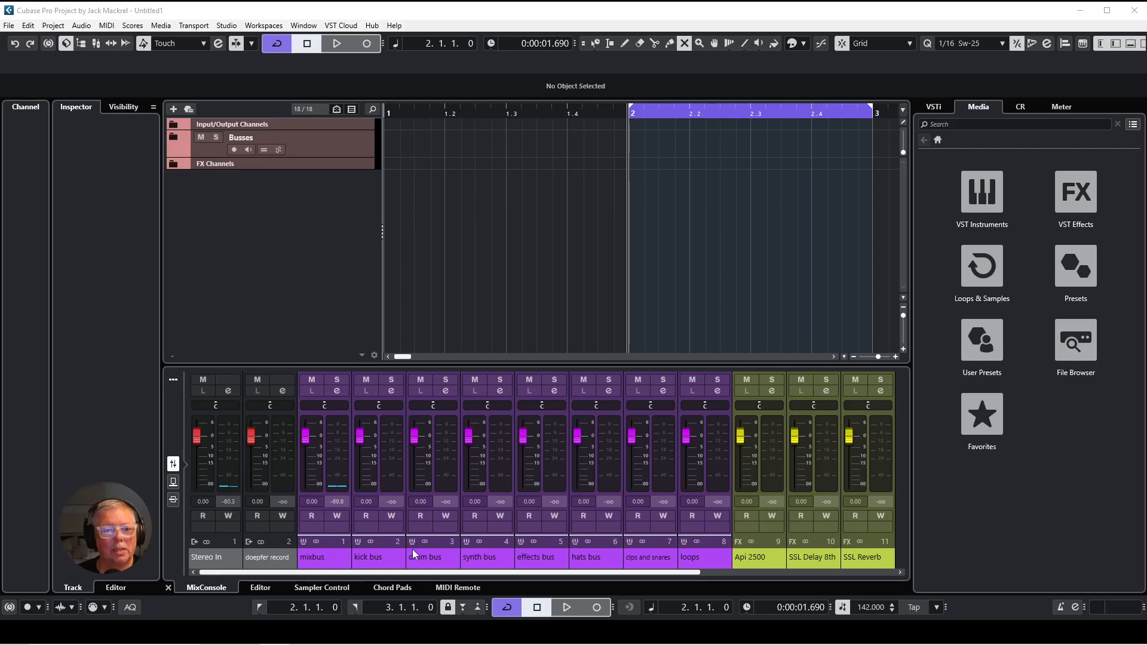
# Step: Look through the mixer channels, from the inputs and busses to the effect channels and outputs
pyautogui.click(391, 573)
pyautogui.moveTo(391, 577); pyautogui.dragTo(611, 576)
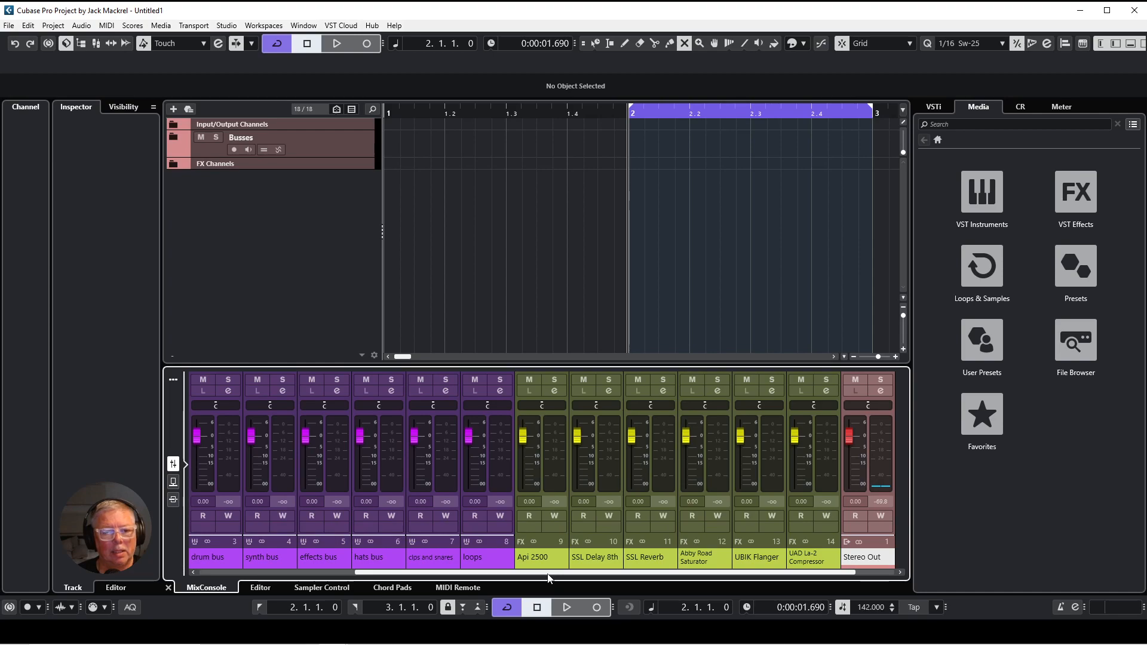
pyautogui.hscroll(-4, 549, 577)
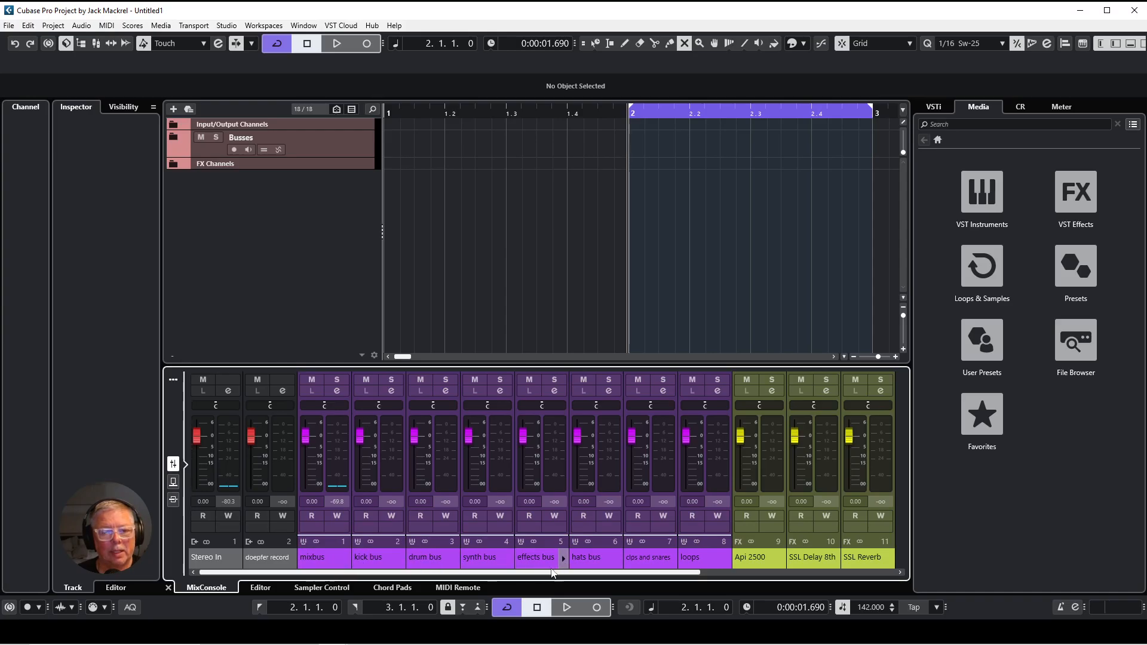
pyautogui.moveTo(474, 573); pyautogui.dragTo(697, 575)
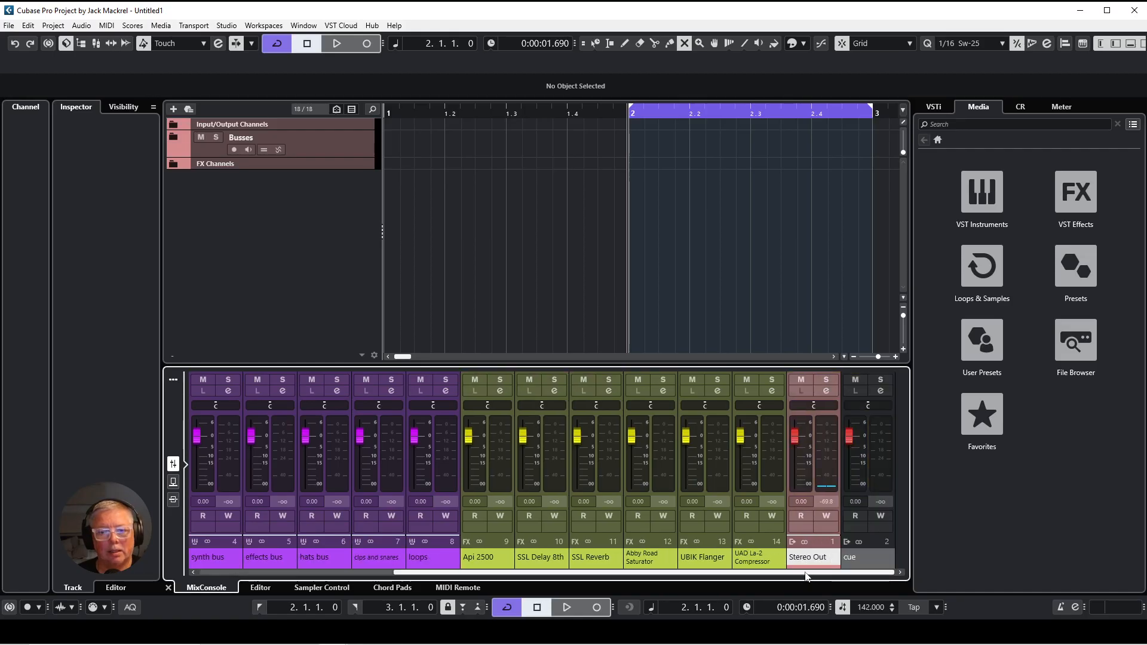
pyautogui.moveTo(811, 575); pyautogui.dragTo(508, 579)
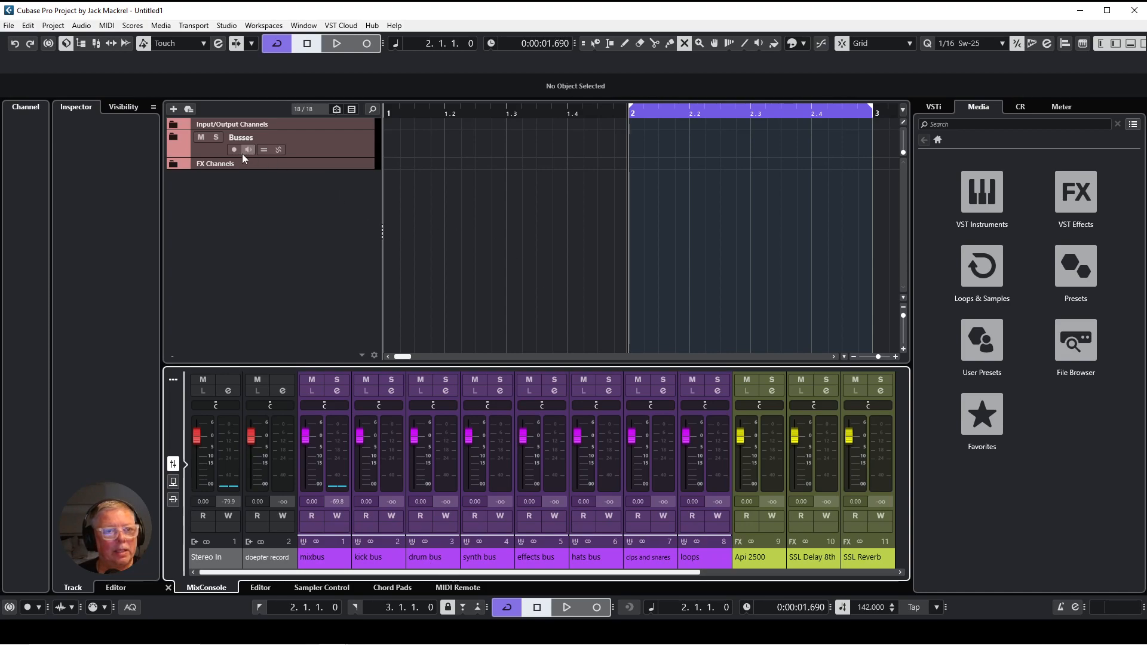
# Step: In the Busses folder, add a stereo group track named "Sub bass bus" after the synth bus, with its audio output routed to mixbus
pyautogui.click(174, 137)
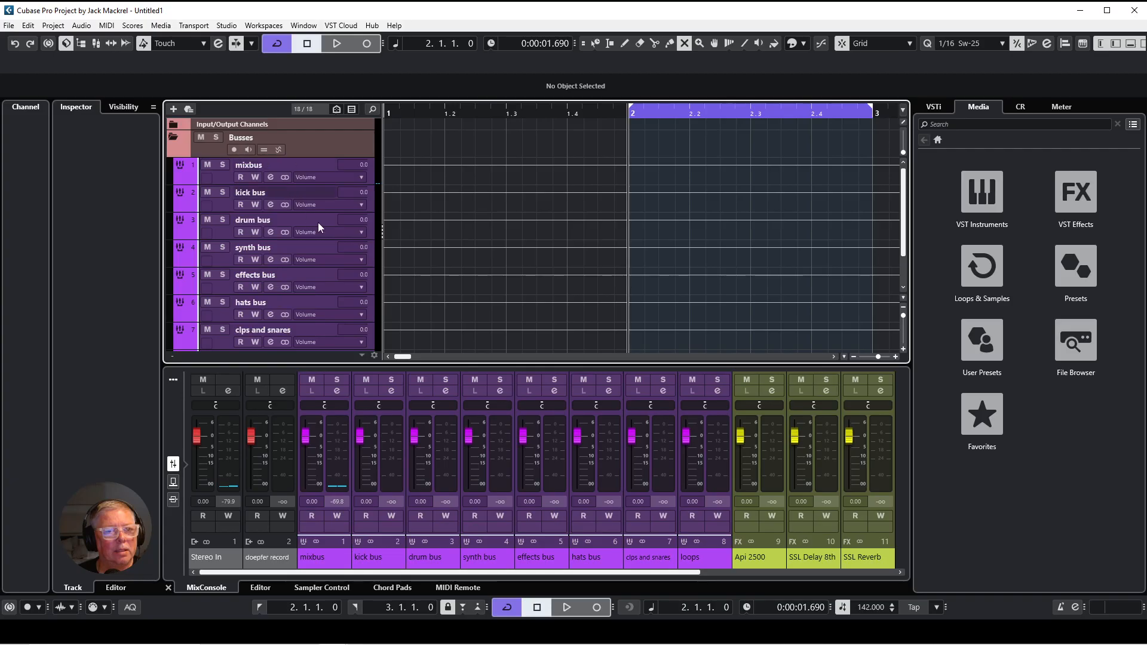
pyautogui.rightClick(220, 260)
pyautogui.moveTo(241, 270)
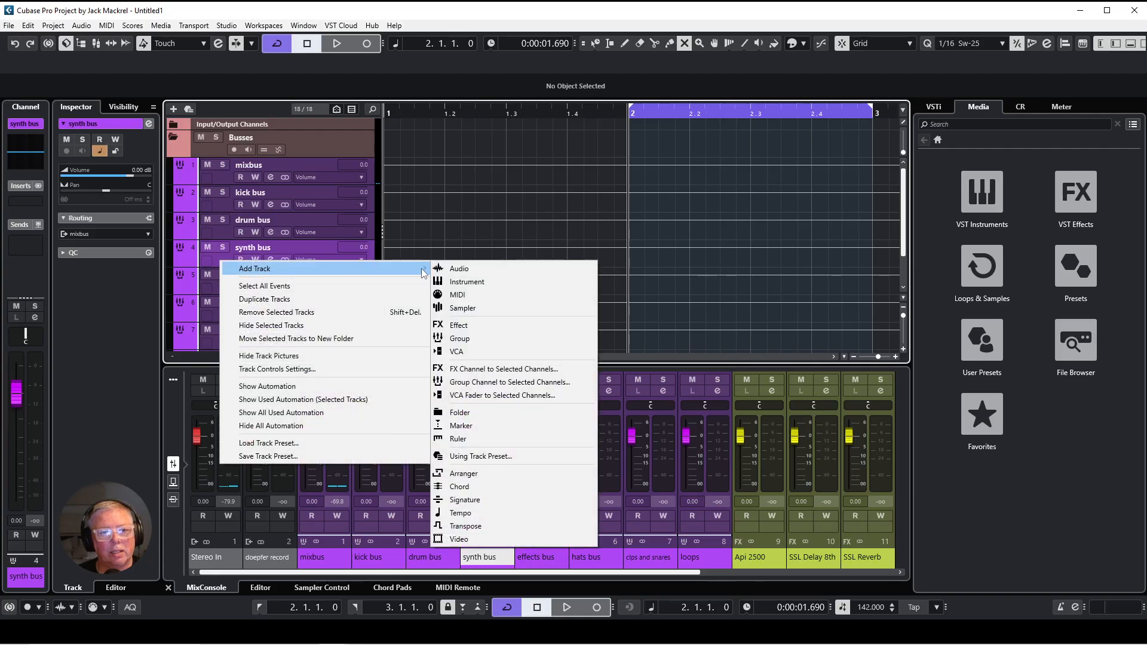
pyautogui.click(468, 339)
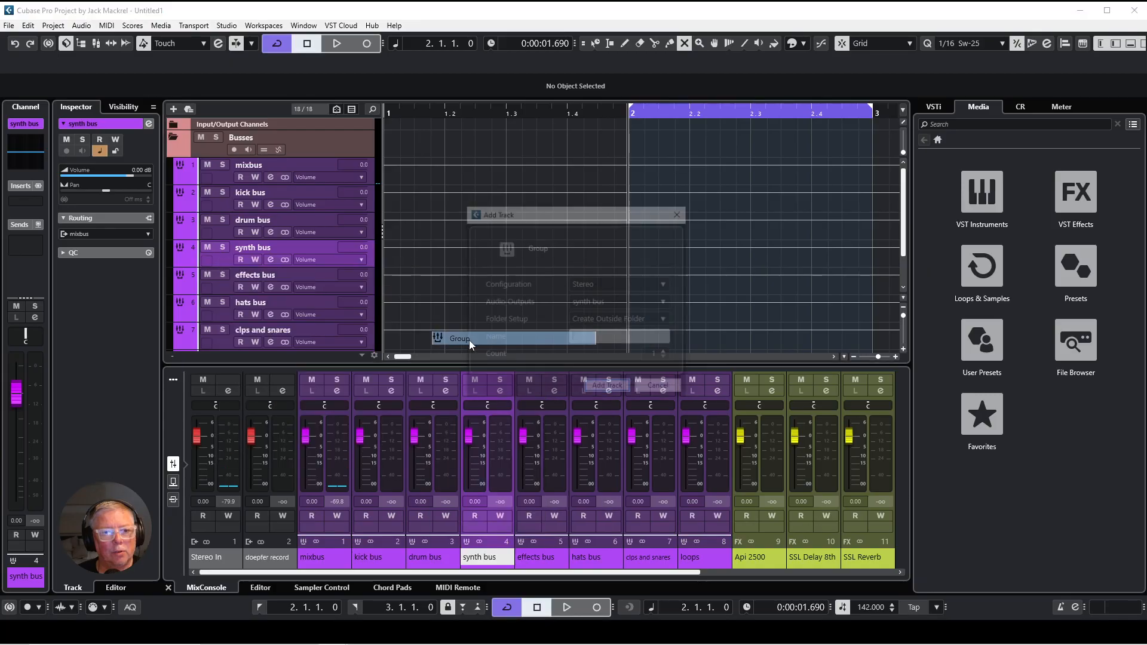
pyautogui.click(666, 302)
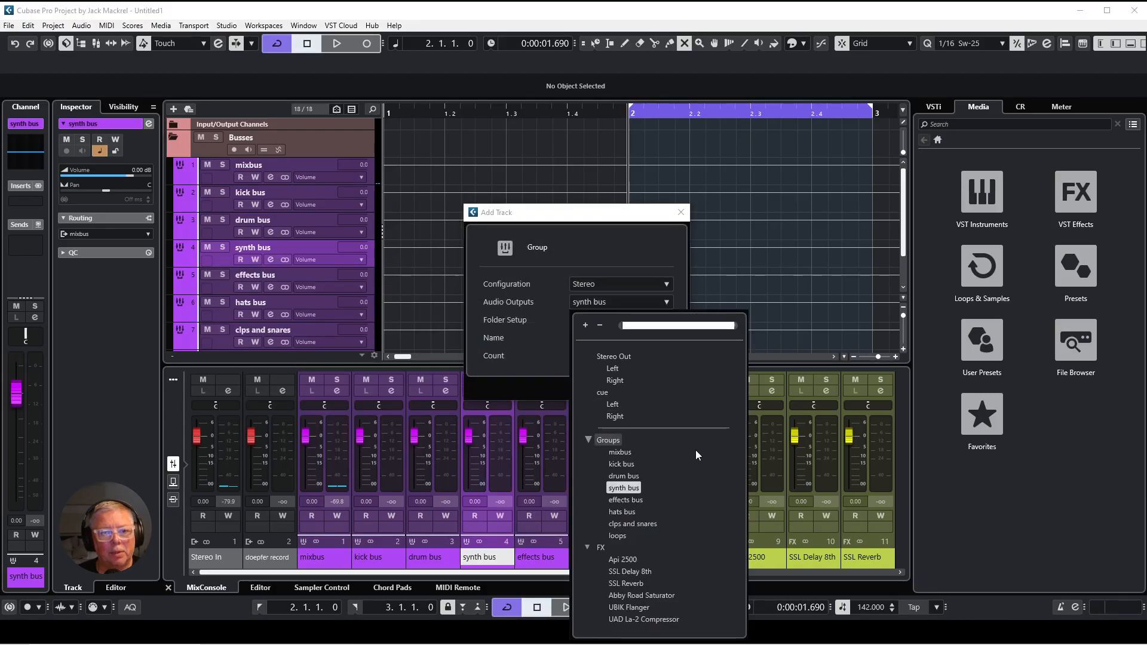
pyautogui.click(625, 453)
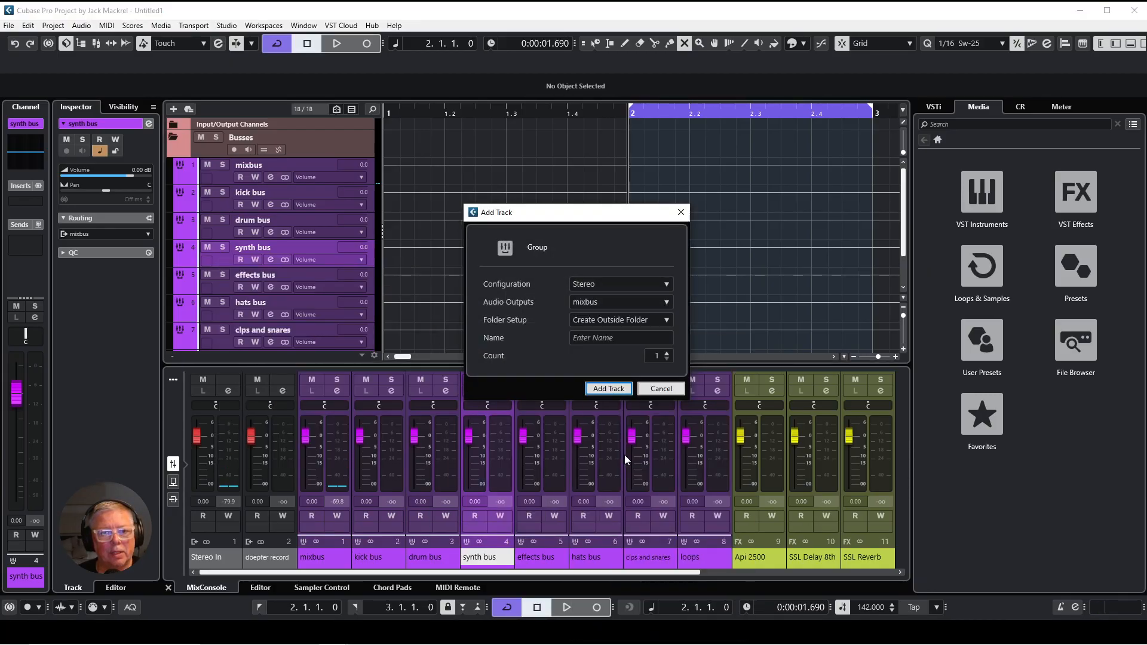
pyautogui.click(619, 335)
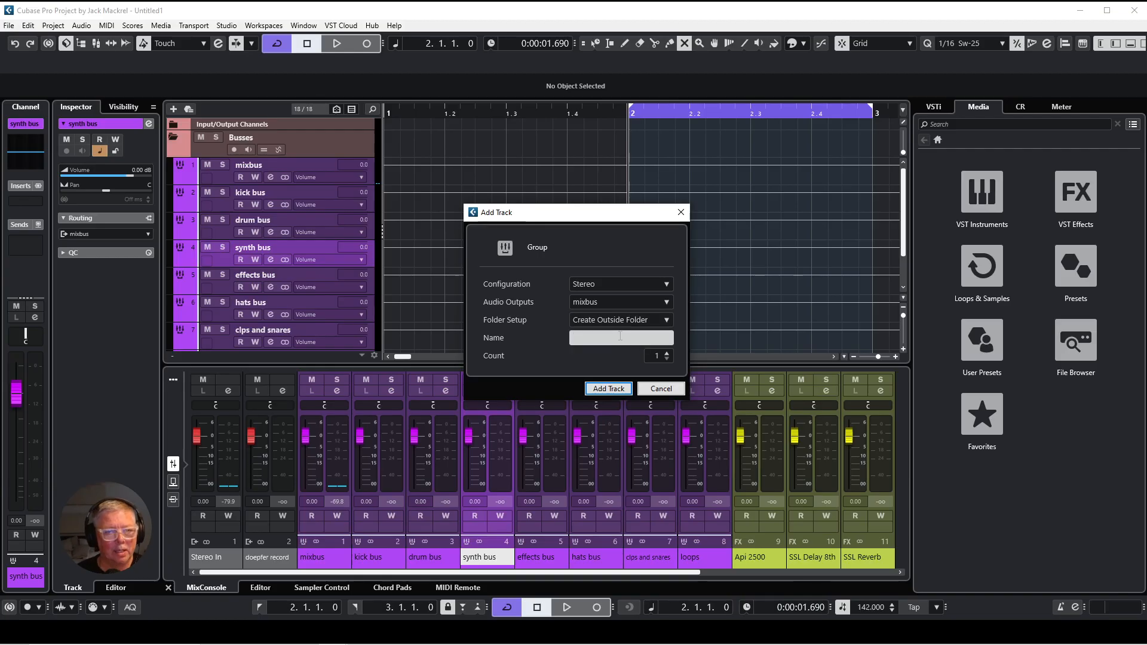
pyautogui.write('Sub bass bus')
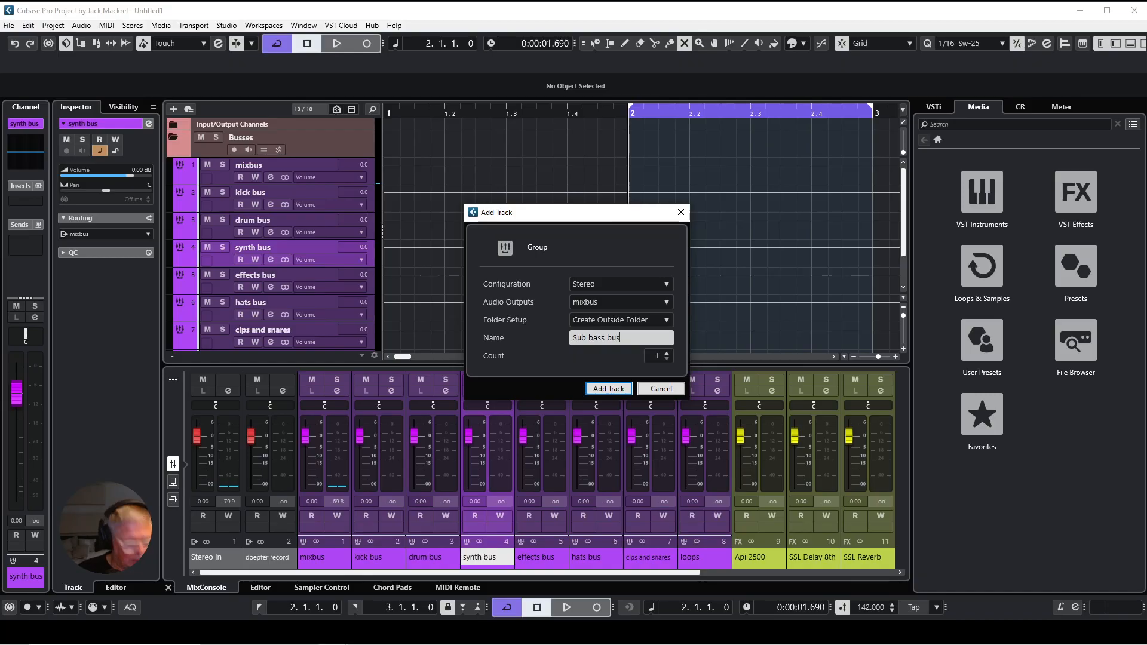
pyautogui.click(609, 389)
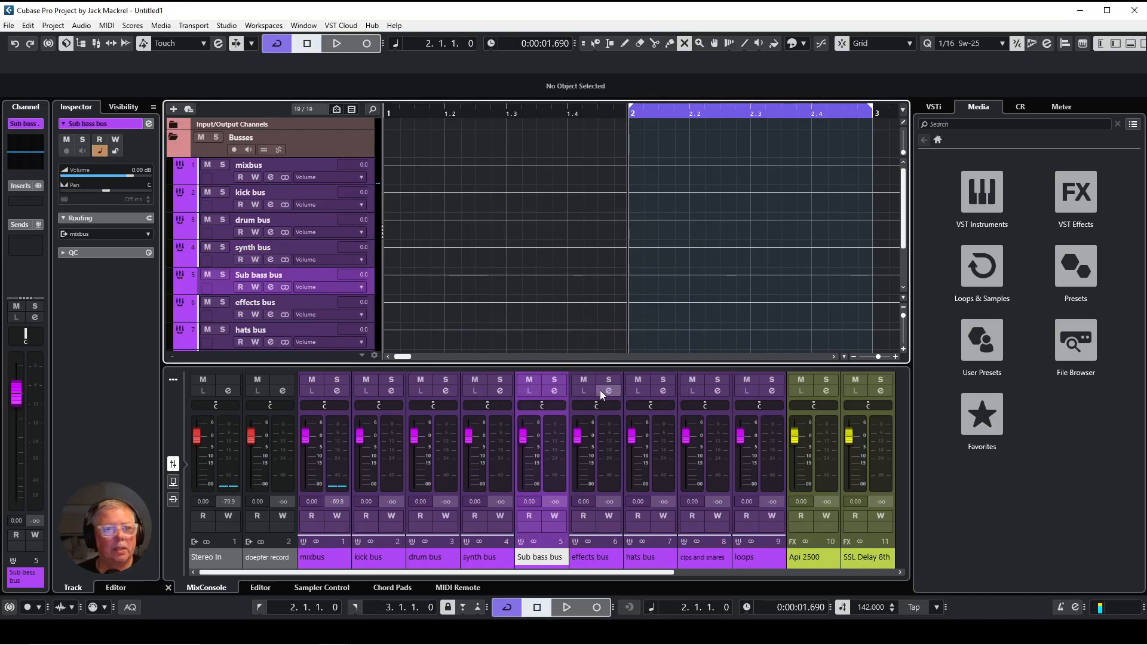
# Step: Check the output routing of the Sub bass bus in its channel settings
pyautogui.click(272, 288)
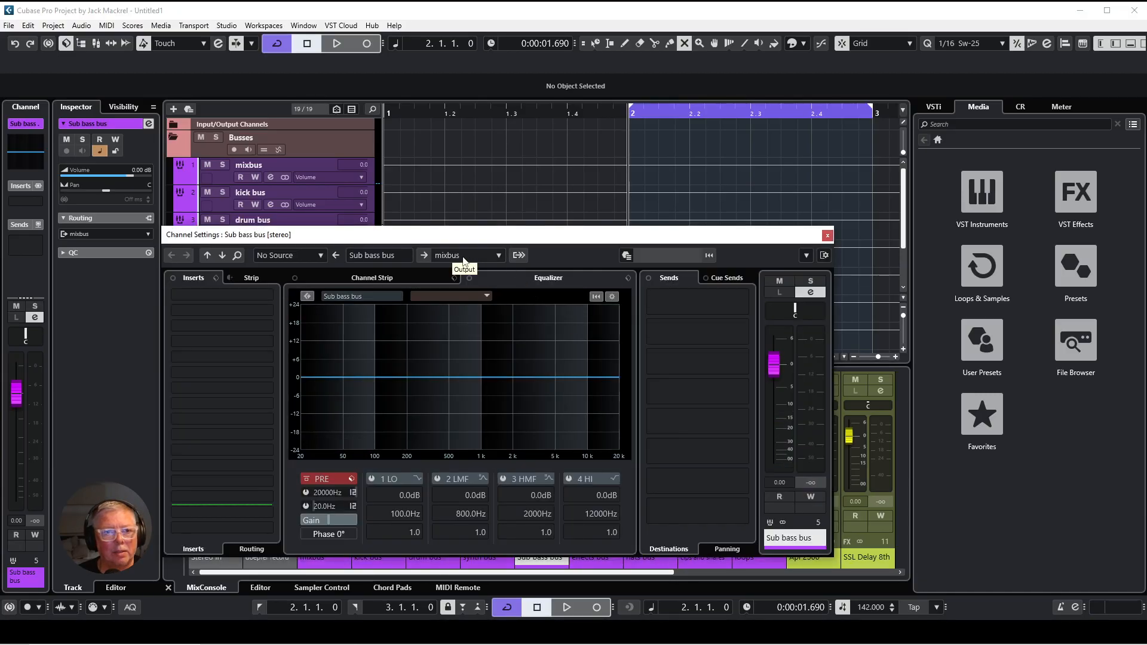
pyautogui.click(500, 256)
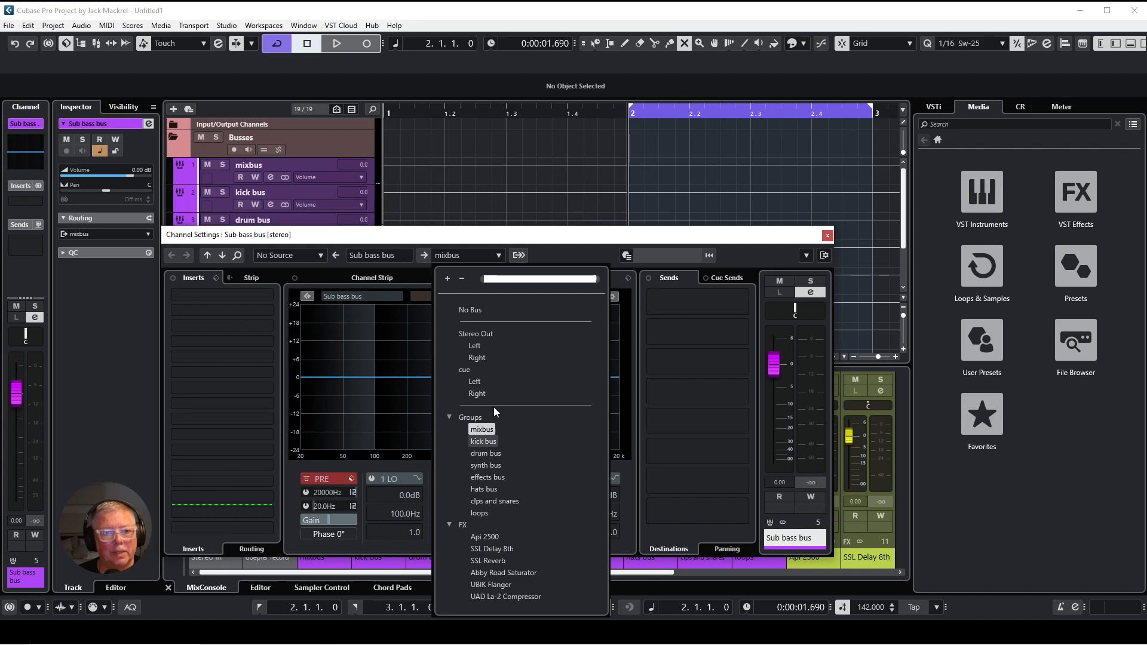
pyautogui.click(557, 263)
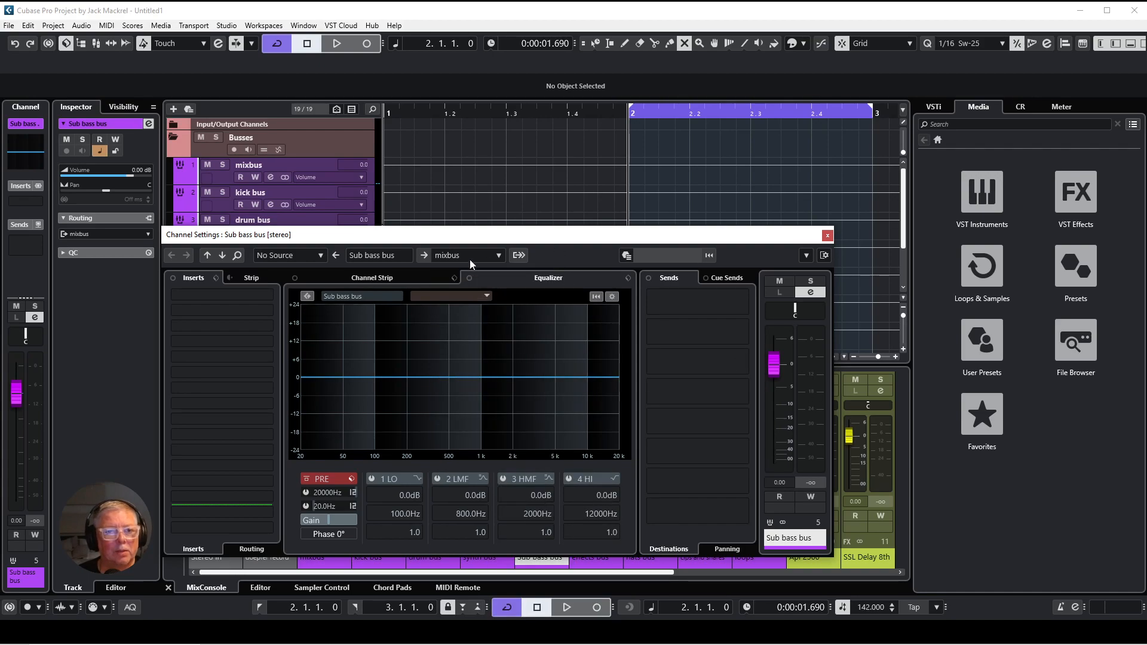
pyautogui.click(827, 236)
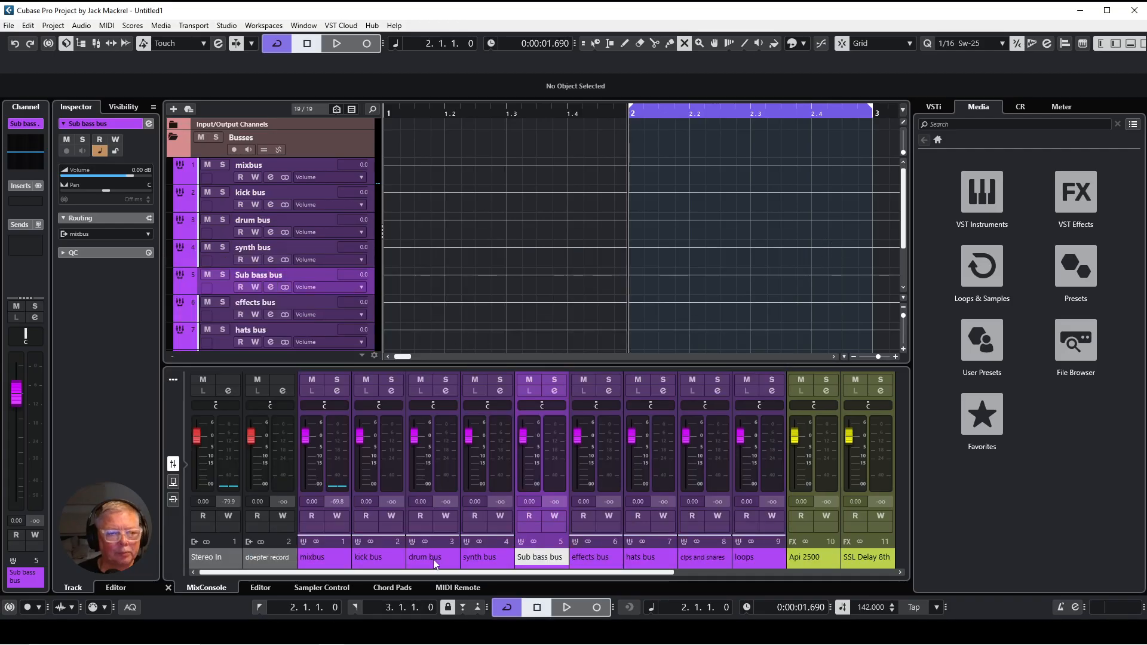
# Step: Review the insert effects on the mixbus channel and inspect the SSLComp Stereo compressor's settings
pyautogui.click(330, 392)
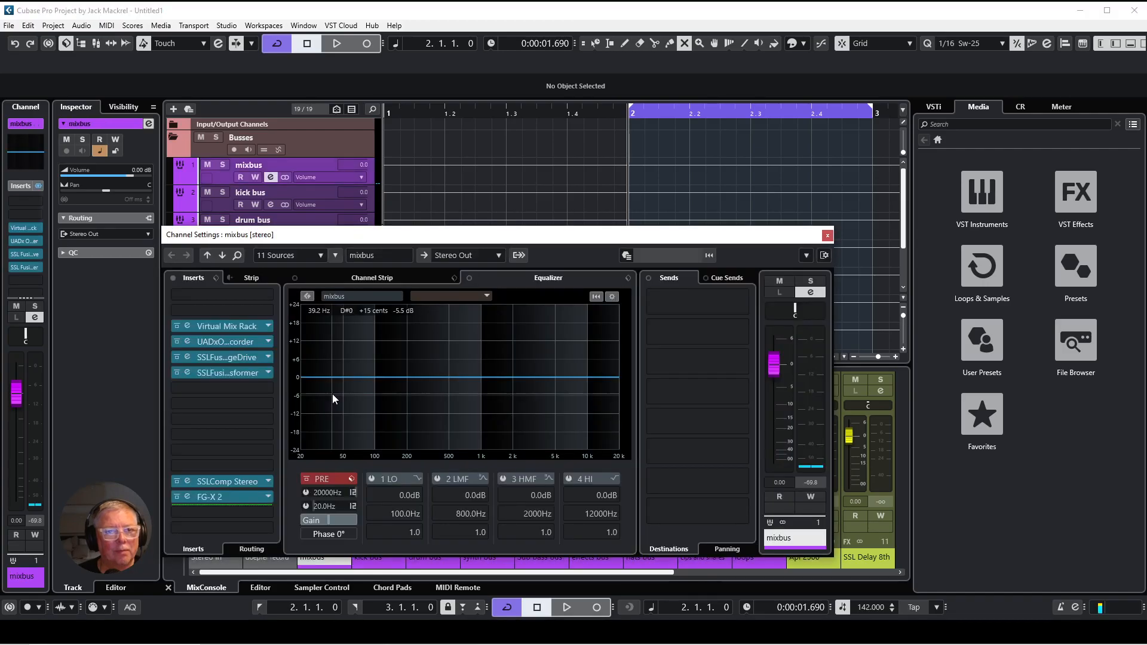
pyautogui.moveTo(504, 235); pyautogui.dragTo(649, 182)
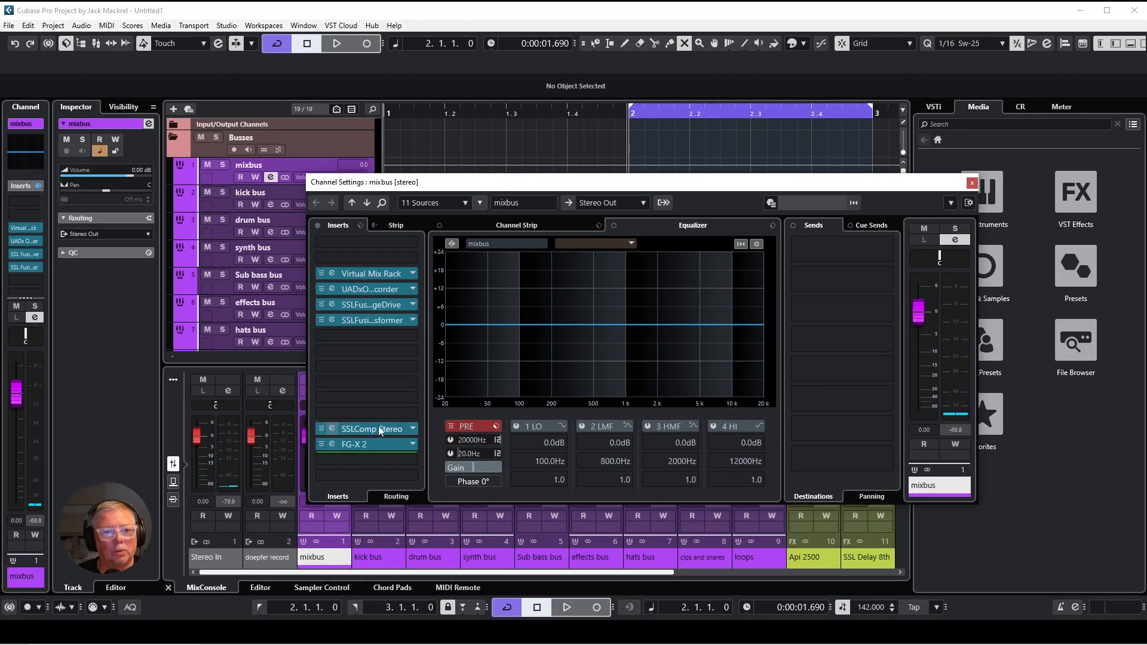
pyautogui.click(333, 430)
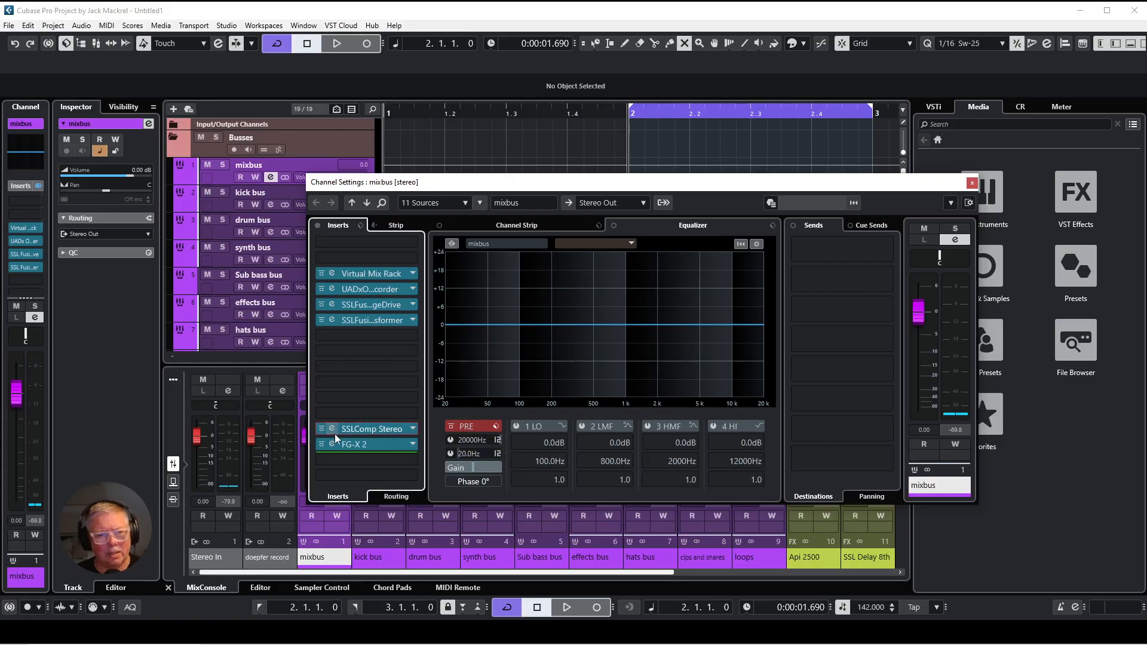
pyautogui.moveTo(899, 311); pyautogui.dragTo(548, 174)
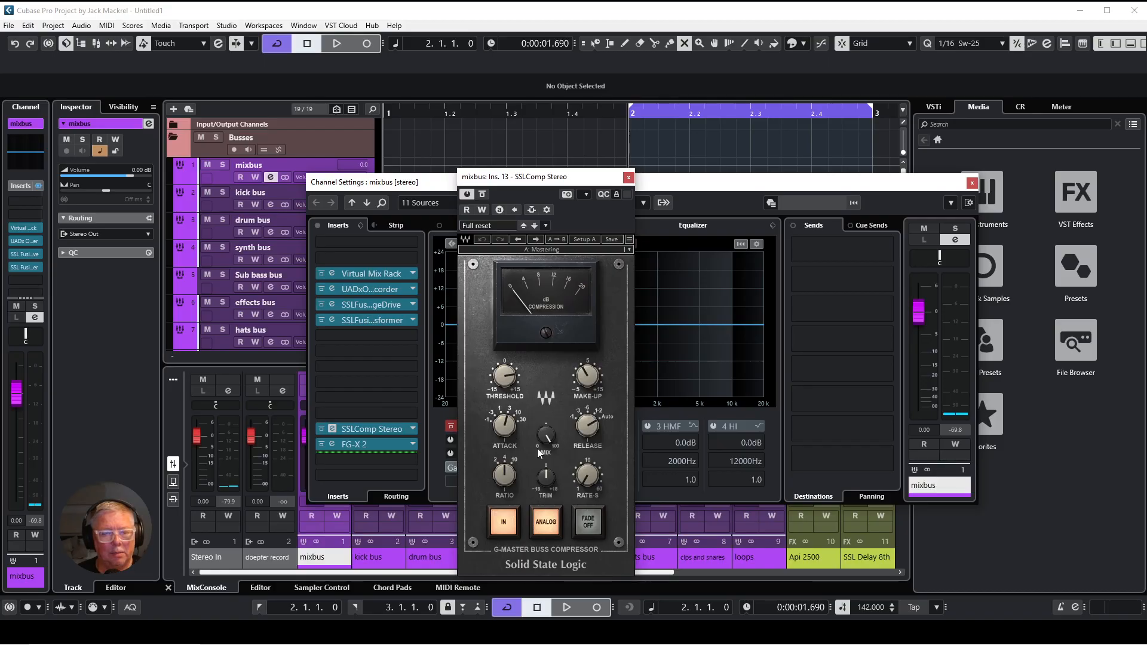
pyautogui.click(628, 178)
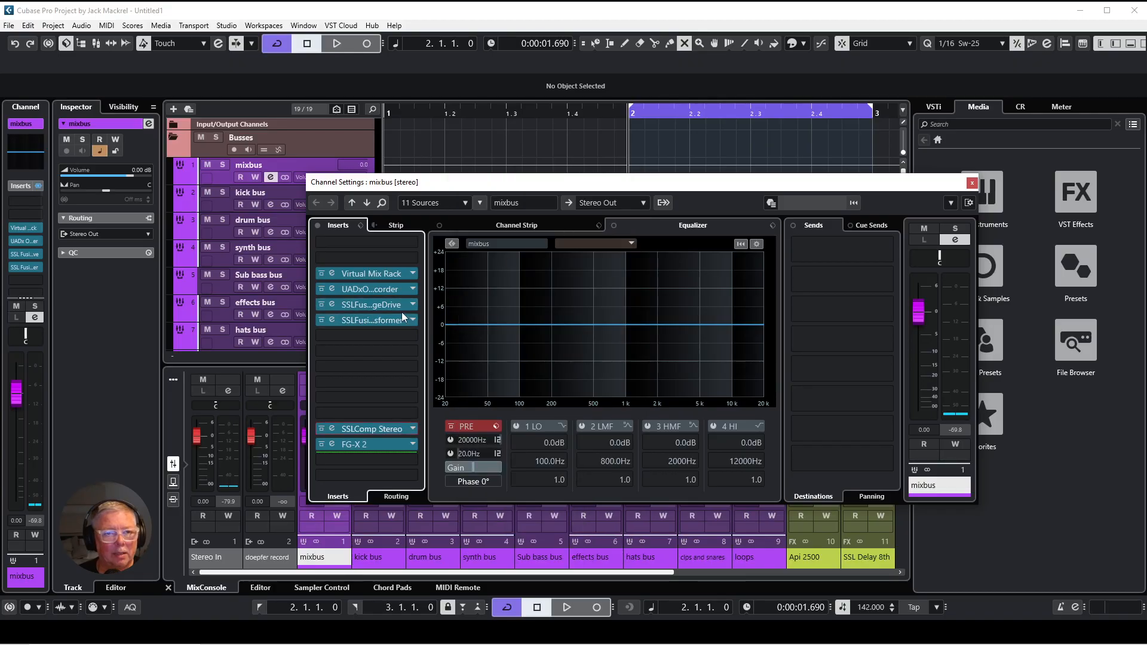
# Step: Inspect the Virtual Mix Rack insert on the mixbus, with its Trimmer and AirEQ Earth modules, and close the channel settings
pyautogui.click(332, 274)
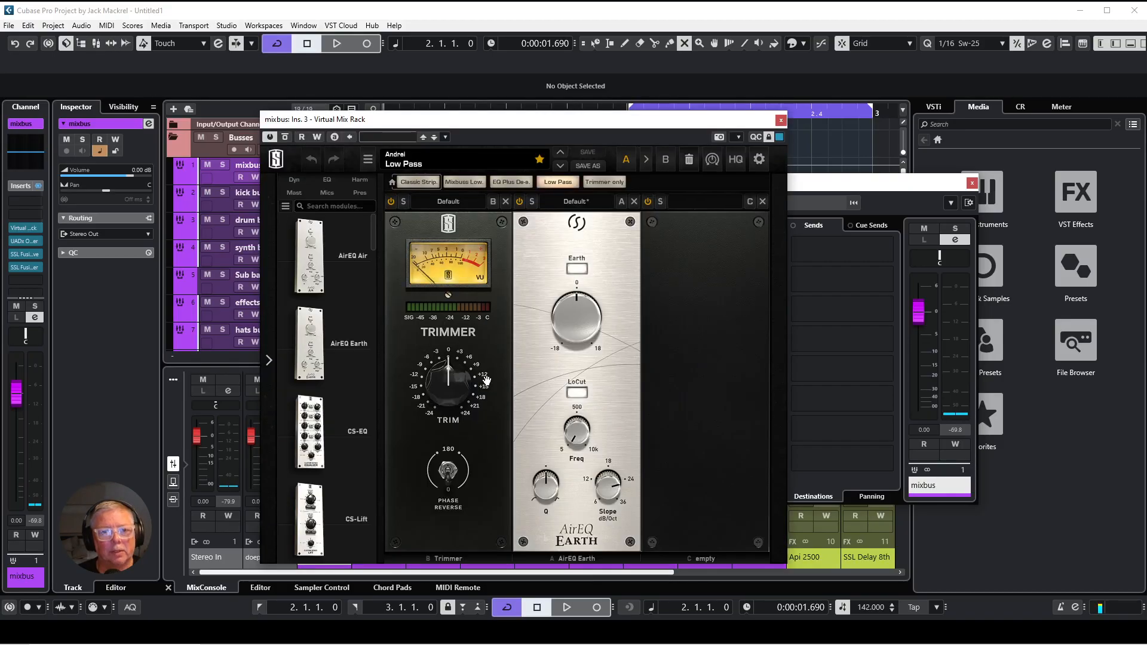
pyautogui.click(769, 138)
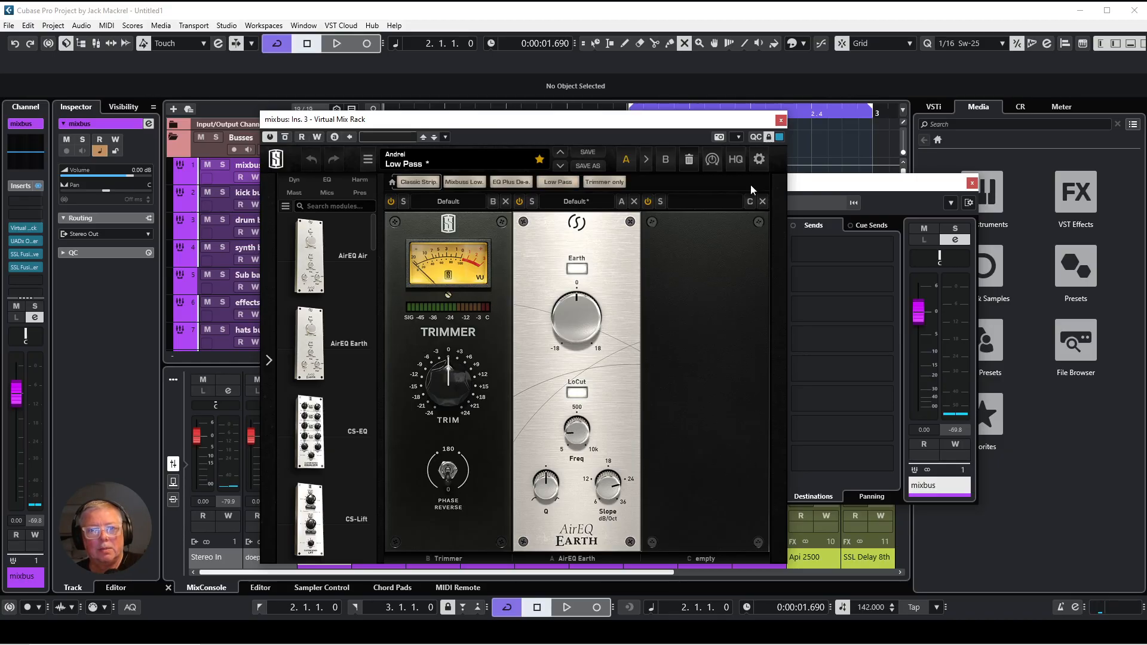
pyautogui.click(781, 120)
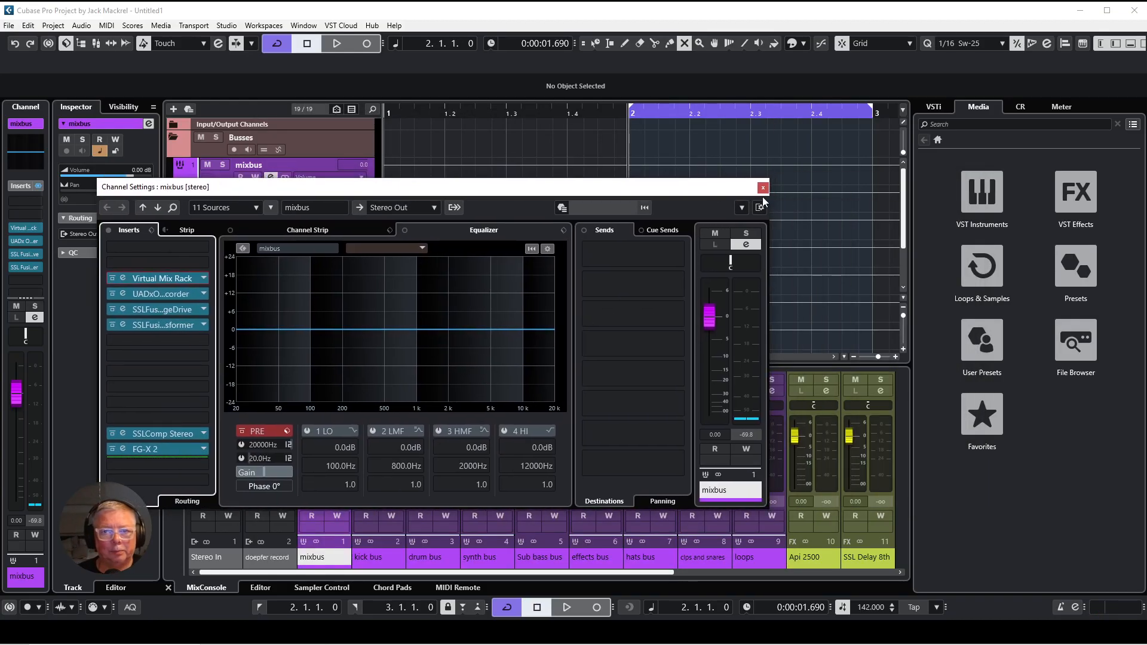
pyautogui.click(767, 187)
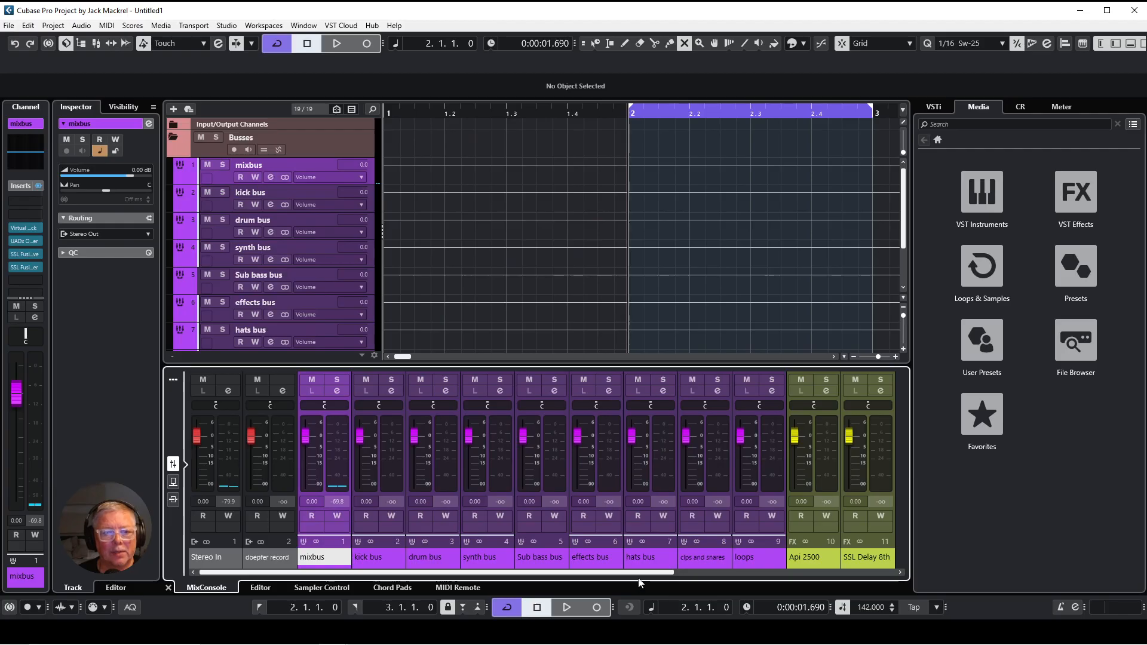
# Step: Collapse the Busses folder and review the effect tracks inside the FX Channels folder
pyautogui.moveTo(645, 572)
pyautogui.mouseDown()
pyautogui.moveTo(793, 571)
pyautogui.moveTo(645, 573)
pyautogui.mouseUp()
pyautogui.click(174, 138)
pyautogui.click(173, 163)
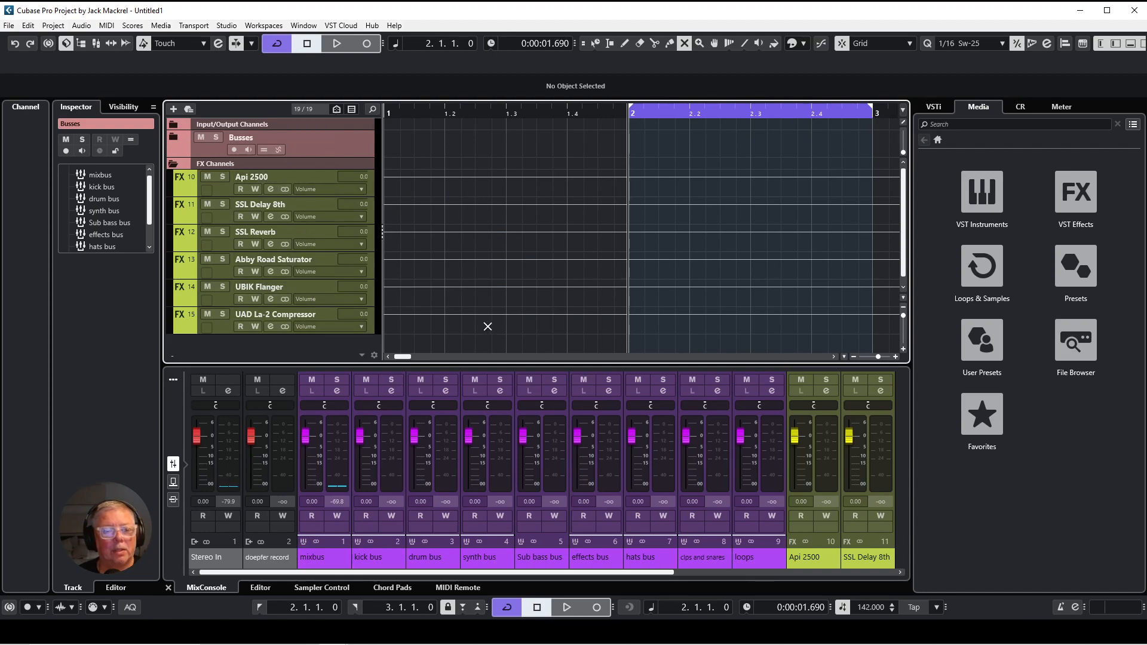
pyautogui.click(174, 166)
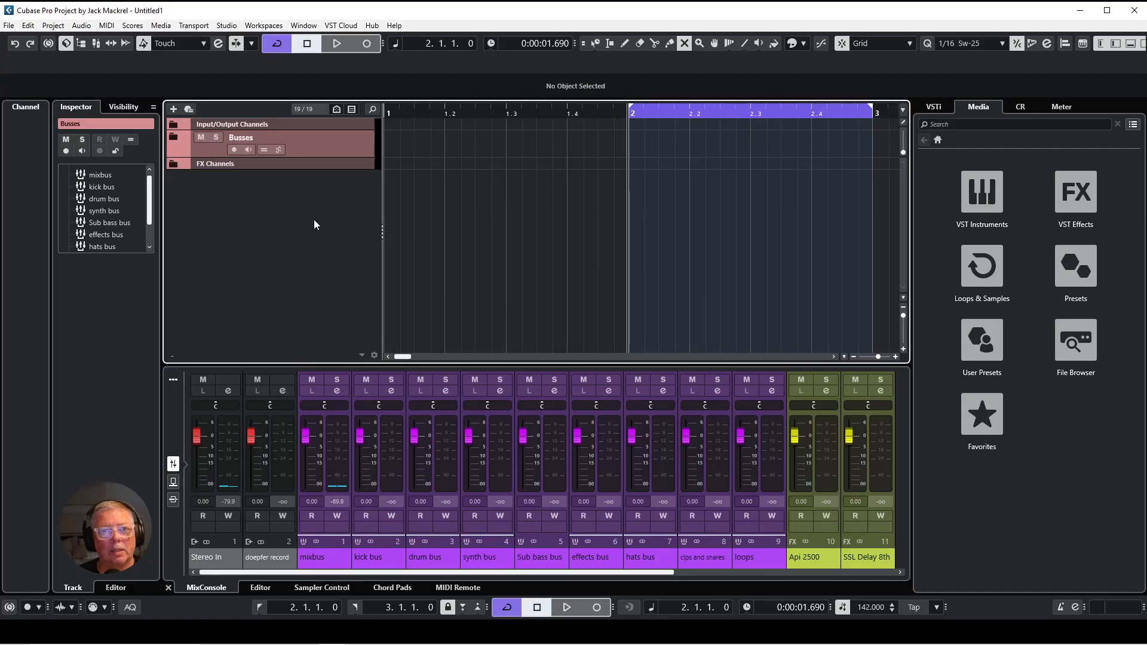
# Step: Add a stereo audio track named "kick" with its output routed to the kick bus, and move the Input/Output Channels folder below FX Channels
pyautogui.rightClick(335, 124)
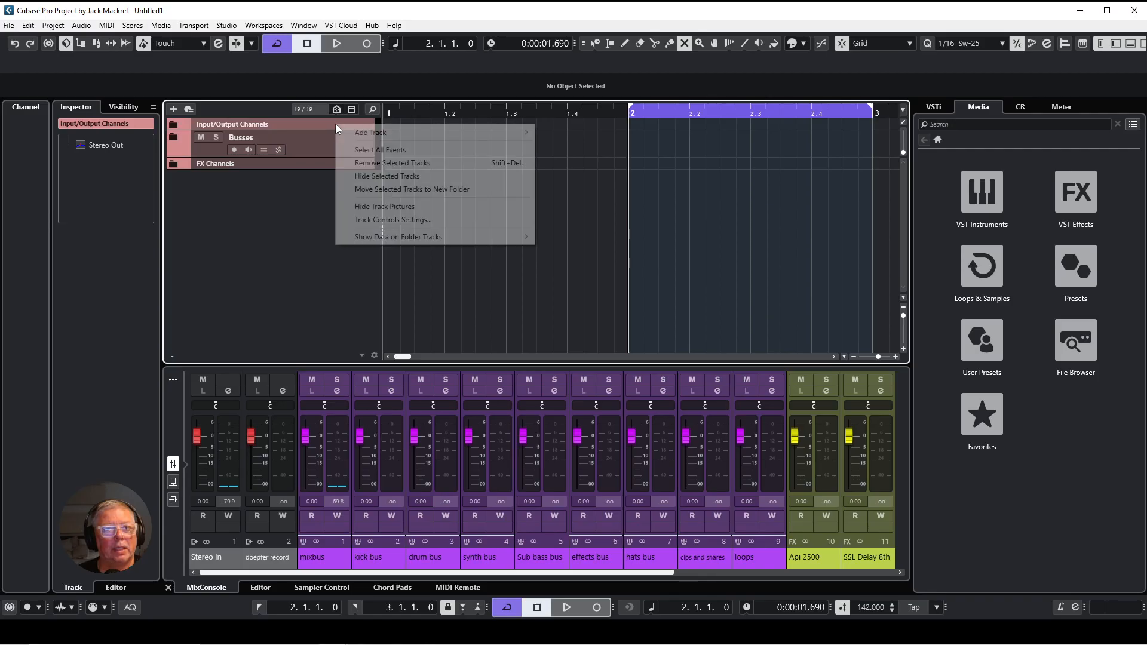
pyautogui.moveTo(360, 133)
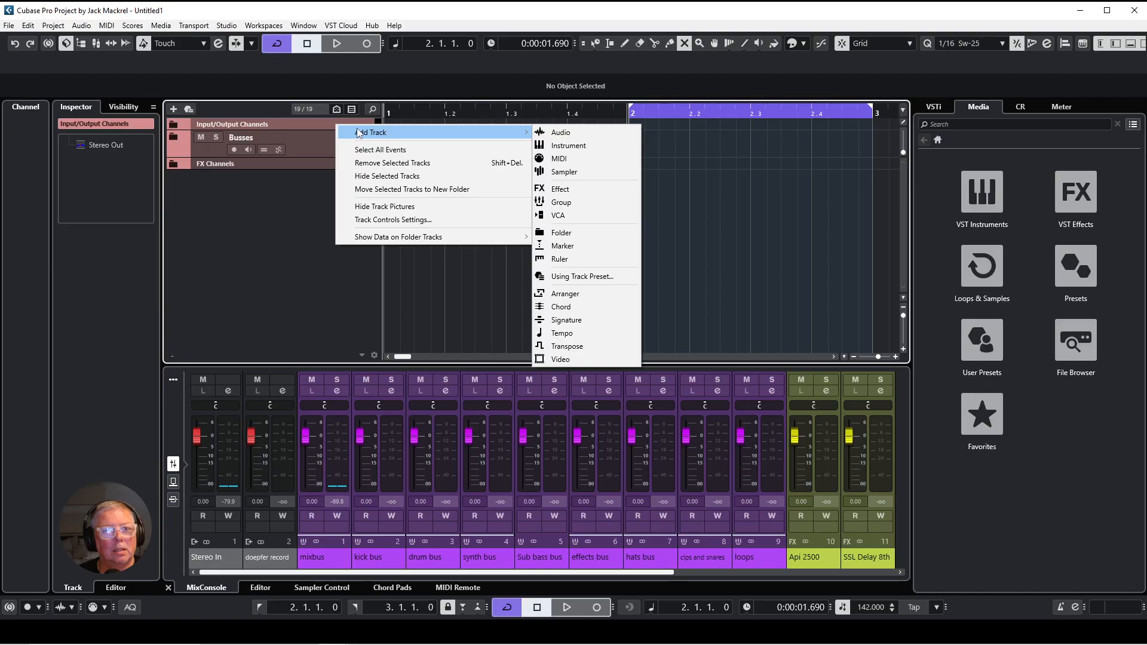
pyautogui.click(561, 133)
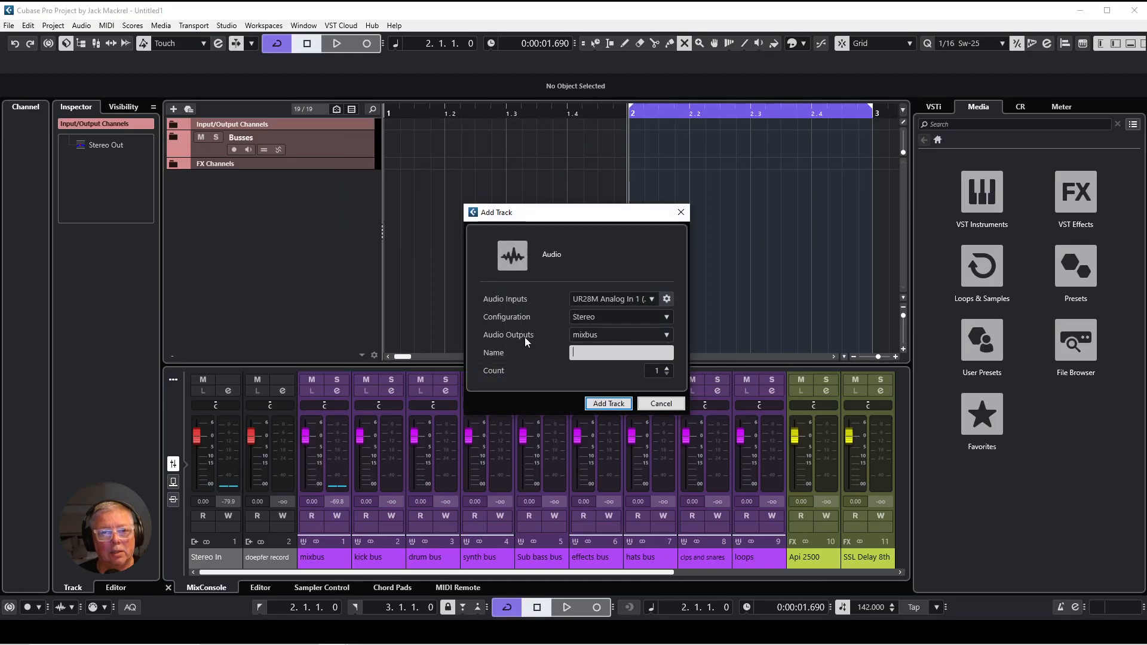
pyautogui.click(667, 335)
pyautogui.click(629, 498)
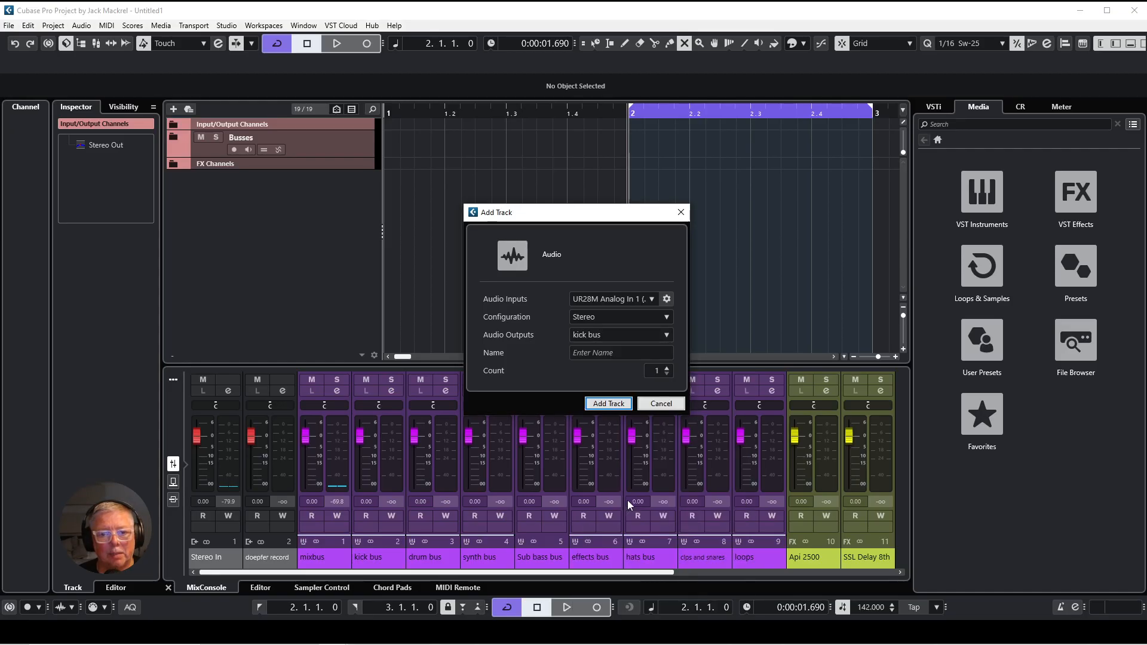
pyautogui.write('kick')
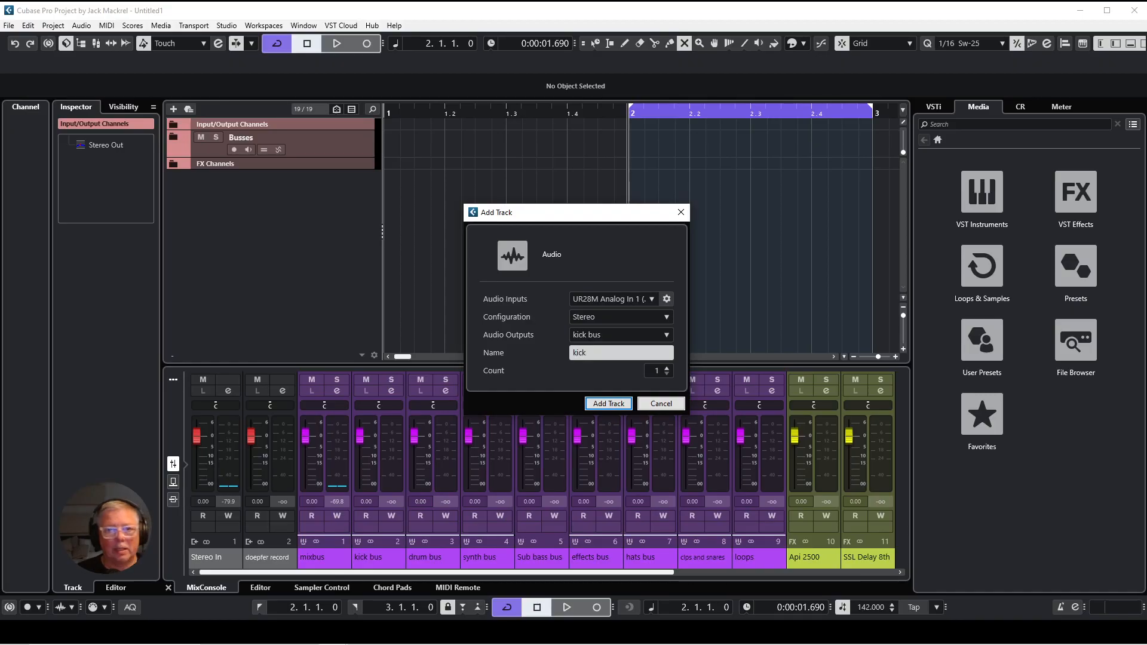
pyautogui.press('Return')
pyautogui.moveTo(358, 141); pyautogui.dragTo(349, 193)
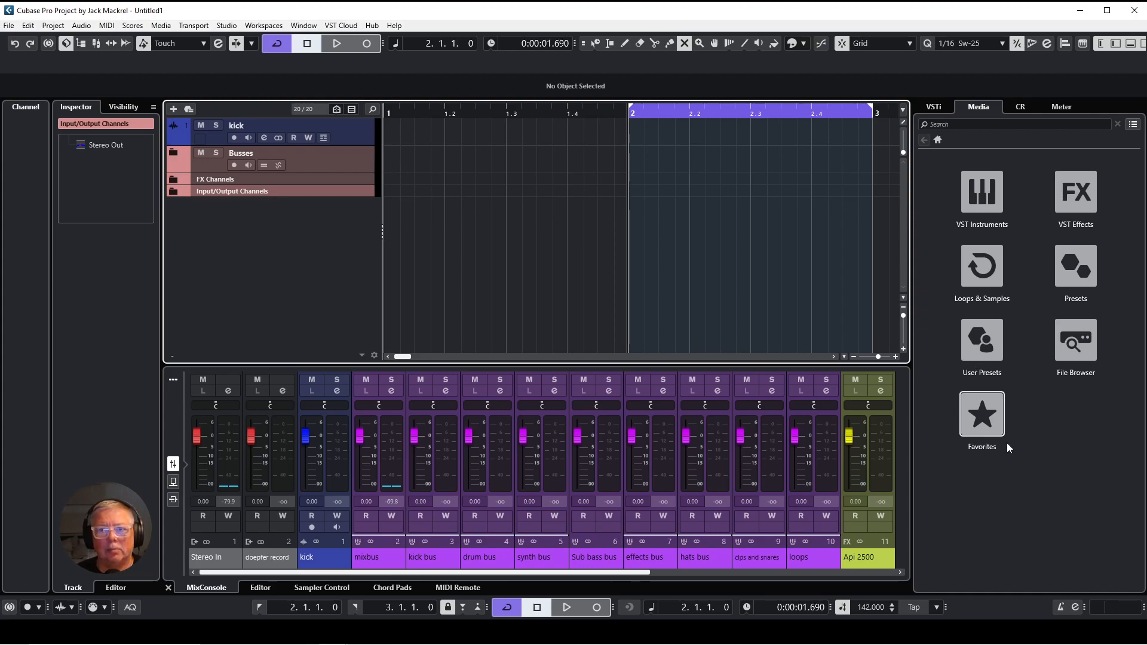
# Step: Look through the VST instruments and control room views and display the master level meter
pyautogui.press('F11')
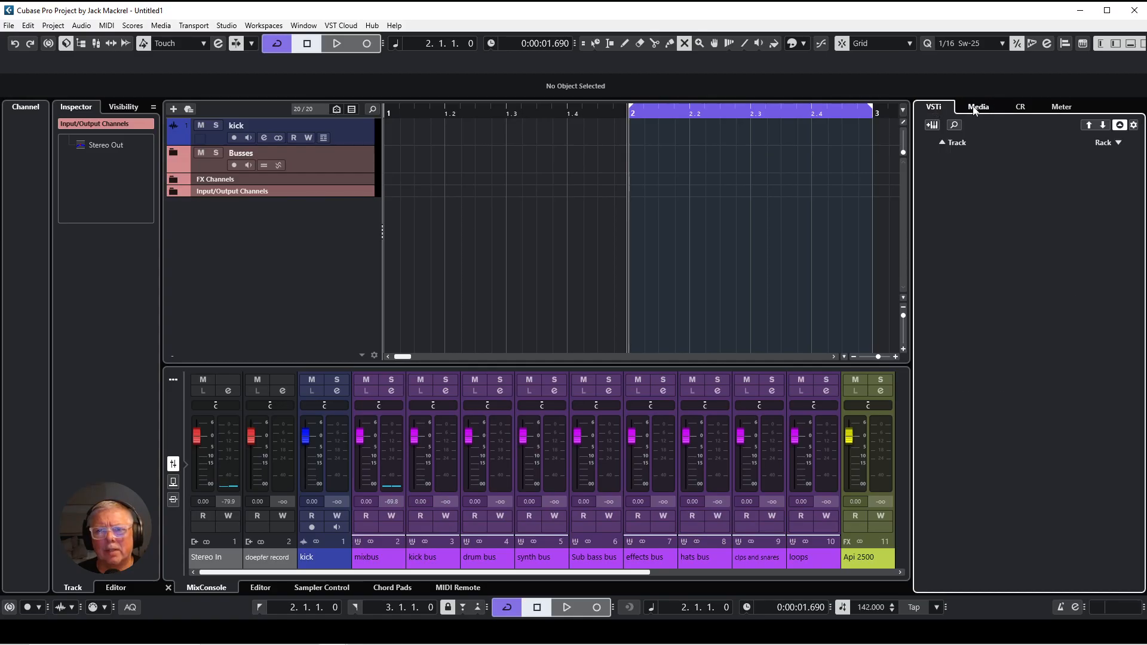
pyautogui.click(1020, 108)
pyautogui.click(1061, 108)
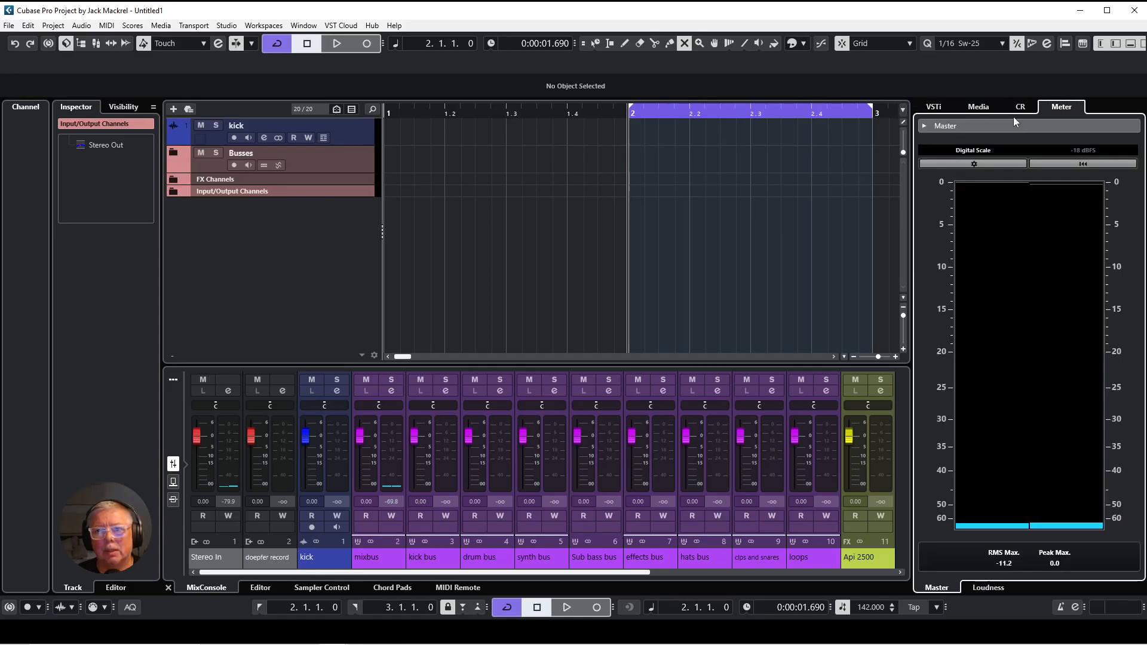
# Step: Look through the sample library folders in the media file browser, check the favorite option for "big kiks", and return to the media home view
pyautogui.click(983, 110)
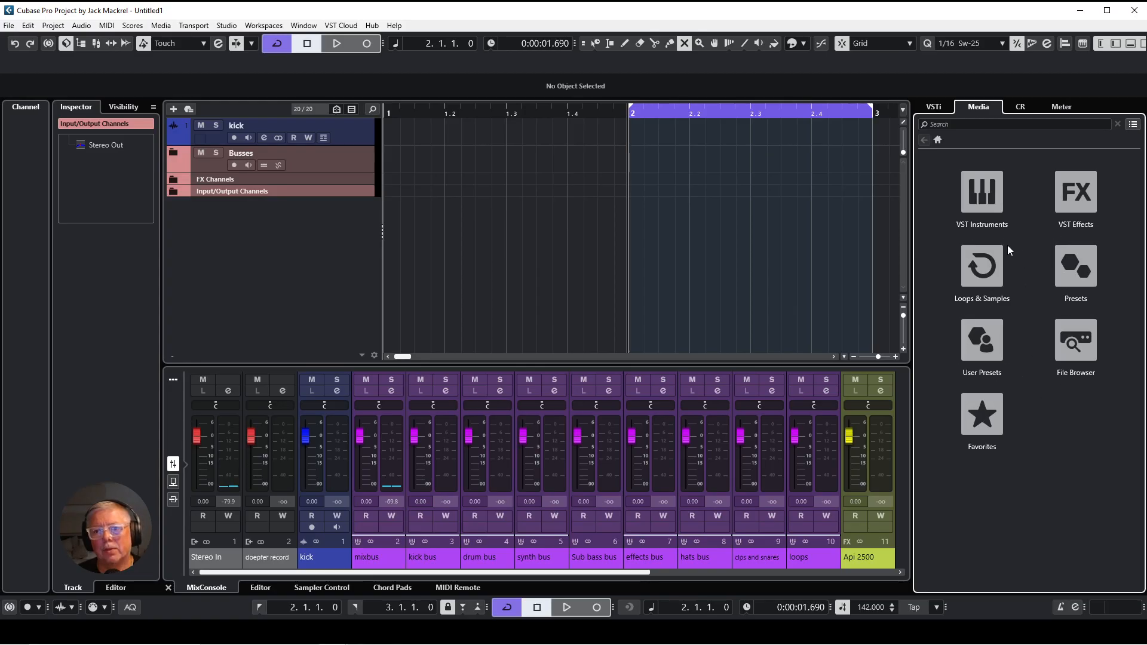
pyautogui.click(1073, 339)
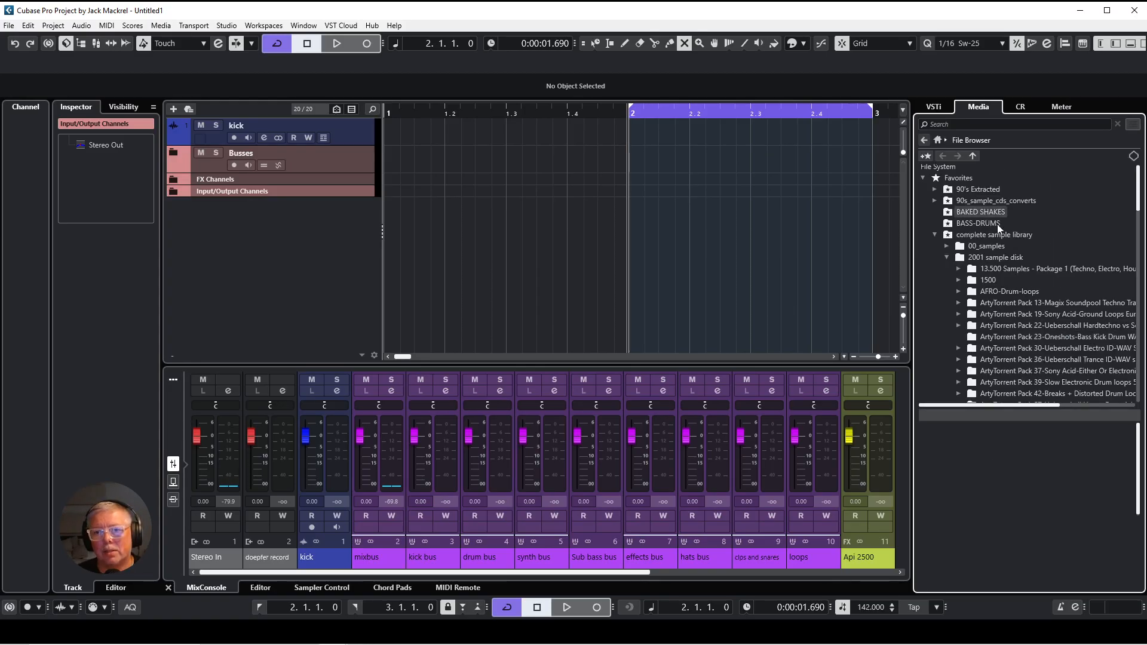
pyautogui.scroll(-20, 1045, 284)
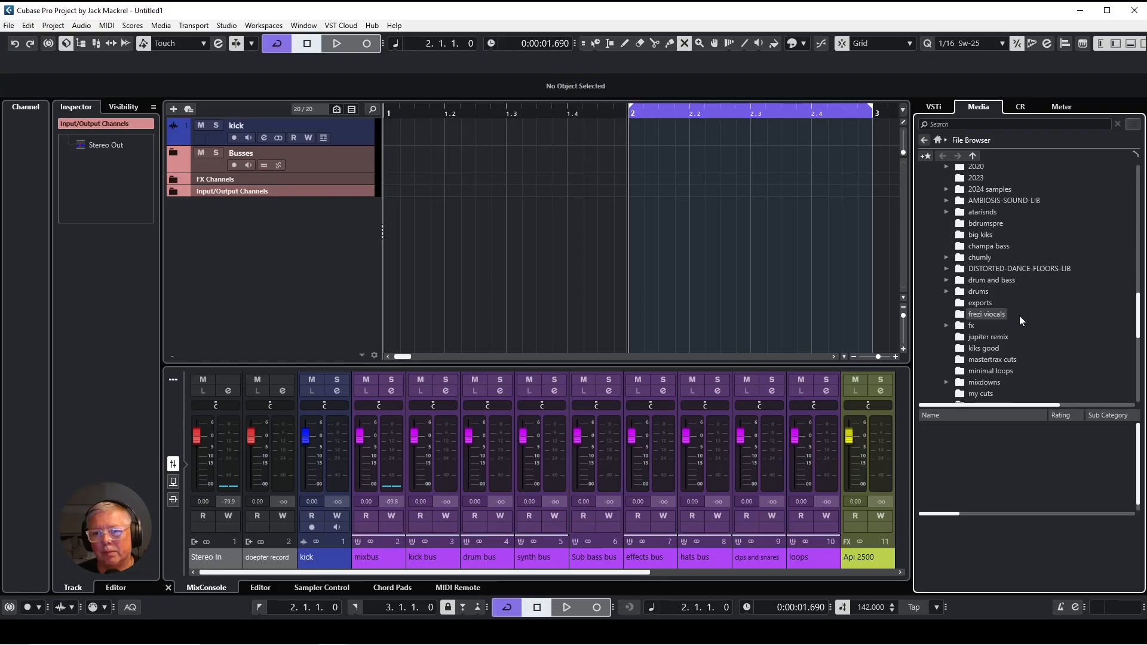
pyautogui.scroll(-5, 1022, 315)
pyautogui.scroll(6, 1034, 302)
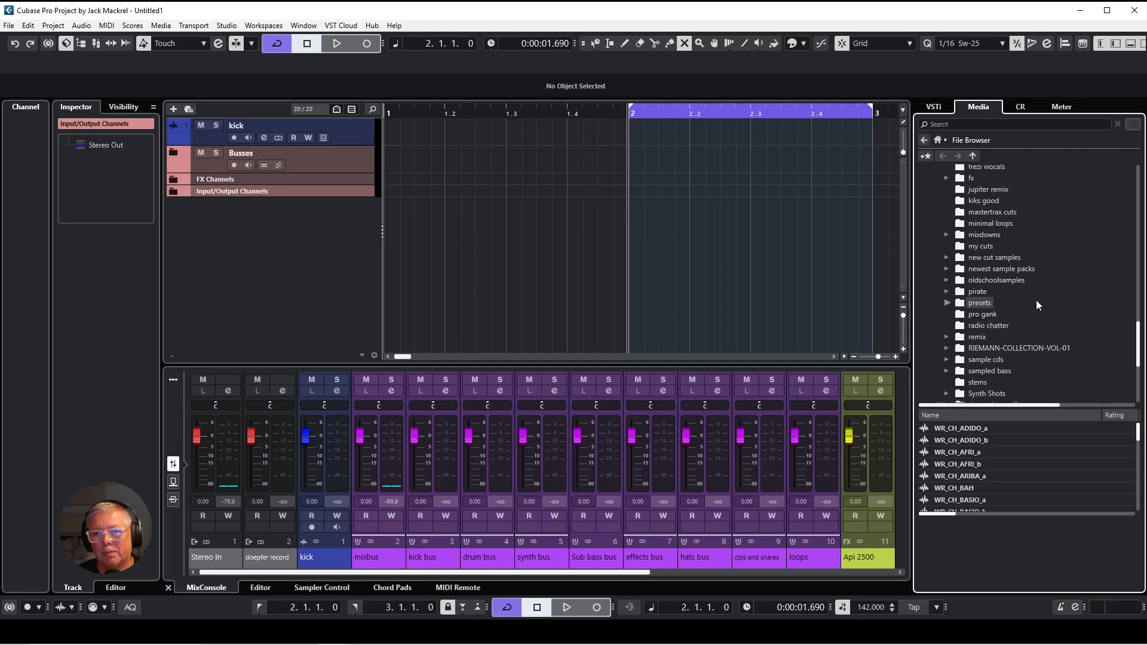
pyautogui.scroll(3, 1035, 290)
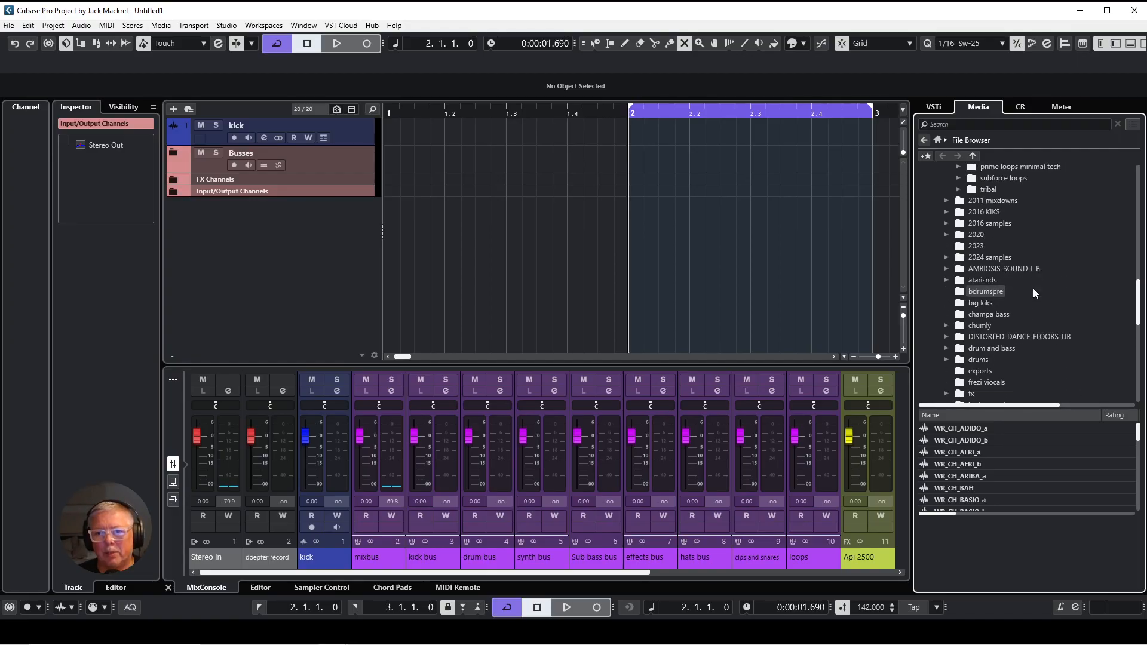
pyautogui.scroll(-1, 1034, 289)
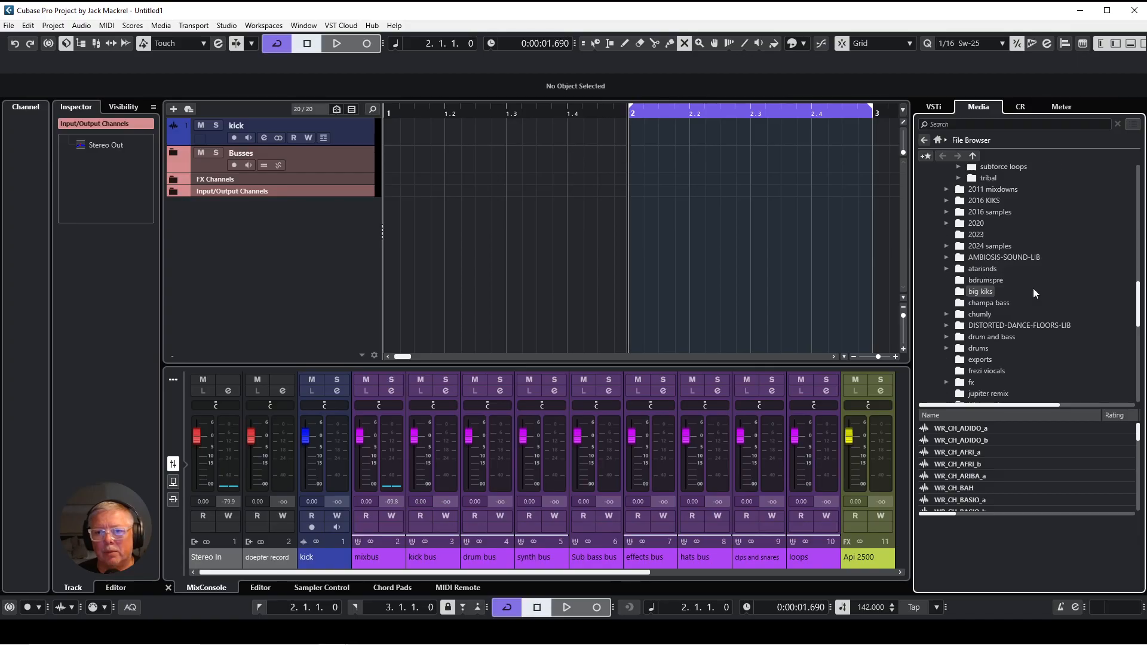
pyautogui.rightClick(983, 294)
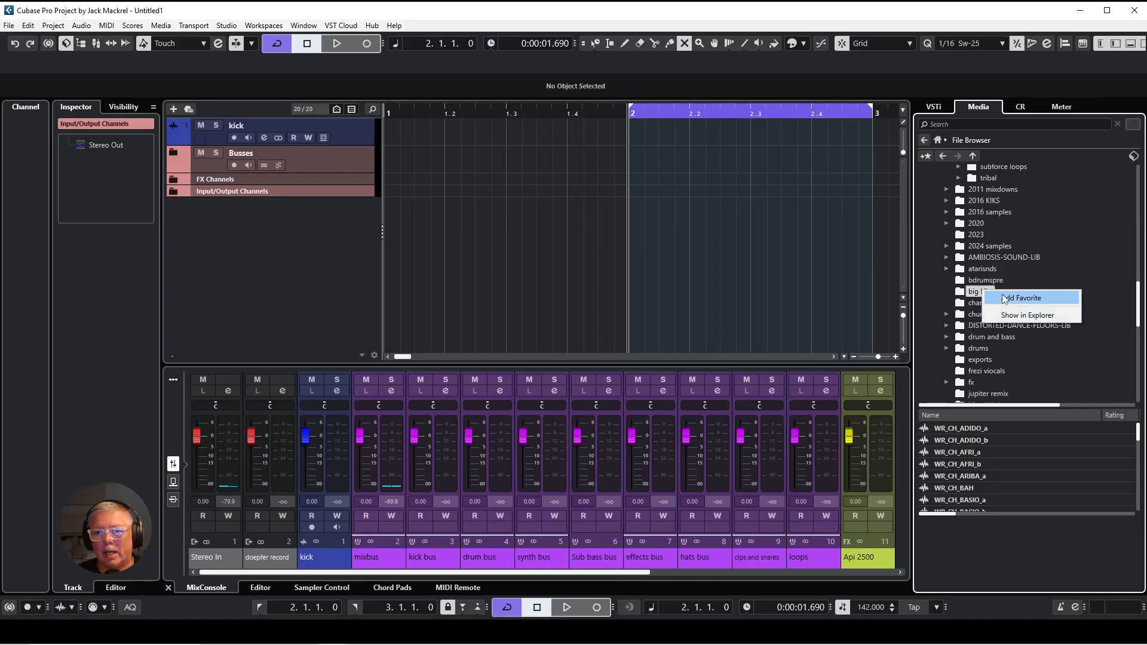
pyautogui.click(939, 141)
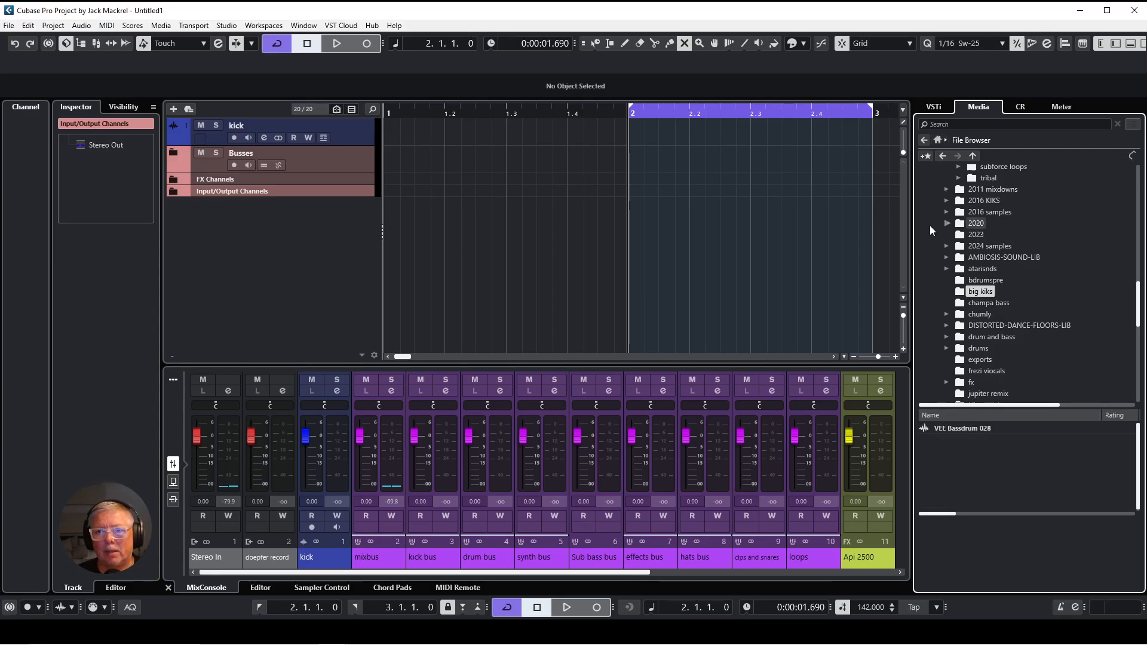
pyautogui.click(939, 140)
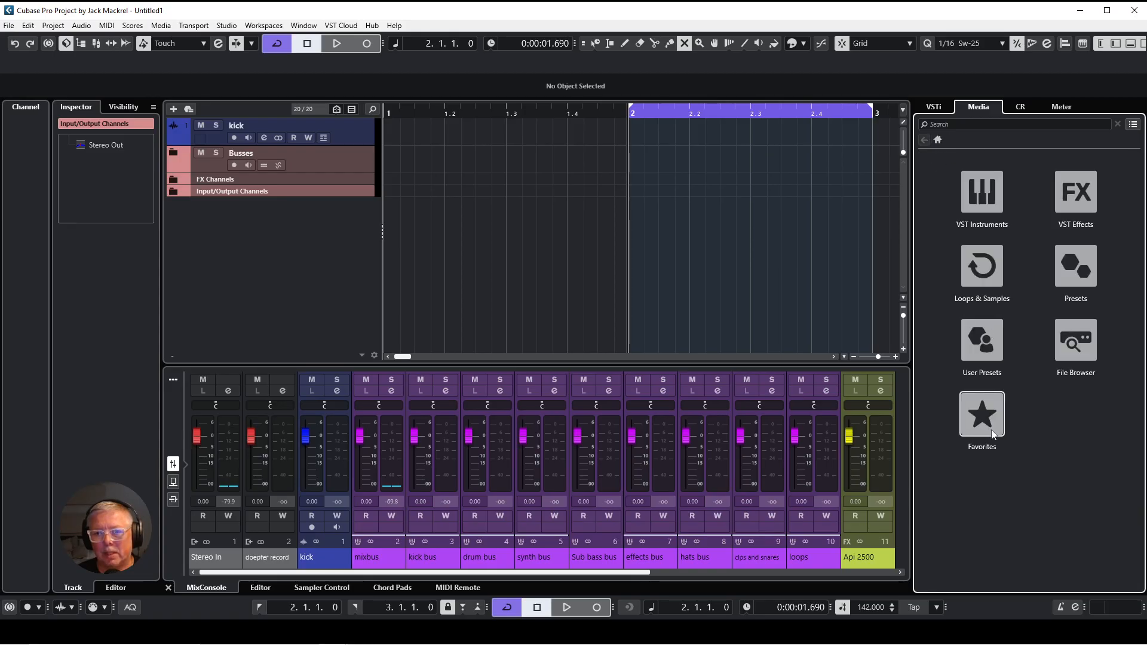
# Step: Browse the media favorites, open the "kiks" folder and review its sample attribute filters
pyautogui.click(992, 433)
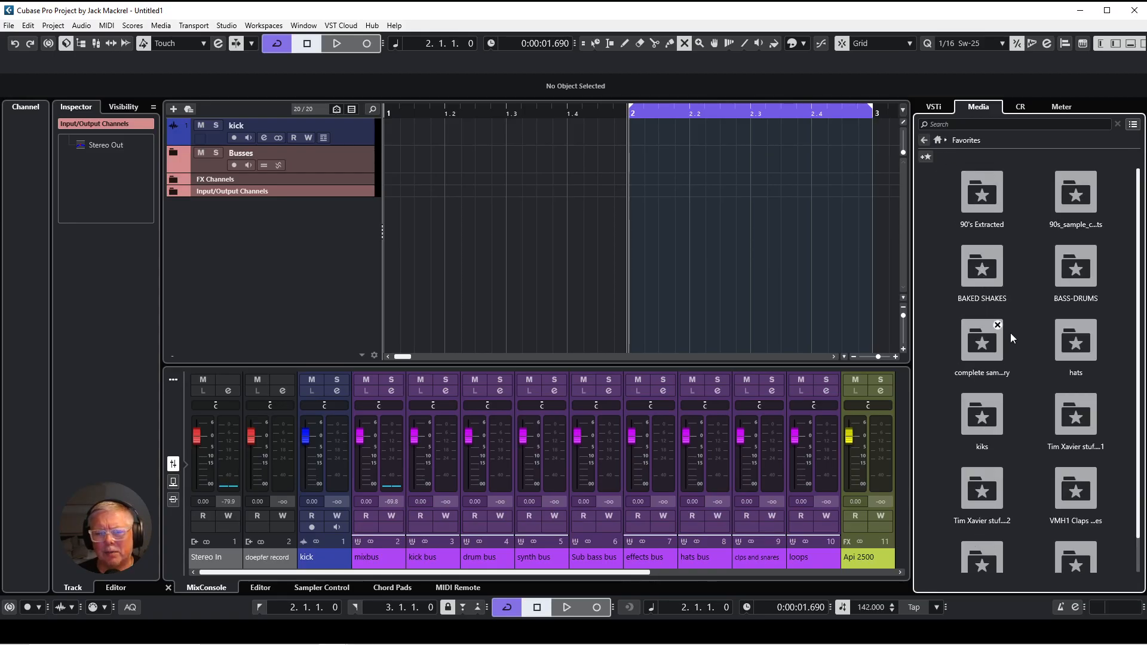
pyautogui.scroll(-1, 1025, 334)
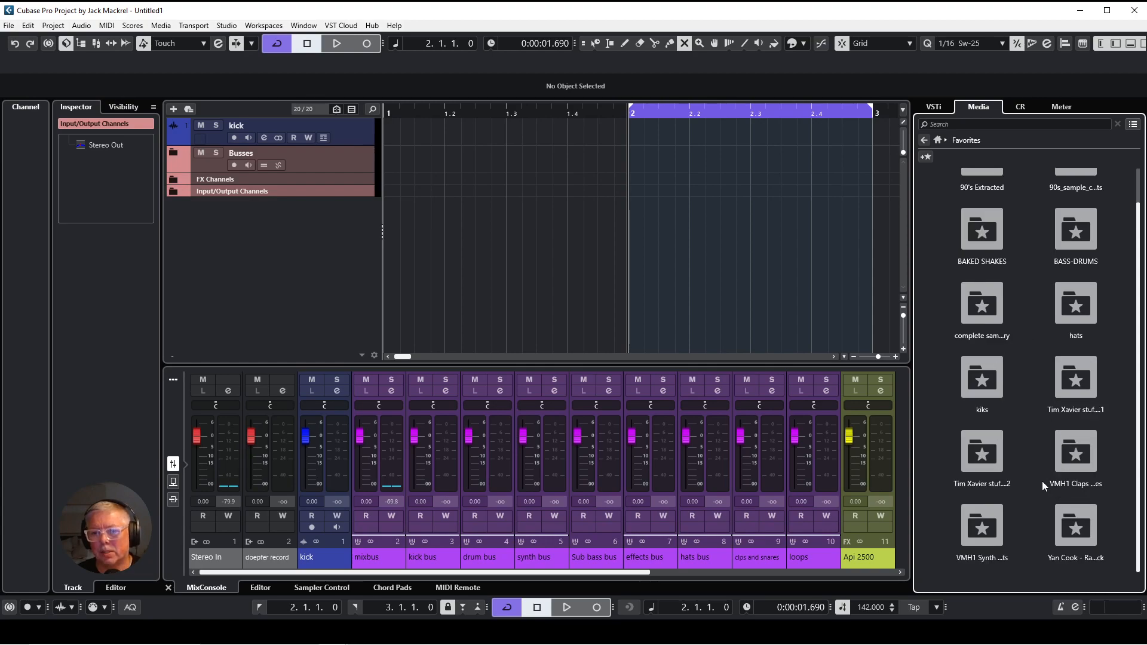
pyautogui.scroll(1, 1040, 466)
pyautogui.scroll(-1, 1075, 359)
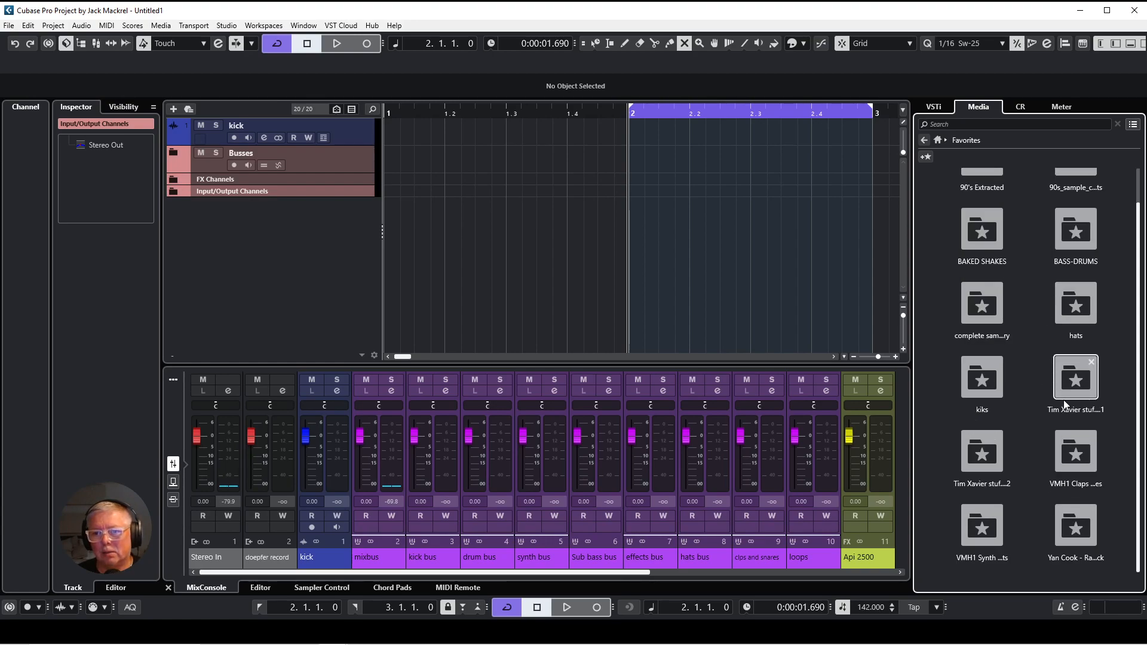
pyautogui.doubleClick(983, 382)
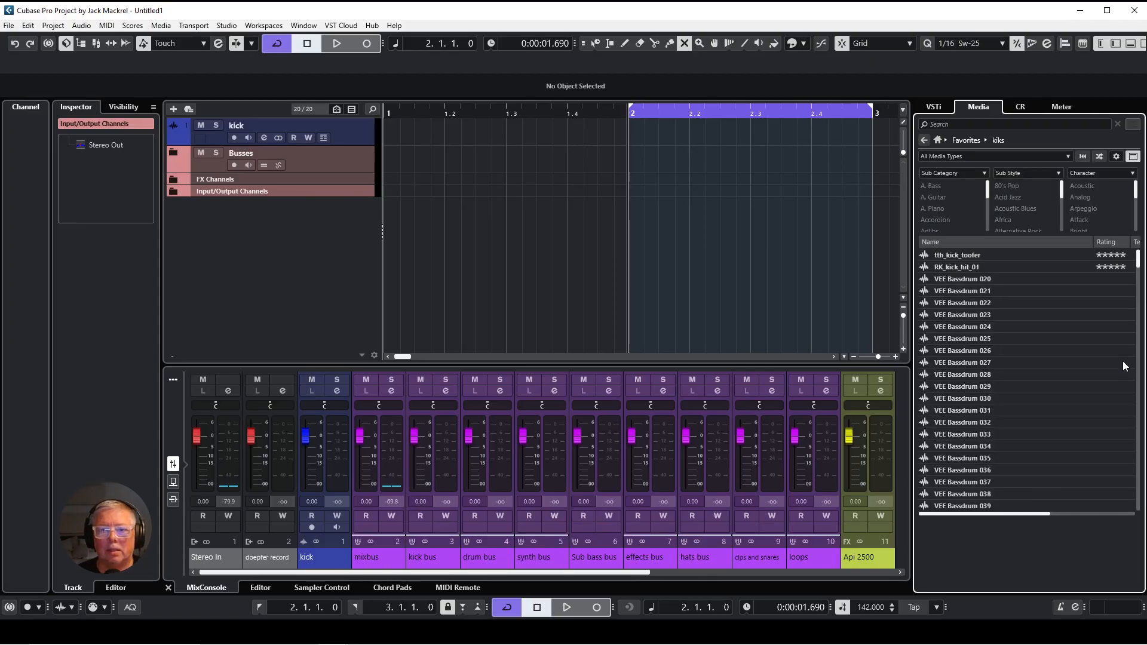
pyautogui.moveTo(1138, 259); pyautogui.dragTo(1139, 187)
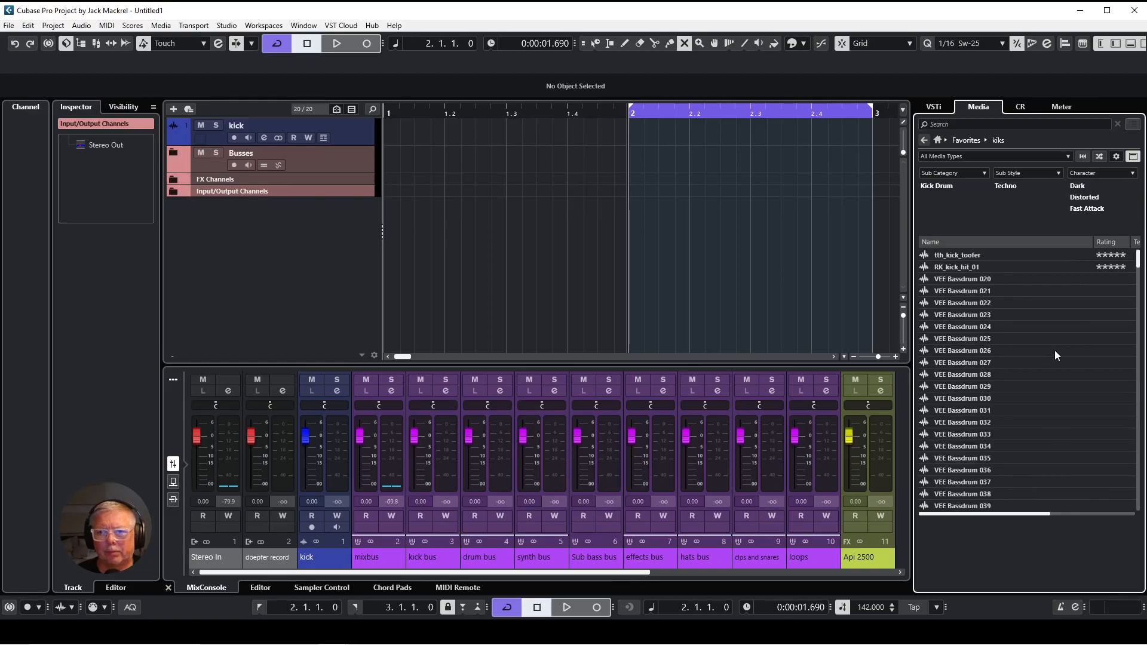
# Step: Audition RK_kick_hit_01 and the VEE Bassdrum samples in the "kiks" folder
pyautogui.click(969, 269)
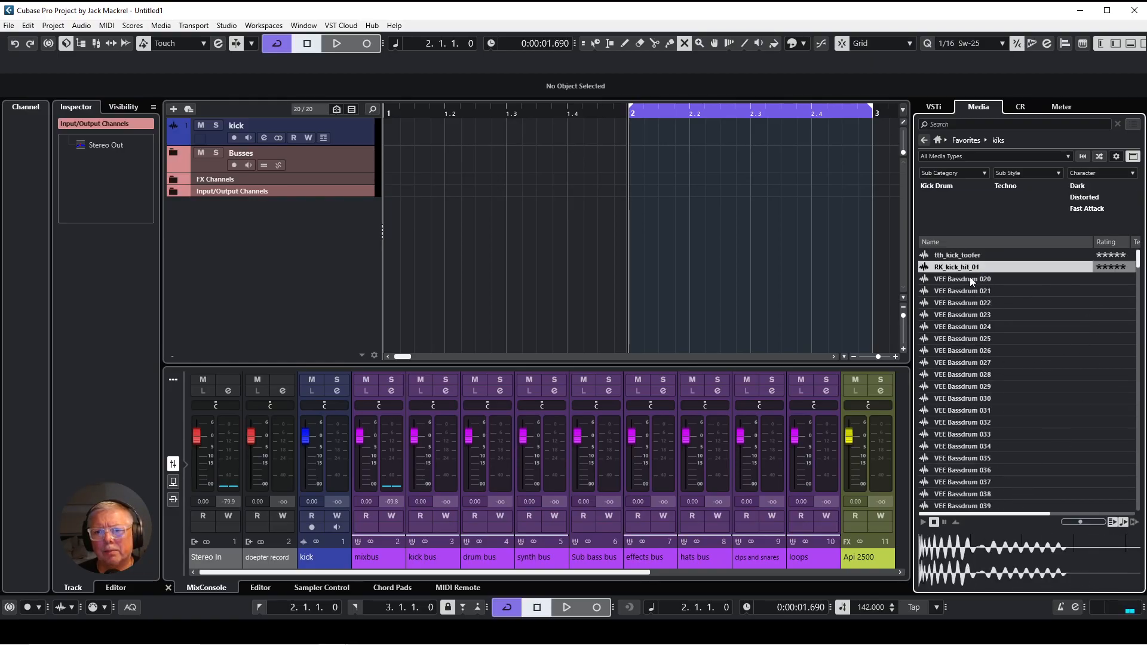
pyautogui.click(972, 278)
pyautogui.click(987, 291)
pyautogui.click(997, 303)
pyautogui.press('Down')
pyautogui.press('Down')
pyautogui.press('Down')
pyautogui.press('Down')
pyautogui.press('Down')
pyautogui.press('Down')
pyautogui.press('Down')
pyautogui.press('Down')
pyautogui.press('Down')
pyautogui.press('Down')
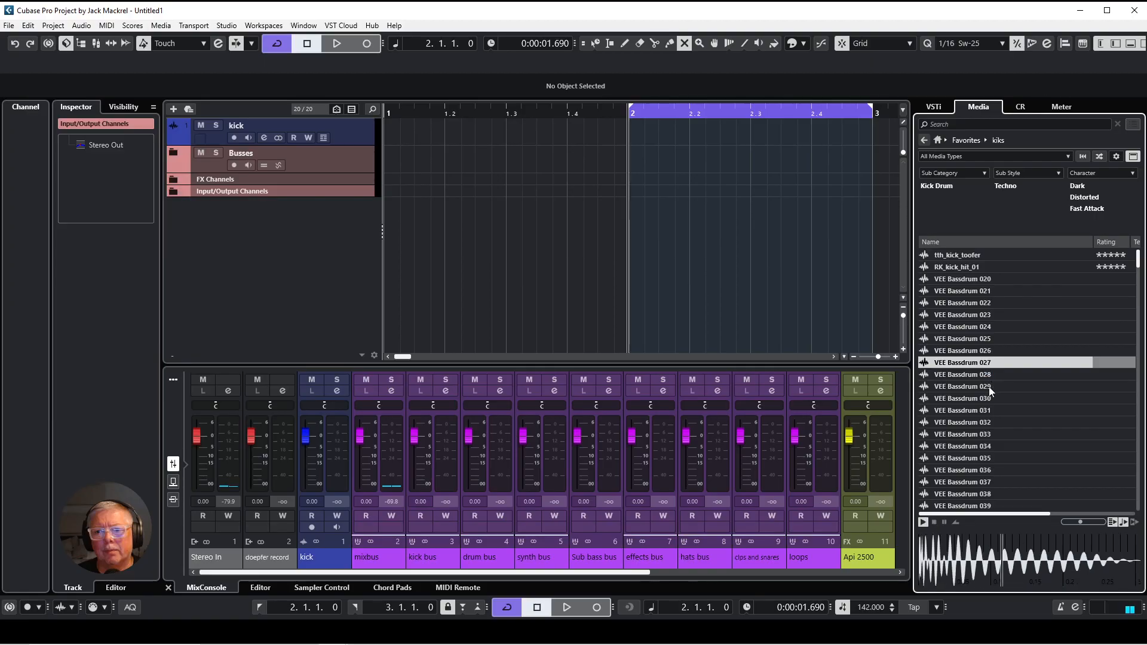
pyautogui.press('Down')
pyautogui.press('Down')
pyautogui.press('Down')
pyautogui.press('Up')
pyautogui.press('Up')
pyautogui.press('Up')
pyautogui.press('Up')
pyautogui.press('Up')
pyautogui.press('Up')
pyautogui.press('Up')
pyautogui.press('Up')
pyautogui.press('Up')
pyautogui.press('Up')
pyautogui.press('Up')
pyautogui.press('Up')
pyautogui.press('Up')
pyautogui.press('Up')
pyautogui.press('Up')
pyautogui.press('Up')
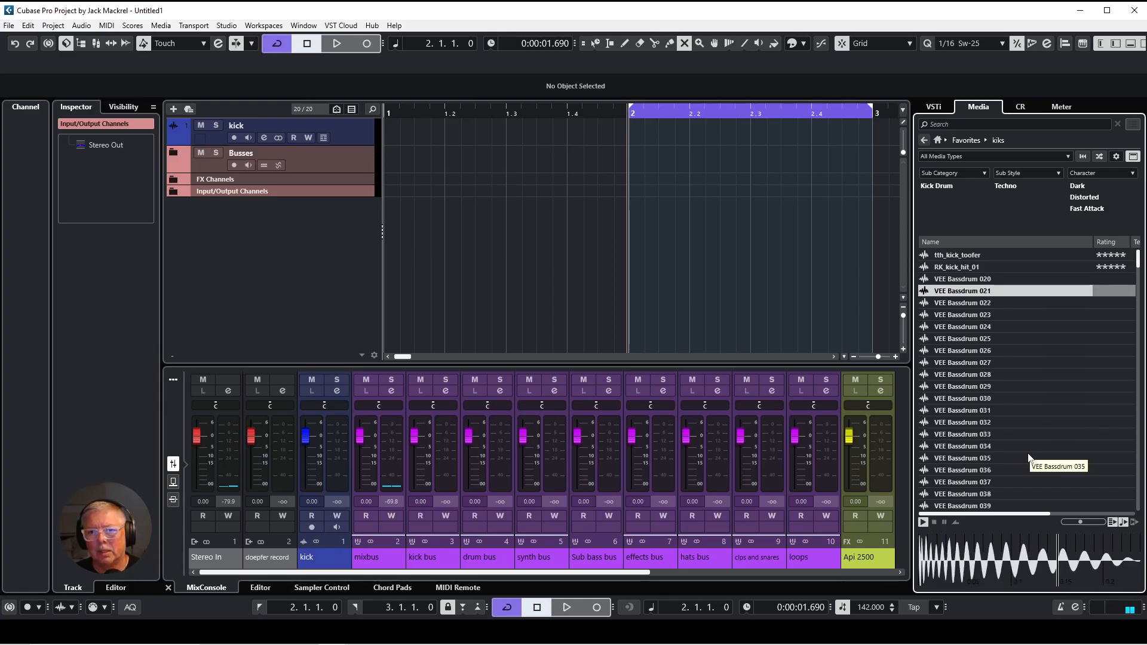
# Step: Place the RK_kick_hit_01 sample on the kick track at the start of bar 2
pyautogui.click(952, 280)
pyautogui.click(991, 269)
pyautogui.moveTo(981, 268); pyautogui.dragTo(629, 135)
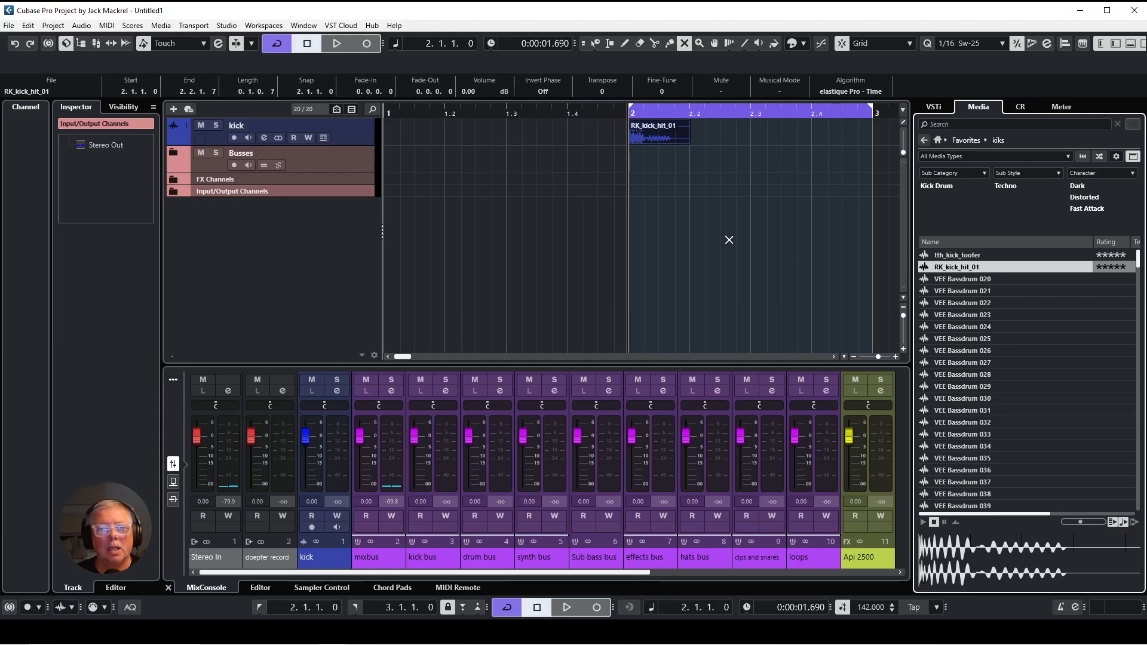
# Step: Shorten the cycle range to one beat, from 2.1.1.0 to 2.2.1.0, around the kick sample
pyautogui.click(638, 113)
pyautogui.moveTo(638, 113); pyautogui.dragTo(619, 98)
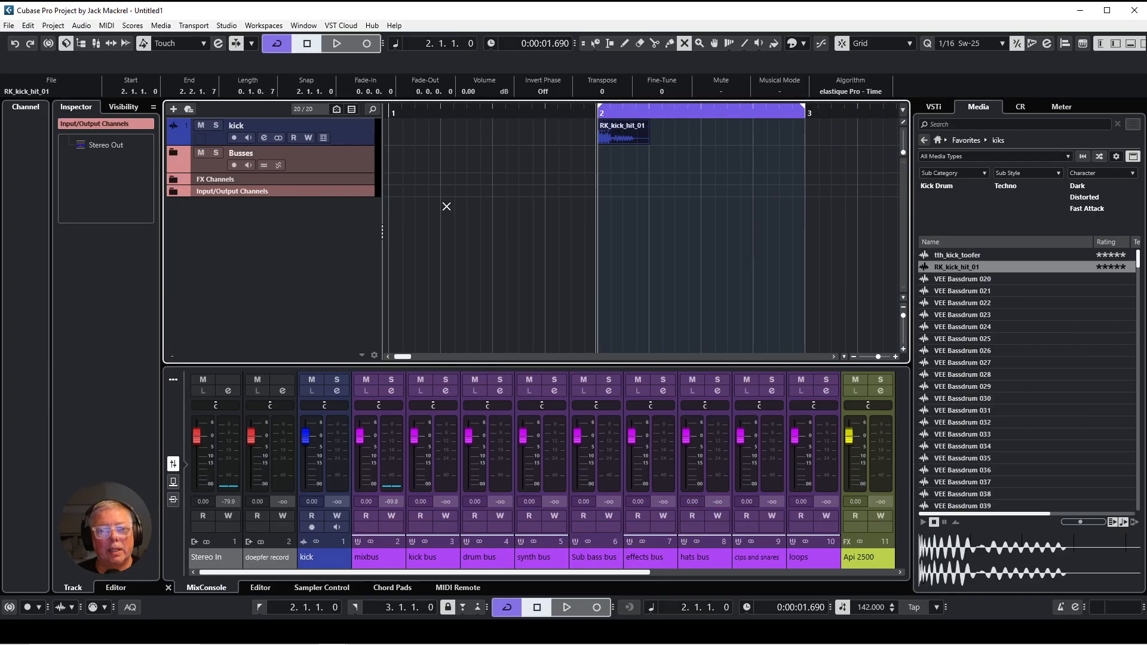
pyautogui.moveTo(808, 109); pyautogui.dragTo(588, 139)
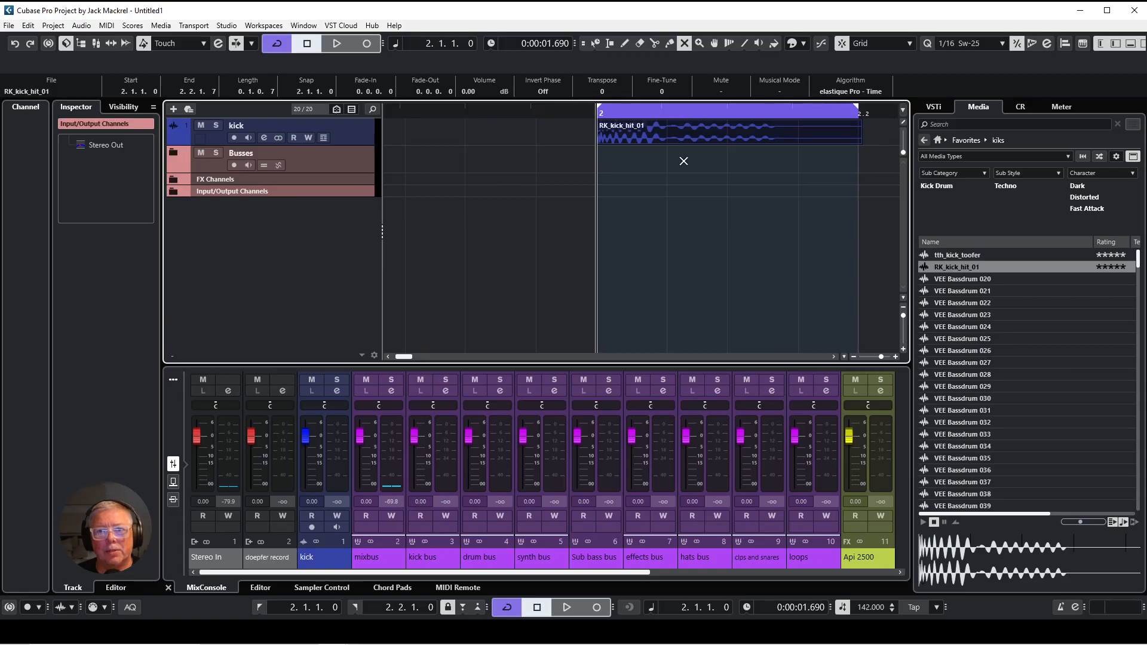
# Step: Split the kick event at 2.2.1.0 and erase the short tail after the cut
pyautogui.rightClick(778, 181)
pyautogui.click(835, 181)
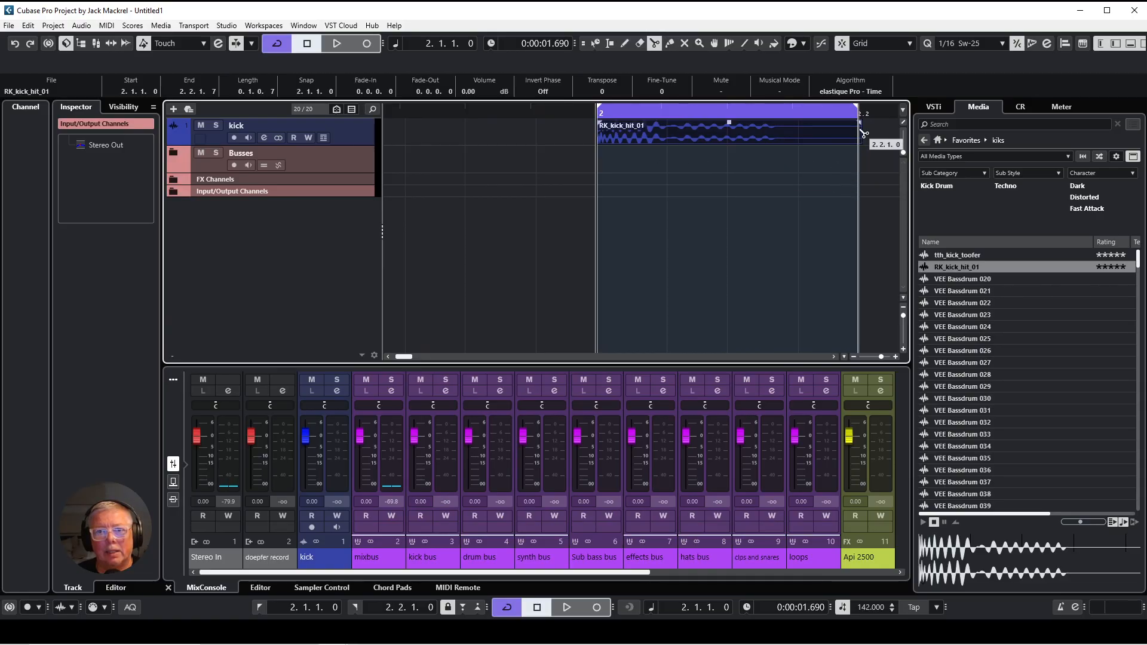
pyautogui.rightClick(825, 187)
pyautogui.click(860, 190)
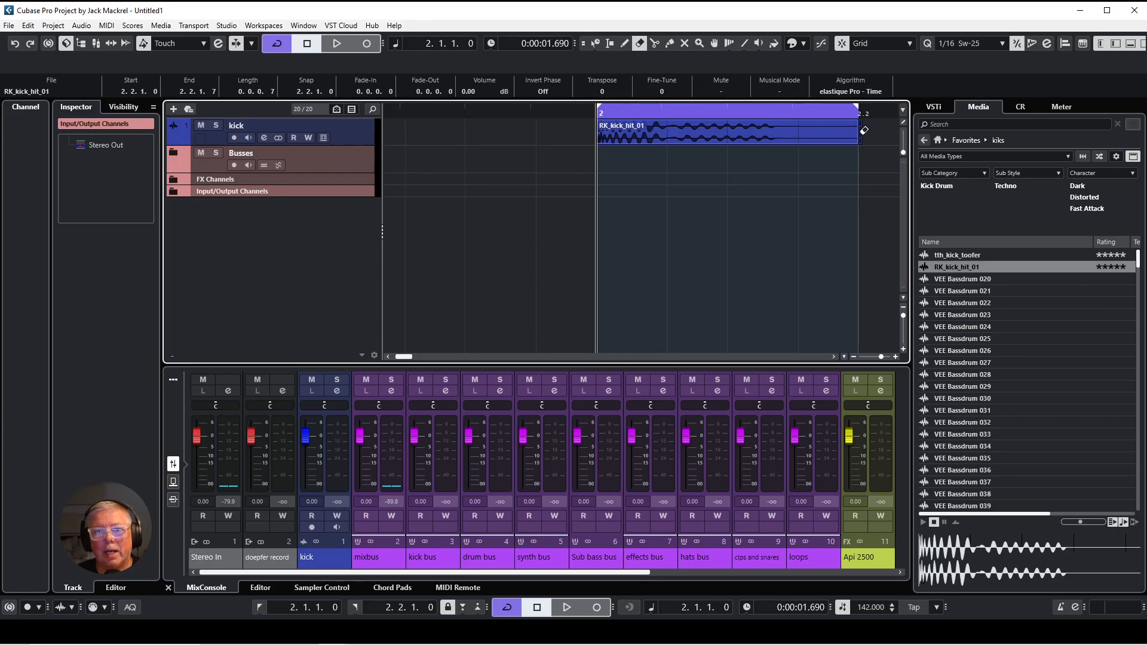
pyautogui.click(864, 129)
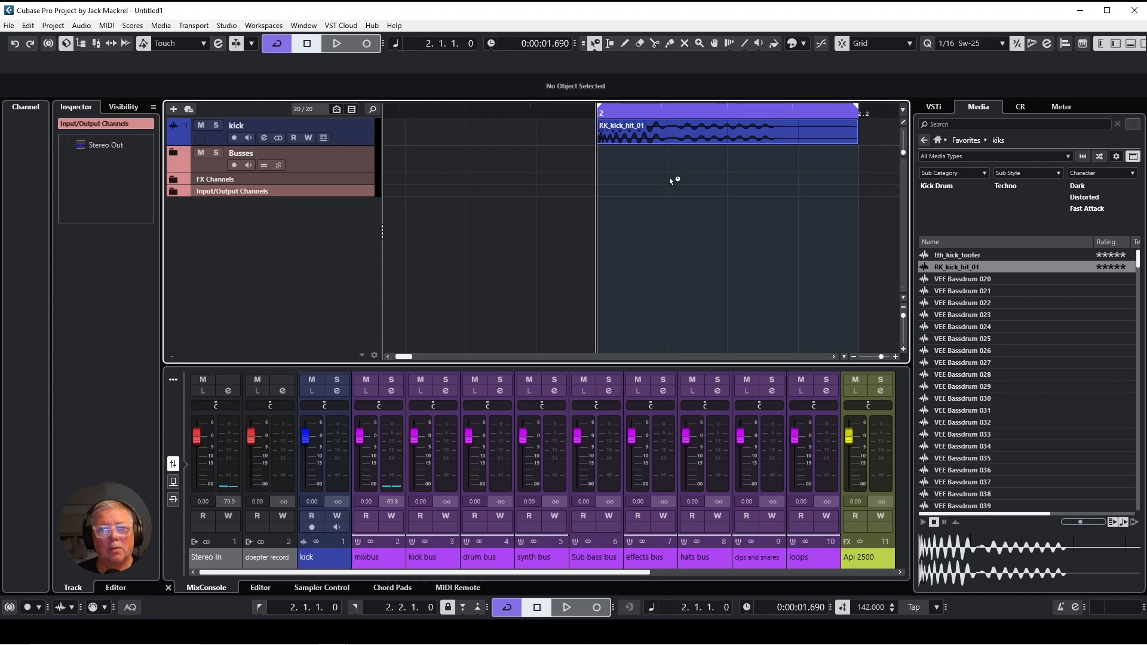
# Step: Open the kick track's channel settings and set its pre gain to -12 dB
pyautogui.click(716, 137)
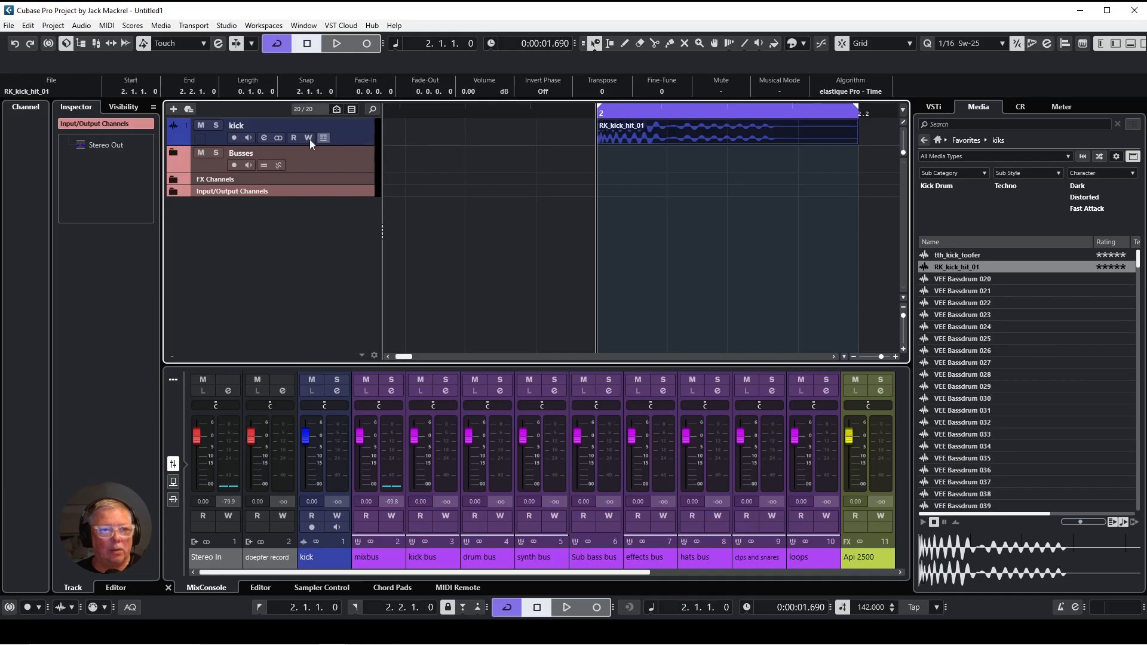
pyautogui.click(263, 138)
pyautogui.doubleClick(282, 473)
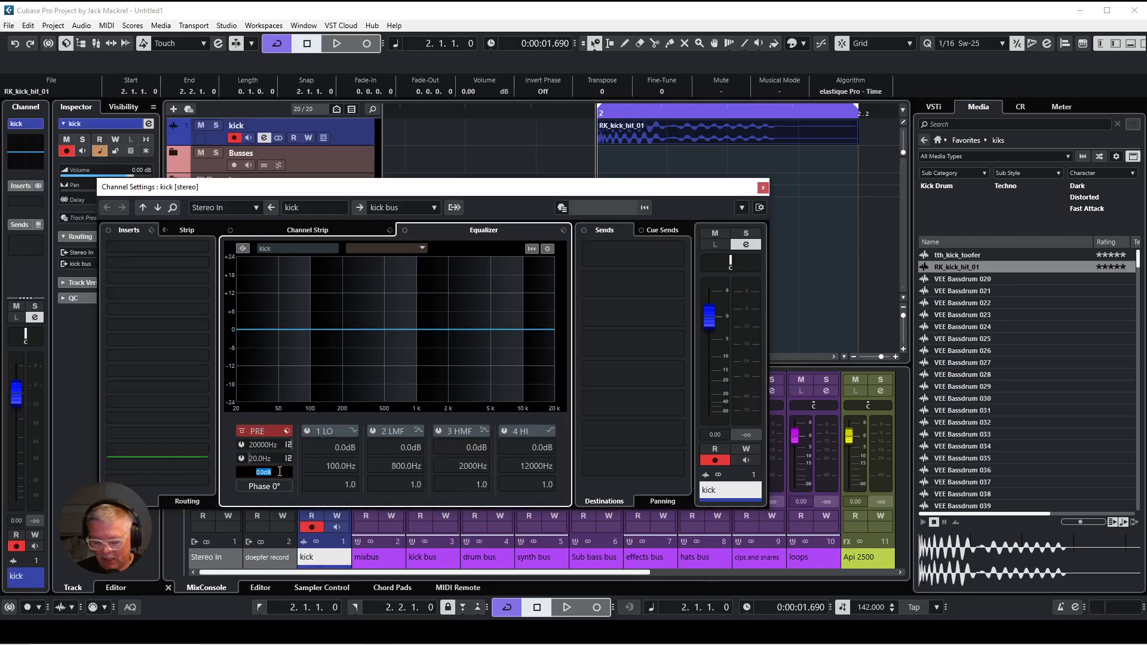
pyautogui.write('-12')
pyautogui.press('Return')
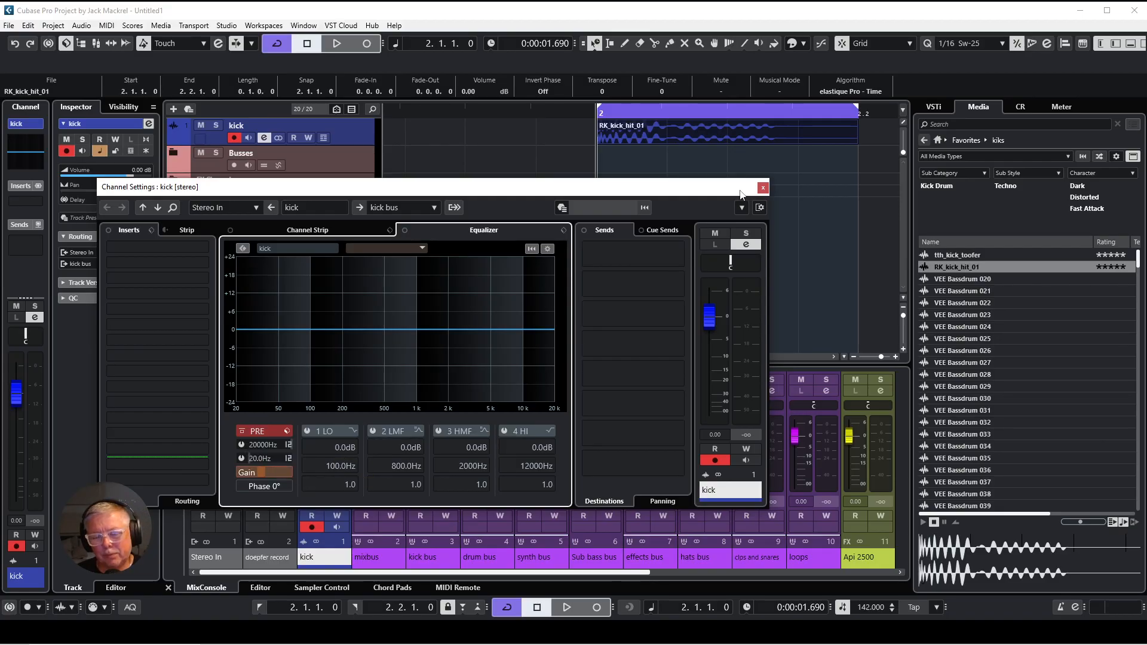
# Step: Play the kick loop, cut the highs with EQ band 4 at about 5.69 kHz and -24 dB, and close the channel settings
pyautogui.press('space')
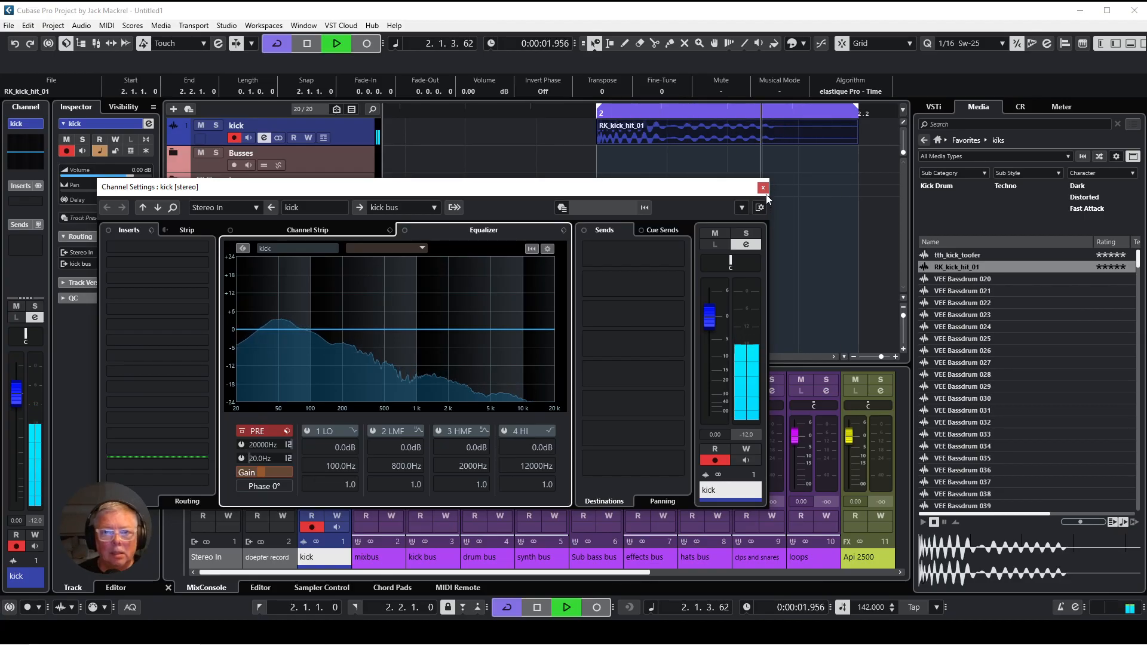
pyautogui.moveTo(715, 187); pyautogui.dragTo(839, 142)
pyautogui.moveTo(667, 293); pyautogui.dragTo(622, 363)
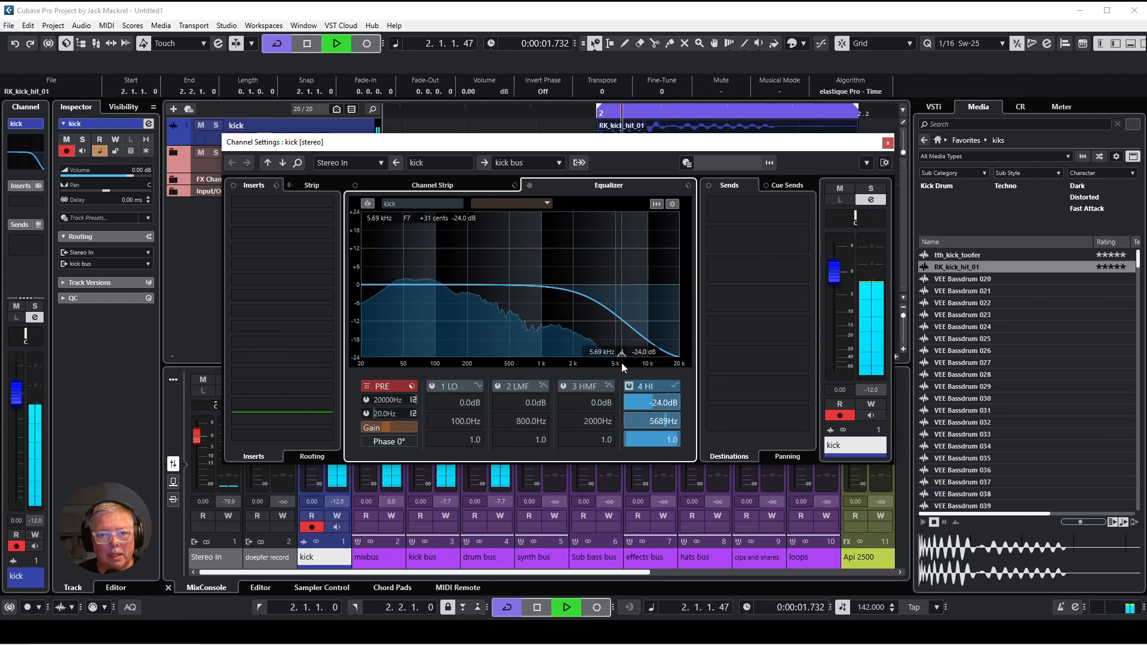
pyautogui.click(888, 143)
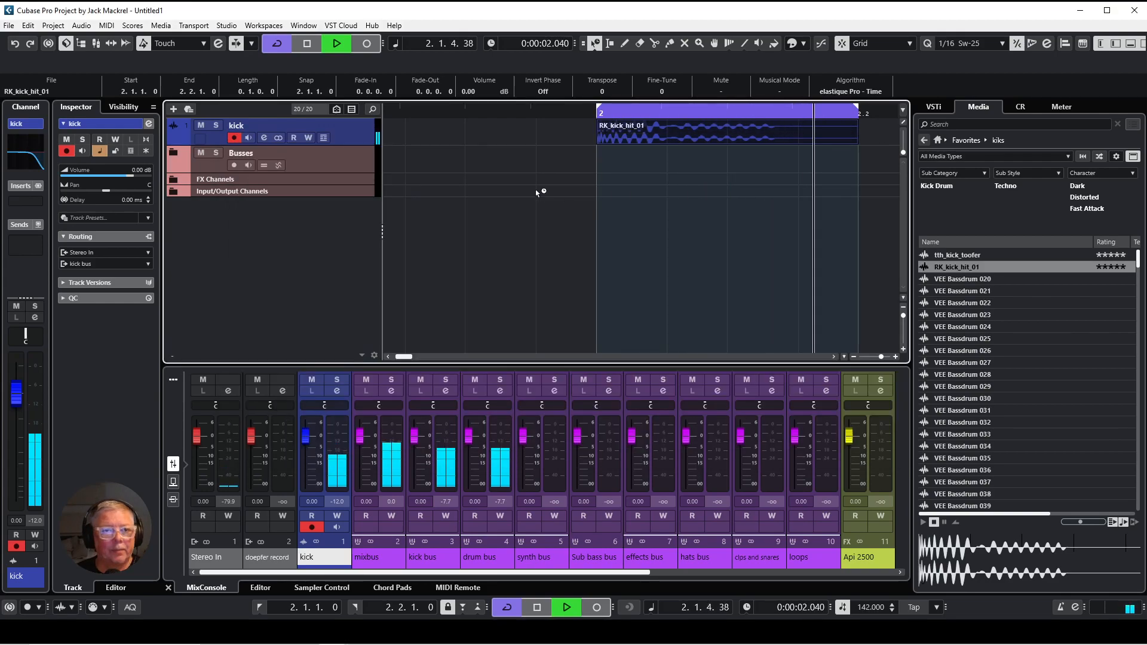
# Step: Duplicate the kick track, delete the copied event, rename the new track "top kick" and stop playback
pyautogui.rightClick(358, 139)
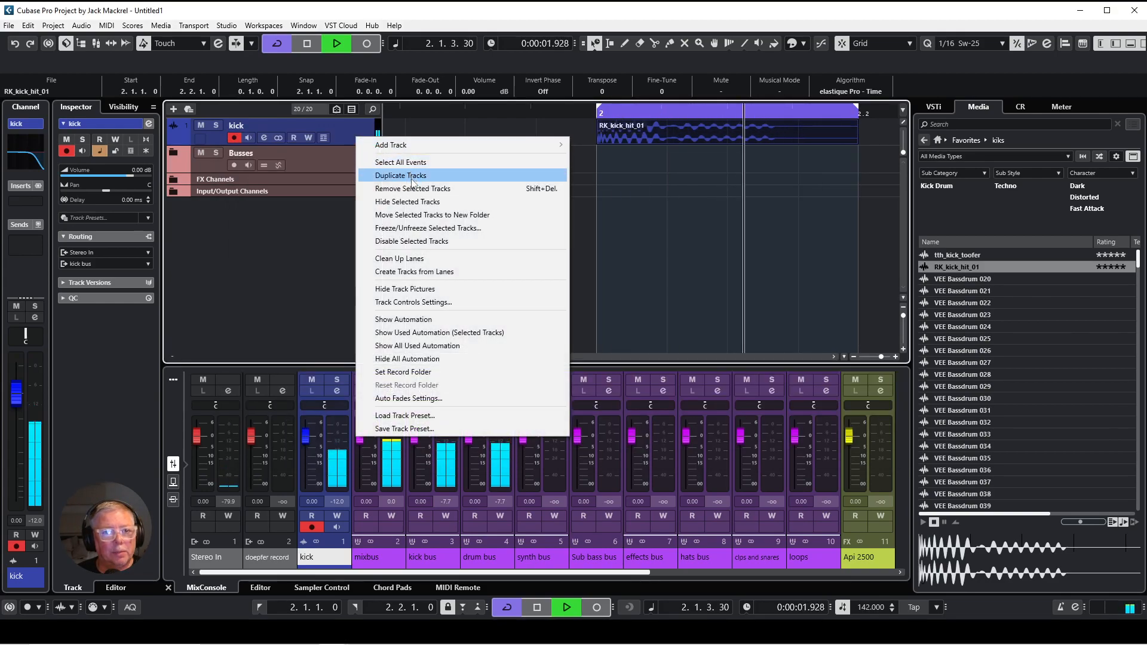
pyautogui.click(411, 176)
pyautogui.press('Delete')
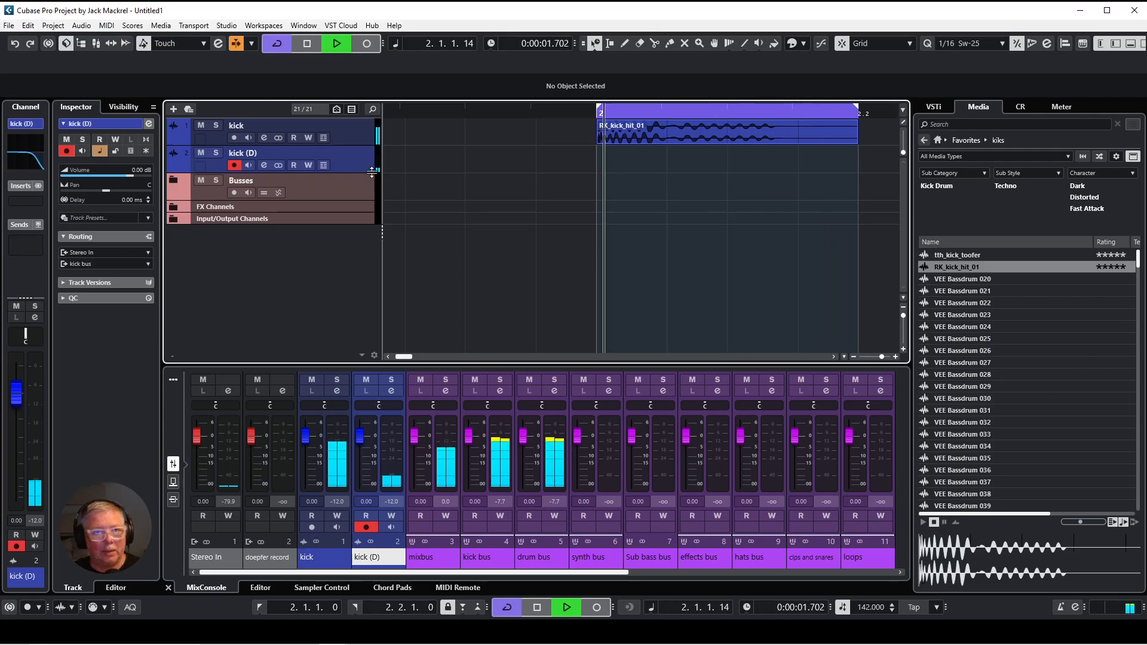
pyautogui.doubleClick(258, 153)
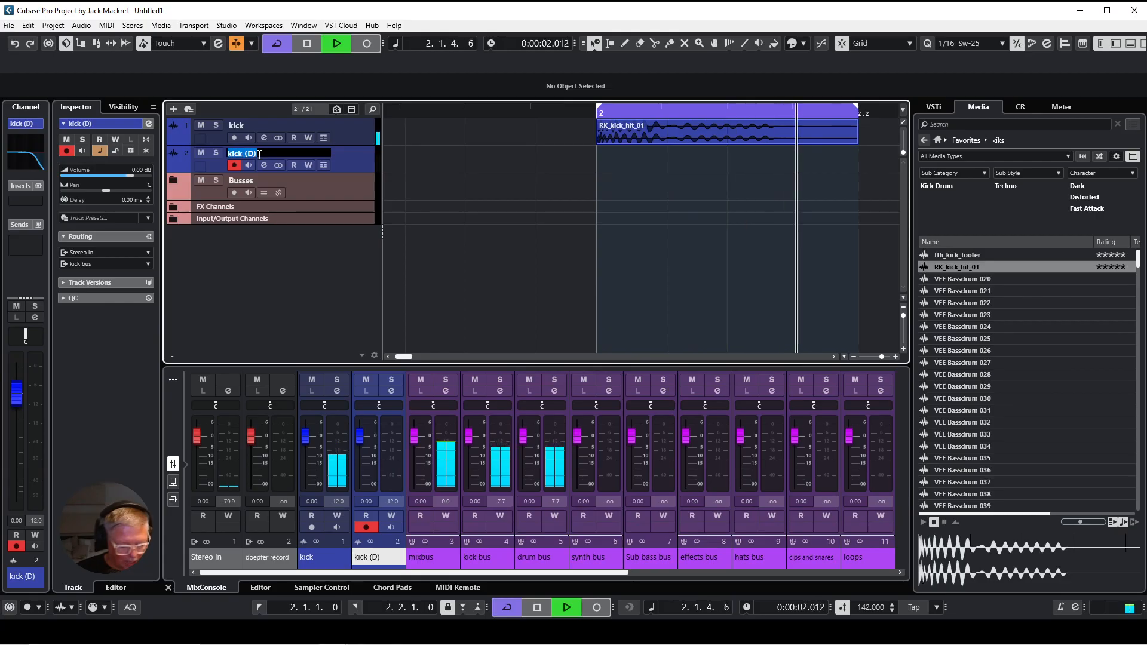
pyautogui.write('top kick')
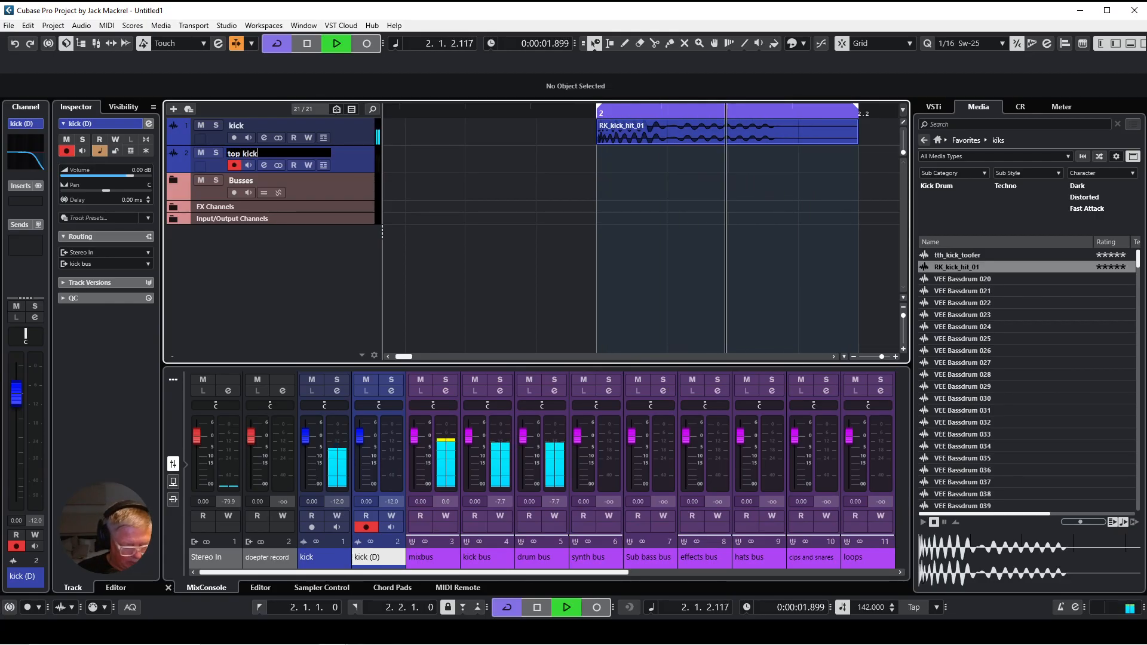
pyautogui.press('Return')
pyautogui.press('space')
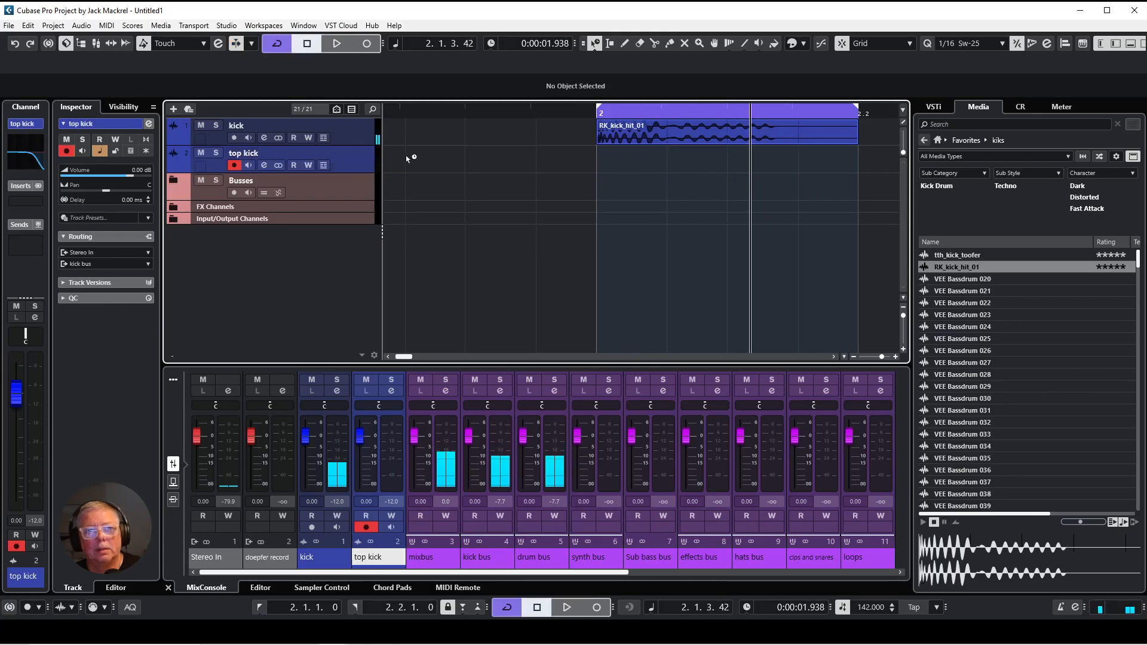
# Step: Audition the kick samples VEE Bassdrum 020 through 038 one after another
pyautogui.click(974, 279)
pyautogui.click(998, 291)
pyautogui.click(1005, 303)
pyautogui.click(1005, 315)
pyautogui.click(1005, 327)
pyautogui.click(1006, 339)
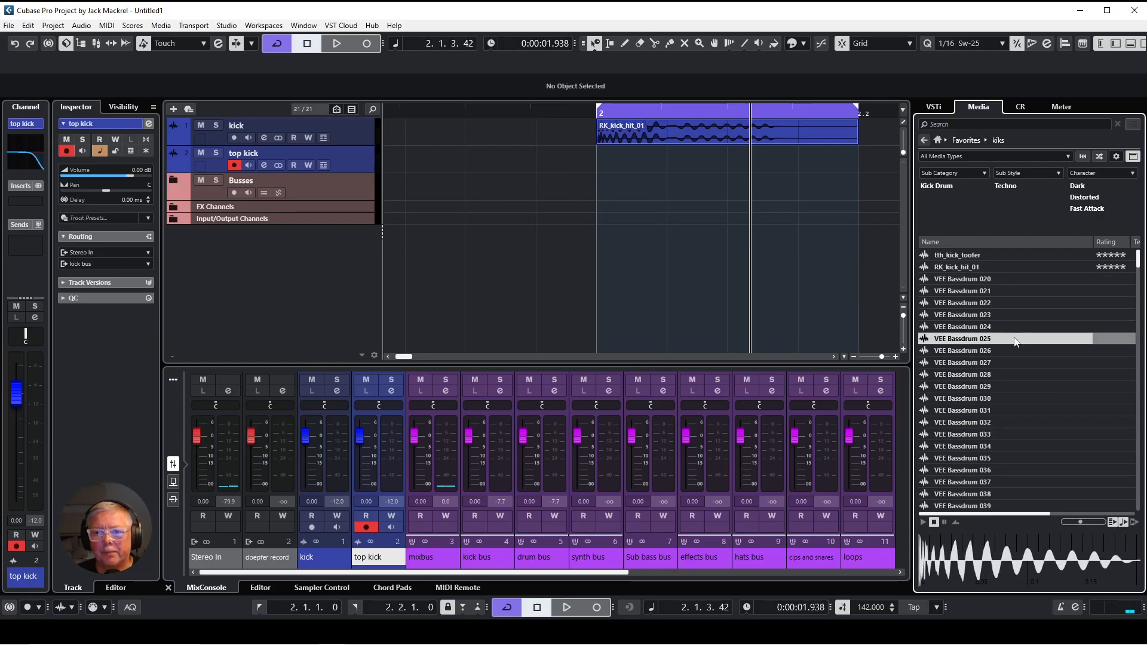
pyautogui.click(1008, 350)
pyautogui.click(1008, 362)
pyautogui.click(1029, 374)
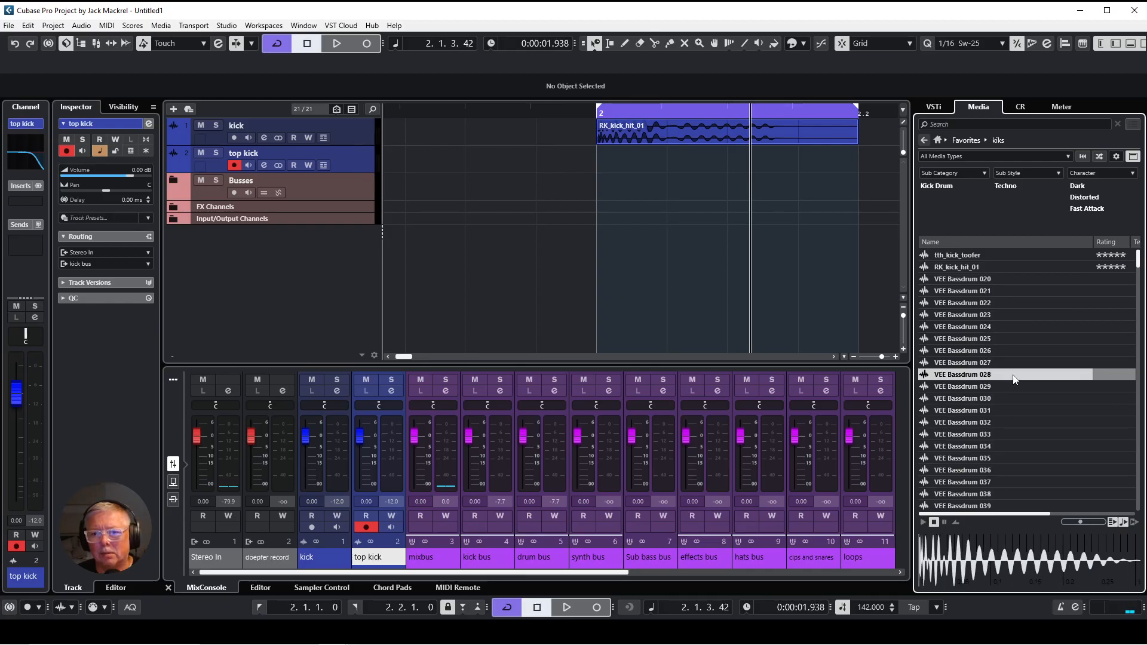
pyautogui.click(1019, 387)
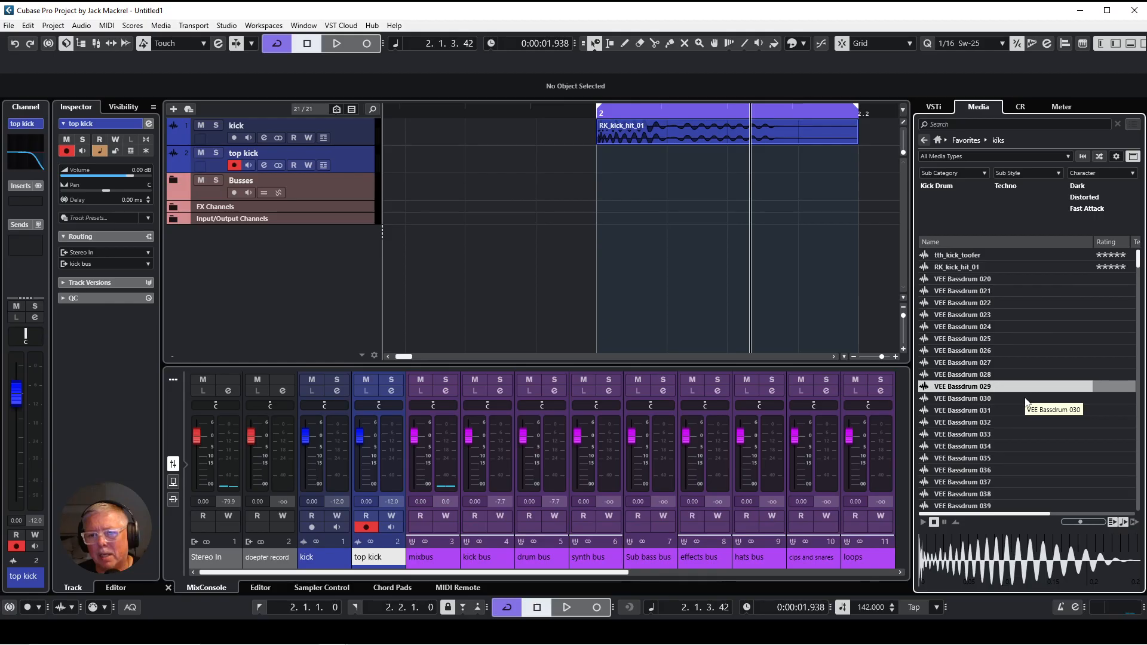
pyautogui.click(1026, 398)
pyautogui.click(1009, 411)
pyautogui.click(1014, 422)
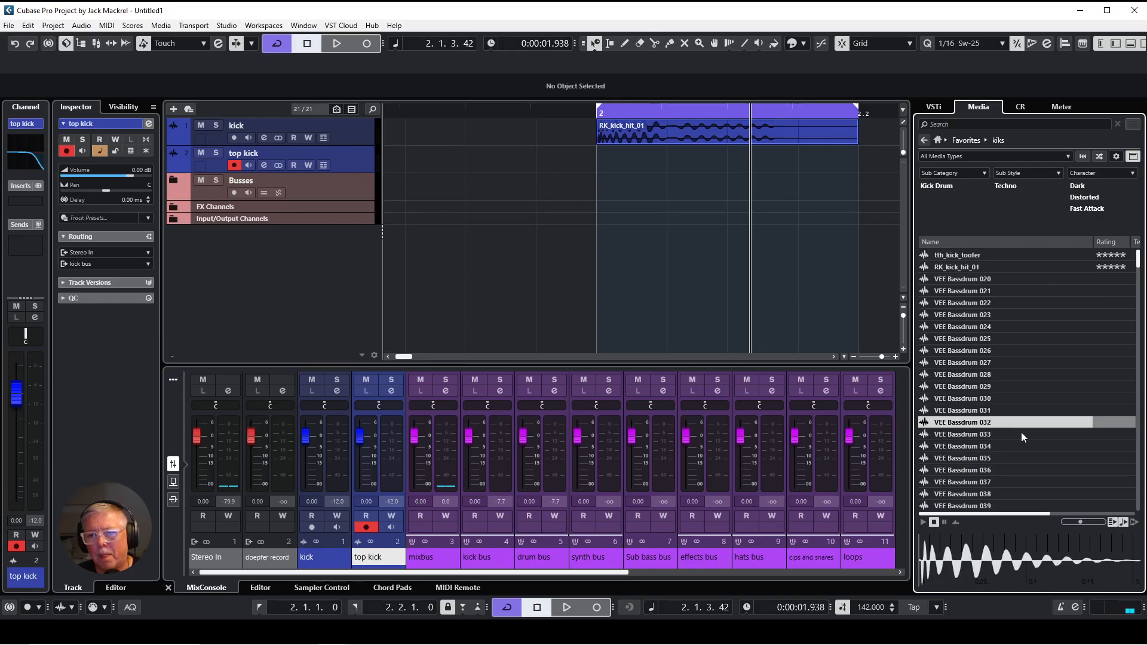
pyautogui.click(1020, 434)
pyautogui.click(1027, 446)
pyautogui.click(1016, 458)
pyautogui.click(1014, 470)
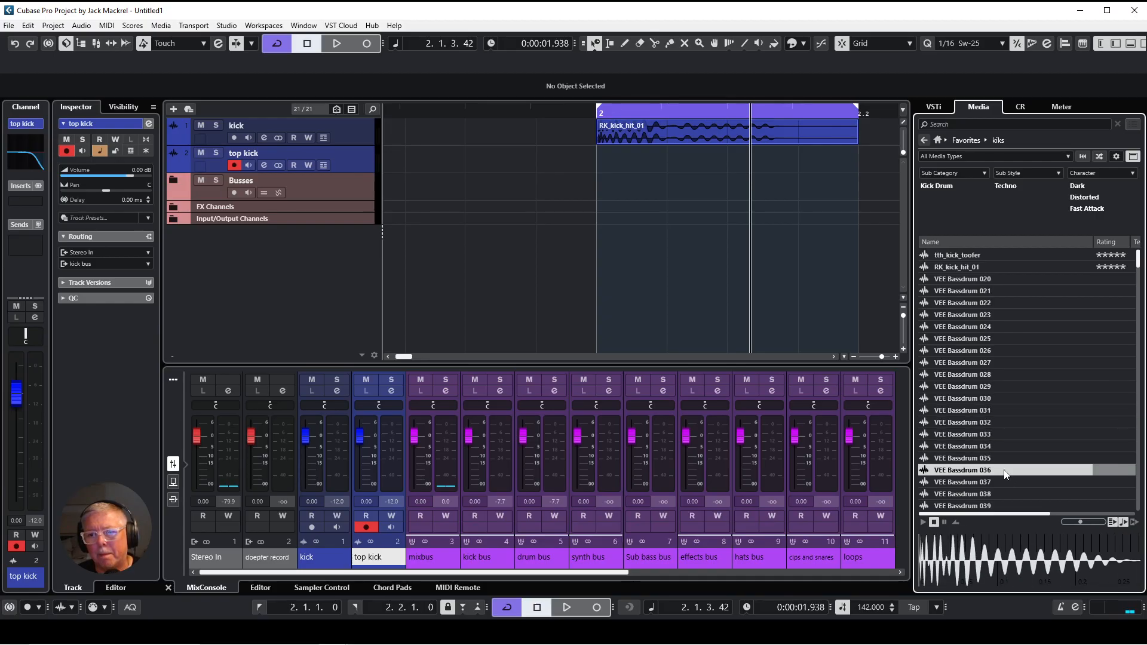
pyautogui.click(1013, 482)
pyautogui.click(1012, 494)
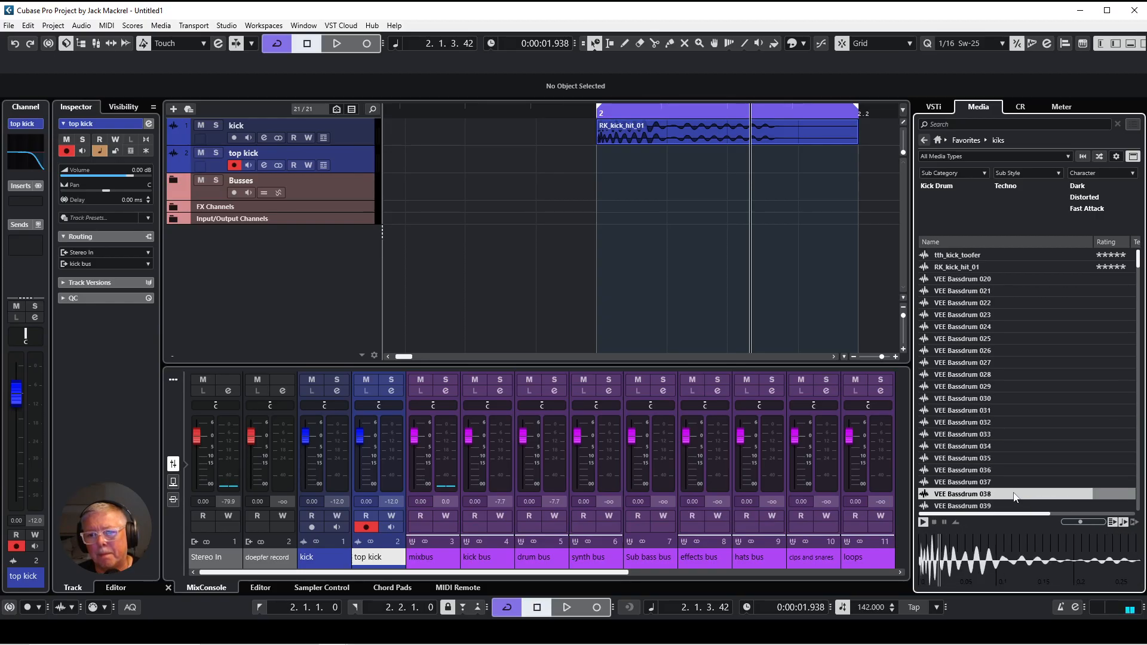
# Step: Place the sample VEE Bassdrum 037 on the top kick track at 2.1.1.0
pyautogui.scroll(-2, 1023, 470)
pyautogui.click(996, 439)
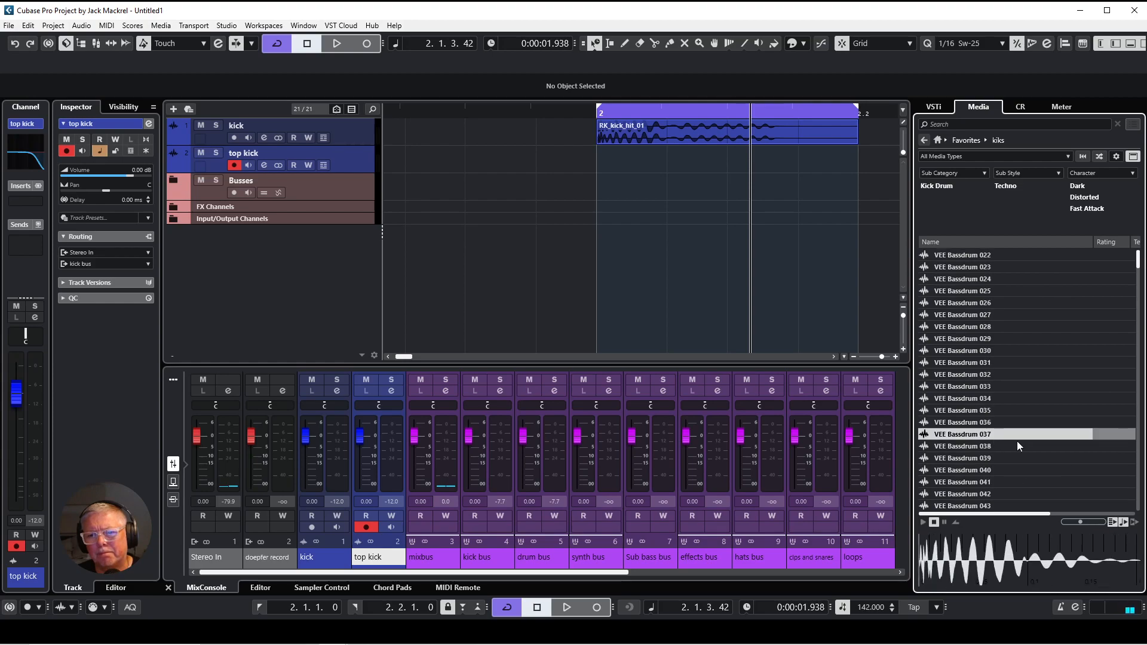
pyautogui.moveTo(1010, 441)
pyautogui.mouseDown()
pyautogui.moveTo(682, 156)
pyautogui.moveTo(706, 269)
pyautogui.mouseUp()
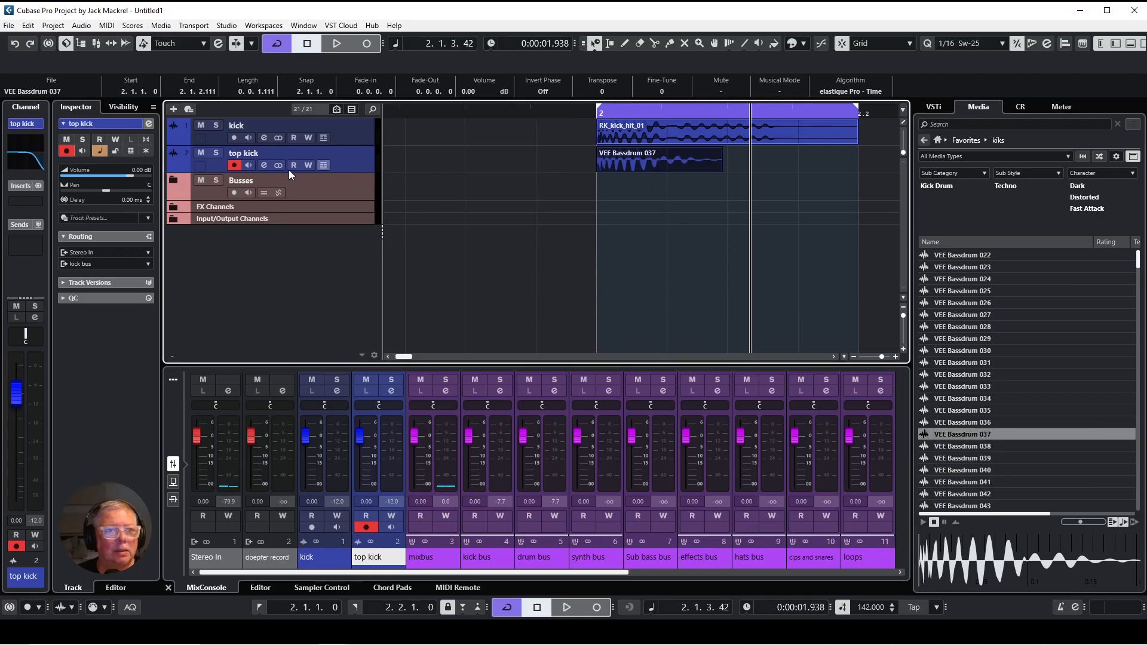
# Step: In the top kick's channel EQ, cut the lows with band 1 at 77 Hz and -20.1 dB, disable band 4, and play the loop
pyautogui.click(264, 165)
pyautogui.moveTo(388, 287); pyautogui.dragTo(423, 345)
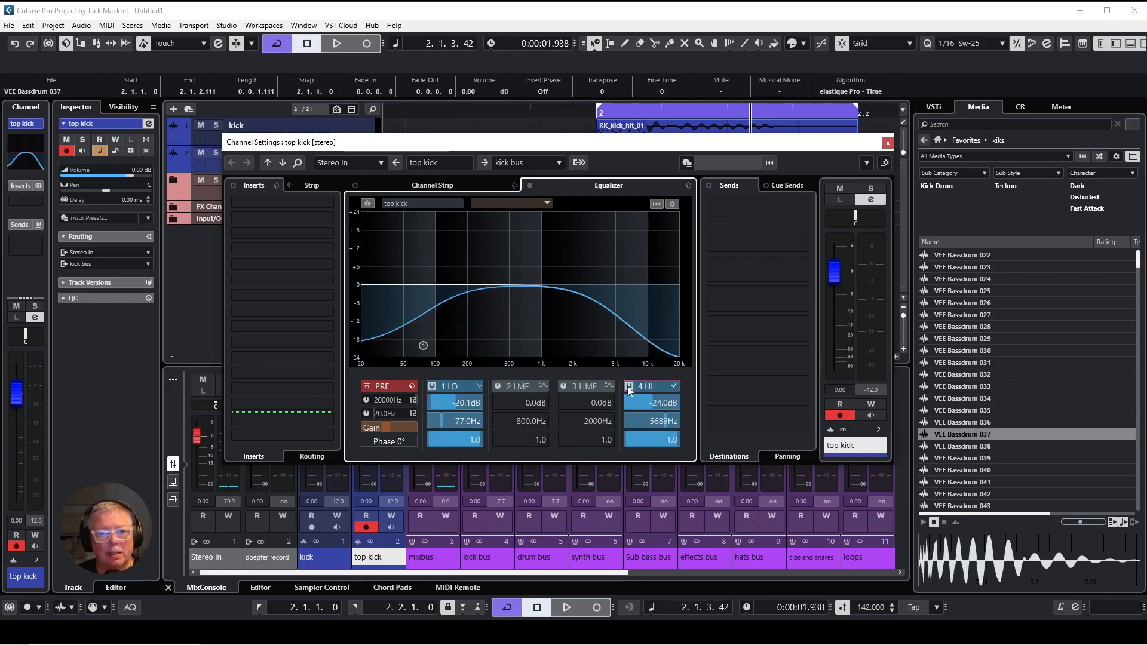
pyautogui.click(629, 387)
pyautogui.moveTo(837, 278)
pyautogui.mouseDown()
pyautogui.moveTo(841, 393)
pyautogui.moveTo(828, 275)
pyautogui.mouseUp()
pyautogui.press('space')
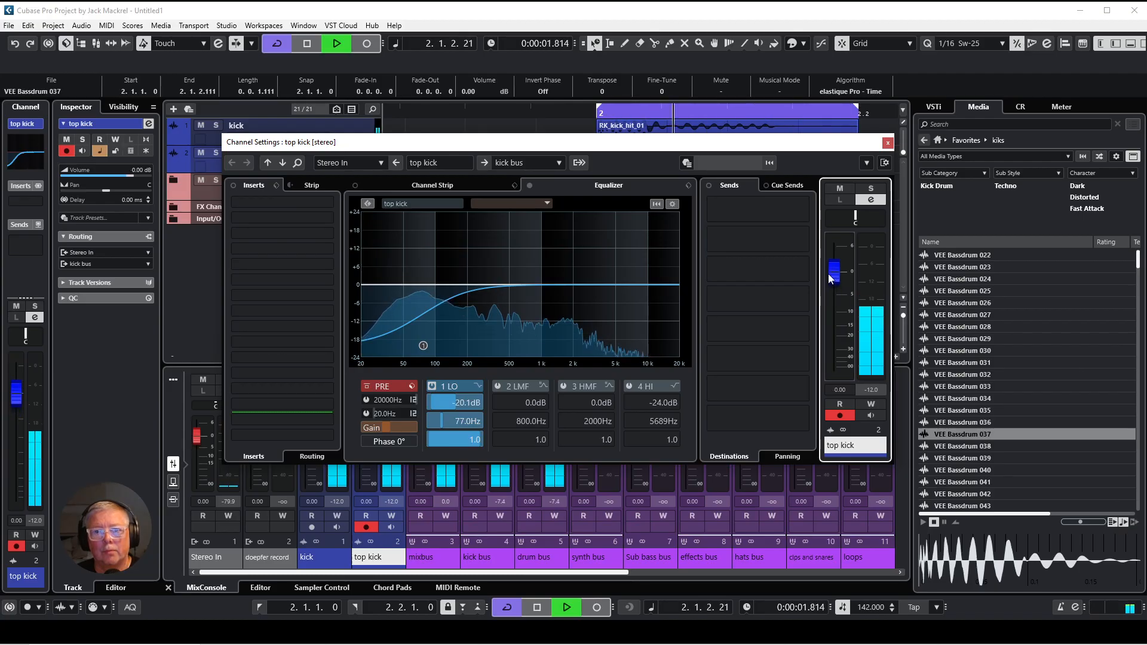
pyautogui.click(888, 143)
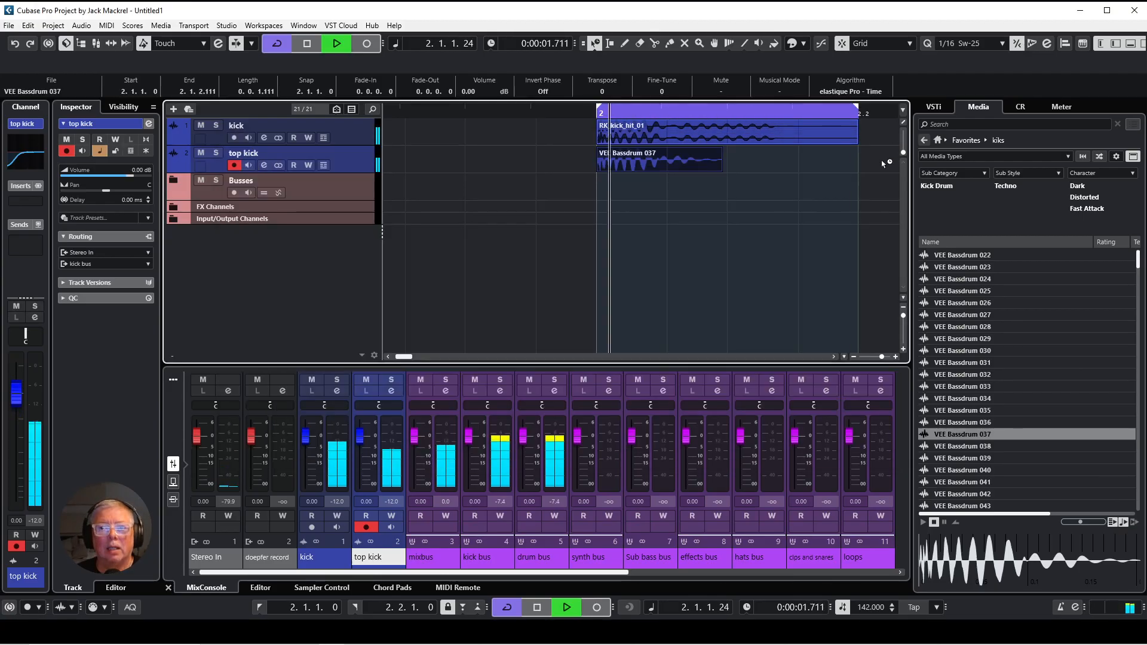
# Step: Solo the top kick track, add a 0.0.0.9 fade-out to its event, and turn solo off
pyautogui.click(216, 153)
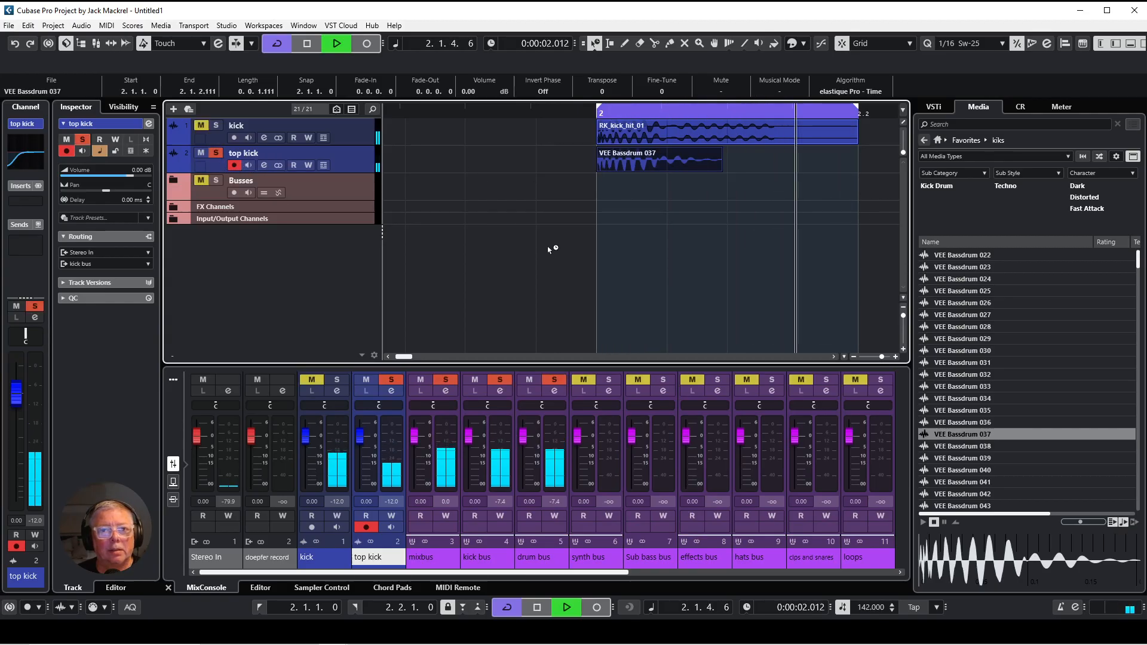
pyautogui.click(703, 161)
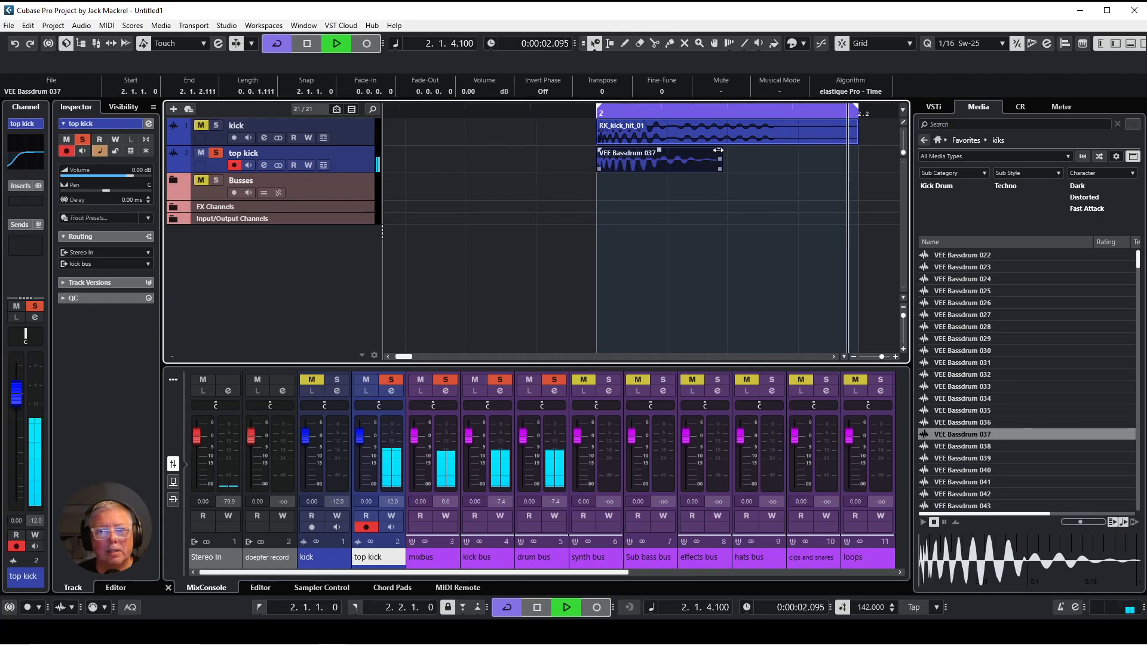
pyautogui.moveTo(719, 151); pyautogui.dragTo(717, 152)
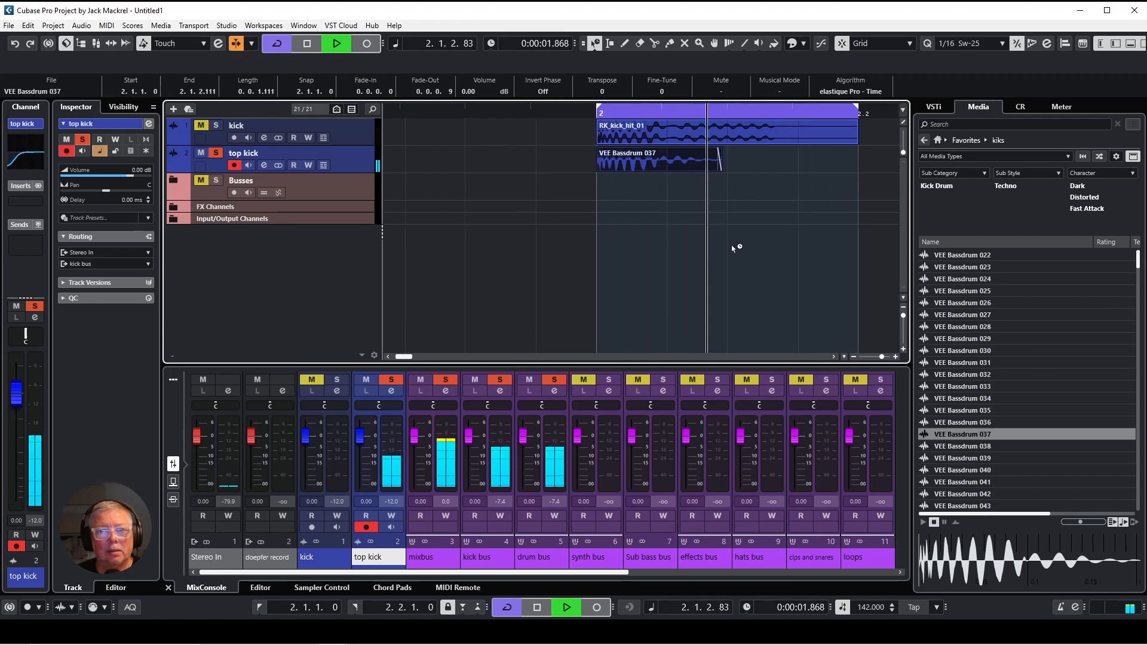
pyautogui.click(216, 152)
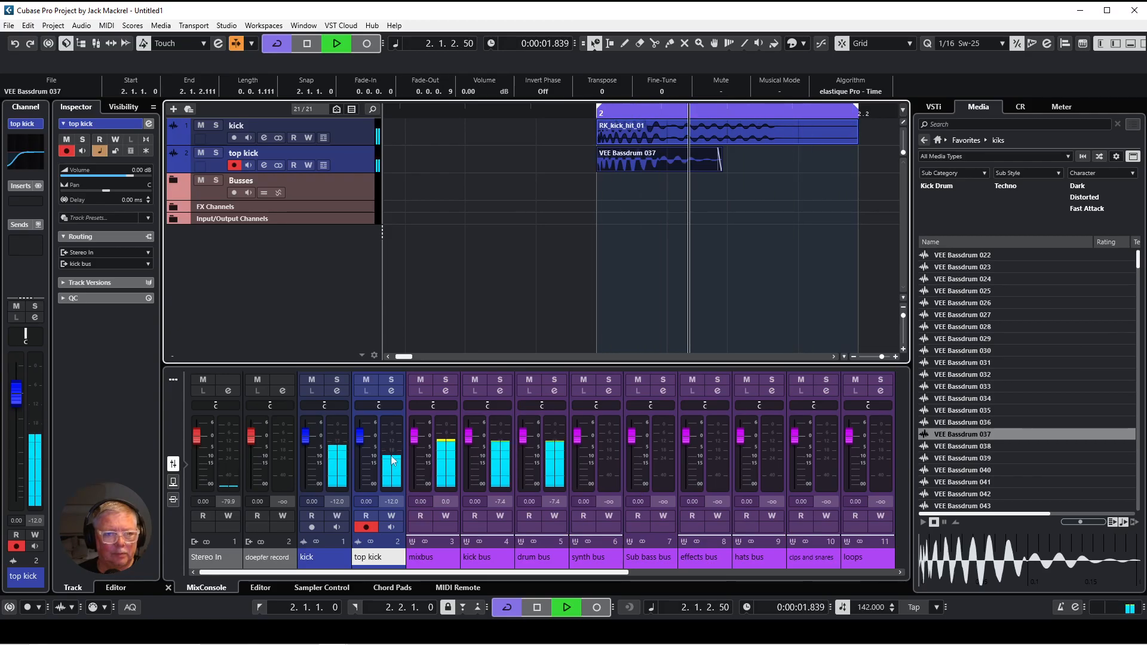
# Step: Open the mixbus's SSLComp Stereo and Virtual Mix Rack inserts and set the Trimmer's trim to about -5.46 dB
pyautogui.click(447, 397)
pyautogui.click(250, 390)
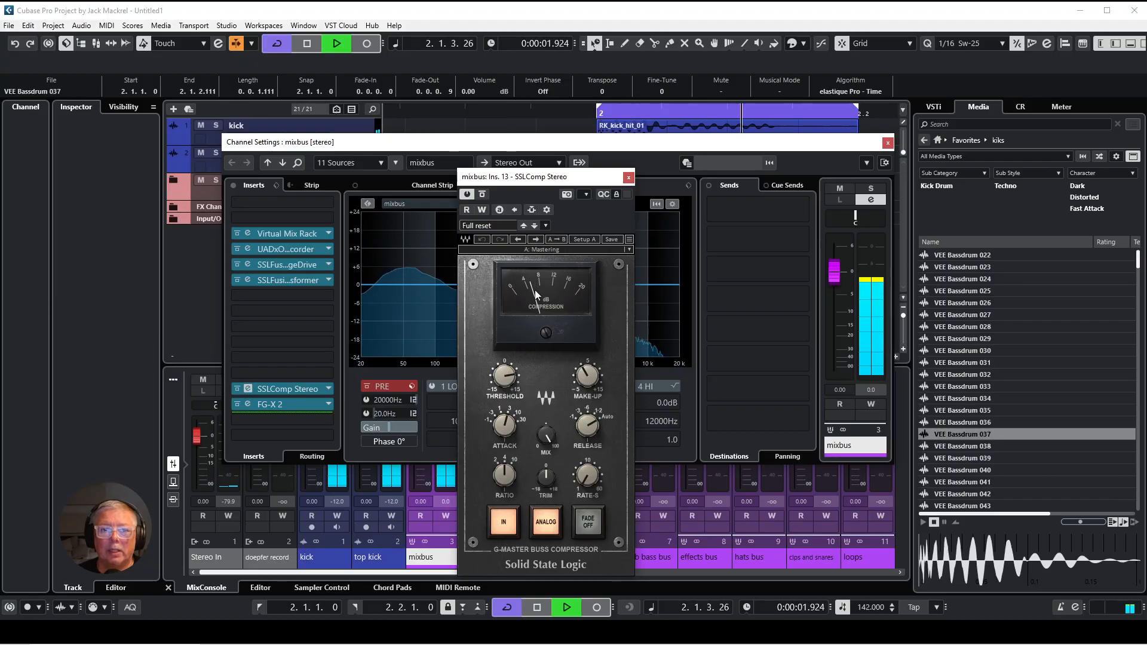
pyautogui.click(247, 233)
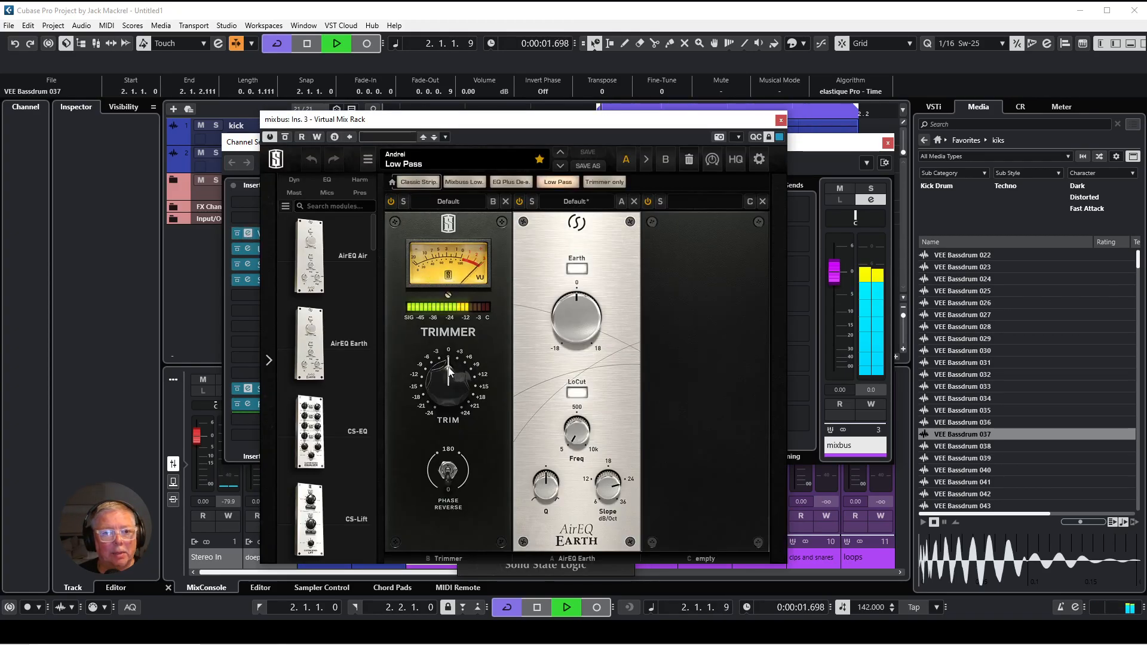
pyautogui.moveTo(444, 373); pyautogui.dragTo(443, 381)
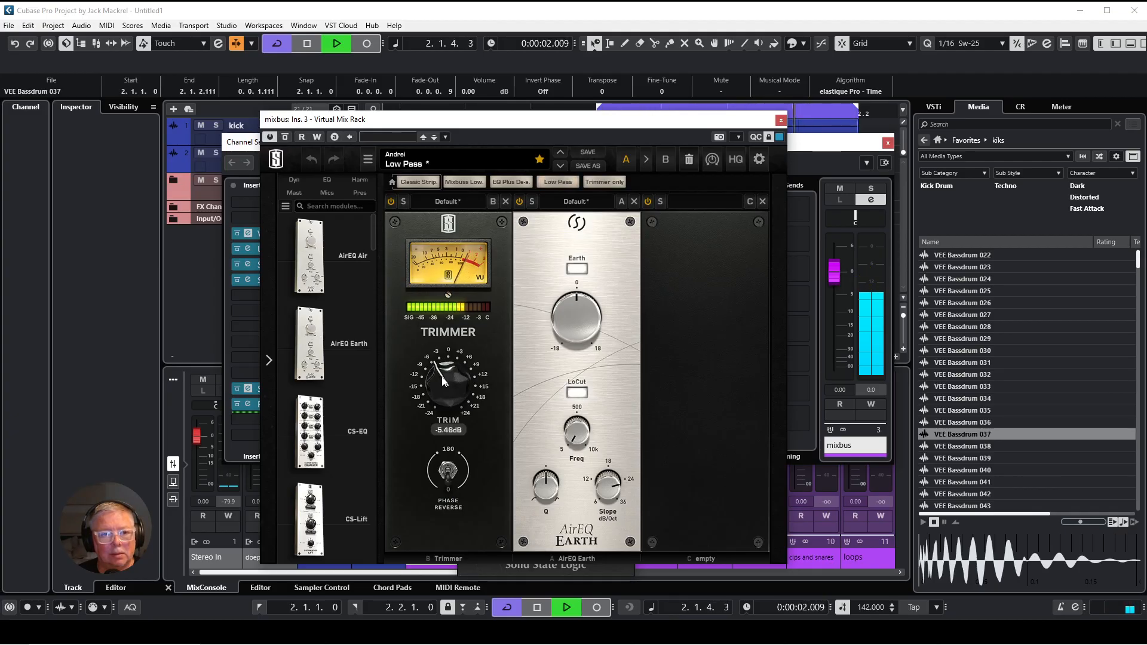
pyautogui.moveTo(563, 123); pyautogui.dragTo(1103, 136)
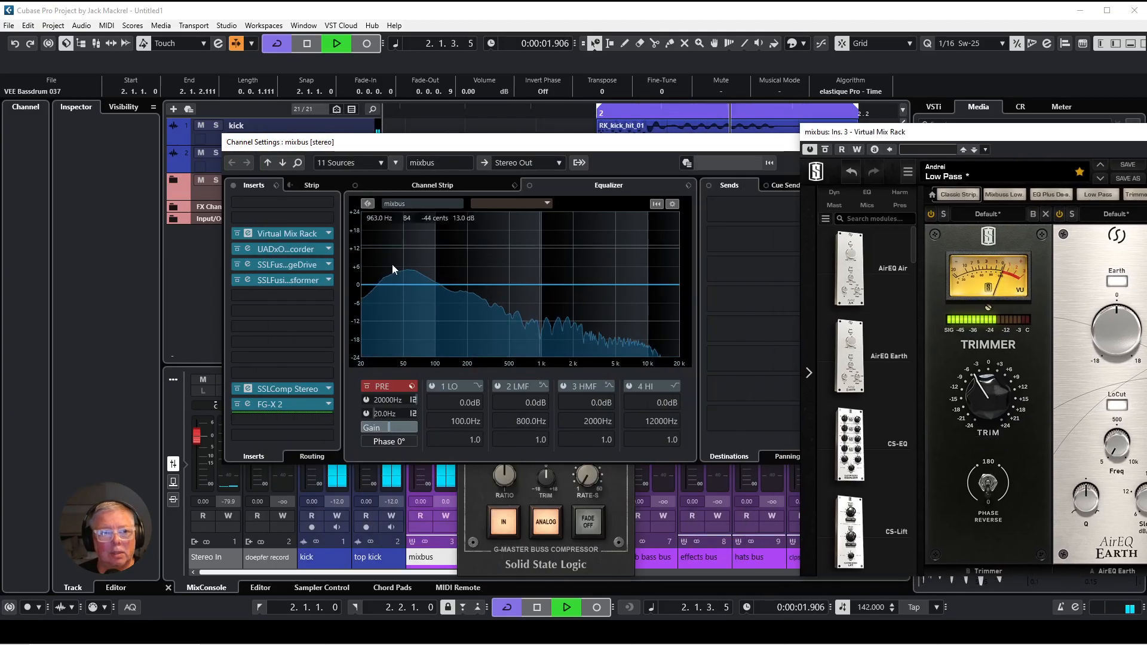
# Step: Lower the mixbus Trimmer's trim a little further while checking the SSLComp Stereo compression, and close Virtual Mix Rack
pyautogui.click(249, 389)
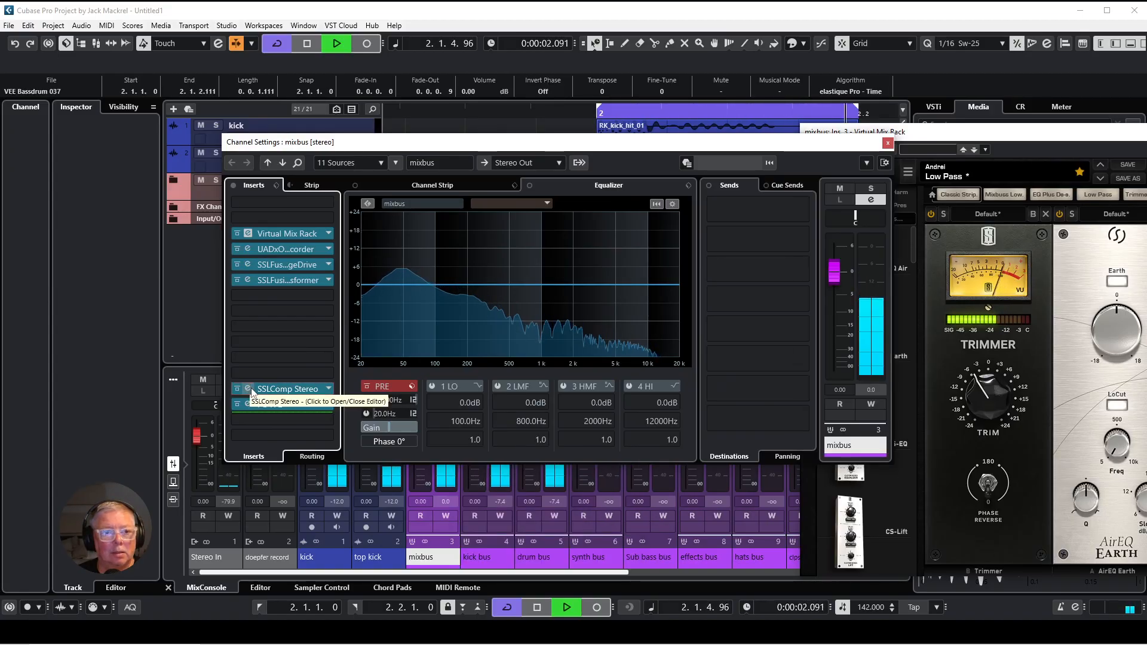
pyautogui.click(250, 389)
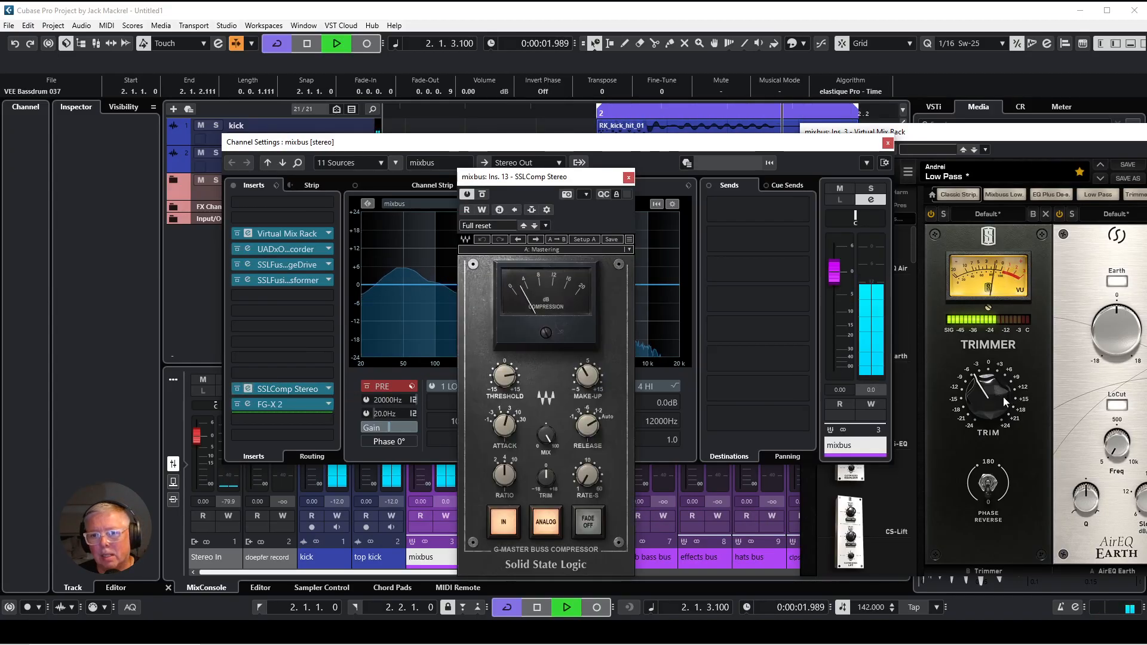
pyautogui.click(977, 395)
pyautogui.moveTo(978, 395); pyautogui.dragTo(979, 393)
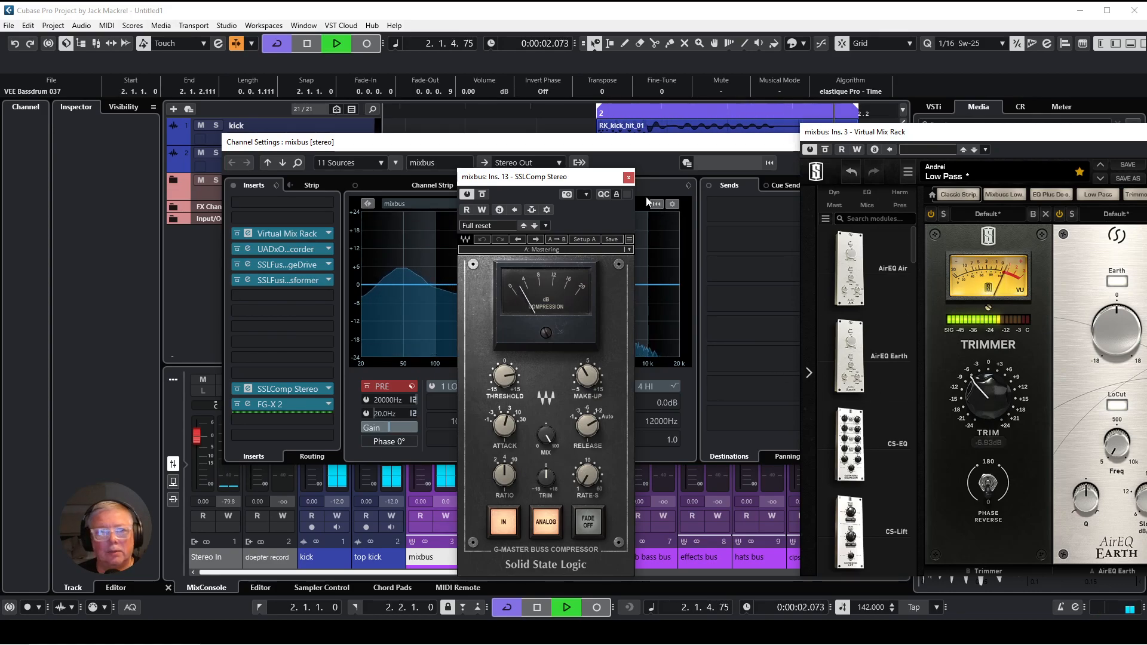
pyautogui.click(628, 178)
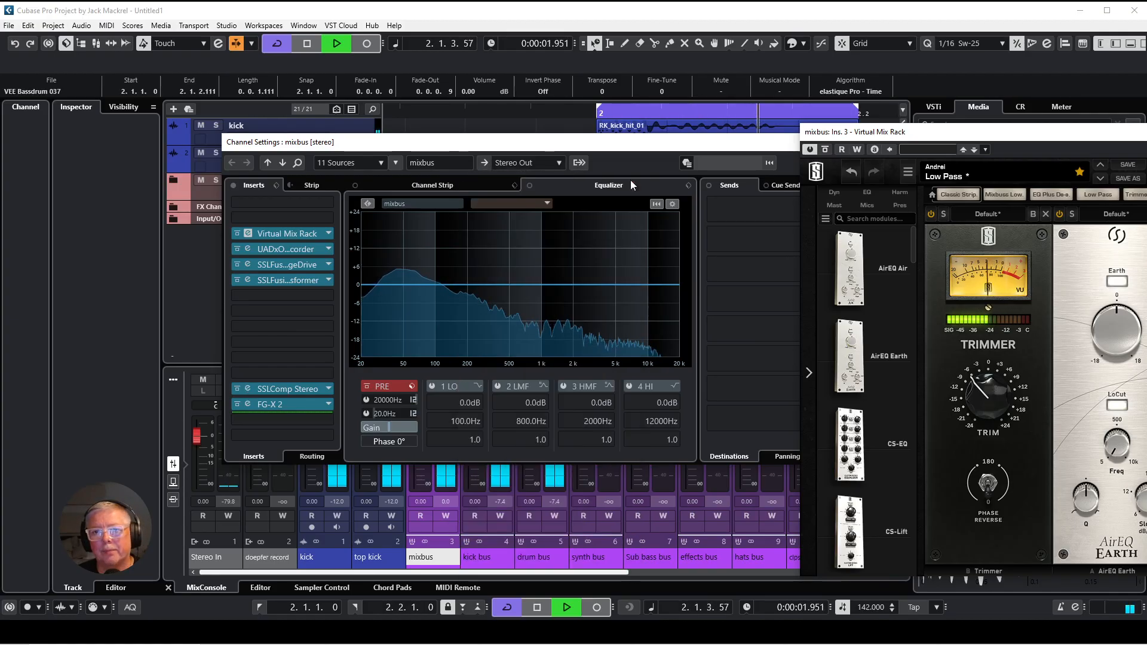
pyautogui.click(244, 388)
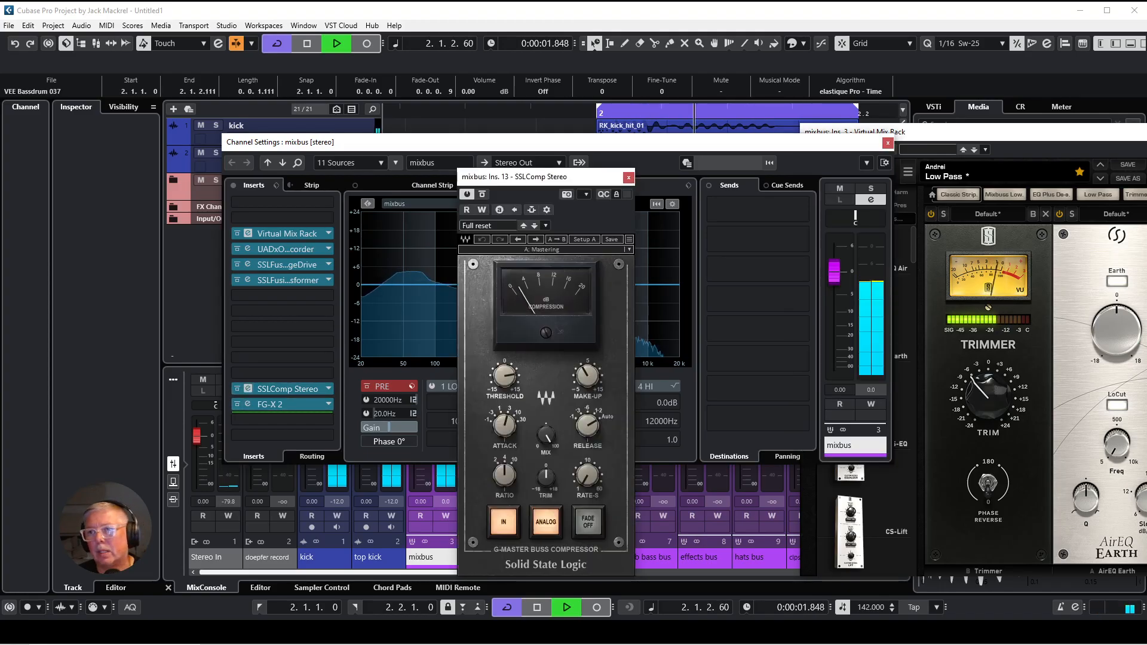
pyautogui.click(1146, 132)
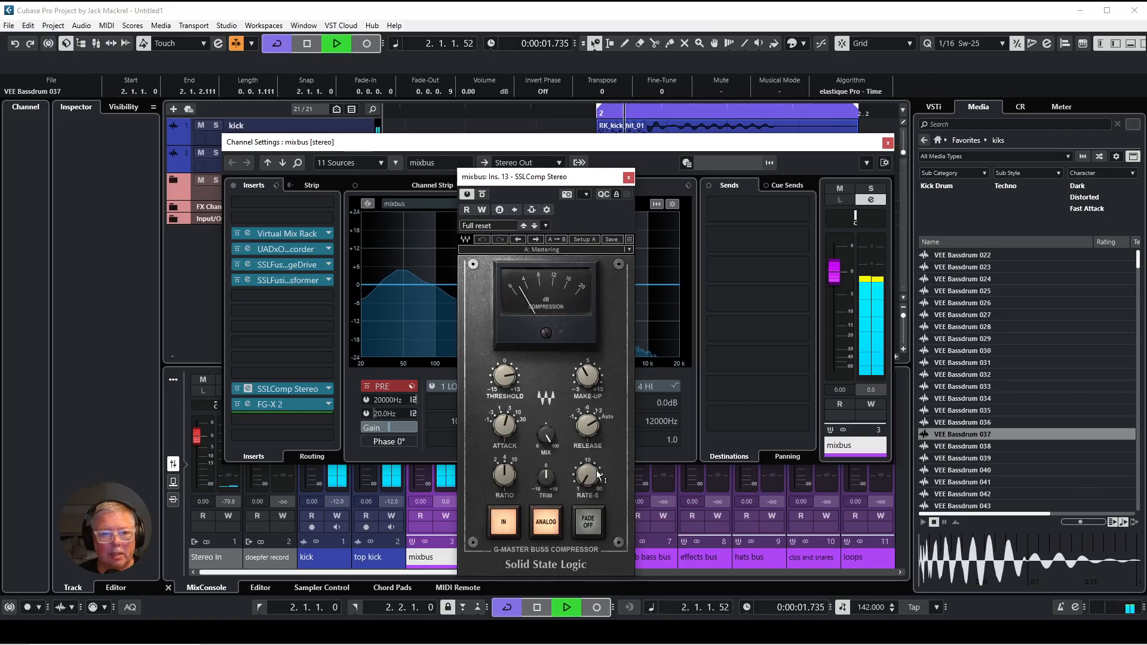
# Step: Compare the mixbus sound with SSLComp Stereo bypassed and active, and close the compressor and channel settings
pyautogui.click(483, 195)
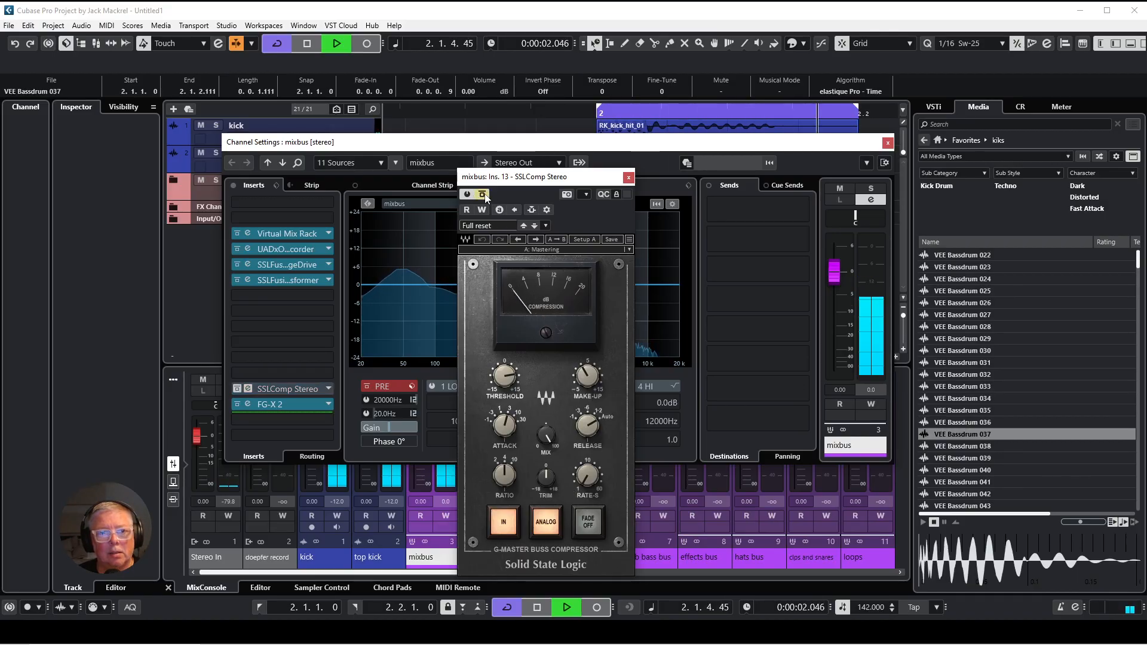
pyautogui.click(483, 195)
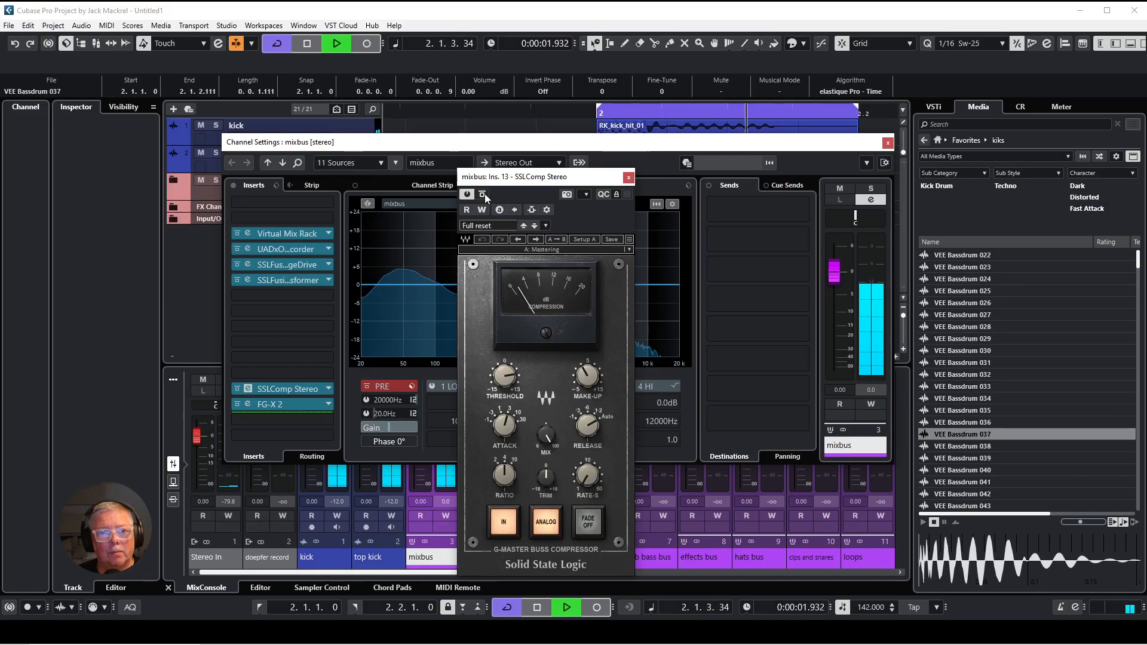
pyautogui.click(483, 195)
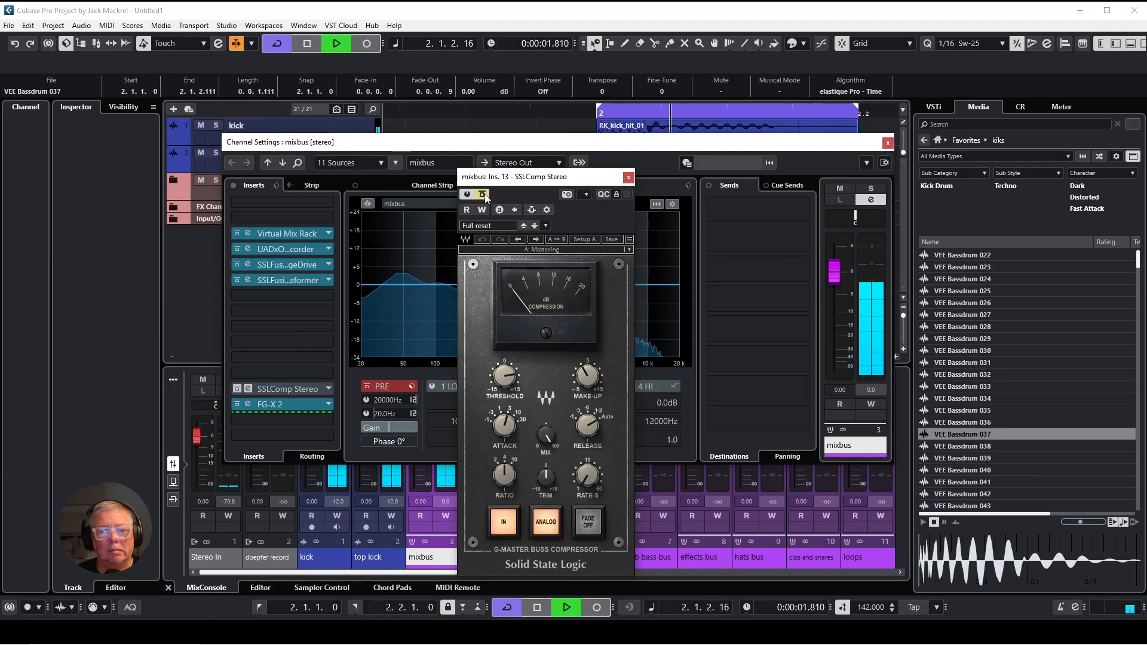
pyautogui.click(484, 195)
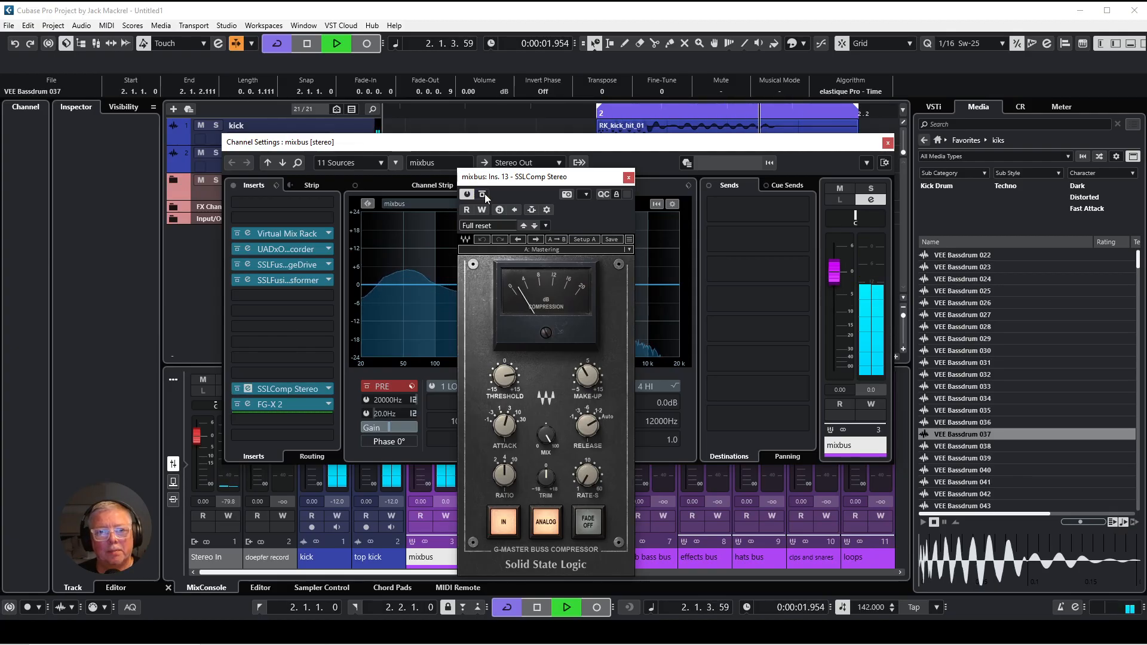
pyautogui.click(629, 177)
pyautogui.click(888, 143)
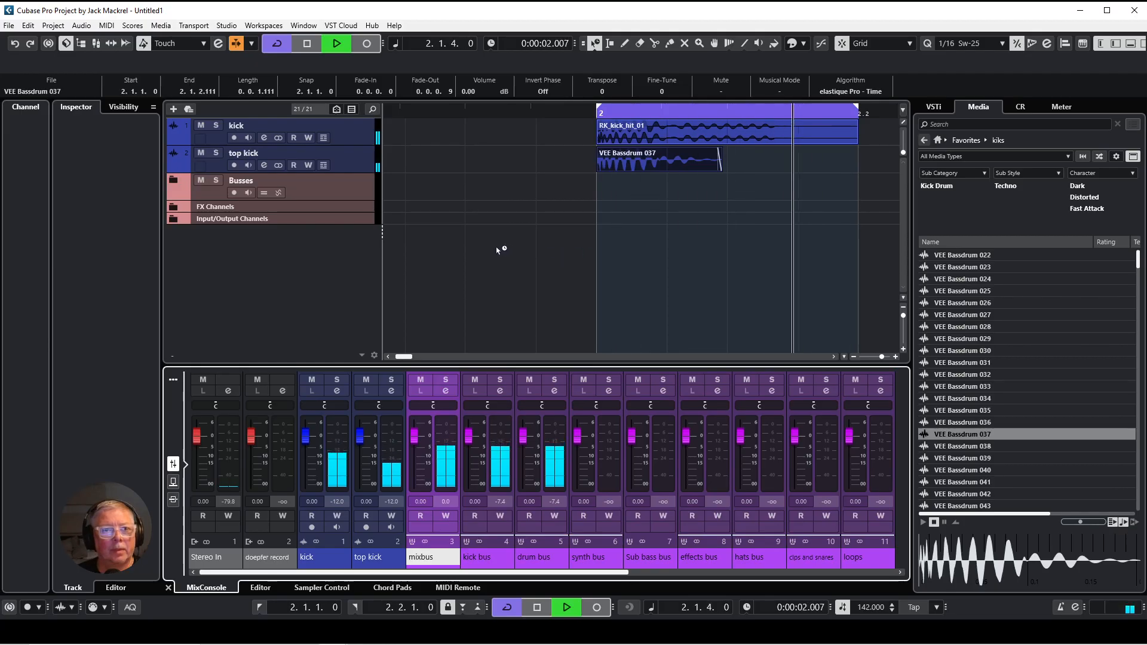
# Step: Copy the kick and top kick events to beats 2, 3 and 4 of bar 2
pyautogui.scroll(-5, 504, 178)
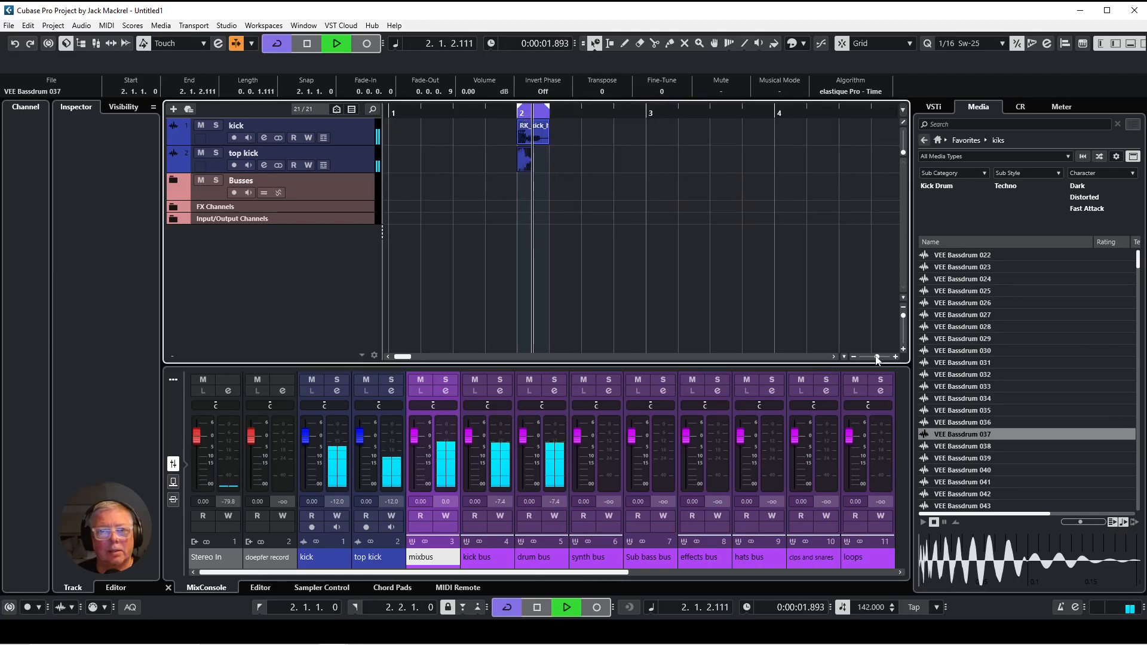
pyautogui.moveTo(560, 131); pyautogui.dragTo(560, 169)
pyautogui.moveTo(615, 130); pyautogui.dragTo(528, 166)
pyautogui.click(605, 137)
pyautogui.moveTo(605, 136); pyautogui.dragTo(591, 166)
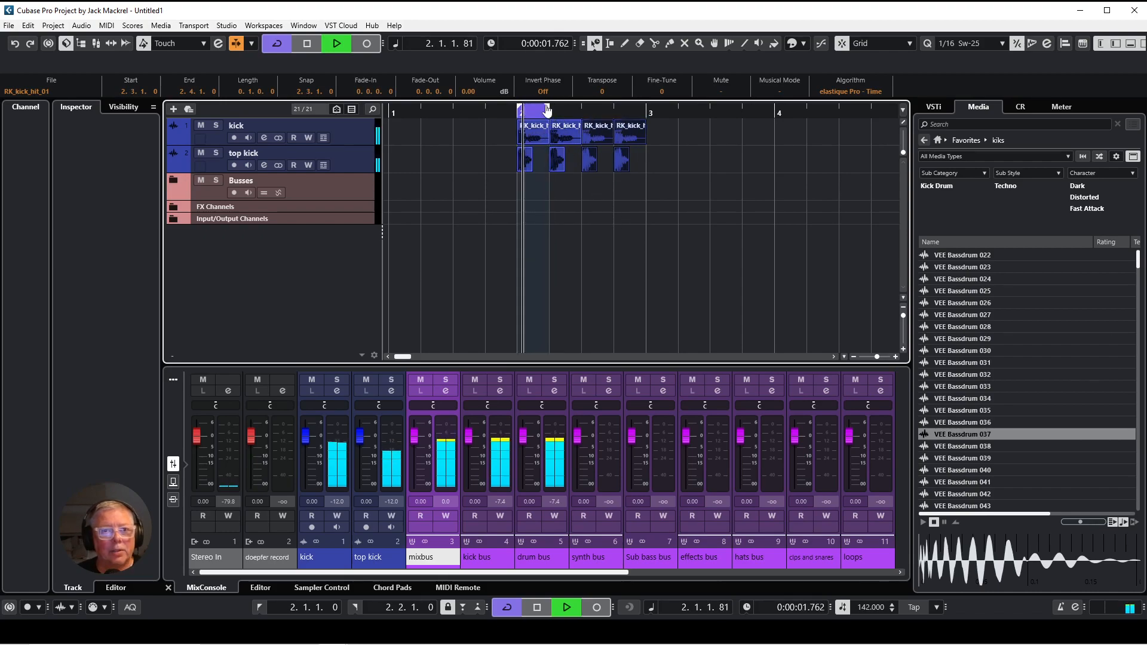
# Step: Extend the loop range to end at 3.1.1.0 and select the top kick track
pyautogui.moveTo(551, 113); pyautogui.dragTo(646, 113)
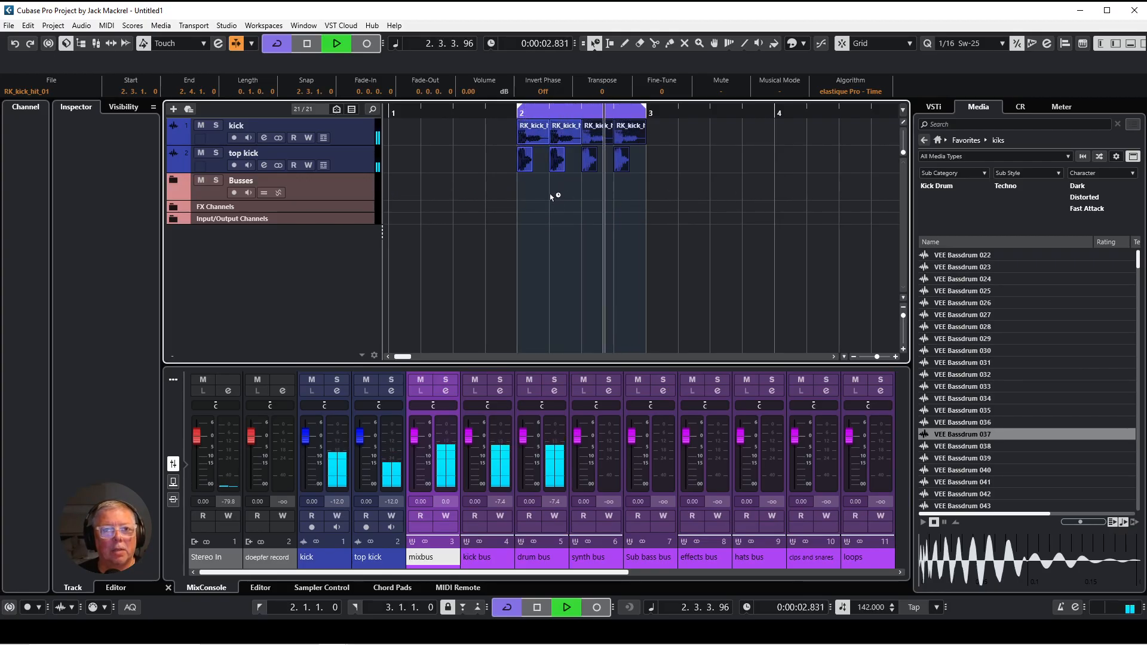
pyautogui.click(535, 204)
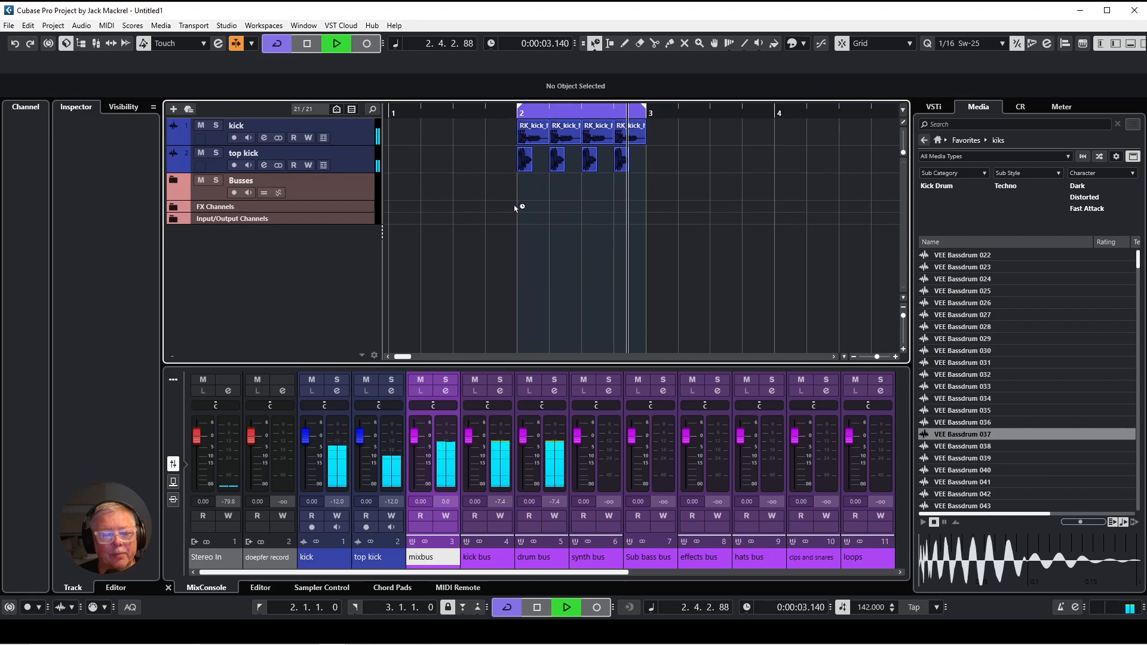
pyautogui.click(349, 161)
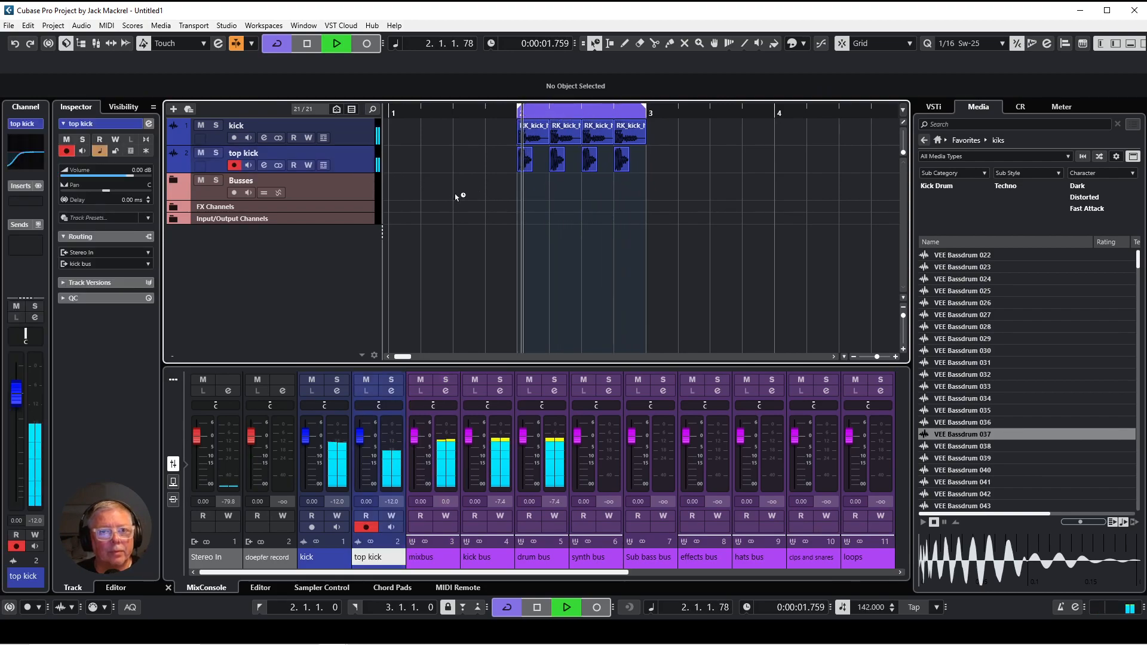
# Step: Stop playback and add a stereo audio track named hats, with its output routed to the hats bus
pyautogui.press('space')
pyautogui.rightClick(357, 168)
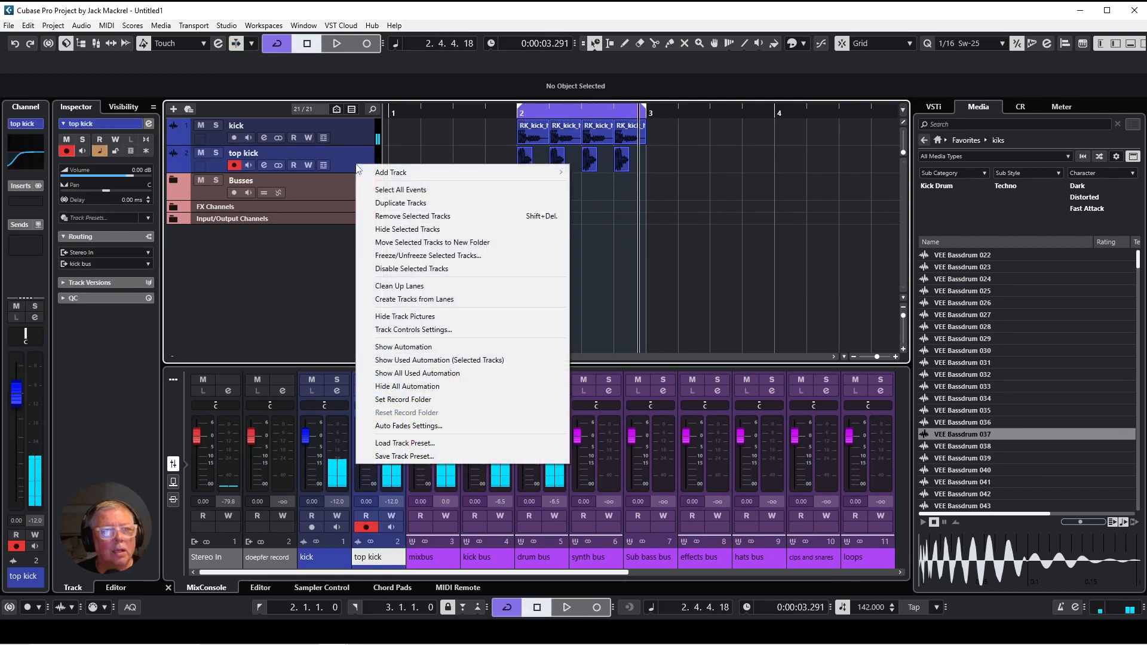
pyautogui.moveTo(382, 176)
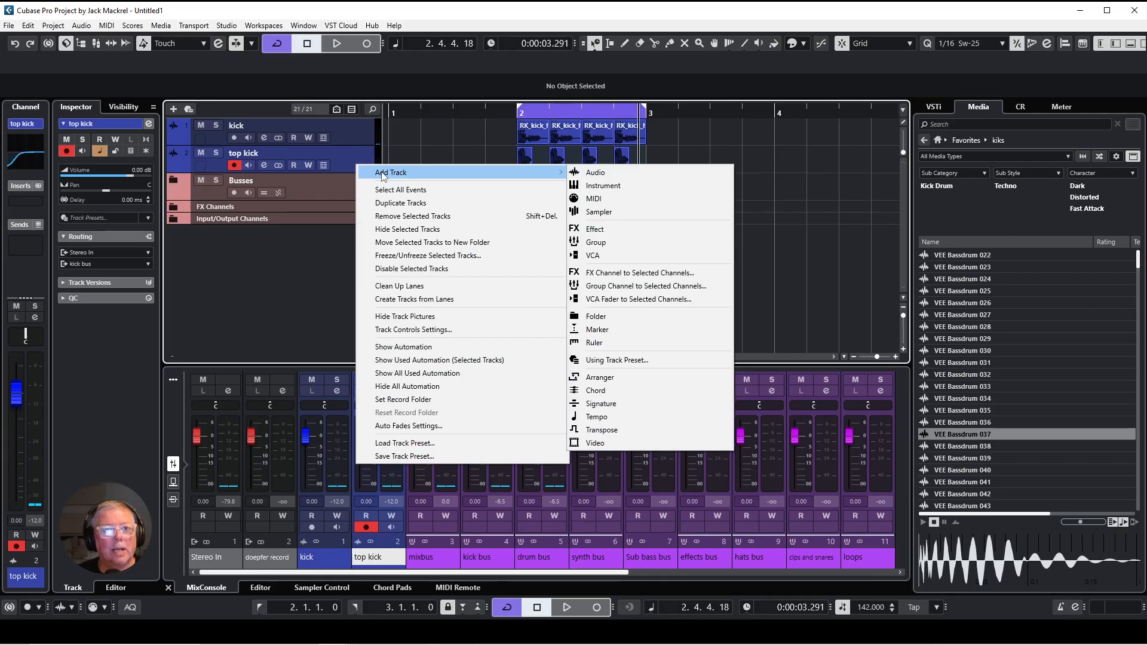
pyautogui.click(595, 172)
pyautogui.click(663, 336)
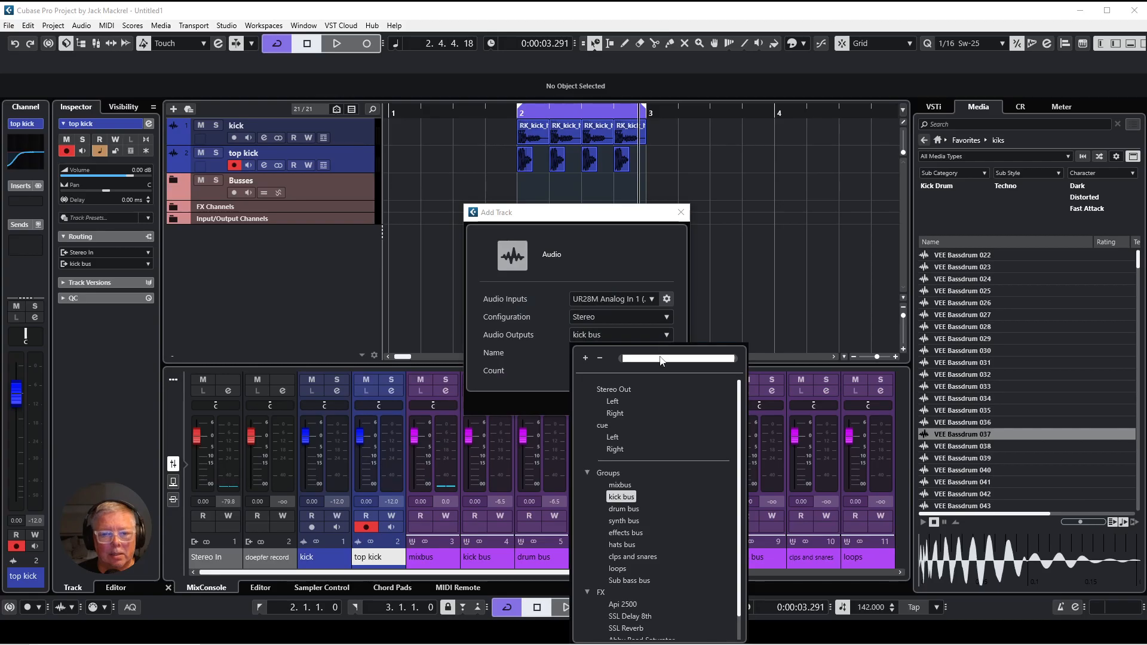
pyautogui.click(625, 546)
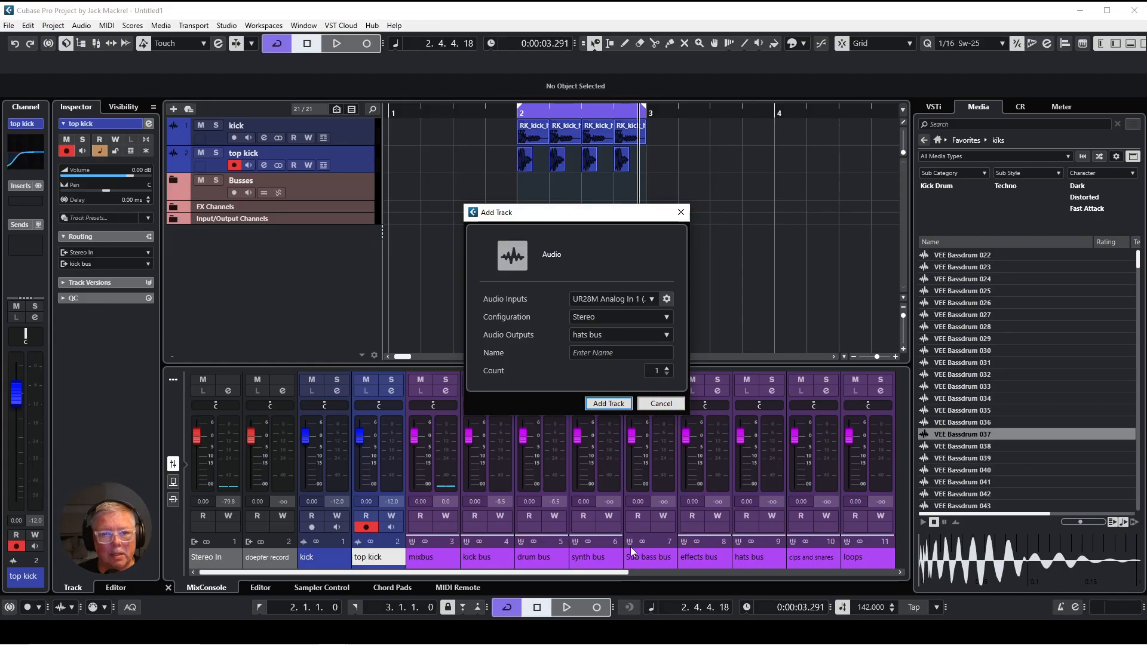
pyautogui.click(592, 353)
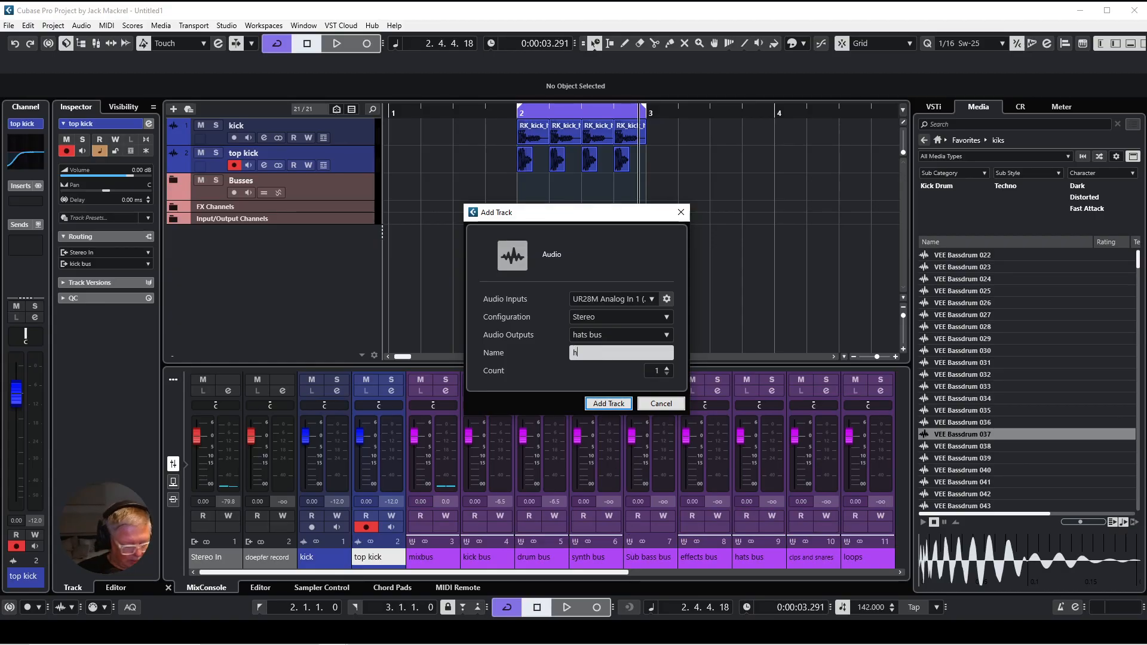
pyautogui.press('Return')
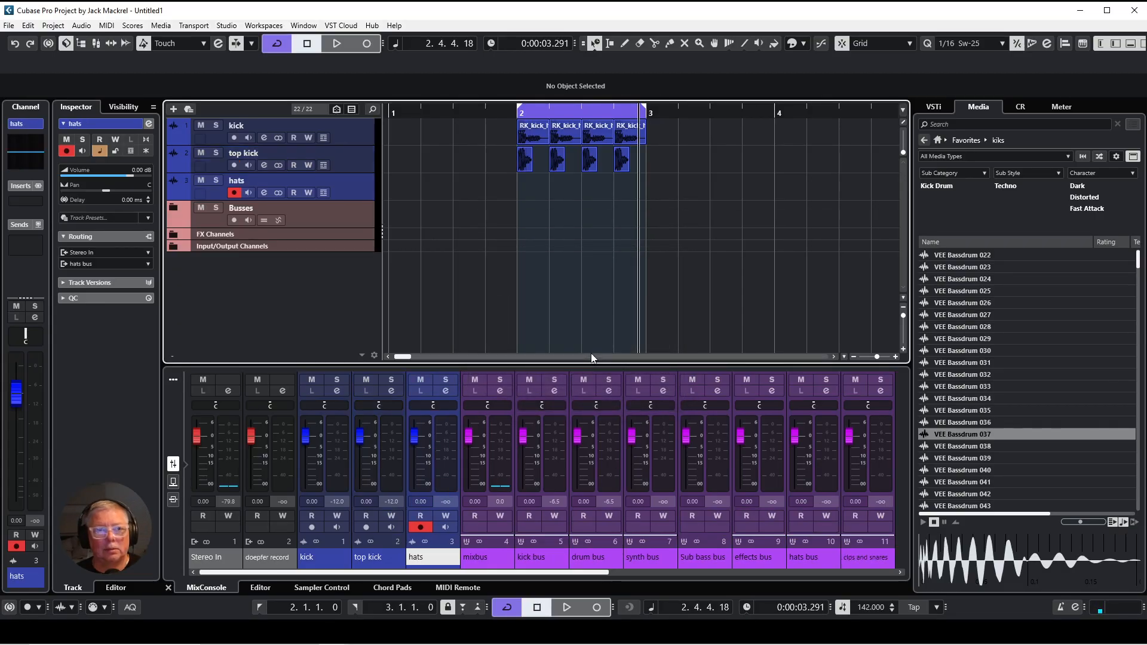
# Step: Open the hats folder in the media favorites and sort its samples by rating
pyautogui.click(963, 140)
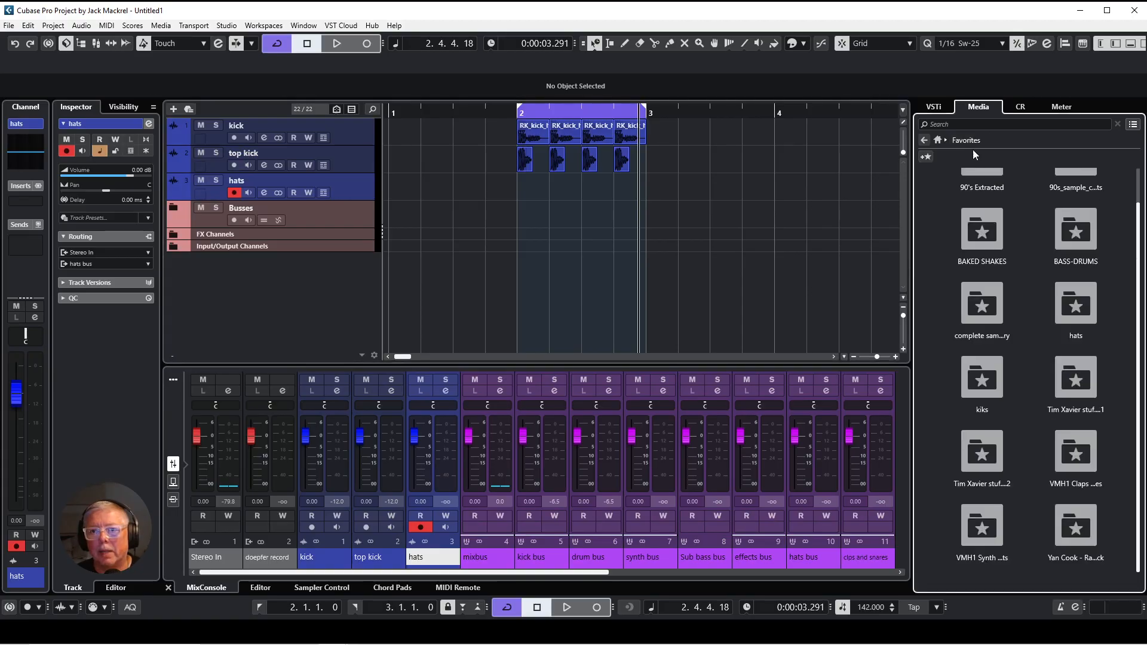
pyautogui.doubleClick(1086, 323)
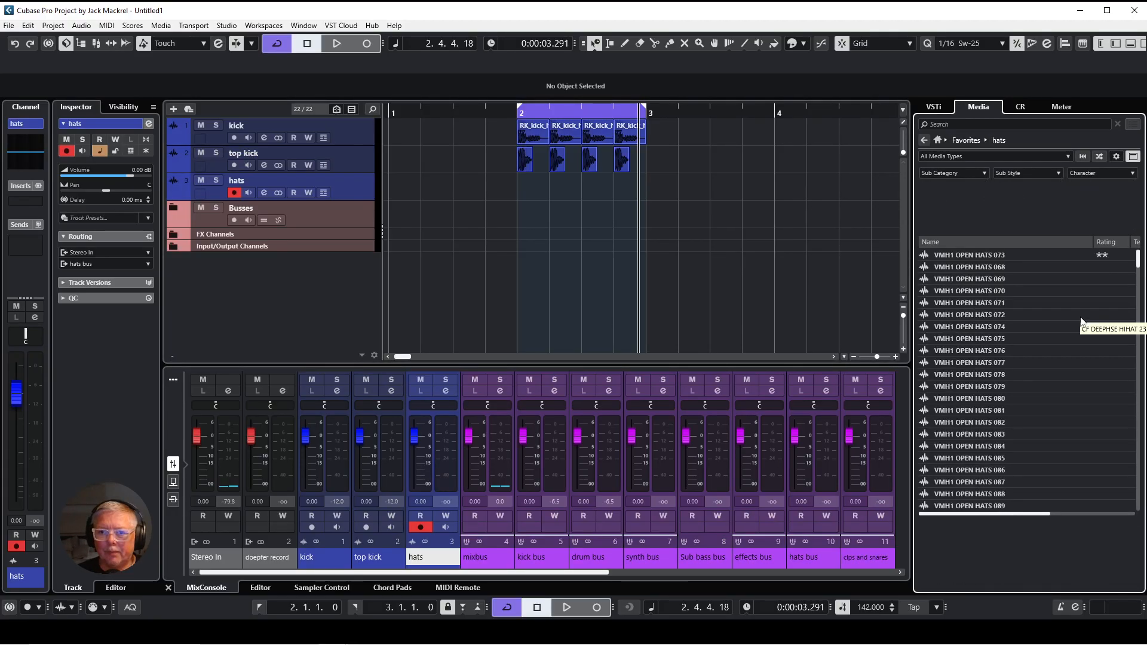
pyautogui.click(1107, 245)
# Step: Audition the hi-hat samples one by one, from VMH1 OPEN HATS 073 down to CF DEEPHSE HIHAT 21
pyautogui.click(987, 257)
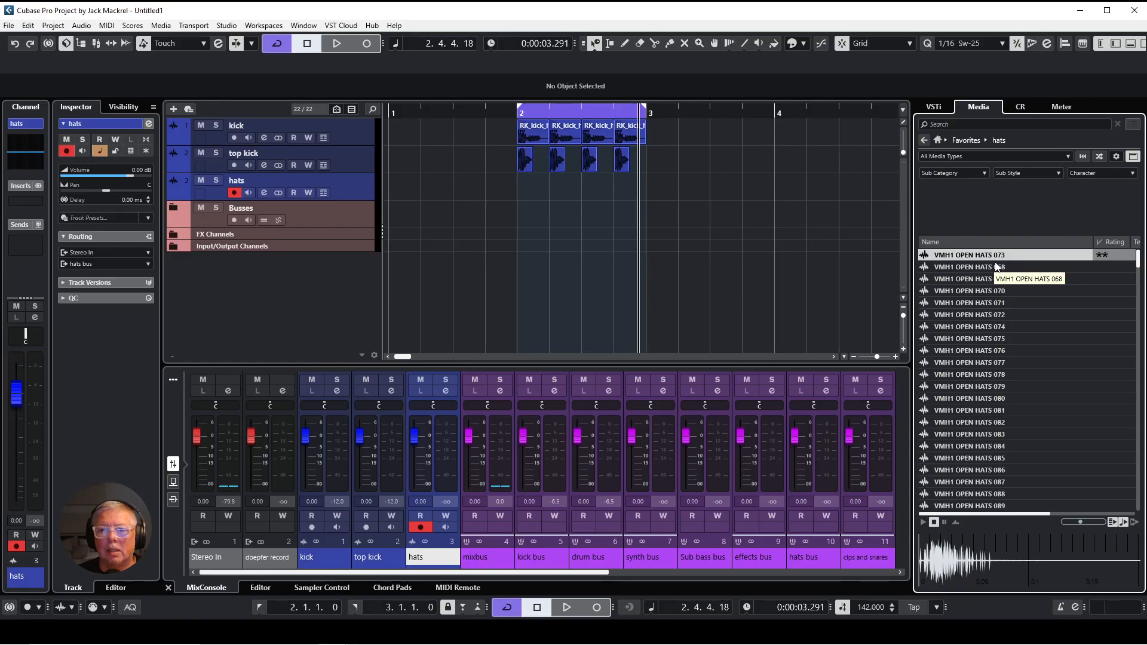
pyautogui.click(1004, 267)
pyautogui.click(1016, 279)
pyautogui.click(1012, 291)
pyautogui.click(1010, 304)
pyautogui.click(1027, 316)
pyautogui.click(1018, 328)
pyautogui.click(1040, 339)
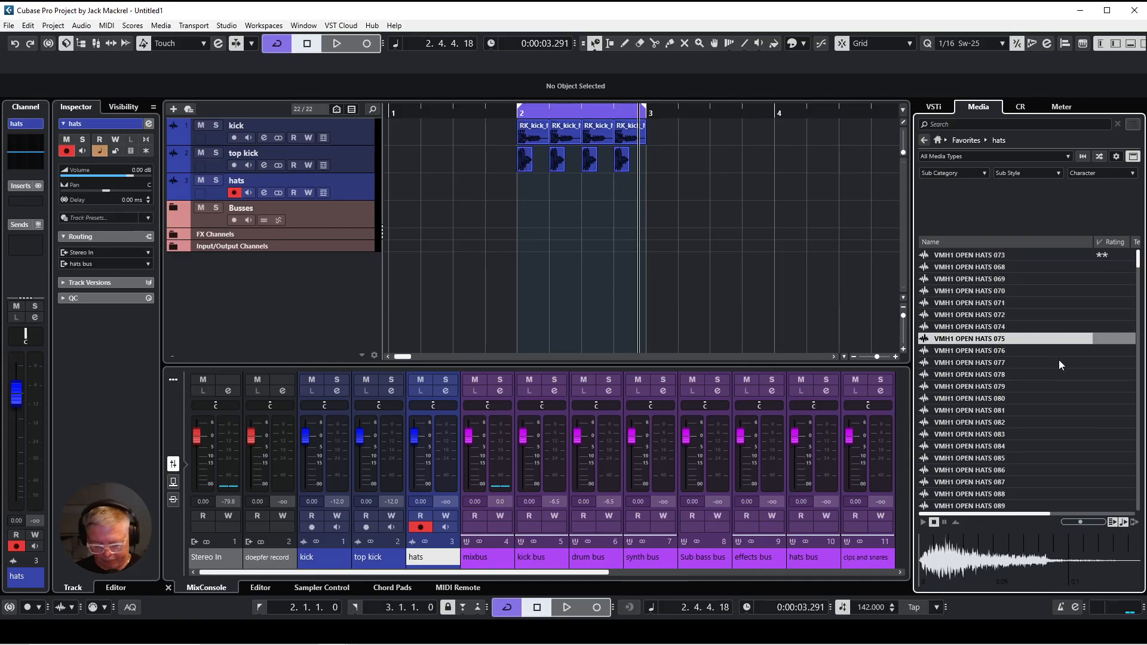
pyautogui.press('Down')
pyautogui.press('Down')
pyautogui.press('Down')
pyautogui.press('Down')
pyautogui.press('Down')
pyautogui.press('Down')
pyautogui.press('Down')
pyautogui.press('Down')
pyautogui.press('Down')
pyautogui.press('Down')
pyautogui.press('Down')
pyautogui.press('Down')
pyautogui.press('Down')
pyautogui.press('Down')
pyautogui.press('Down')
pyautogui.press('Down')
pyautogui.press('Down')
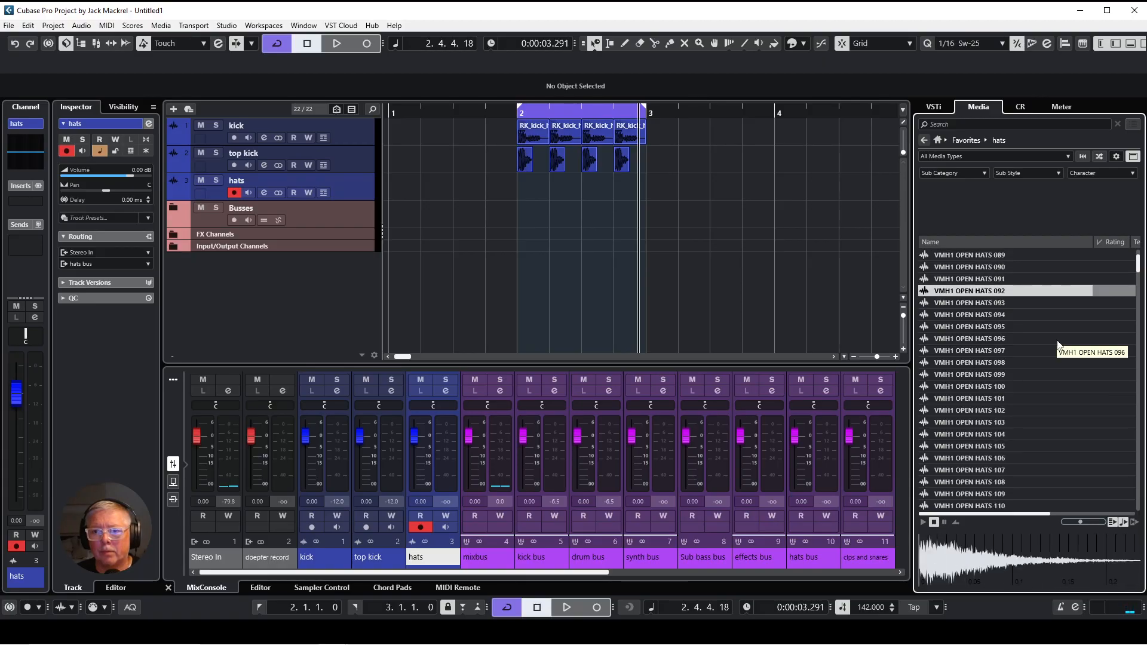
pyautogui.press('Up')
pyautogui.press('Down')
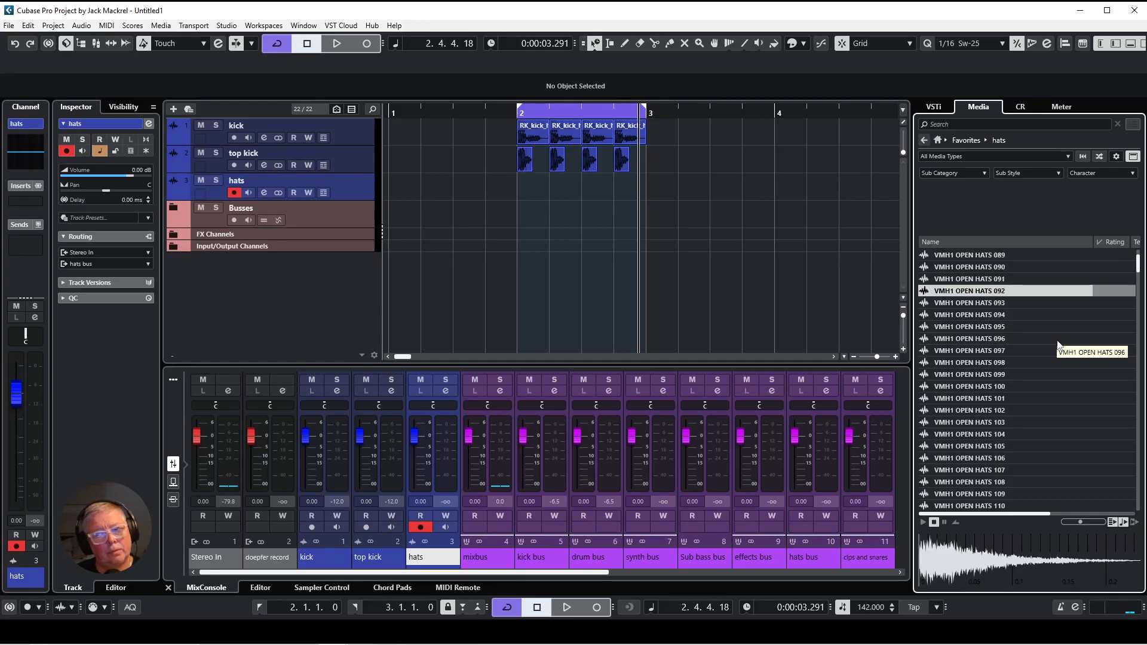
pyautogui.press('Down')
pyautogui.press('Down')
pyautogui.press('Down')
pyautogui.press('Down')
pyautogui.press('Down')
pyautogui.press('Down')
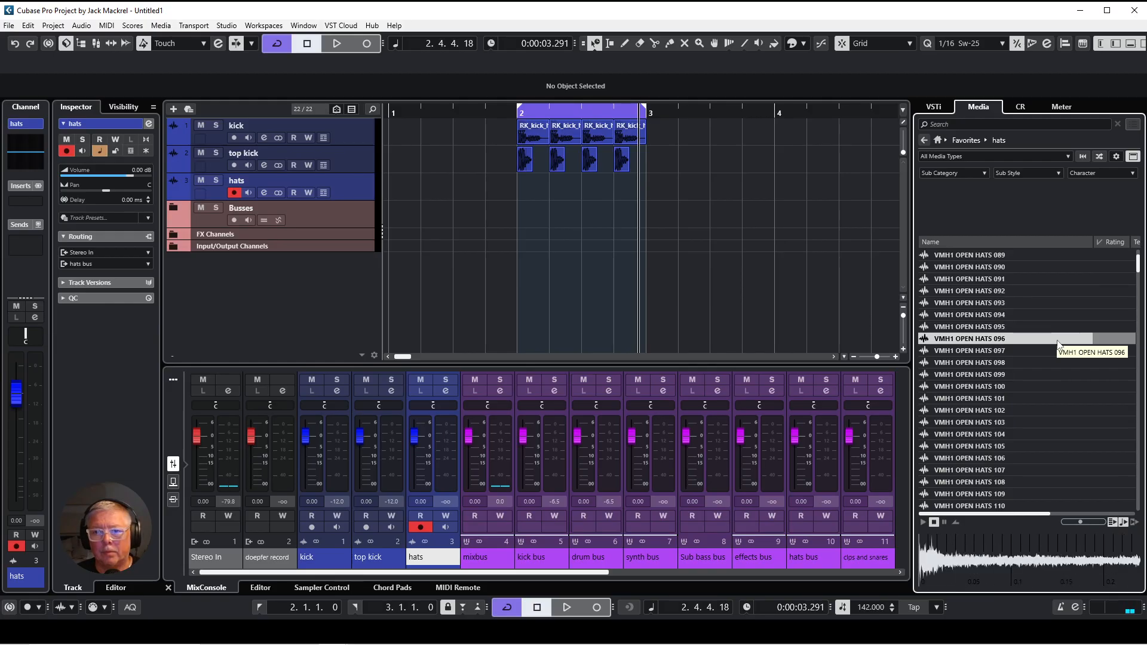
pyautogui.press('Down')
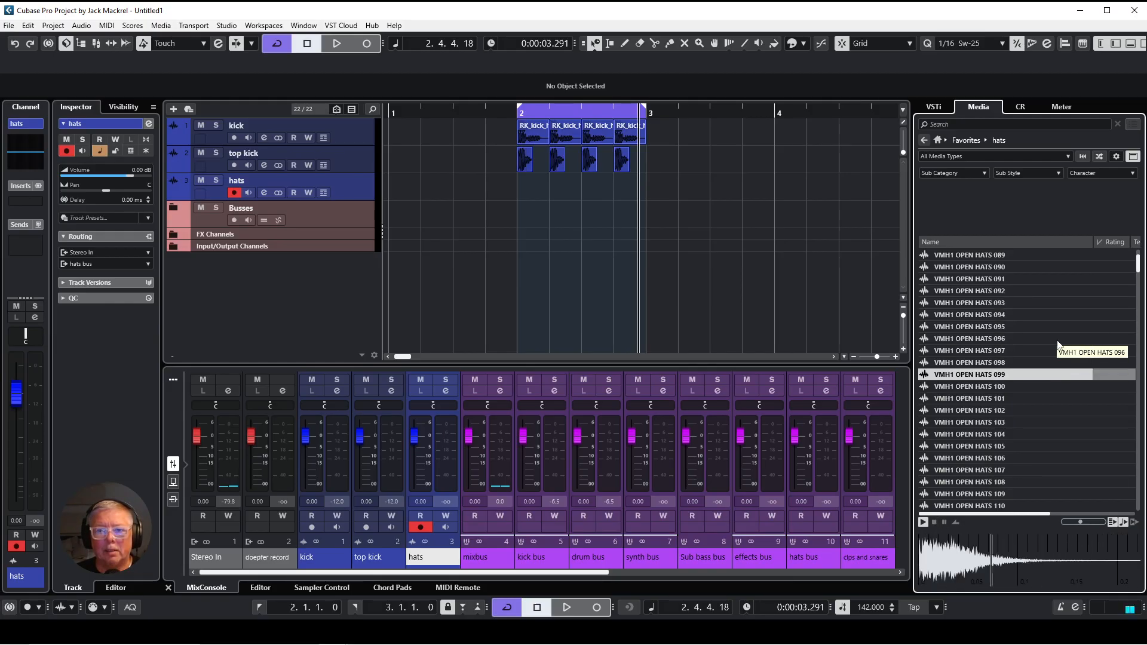
pyautogui.press('Down')
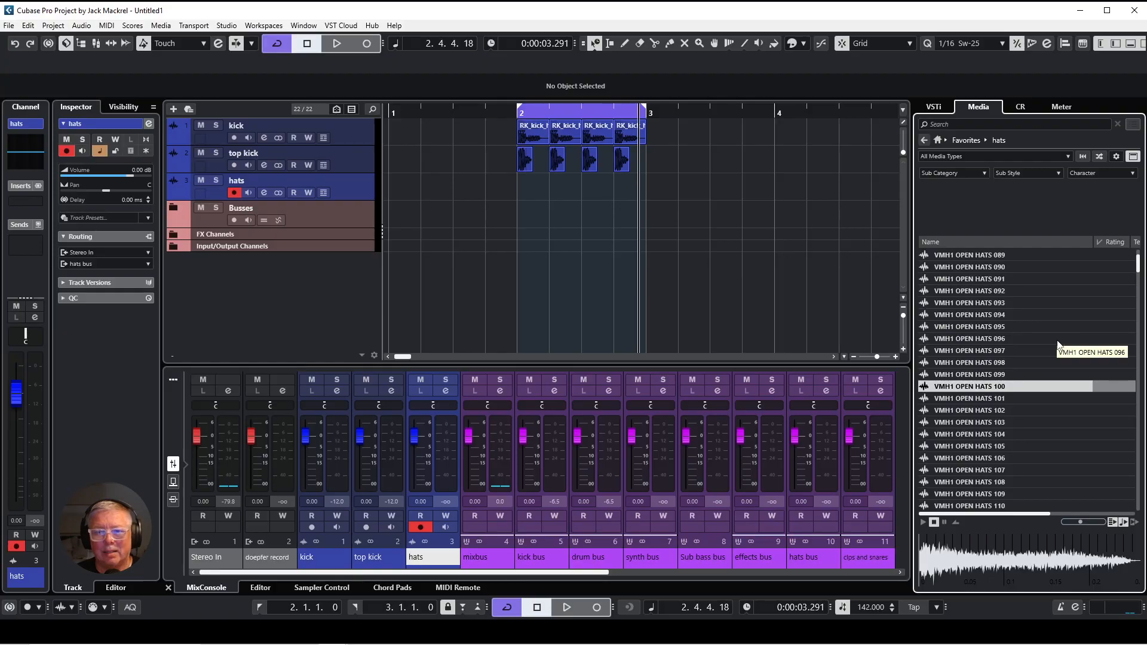
pyautogui.press('Down')
pyautogui.press('Down')
pyautogui.press('Down')
pyautogui.press('Down')
pyautogui.press('Down')
pyautogui.press('Down')
pyautogui.press('Down')
pyautogui.press('Down')
pyautogui.press('Down')
pyautogui.press('Down')
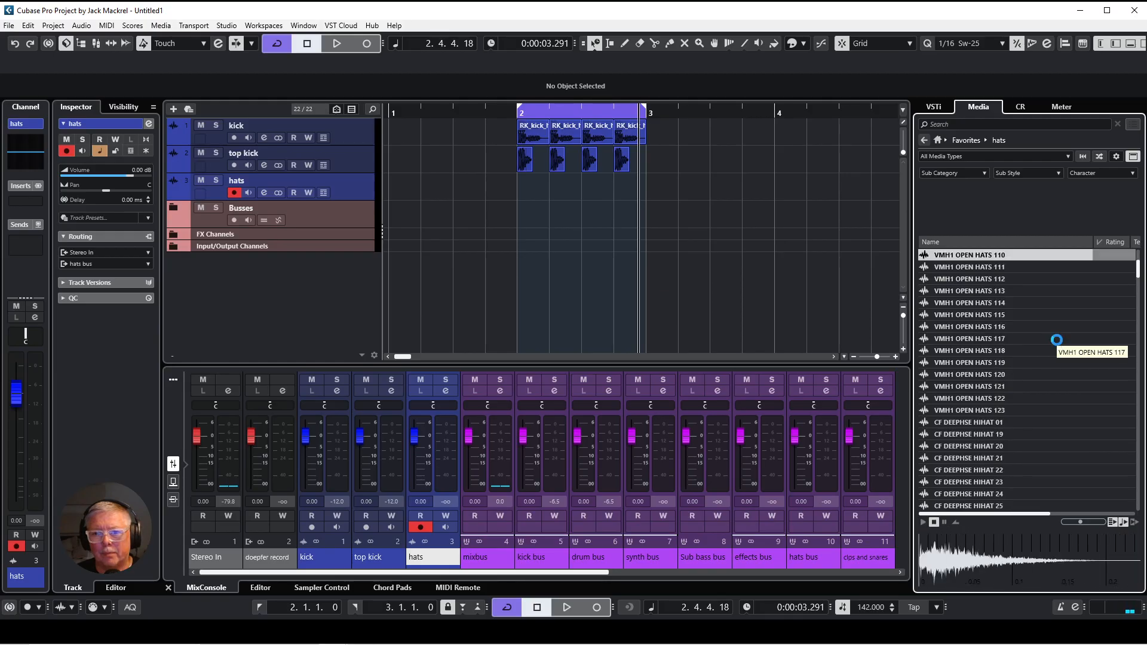
pyautogui.press('Down')
pyautogui.press('Down')
pyautogui.press('Down')
pyautogui.press('Down')
pyautogui.press('Down')
pyautogui.press('Down')
pyautogui.press('Down')
pyautogui.press('Down')
pyautogui.press('Down')
pyautogui.press('Down')
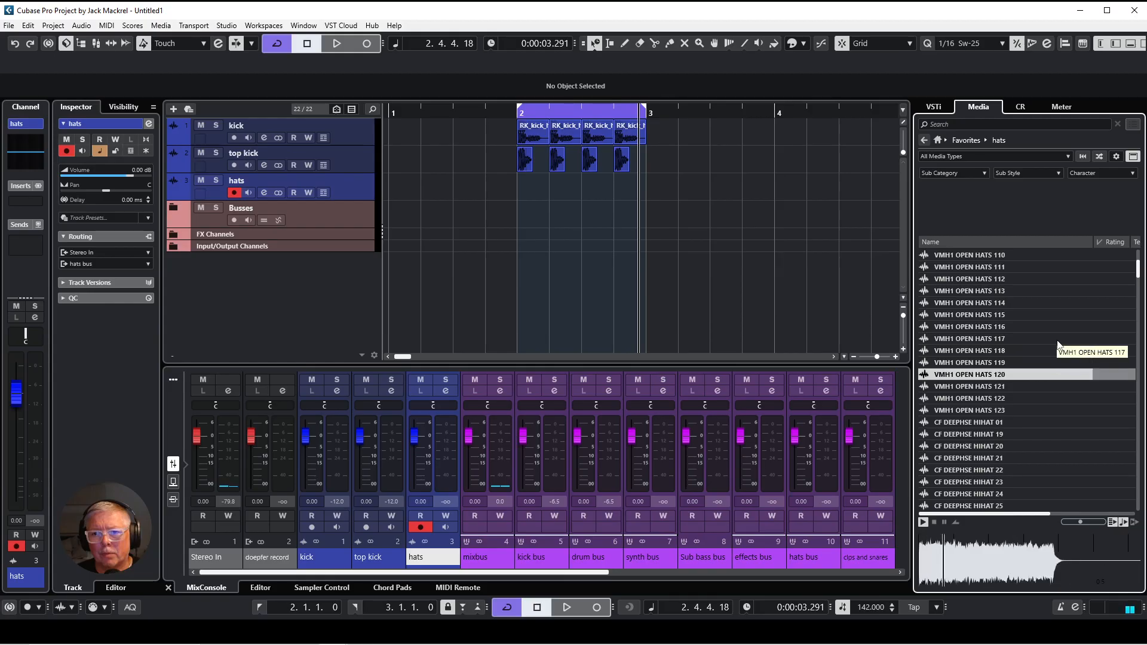
pyautogui.press('Down')
pyautogui.press('Down')
pyautogui.press('Down')
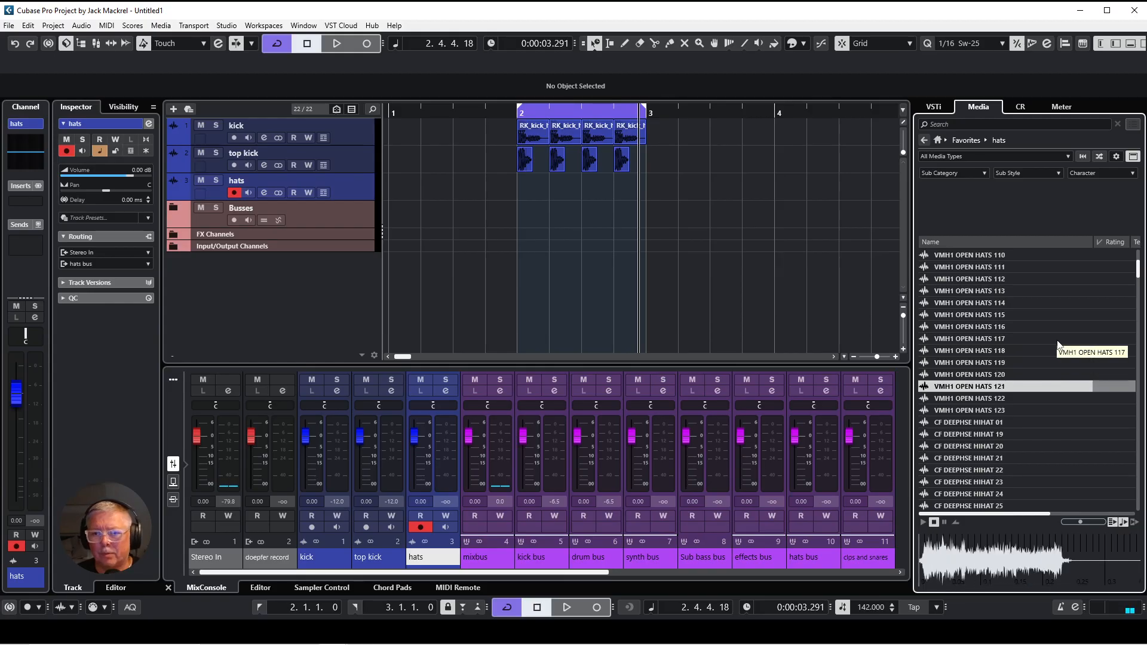
pyautogui.press('Down')
pyautogui.press('Down')
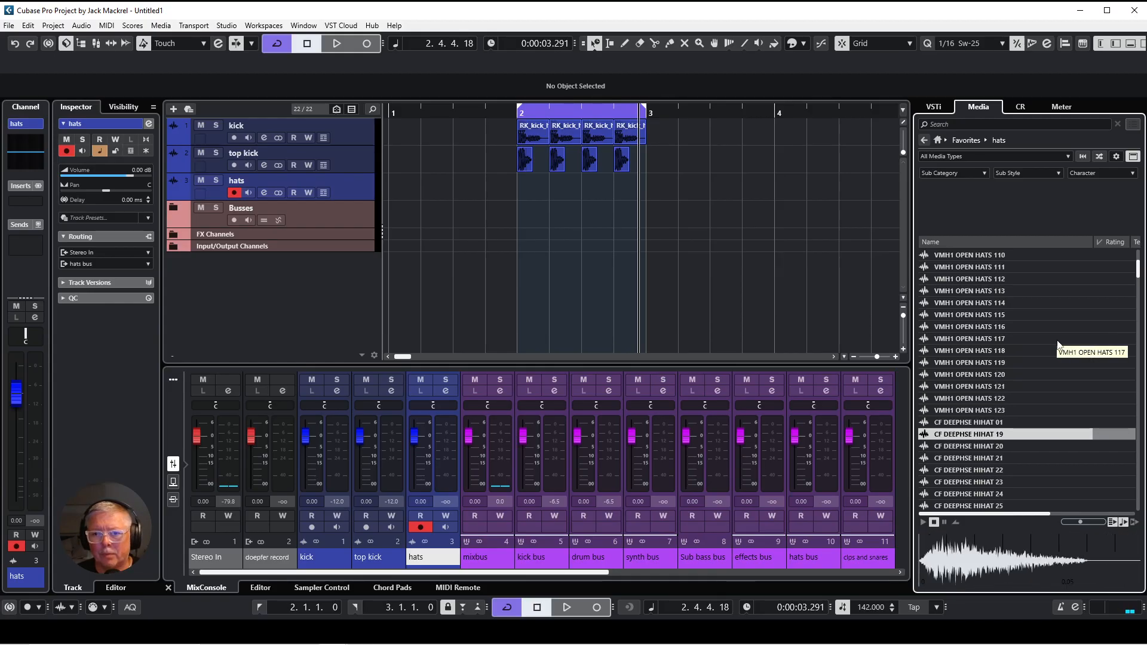
pyautogui.press('Down')
pyautogui.press('Down')
pyautogui.press('Down')
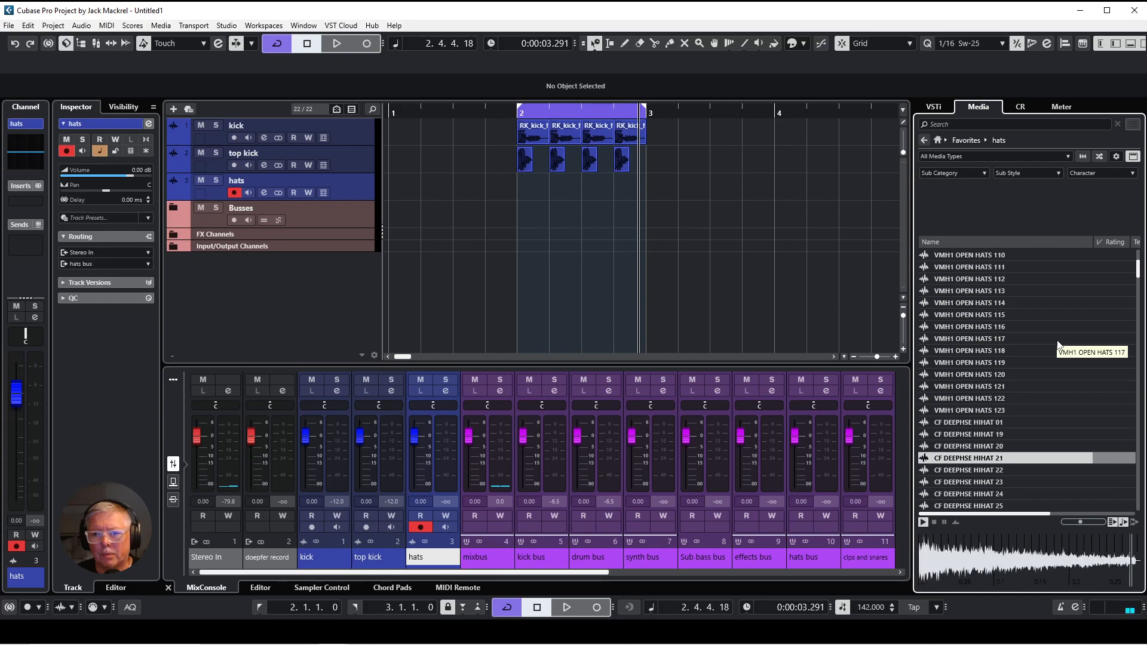
# Step: Go back to the sample CF DEEPHSE HIHAT 01 and place it on the hats track at the start of bar 2
pyautogui.press('Up')
pyautogui.press('Up')
pyautogui.press('Up')
pyautogui.press('Up')
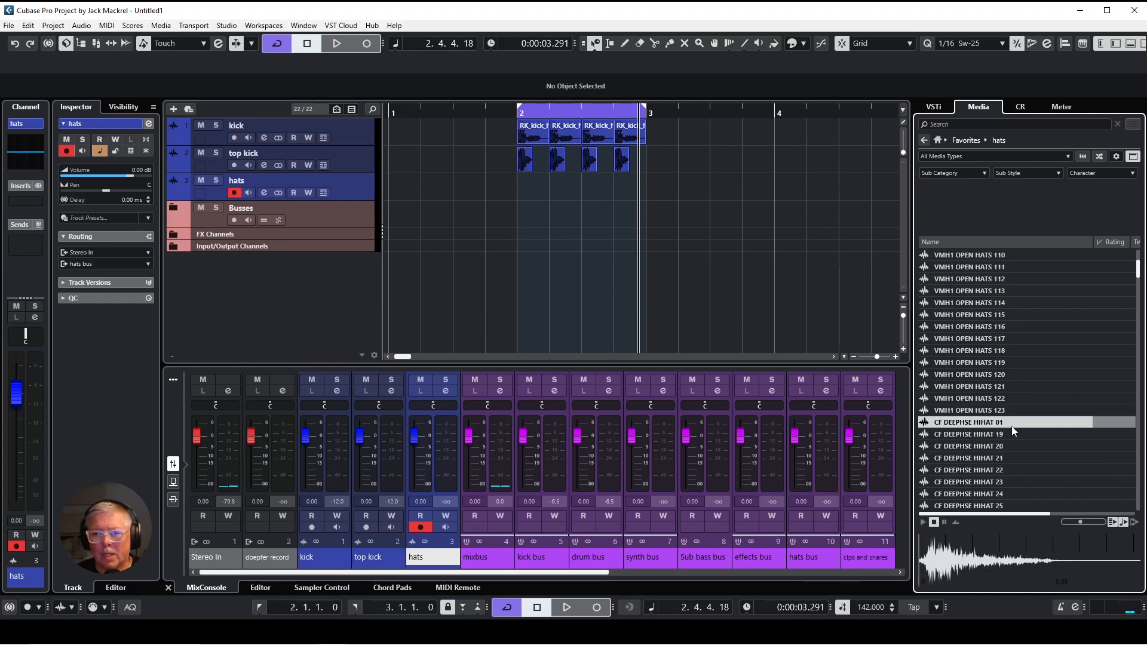
pyautogui.moveTo(1008, 426); pyautogui.dragTo(531, 187)
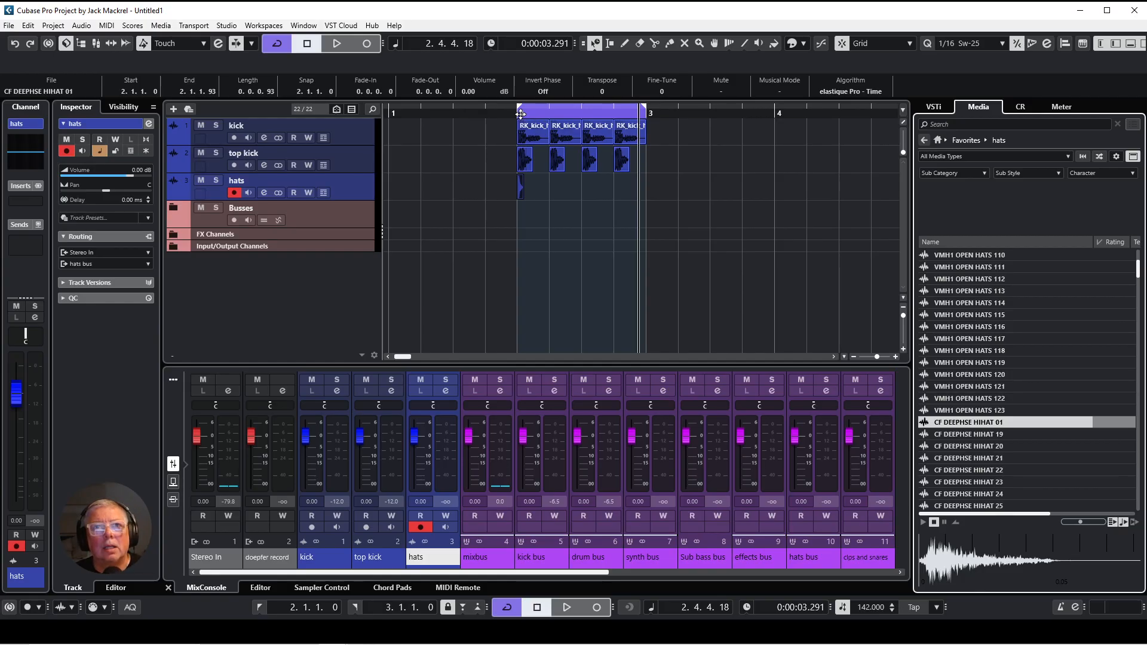
# Step: Copy the hat event across bar 2 on the swung 1/16 grid, filling the bar with sixteen hits
pyautogui.moveTo(520, 114); pyautogui.dragTo(494, 112)
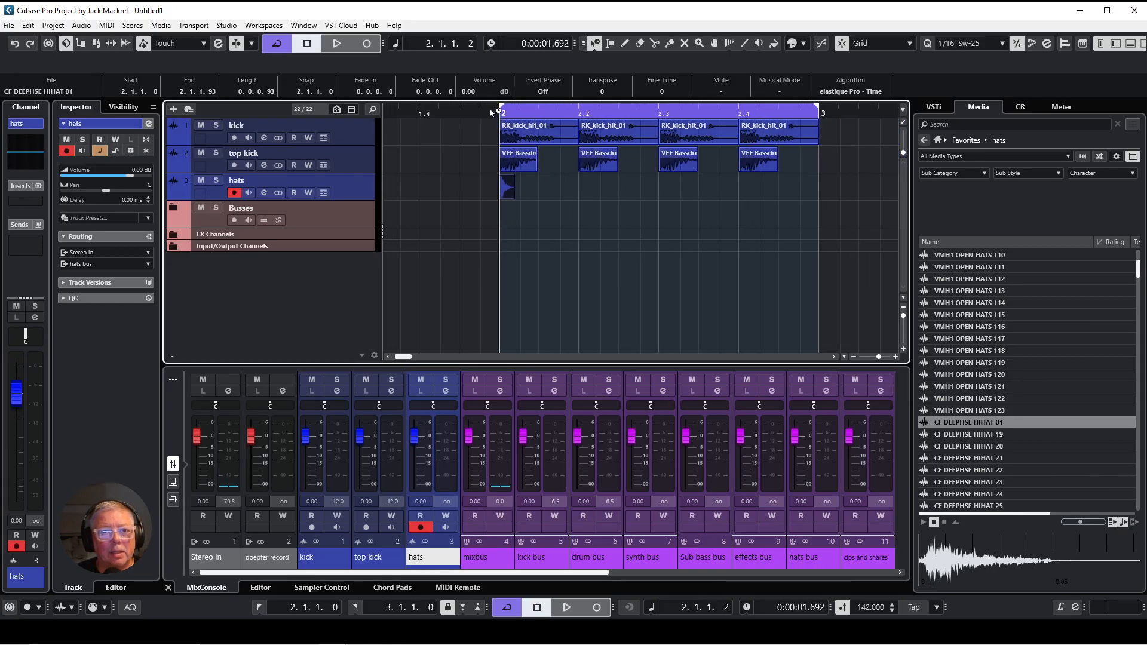
pyautogui.moveTo(508, 193); pyautogui.dragTo(530, 196)
pyautogui.keyDown('shift'); pyautogui.click(507, 192); pyautogui.keyUp('shift')
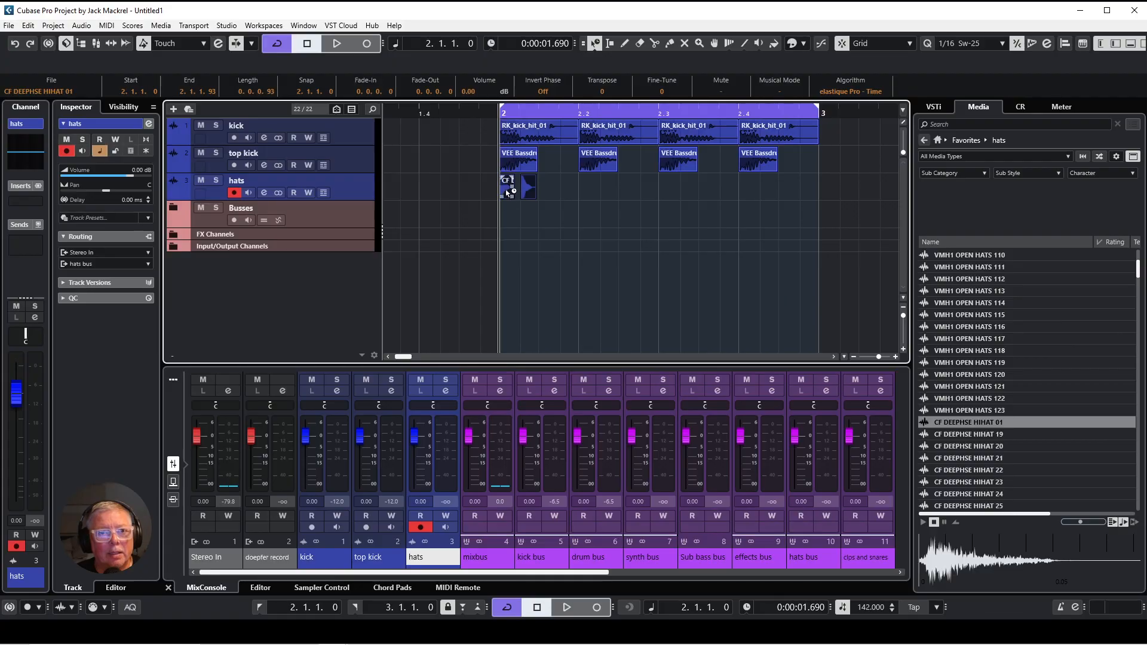
pyautogui.click(537, 216)
pyautogui.moveTo(531, 195); pyautogui.dragTo(569, 199)
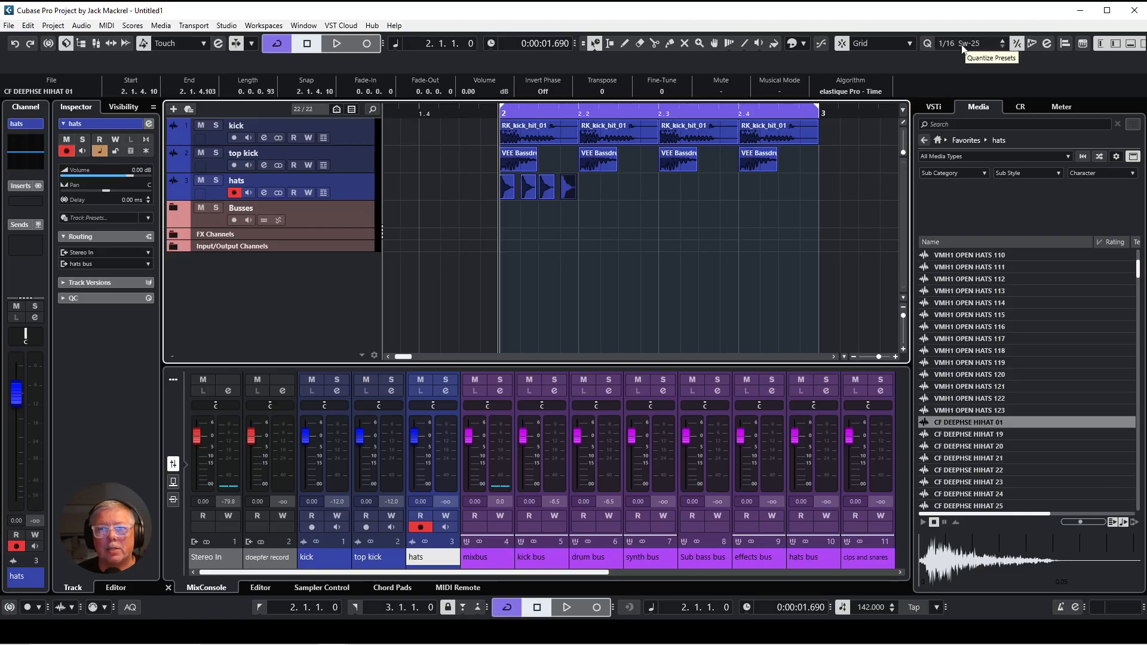
pyautogui.moveTo(594, 183)
pyautogui.mouseDown()
pyautogui.moveTo(502, 212)
pyautogui.moveTo(524, 194)
pyautogui.moveTo(585, 194)
pyautogui.mouseUp()
pyautogui.moveTo(695, 184); pyautogui.dragTo(664, 193)
pyautogui.click(505, 194)
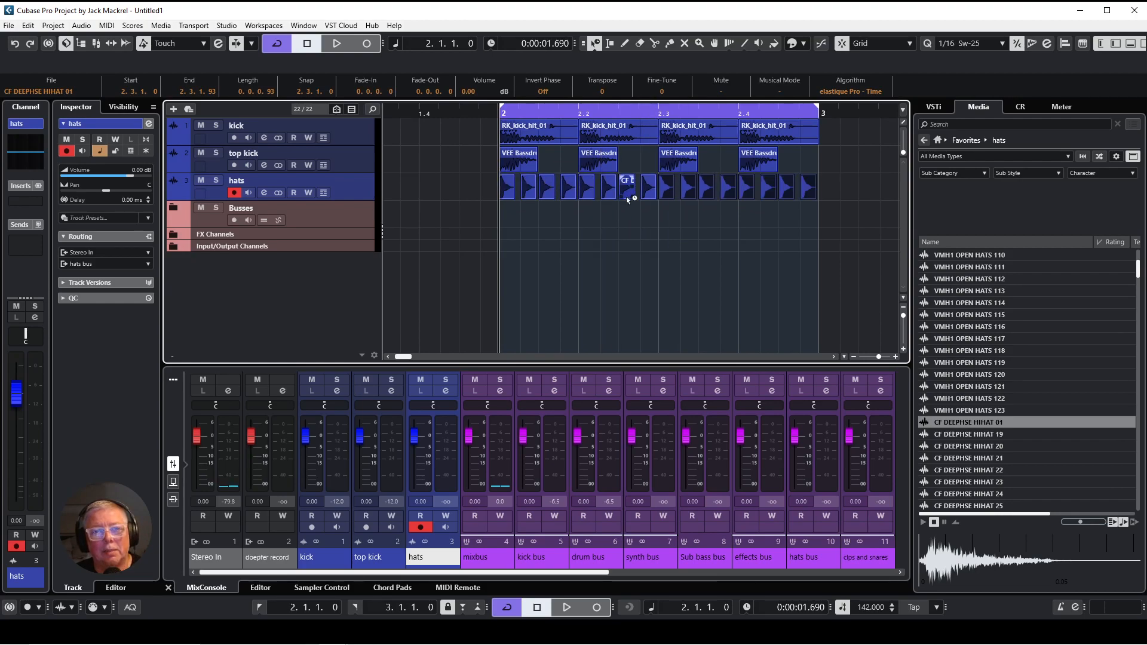
# Step: Set the hats channel's pre gain to -12 dB and its low EQ band to -22.4 dB at 153 Hz
pyautogui.click(264, 193)
pyautogui.click(401, 425)
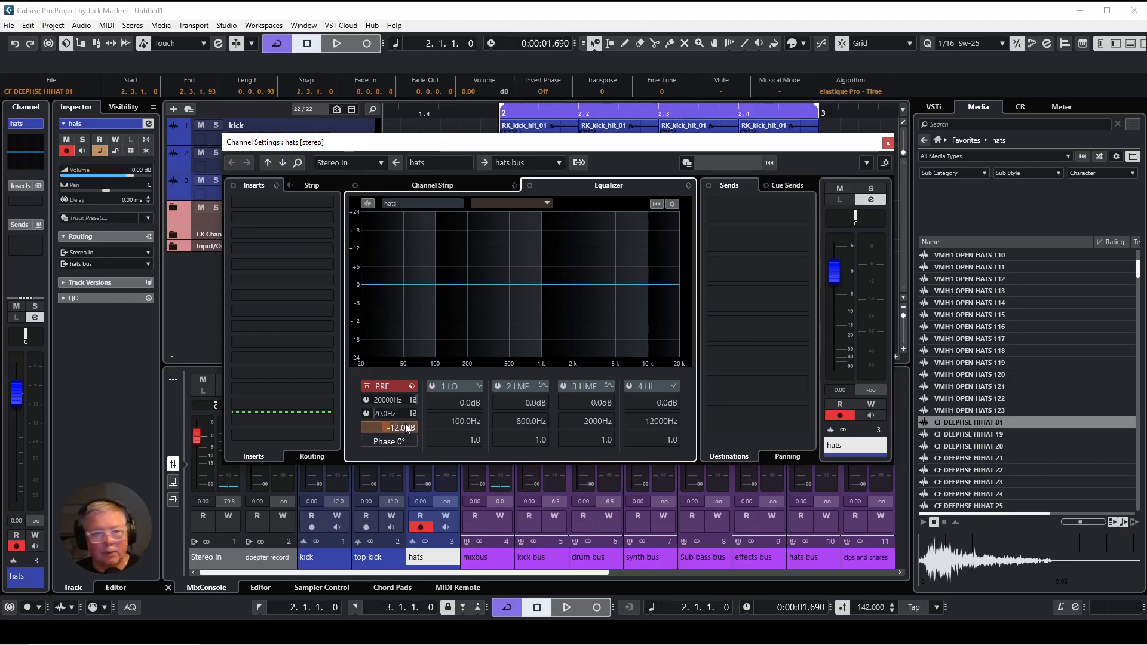
pyautogui.moveTo(437, 328); pyautogui.dragTo(455, 354)
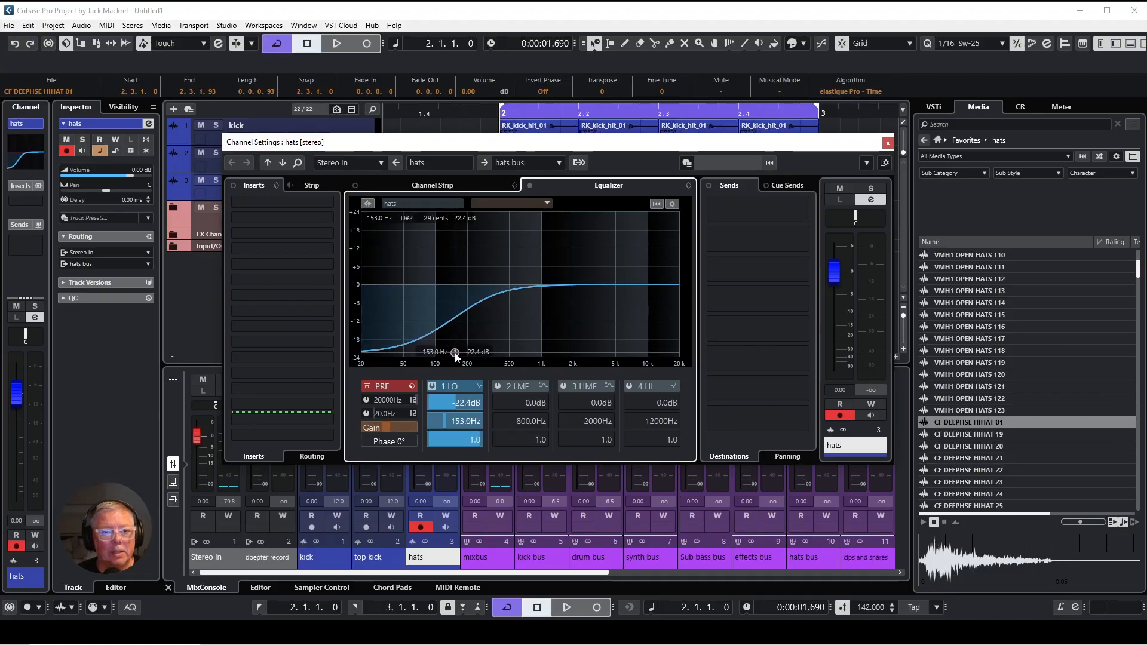
# Step: Lower the hats channel fader to -4.61 dB and listen to the loop
pyautogui.moveTo(834, 273); pyautogui.dragTo(834, 299)
pyautogui.press('space')
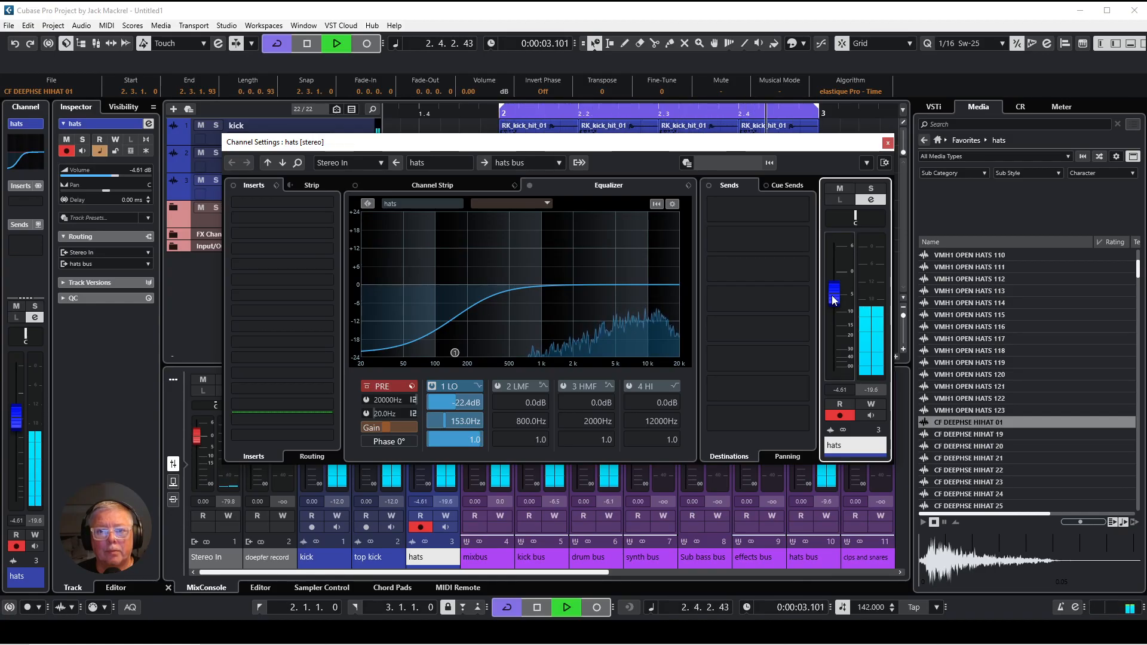
pyautogui.press('space')
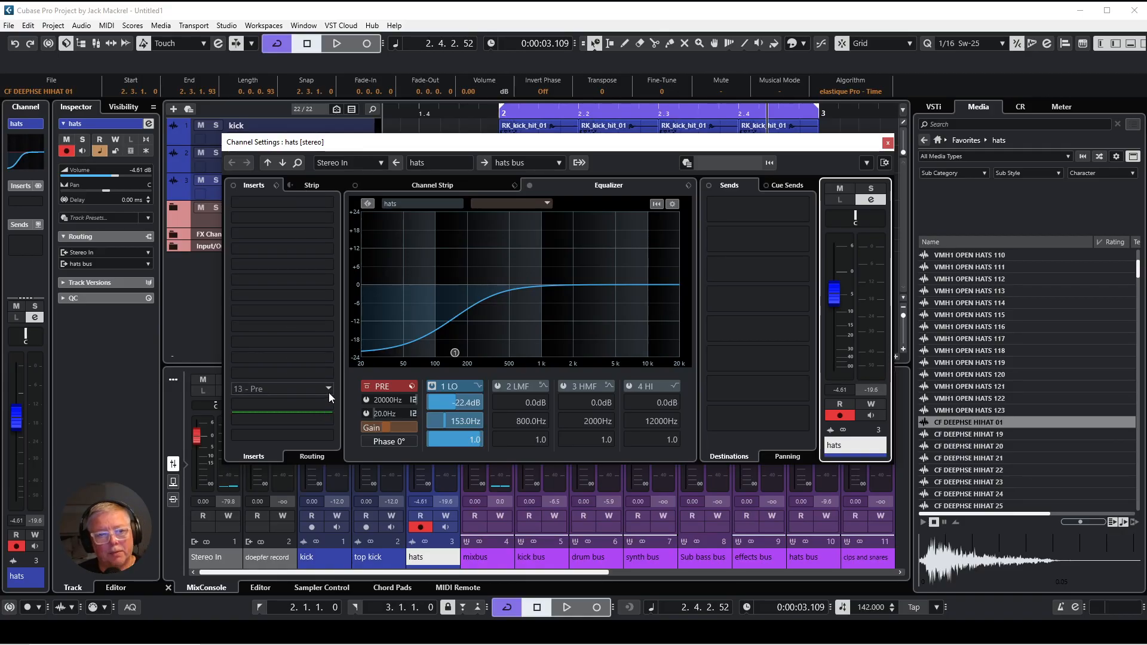
# Step: Insert the stock Compressor in insert slot 14 of the hats channel and place its window clear of the insert list
pyautogui.click(325, 406)
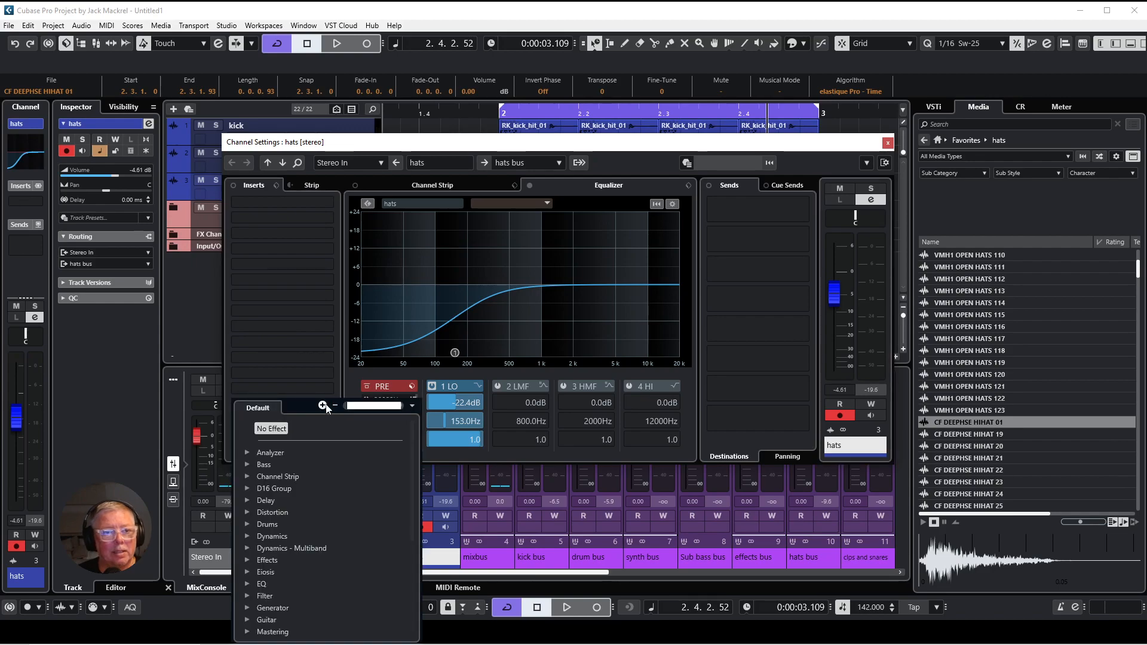
pyautogui.write('comp')
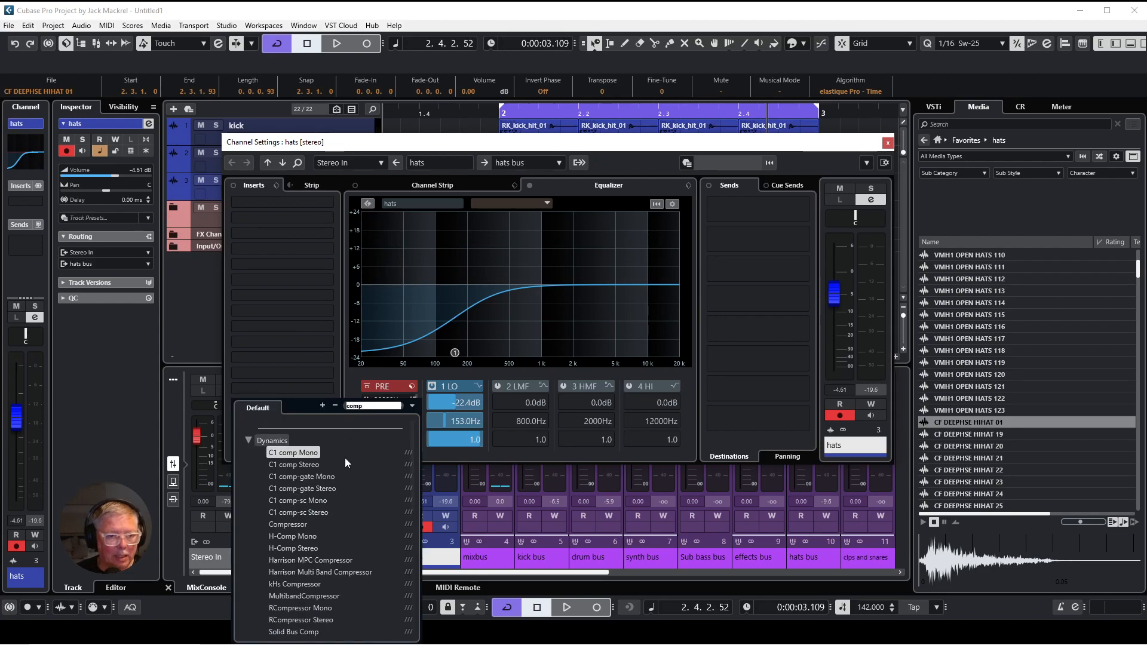
pyautogui.click(302, 525)
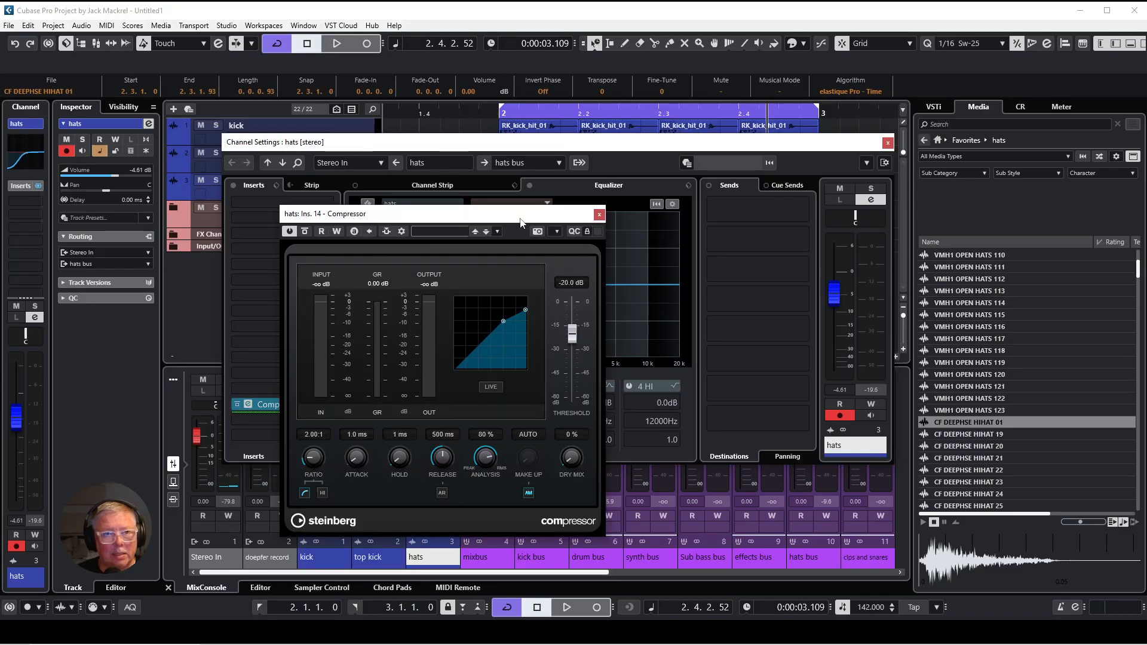
pyautogui.moveTo(521, 223); pyautogui.dragTo(652, 160)
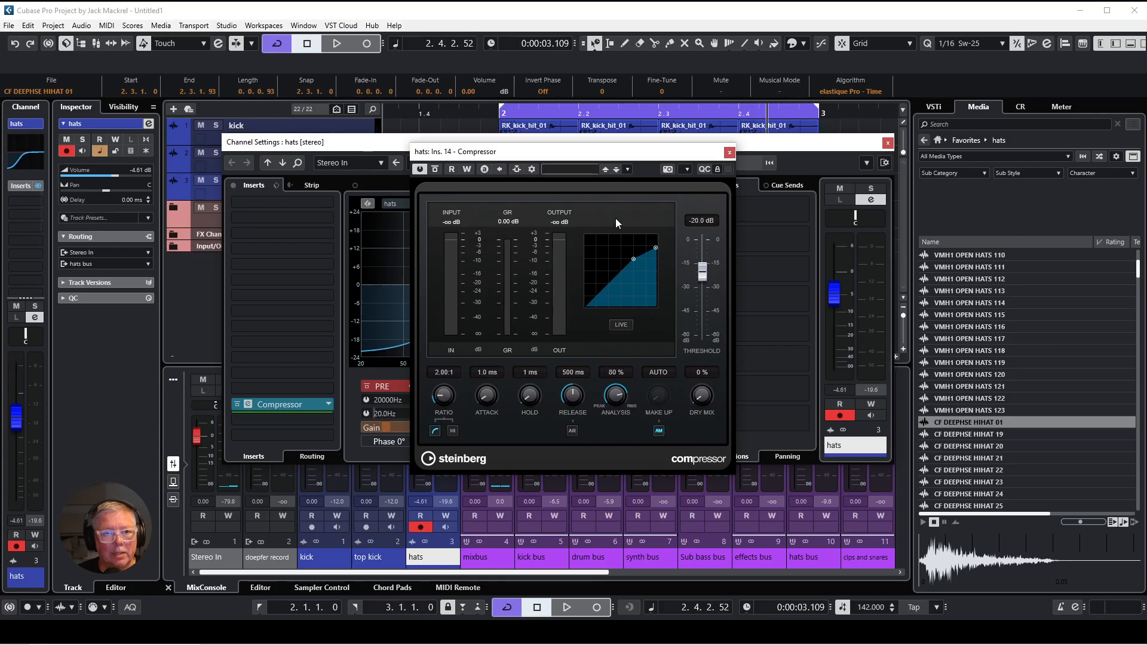
# Step: Add the kick bus as side-chain source for the hats compressor
pyautogui.click(534, 170)
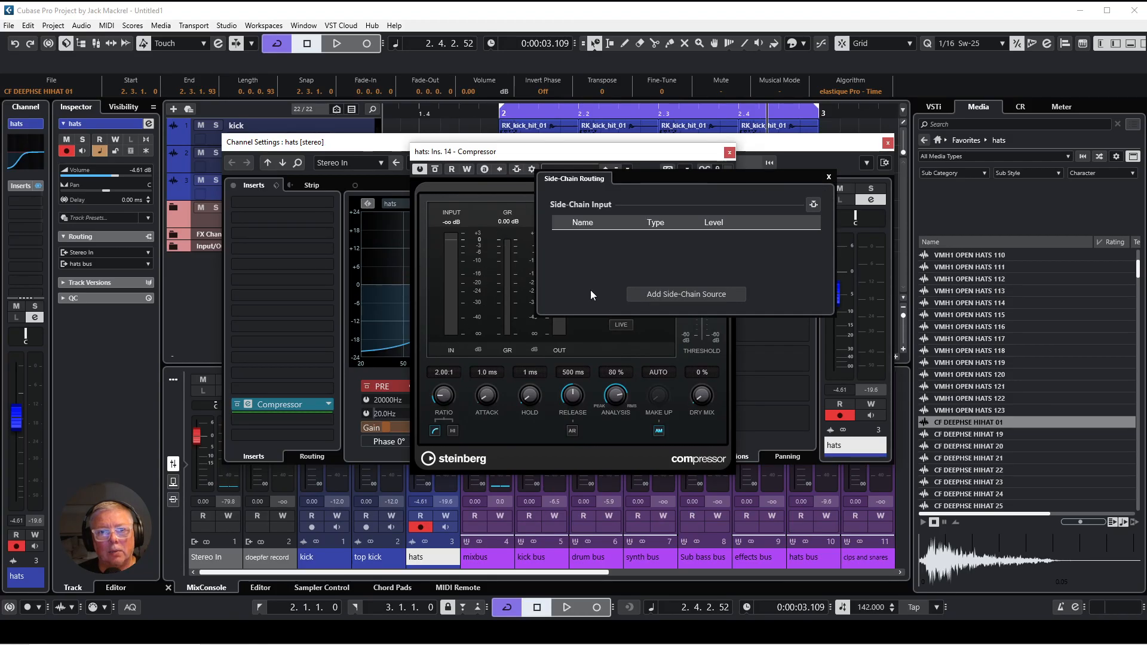
pyautogui.click(673, 296)
pyautogui.click(720, 367)
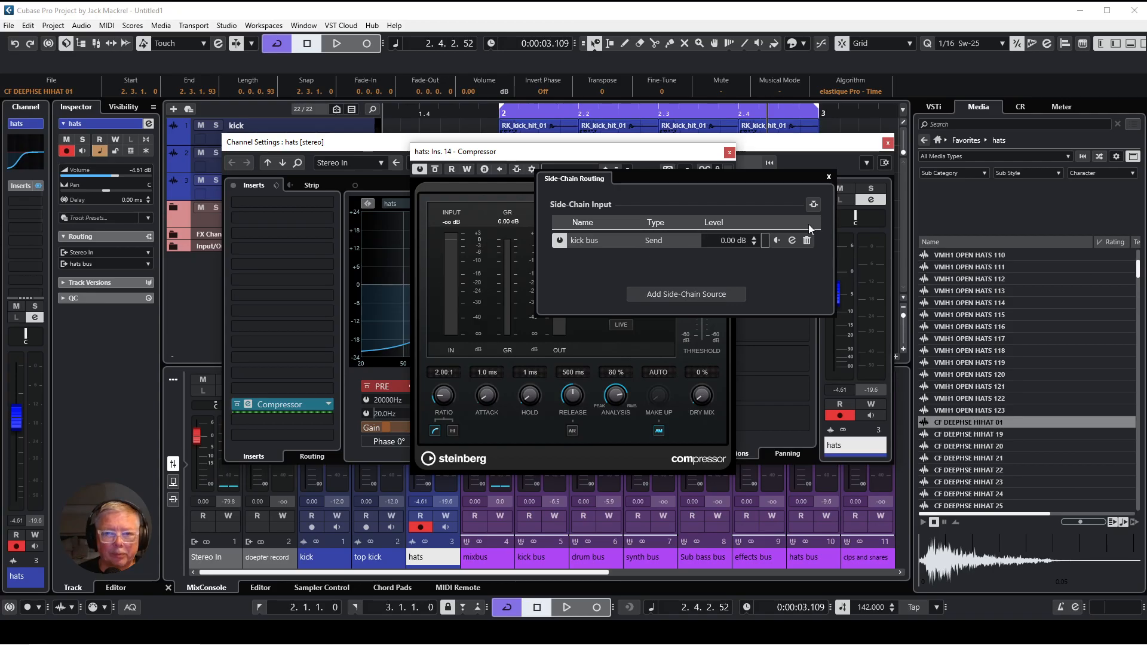
pyautogui.click(651, 174)
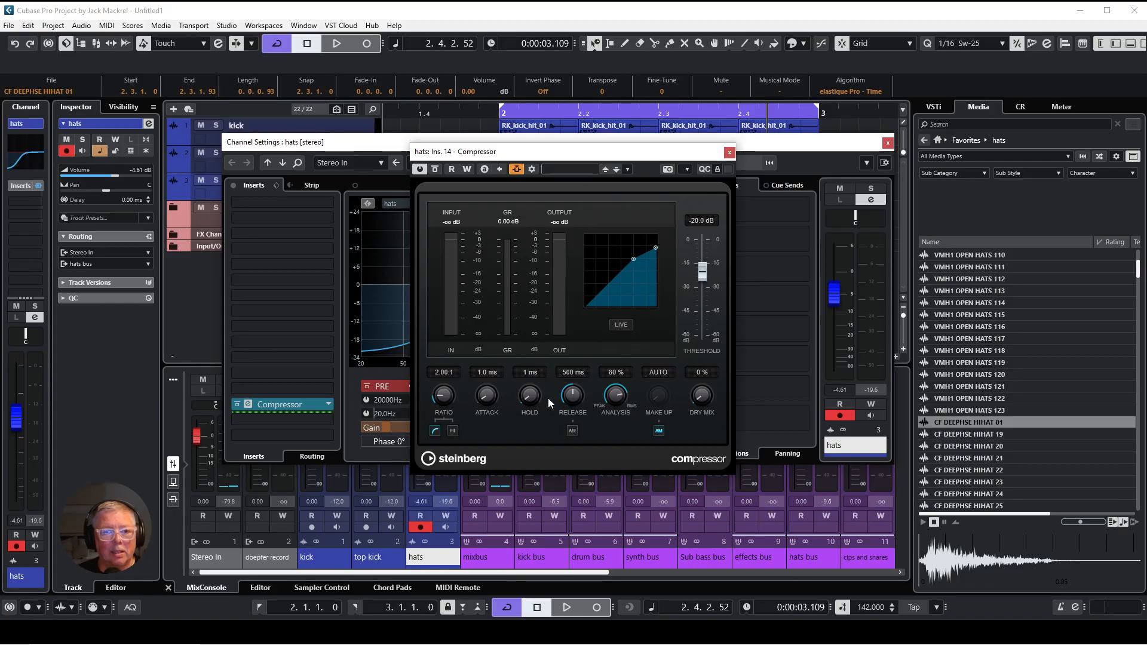
# Step: Set the hats compressor to 69 ms release, 3.16:1 ratio and -23.6 dB threshold against the playing loop, then close the channel settings
pyautogui.click(566, 431)
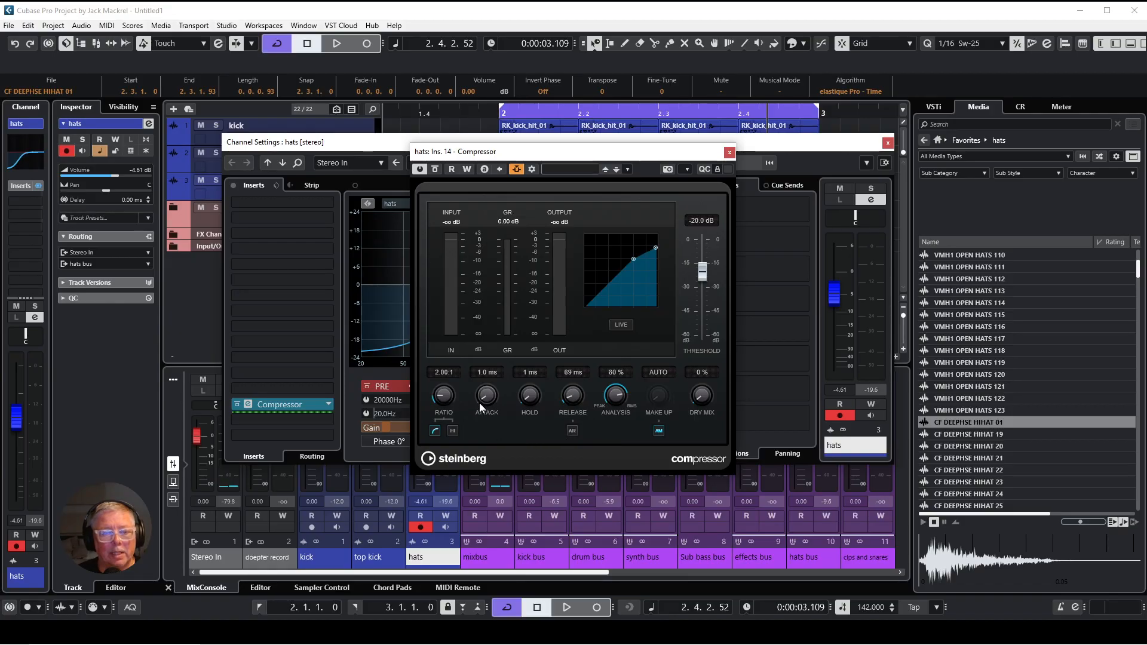
pyautogui.moveTo(442, 399); pyautogui.dragTo(447, 392)
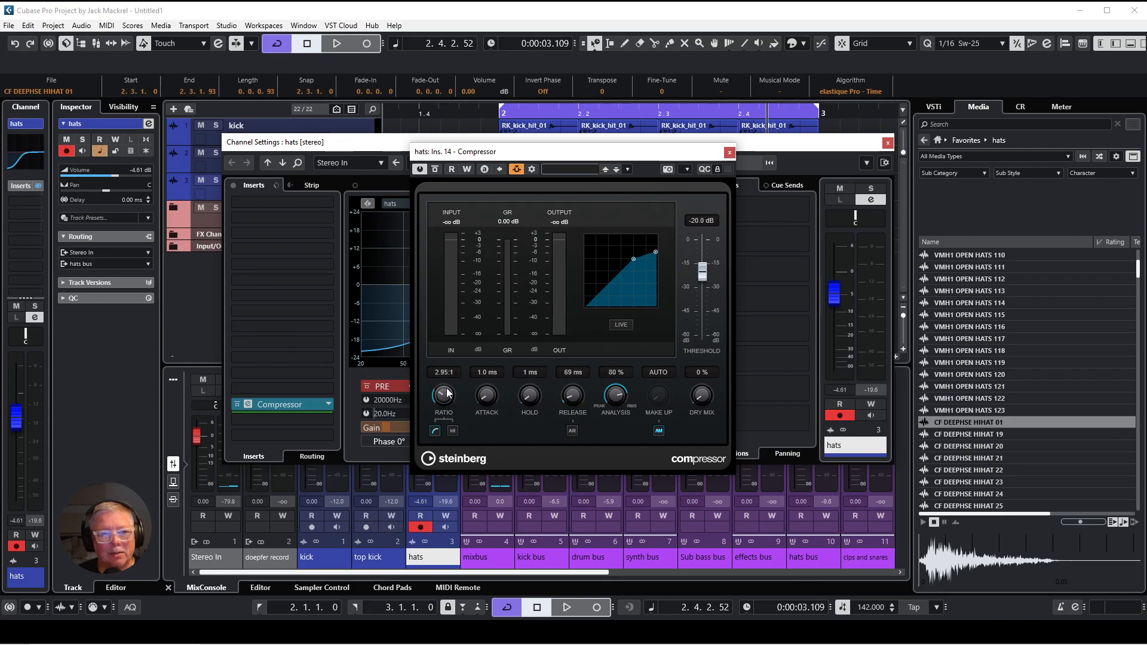
pyautogui.moveTo(447, 382); pyautogui.dragTo(447, 384)
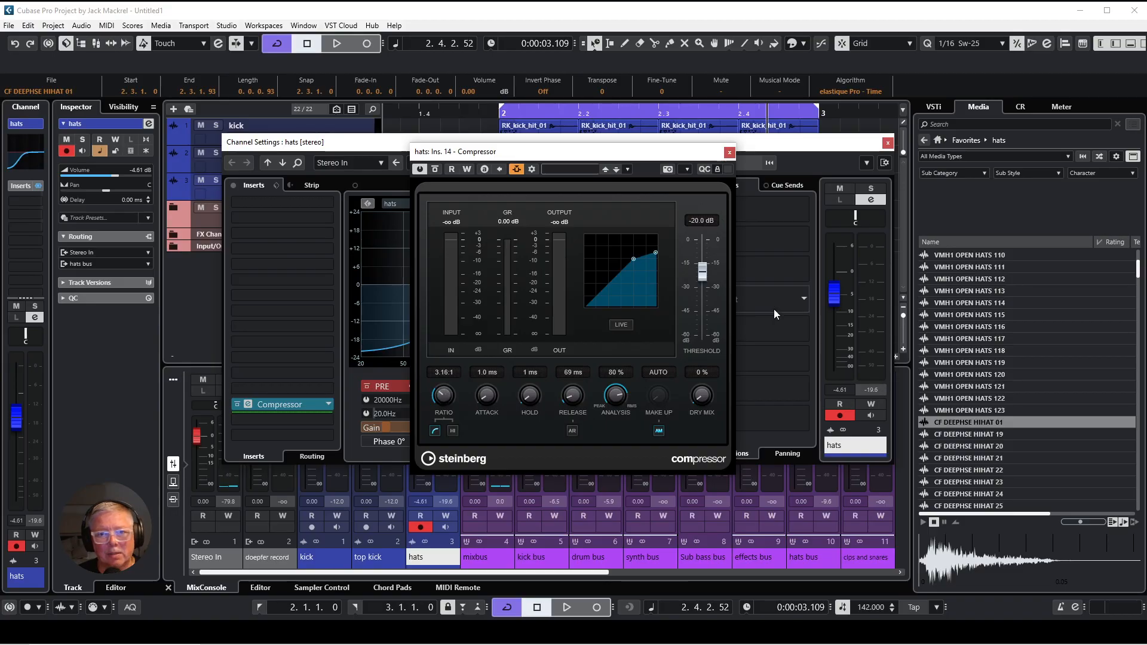
pyautogui.moveTo(702, 277); pyautogui.dragTo(708, 253)
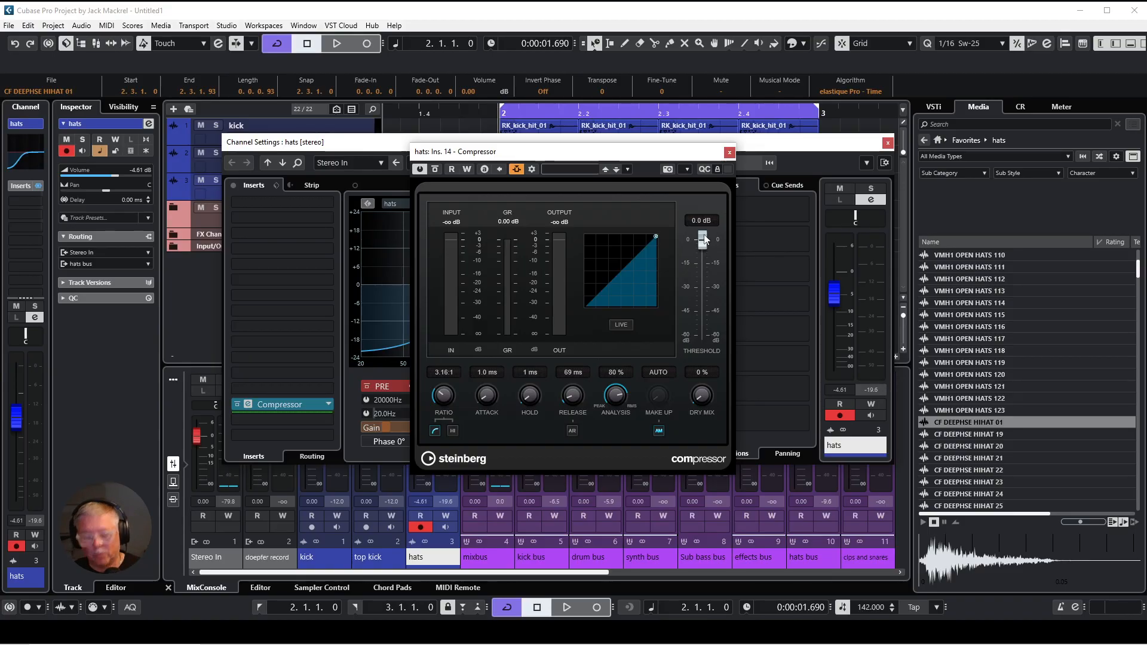
pyautogui.press('space')
pyautogui.moveTo(705, 239); pyautogui.dragTo(706, 277)
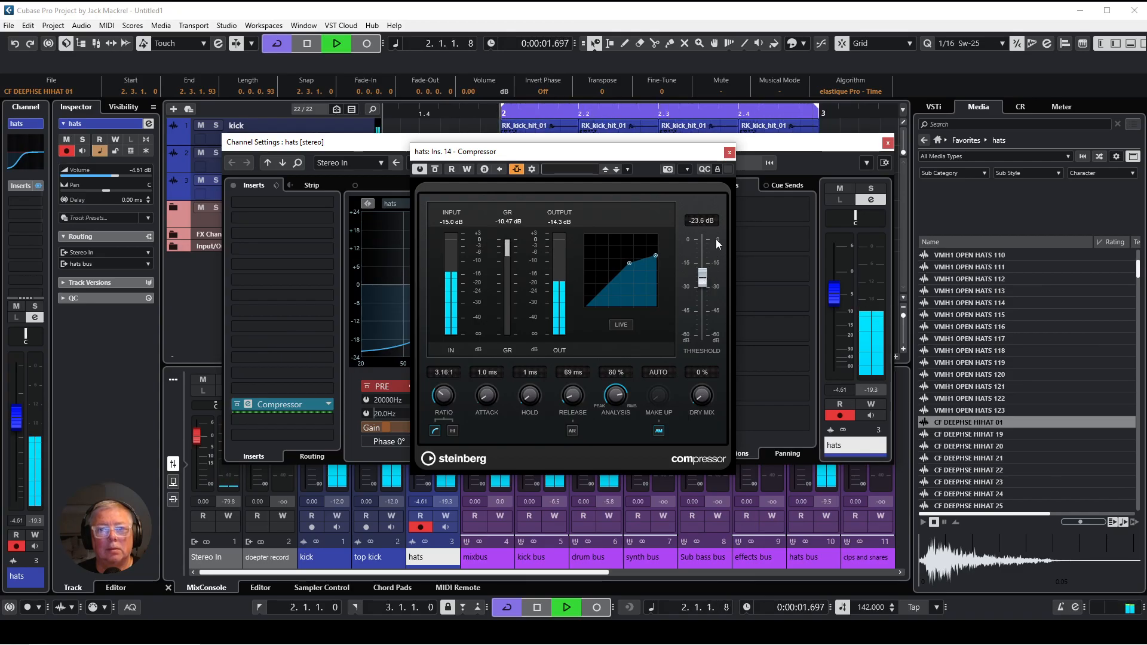
pyautogui.click(730, 152)
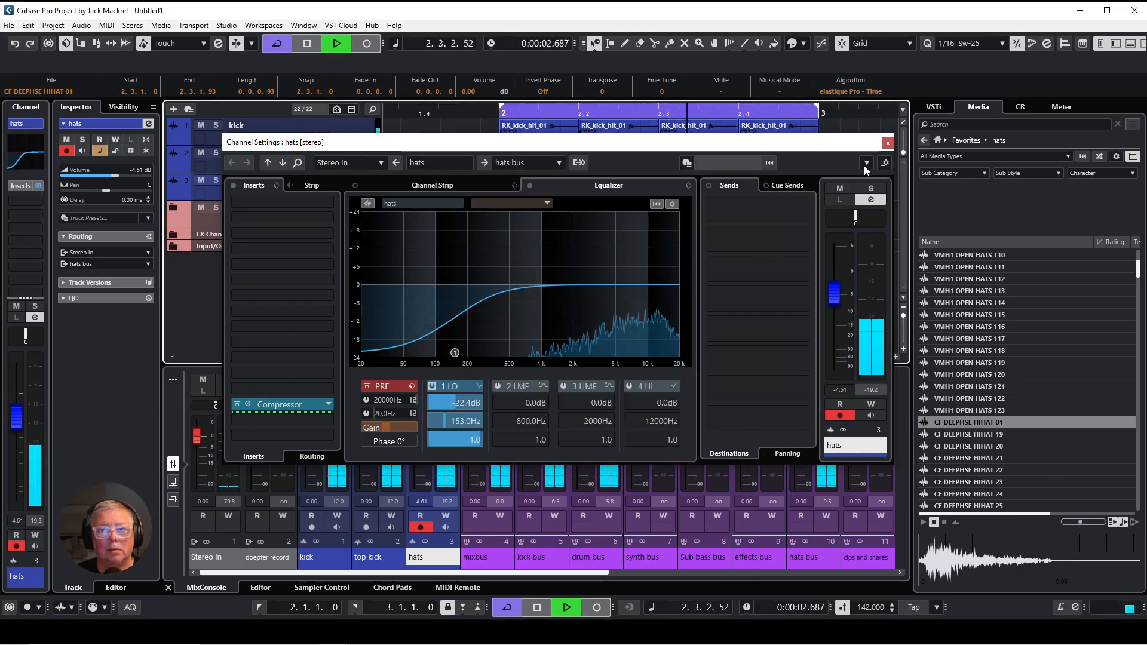
pyautogui.click(888, 143)
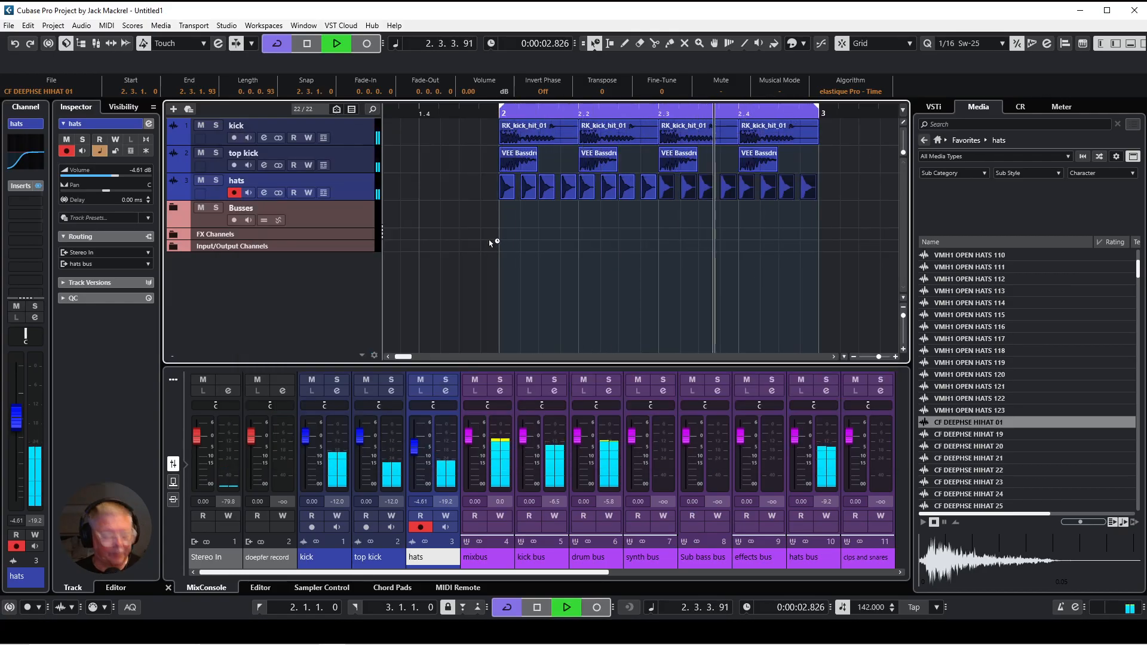
pyautogui.press('space')
# Step: Add a stereo audio track named 8th hat below the hats track, with its output routed to the hats bus
pyautogui.rightClick(350, 192)
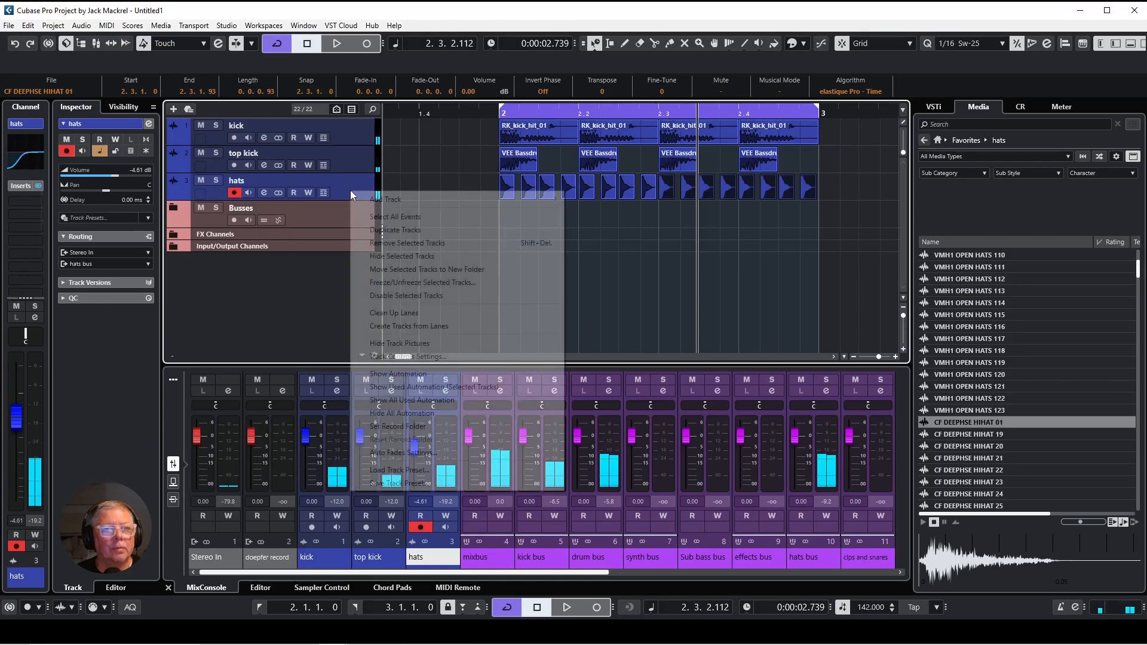
pyautogui.moveTo(430, 199)
pyautogui.click(607, 201)
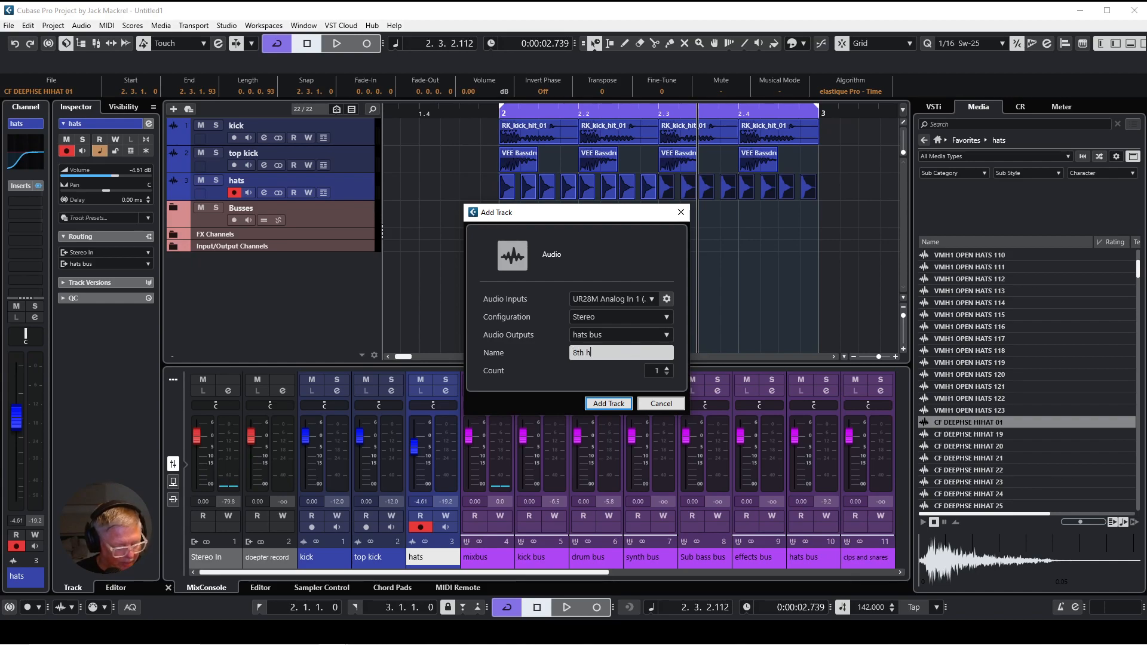
pyautogui.press('Return')
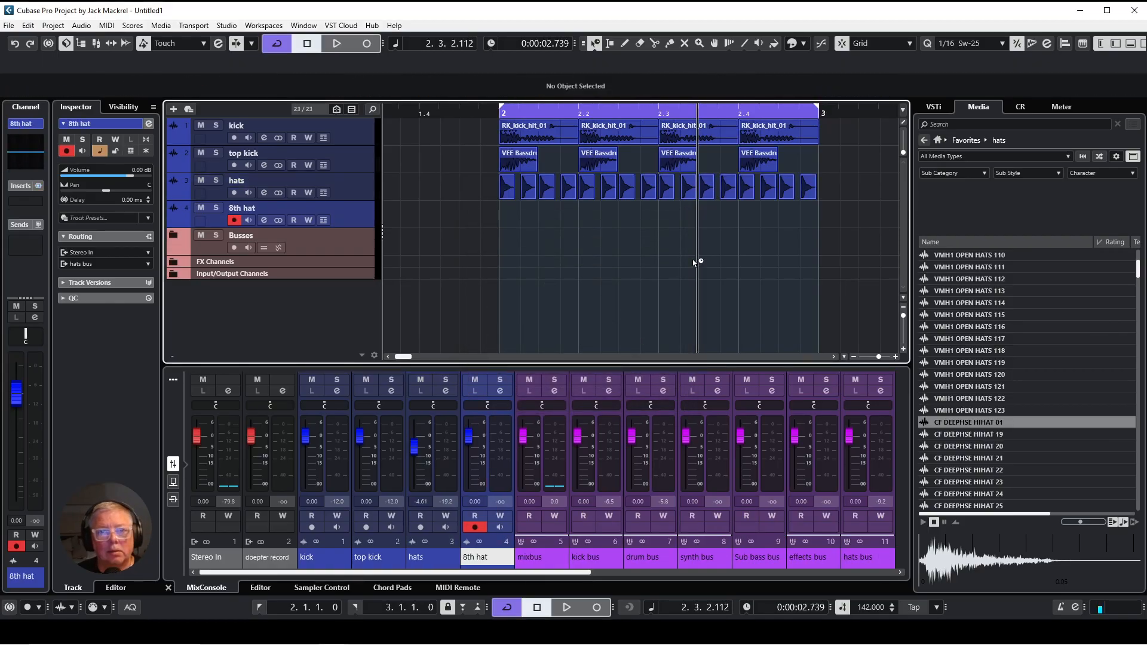
# Step: Place CF DEEPHSE HIHAT 19 on the 8th hat track on the offbeat of all four beats in bar 2
pyautogui.click(1005, 433)
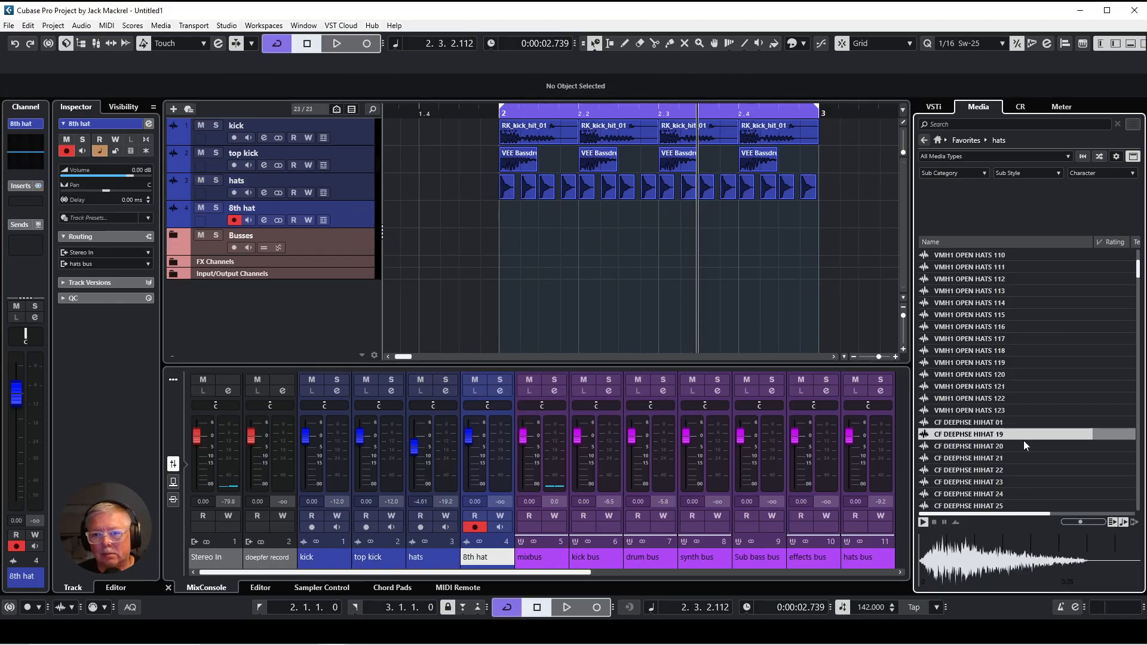
pyautogui.moveTo(1006, 436); pyautogui.dragTo(626, 221)
pyautogui.moveTo(625, 221); pyautogui.dragTo(782, 214)
# Step: Set the 8th hat channel's pre gain to -12 dB and lower its fader while the loop plays
pyautogui.click(264, 220)
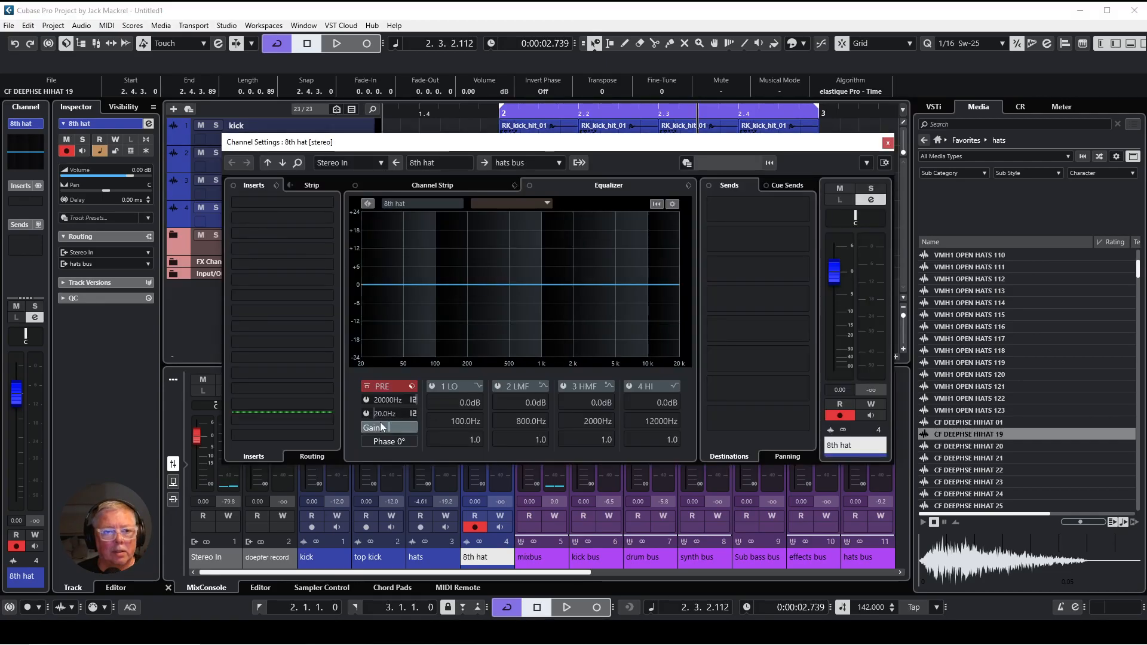
pyautogui.click(404, 428)
pyautogui.write('-12')
pyautogui.press('space')
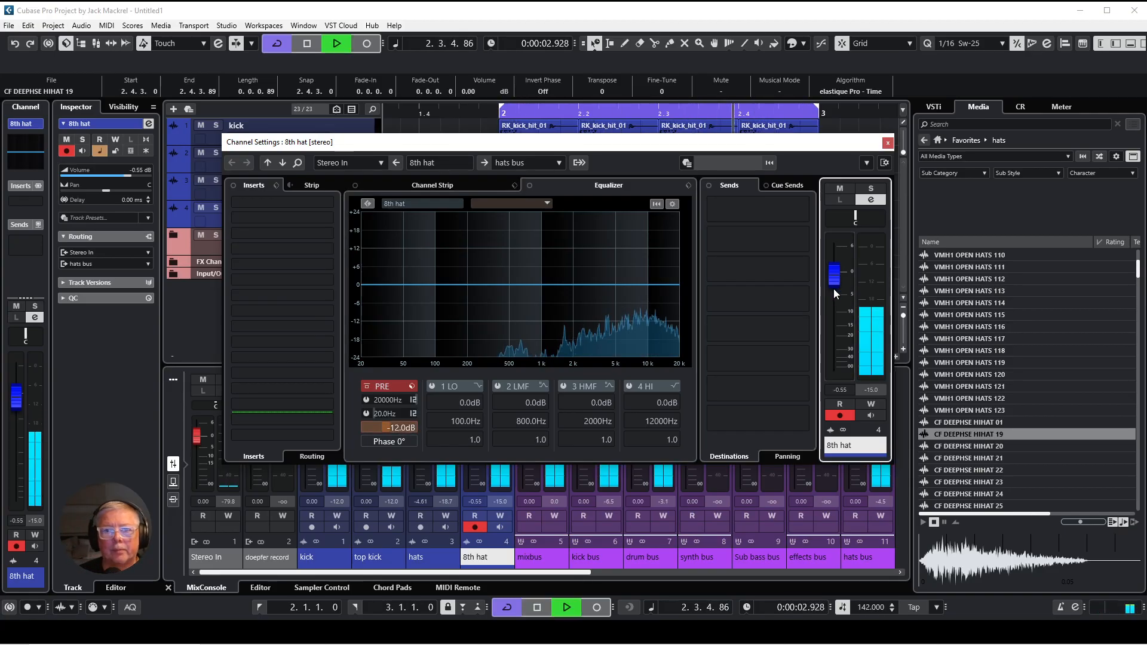
pyautogui.moveTo(833, 284); pyautogui.dragTo(833, 302)
# Step: Cut the 8th hat's low EQ band to -19.7 dB at 346.2 Hz and set its fader to -2.81 dB
pyautogui.click(472, 314)
pyautogui.moveTo(472, 313); pyautogui.dragTo(492, 345)
pyautogui.click(498, 386)
pyautogui.click(432, 387)
pyautogui.moveTo(836, 297); pyautogui.dragTo(836, 290)
pyautogui.click(886, 144)
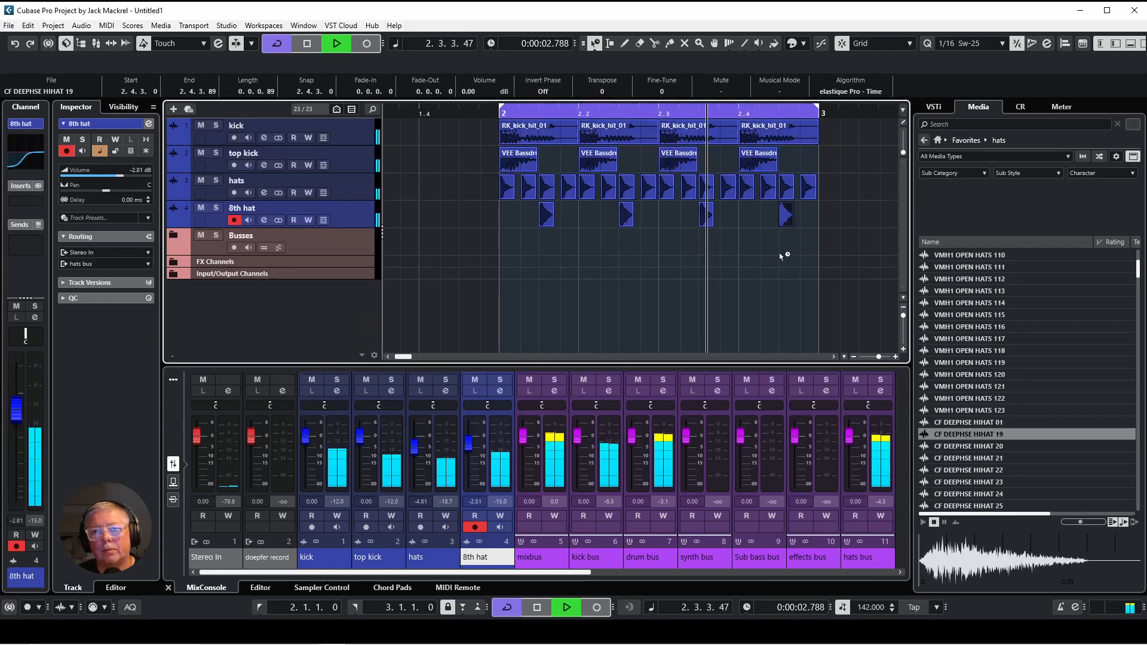
# Step: Duplicate the 8th hat track and delete the four hat events on the duplicate
pyautogui.rightClick(349, 216)
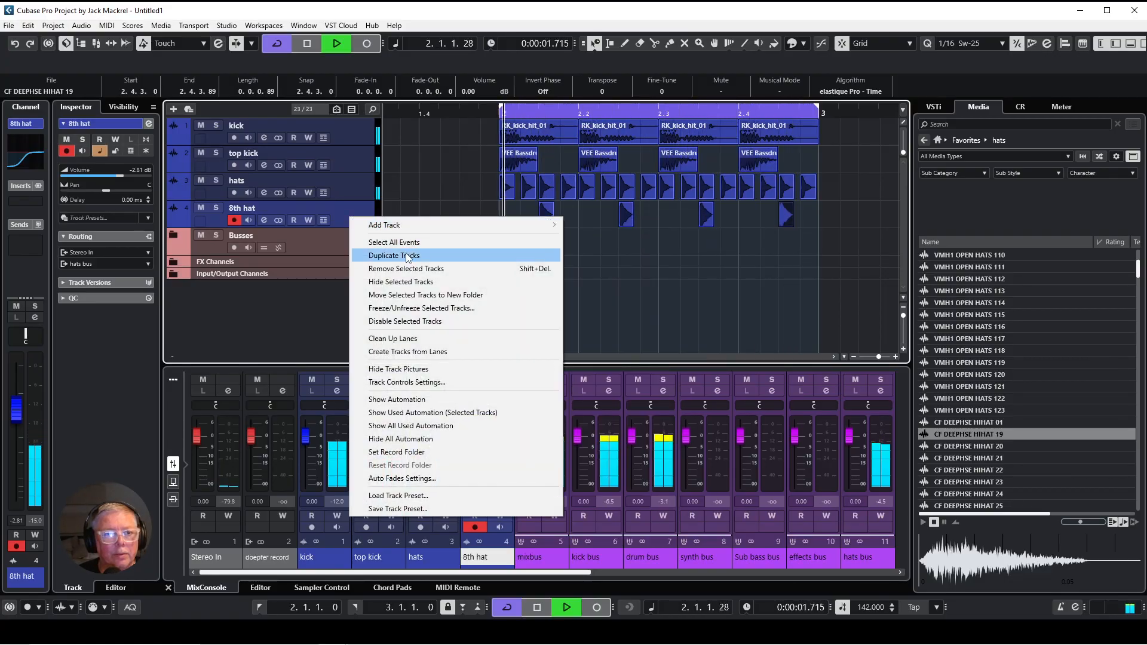
pyautogui.click(468, 255)
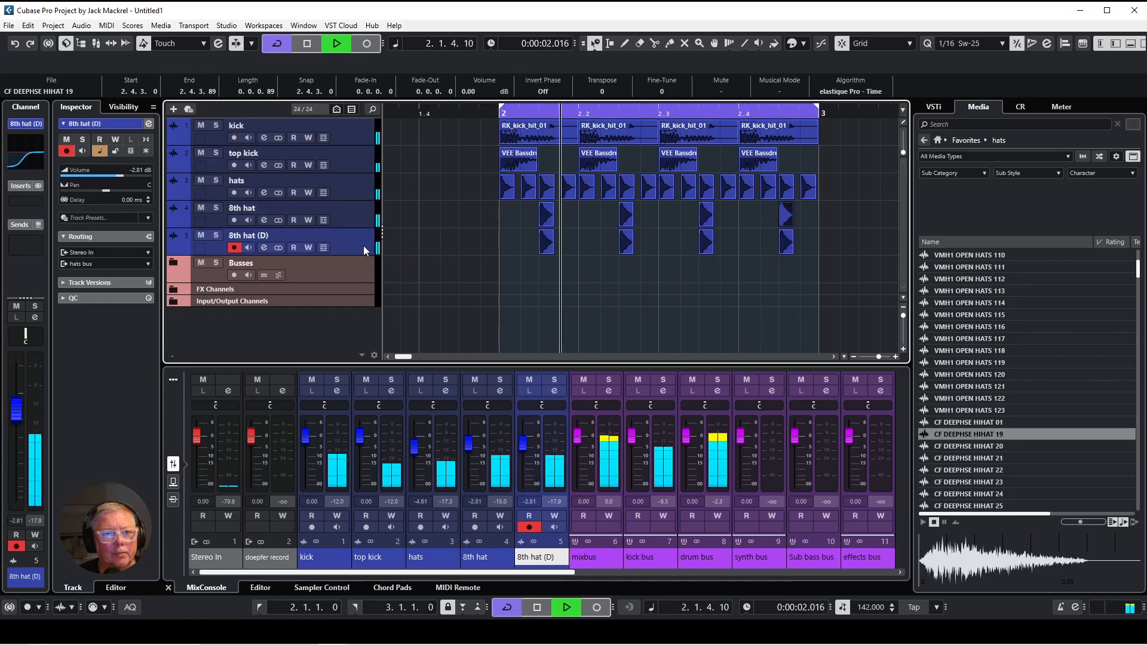
pyautogui.moveTo(805, 238); pyautogui.dragTo(540, 256)
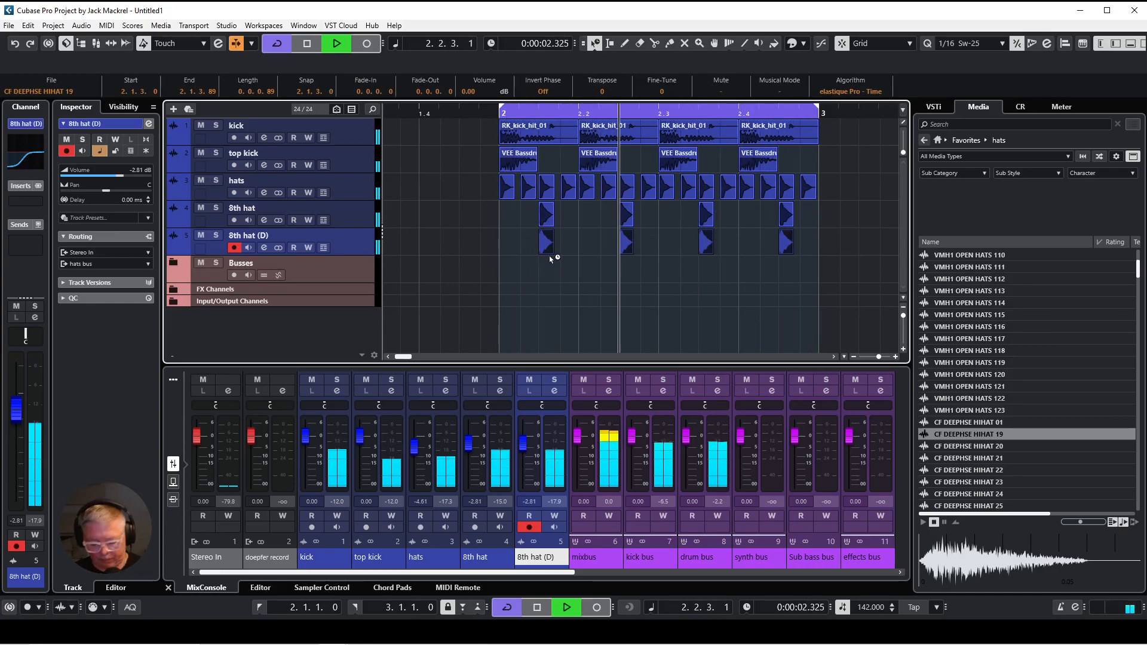
pyautogui.press('Delete')
# Step: Pan the original 8th hat channel to R31 and set its fader to -1.31 dB
pyautogui.click(359, 224)
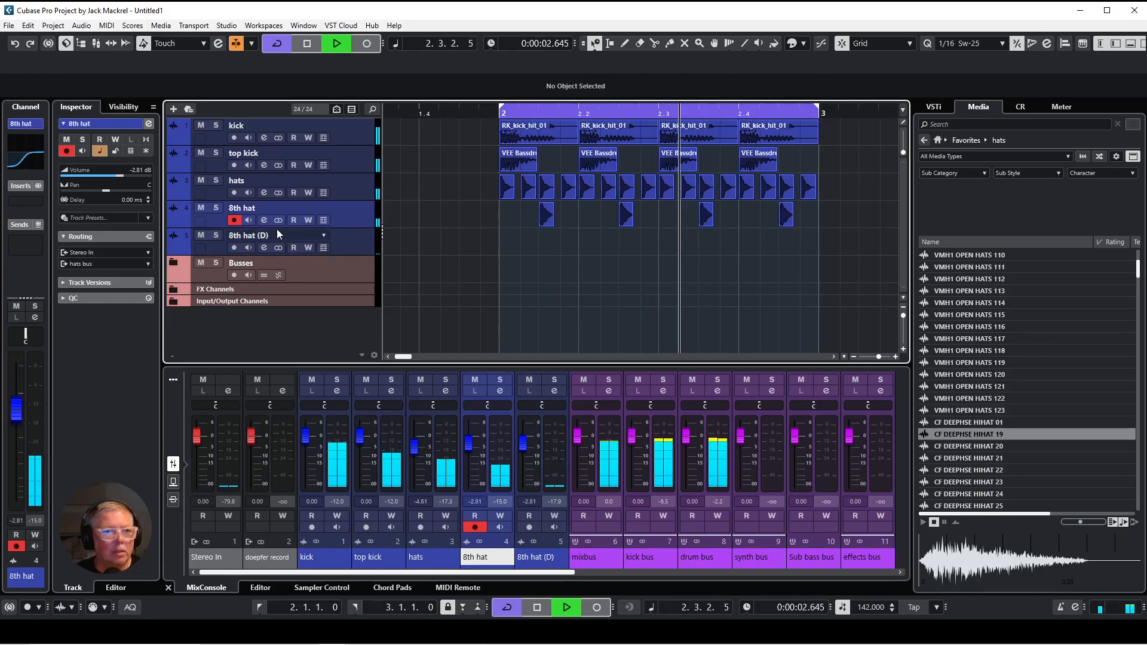
pyautogui.click(264, 220)
pyautogui.moveTo(859, 218); pyautogui.dragTo(866, 218)
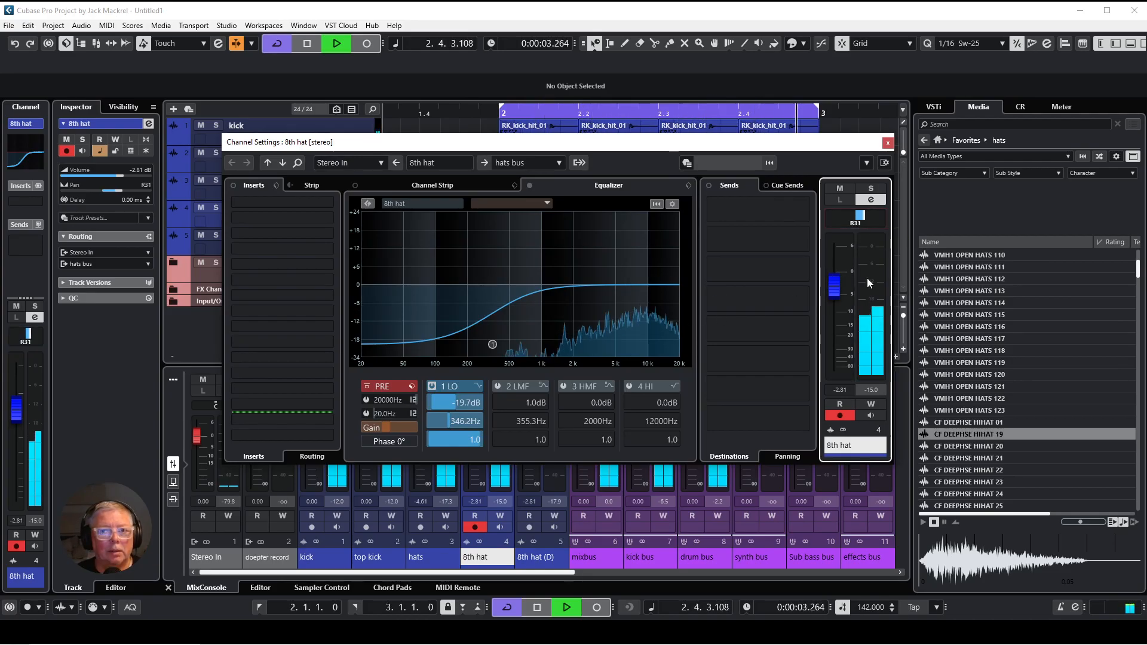
pyautogui.moveTo(838, 289); pyautogui.dragTo(840, 273)
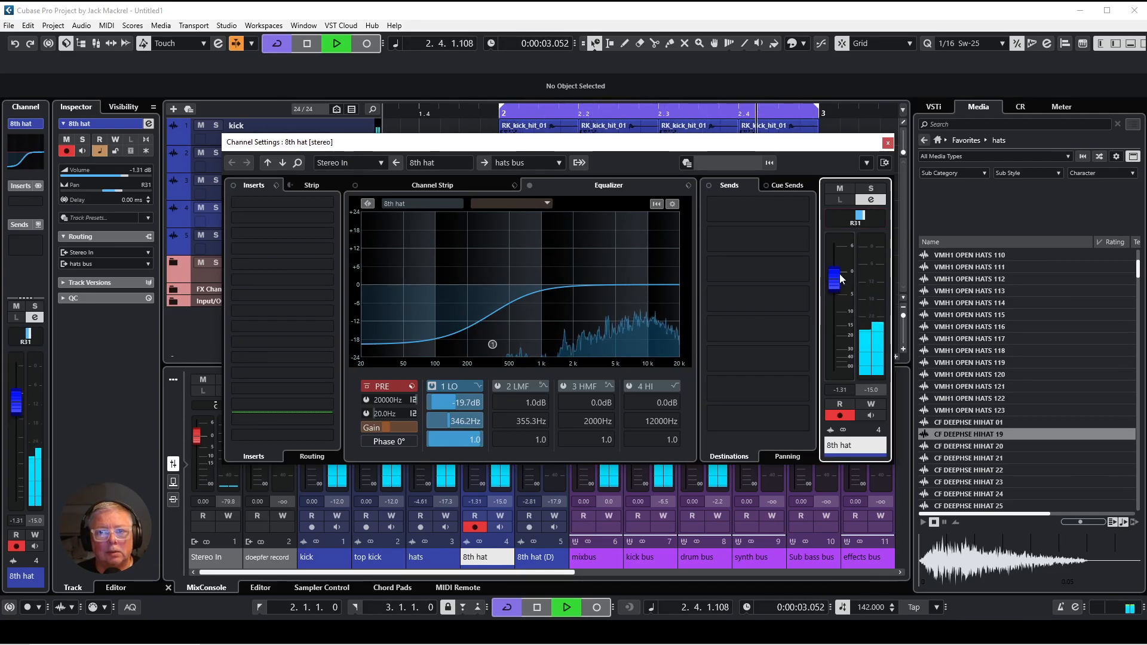
pyautogui.click(888, 142)
# Step: Stop playback and place the sample CF DEEPHSE HIHAT 20 on the duplicated hat track at 2.1.3
pyautogui.click(362, 247)
pyautogui.press('space')
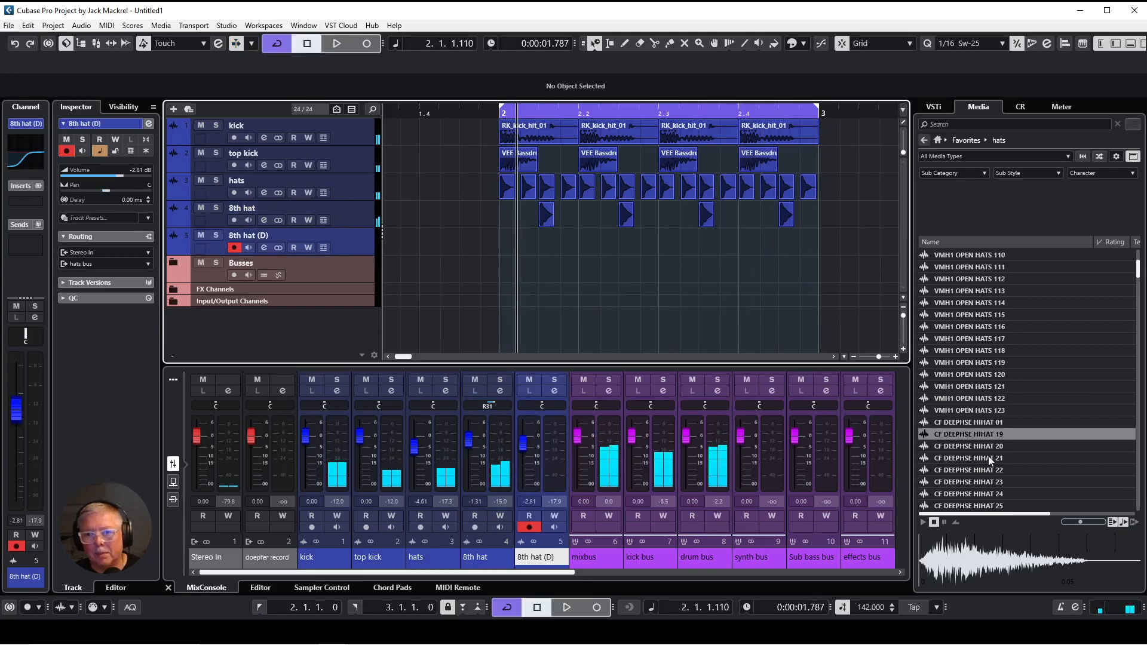
pyautogui.click(990, 446)
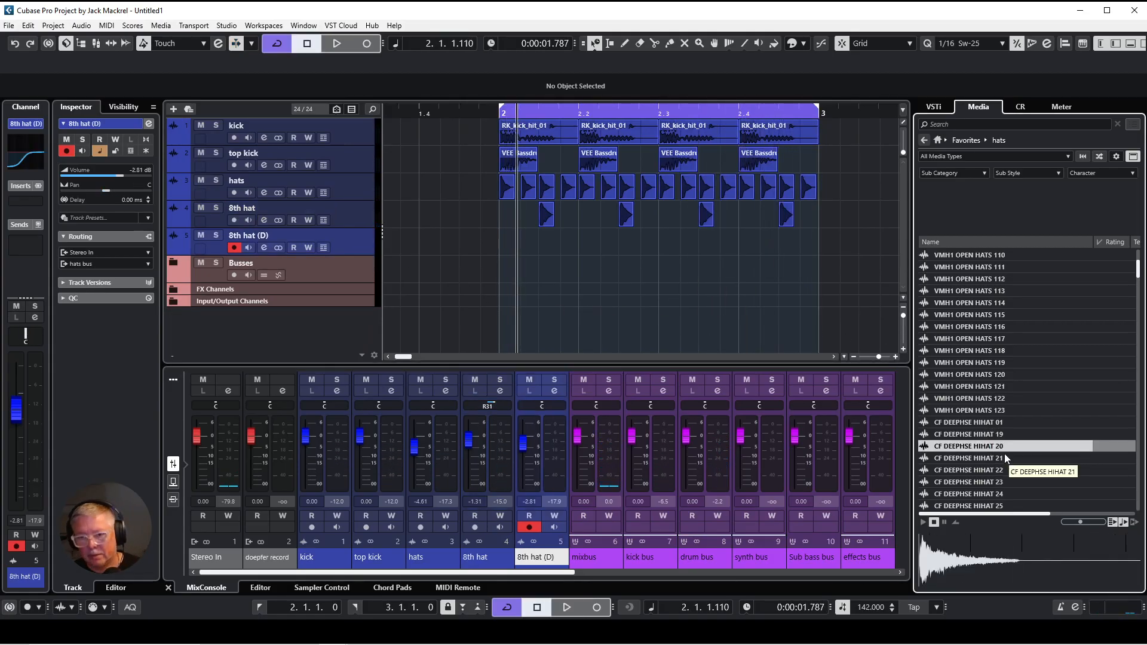
pyautogui.moveTo(1004, 447); pyautogui.dragTo(544, 244)
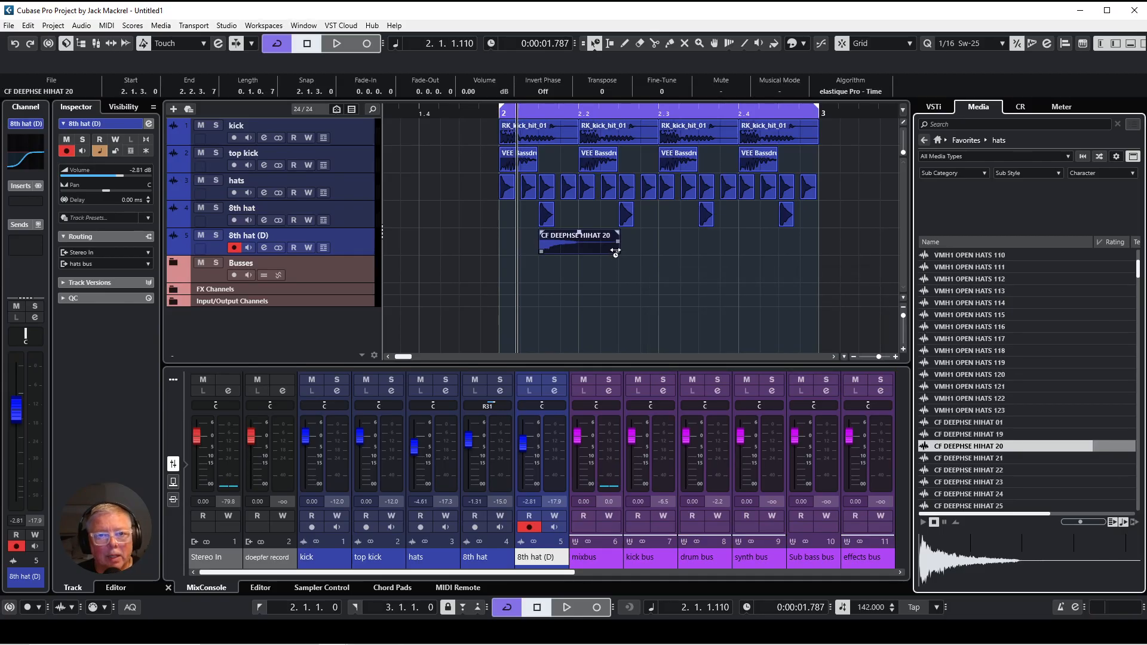
# Step: Trim the HIHAT 20 event to end at beat 2.2 and copy it along bar 2, with the last copy at 2.4.3
pyautogui.rightClick(593, 267)
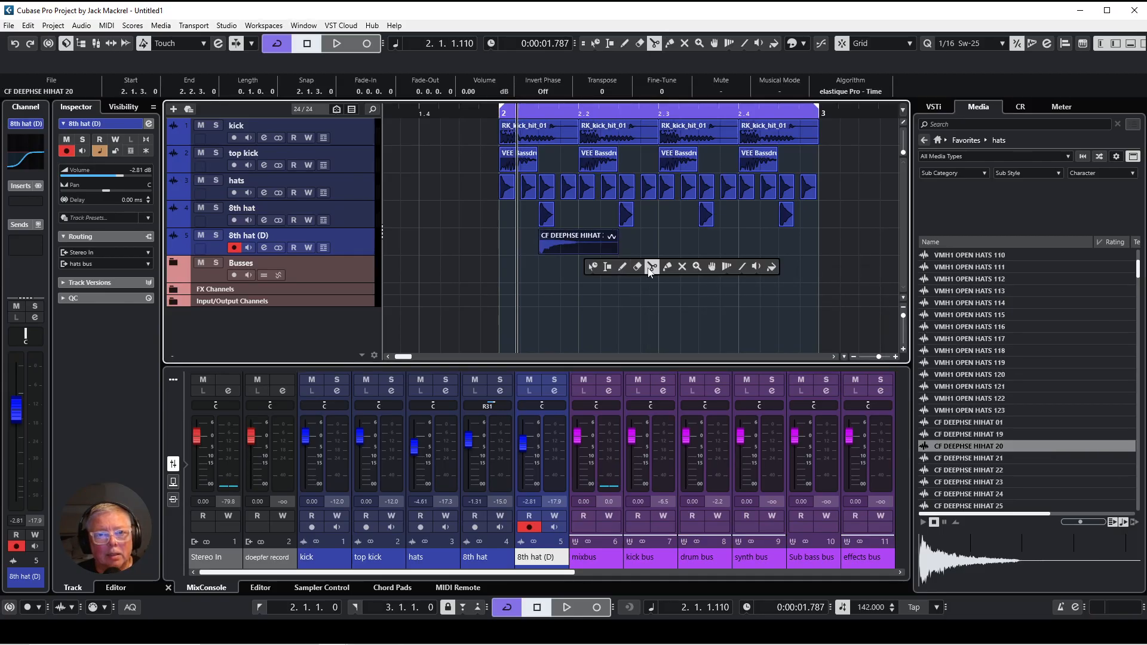
pyautogui.click(650, 269)
pyautogui.click(578, 242)
pyautogui.rightClick(586, 264)
pyautogui.click(631, 264)
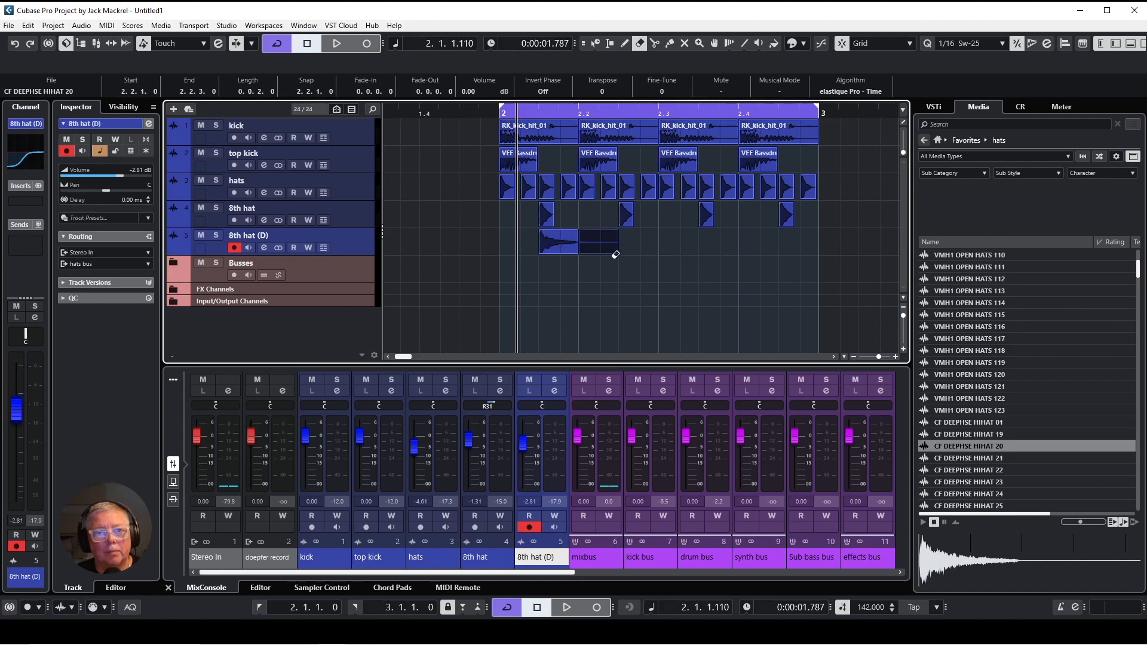
pyautogui.click(597, 245)
pyautogui.press('1')
pyautogui.moveTo(563, 250); pyautogui.dragTo(774, 254)
# Step: Pan the duplicated hat channel to L53, set its fader to -4.12 dB and play the loop
pyautogui.click(263, 247)
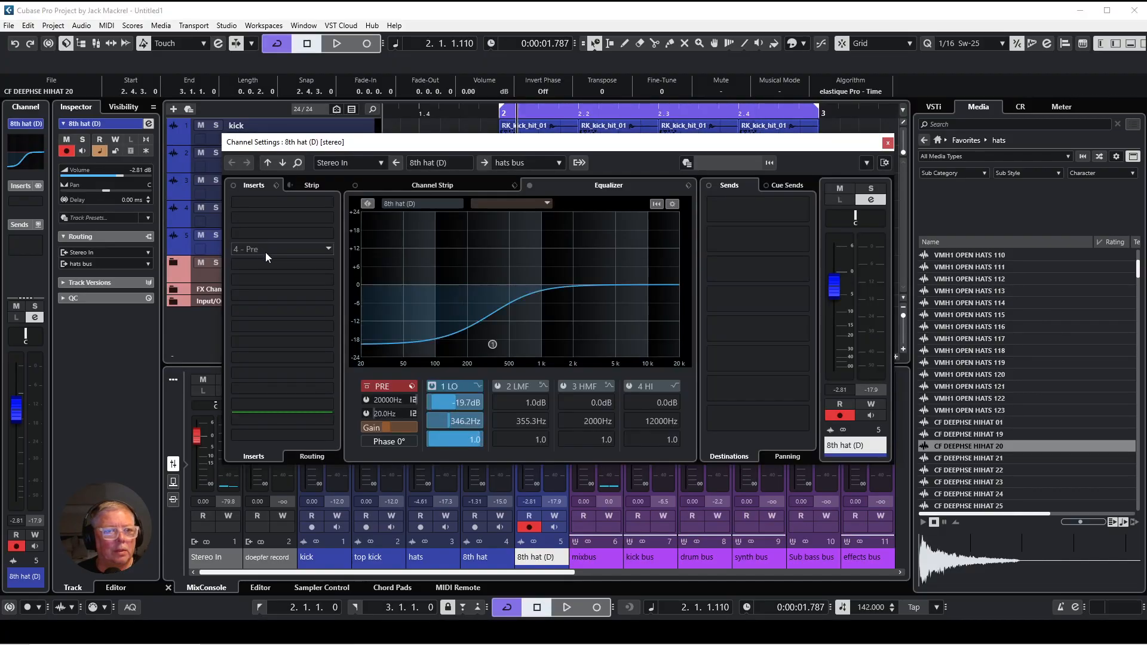
pyautogui.moveTo(855, 218); pyautogui.dragTo(837, 218)
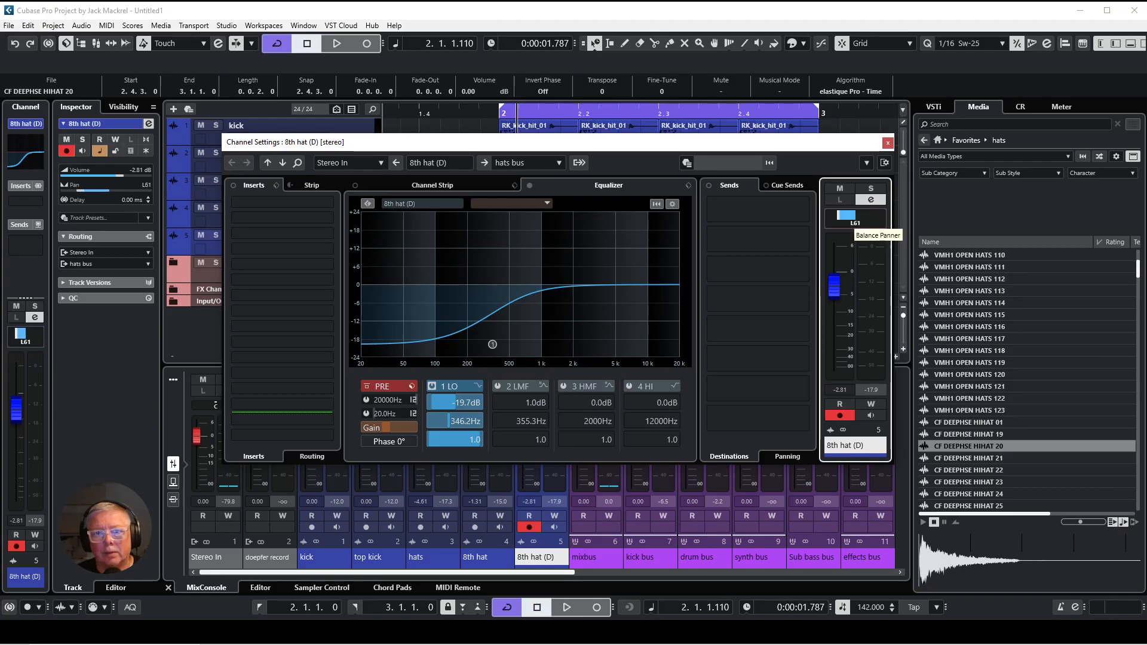
pyautogui.moveTo(834, 286)
pyautogui.mouseDown()
pyautogui.moveTo(835, 358)
pyautogui.moveTo(836, 285)
pyautogui.moveTo(830, 299)
pyautogui.mouseUp()
pyautogui.press('space')
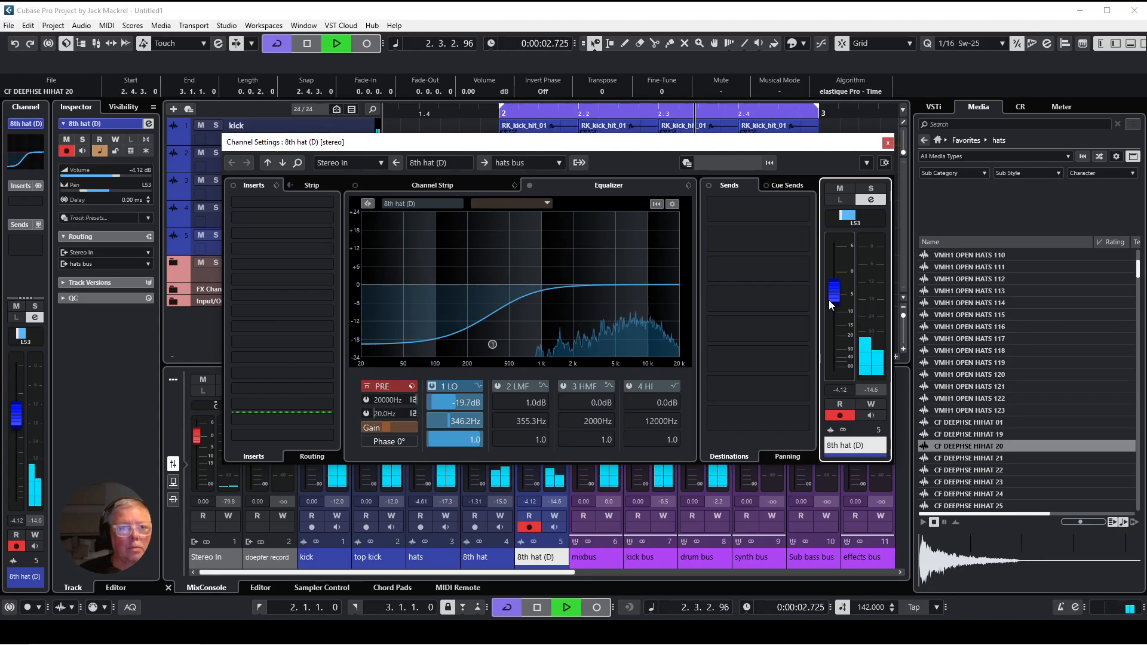
# Step: Stop playback and rename the original 8th hat track 8th hat r and its duplicate 8th hat l
pyautogui.click(888, 144)
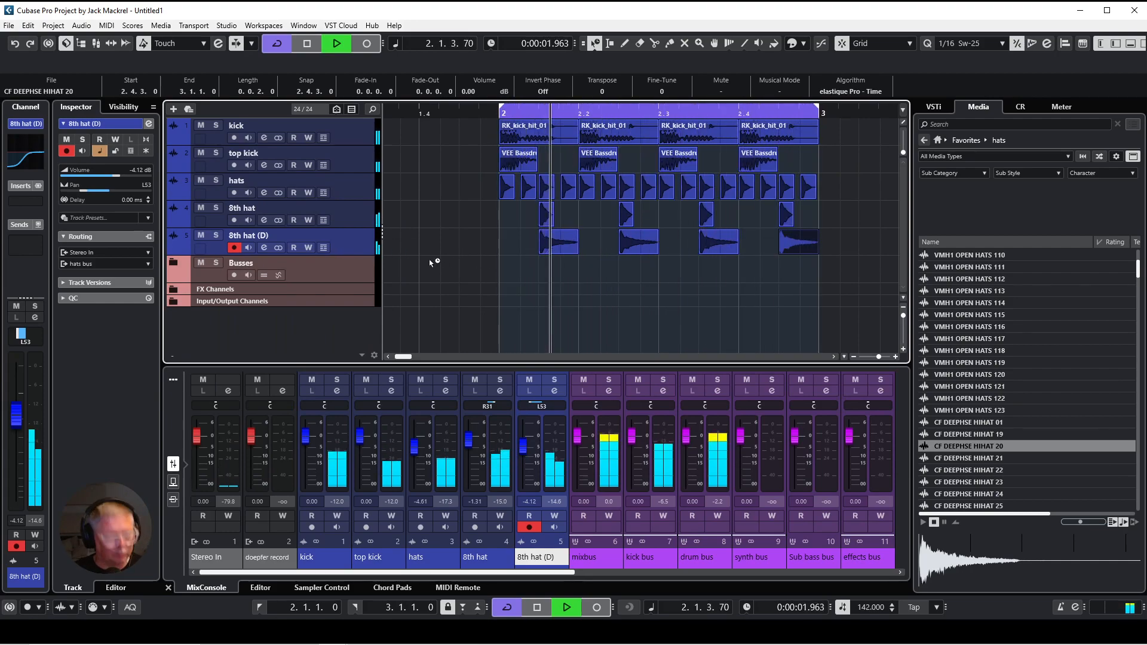
pyautogui.press('space')
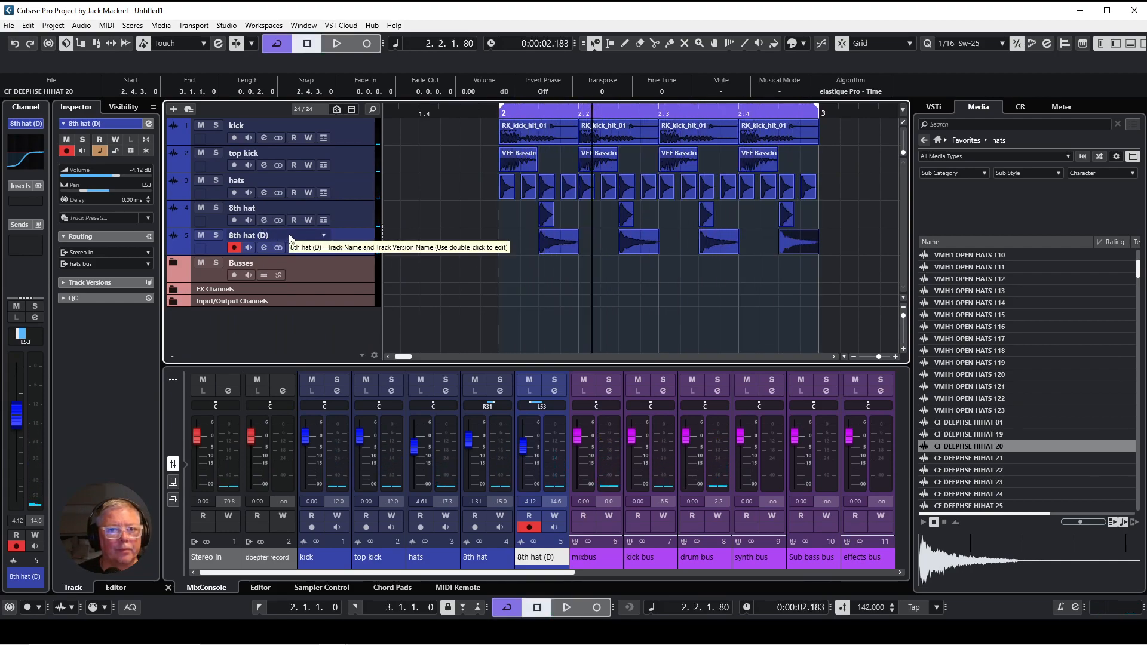
pyautogui.click(263, 209)
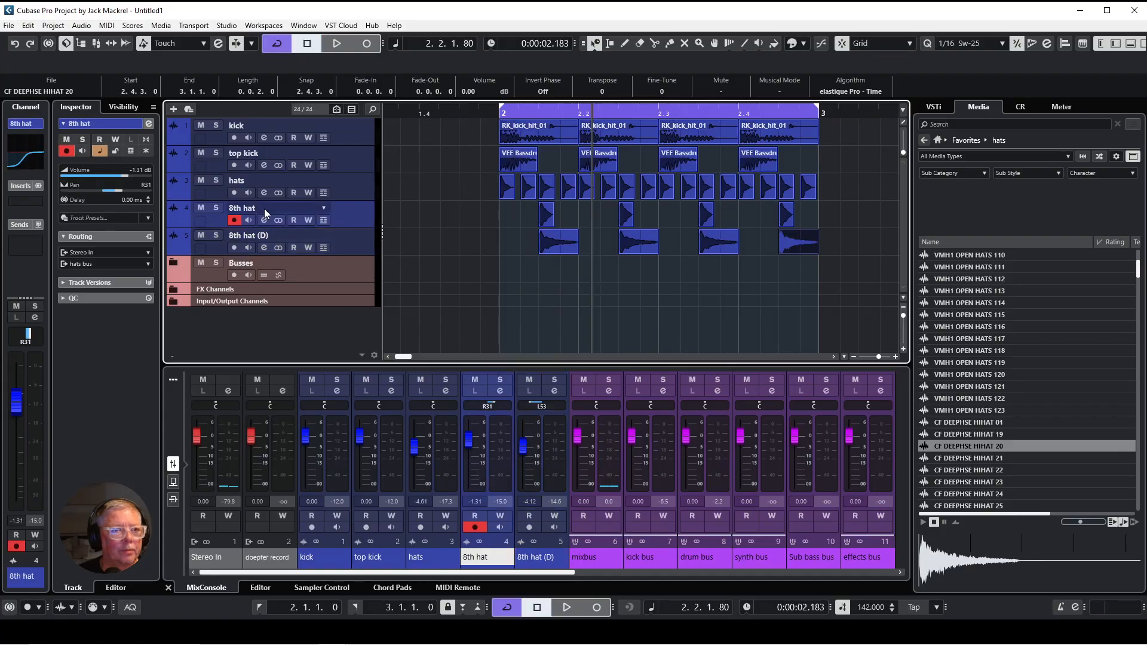
pyautogui.doubleClick(264, 209)
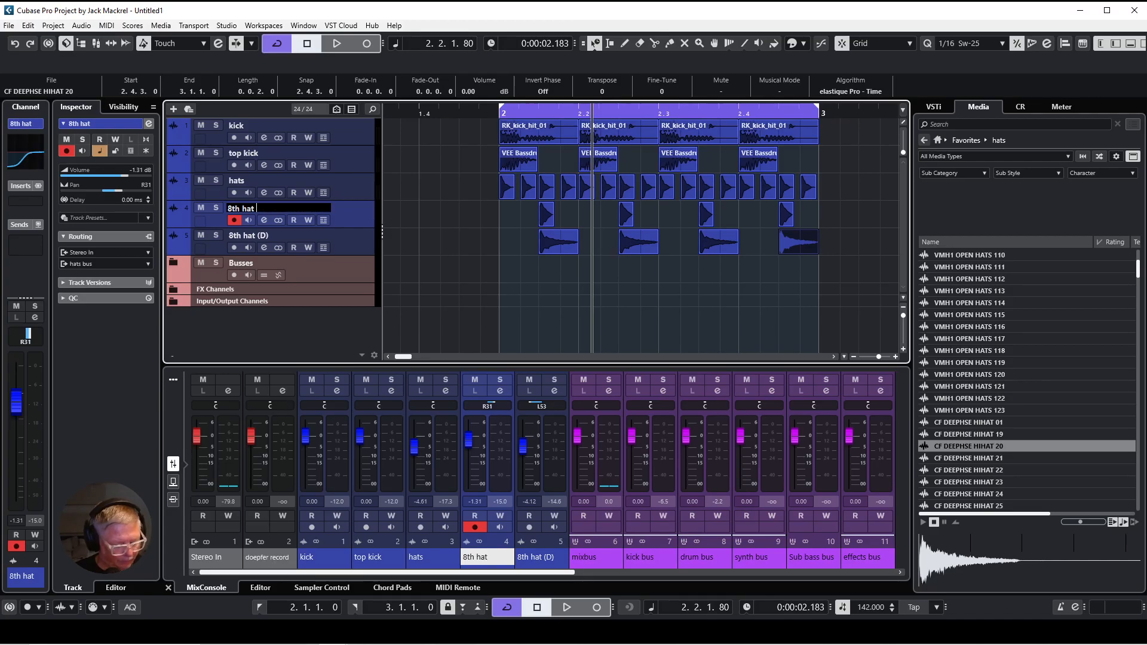
pyautogui.write('r')
pyautogui.doubleClick(270, 234)
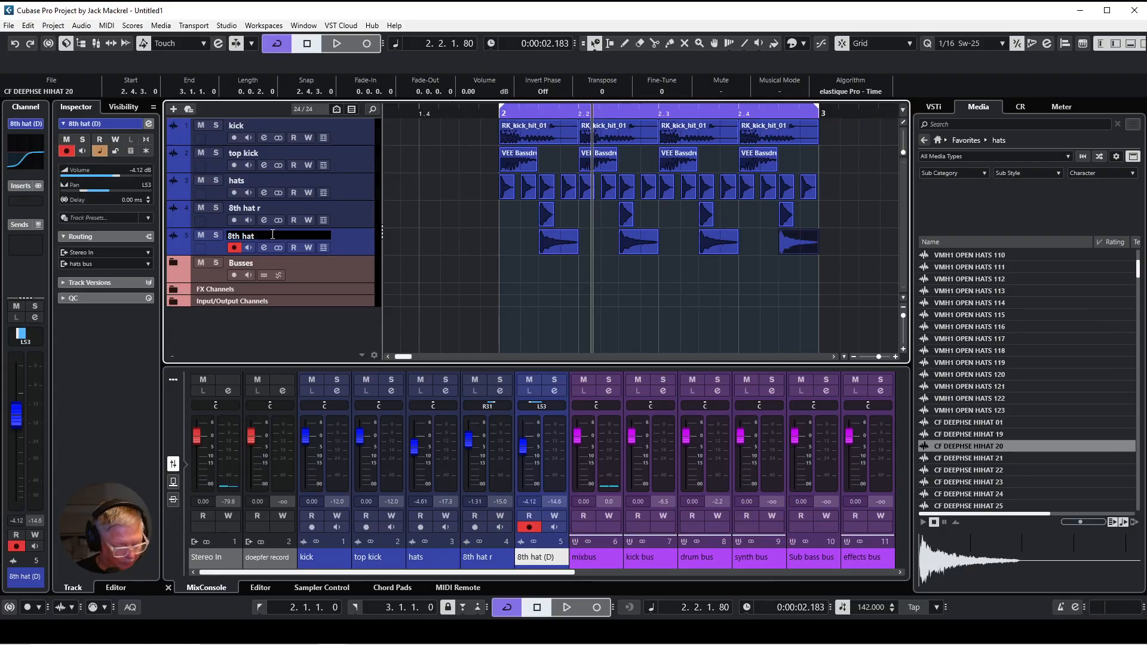
pyautogui.write('l')
pyautogui.press('Return')
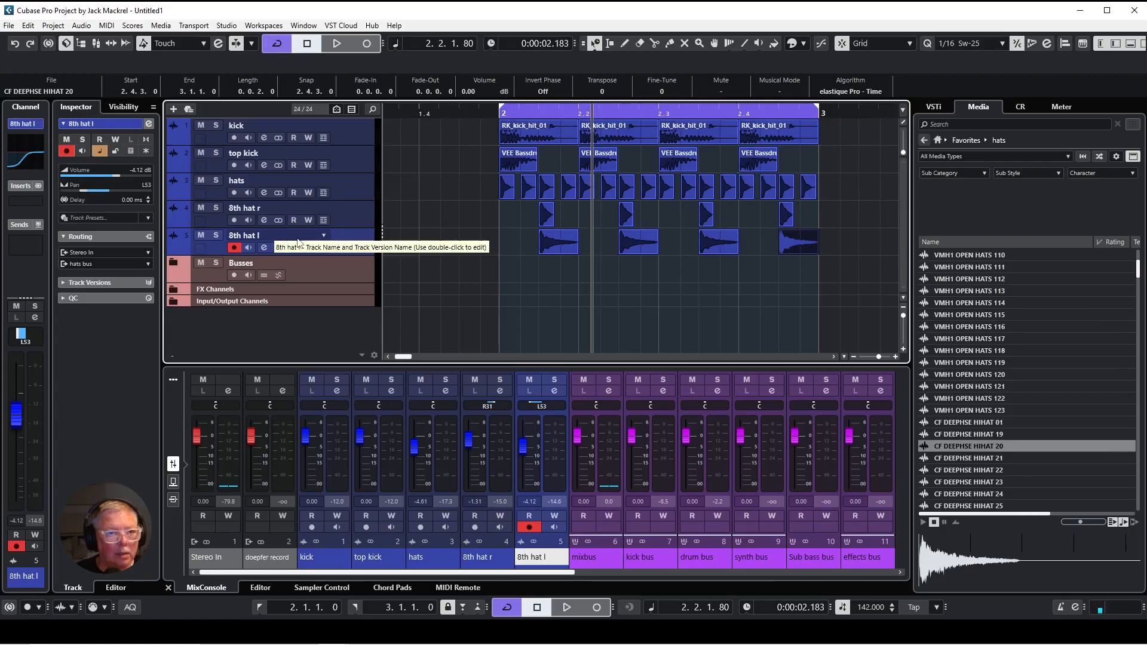
# Step: Add one stereo audio track named c clap with its output routed to the clps and snares group
pyautogui.rightClick(359, 249)
pyautogui.moveTo(396, 255)
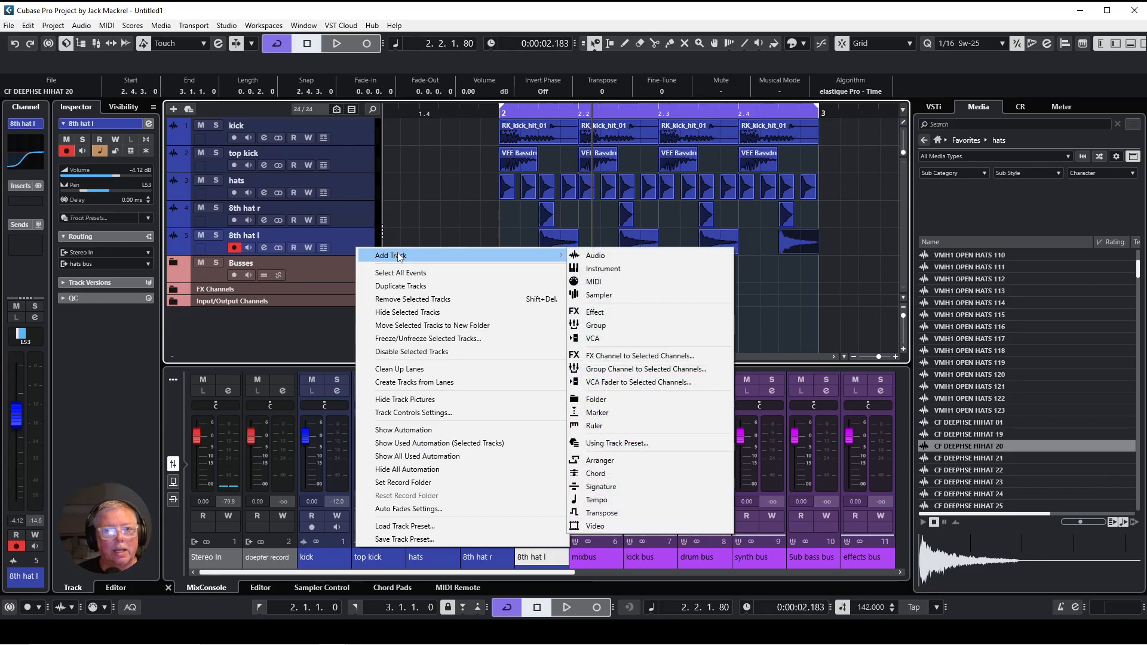
pyautogui.click(592, 255)
pyautogui.click(667, 335)
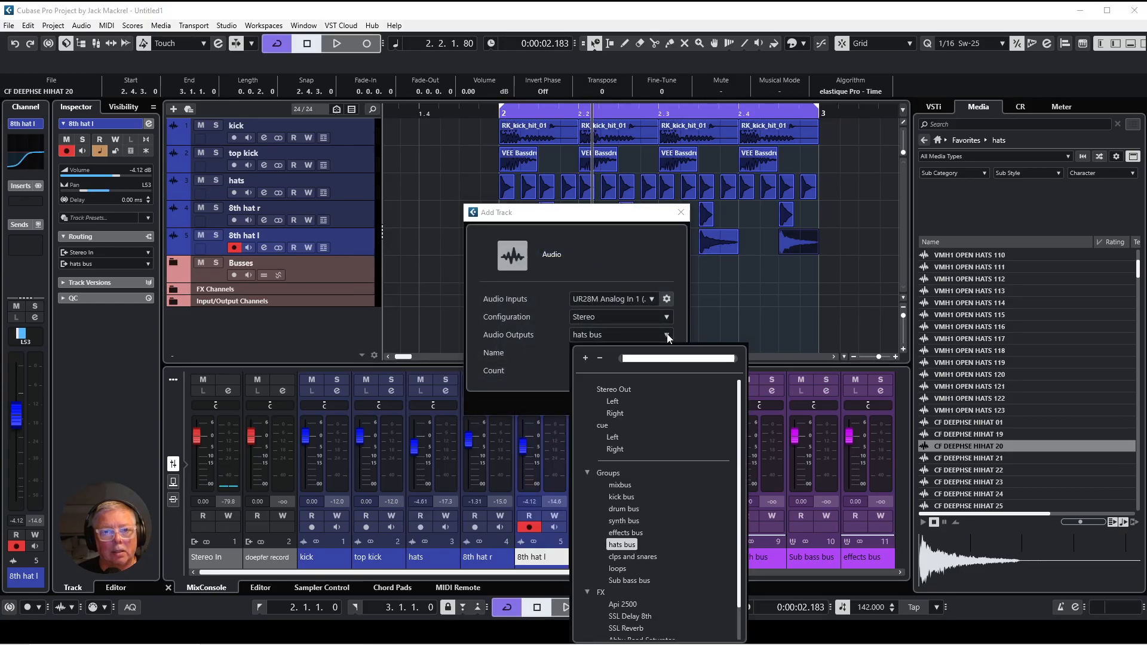
pyautogui.click(676, 561)
pyautogui.click(613, 354)
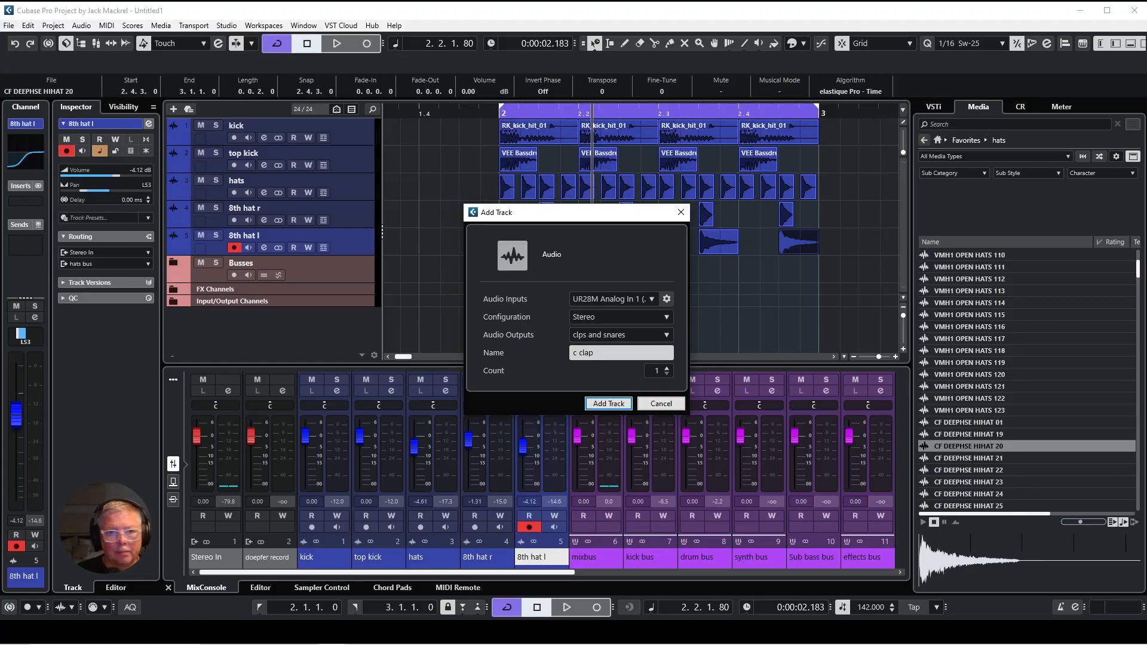
pyautogui.press('Return')
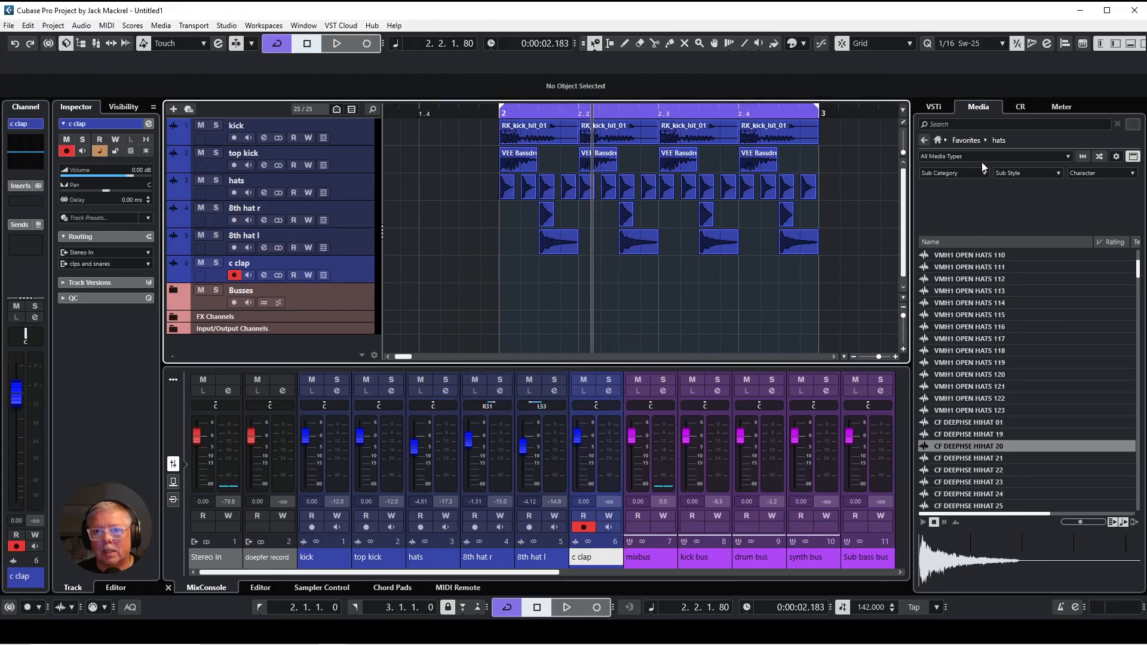
# Step: Open the VMH1 Claps & Snares folder from the media favorites
pyautogui.click(960, 142)
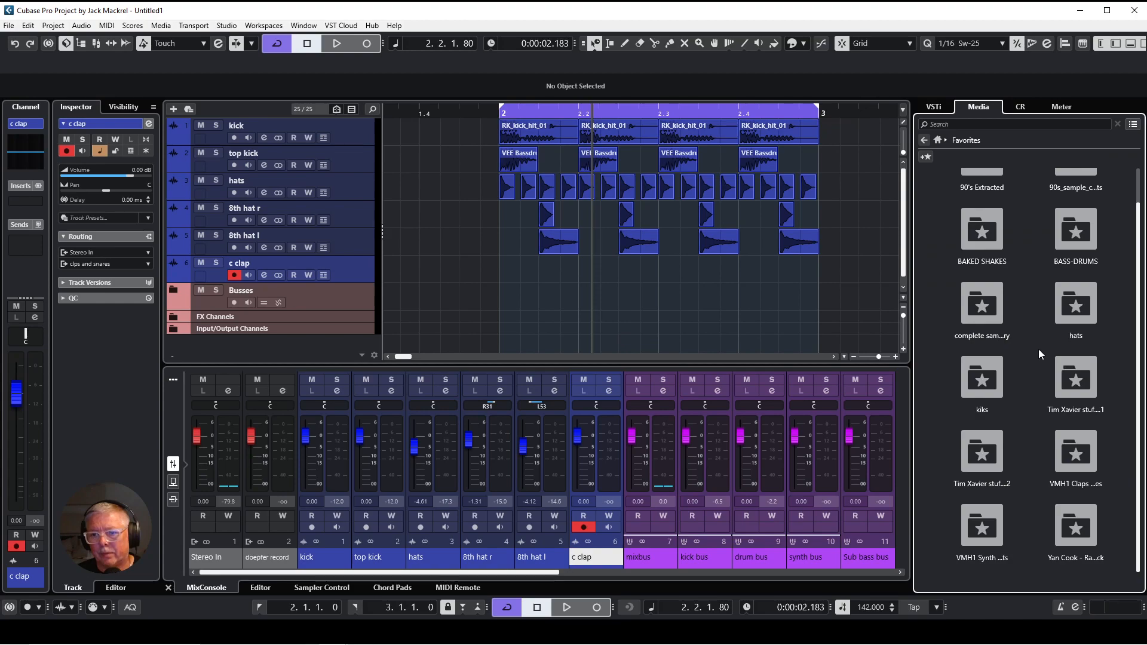
pyautogui.scroll(1, 1039, 349)
pyautogui.scroll(-1, 1039, 349)
pyautogui.scroll(1, 1039, 354)
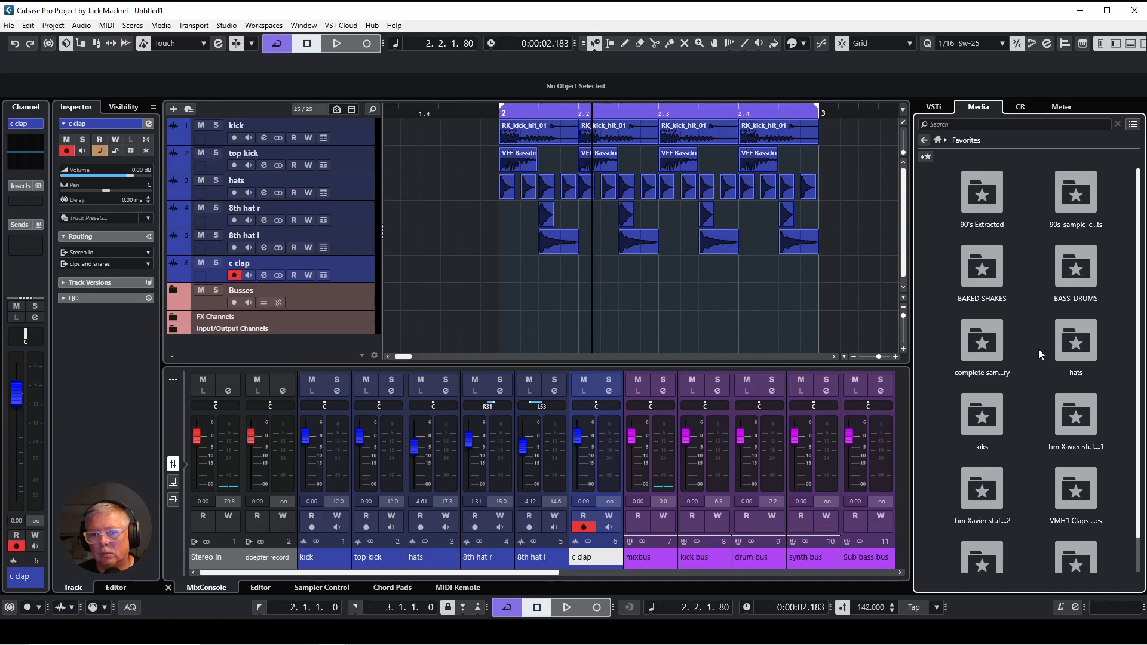
pyautogui.doubleClick(1078, 493)
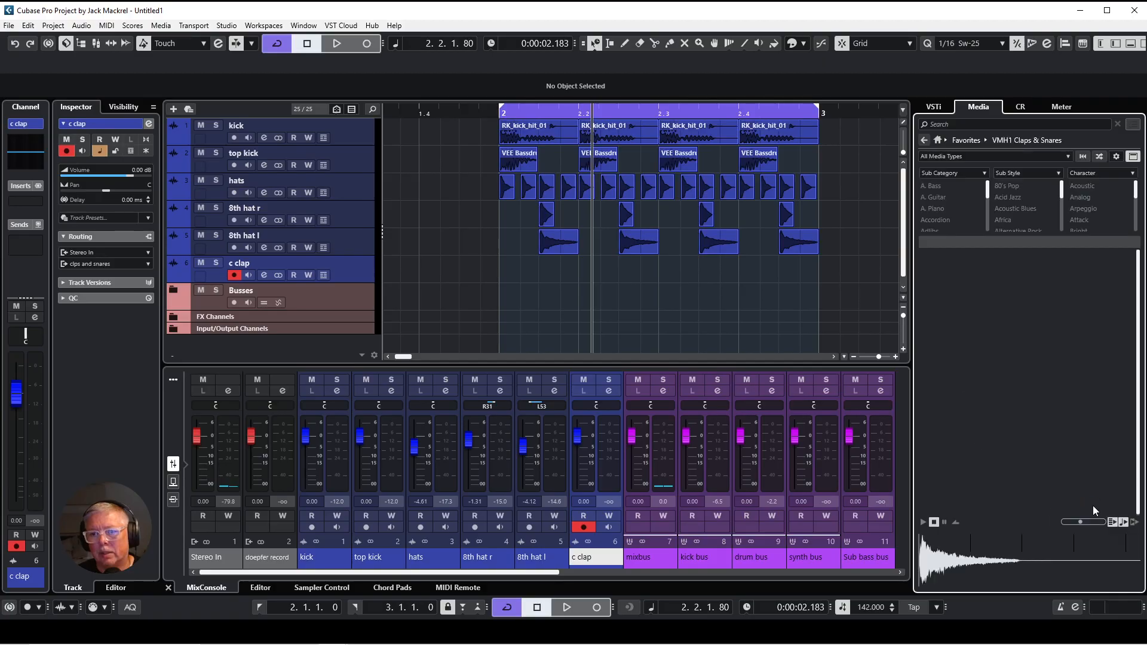
# Step: Audition Claps & Snares samples 002 to 008 and place sample 008 on the c clap track at beats 2.2 and 2.4
pyautogui.click(999, 267)
pyautogui.click(1007, 279)
pyautogui.click(1016, 291)
pyautogui.click(1012, 304)
pyautogui.click(1013, 315)
pyautogui.click(1015, 327)
pyautogui.click(1015, 339)
pyautogui.moveTo(1007, 342); pyautogui.dragTo(721, 278)
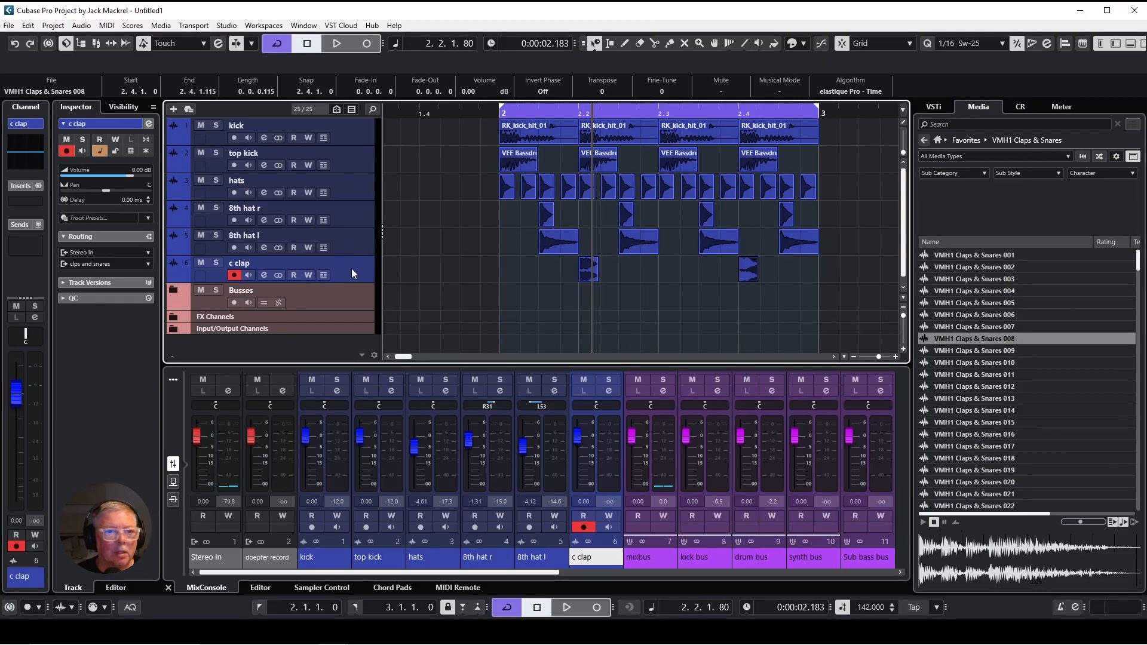
# Step: Cut the c clap channel's low EQ band by 20.7 dB at 61.8 Hz, set its fader to -3.22 dB and play the loop briefly
pyautogui.click(264, 275)
pyautogui.doubleClick(400, 428)
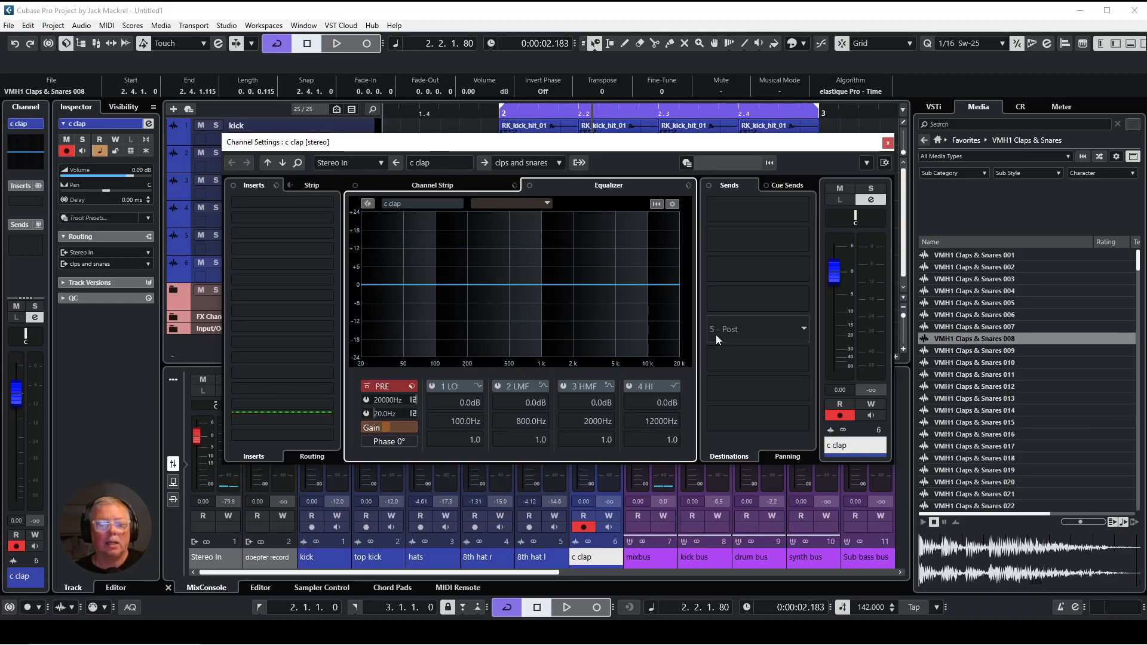
pyautogui.moveTo(439, 296); pyautogui.dragTo(413, 347)
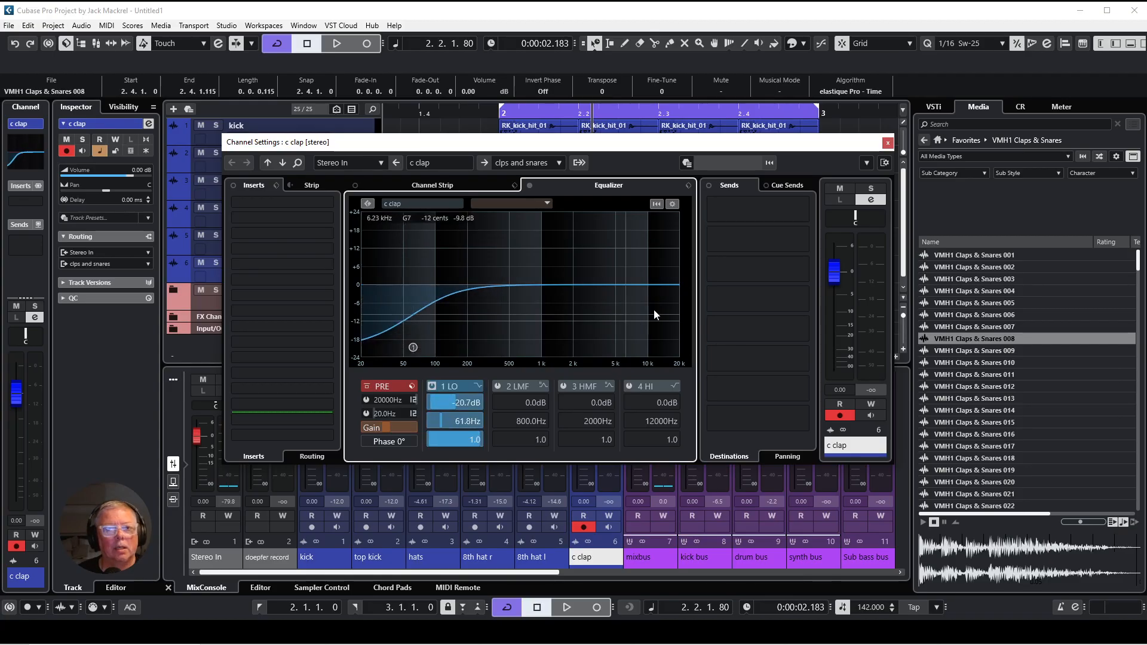
pyautogui.moveTo(842, 277)
pyautogui.mouseDown()
pyautogui.moveTo(843, 382)
pyautogui.moveTo(839, 277)
pyautogui.moveTo(836, 289)
pyautogui.mouseUp()
pyautogui.press('space')
pyautogui.click(888, 142)
pyautogui.press('space')
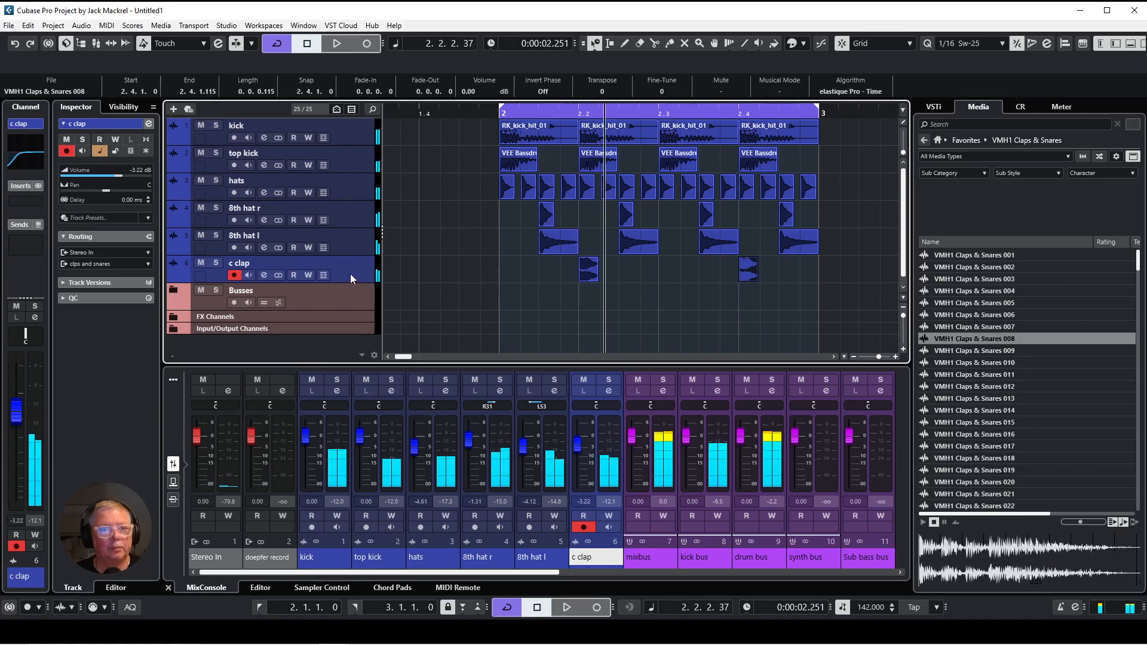
# Step: Duplicate the c clap track and delete the copied clap events from the duplicate
pyautogui.rightClick(350, 274)
pyautogui.click(408, 314)
pyautogui.moveTo(771, 298); pyautogui.dragTo(498, 319)
pyautogui.click(612, 320)
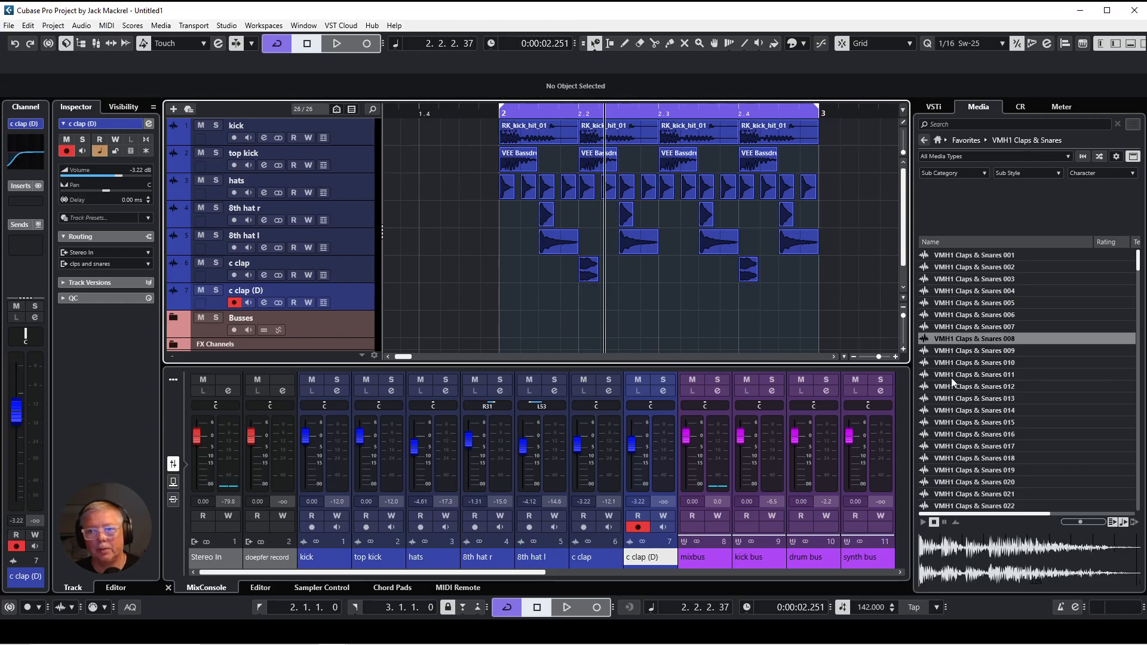
# Step: Audition Claps & Snares samples 010 to 018 and place sample 017 on the duplicated clap track at beats 2.2 and 2.4
pyautogui.click(1019, 361)
pyautogui.click(1017, 375)
pyautogui.click(1019, 386)
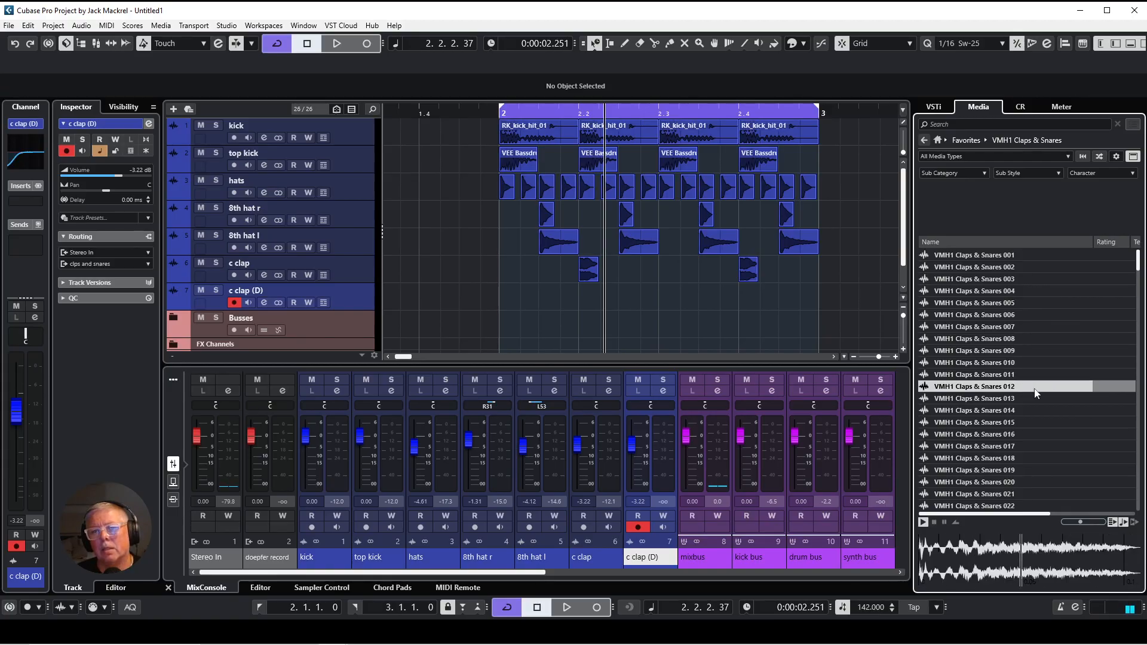
pyautogui.click(1022, 399)
pyautogui.click(1024, 408)
pyautogui.click(1030, 423)
pyautogui.click(1028, 434)
pyautogui.click(1028, 445)
pyautogui.click(1045, 460)
pyautogui.click(1041, 449)
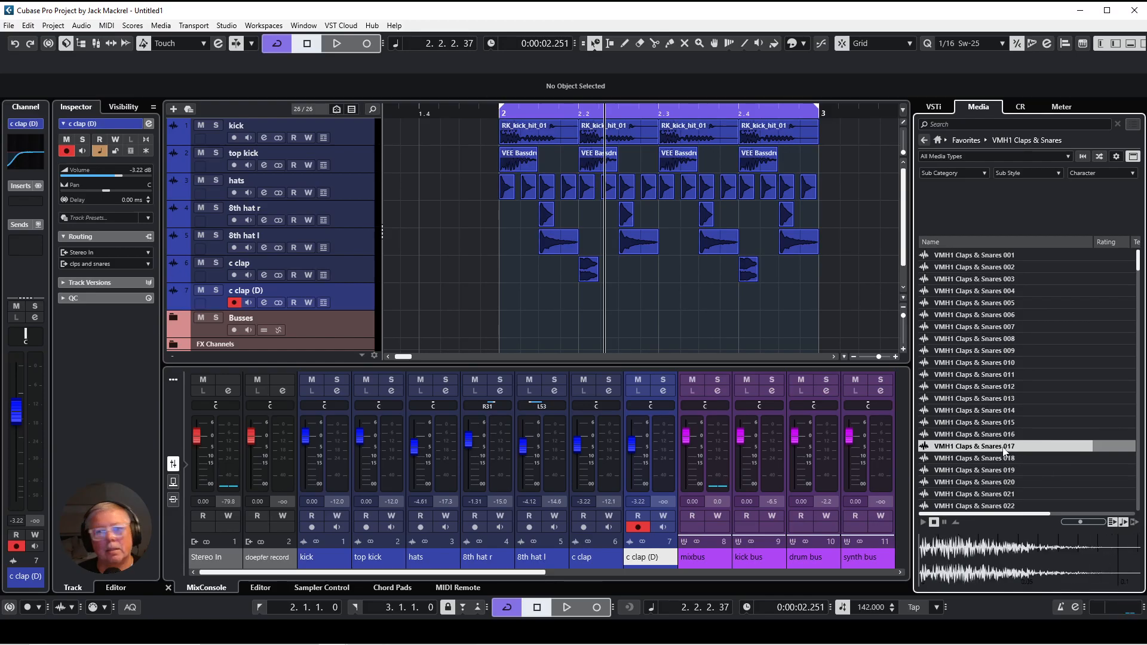
pyautogui.moveTo(584, 306); pyautogui.dragTo(725, 311)
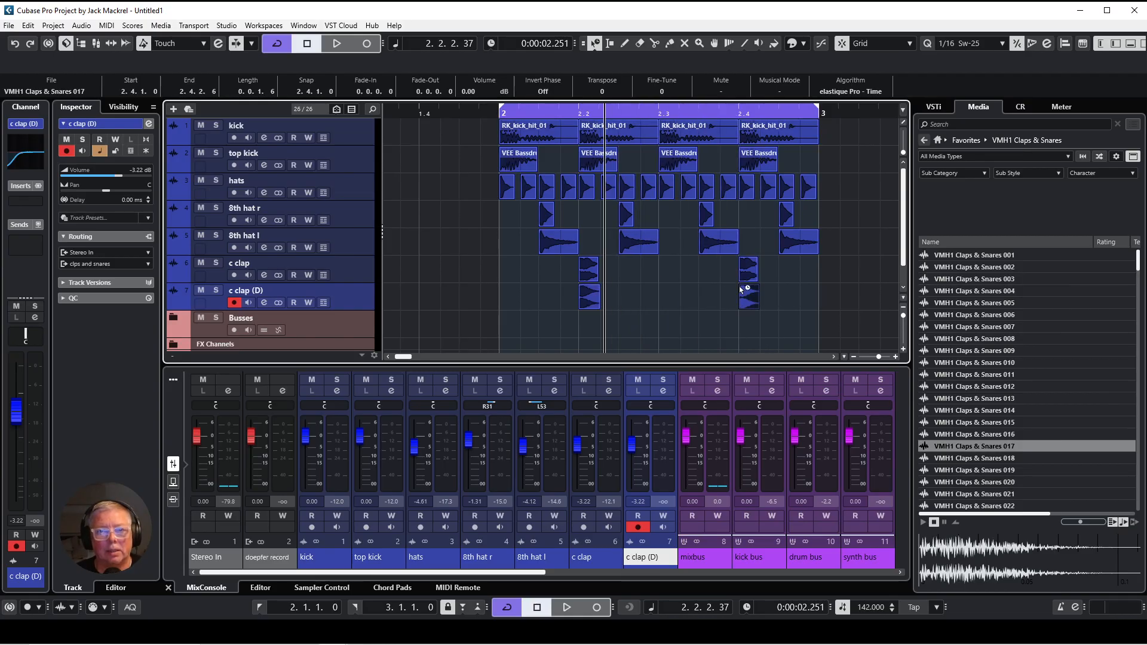
# Step: Pan the duplicated clap channel to R55 and set its fader to -4.28 dB while playing the loop, then stop playback
pyautogui.click(264, 303)
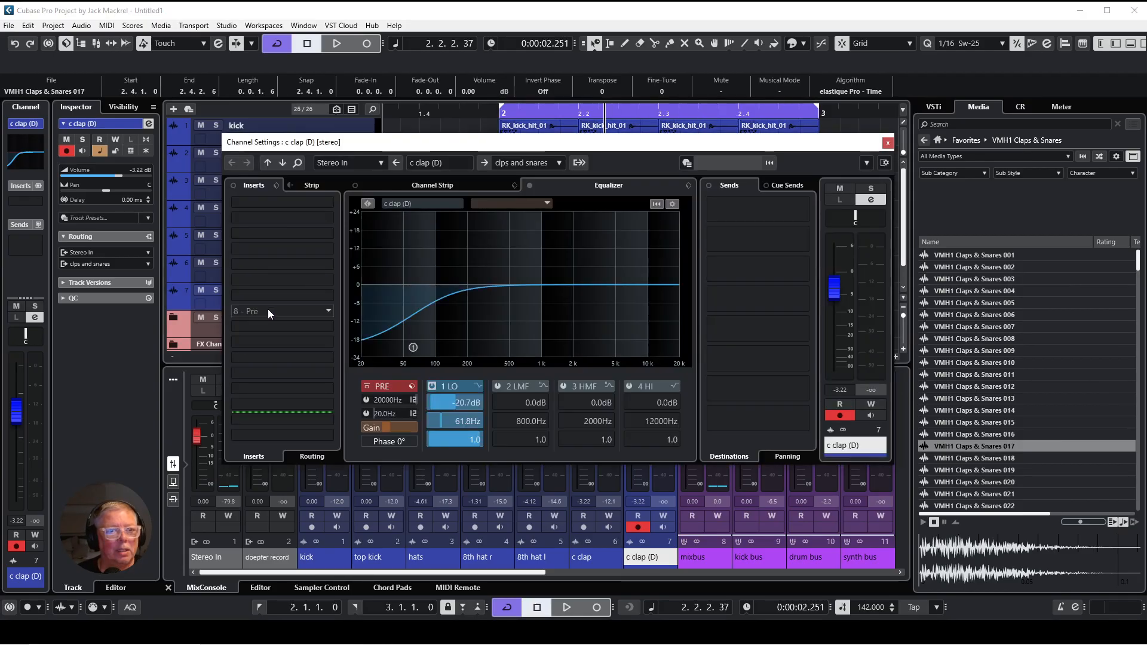
pyautogui.moveTo(847, 216); pyautogui.dragTo(878, 217)
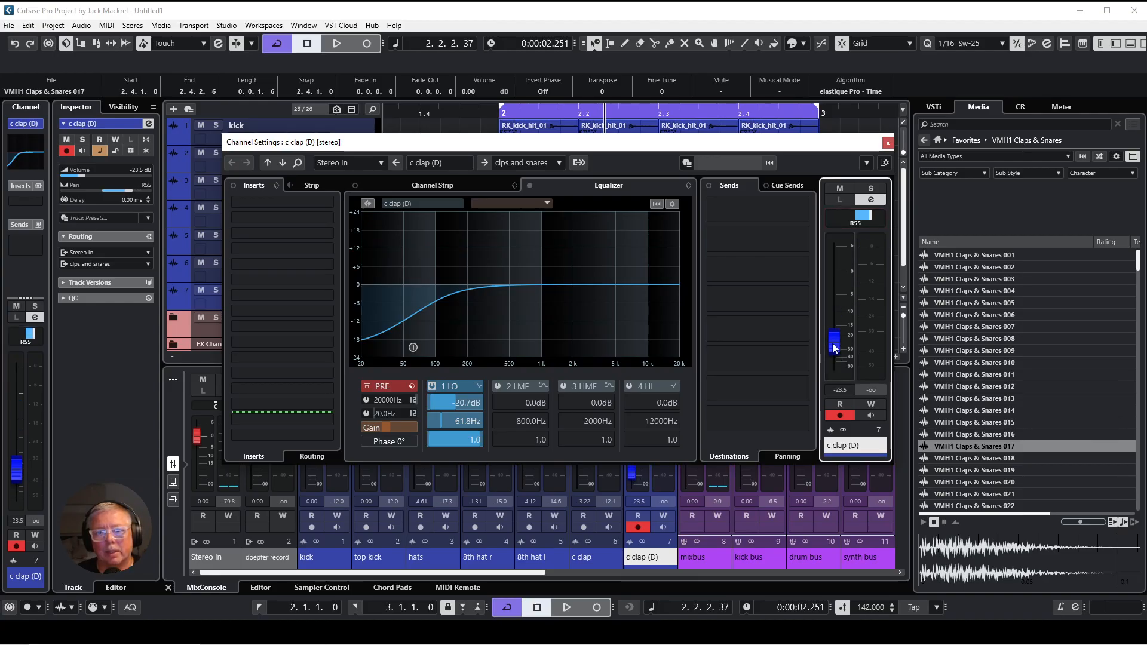
pyautogui.press('space')
pyautogui.moveTo(831, 346); pyautogui.dragTo(835, 300)
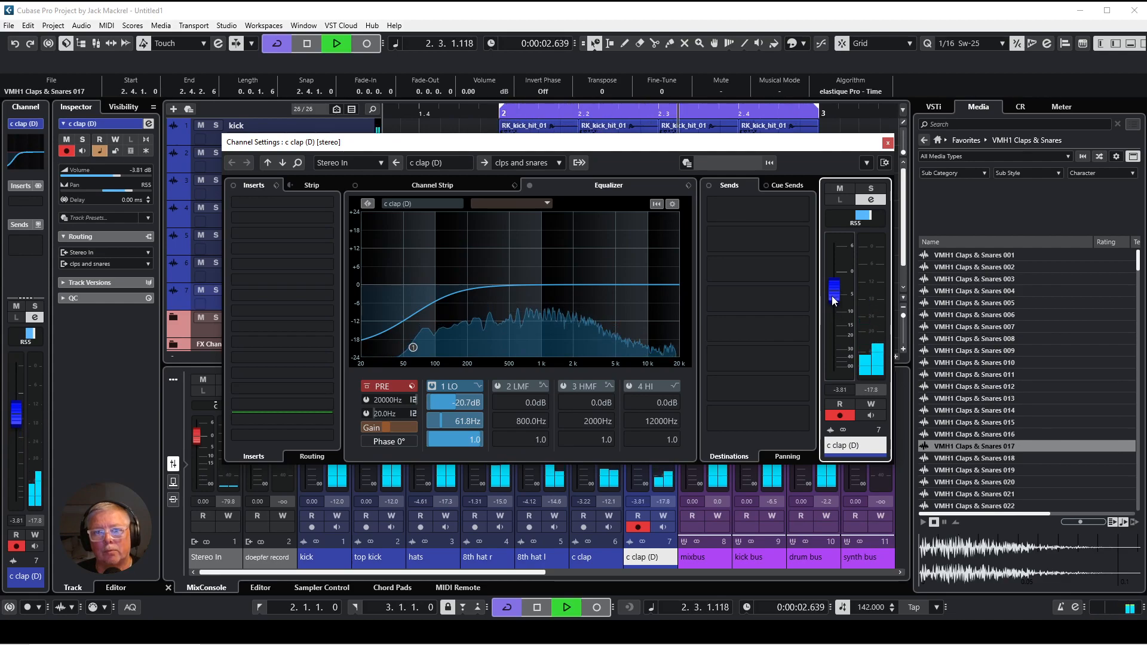
pyautogui.moveTo(832, 299); pyautogui.dragTo(832, 301)
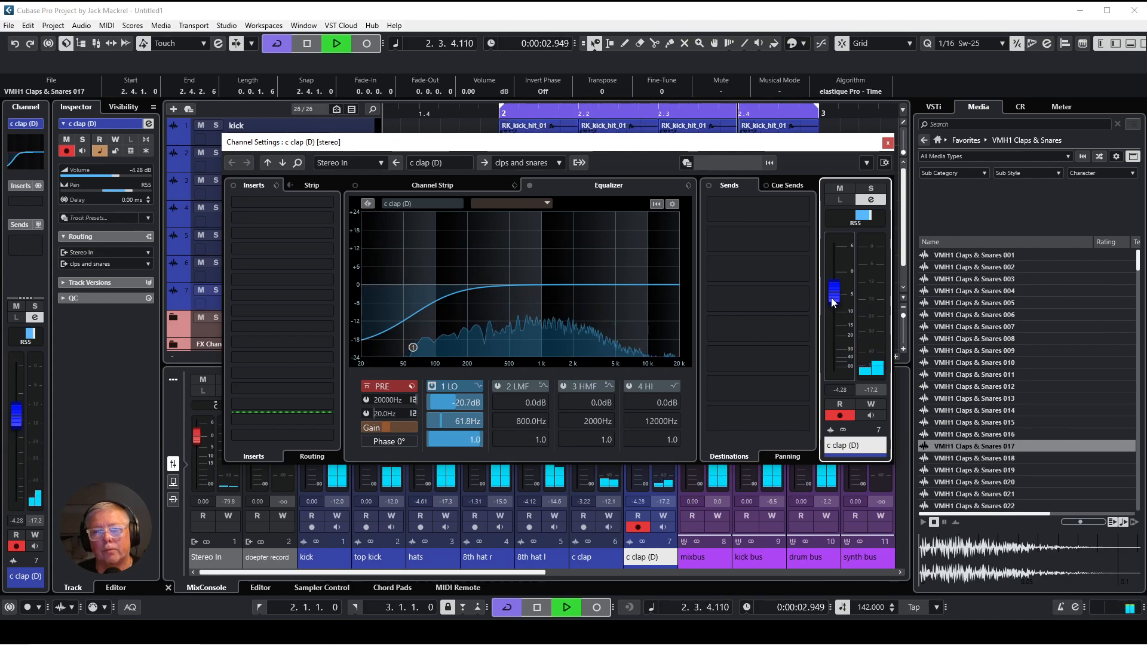
pyautogui.click(888, 143)
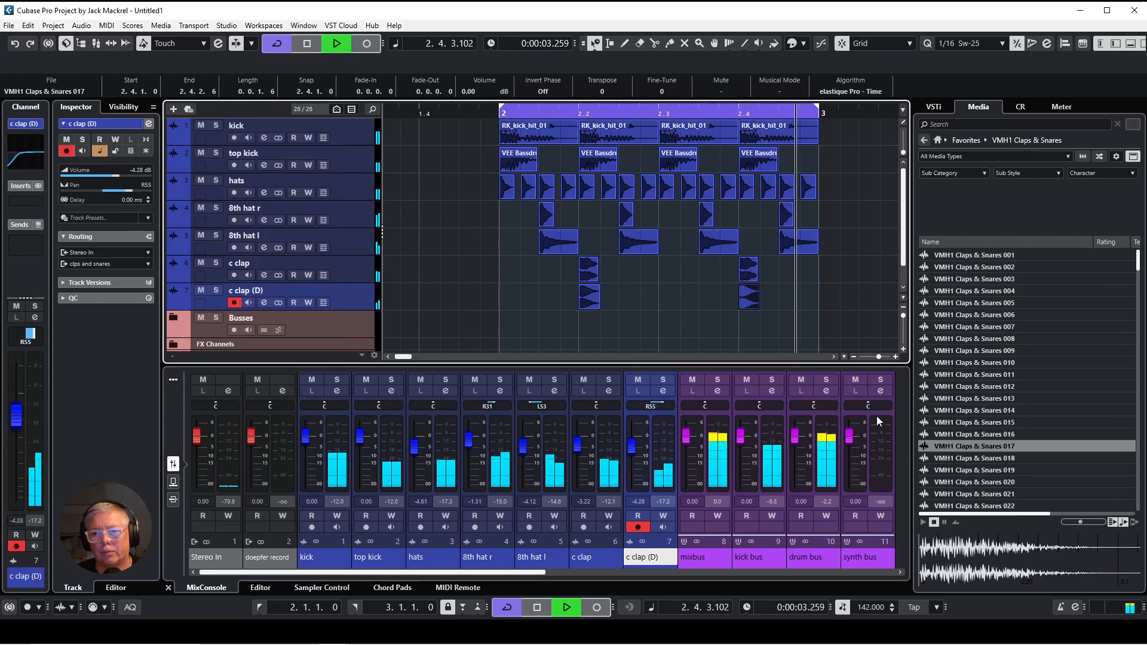
pyautogui.press('space')
# Step: Duplicate the right-panned clap track and delete the copied events from the new third clap track
pyautogui.rightClick(363, 300)
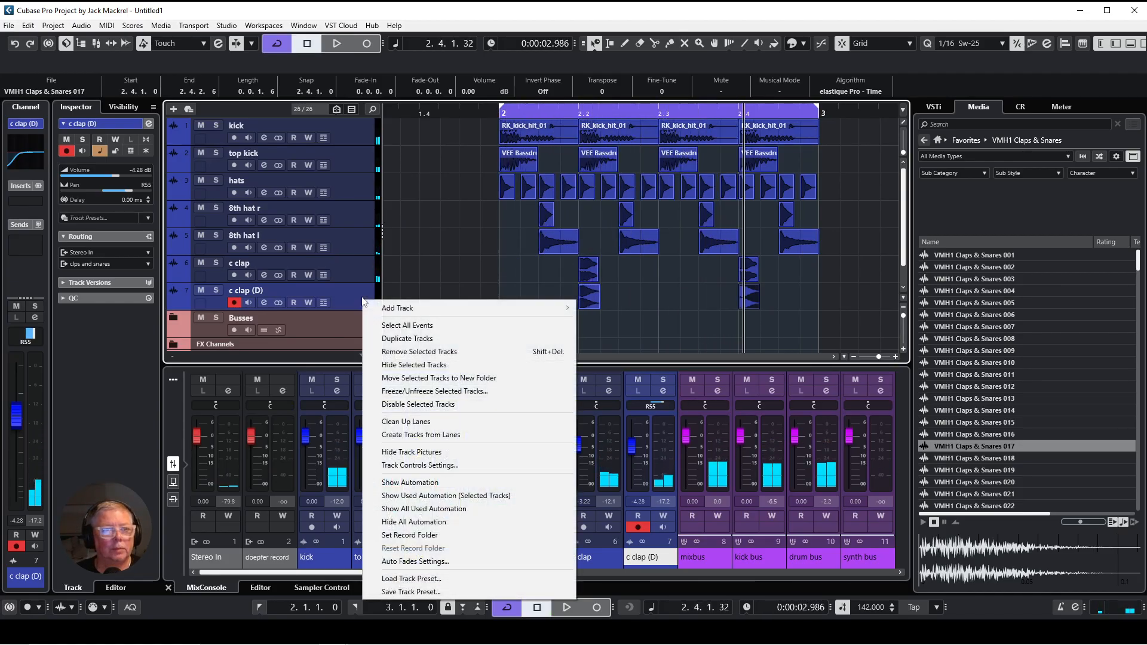
pyautogui.click(407, 338)
pyautogui.moveTo(792, 326); pyautogui.dragTo(577, 349)
pyautogui.click(624, 345)
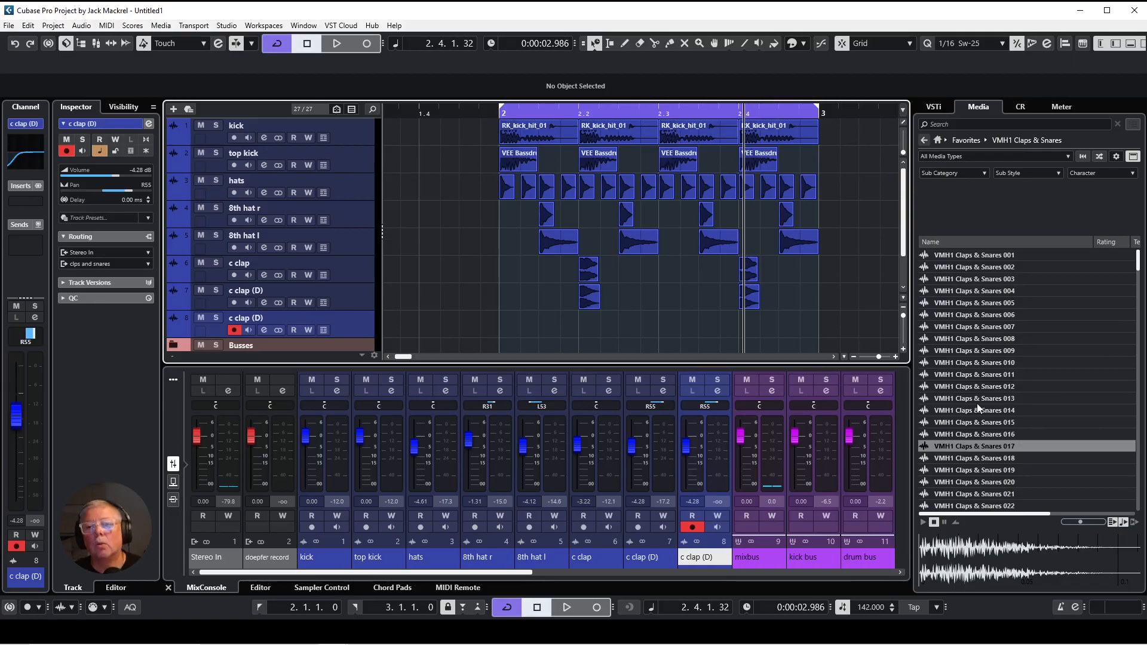
# Step: Audition Claps & Snares samples 018 to 022 and place sample 022 on the third clap track at beats 2.2 and 2.4
pyautogui.click(981, 460)
pyautogui.click(1013, 470)
pyautogui.click(1017, 482)
pyautogui.click(1026, 494)
pyautogui.scroll(-3, 1041, 446)
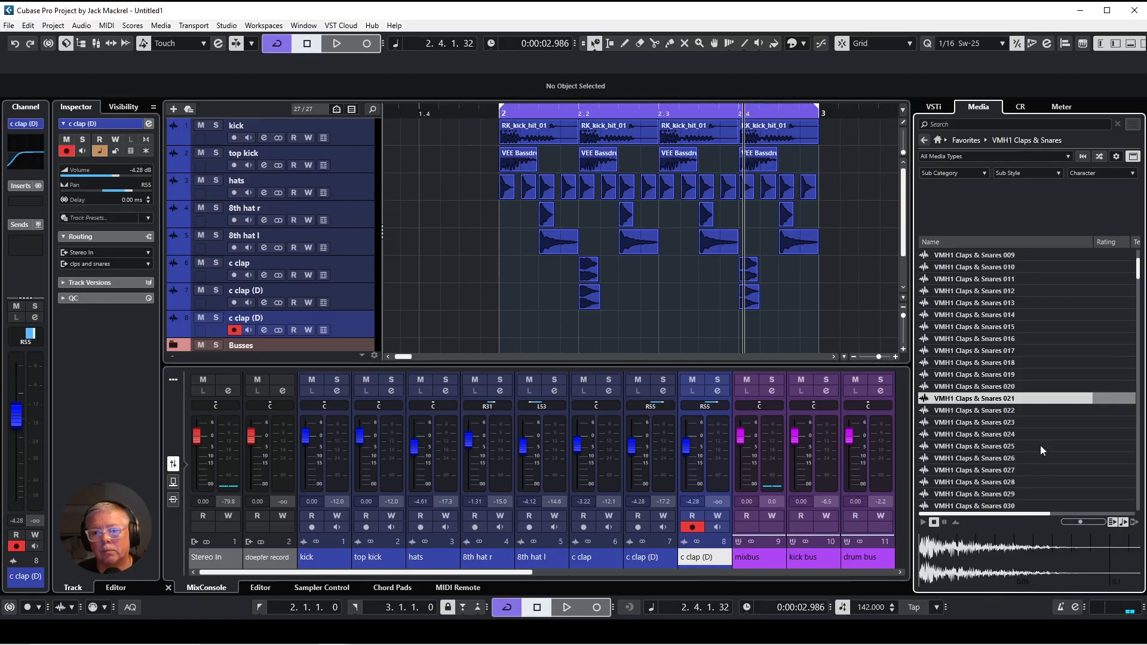
pyautogui.click(1013, 413)
pyautogui.moveTo(890, 376); pyautogui.dragTo(750, 327)
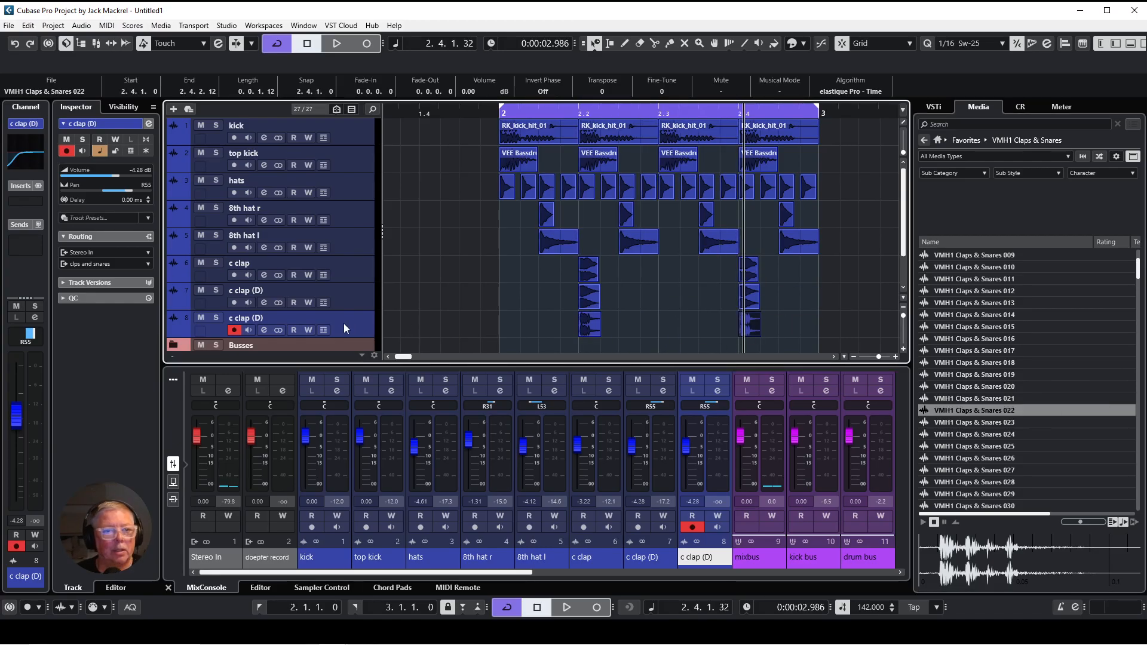
# Step: Pan the third clap channel to L55, set its fader to 0.89 dB and play the loop
pyautogui.click(264, 331)
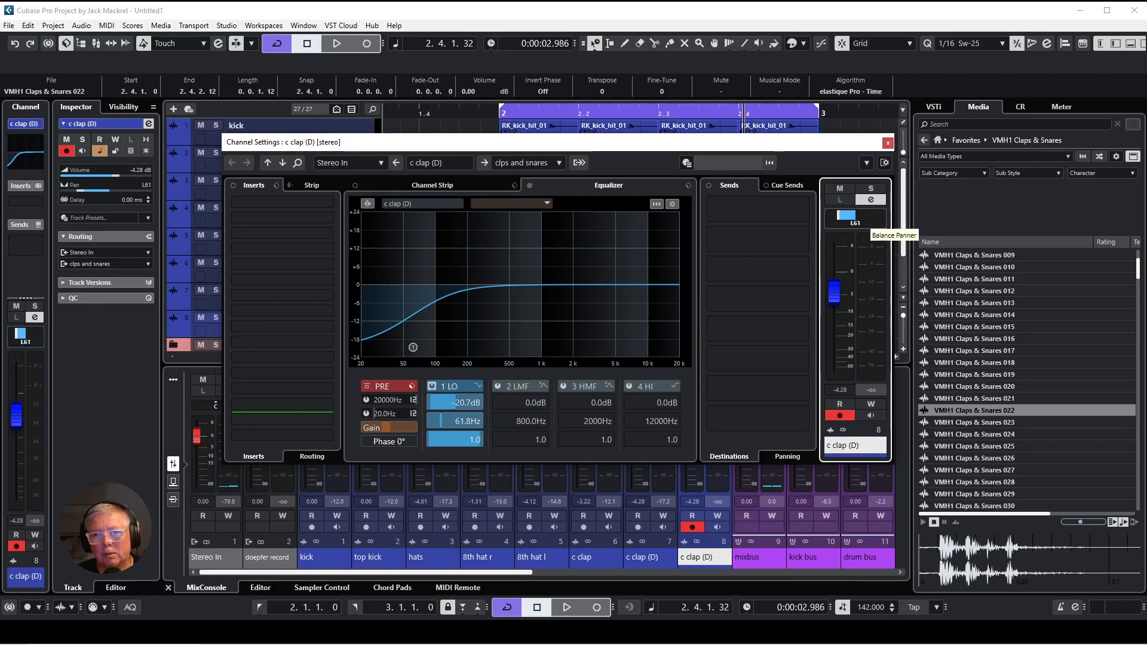
pyautogui.moveTo(832, 301); pyautogui.dragTo(823, 279)
pyautogui.press('space')
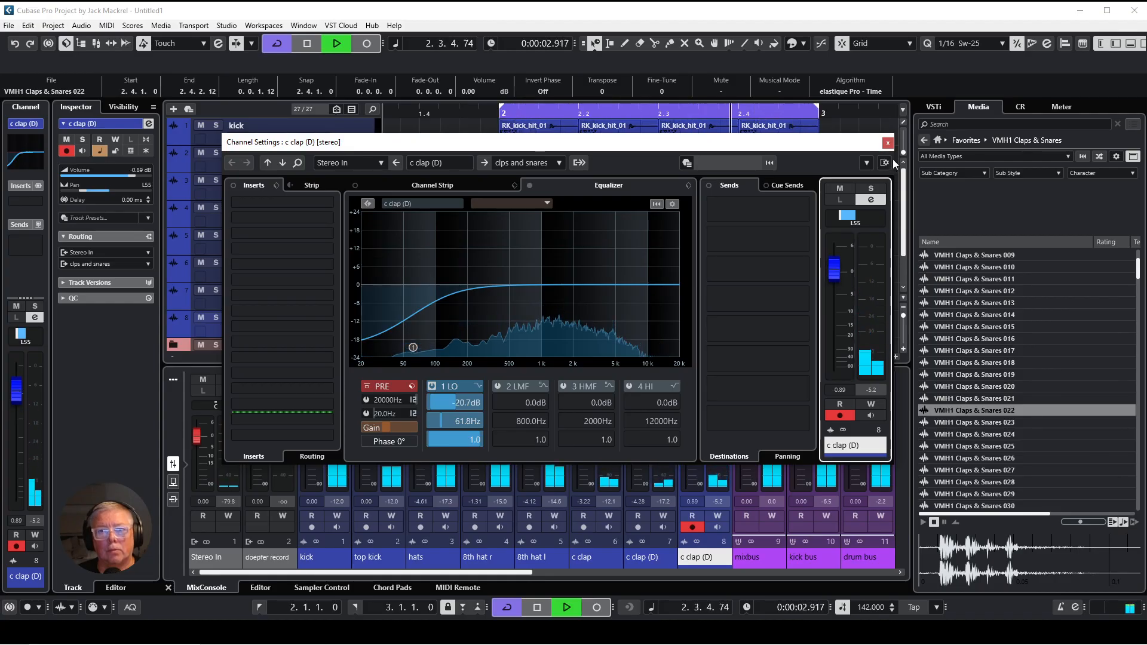
pyautogui.click(888, 143)
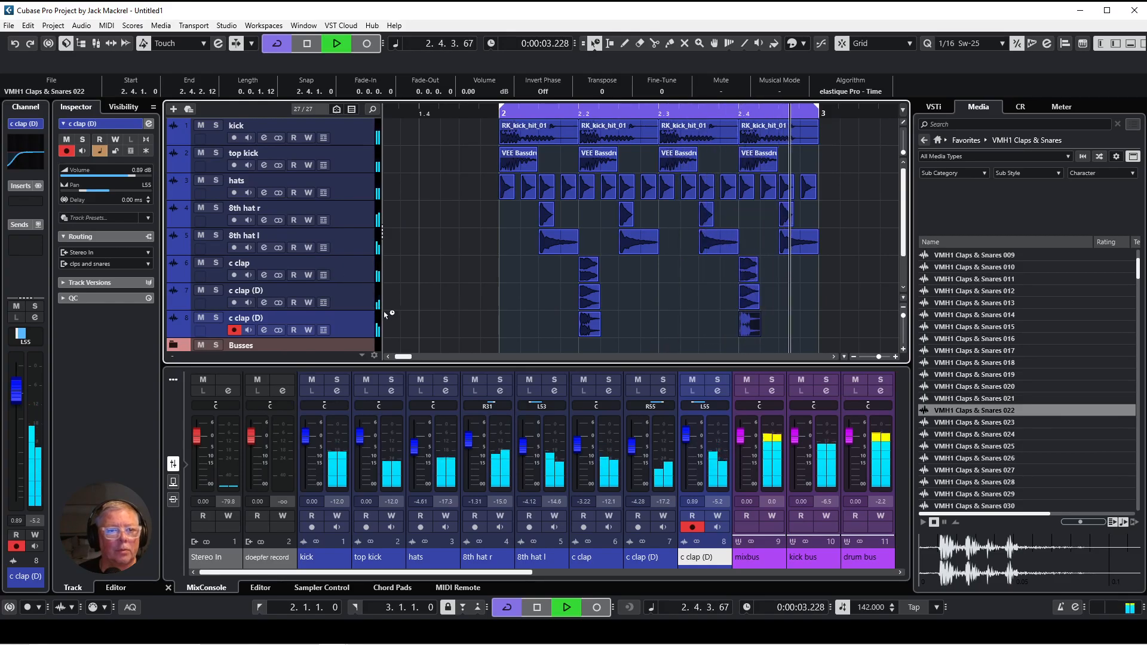
# Step: Lower the right-panned clap fader to -5.31 dB and the centre c clap fader to -3.92 dB during playback
pyautogui.click(358, 296)
pyautogui.moveTo(20, 425); pyautogui.dragTo(19, 434)
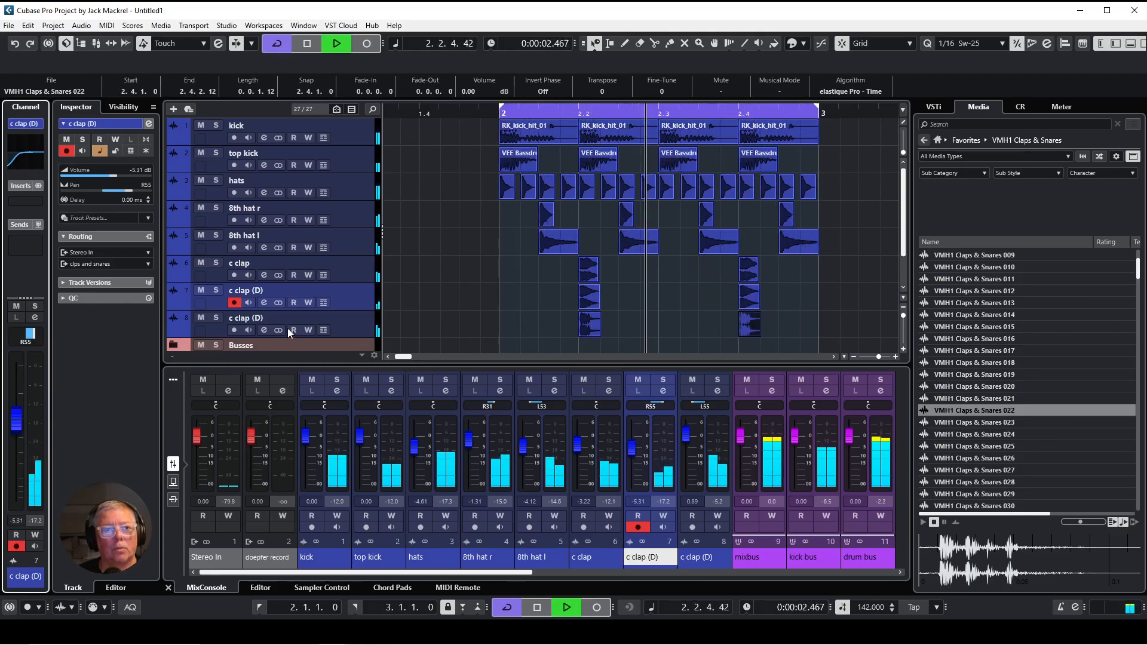
pyautogui.press('Up')
pyautogui.moveTo(20, 414); pyautogui.dragTo(20, 418)
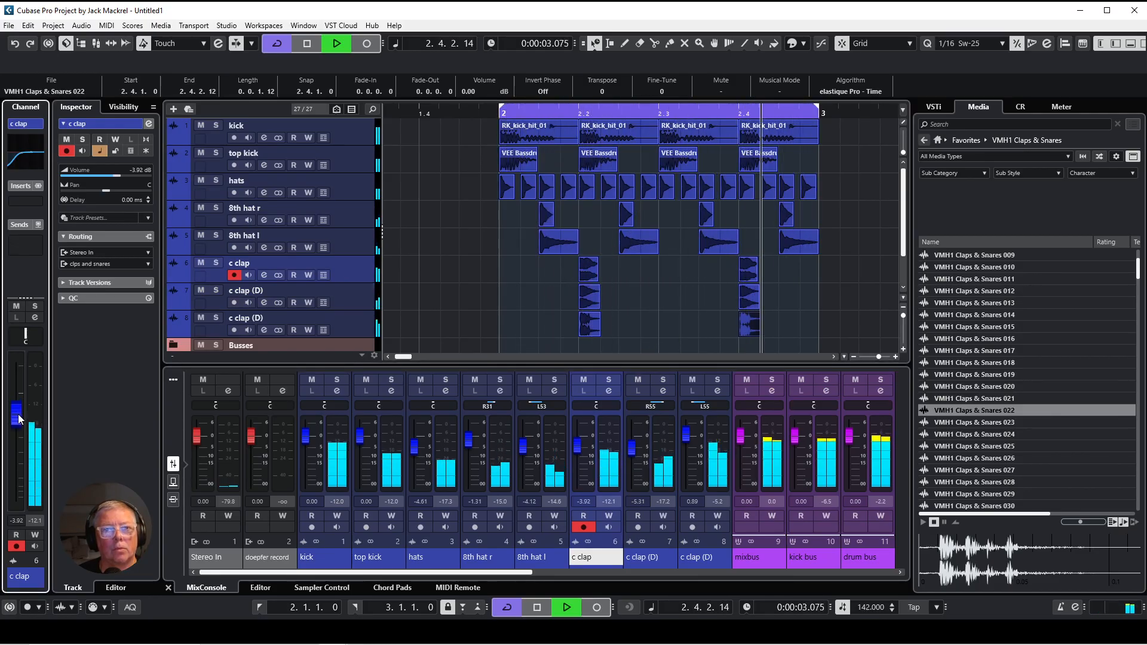
# Step: Stop playback and select the four audio events on the 8th hat l track
pyautogui.click(345, 280)
pyautogui.press('Up')
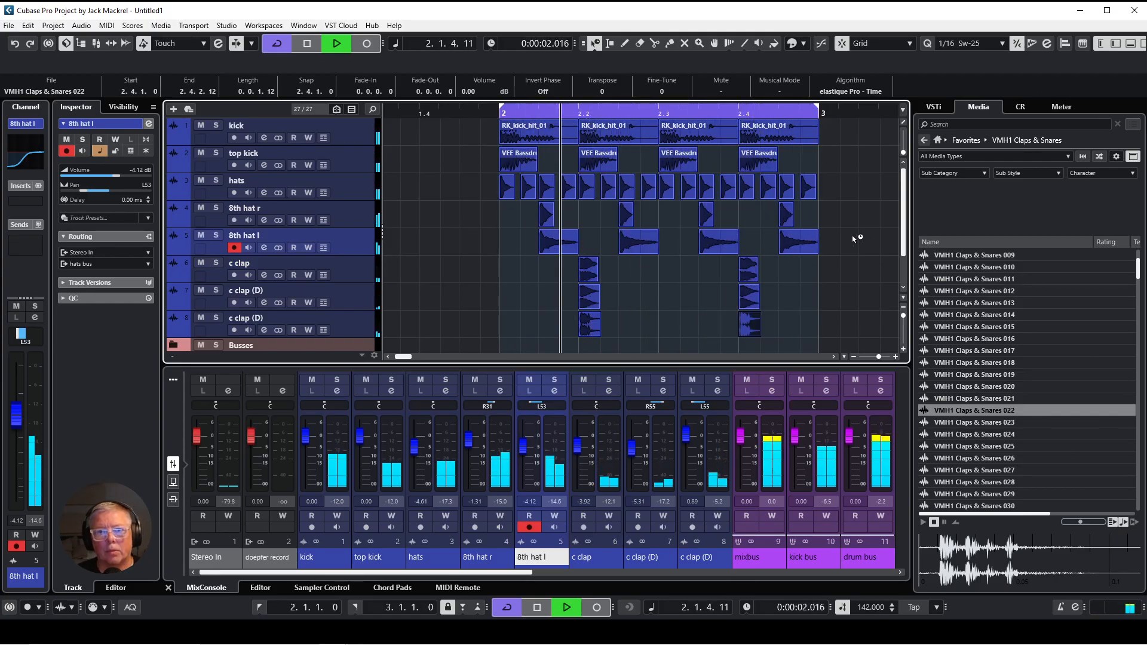
pyautogui.press('space')
pyautogui.moveTo(851, 238); pyautogui.dragTo(549, 249)
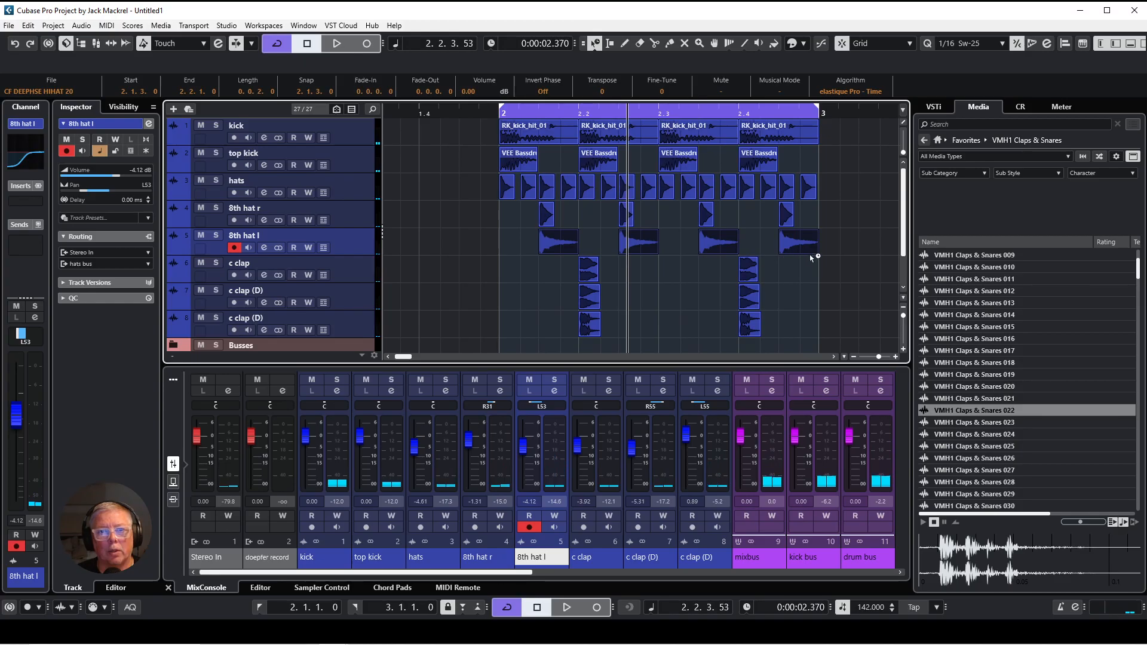
pyautogui.rightClick(845, 246)
pyautogui.click(901, 246)
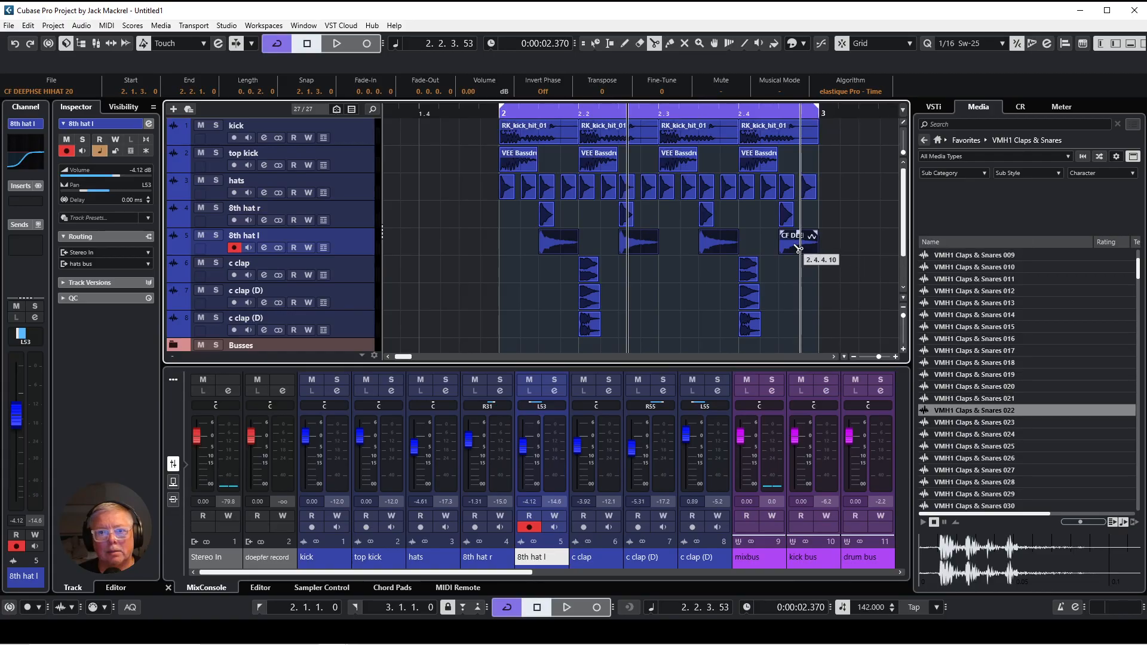
pyautogui.click(837, 245)
pyautogui.click(546, 242)
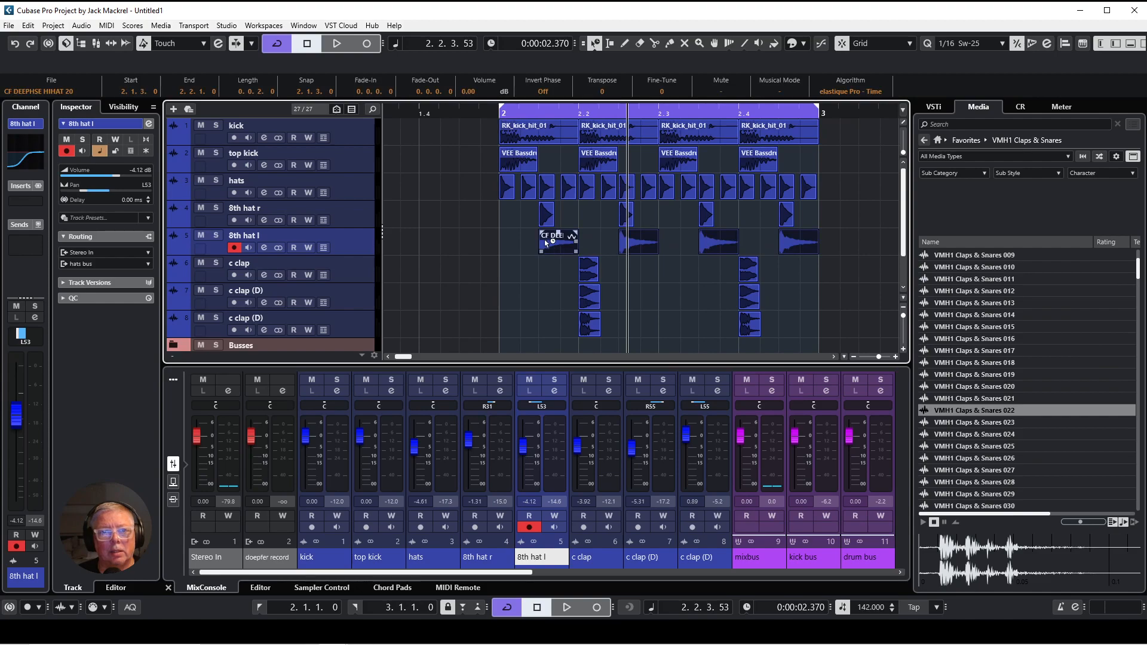
pyautogui.rightClick(599, 50)
pyautogui.click(595, 49)
pyautogui.click(606, 59)
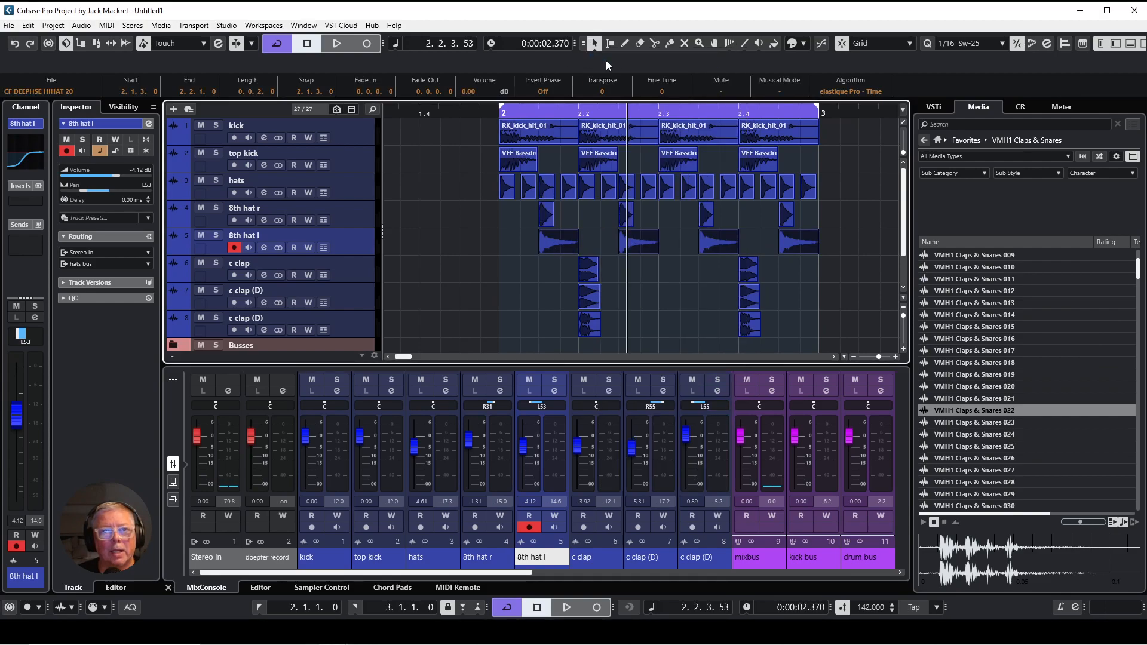
# Step: Trim the ends of all four 8th hat l events together to a length of 0.0.1.10 and play the loop
pyautogui.click(839, 238)
pyautogui.moveTo(839, 237); pyautogui.dragTo(547, 248)
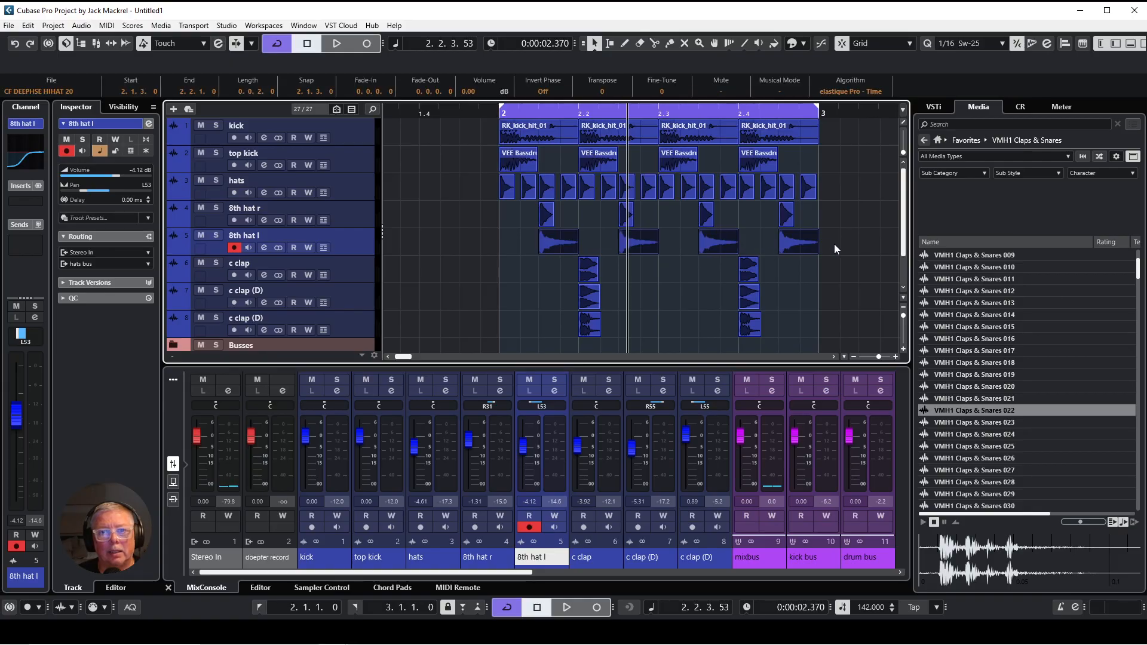
pyautogui.moveTo(815, 252); pyautogui.dragTo(802, 255)
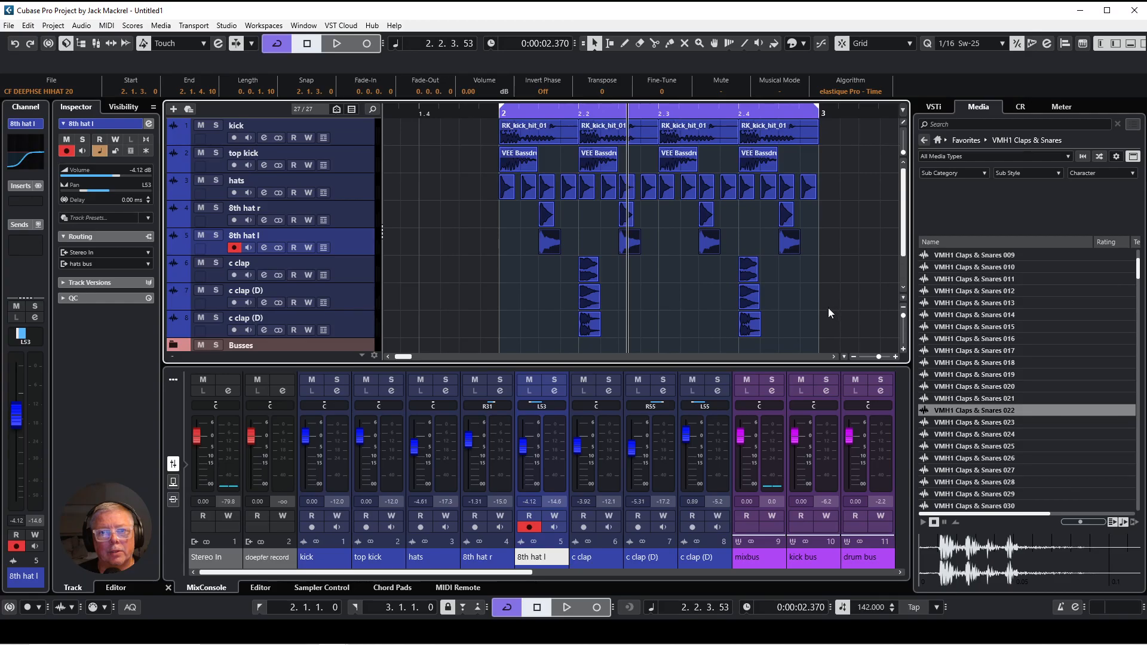
pyautogui.press('space')
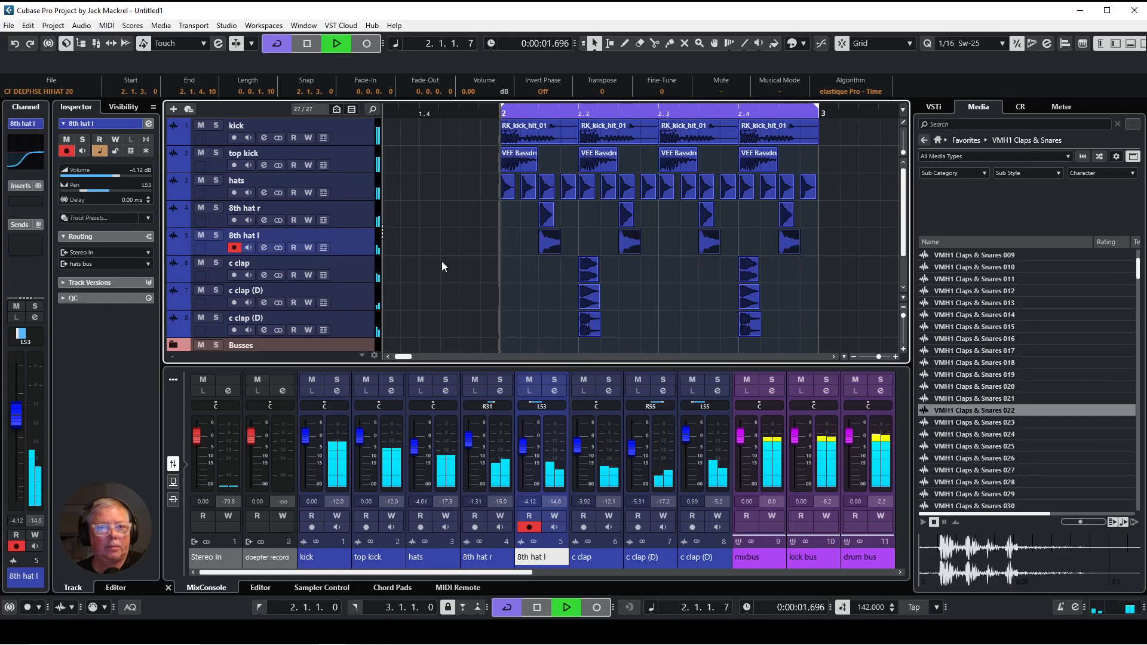
# Step: Add an active SSL Delay 8th send to the right-panned clap channel and set its level to -22.2 dB
pyautogui.click(362, 298)
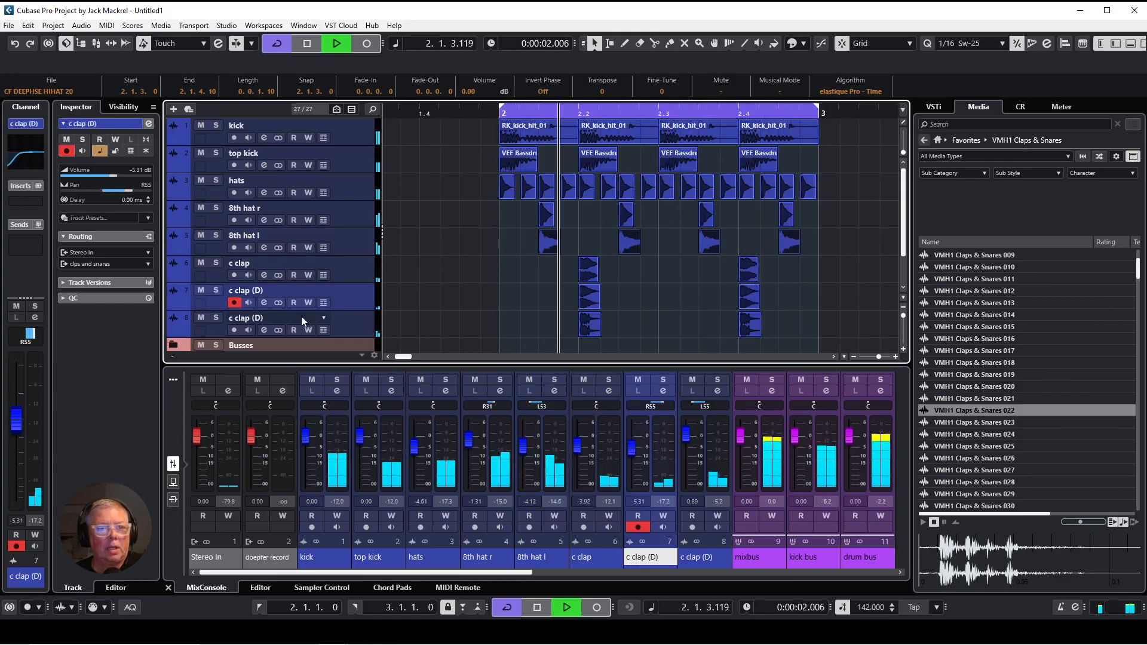
pyautogui.click(263, 303)
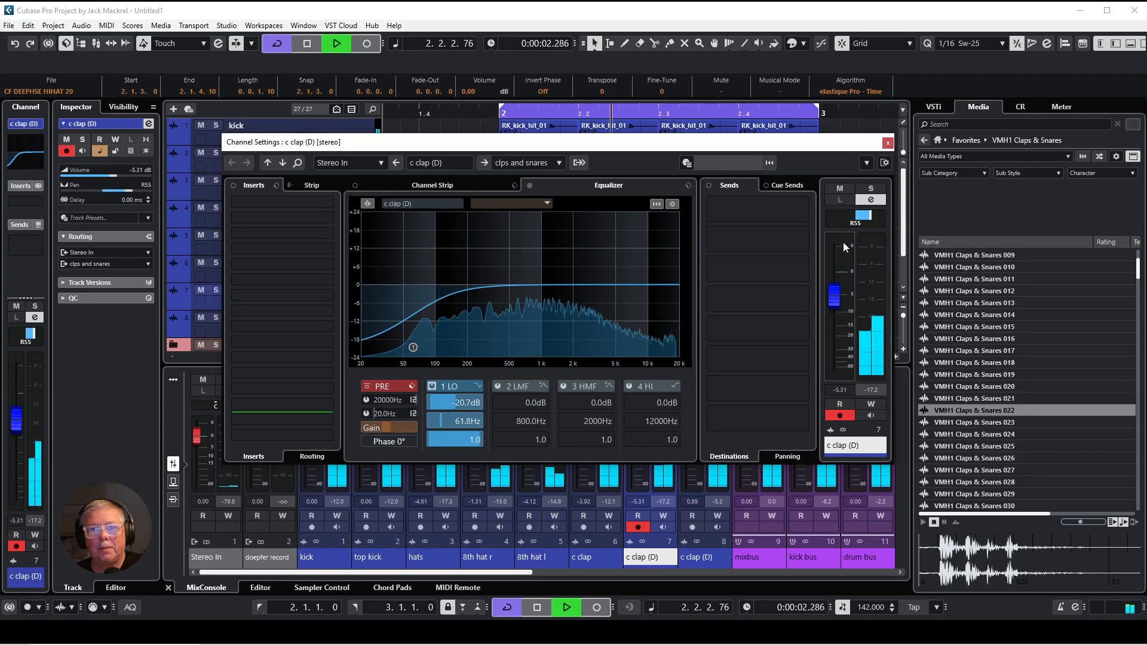
pyautogui.click(803, 213)
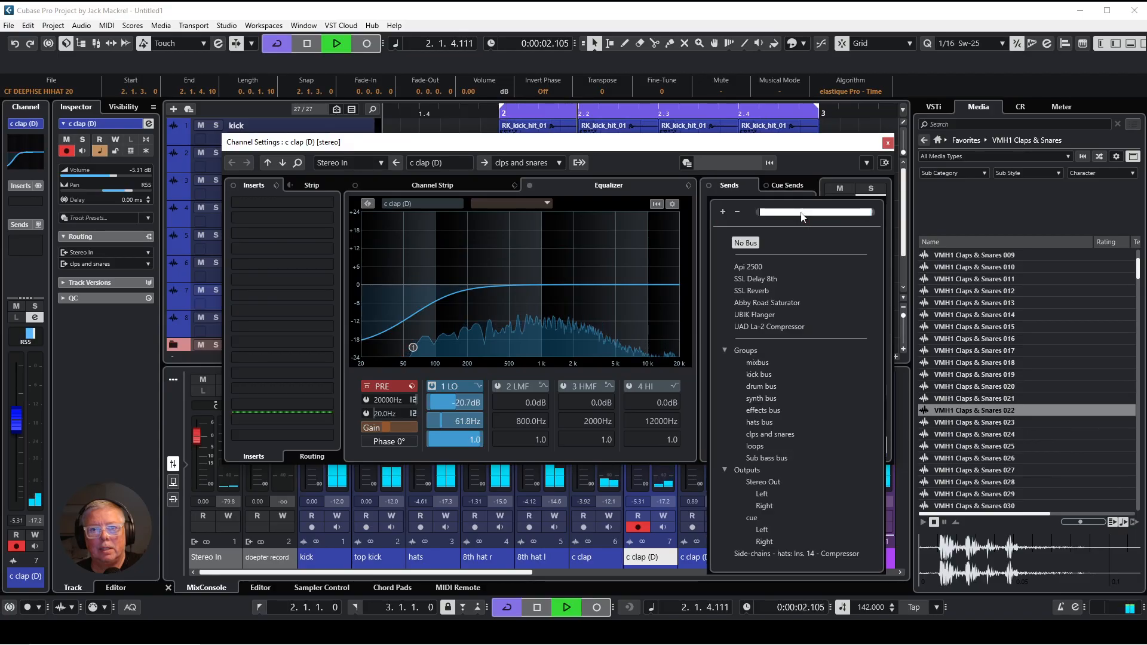
pyautogui.click(784, 278)
pyautogui.moveTo(777, 219); pyautogui.dragTo(683, 216)
pyautogui.click(711, 203)
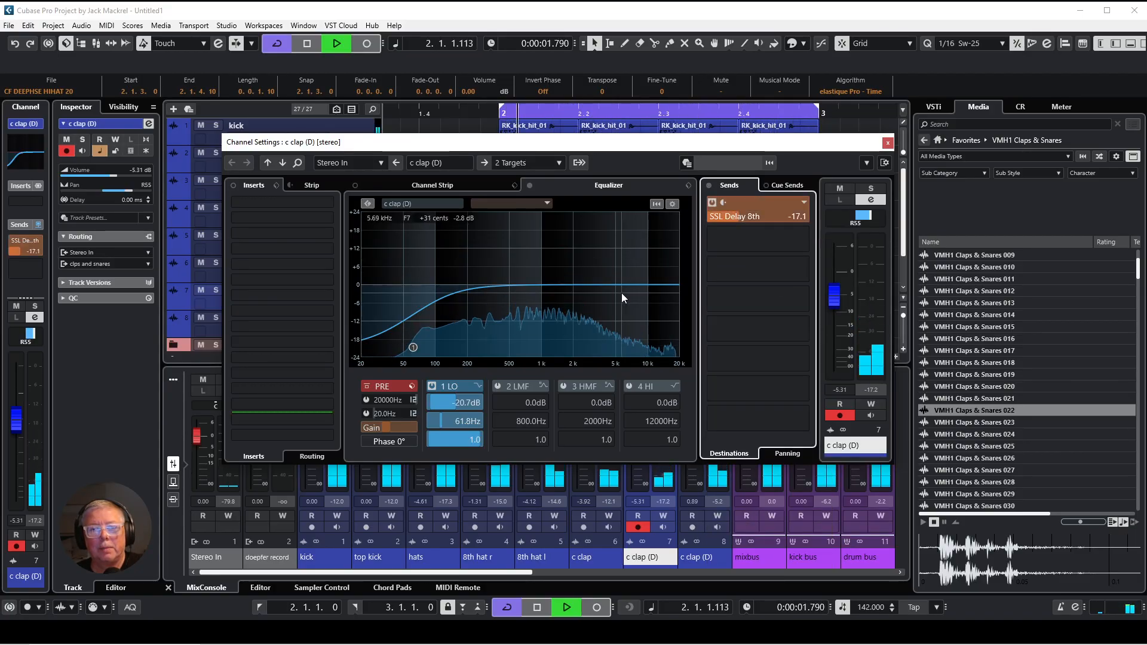
pyautogui.press('e')
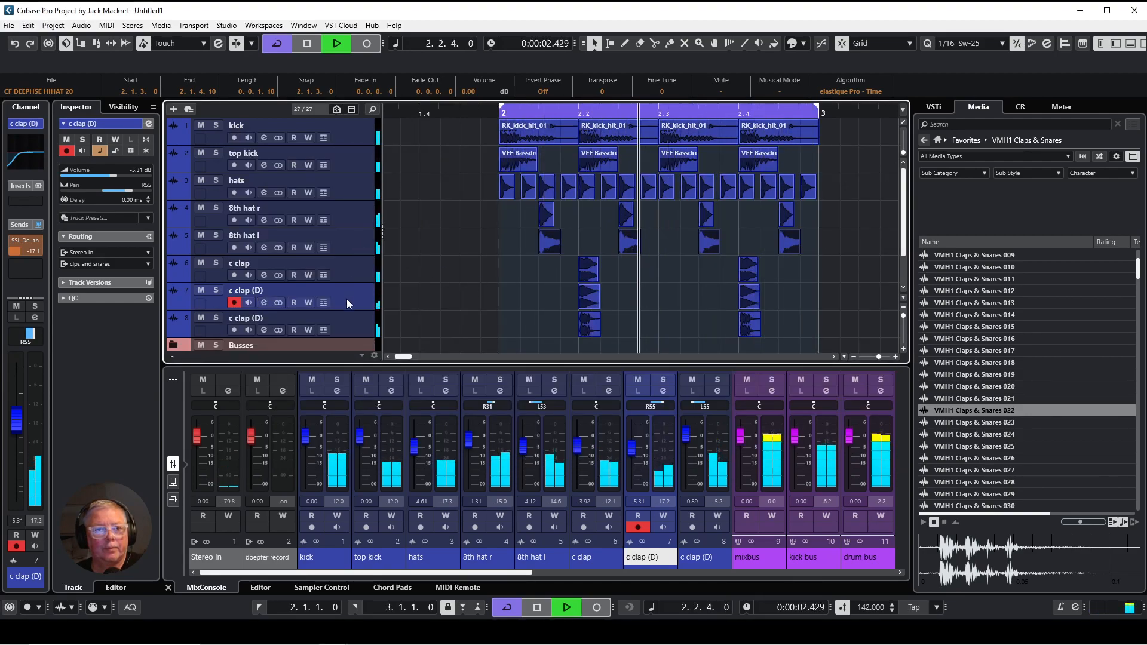
pyautogui.click(265, 302)
pyautogui.moveTo(728, 217); pyautogui.dragTo(710, 220)
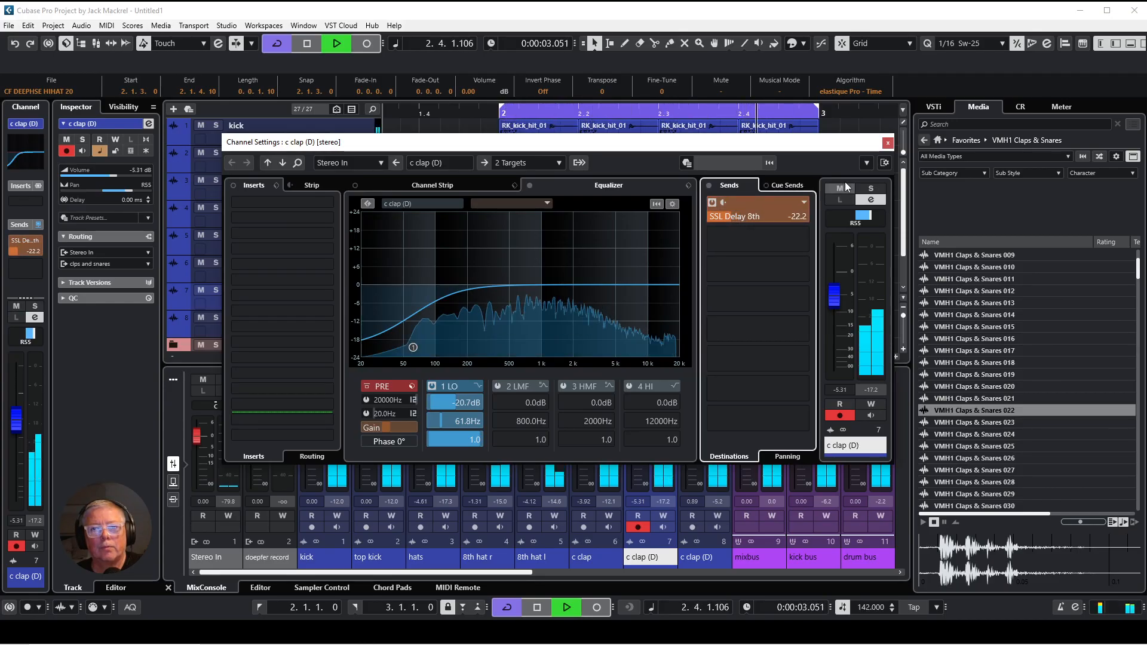
pyautogui.click(888, 143)
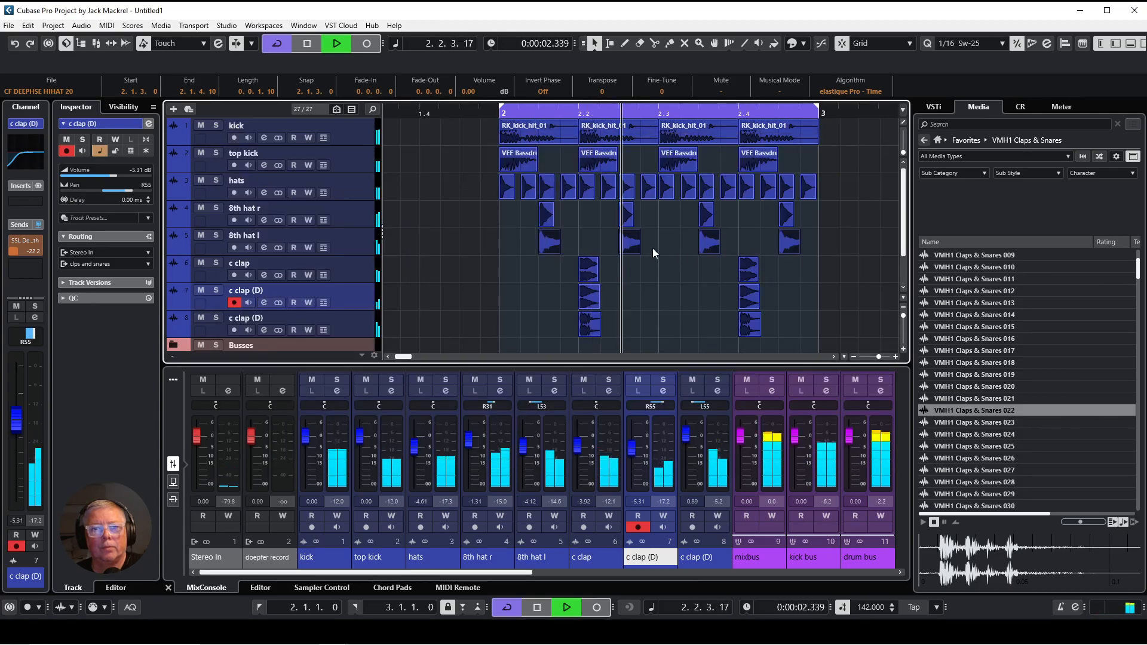
# Step: Add an active SSL Reverb send to the left-panned clap channel and set its level to -20.3 dB
pyautogui.click(332, 318)
pyautogui.click(266, 331)
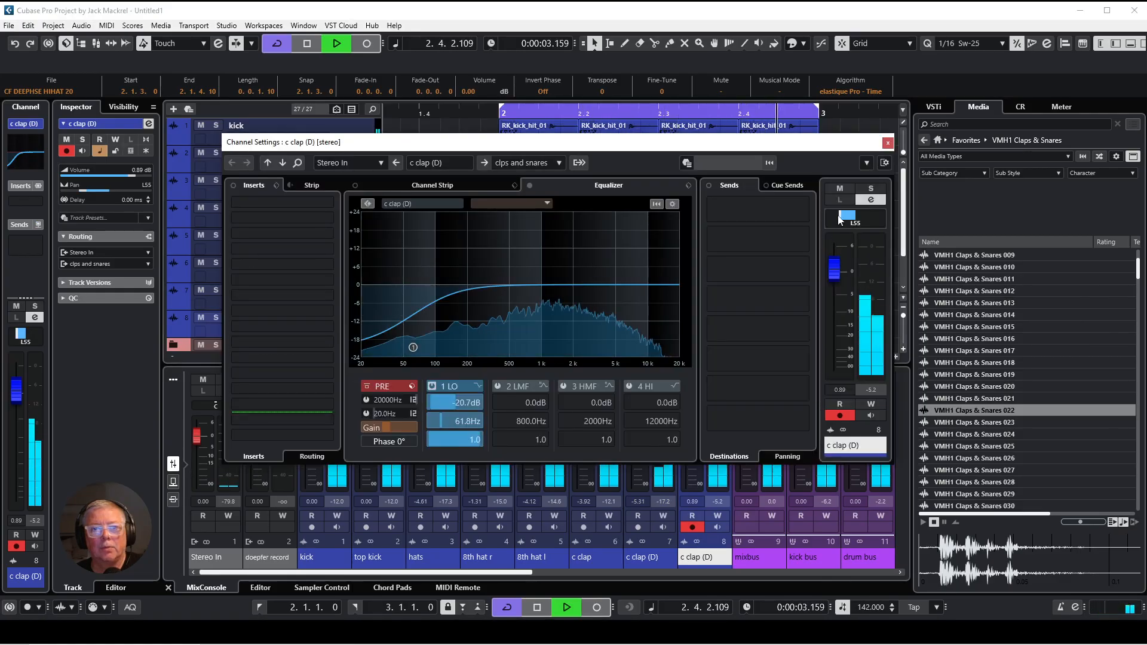
pyautogui.click(805, 207)
pyautogui.click(755, 292)
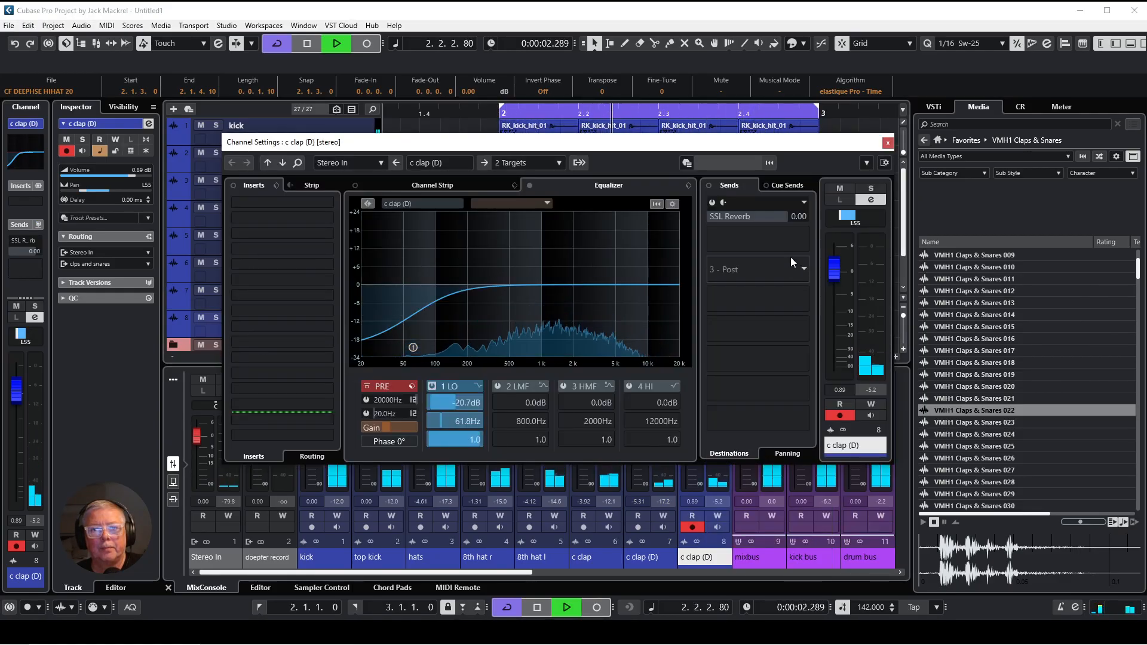
pyautogui.moveTo(728, 220); pyautogui.dragTo(786, 216)
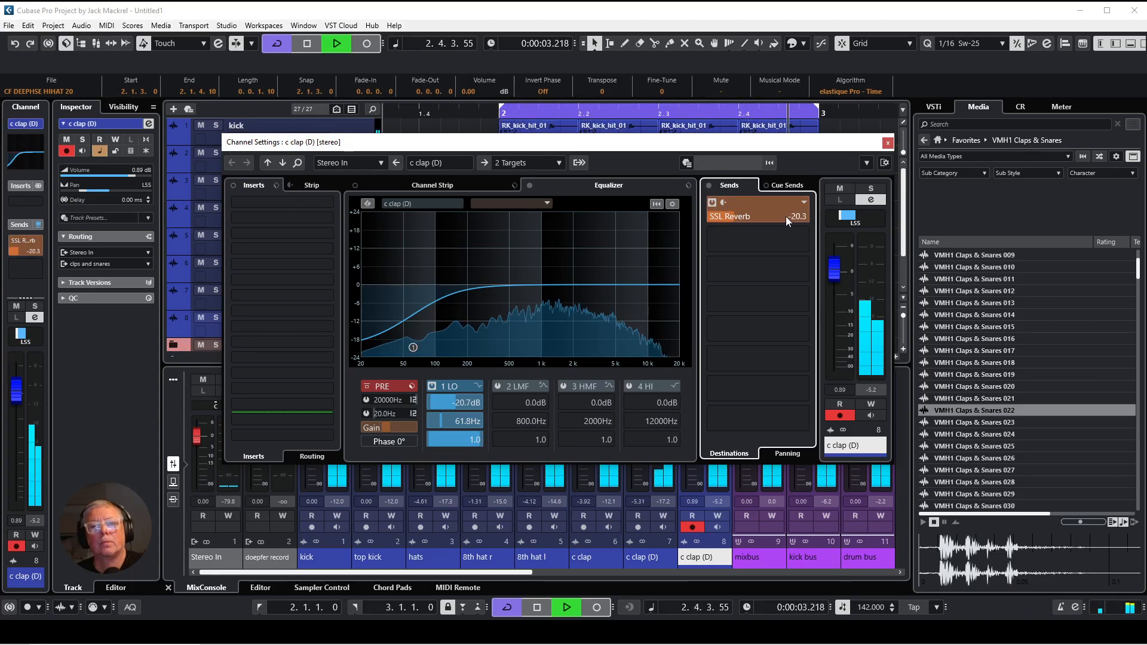
pyautogui.click(888, 143)
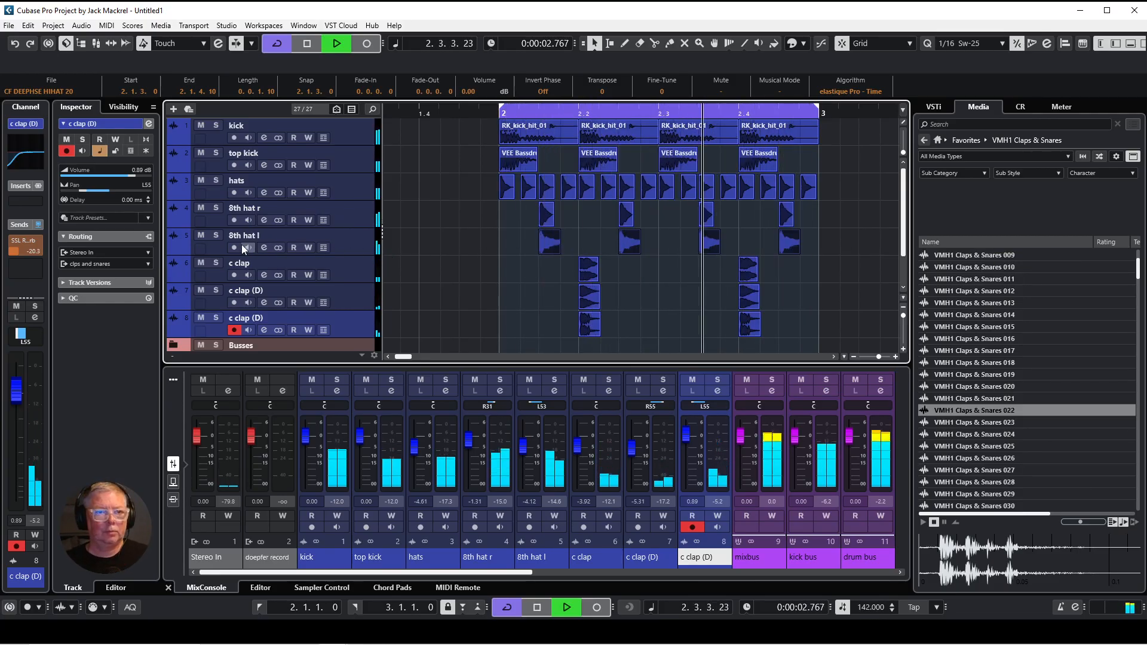
# Step: Mute the 8th hat l track and add an active SSL Reverb send at -8.19 dB to the 8th hat r channel
pyautogui.click(203, 239)
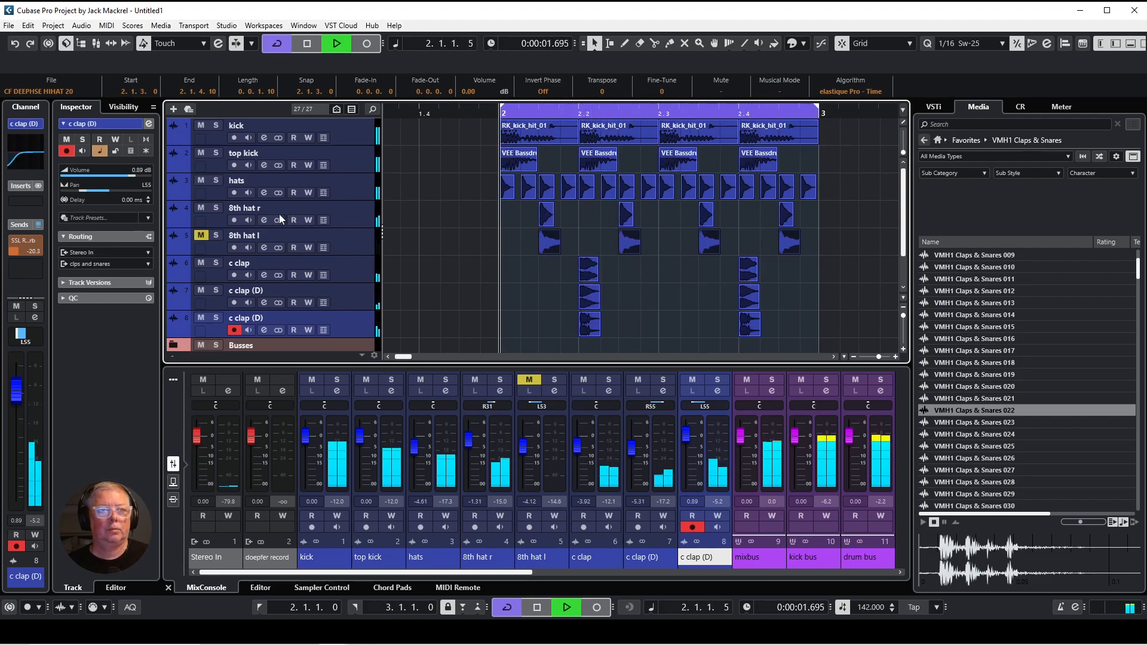
pyautogui.click(263, 220)
pyautogui.click(804, 211)
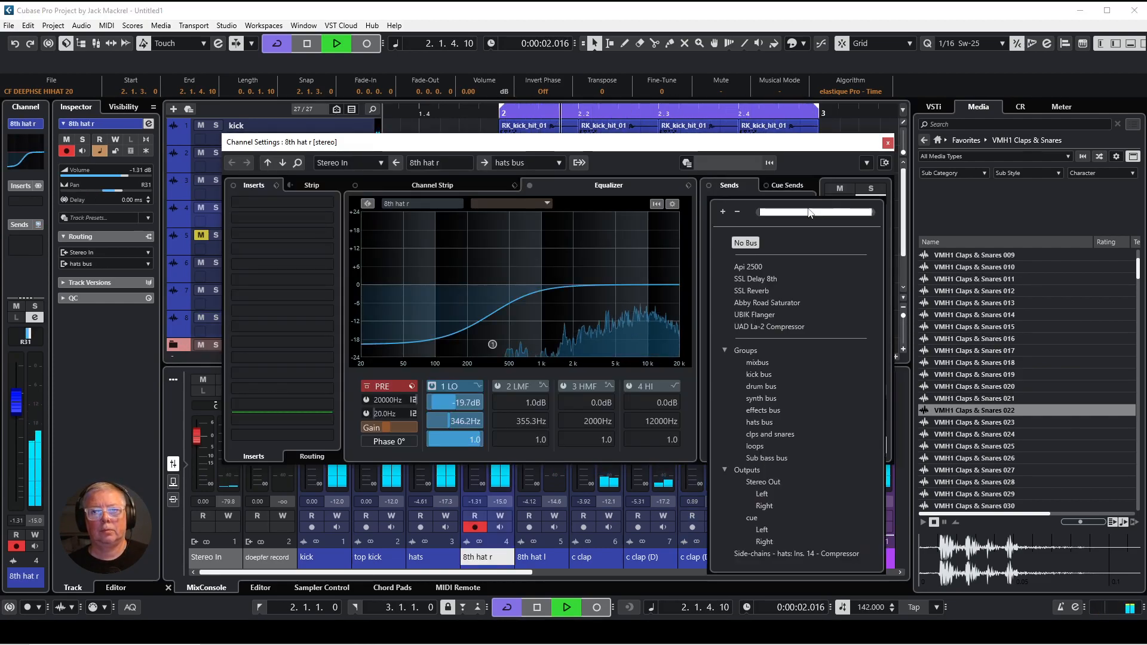
pyautogui.click(776, 290)
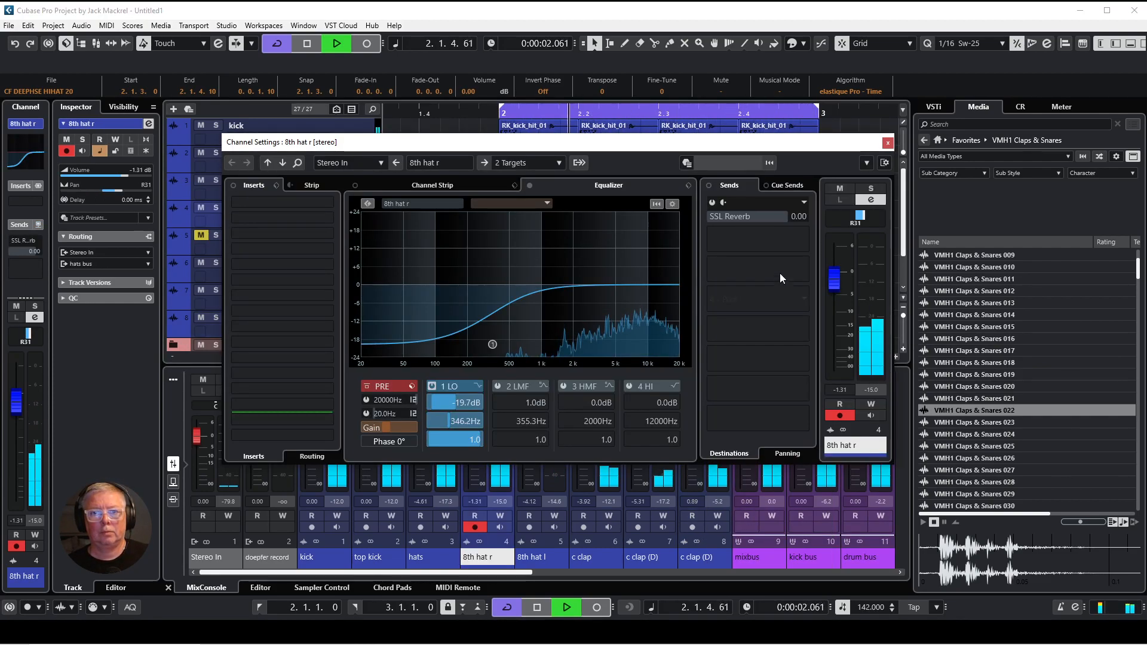
pyautogui.click(711, 202)
pyautogui.moveTo(783, 225); pyautogui.dragTo(727, 223)
pyautogui.click(888, 143)
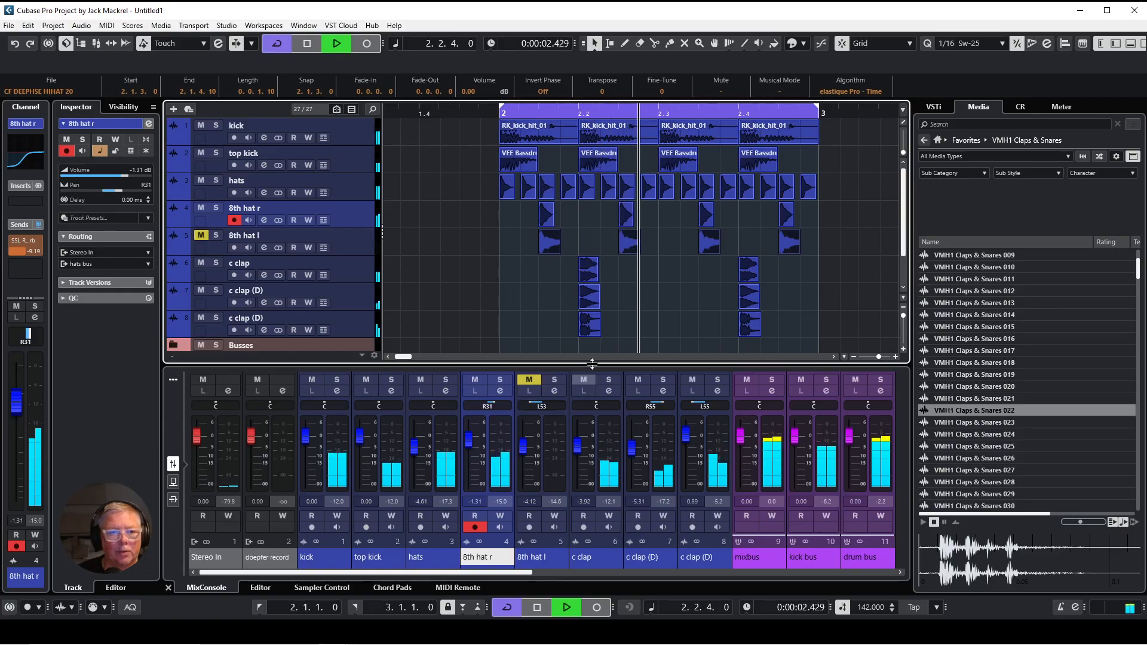
# Step: Add an active Api 2500 send to the drum bus and set its level to -7.91 dB
pyautogui.click(443, 314)
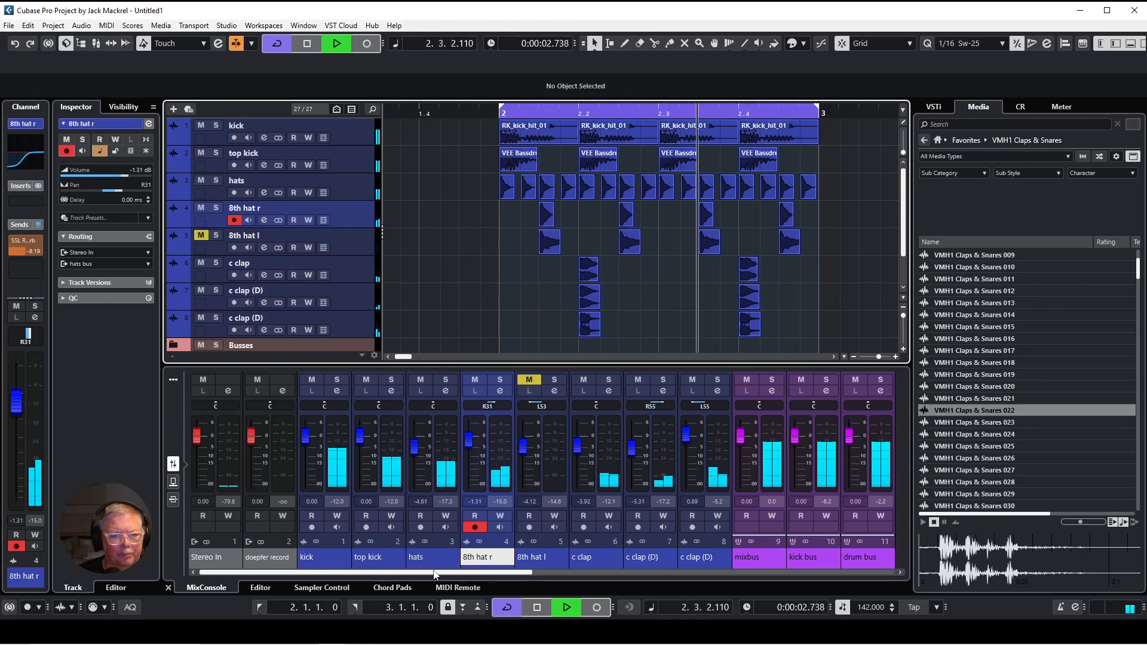
pyautogui.moveTo(447, 572); pyautogui.dragTo(653, 574)
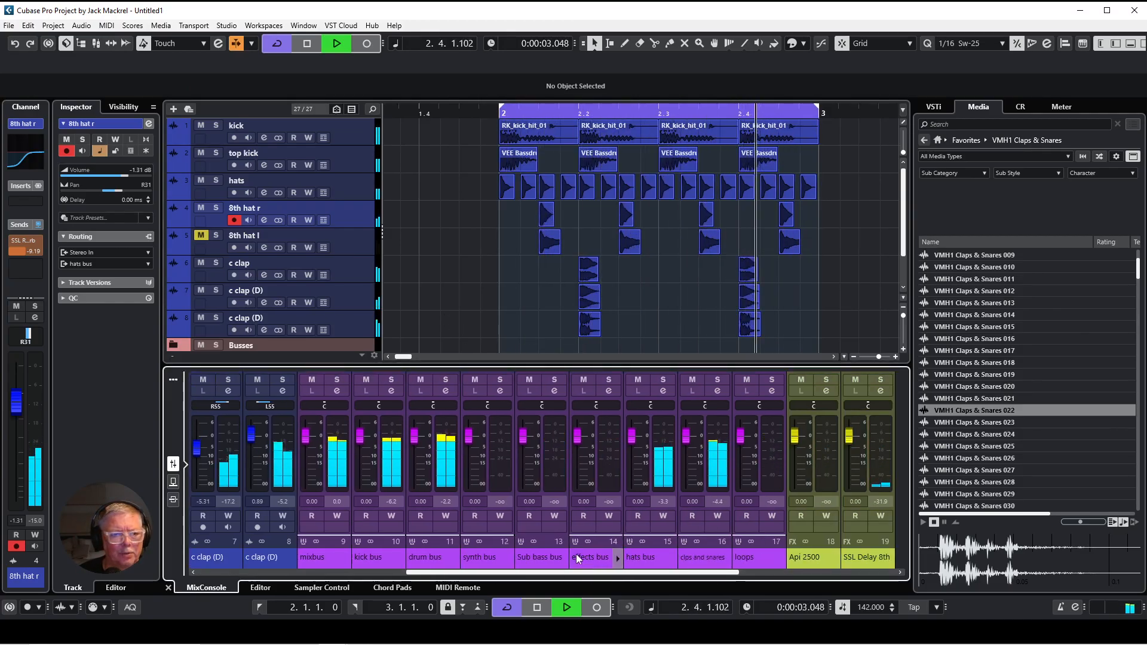
pyautogui.click(449, 392)
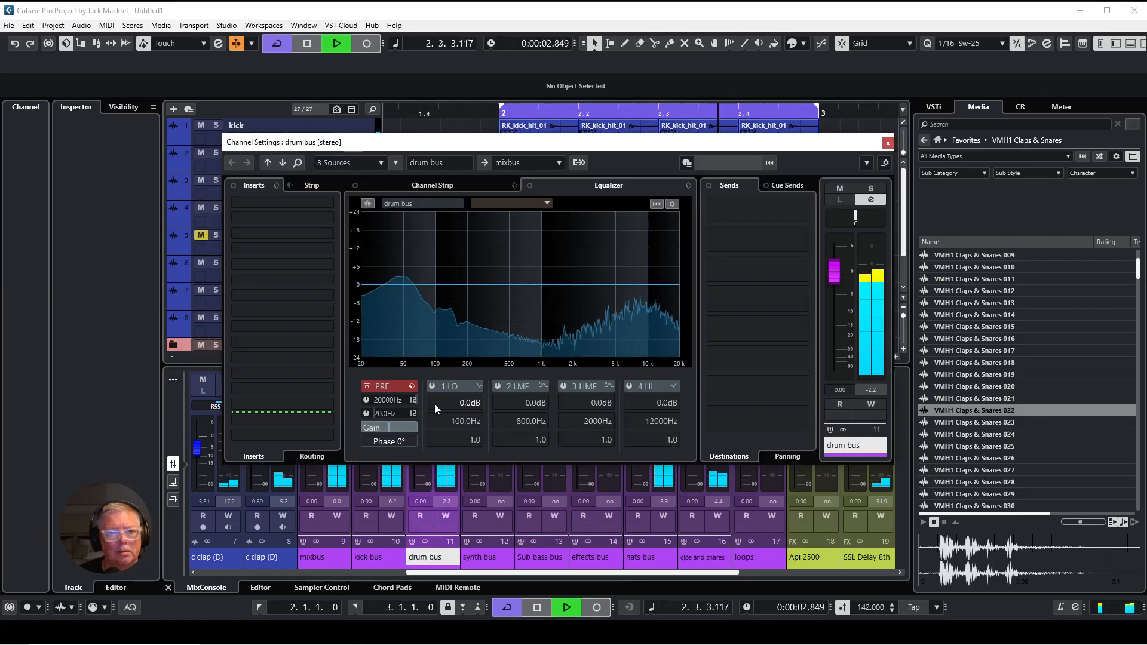
pyautogui.click(801, 210)
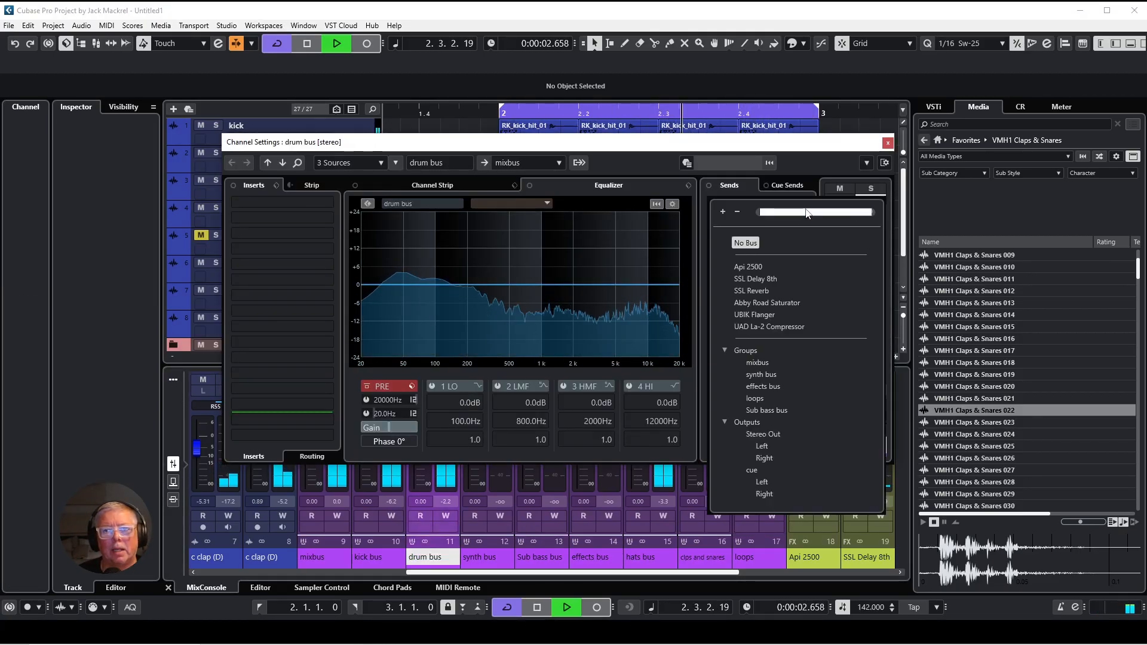
pyautogui.click(748, 267)
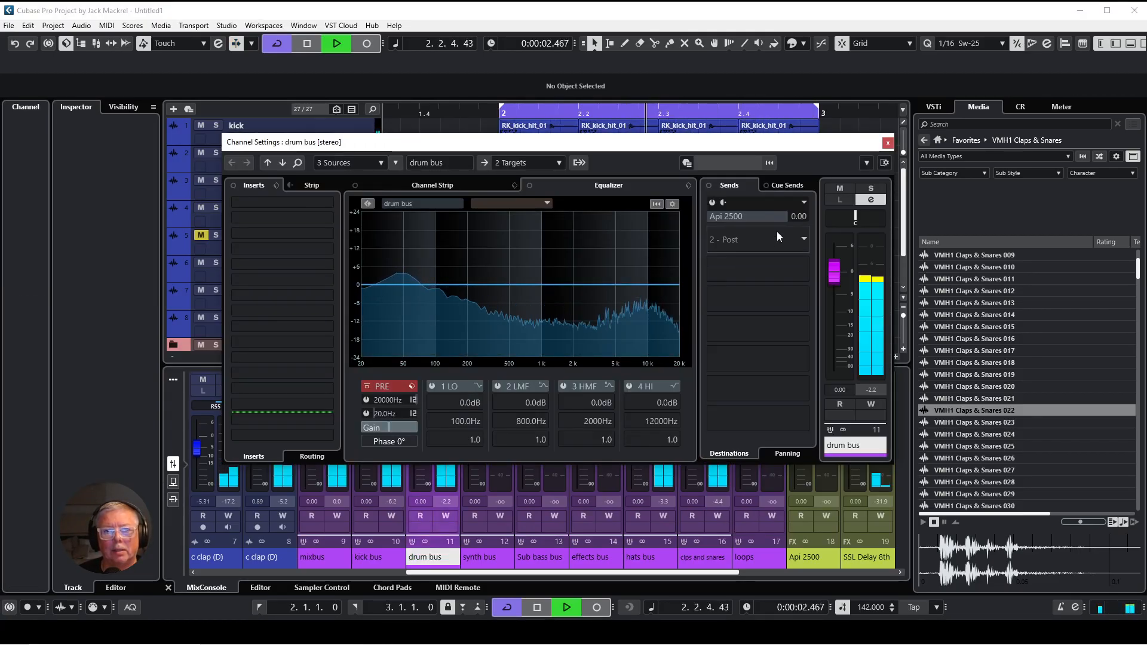
pyautogui.click(712, 202)
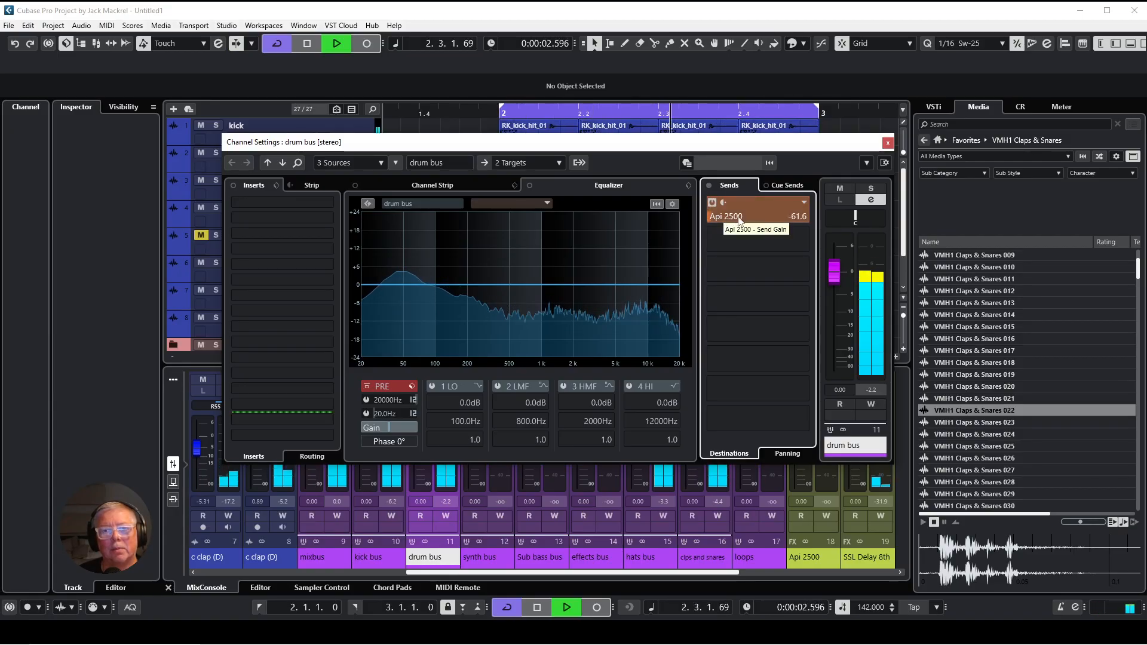
pyautogui.moveTo(724, 218); pyautogui.dragTo(790, 220)
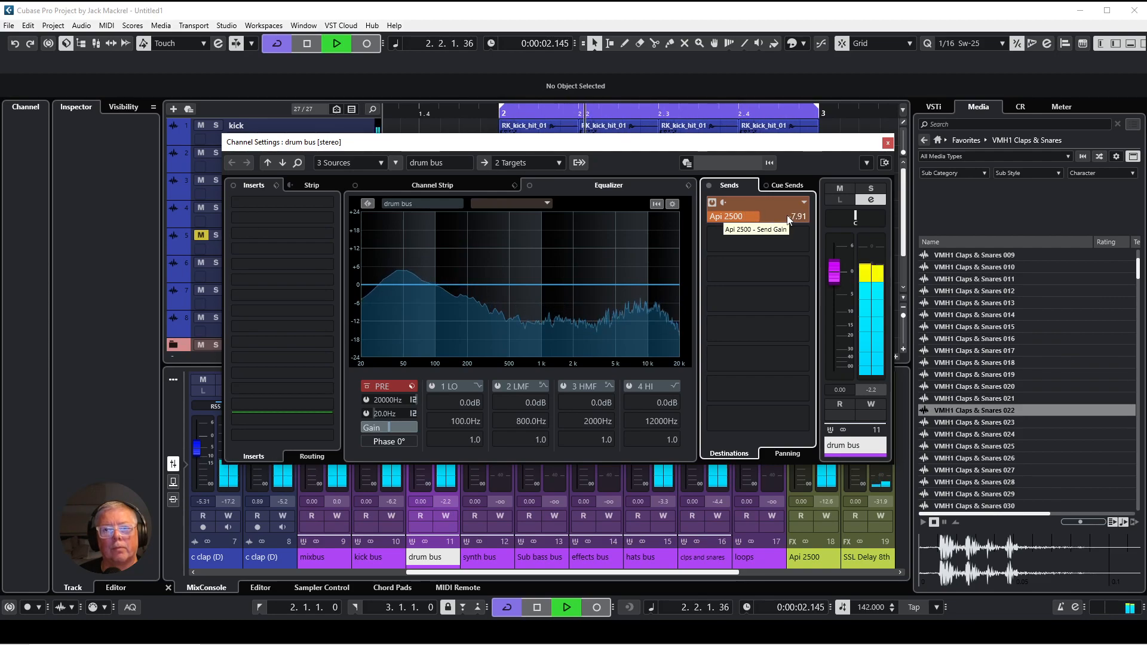
pyautogui.click(888, 142)
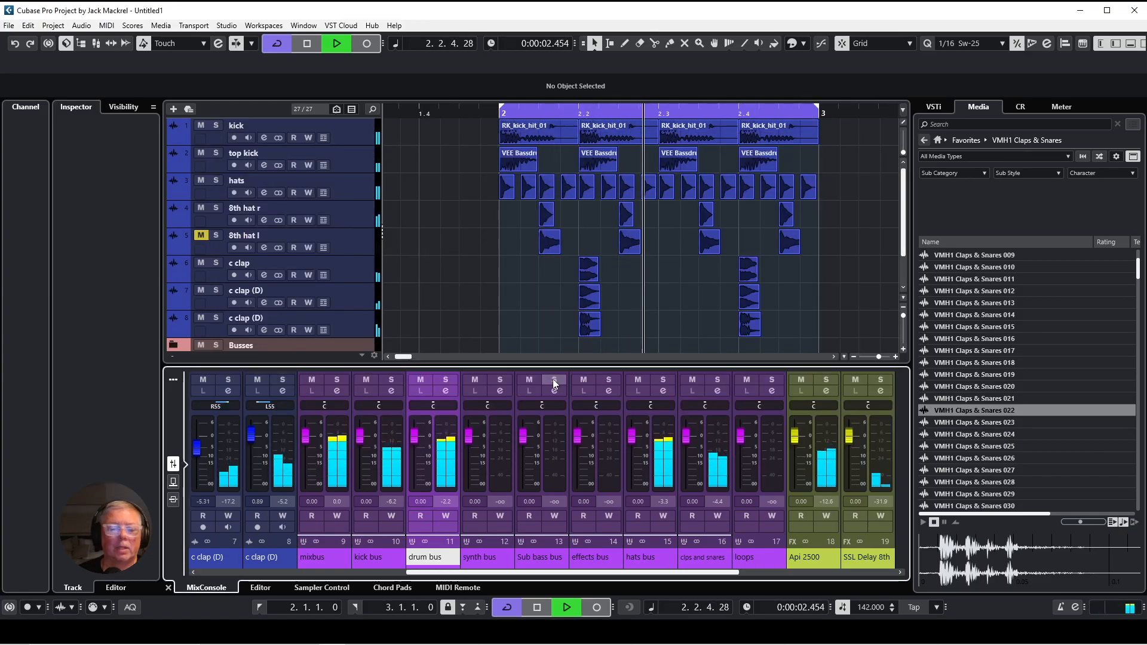
# Step: Open the mixbus SSLComp Stereo and Virtual Mix Rack inserts and set the Trimmer module's trim to -11.1 dB
pyautogui.click(338, 391)
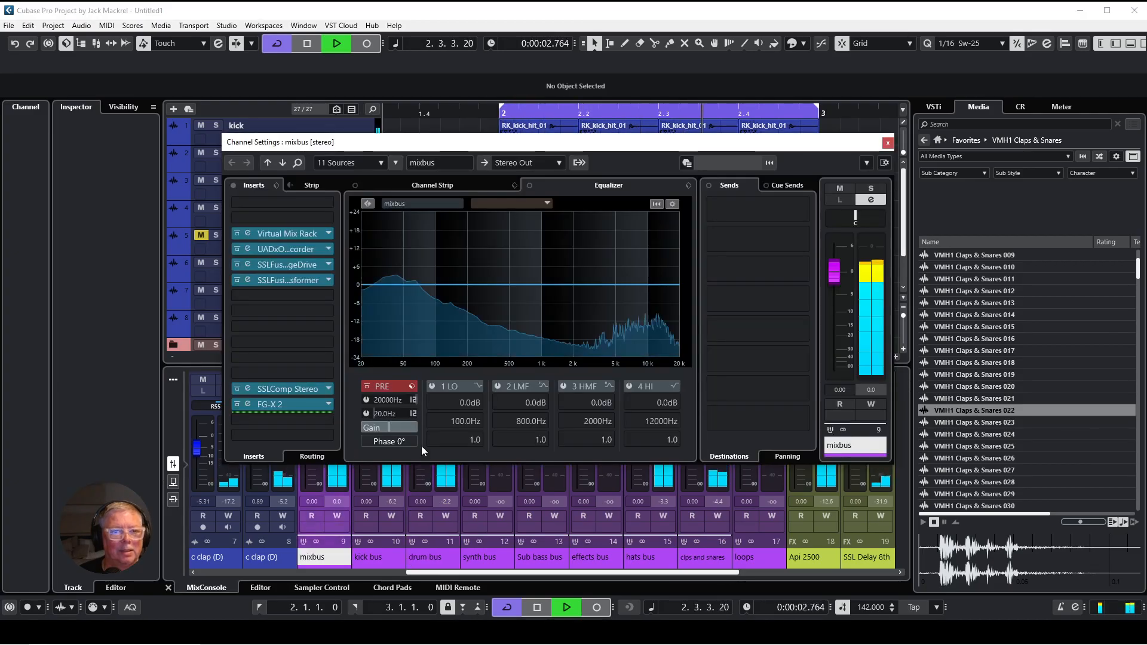
pyautogui.click(248, 388)
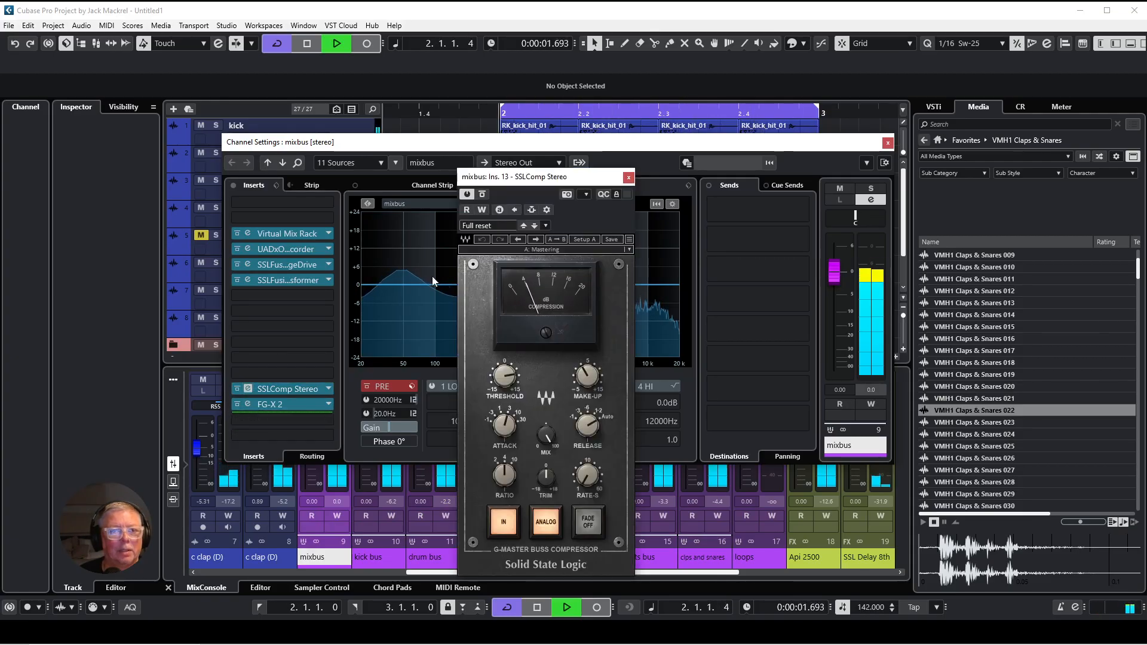
pyautogui.click(249, 235)
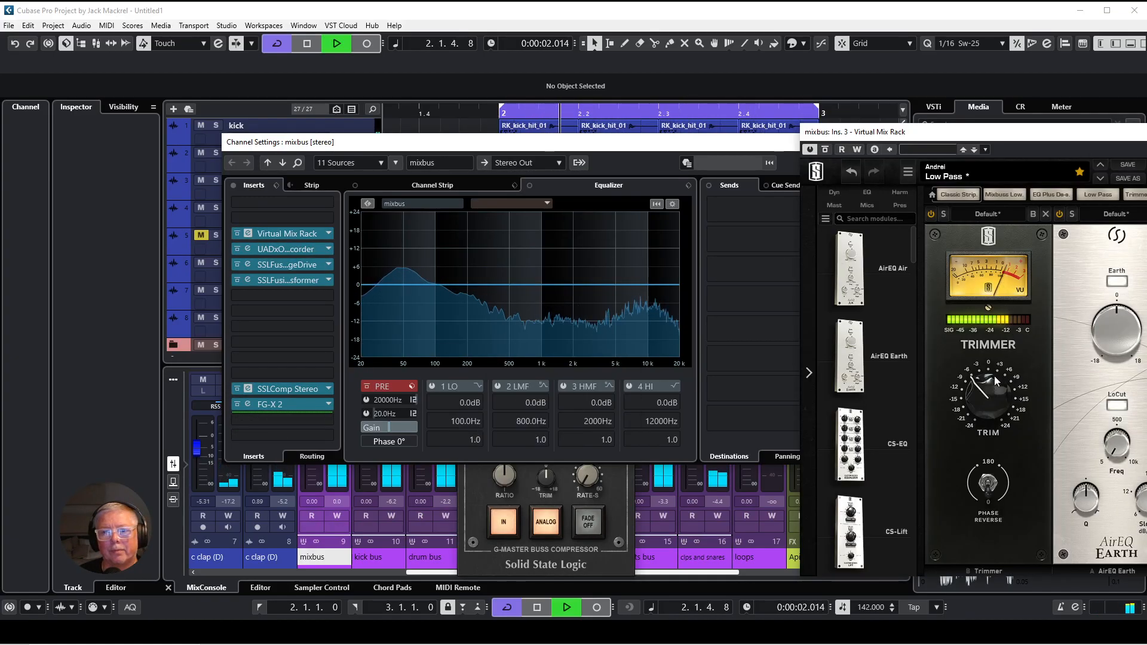
pyautogui.moveTo(983, 392); pyautogui.dragTo(982, 393)
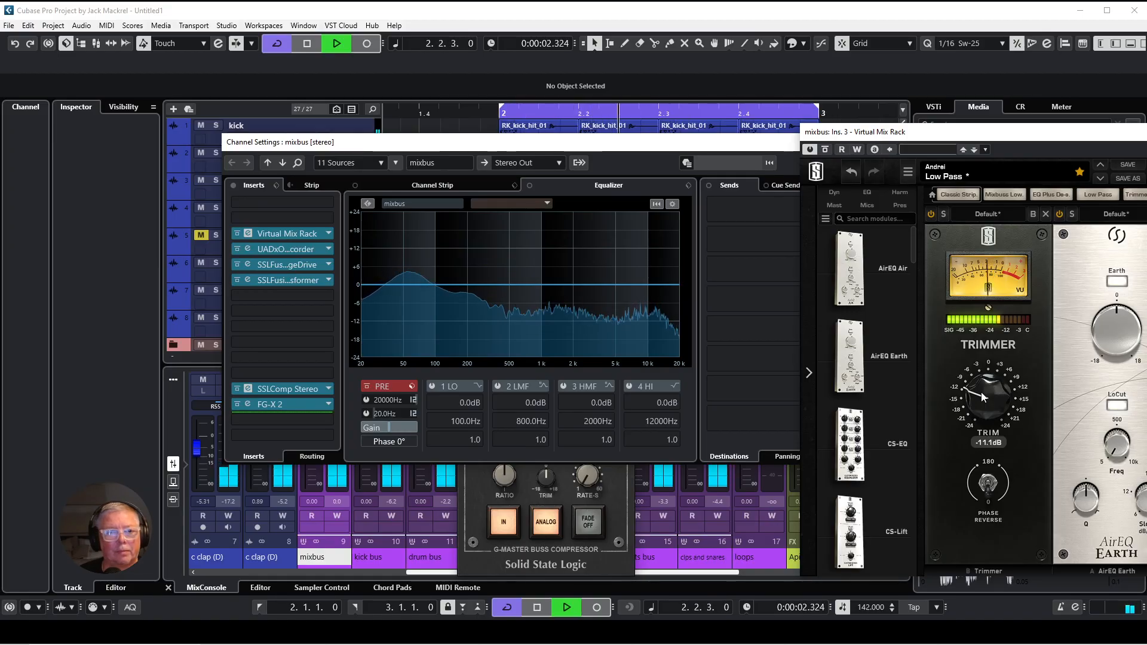
# Step: Bring the mixbus SSLComp Stereo compressor to the front and lower the Trimmer module's trim to -12.6 dB
pyautogui.click(614, 524)
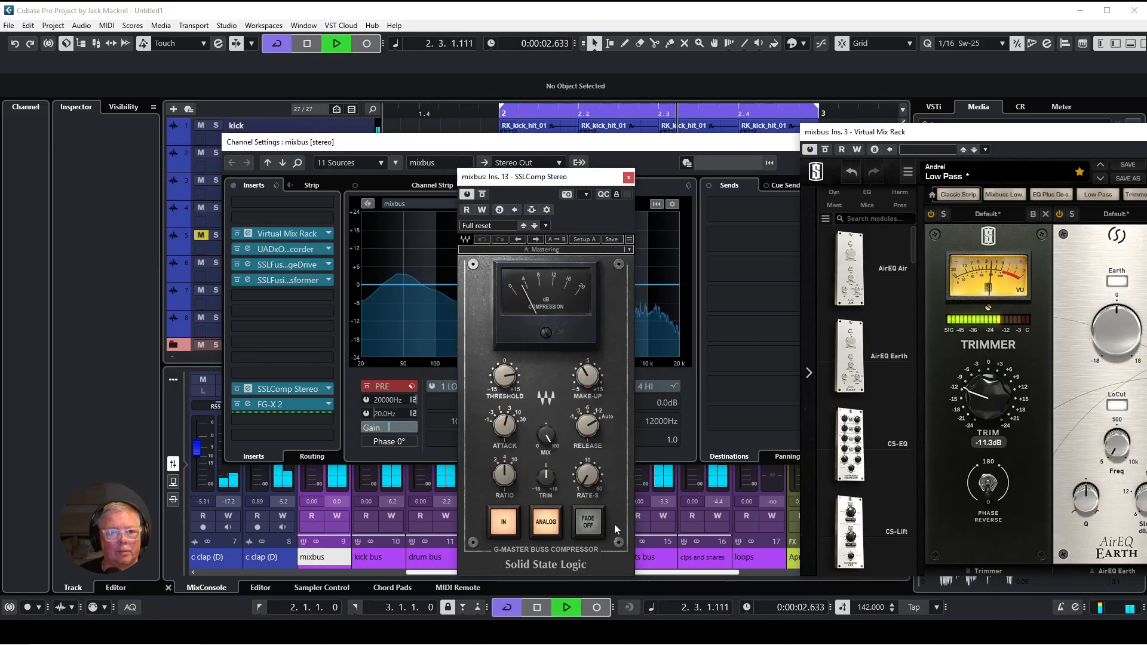
pyautogui.moveTo(982, 387); pyautogui.dragTo(981, 391)
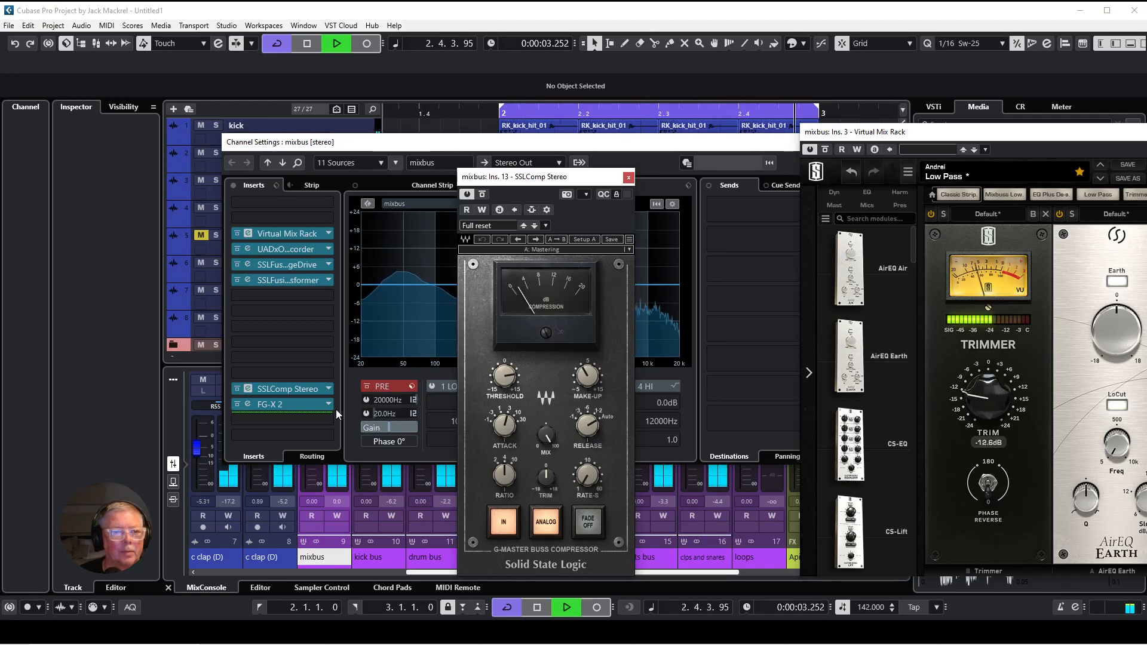
# Step: Open the mixbus FG-X 2 insert, set its FG Level gain to about 4 dB, and close the plug-in
pyautogui.click(249, 411)
pyautogui.click(249, 412)
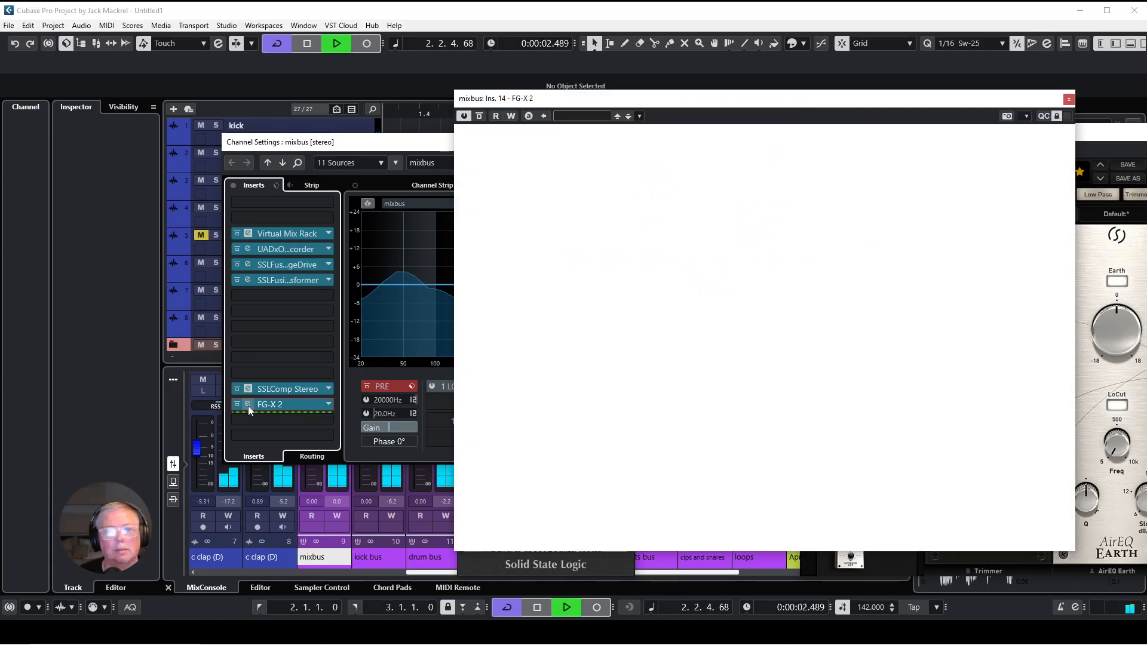
pyautogui.scroll(7, 967, 280)
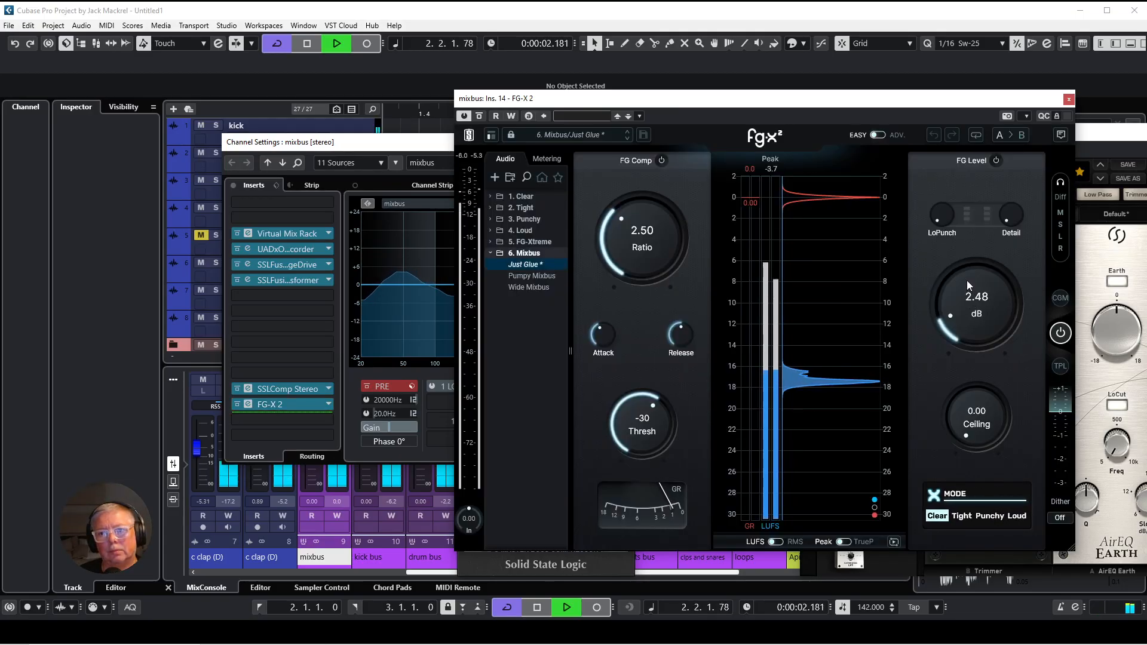
pyautogui.scroll(2, 968, 269)
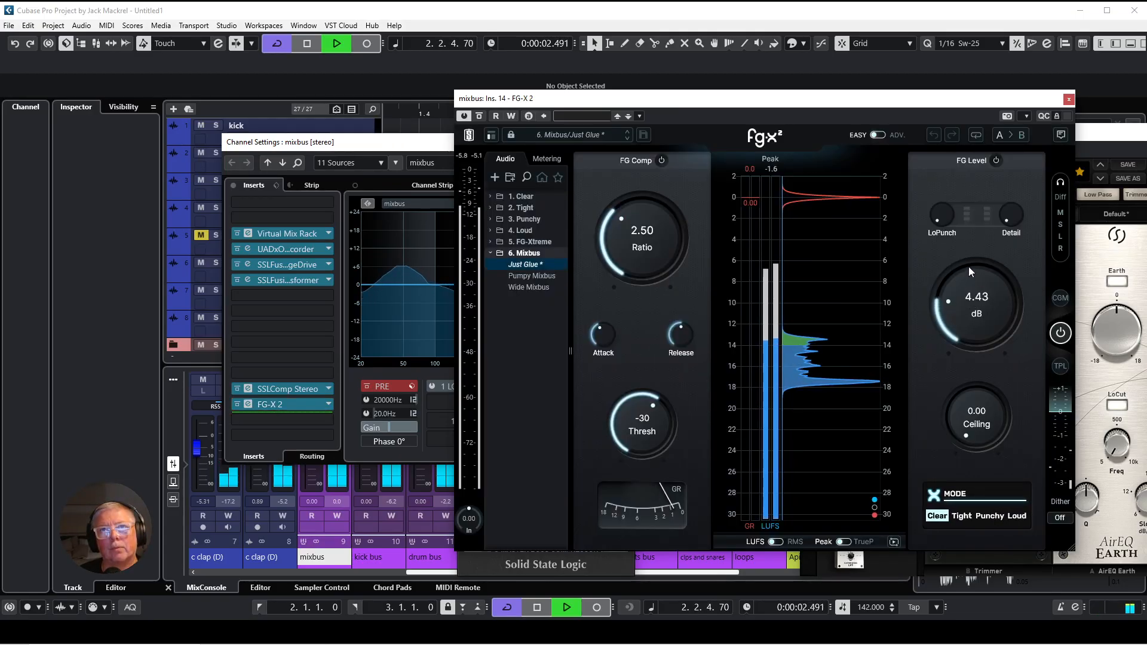
pyautogui.scroll(-2, 969, 267)
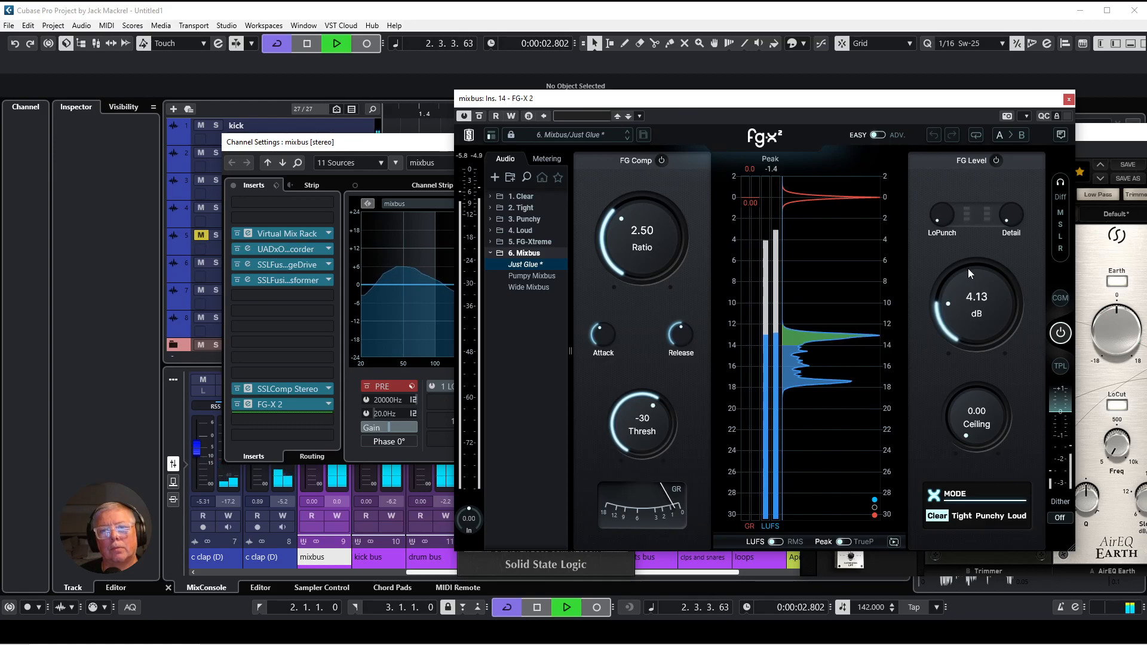
pyautogui.scroll(-2, 968, 269)
pyautogui.click(1069, 100)
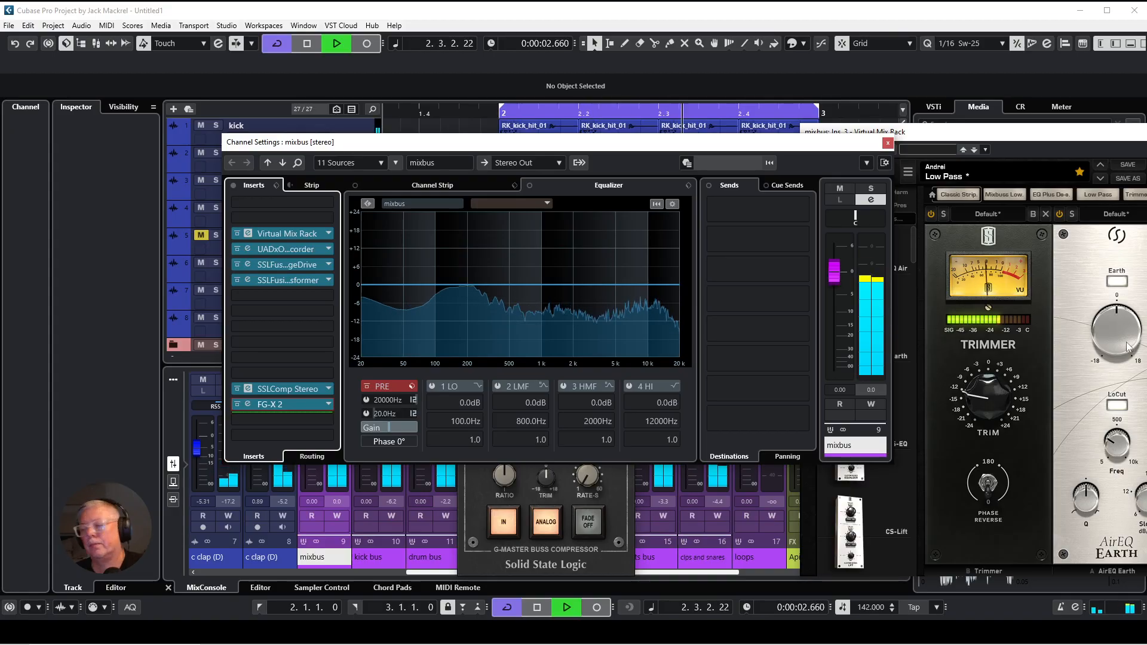
# Step: Close the mixbus channel settings, Virtual Mix Rack and SSLComp windows, and unmute the 8th hat l track
pyautogui.click(888, 143)
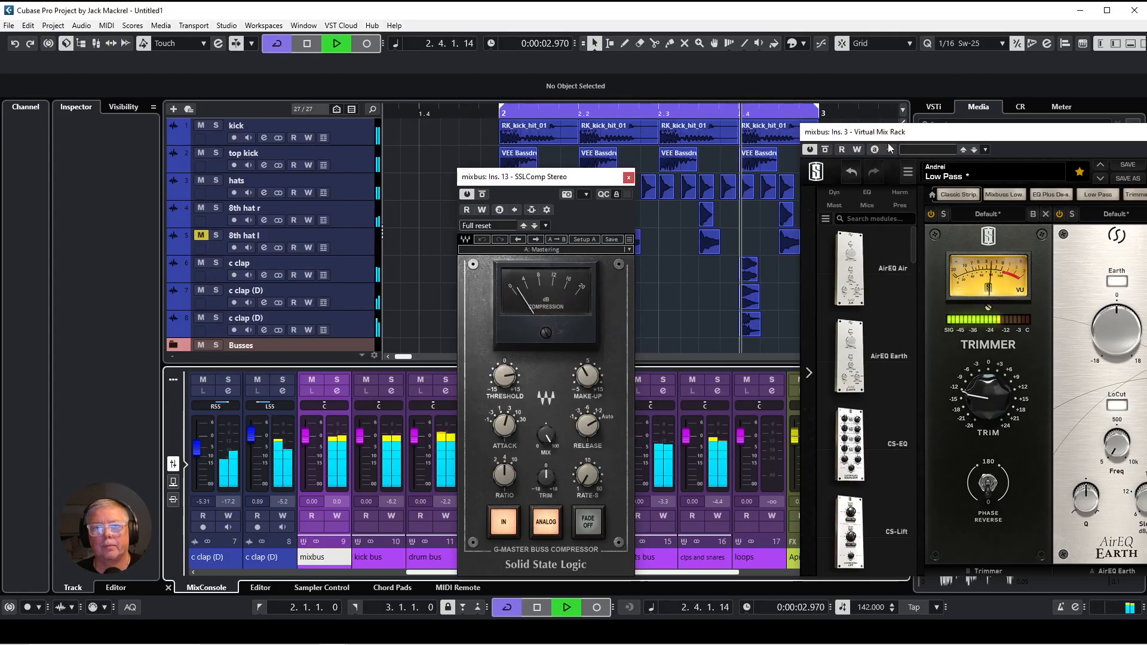
pyautogui.click(1146, 132)
pyautogui.click(629, 178)
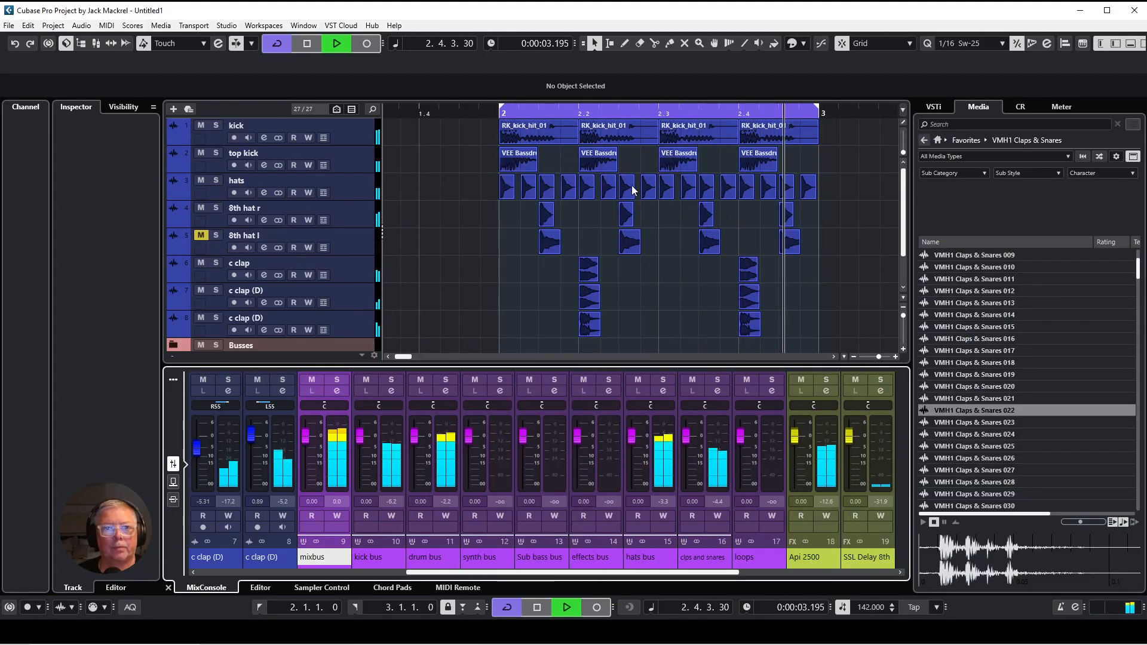
pyautogui.click(199, 236)
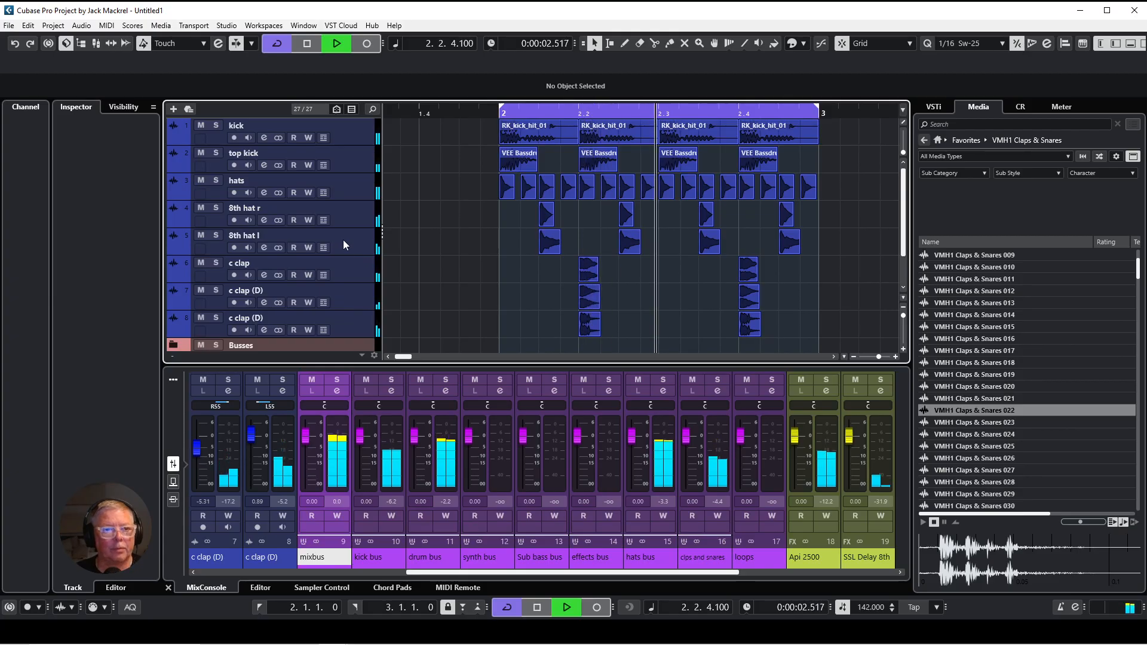
# Step: Stop playback and add a stereo audio track named "ride" below the last clap track, with its output routed to the hats bus
pyautogui.press('space')
pyautogui.scroll(-2, 395, 282)
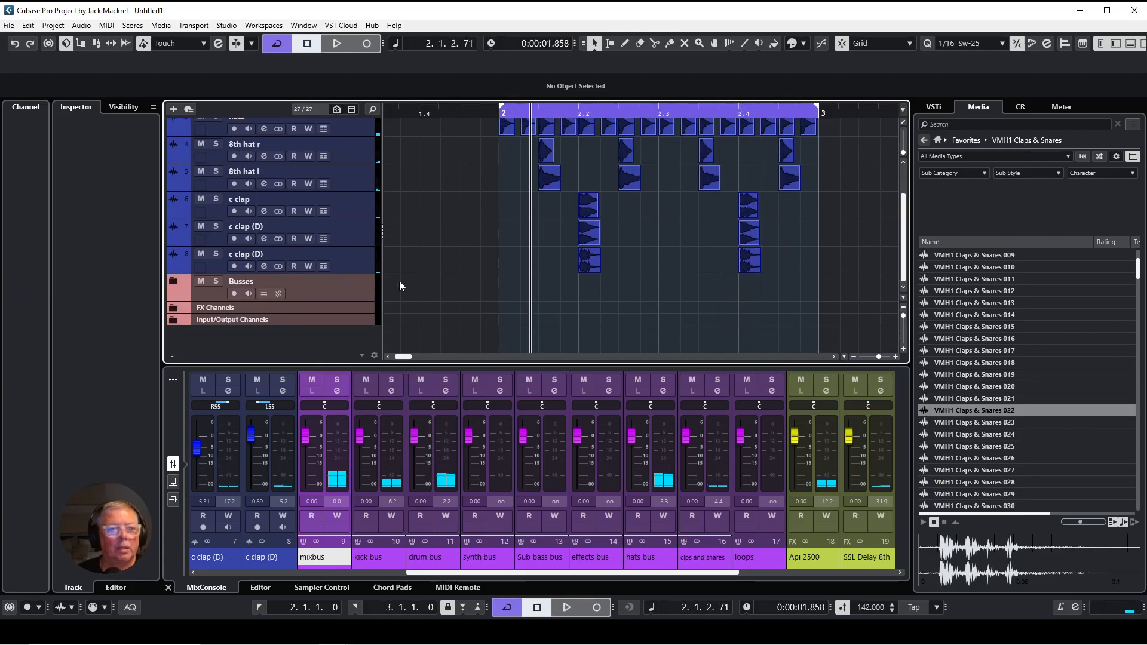
pyautogui.rightClick(353, 268)
pyautogui.moveTo(377, 271)
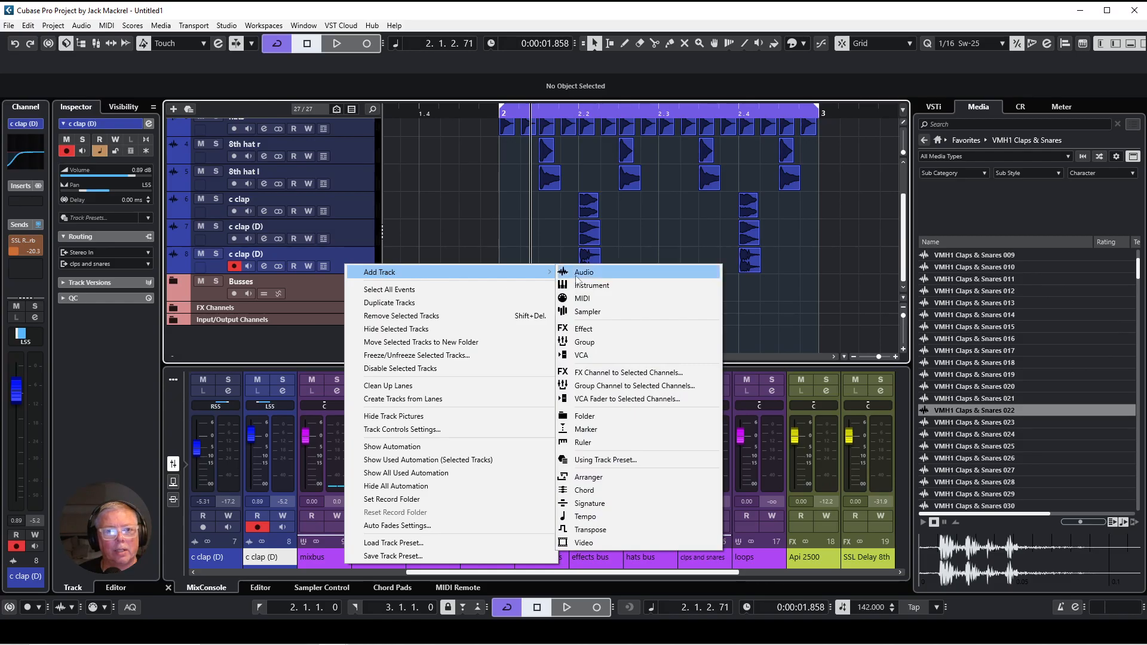
pyautogui.click(575, 272)
pyautogui.click(664, 336)
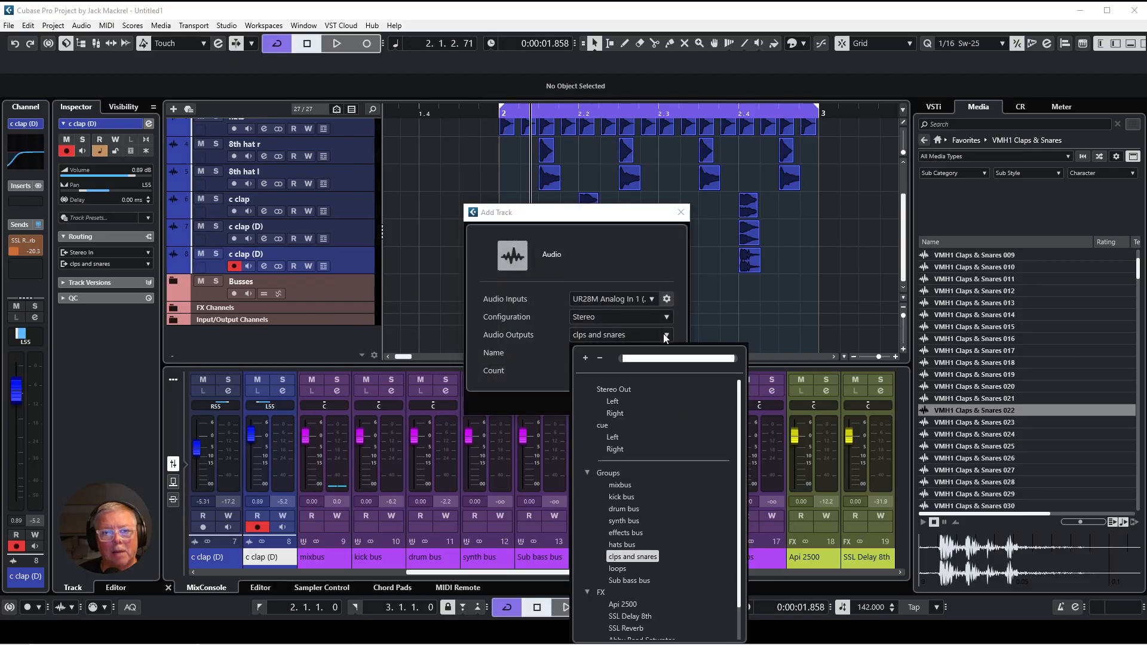
pyautogui.click(622, 545)
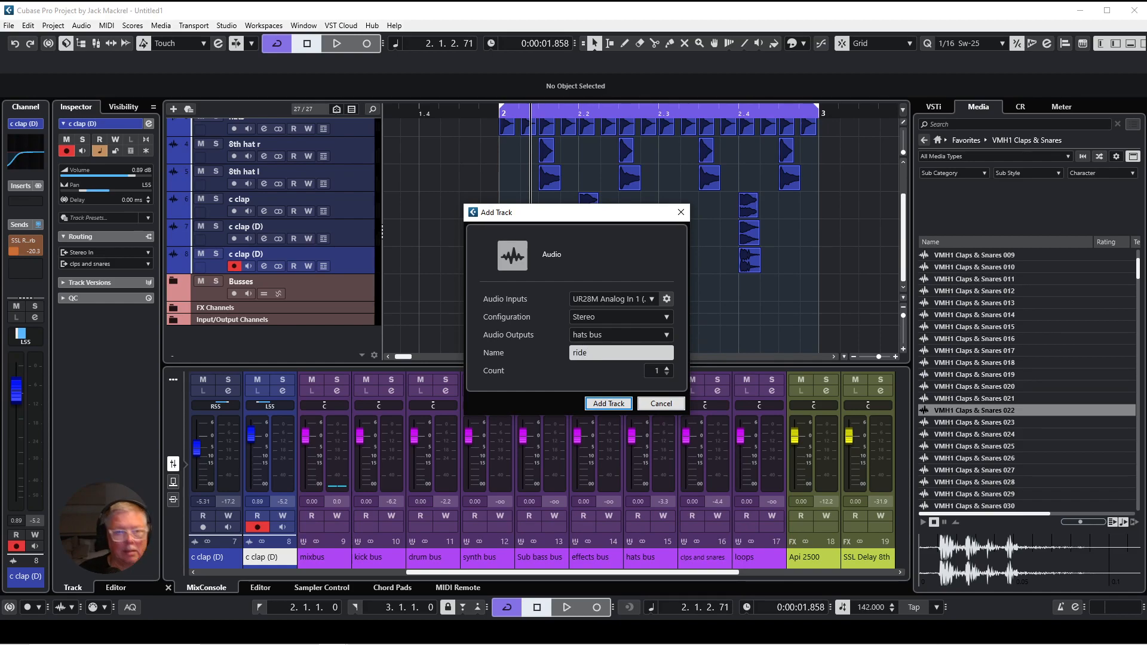
pyautogui.write('ride')
pyautogui.press('Return')
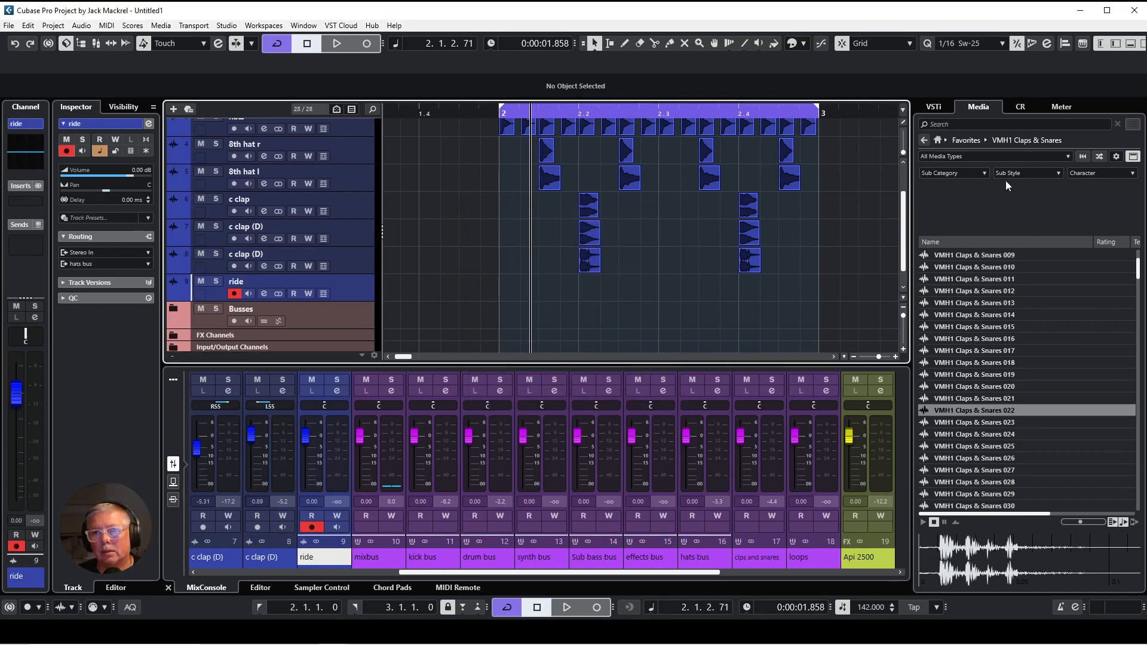
# Step: Search the "complete sample library" folder in the File Browser for "ride" samples
pyautogui.click(938, 140)
pyautogui.click(1084, 353)
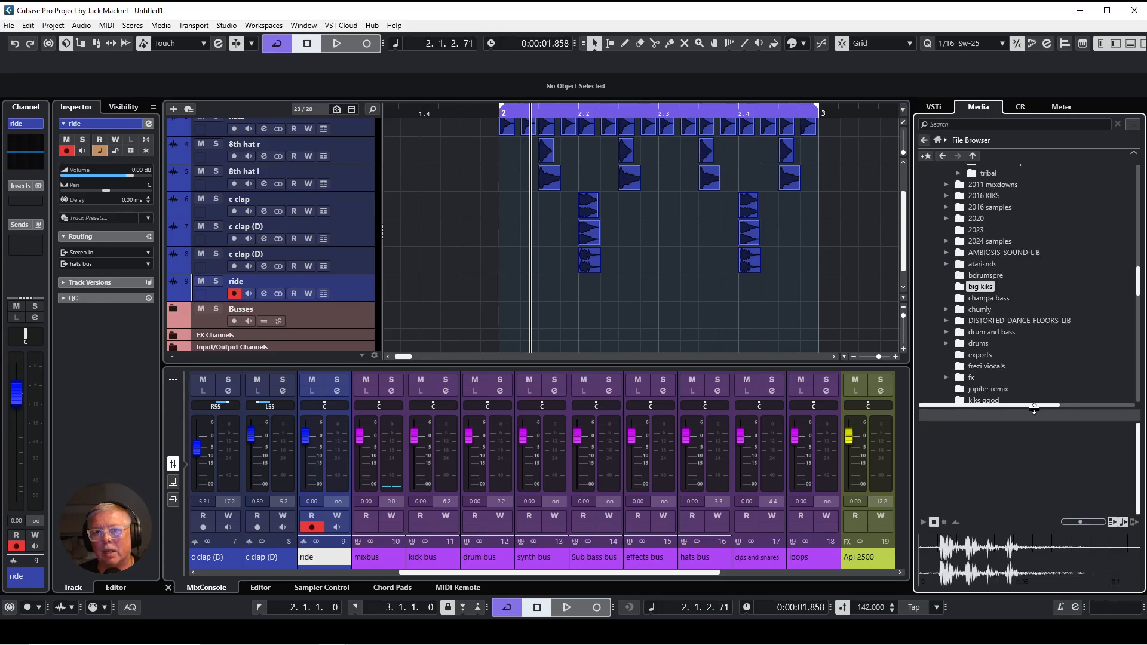
pyautogui.click(959, 124)
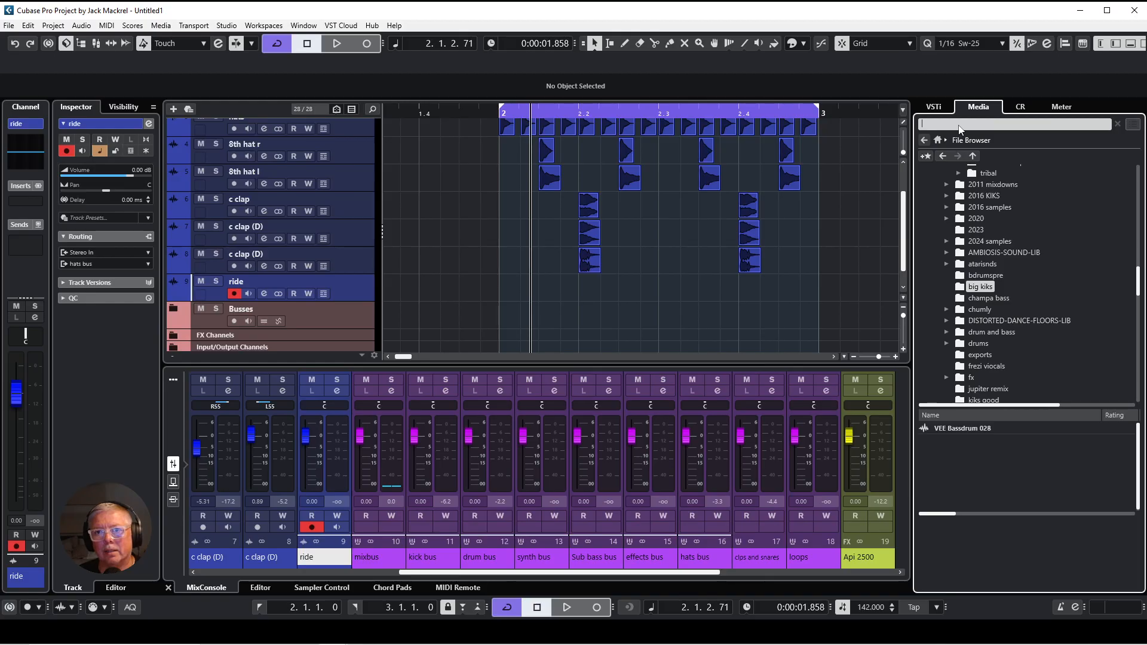
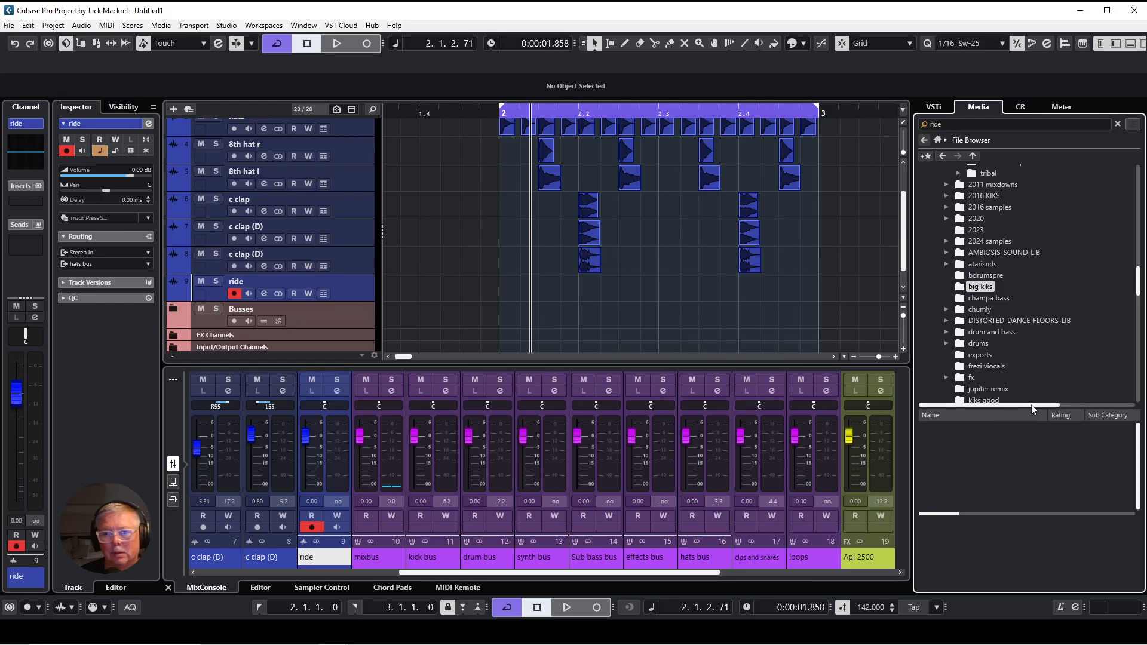
pyautogui.moveTo(1031, 406); pyautogui.dragTo(1030, 378)
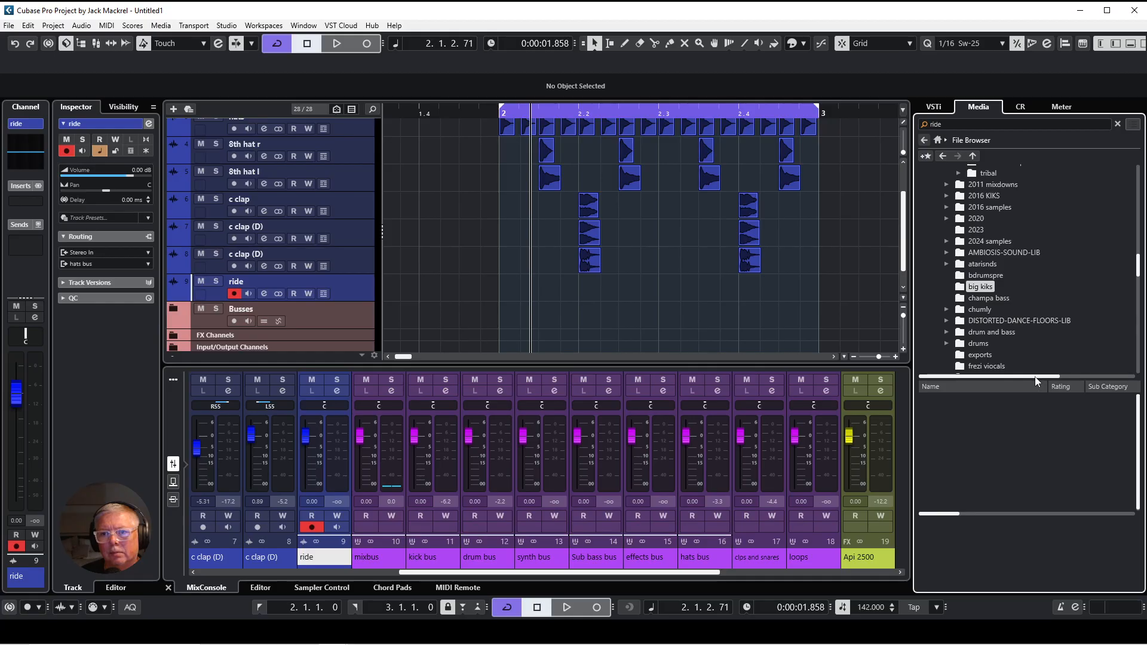
pyautogui.scroll(8, 1073, 241)
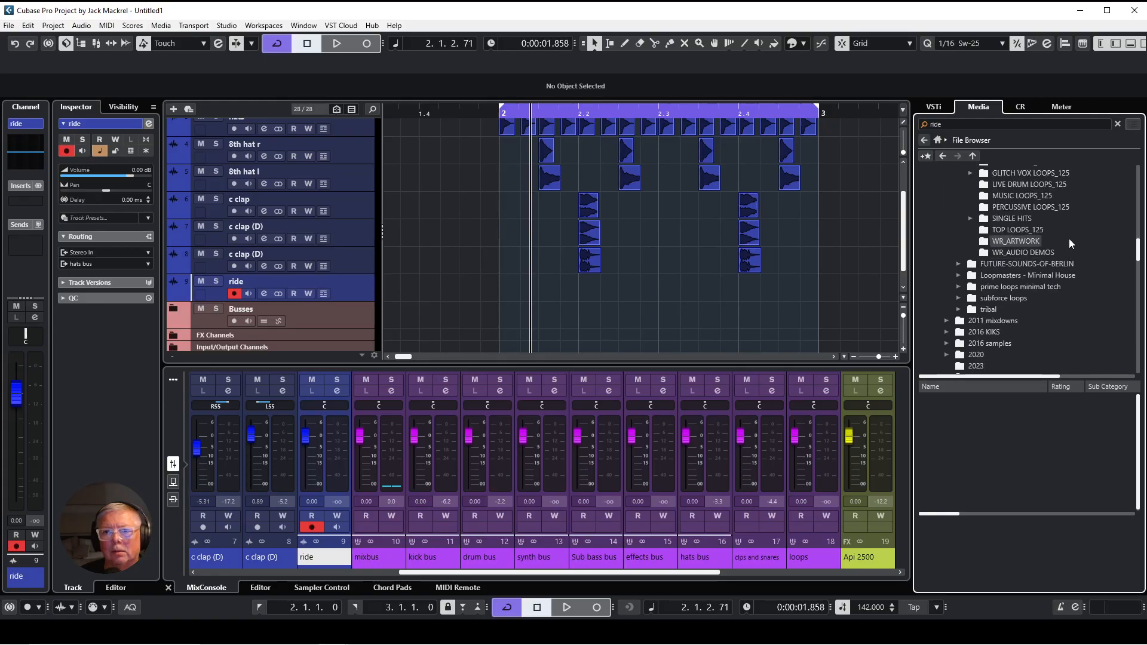
pyautogui.moveTo(1139, 247); pyautogui.dragTo(1141, 177)
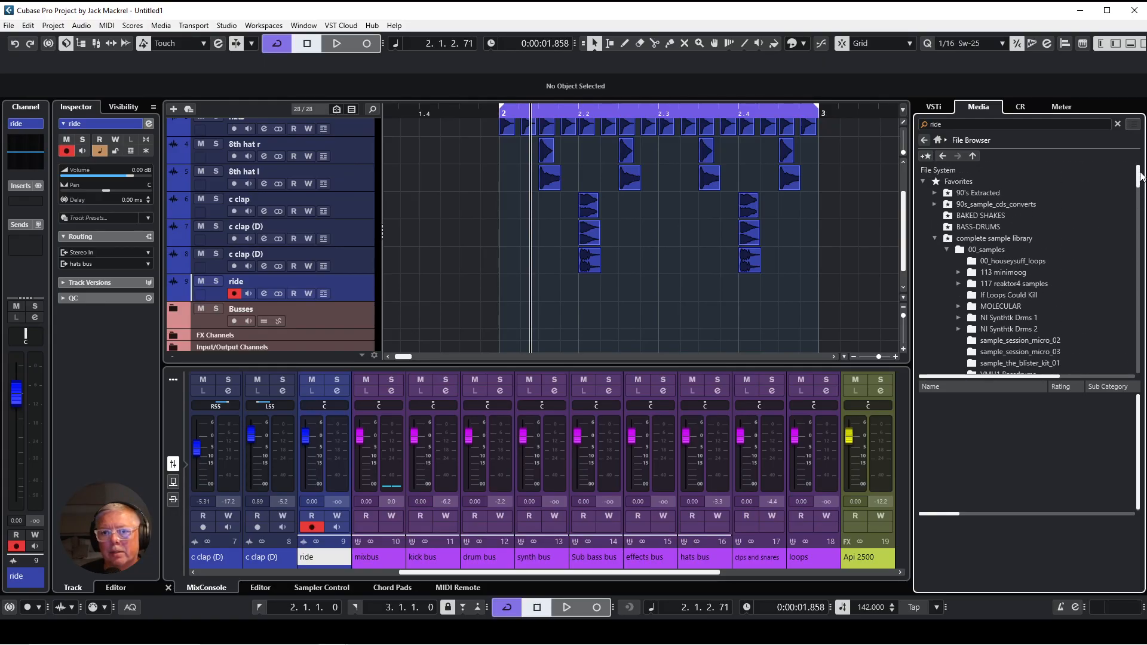
pyautogui.click(998, 239)
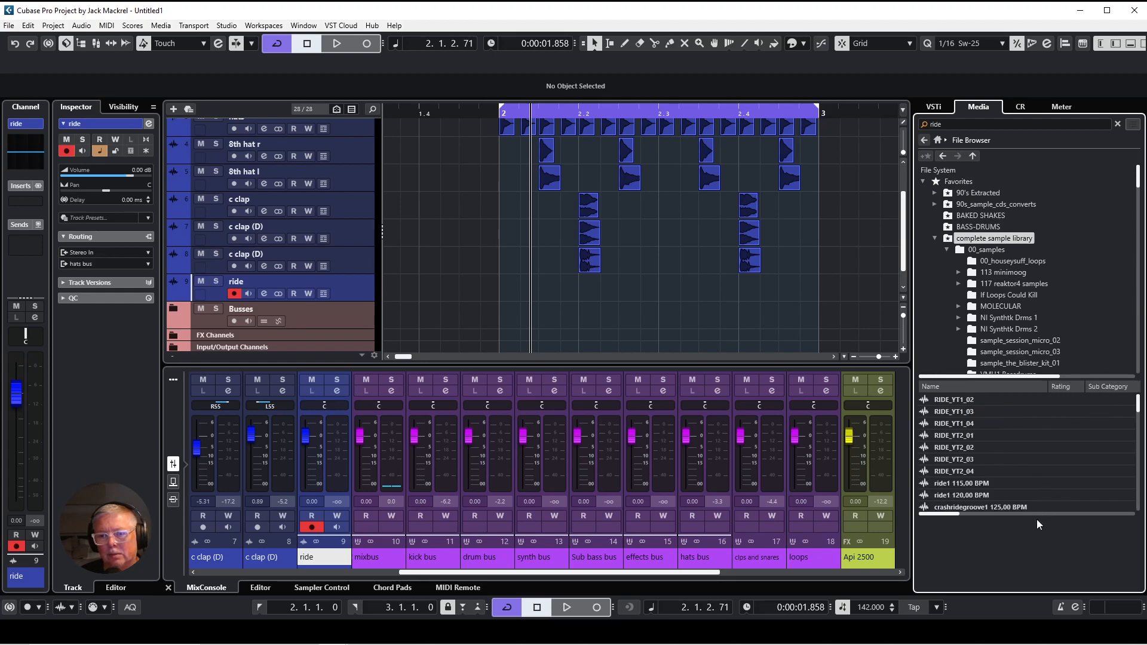
# Step: Audition the ride samples from RIDE_YT1_02 through RIDE_YT2_04 and the 115 and 120 BPM ride1 loops
pyautogui.click(956, 401)
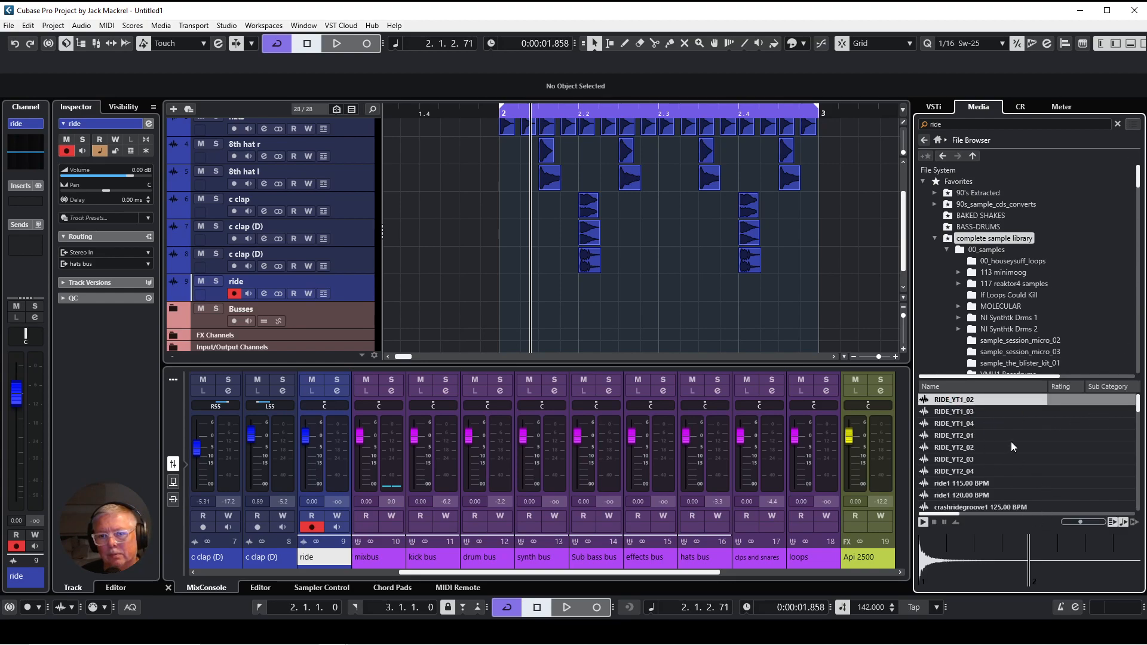
pyautogui.click(956, 412)
pyautogui.click(972, 423)
pyautogui.click(975, 435)
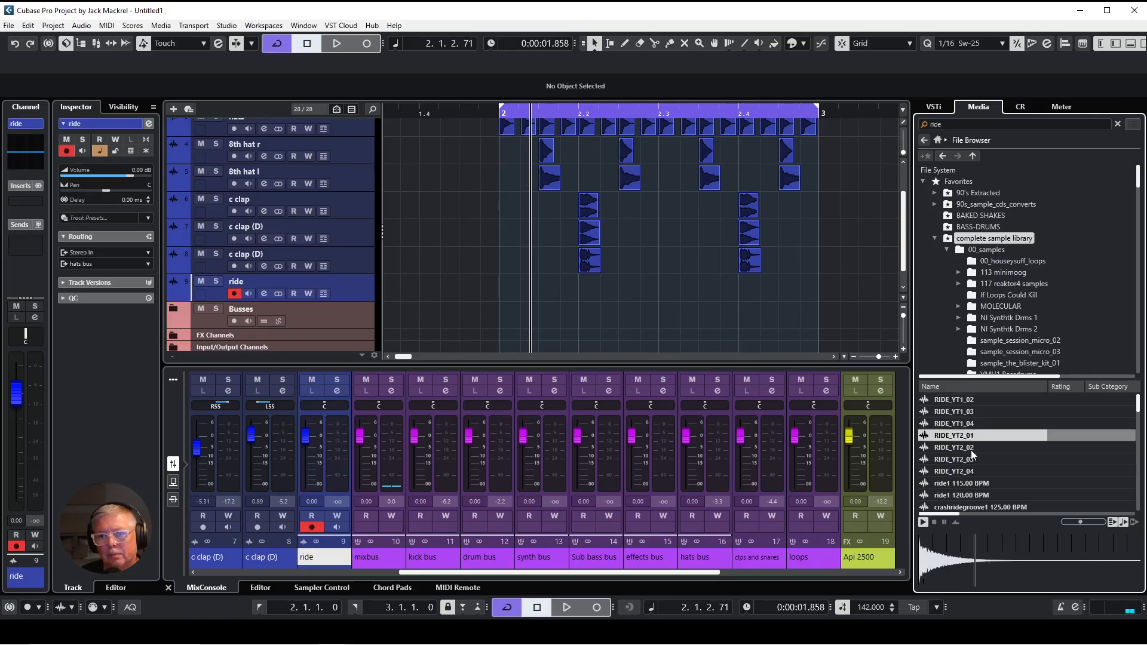
pyautogui.click(971, 448)
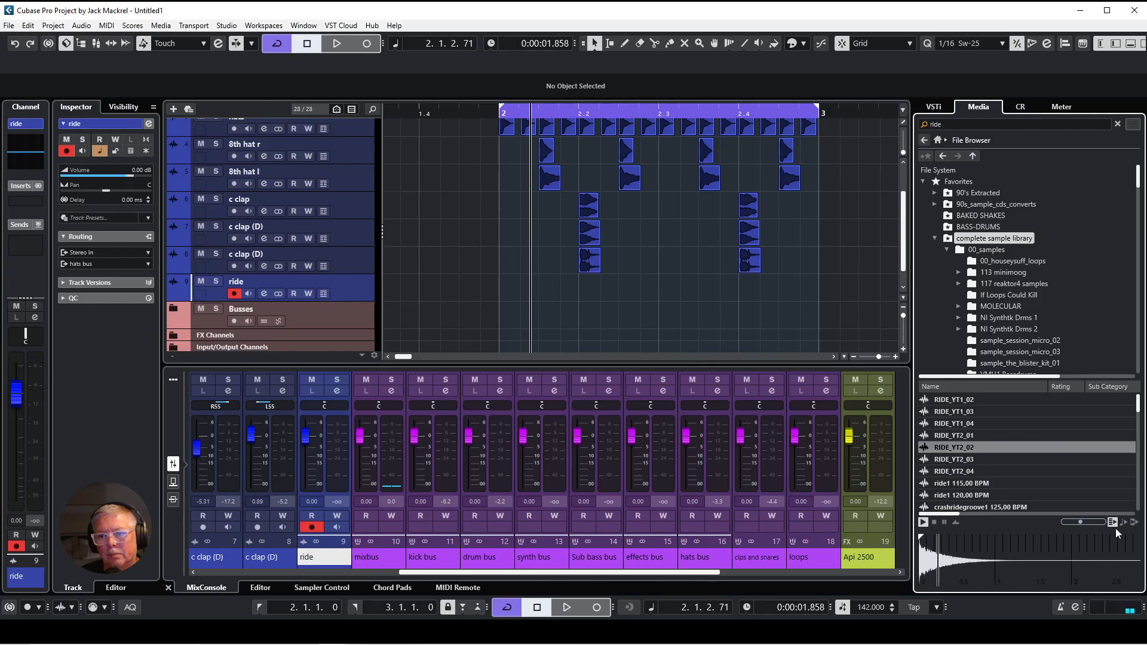
pyautogui.click(957, 459)
pyautogui.click(969, 472)
pyautogui.click(982, 483)
pyautogui.click(986, 498)
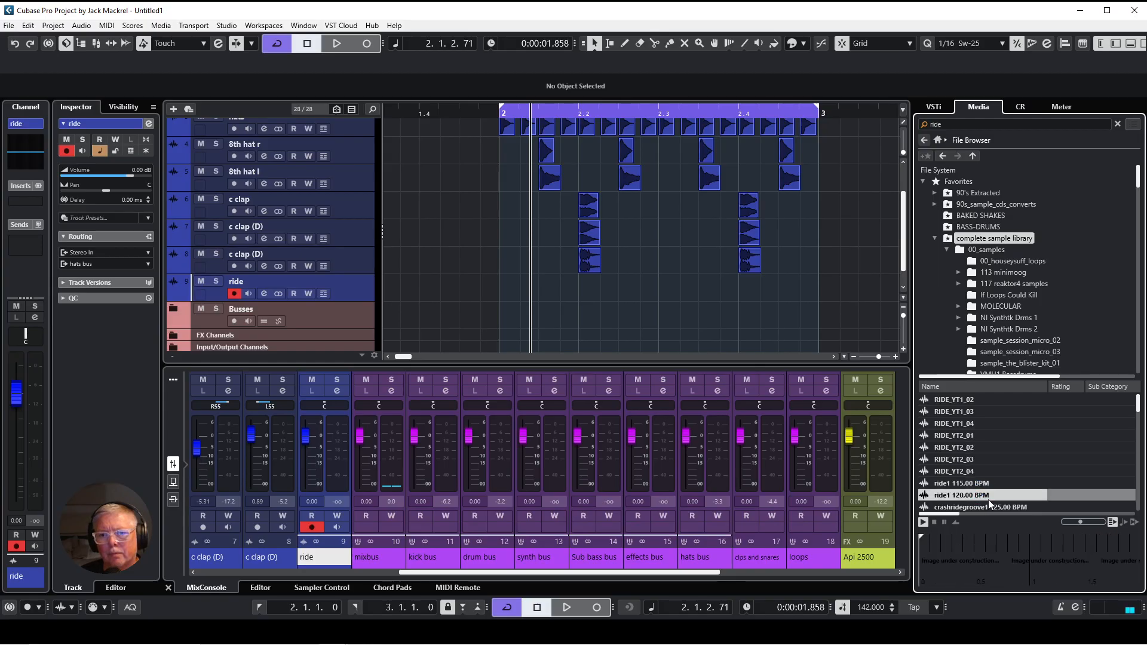
# Step: Audition further ride loops in the results, including ride1 at 125 BPM and the ride1 and ride2 loops without a tempo label
pyautogui.scroll(-2, 998, 487)
pyautogui.scroll(-2, 1057, 450)
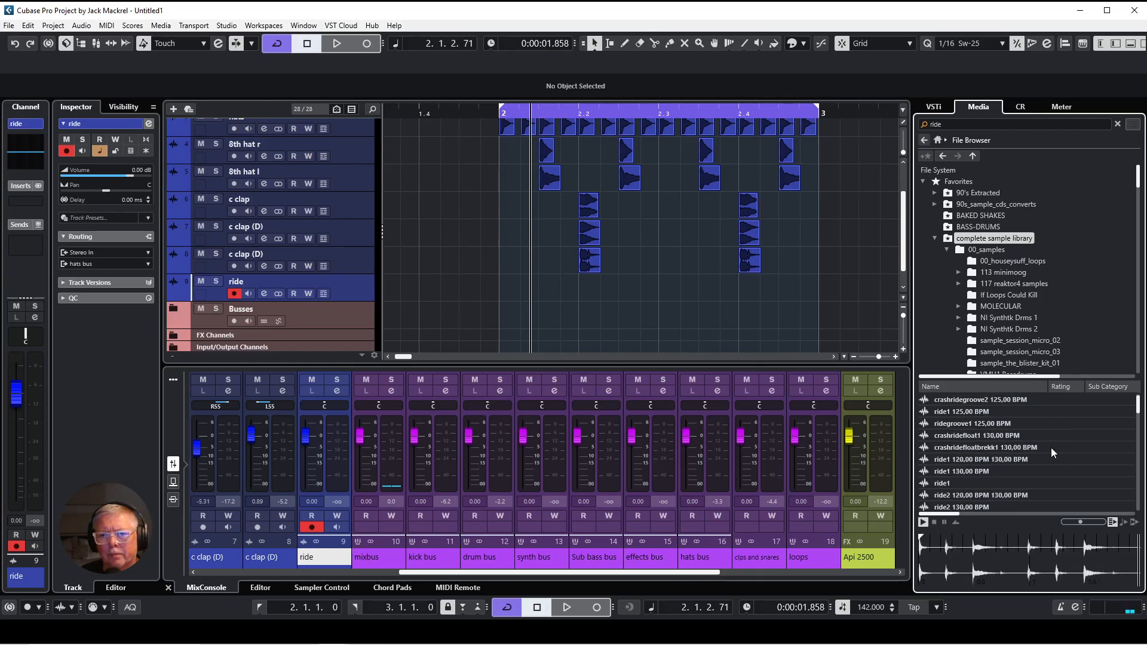
pyautogui.click(1016, 412)
pyautogui.scroll(-2, 1019, 429)
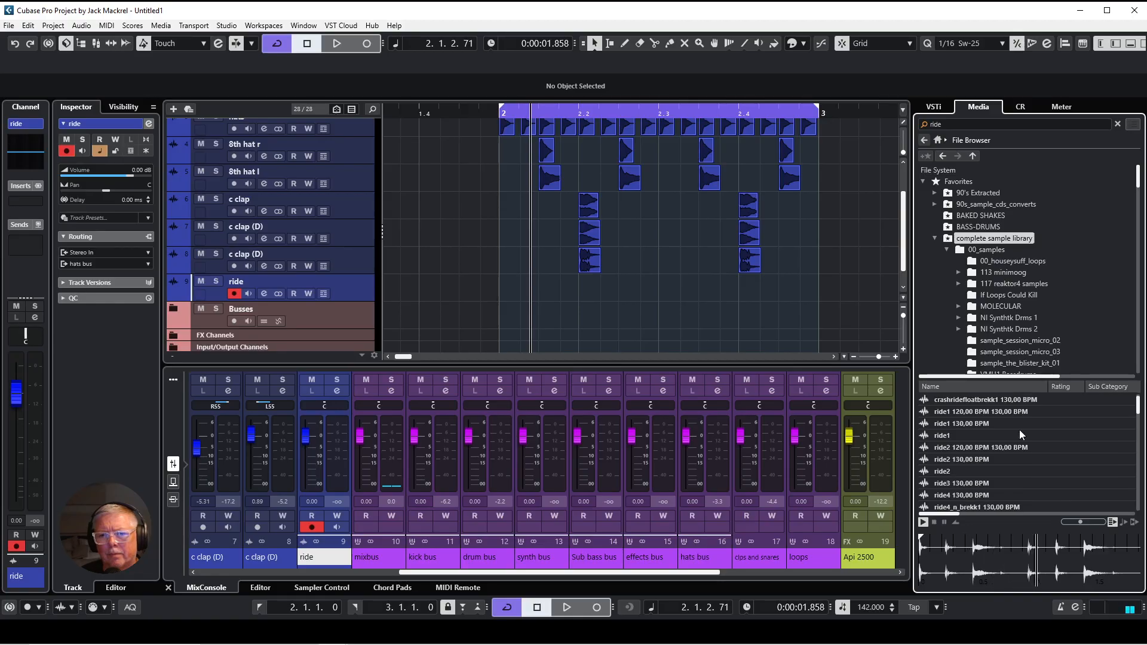
pyautogui.click(986, 435)
pyautogui.click(954, 471)
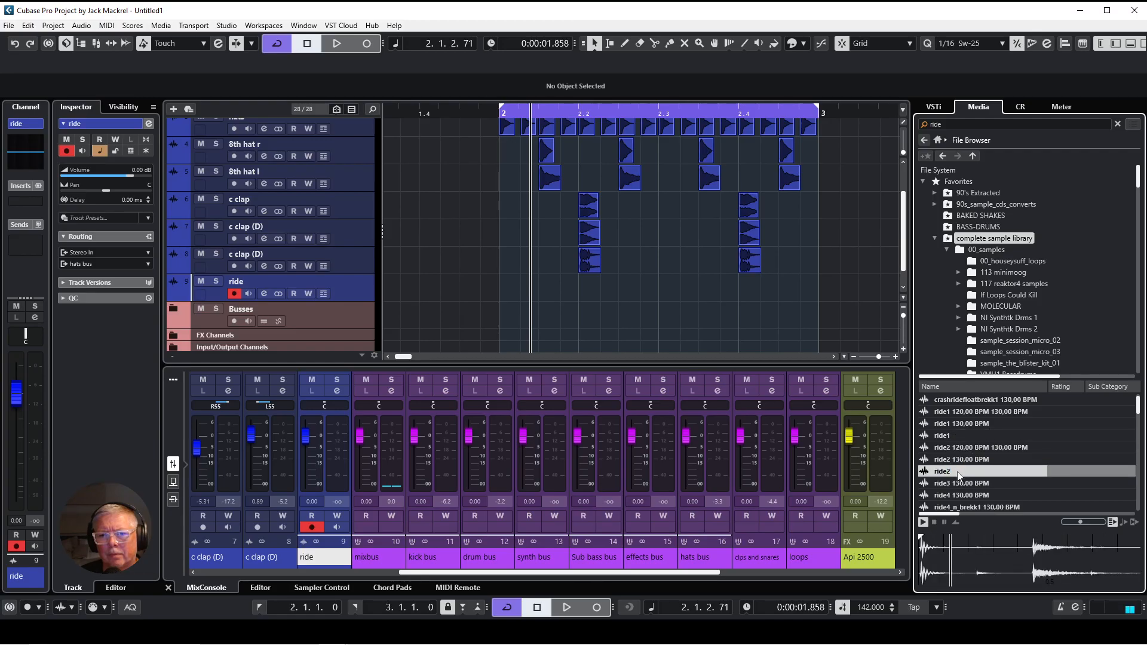
pyautogui.scroll(-3, 1035, 469)
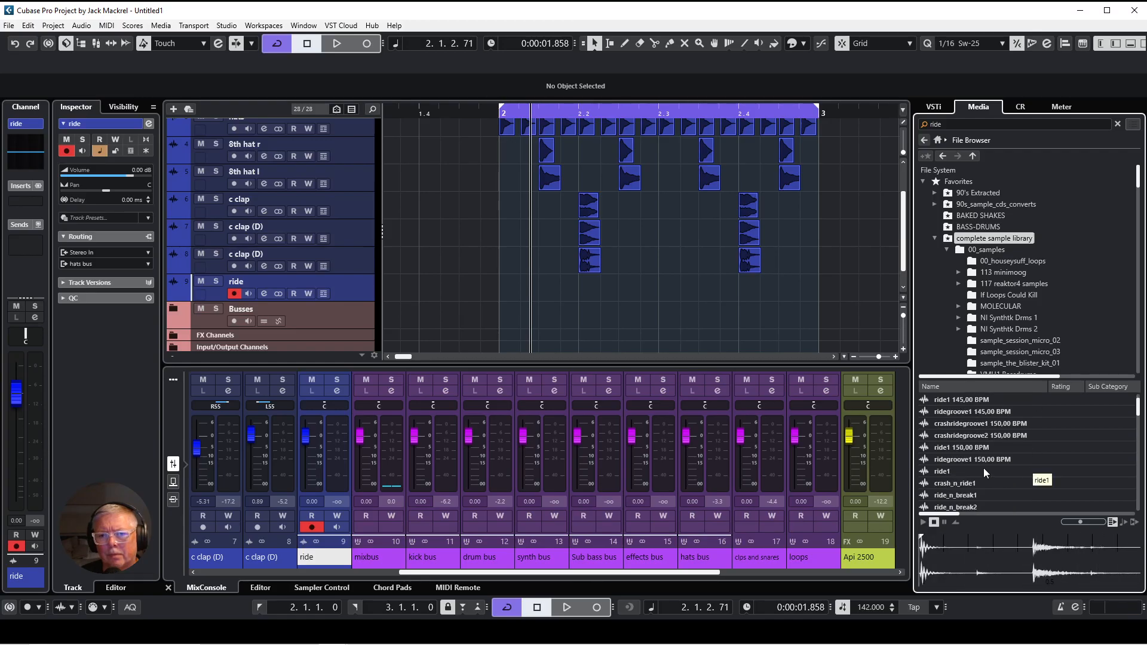
pyautogui.scroll(-3, 1026, 474)
pyautogui.click(1024, 449)
pyautogui.scroll(-4, 1023, 450)
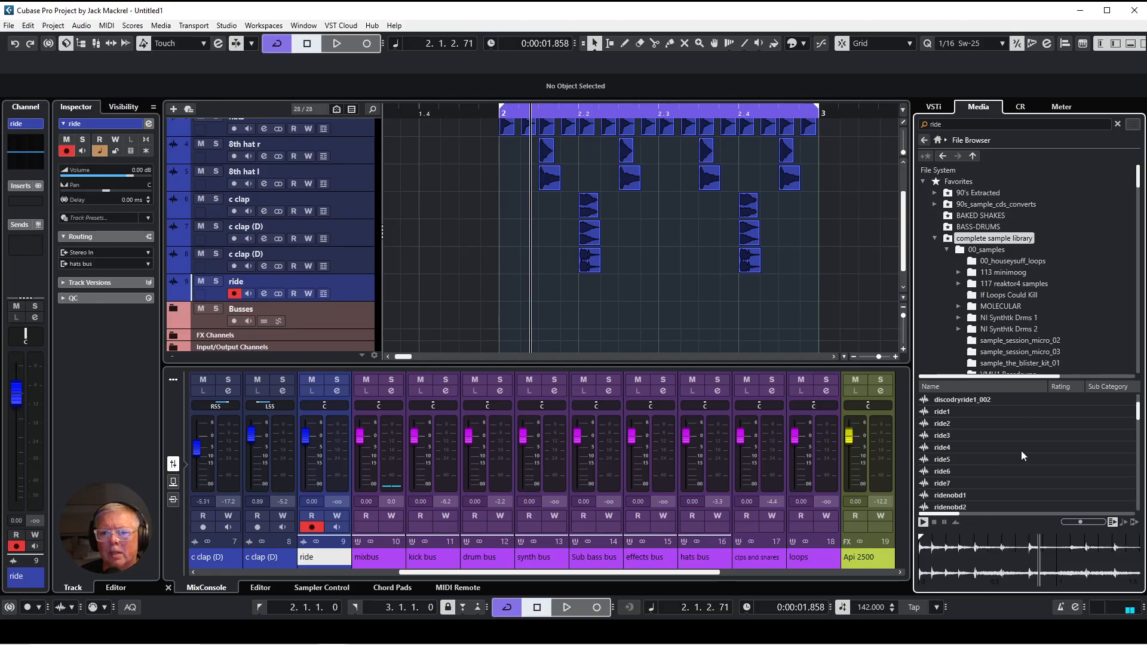
# Step: Audition ride1, ride2, ride3 and ride6, plus the single hits RIDE1 and RIDE3 further down the results
pyautogui.click(950, 413)
pyautogui.click(949, 425)
pyautogui.click(944, 436)
pyautogui.click(951, 472)
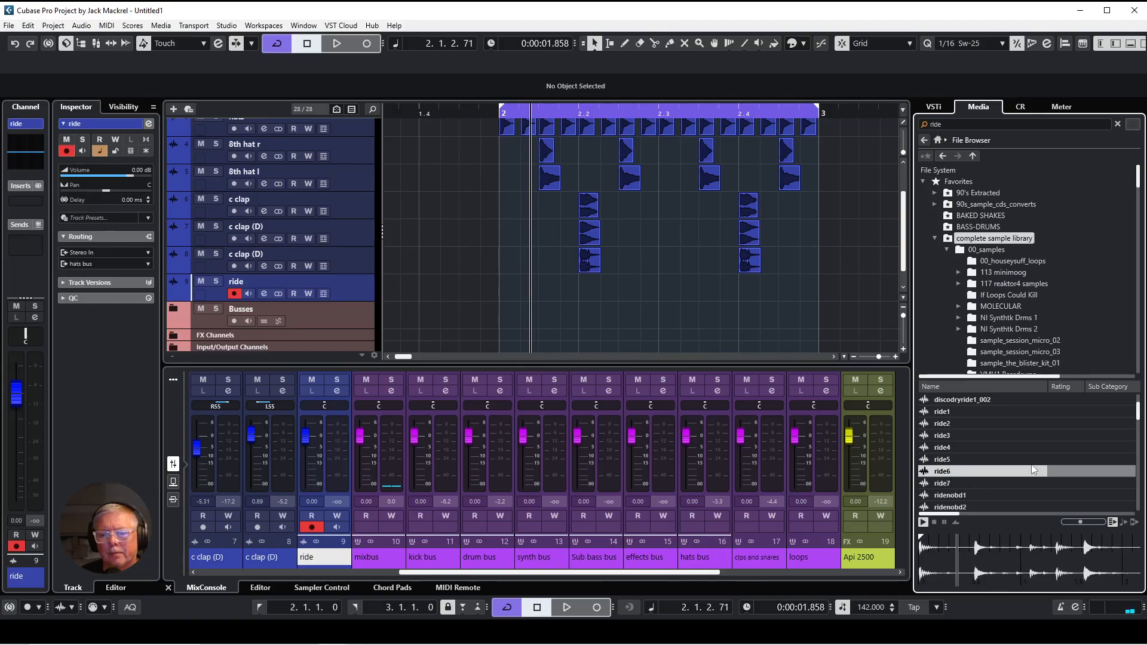
pyautogui.scroll(-5, 1028, 437)
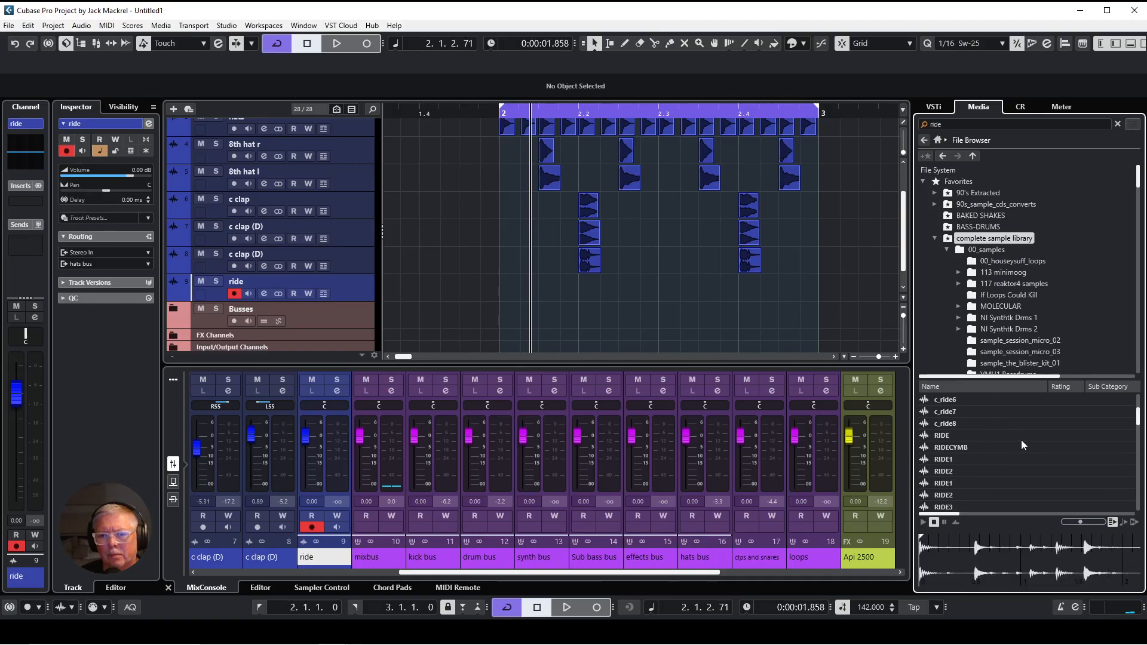
pyautogui.click(948, 458)
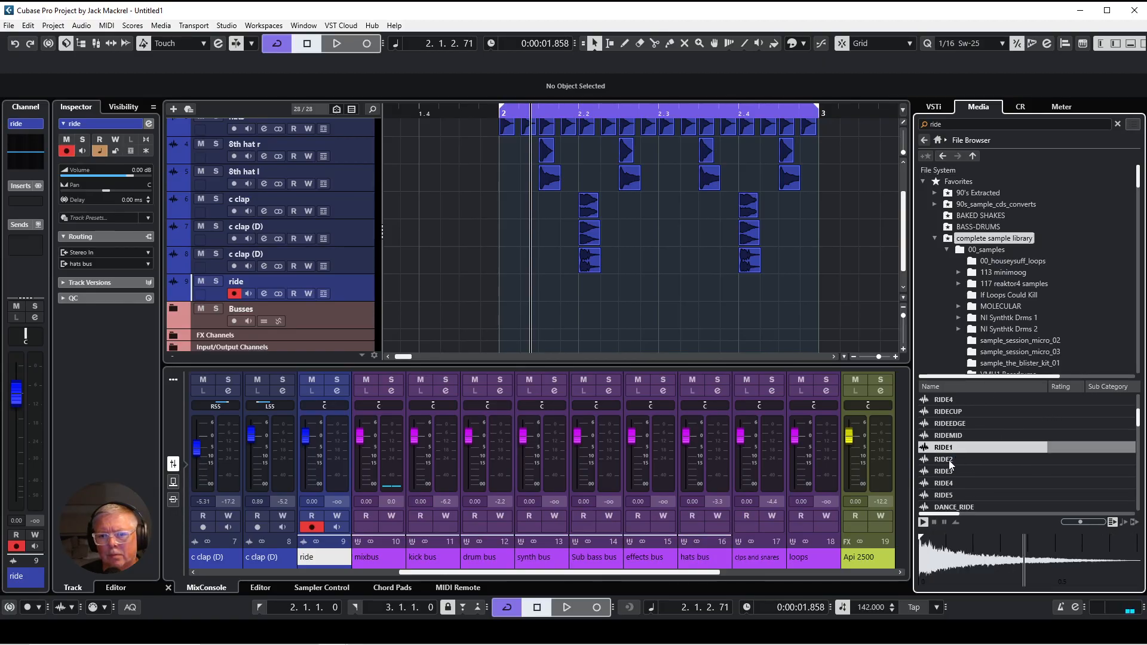
pyautogui.click(953, 471)
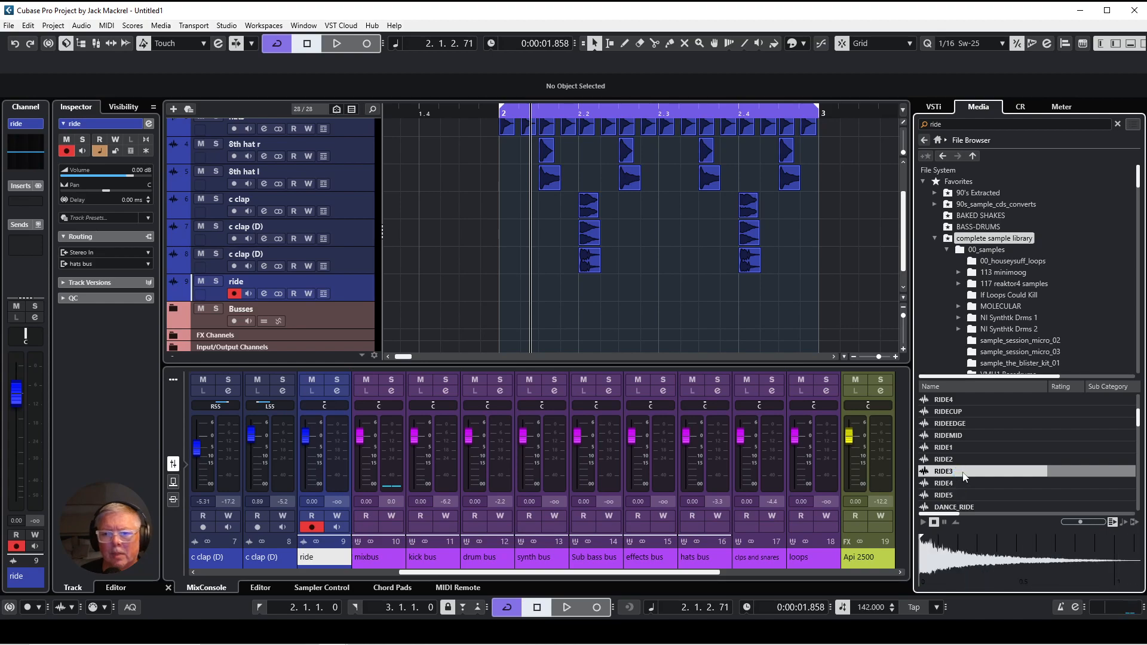
# Step: Place the RIDE3 sample on the ride track at bar 2 and cut it at 2.2, removing the tail to leave one beat
pyautogui.moveTo(509, 299); pyautogui.dragTo(509, 299)
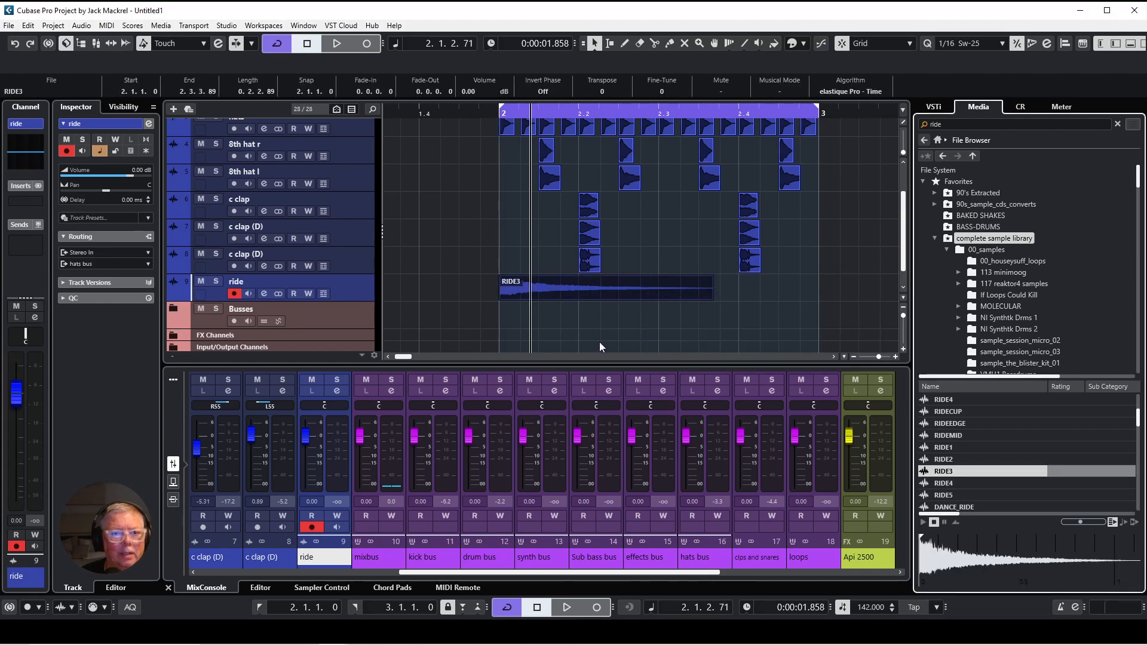
pyautogui.rightClick(583, 324)
pyautogui.click(617, 323)
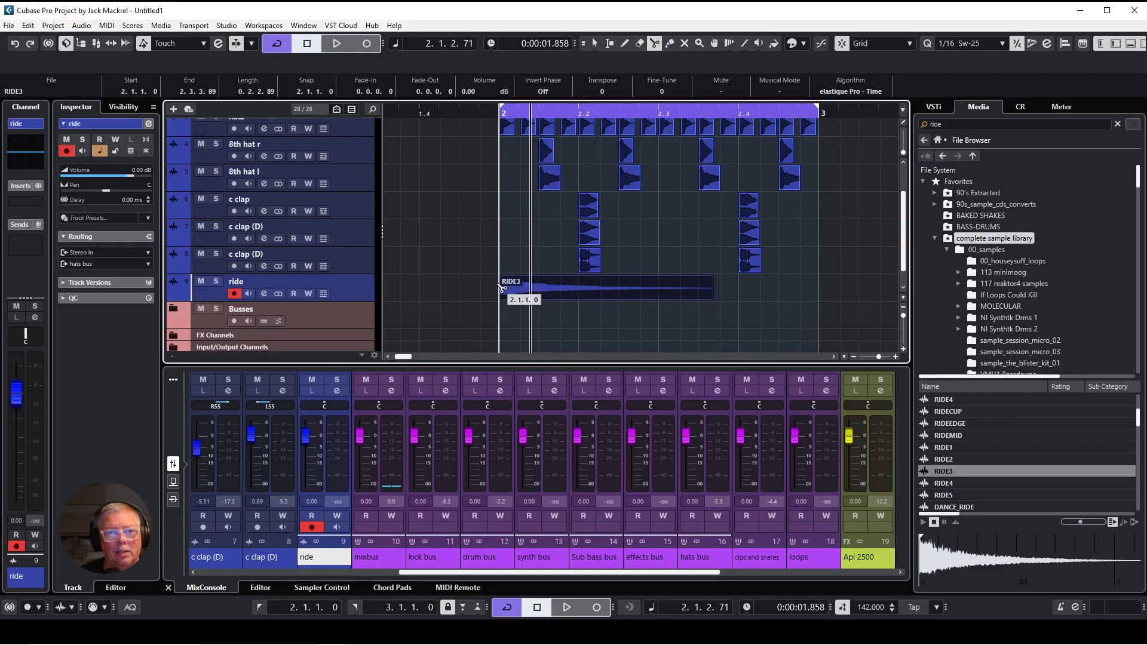
pyautogui.click(580, 293)
pyautogui.rightClick(566, 318)
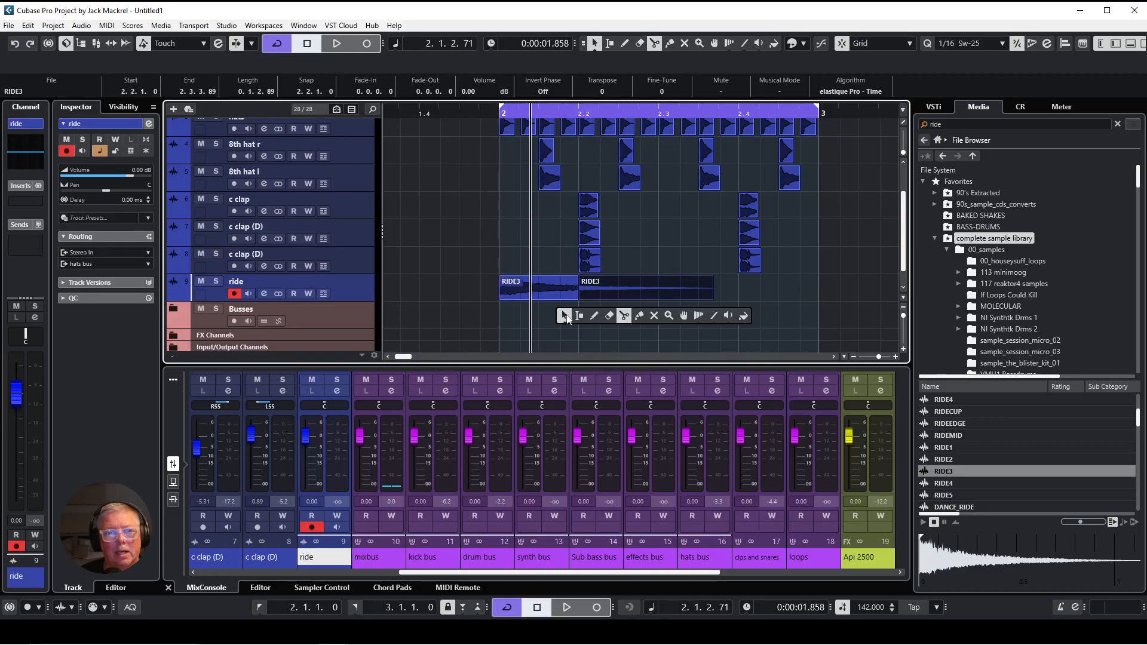
pyautogui.click(609, 313)
pyautogui.click(612, 297)
pyautogui.rightClick(612, 298)
pyautogui.click(611, 299)
pyautogui.click(539, 293)
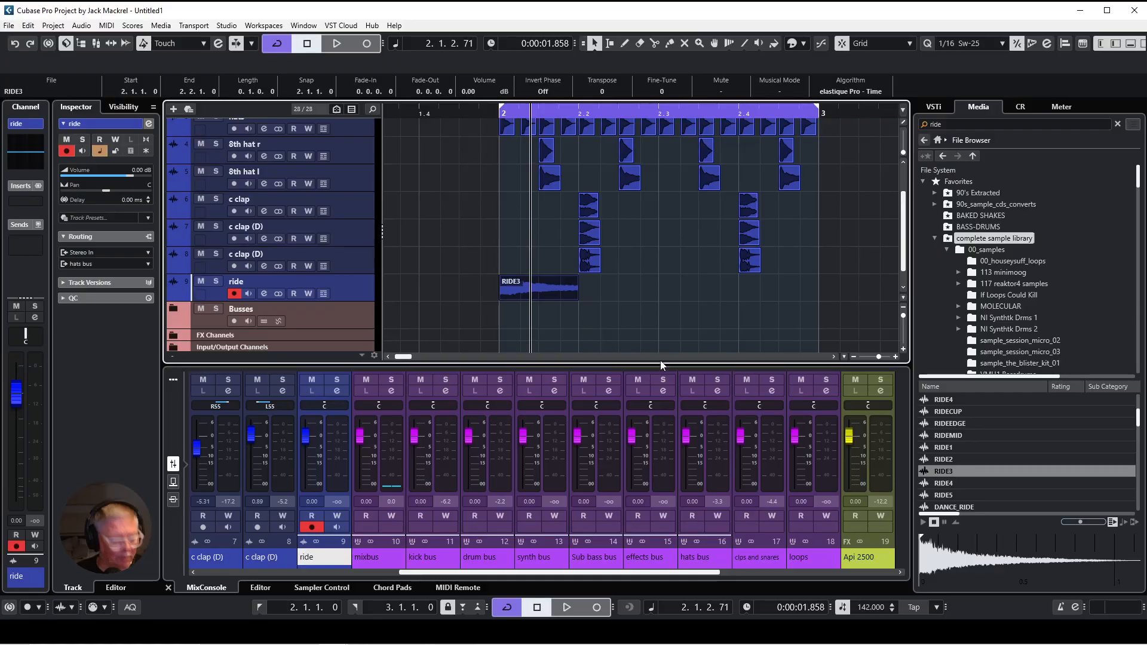
# Step: Duplicate the one-beat RIDE3 event three times and shift all four events to the offbeat, starting at 2.1.3
pyautogui.hotkey('ctrl', 'd')
pyautogui.hotkey('ctrl', 'd')
pyautogui.hotkey('ctrl', 'd')
pyautogui.rightClick(669, 320)
pyautogui.click(669, 319)
pyautogui.moveTo(849, 288); pyautogui.dragTo(482, 317)
pyautogui.moveTo(544, 297); pyautogui.dragTo(589, 298)
# Step: Split the last ride event at bar 3 and move the leftover half beat to the start of bar 2
pyautogui.rightClick(592, 317)
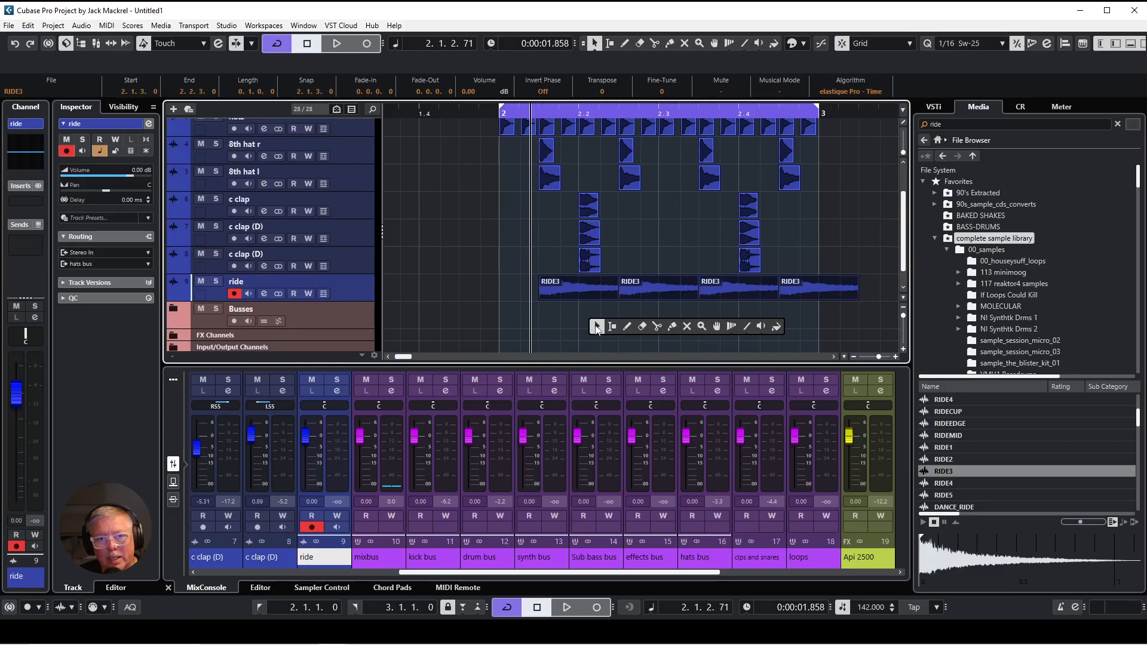
pyautogui.click(656, 328)
pyautogui.click(828, 290)
pyautogui.rightClick(841, 293)
pyautogui.click(840, 293)
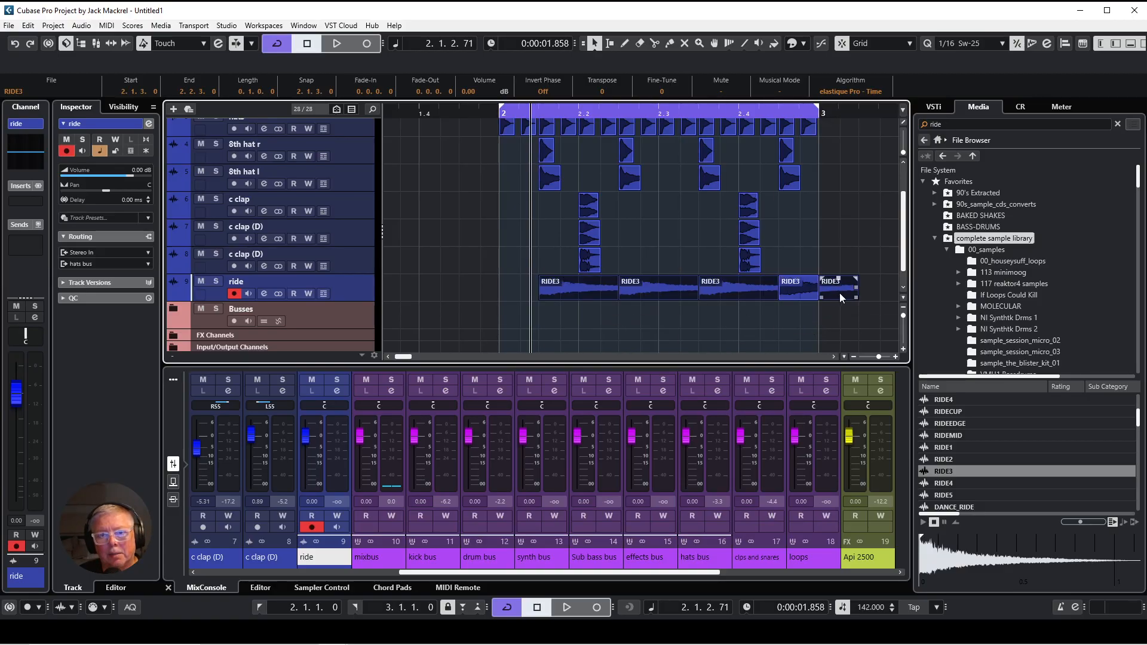
pyautogui.moveTo(835, 295); pyautogui.dragTo(523, 301)
pyautogui.click(852, 324)
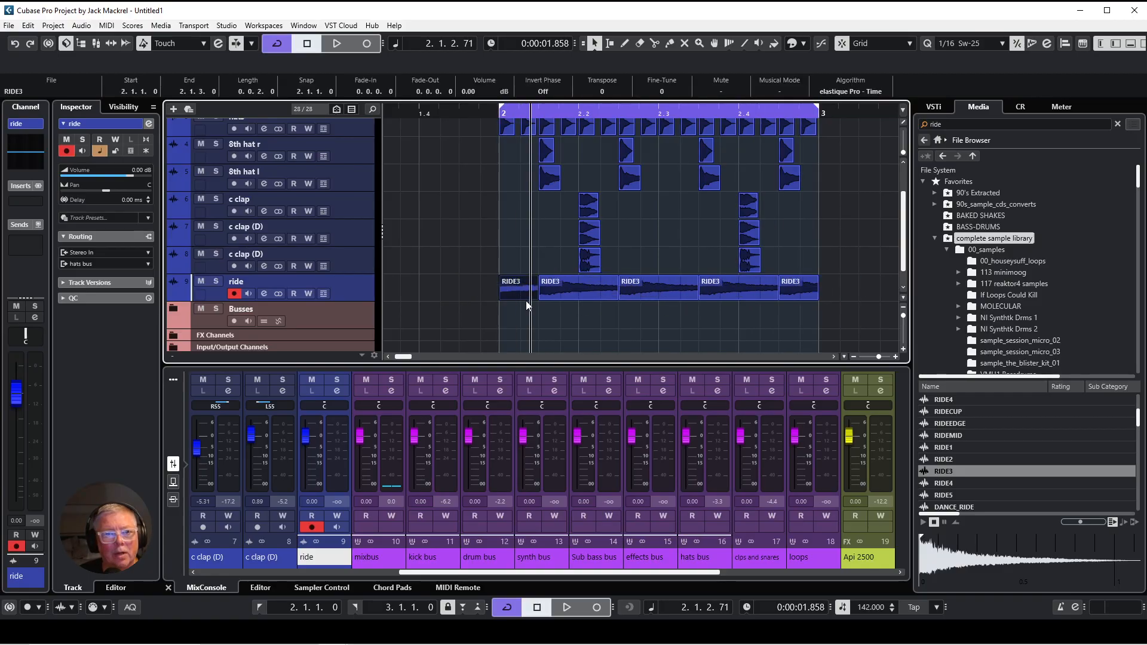
# Step: Glue all the RIDE3 pieces on the ride track into one event spanning bar 2
pyautogui.rightClick(540, 312)
pyautogui.click(582, 320)
pyautogui.click(621, 321)
pyautogui.click(527, 287)
pyautogui.click(527, 286)
pyautogui.click(527, 287)
pyautogui.click(527, 287)
pyautogui.rightClick(474, 284)
pyautogui.click(482, 293)
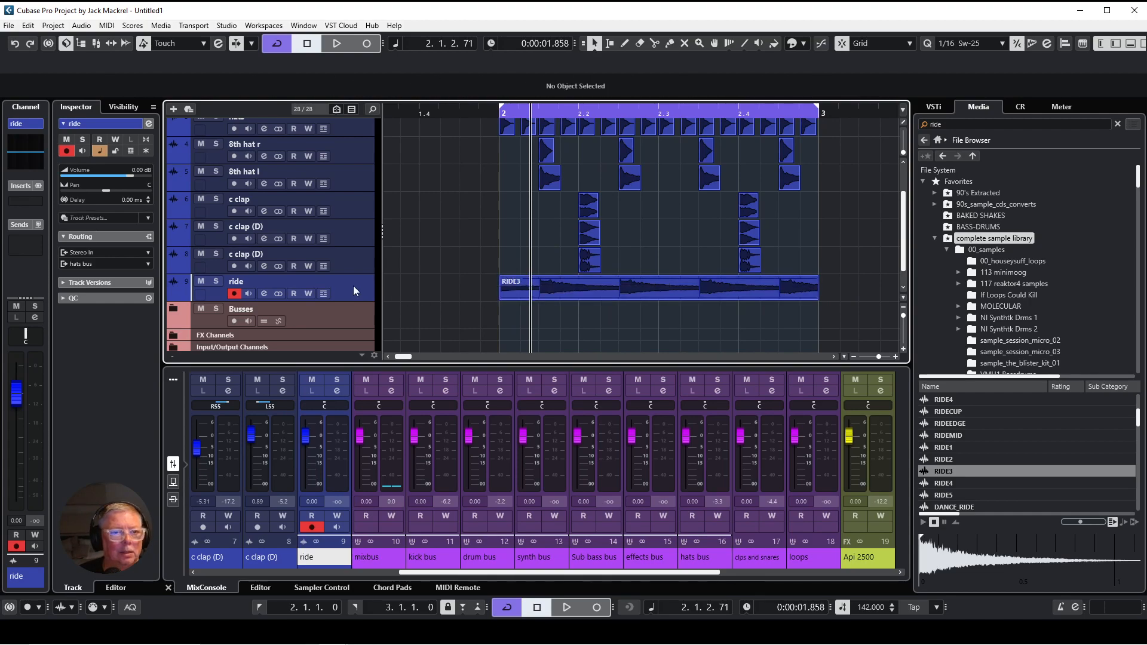
# Step: Open the ride track's channel settings and set its pre-gain to +12 dB
pyautogui.click(268, 294)
pyautogui.click(404, 427)
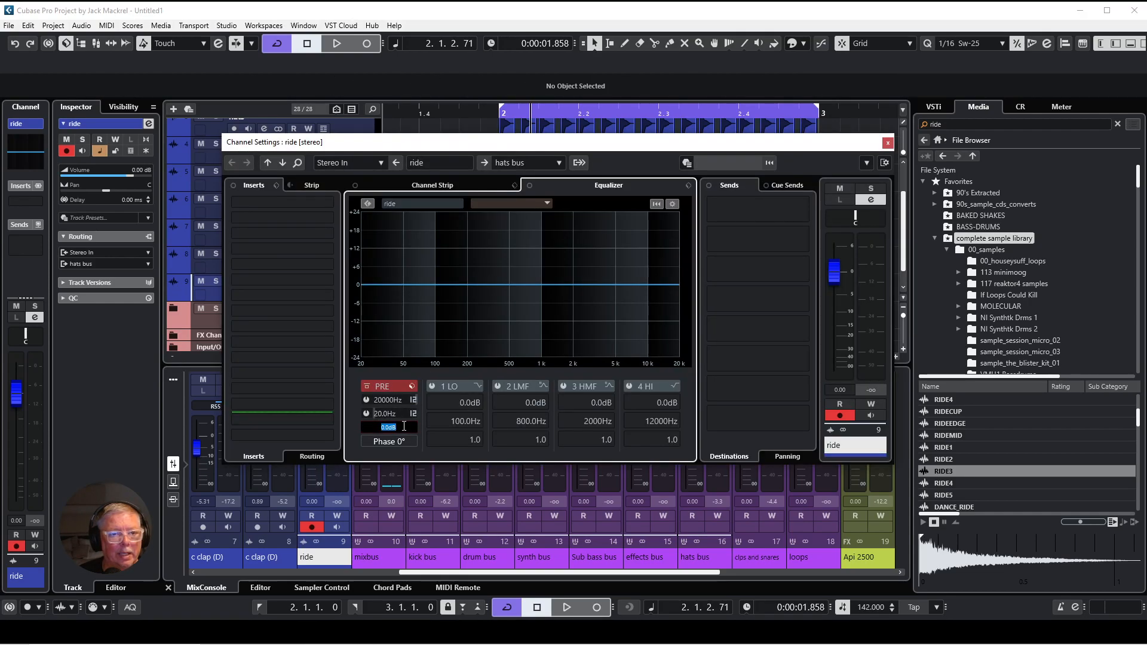
pyautogui.write('+12')
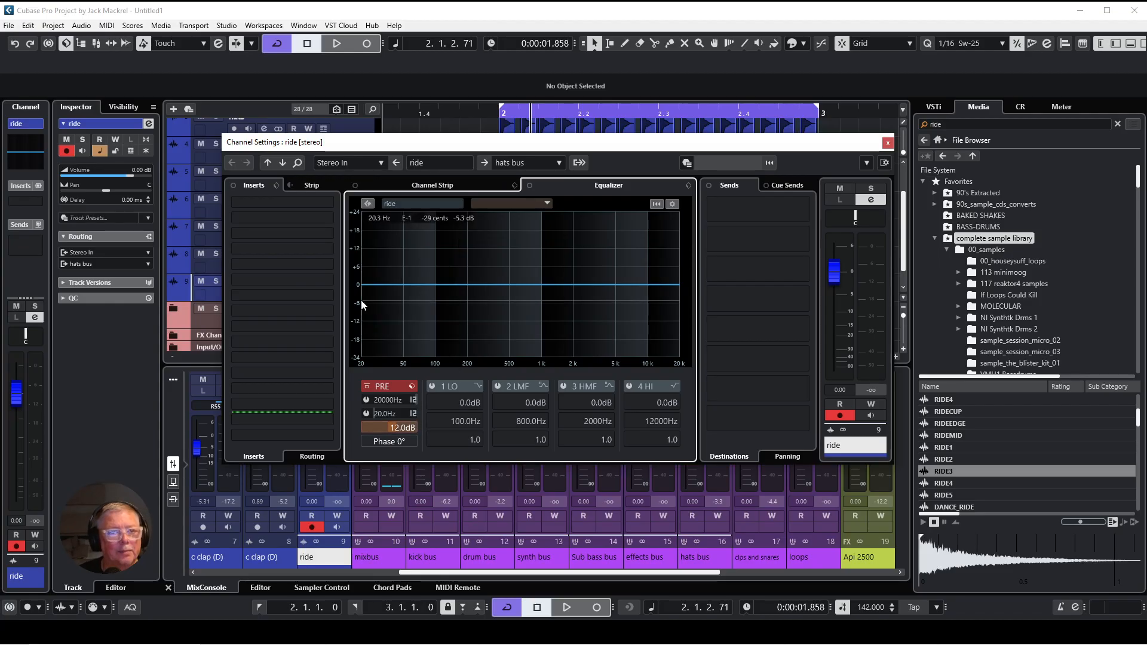
# Step: Insert OneKnob Pumper Stereo in the first insert slot of the ride channel, leaving its rate at 1/4
pyautogui.click(319, 203)
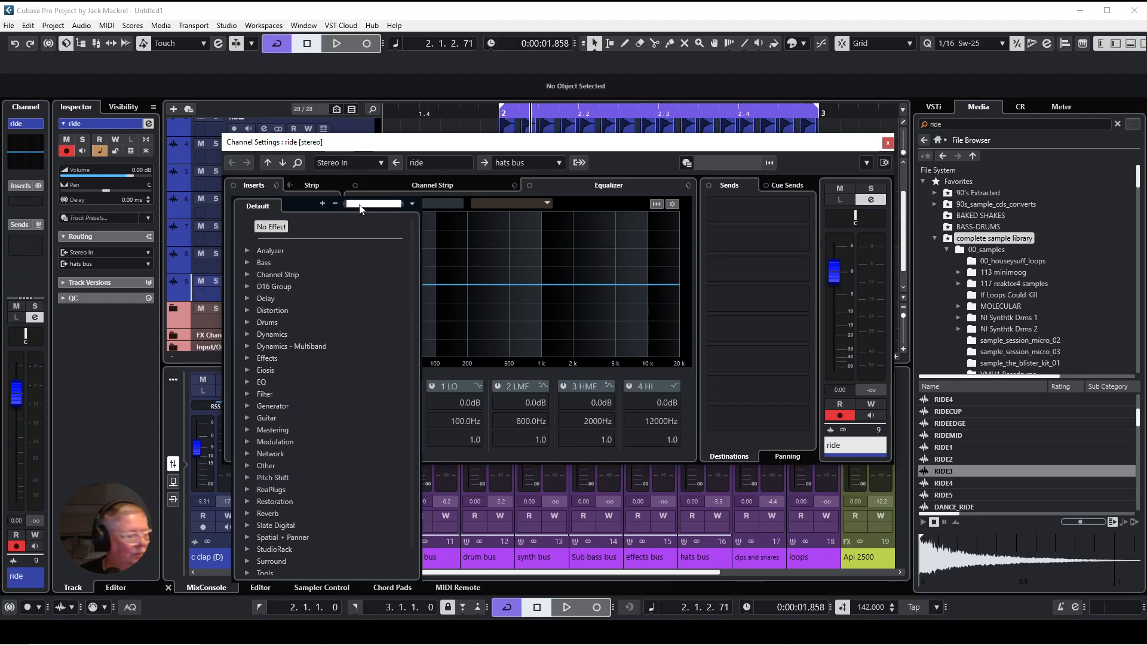
pyautogui.write('one')
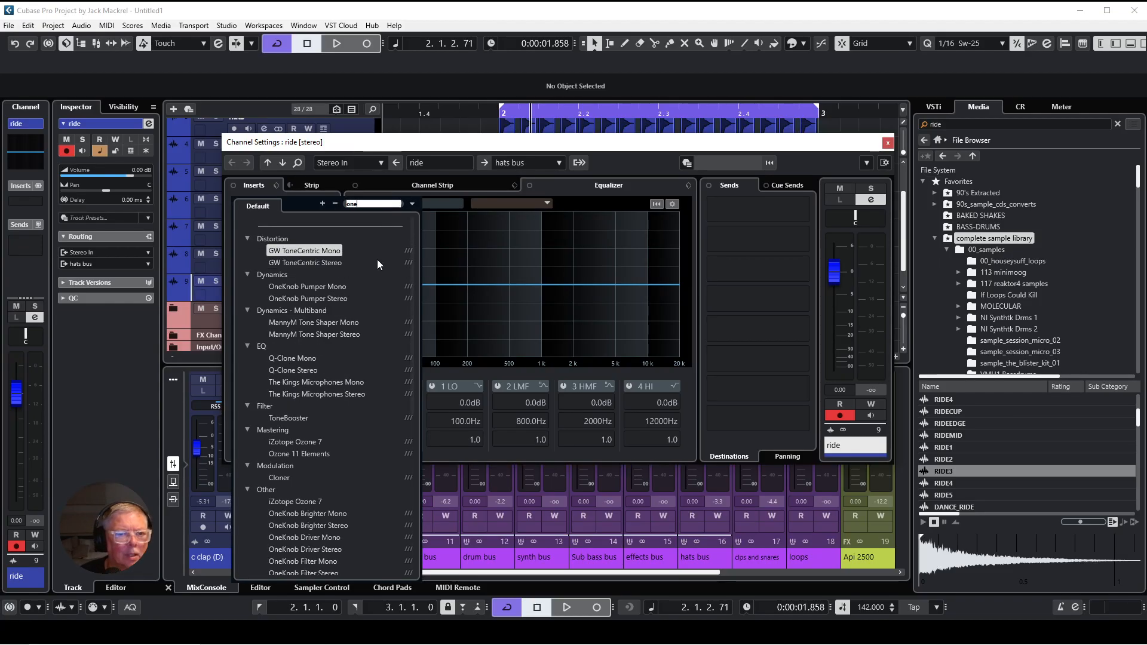
pyautogui.click(342, 298)
pyautogui.moveTo(302, 261); pyautogui.dragTo(654, 231)
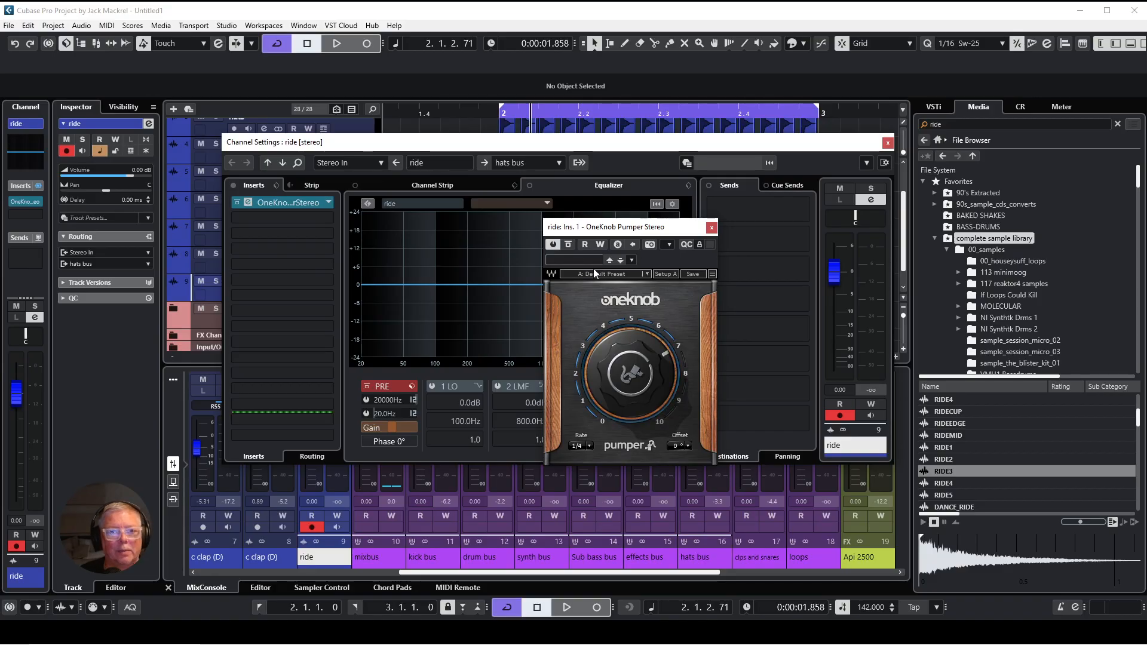
pyautogui.moveTo(735, 207)
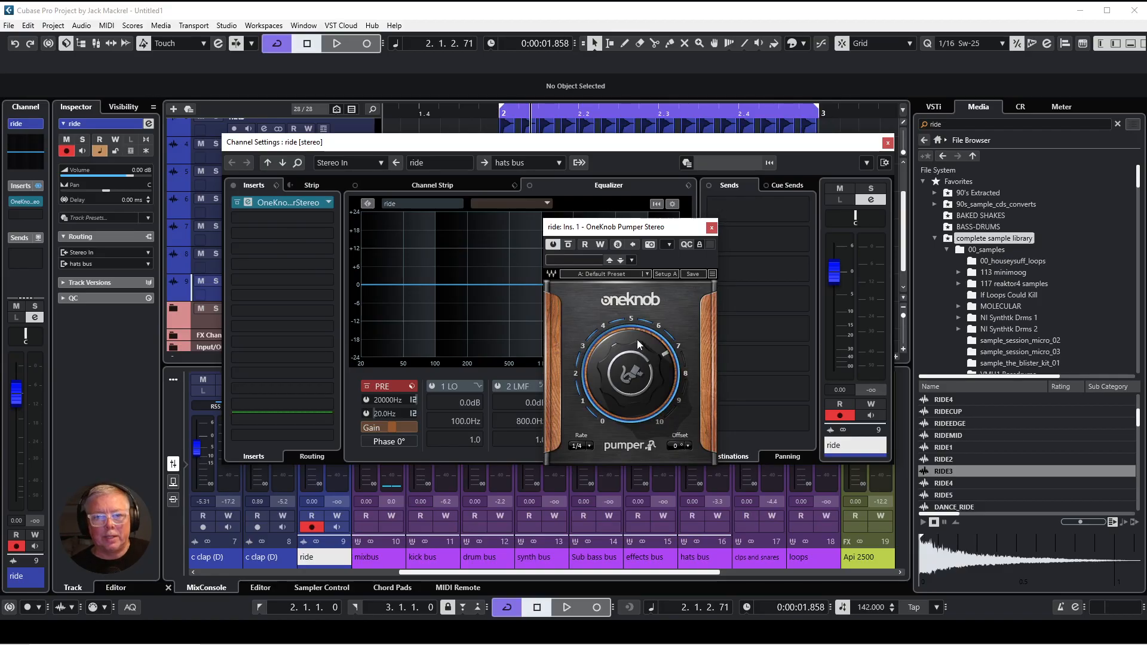
pyautogui.click(590, 446)
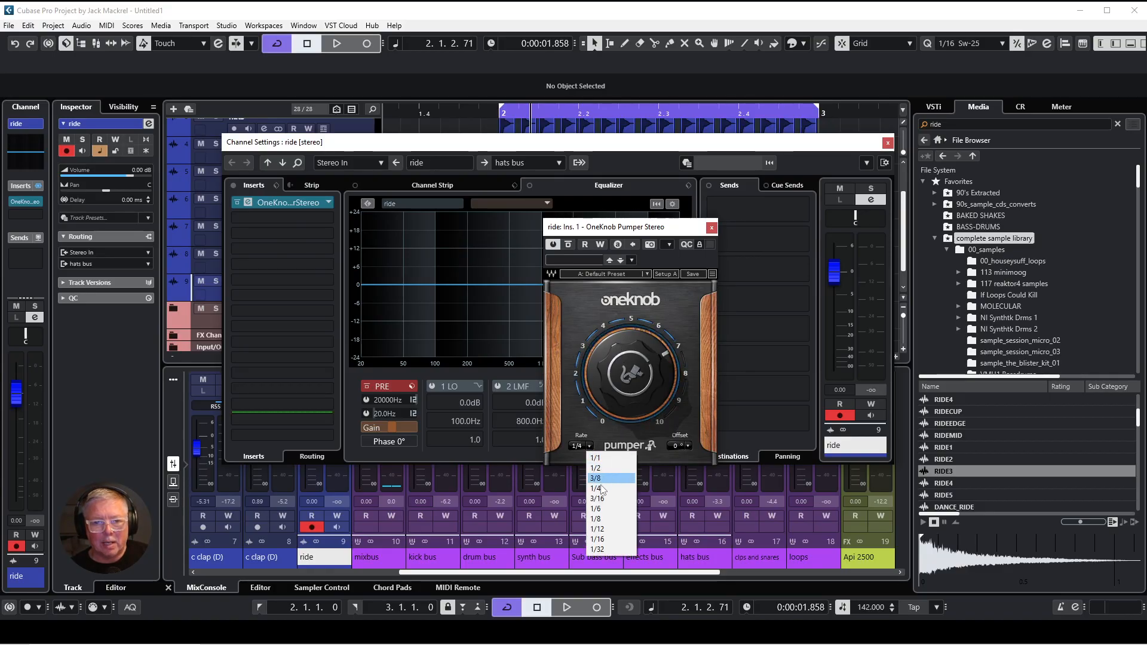
pyautogui.click(688, 421)
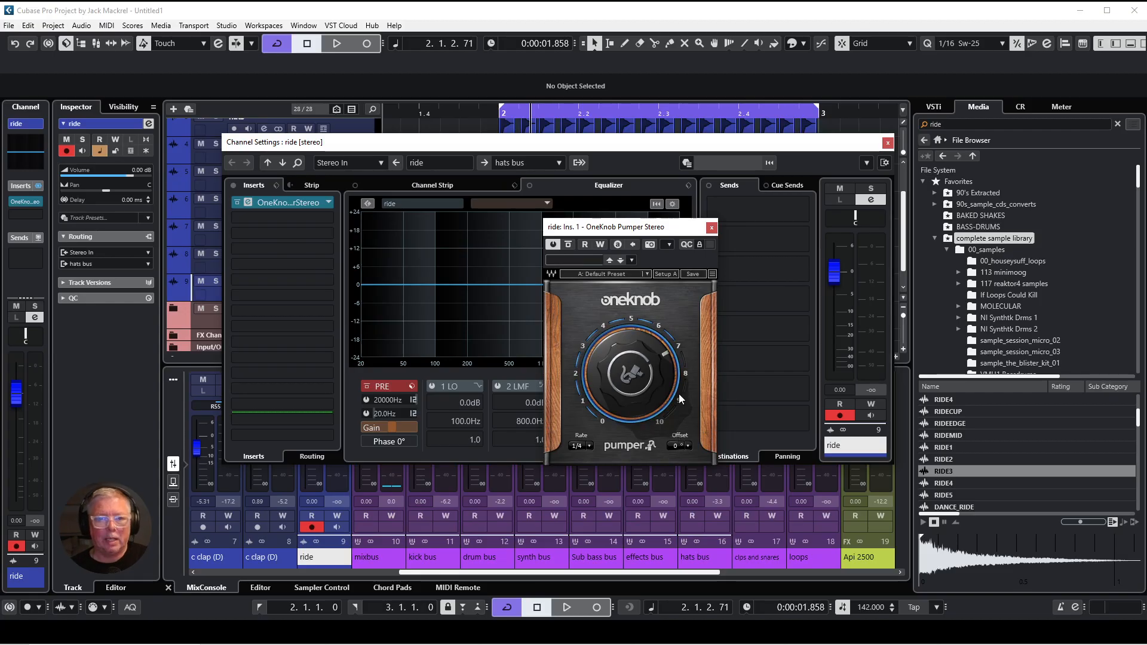
# Step: Lower the ride channel fader to about -41.4 dB, reopen the OneKnob Pumper window and start loop playback
pyautogui.click(833, 290)
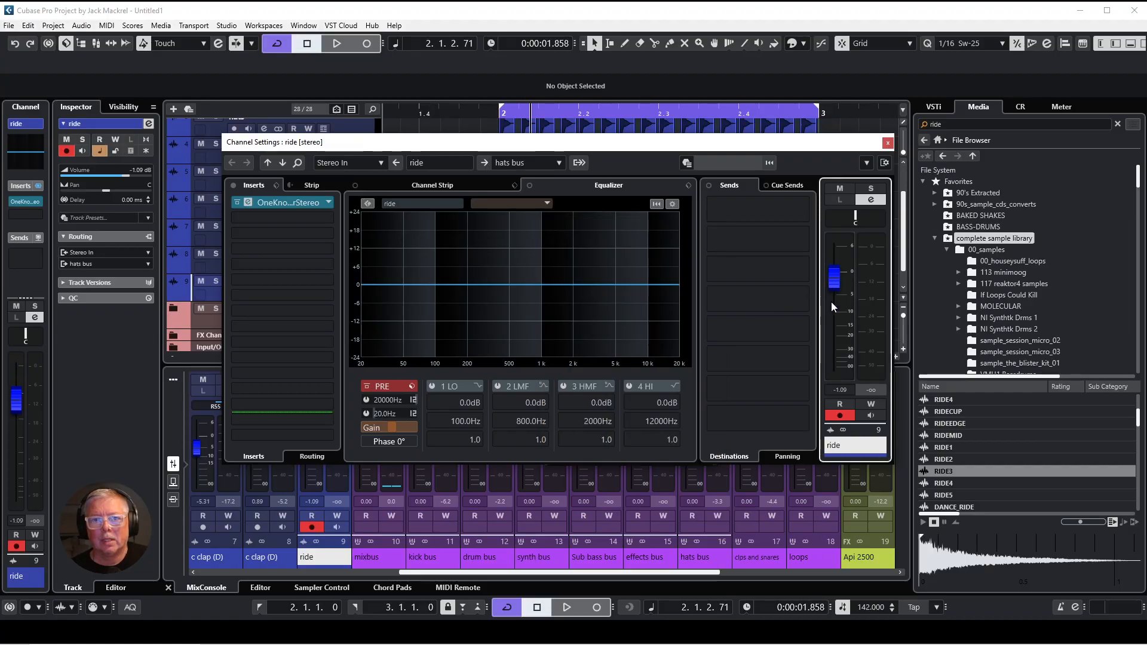
pyautogui.moveTo(830, 364); pyautogui.dragTo(831, 362)
pyautogui.click(249, 204)
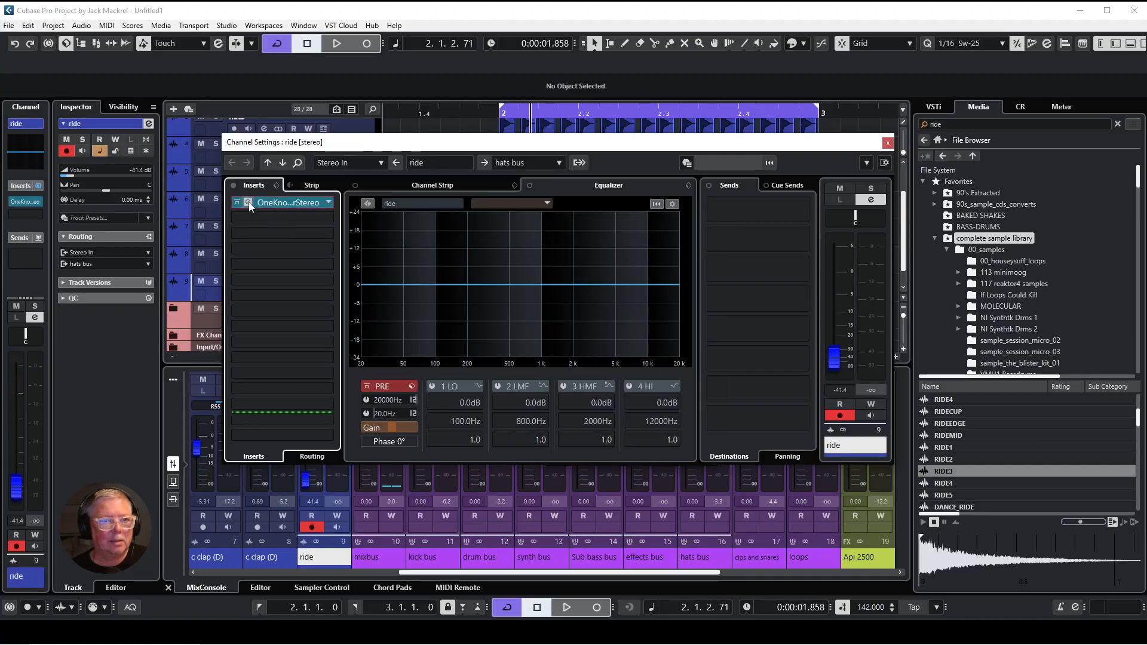
pyautogui.click(250, 207)
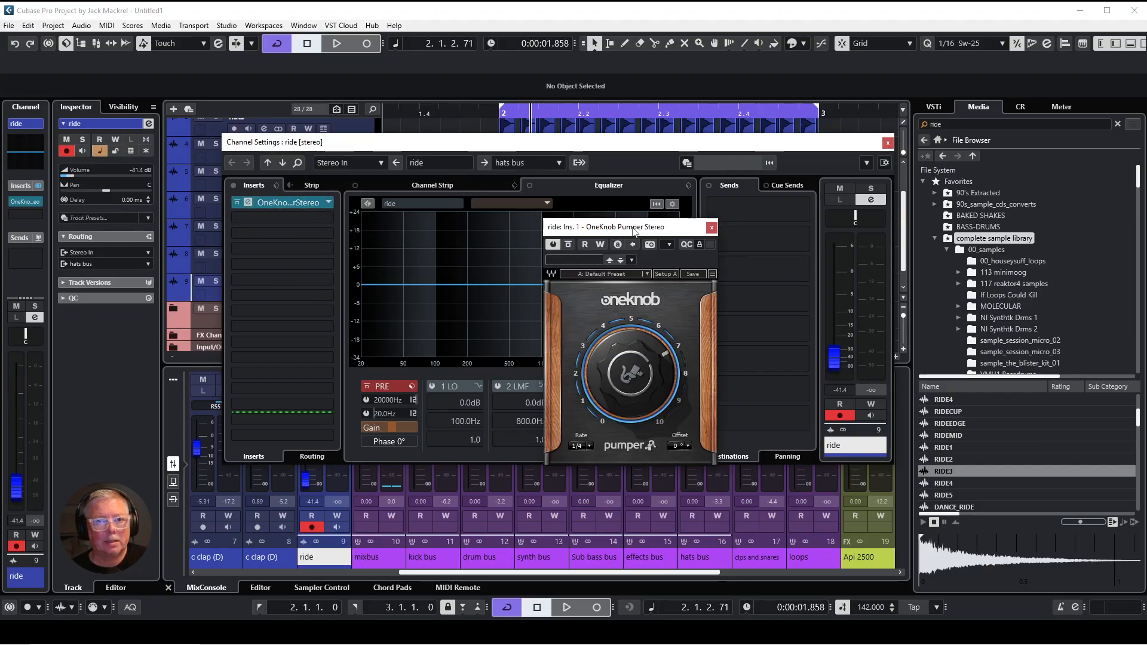
pyautogui.moveTo(643, 231); pyautogui.dragTo(464, 224)
pyautogui.press('space')
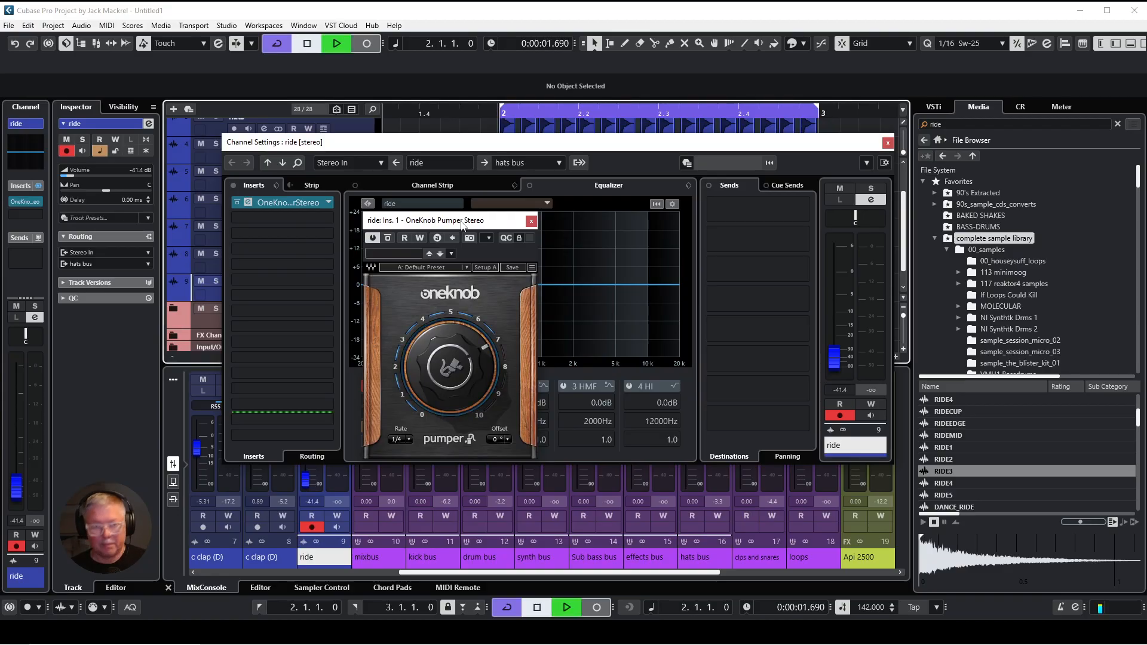
# Step: Set the ride fader to -30.6 dB and cut its low EQ band by 19.9 dB at 176.4 Hz
pyautogui.moveTo(825, 359); pyautogui.dragTo(832, 347)
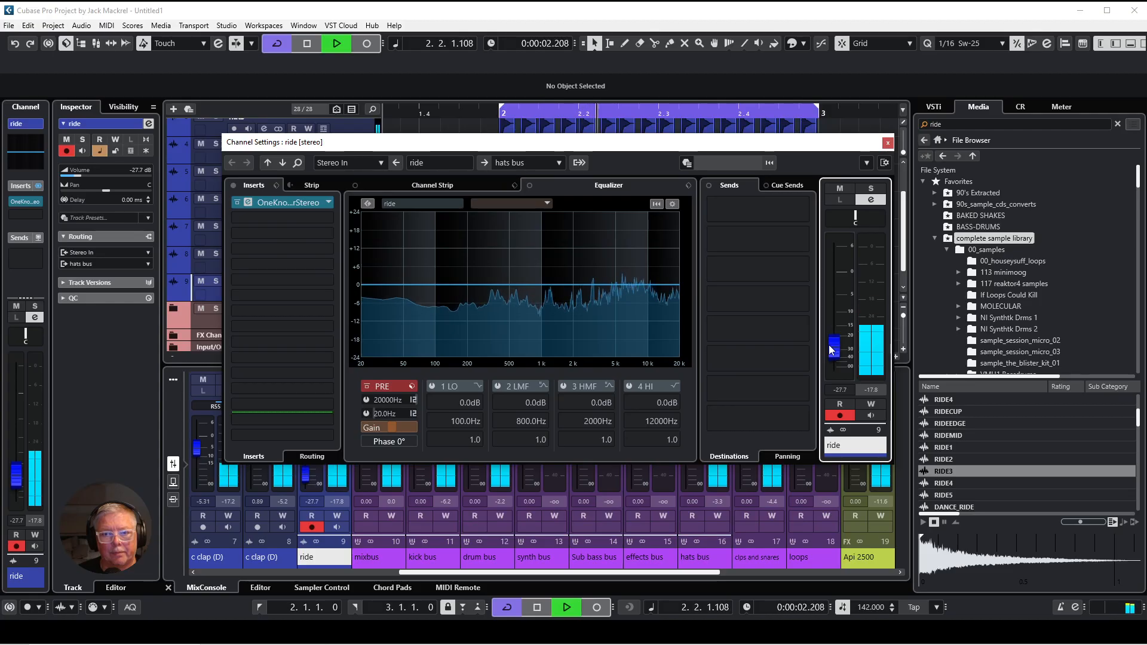
pyautogui.moveTo(417, 300); pyautogui.dragTo(461, 346)
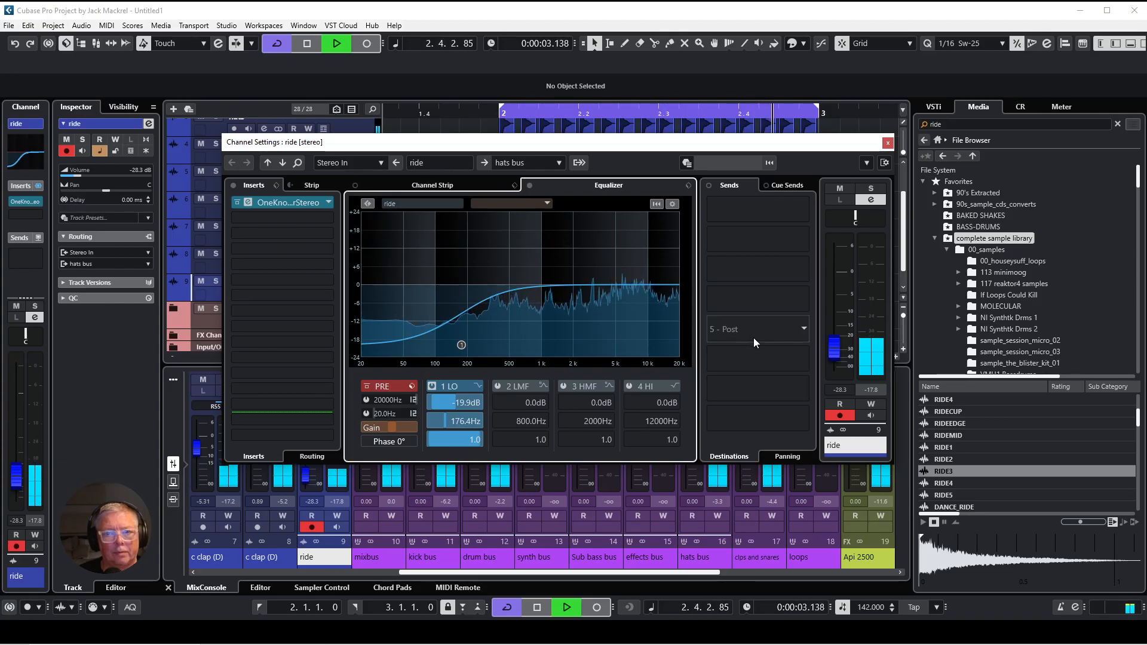
pyautogui.moveTo(836, 352); pyautogui.dragTo(836, 356)
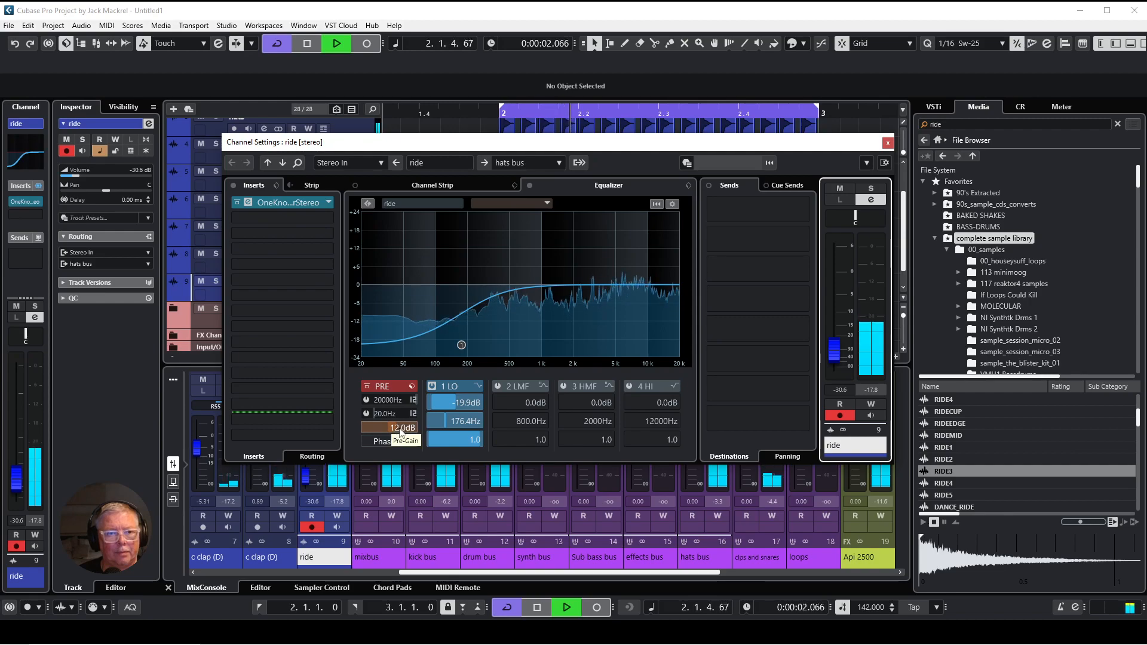
# Step: Uncover the OneKnob Pumper window and turn the ride's pump amount to about 4
pyautogui.moveTo(389, 429); pyautogui.dragTo(855, 115)
pyautogui.moveTo(455, 370); pyautogui.dragTo(456, 404)
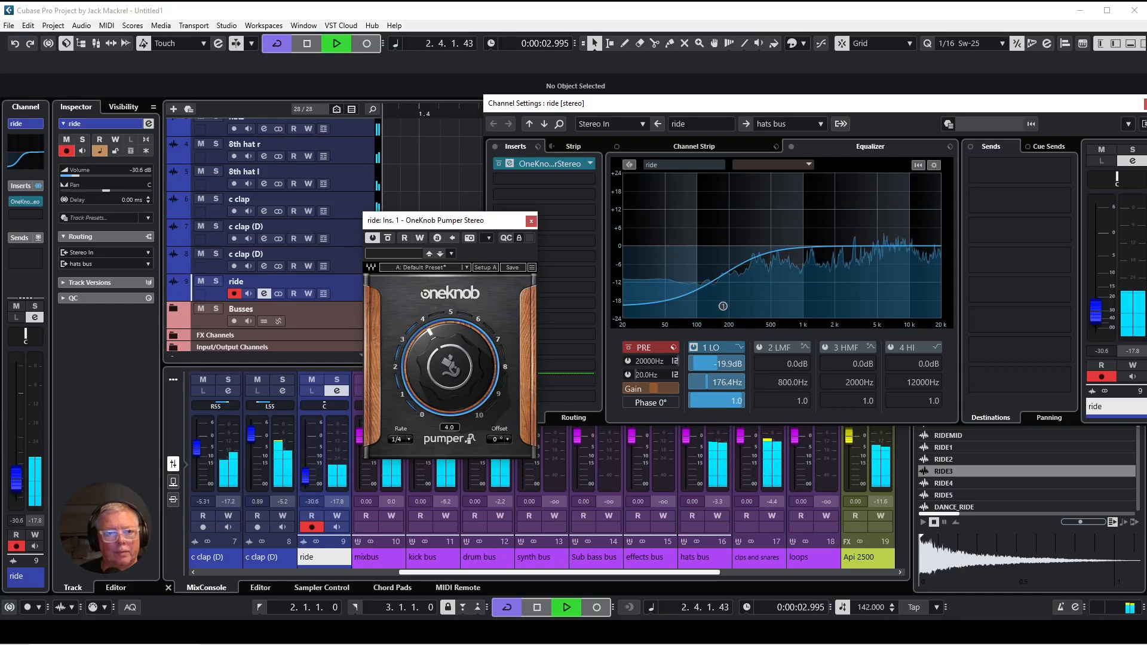
# Step: Set the ride channel's pre-gain to -12 dB and raise its fader to -8.31 dB
pyautogui.click(640, 387)
pyautogui.moveTo(636, 386); pyautogui.dragTo(619, 385)
pyautogui.doubleClick(643, 387)
pyautogui.write('-12')
pyautogui.press('Return')
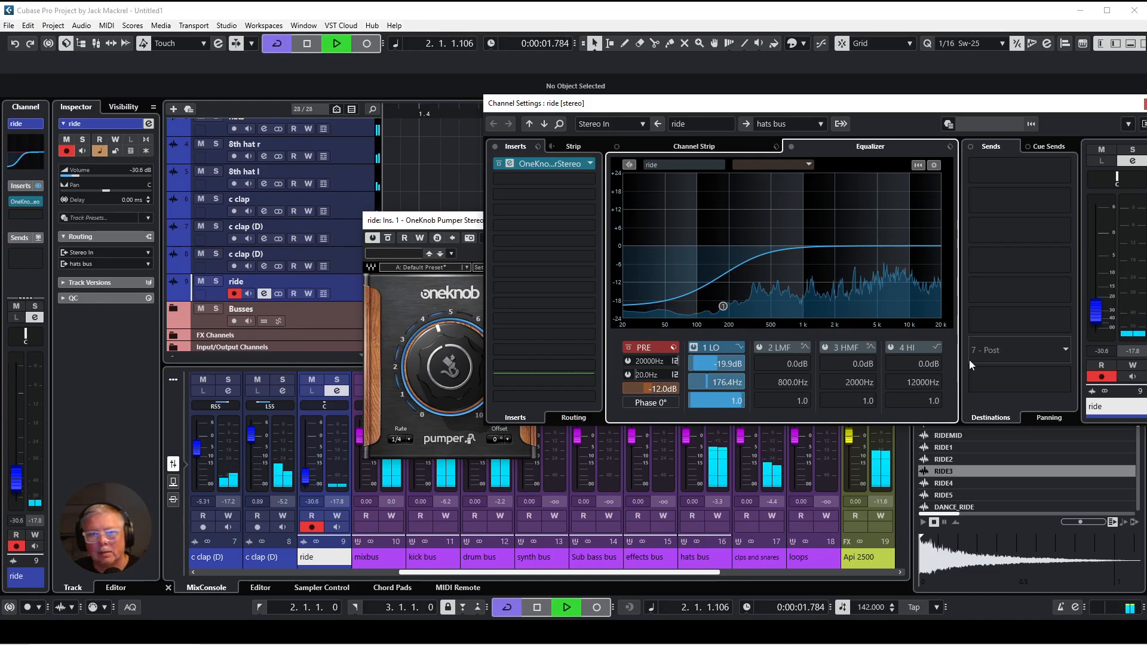
pyautogui.moveTo(1094, 307); pyautogui.dragTo(1092, 271)
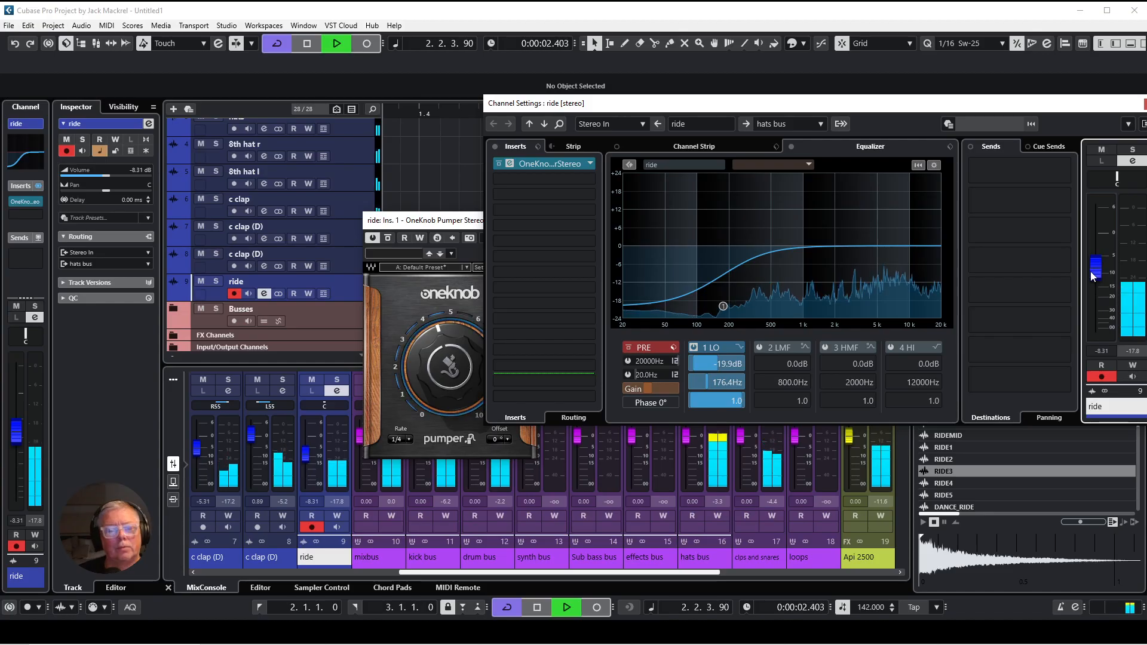
# Step: Close the Pumper and channel settings windows and set the ride fader to -11.0 dB
pyautogui.click(458, 222)
pyautogui.click(533, 221)
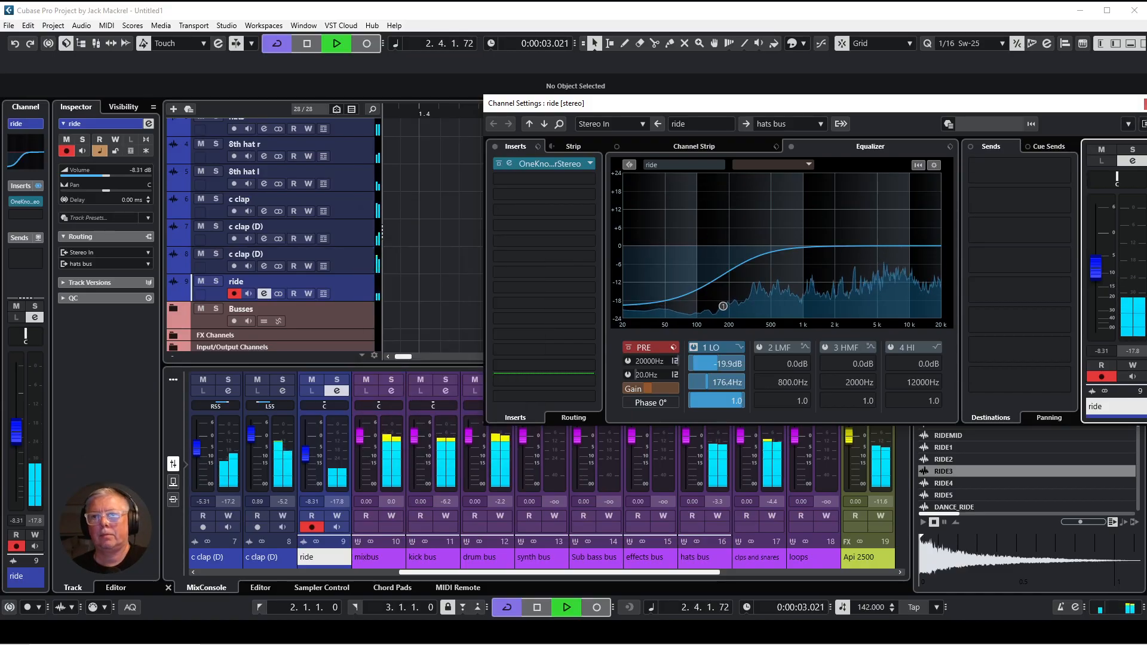
pyautogui.click(593, 39)
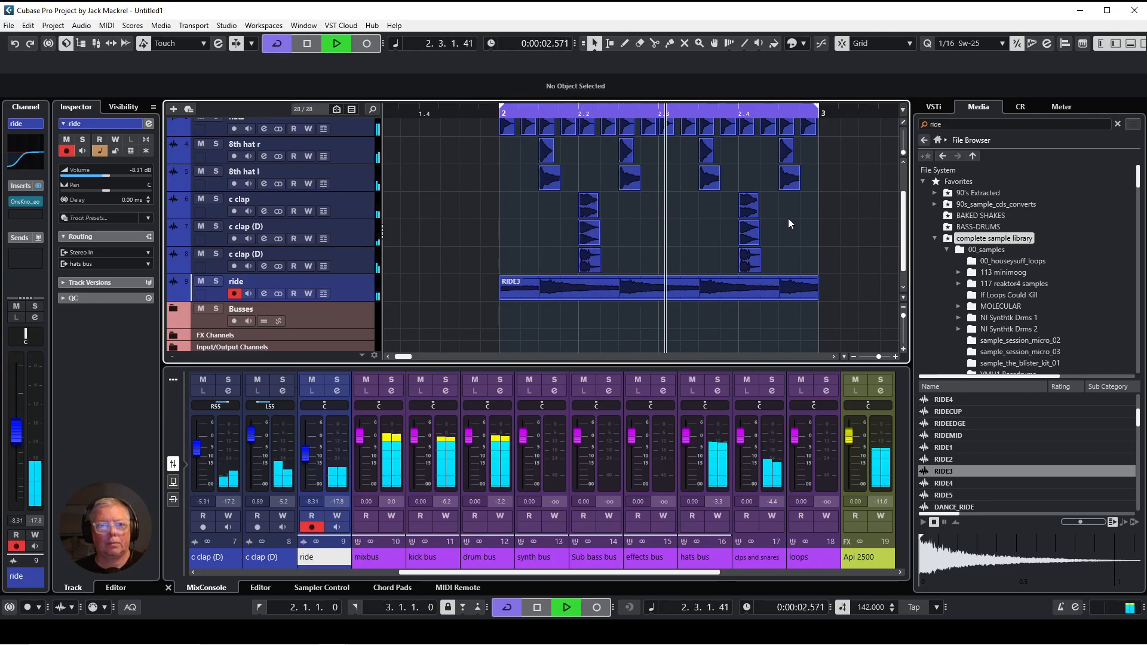
pyautogui.moveTo(13, 435); pyautogui.dragTo(13, 447)
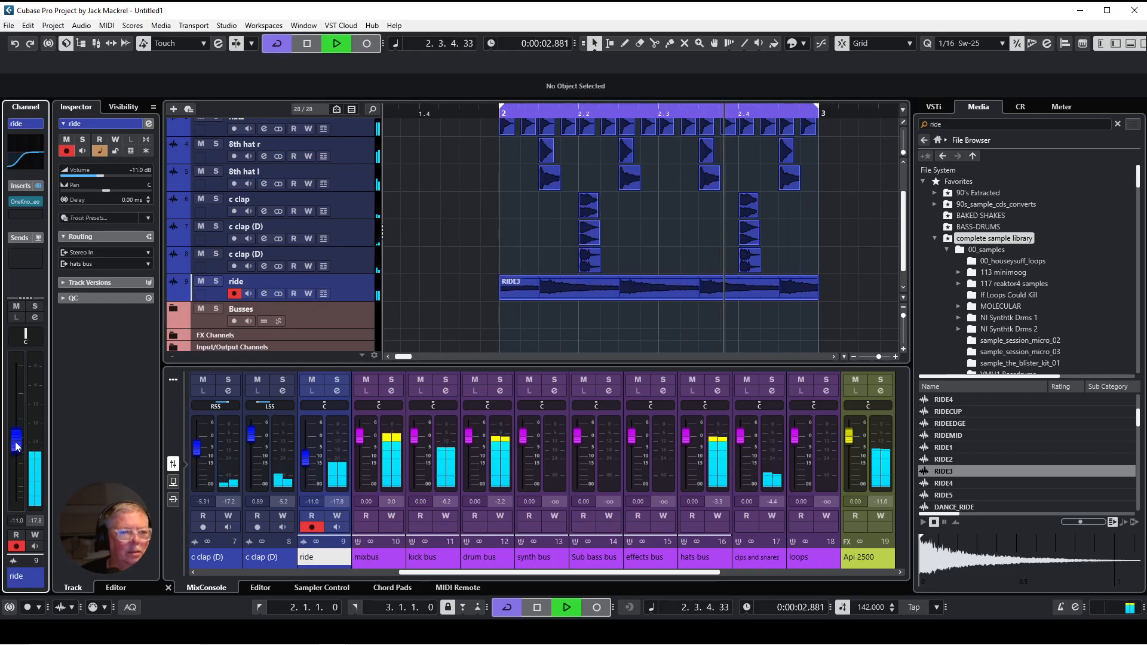
# Step: Set the ride's low EQ band to about -21.2 dB at 256.9 Hz and its fader to -9.93 dB
pyautogui.click(263, 294)
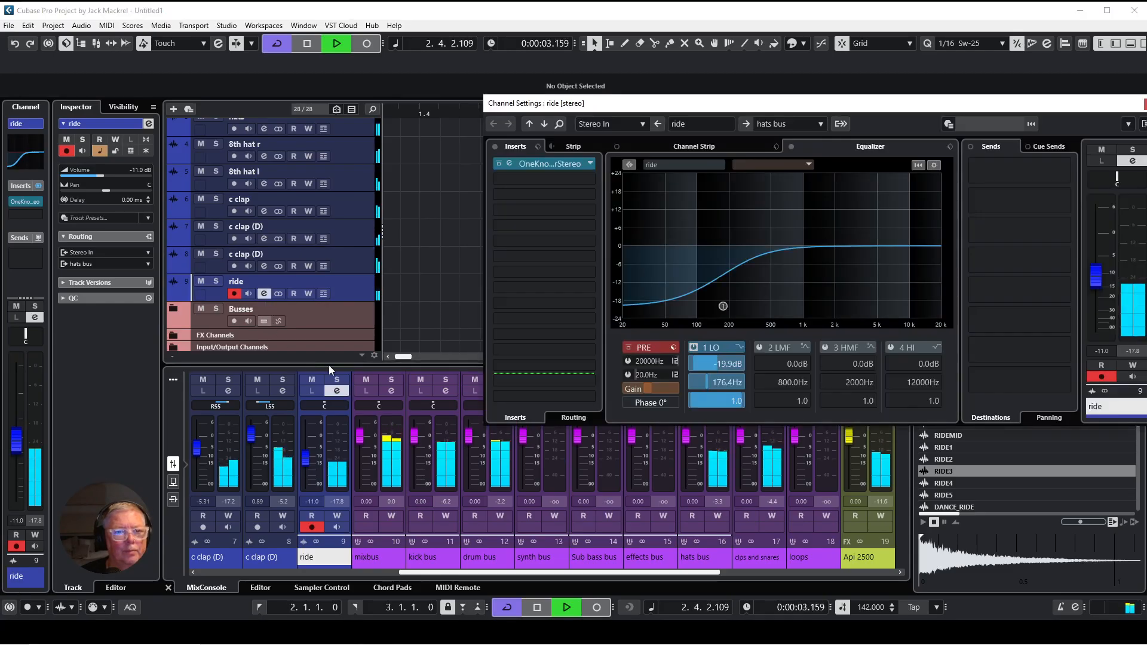
pyautogui.moveTo(740, 323)
pyautogui.mouseDown()
pyautogui.moveTo(764, 324)
pyautogui.moveTo(744, 325)
pyautogui.moveTo(741, 301)
pyautogui.moveTo(742, 313)
pyautogui.mouseUp()
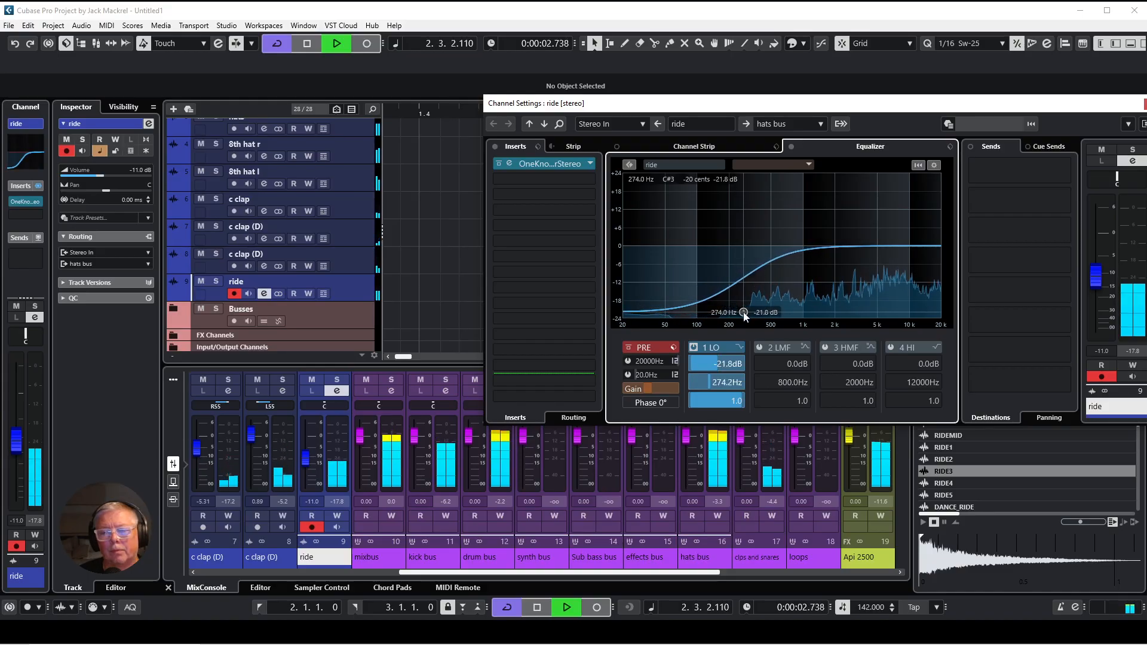
pyautogui.moveTo(1093, 281); pyautogui.dragTo(1093, 275)
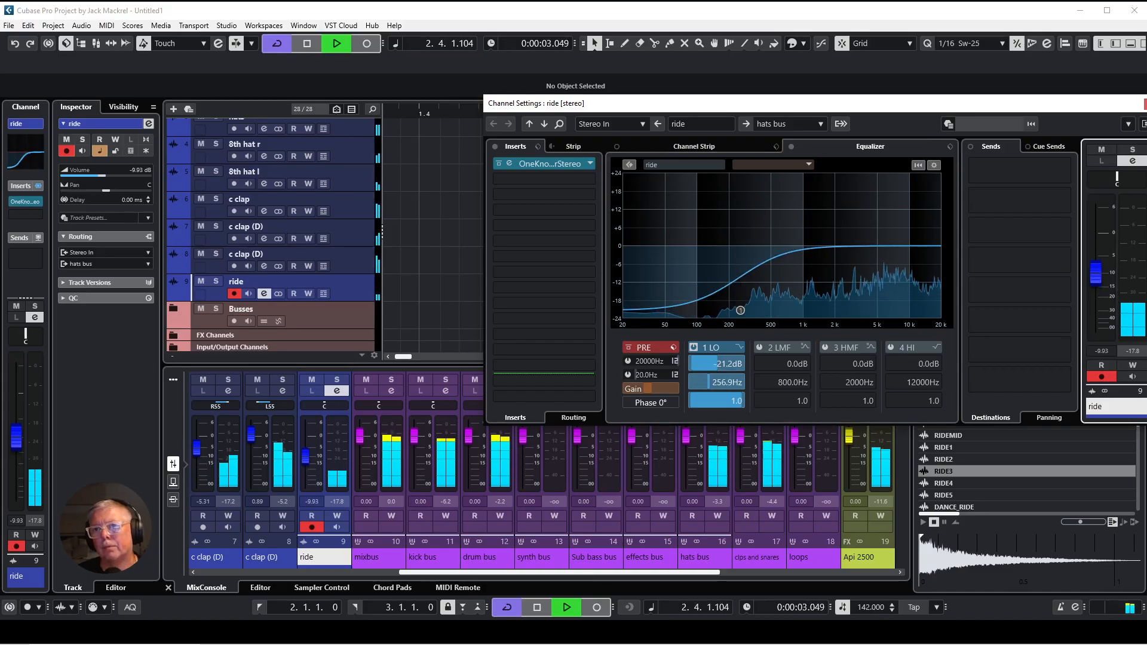
pyautogui.click(1145, 104)
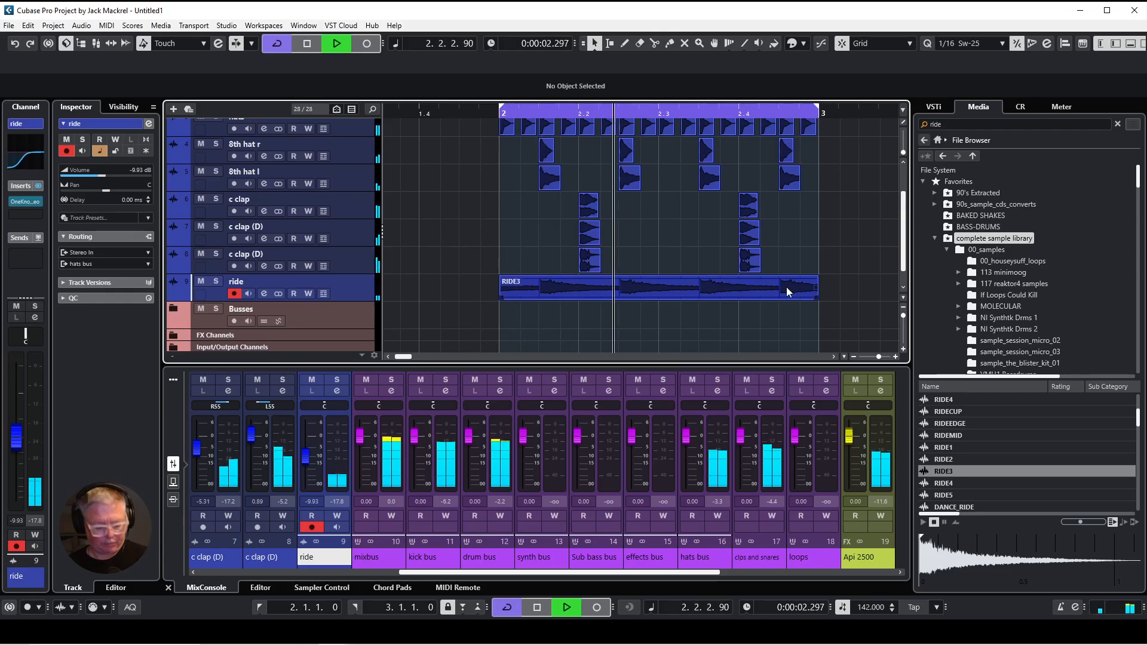
# Step: Mute the RIDE3 event on the ride track
pyautogui.rightClick(770, 265)
pyautogui.click(768, 266)
pyautogui.click(761, 293)
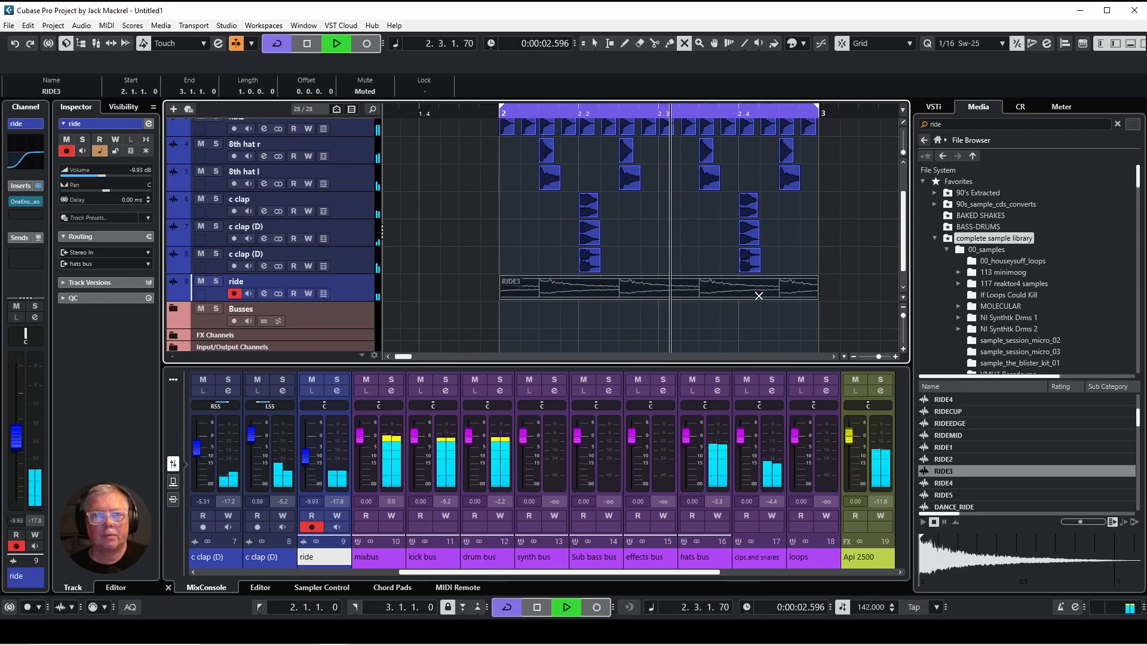
pyautogui.rightClick(735, 300)
pyautogui.click(646, 300)
pyautogui.scroll(2, 707, 324)
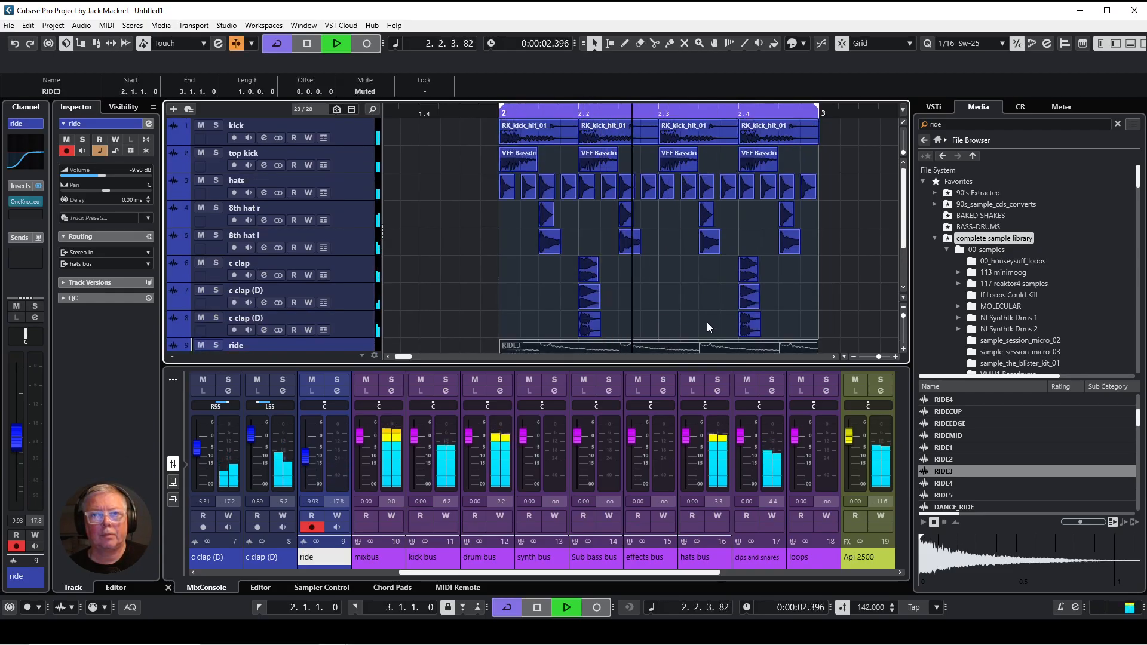
# Step: Stop playback and draw short blank events at the start of bar 2 on both 8th hat tracks and all three clap tracks
pyautogui.rightClick(686, 267)
pyautogui.click(728, 266)
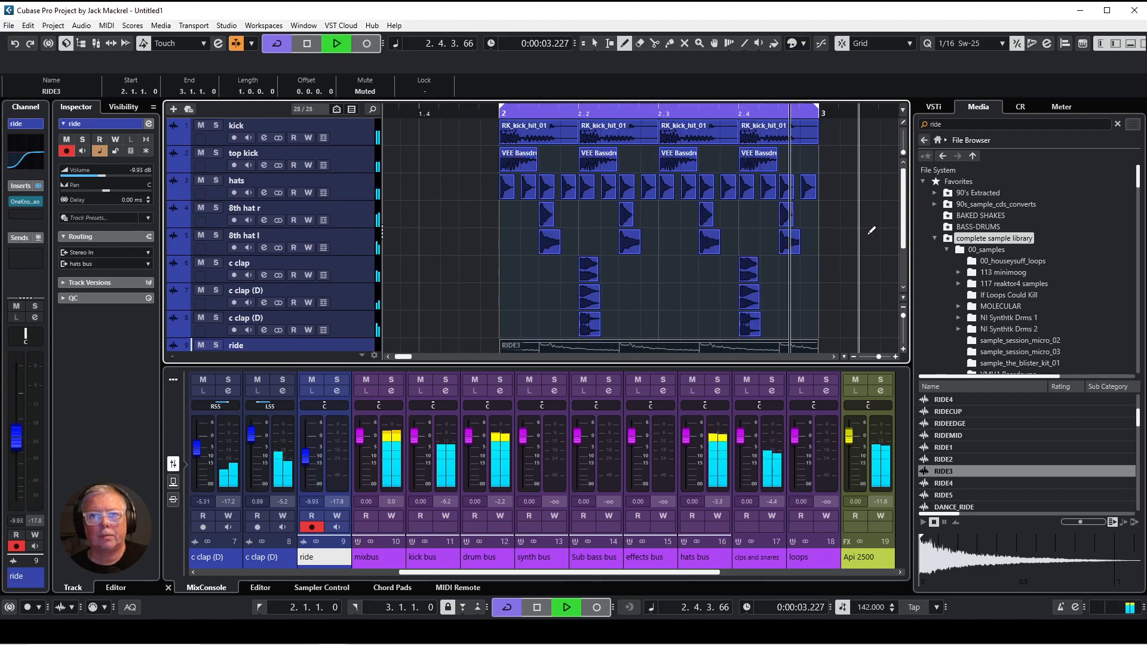
pyautogui.press('space')
pyautogui.scroll(-2, 844, 248)
pyautogui.scroll(2, 839, 247)
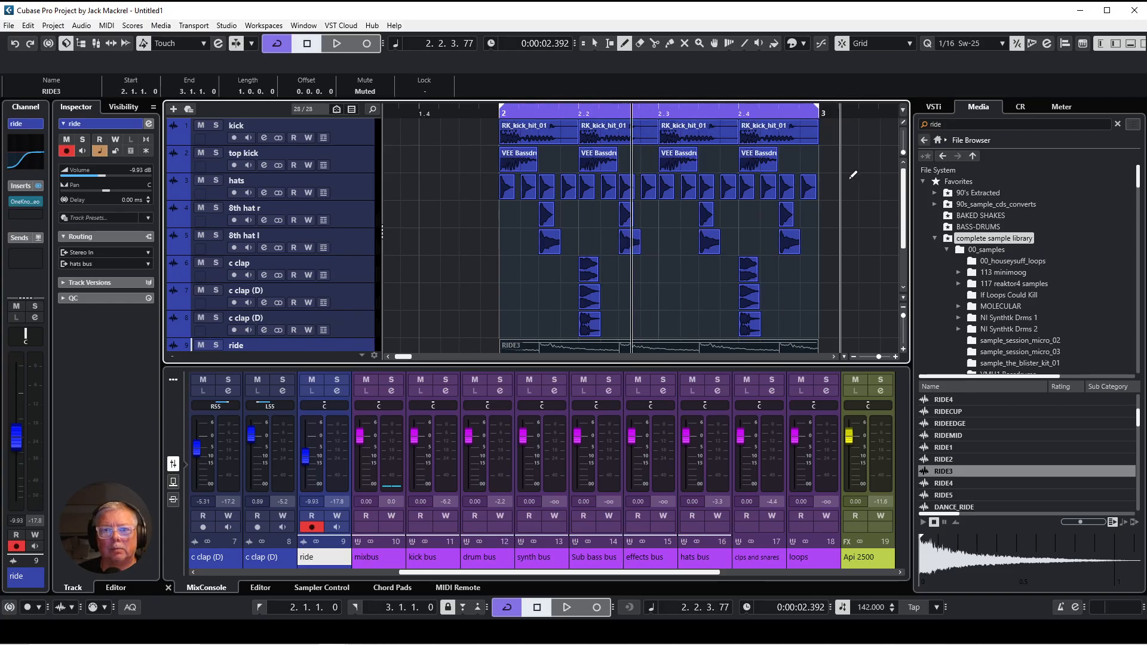
pyautogui.scroll(-2, 447, 236)
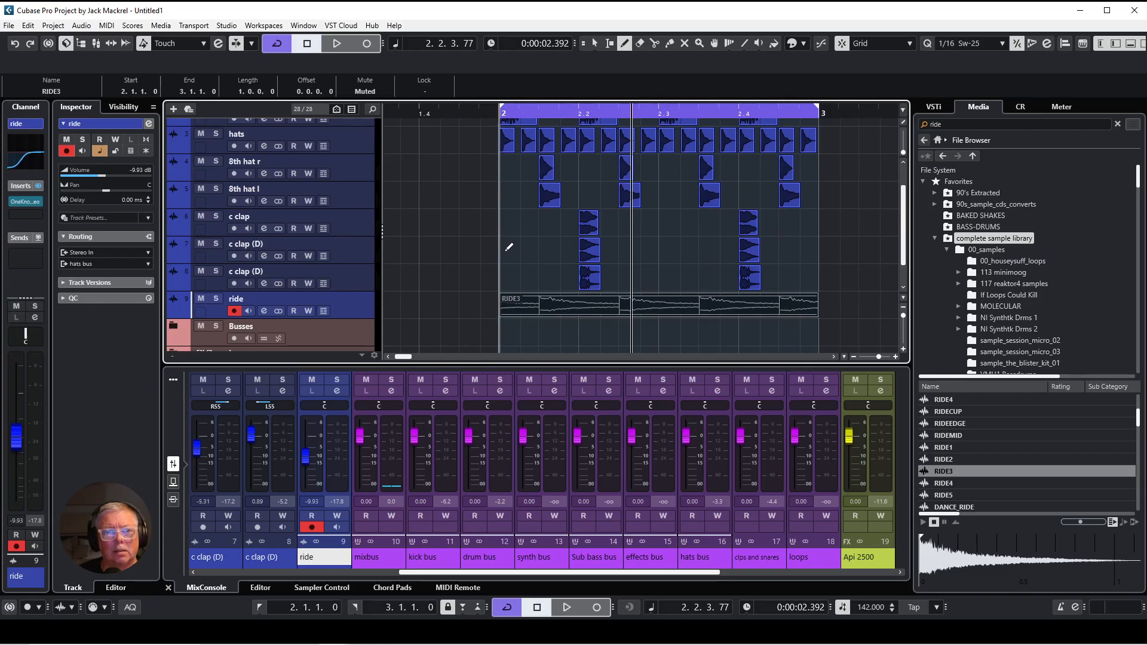
pyautogui.click(511, 175)
pyautogui.click(512, 197)
pyautogui.click(513, 223)
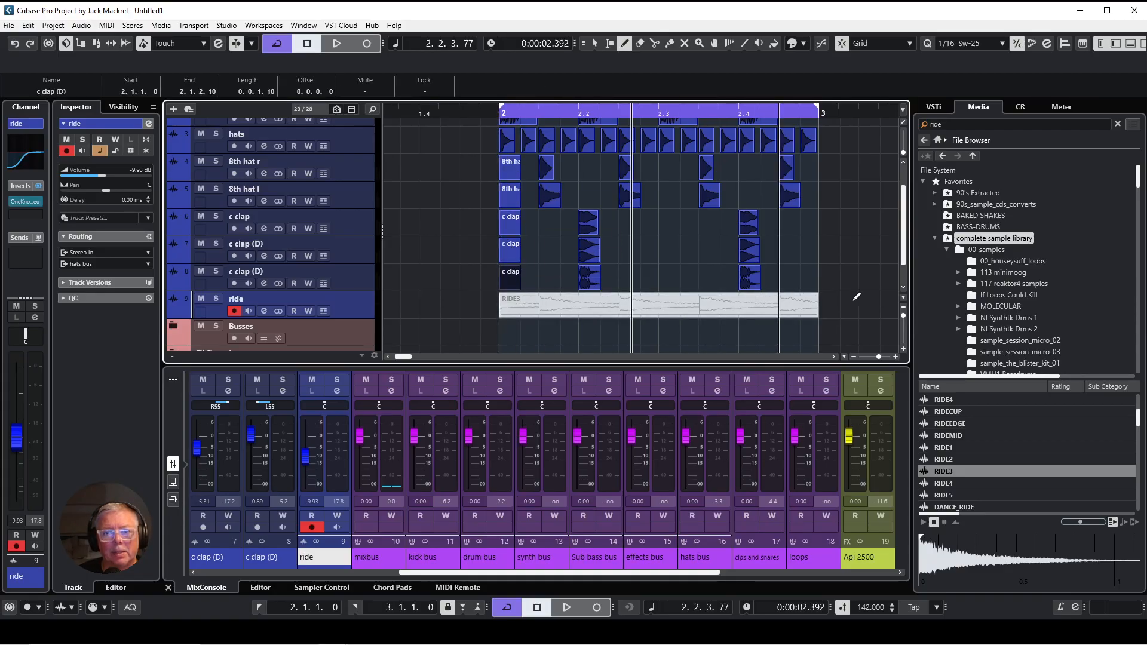
# Step: Draw a short blank event at the start of bar 3 on each of the eight tracks from kick to the last clap
pyautogui.click(829, 275)
pyautogui.click(829, 247)
pyautogui.click(829, 221)
pyautogui.click(829, 196)
pyautogui.click(830, 169)
pyautogui.click(830, 141)
pyautogui.scroll(2, 845, 189)
pyautogui.click(830, 132)
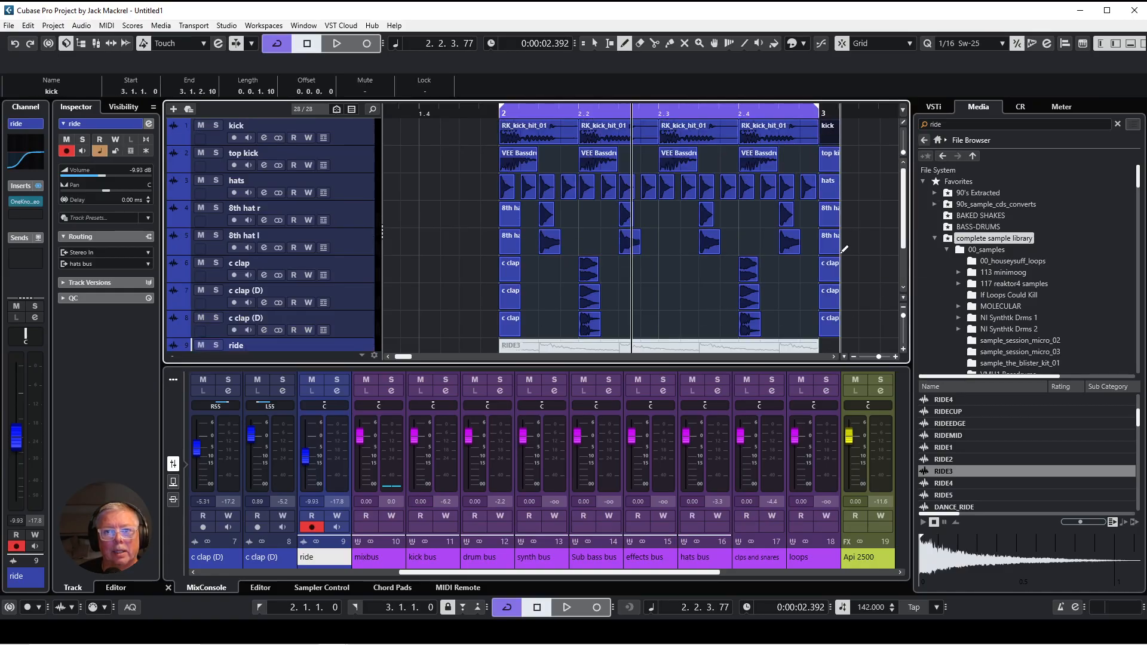
# Step: Glue the events on each of the eight kick, hat and clap tracks into one continuous event per track
pyautogui.rightClick(741, 242)
pyautogui.click(784, 250)
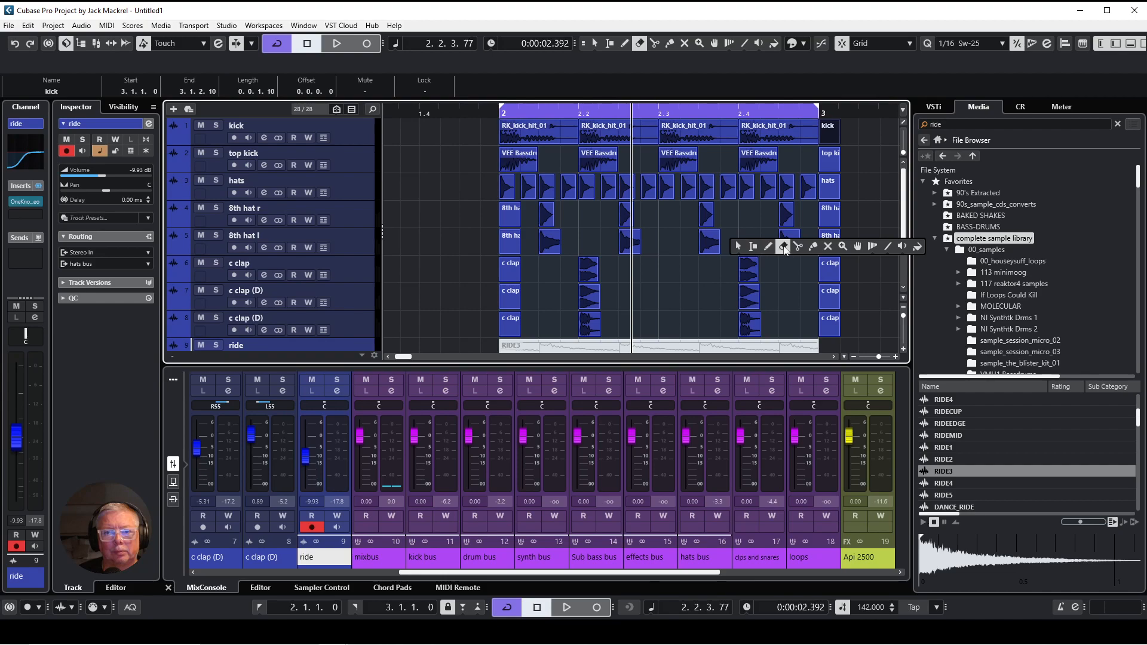
pyautogui.click(814, 249)
pyautogui.moveTo(861, 129); pyautogui.dragTo(506, 324)
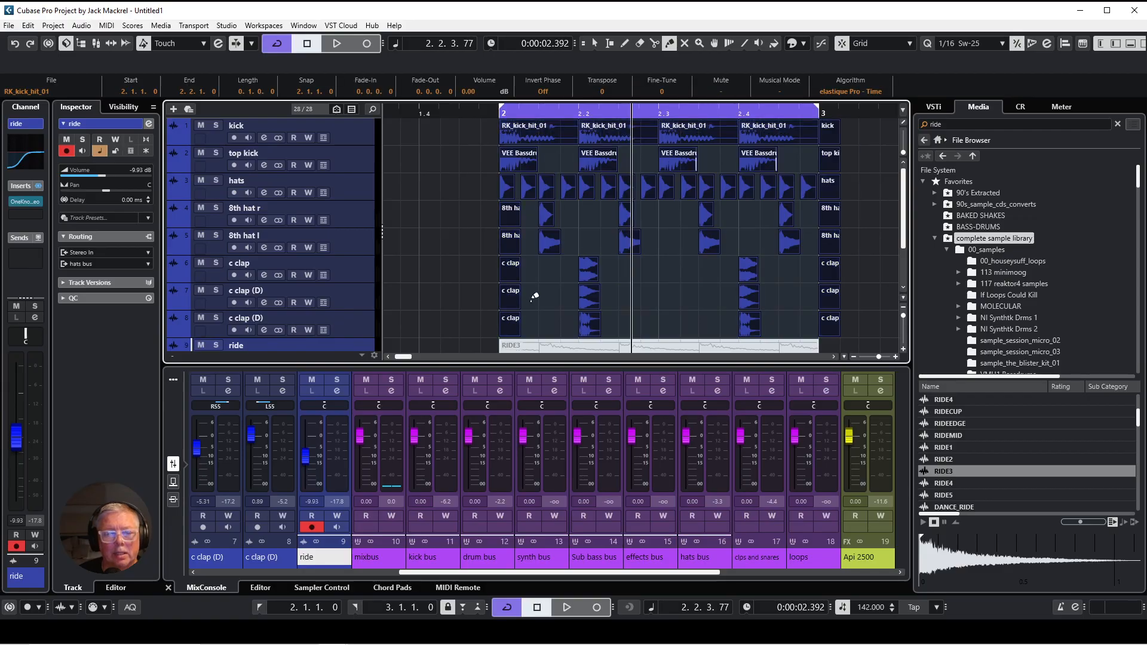
pyautogui.click(512, 289)
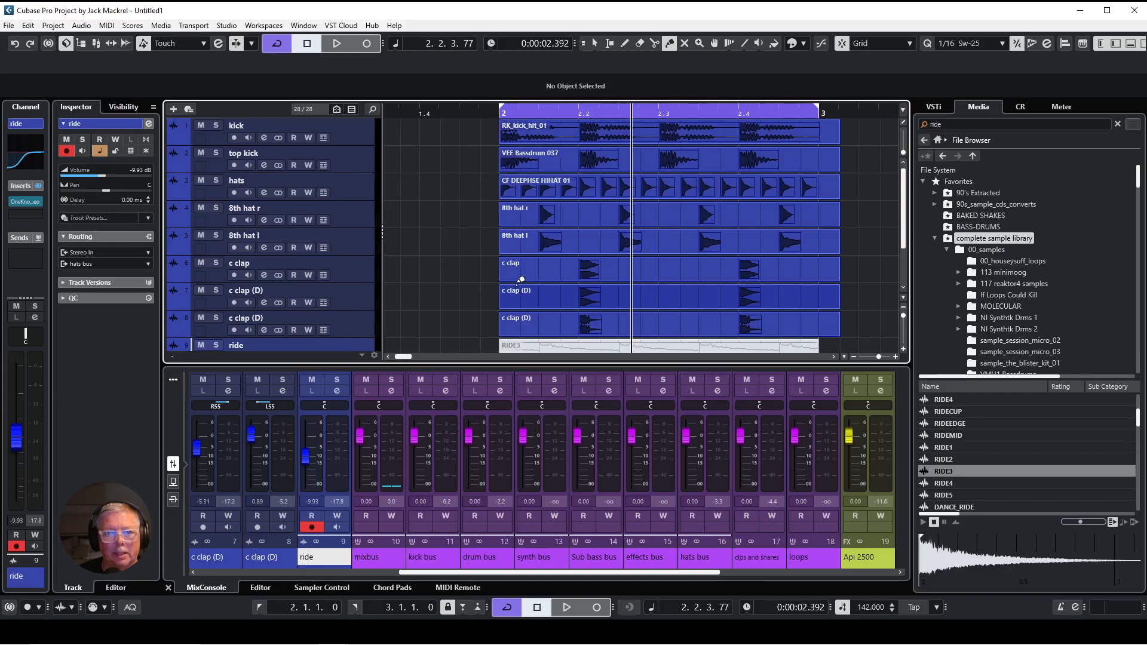
# Step: Split the eight glued kick, hat and clap events at the start of bar 3
pyautogui.rightClick(521, 280)
pyautogui.click(583, 293)
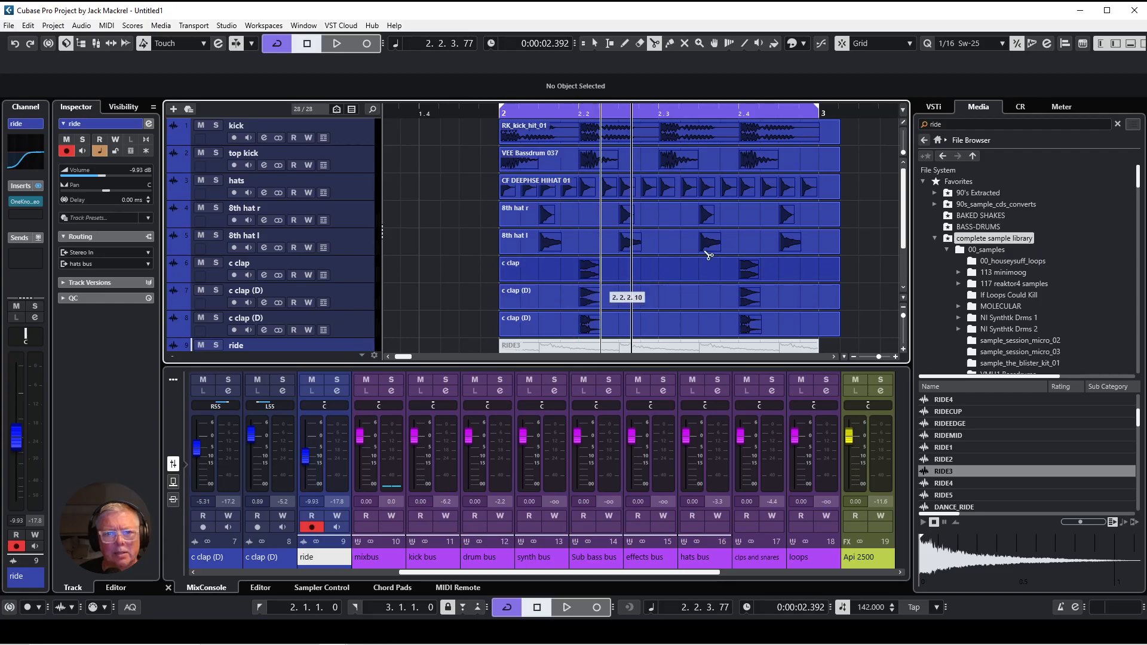
pyautogui.moveTo(835, 154); pyautogui.dragTo(839, 350)
pyautogui.click(825, 329)
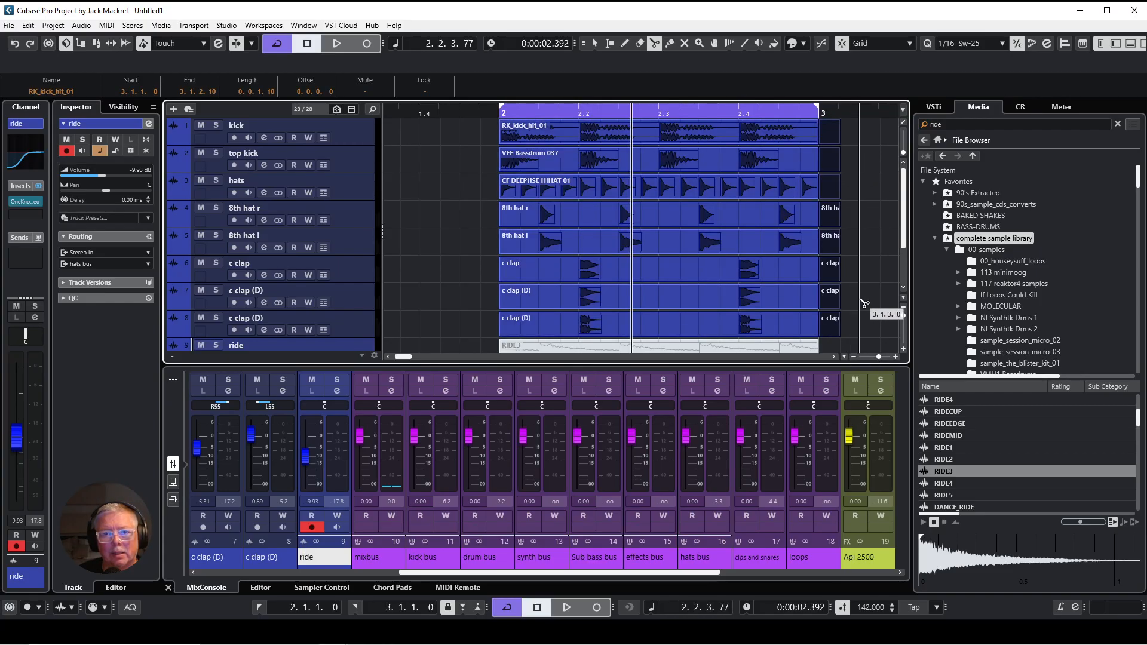
# Step: Delete the leftover event pieces after the start of bar 3 on the eight kick, hat and clap tracks
pyautogui.press('Delete')
pyautogui.press('1')
pyautogui.scroll(-5, 841, 281)
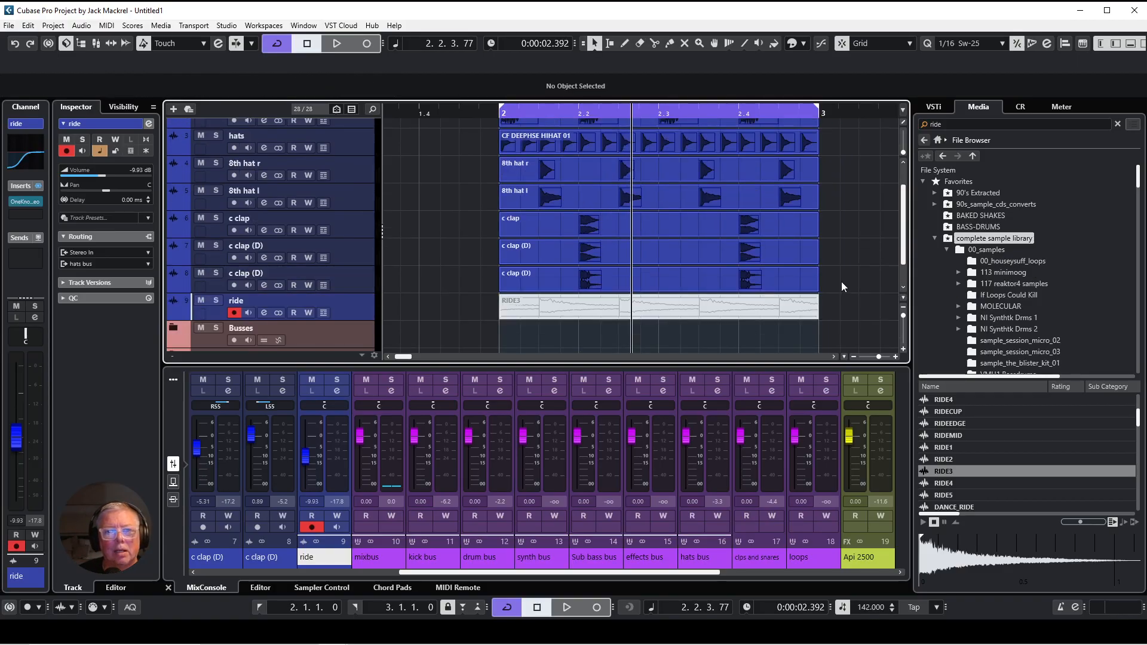
pyautogui.scroll(5, 841, 282)
# Step: Play the loop, mute the 8th hat l track and stop playback
pyautogui.press('space')
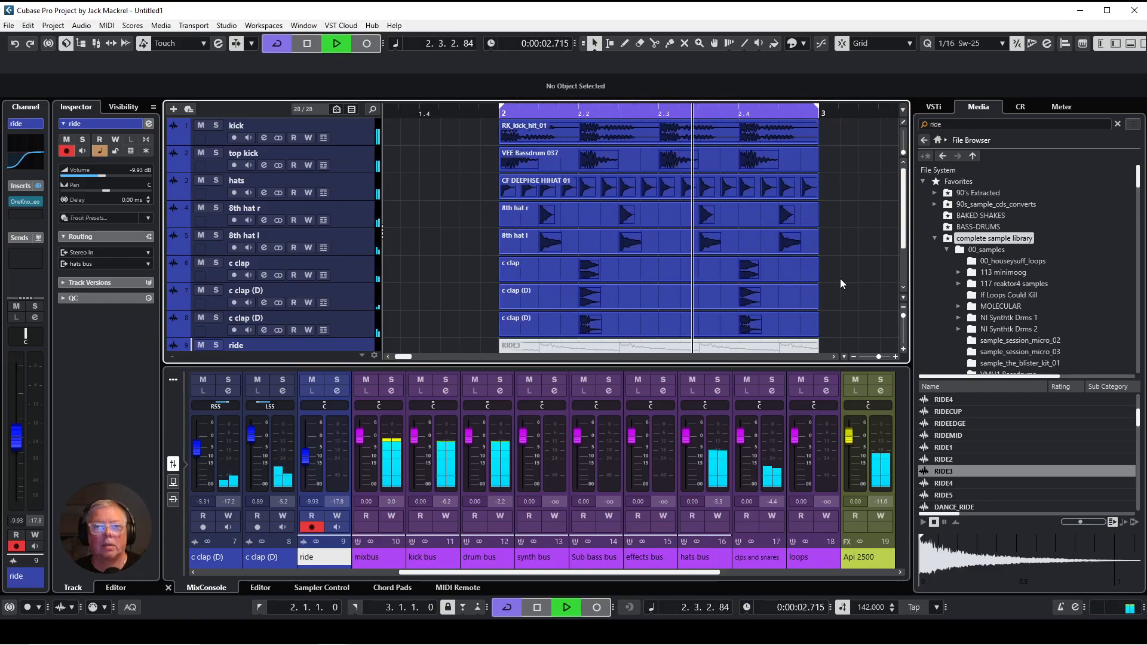
pyautogui.click(202, 236)
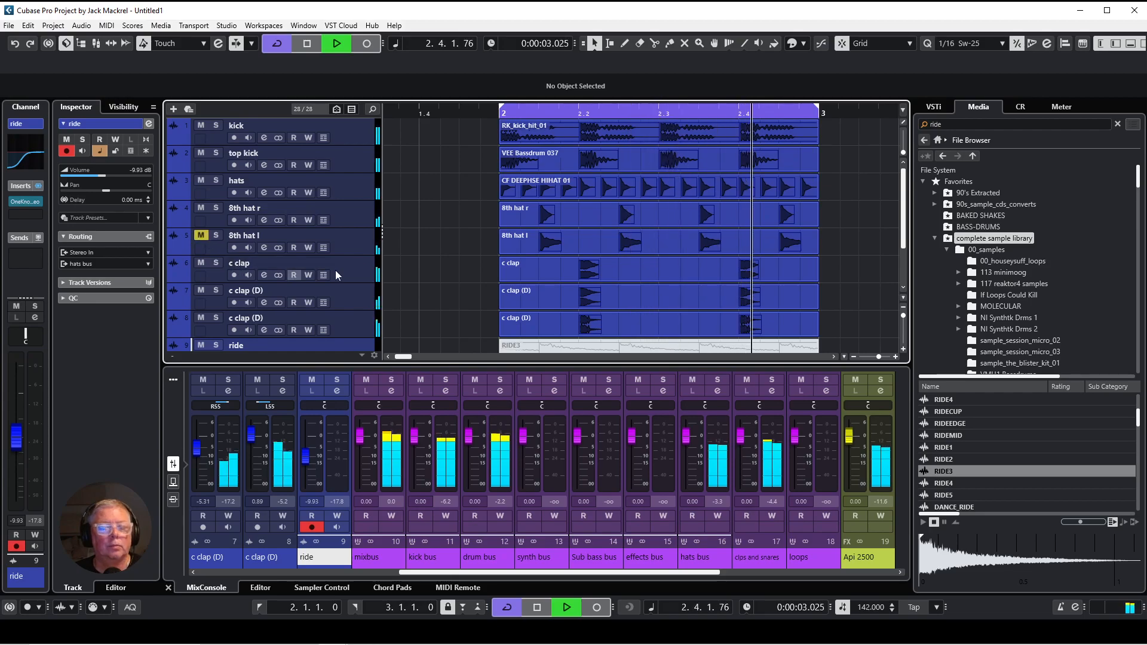
pyautogui.press('space')
# Step: Add one stereo audio track named sub bass below the ride track, with its output routed to the Sub bass bus
pyautogui.scroll(-3, 435, 267)
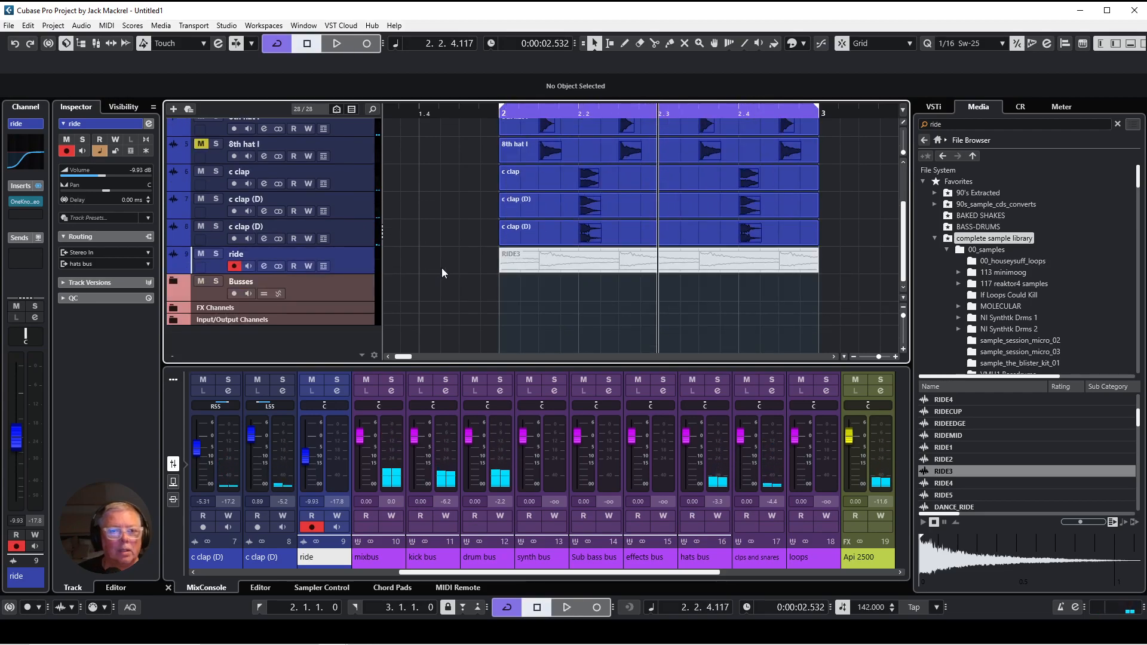
pyautogui.rightClick(354, 258)
pyautogui.moveTo(384, 267)
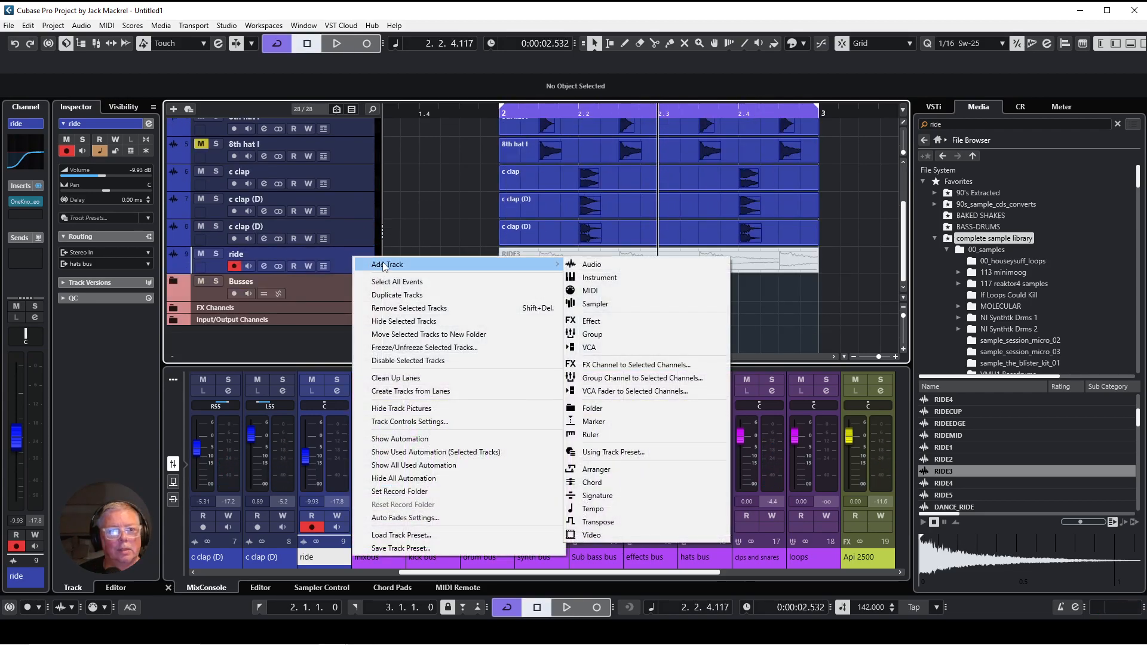
pyautogui.click(576, 267)
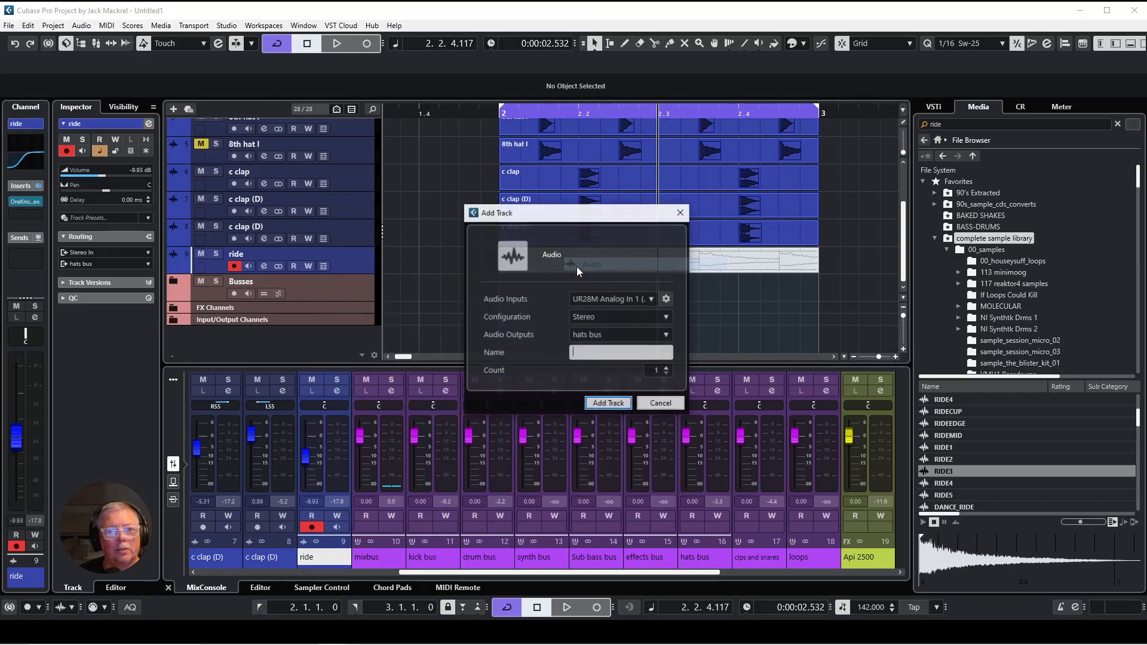
pyautogui.click(665, 336)
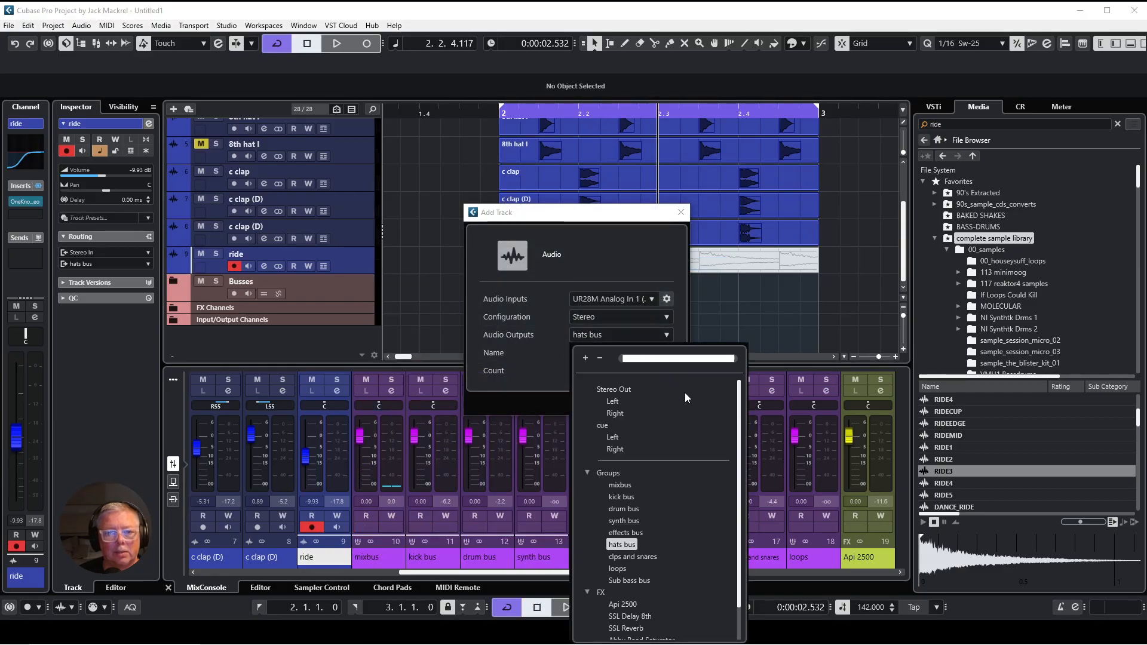
pyautogui.click(626, 580)
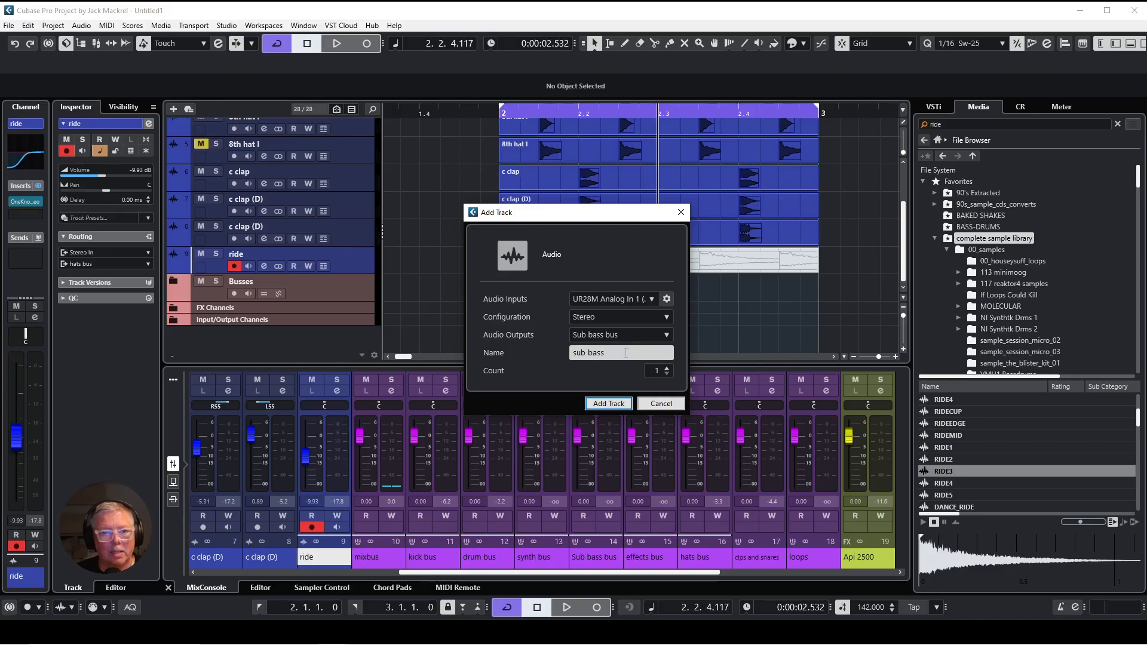
pyautogui.click(608, 403)
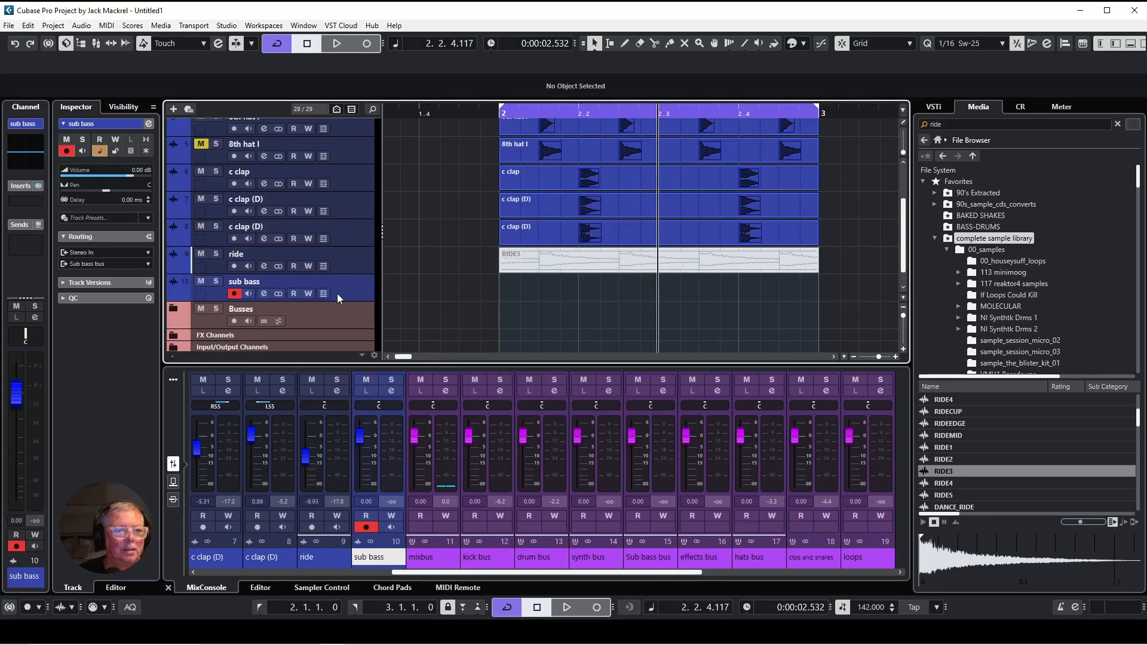
# Step: Insert OneKnob Pumper Stereo in slot 14 of the sub bass channel and close its settings
pyautogui.click(264, 293)
pyautogui.doubleClick(661, 389)
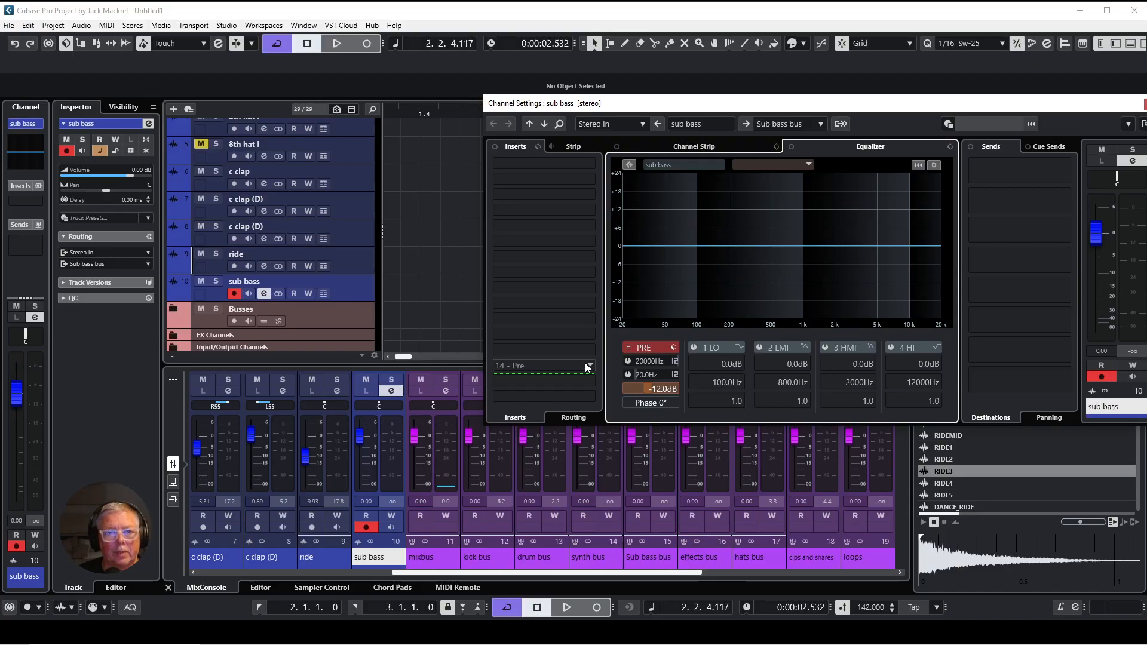
pyautogui.click(590, 366)
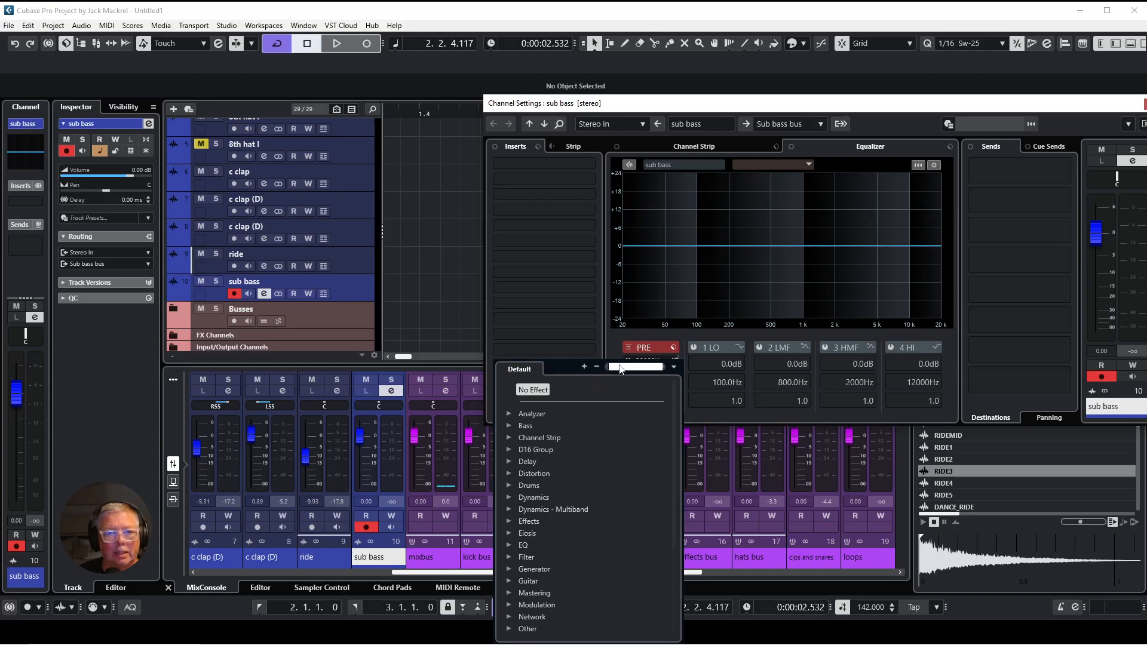
pyautogui.write('one')
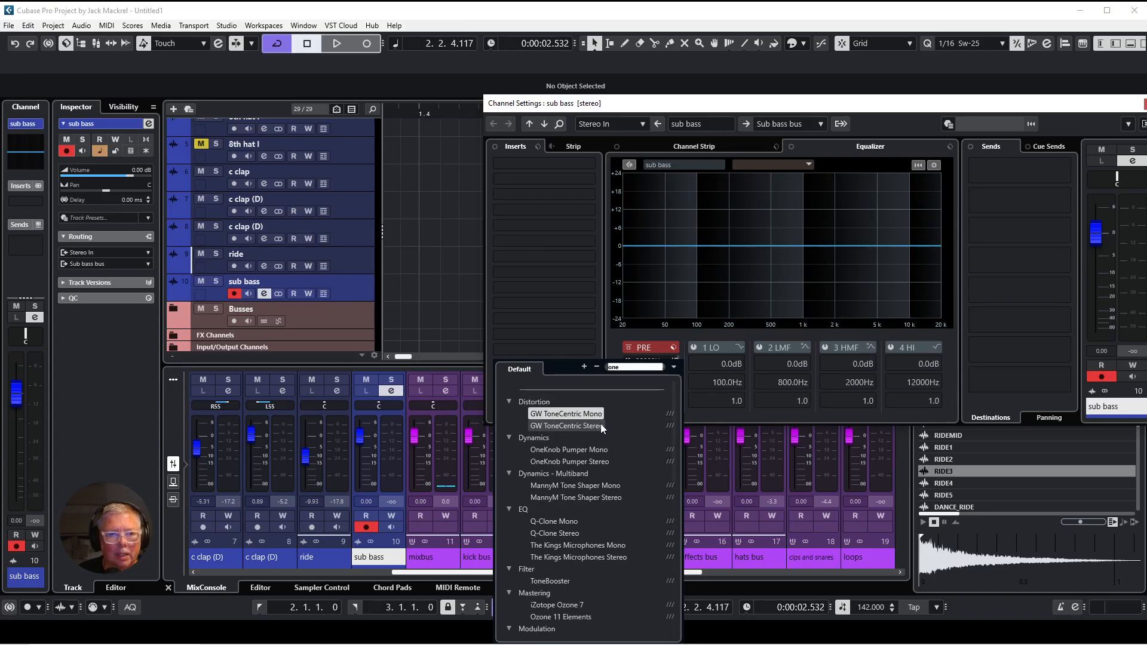
pyautogui.click(576, 463)
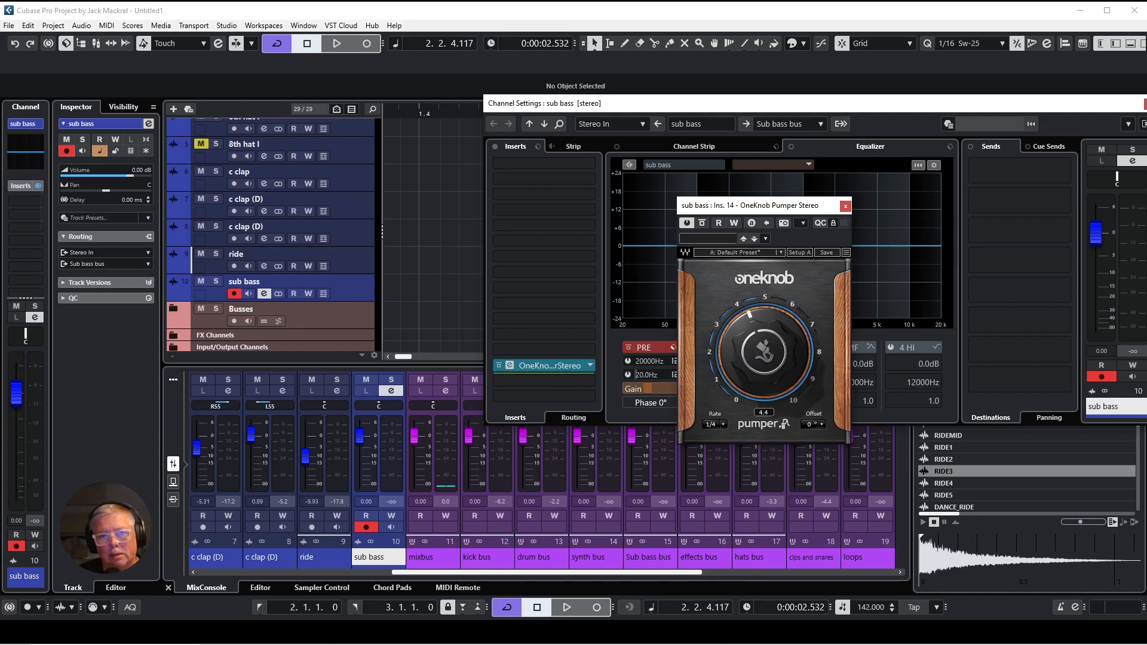
pyautogui.click(846, 206)
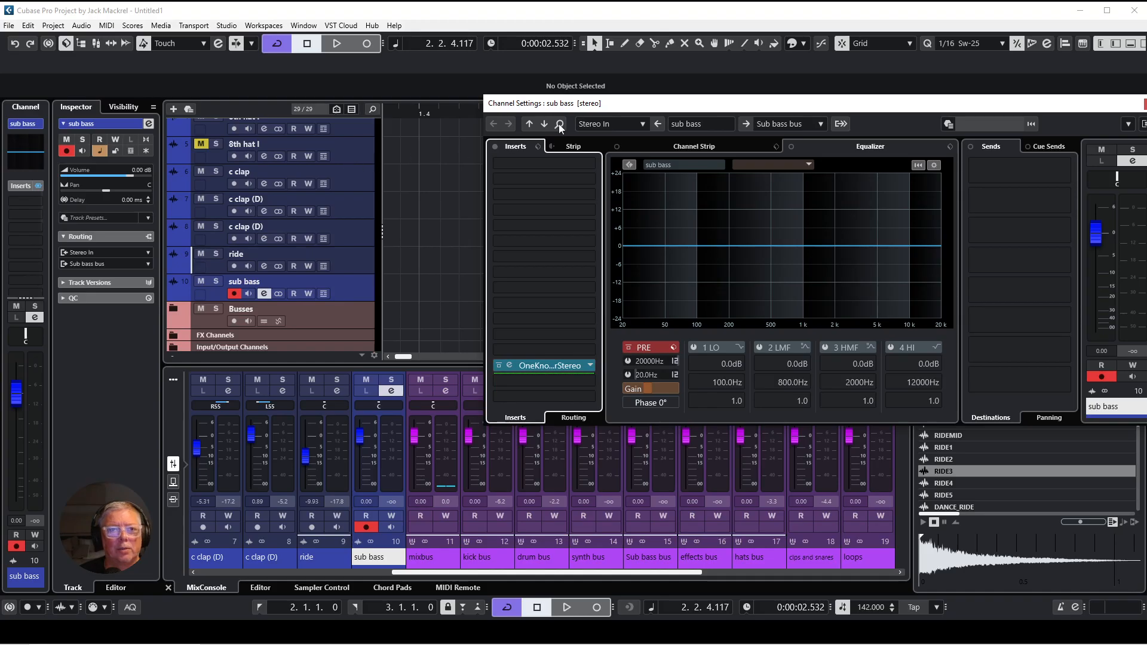
pyautogui.moveTo(1142, 104); pyautogui.dragTo(1017, 115)
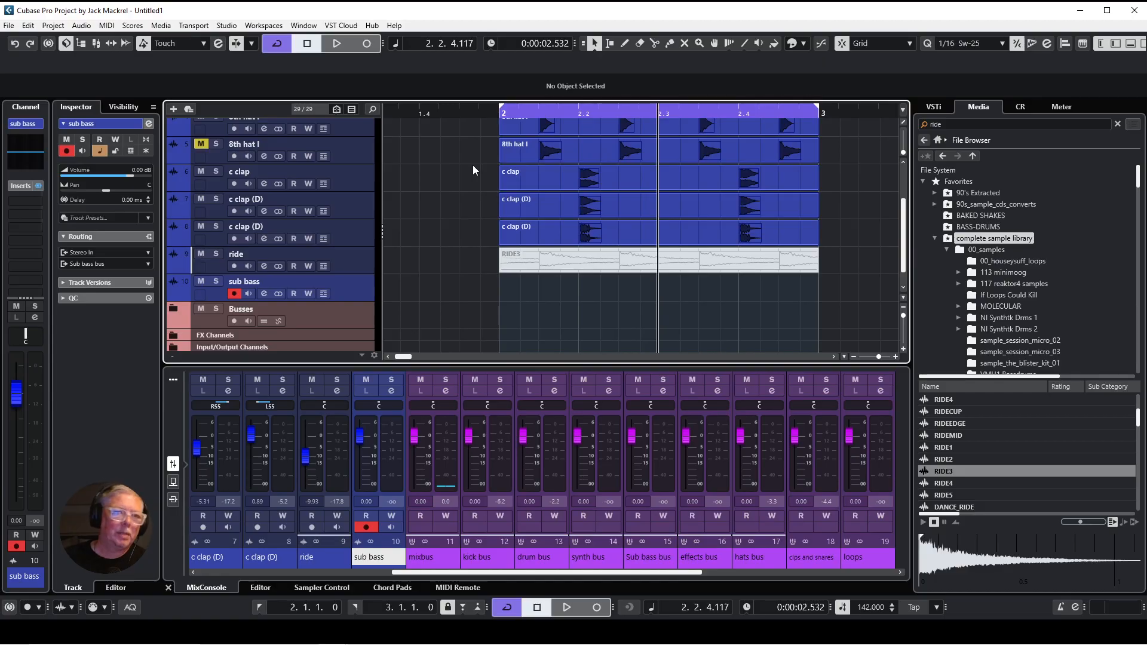
# Step: Audition the loops in MediaBay from gofor it down to hands on me, and place hands on me on the sub bass track at bar 2
pyautogui.click(164, 27)
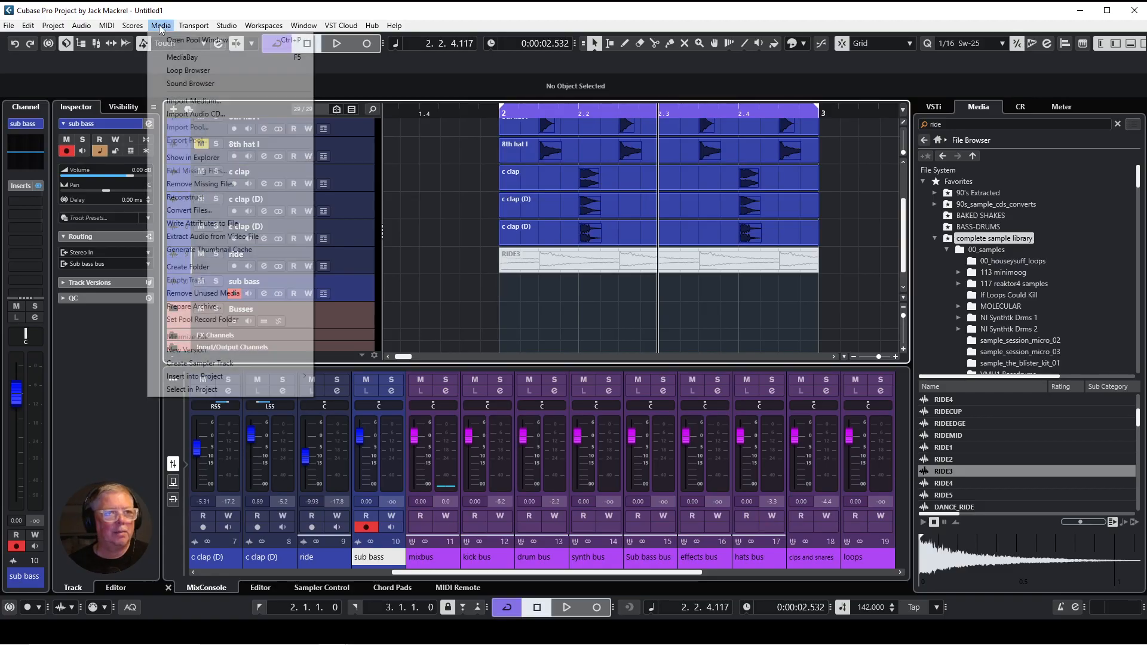
pyautogui.click(180, 58)
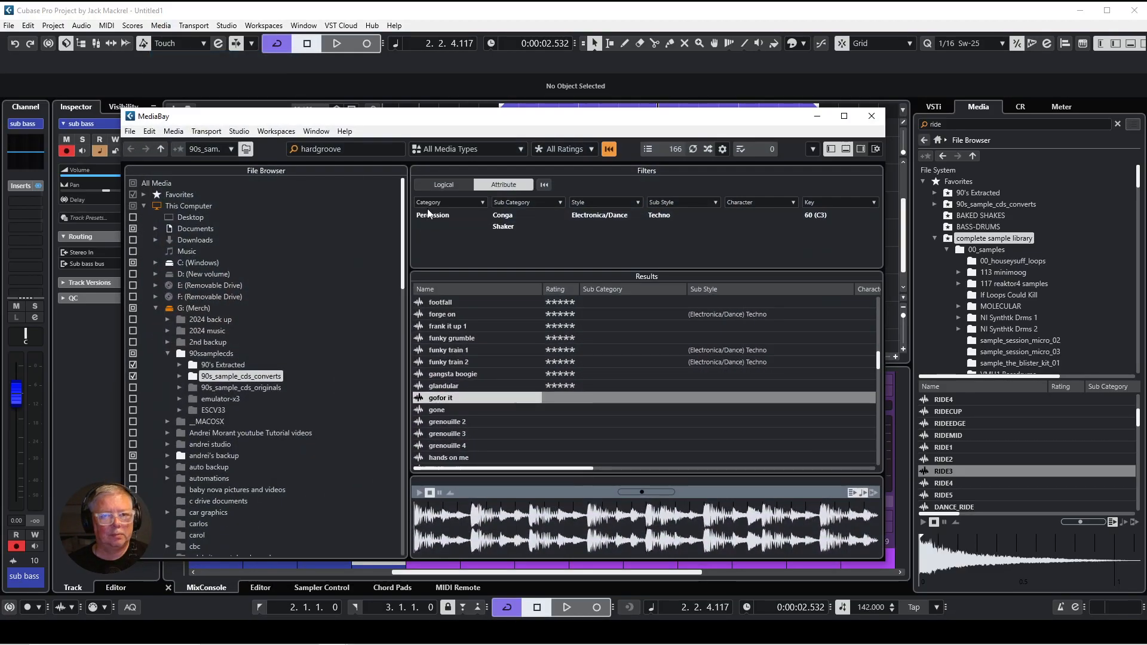
pyautogui.moveTo(549, 120); pyautogui.dragTo(536, 90)
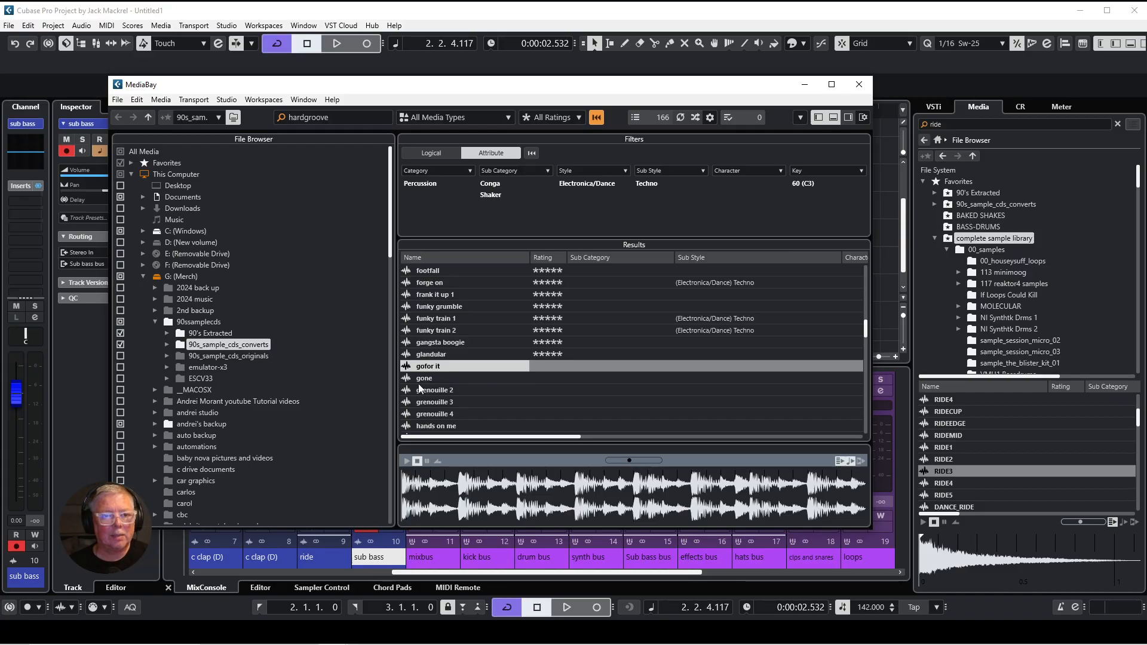
pyautogui.press('Down')
pyautogui.press('Down')
pyautogui.press('Down')
pyautogui.press('Down')
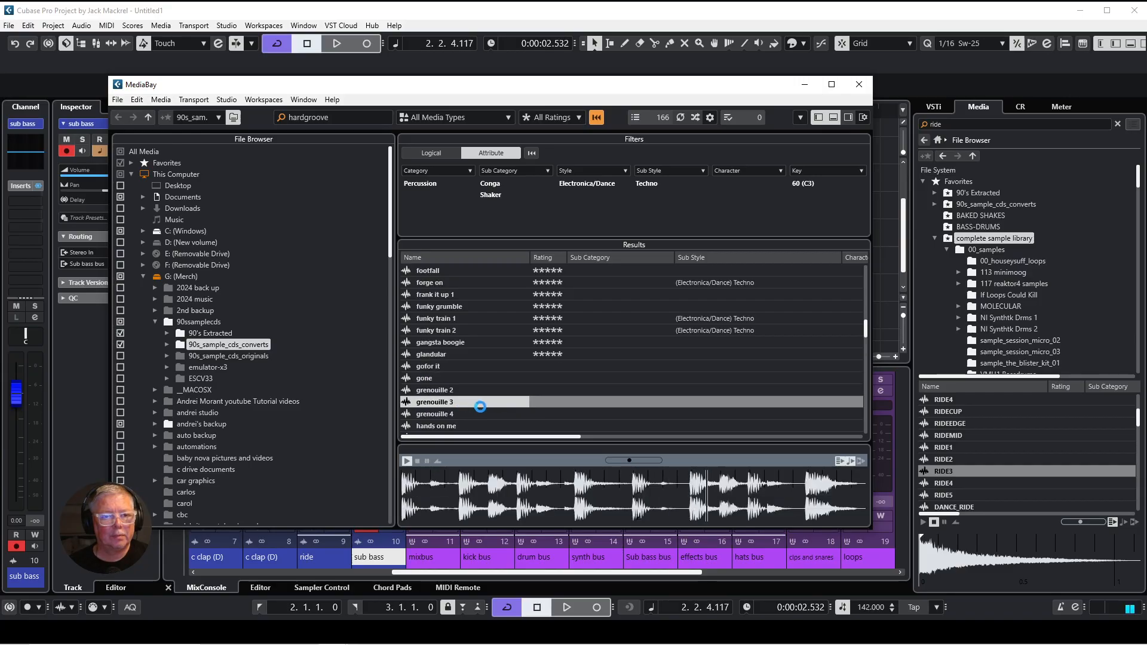
pyautogui.press('Down')
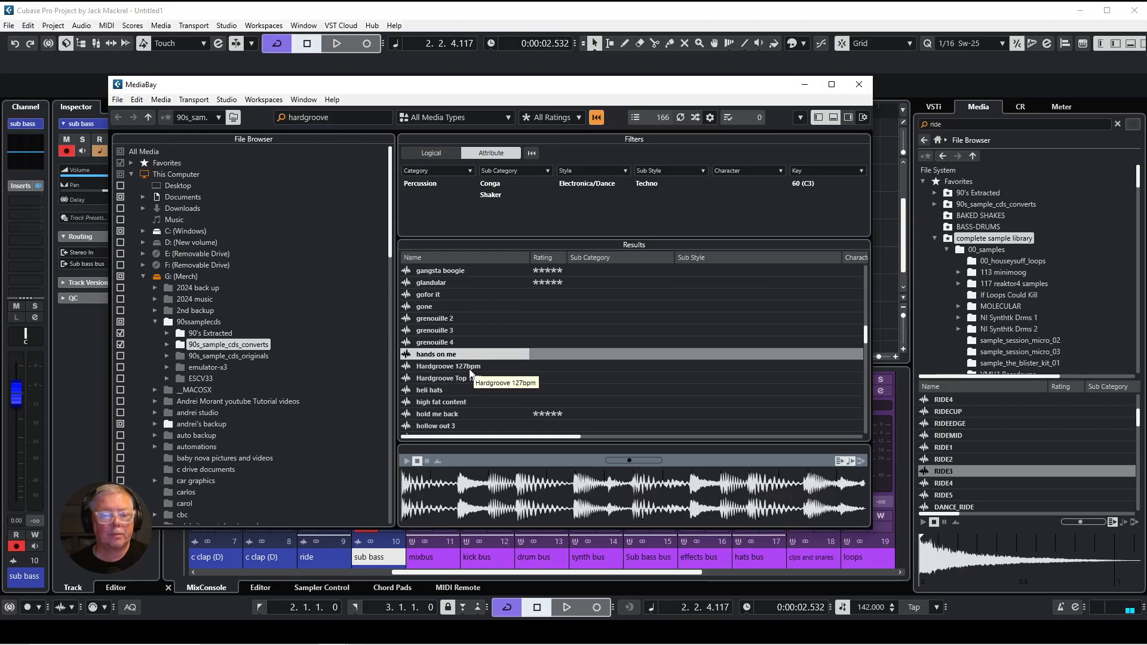
pyautogui.moveTo(442, 92); pyautogui.dragTo(1072, 95)
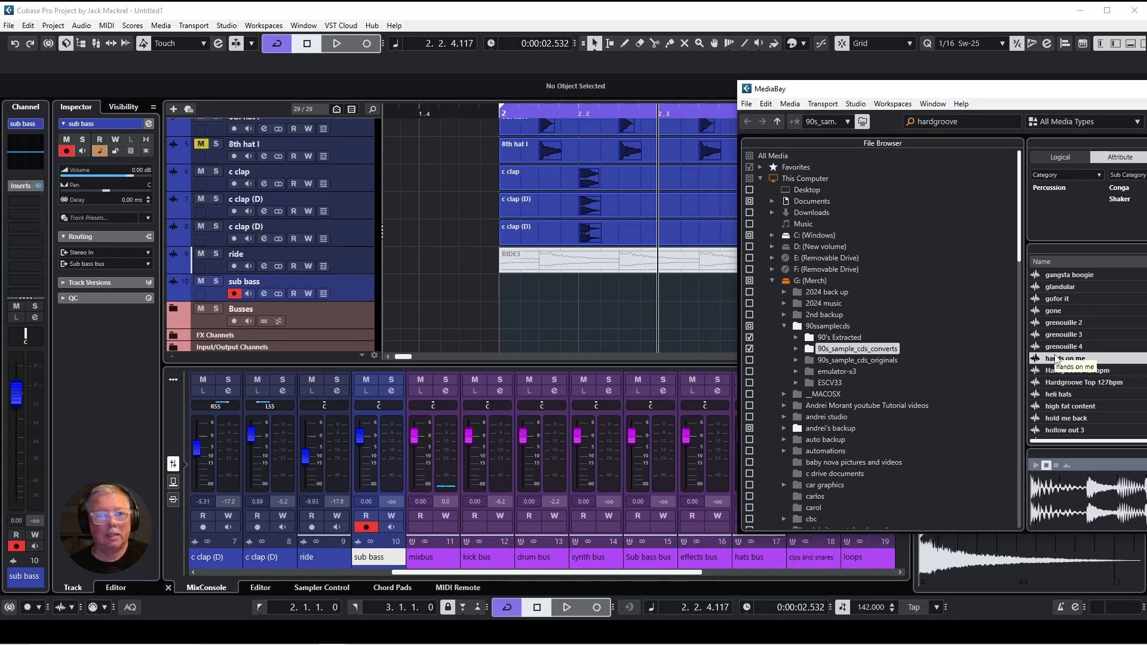
pyautogui.moveTo(1014, 341); pyautogui.dragTo(529, 285)
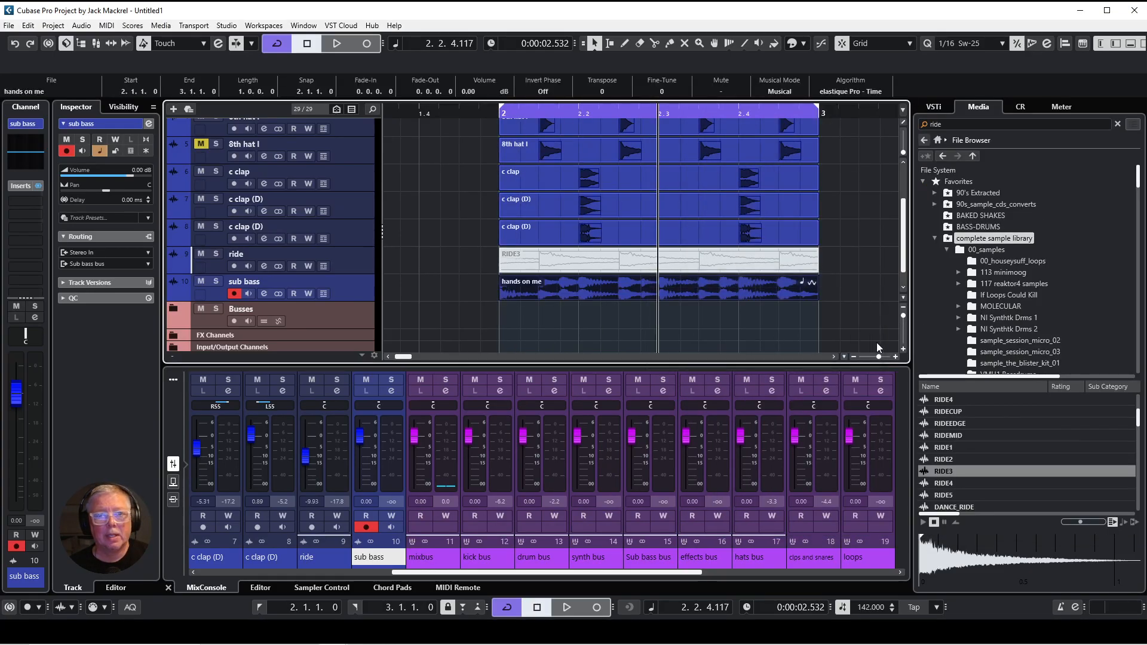
# Step: While the loop plays, set the sub bass fader to 0.52 dB and the clips and snares bus to about -2.8 dB
pyautogui.click(263, 294)
pyautogui.moveTo(971, 252)
pyautogui.mouseDown()
pyautogui.moveTo(968, 333)
pyautogui.moveTo(970, 246)
pyautogui.mouseUp()
pyautogui.press('space')
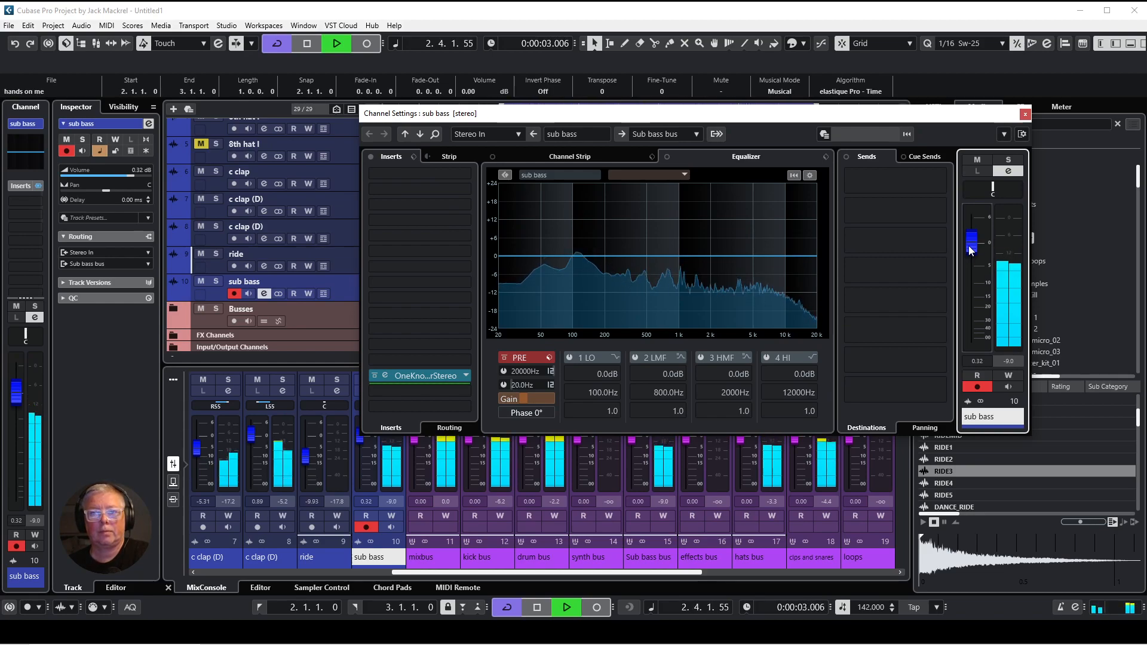
pyautogui.moveTo(970, 246); pyautogui.dragTo(969, 238)
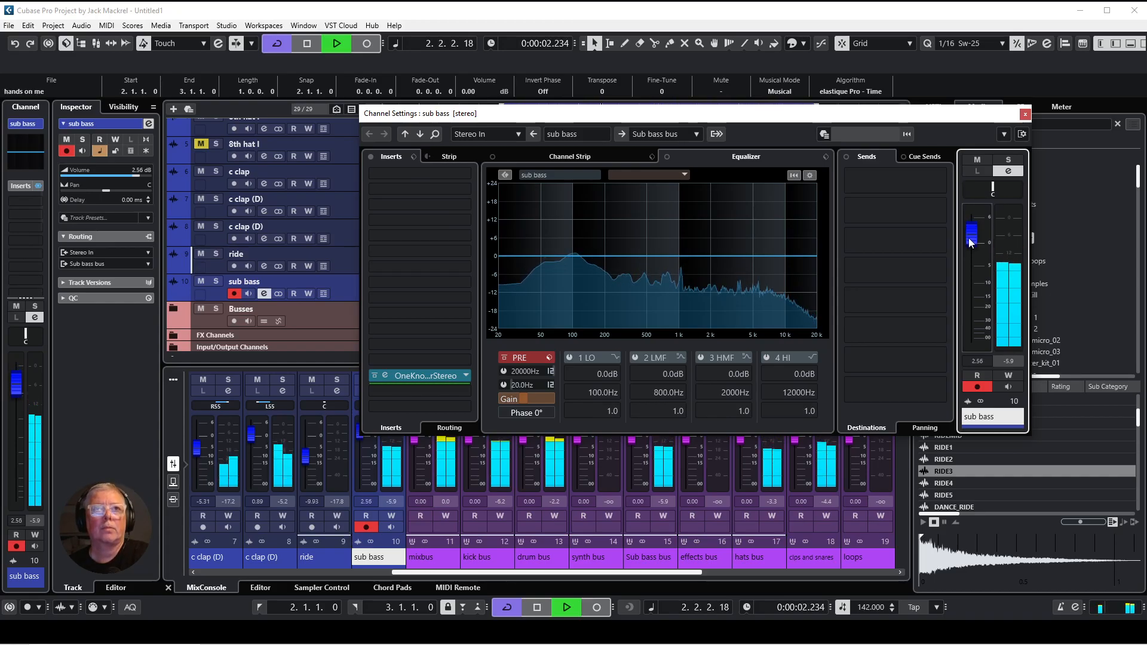
pyautogui.moveTo(969, 238); pyautogui.dragTo(967, 245)
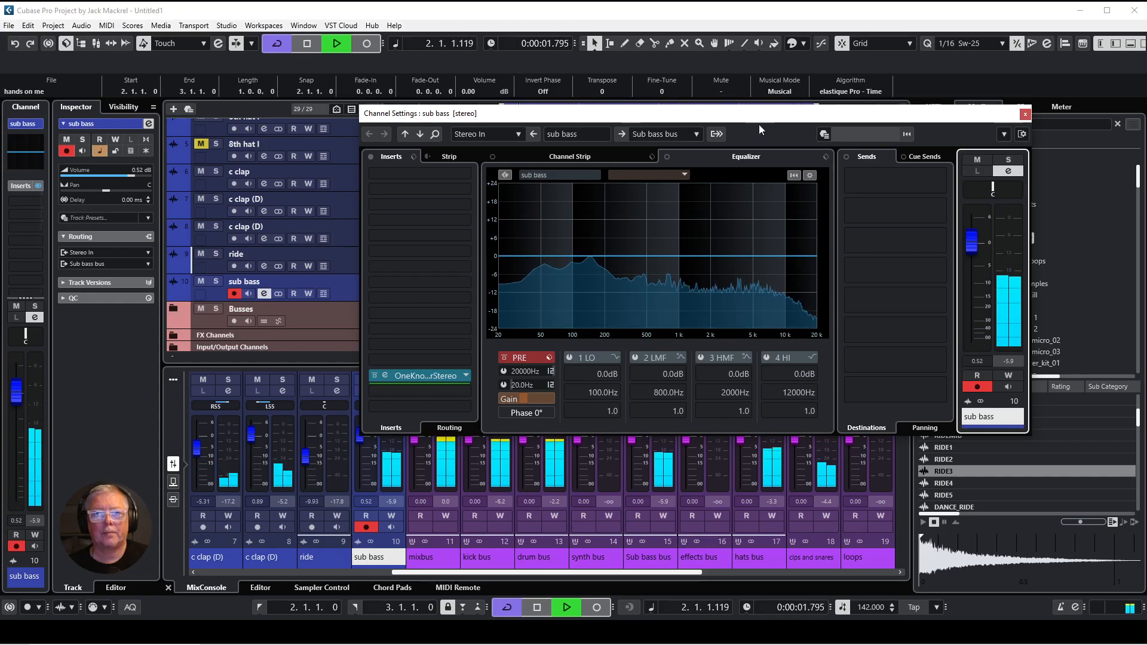
pyautogui.moveTo(760, 115); pyautogui.dragTo(642, 0)
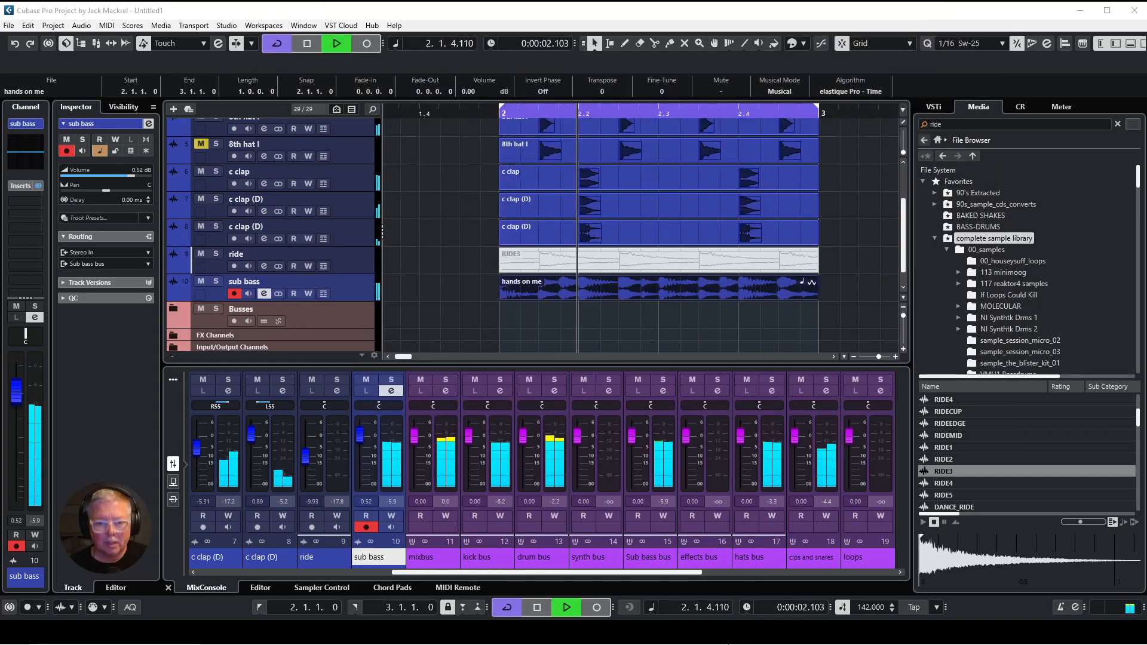
pyautogui.moveTo(795, 443); pyautogui.dragTo(798, 453)
# Step: Stop playback, insert MetaPitch in the first slot of the sub bass channel and set its formant to -6 semitones
pyautogui.click(391, 391)
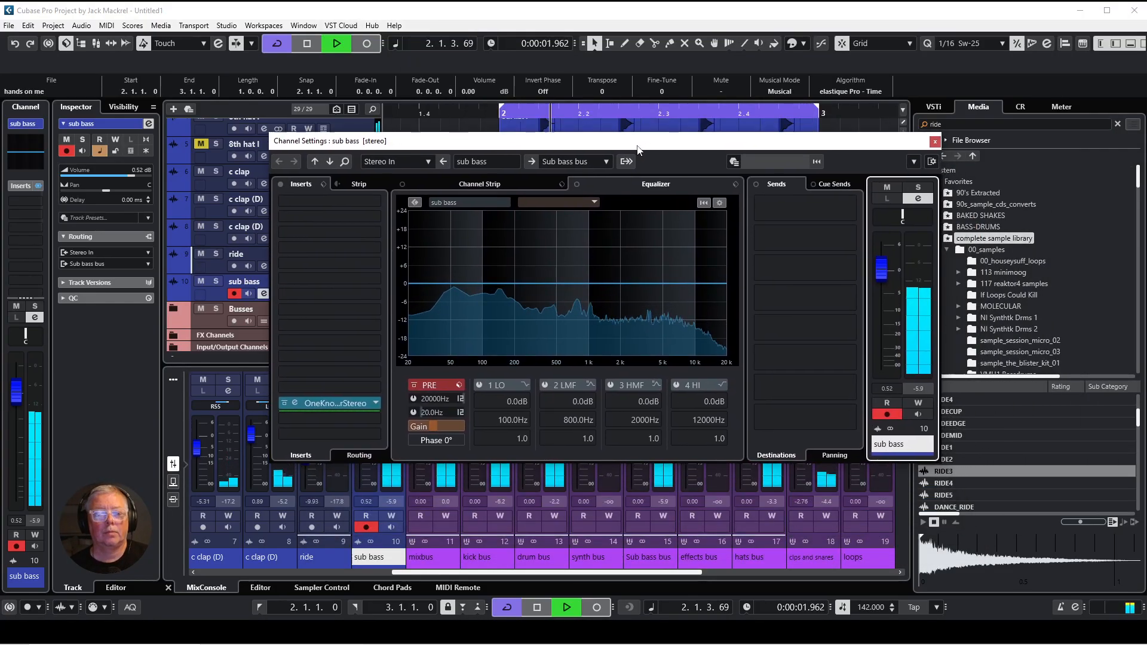
pyautogui.press('space')
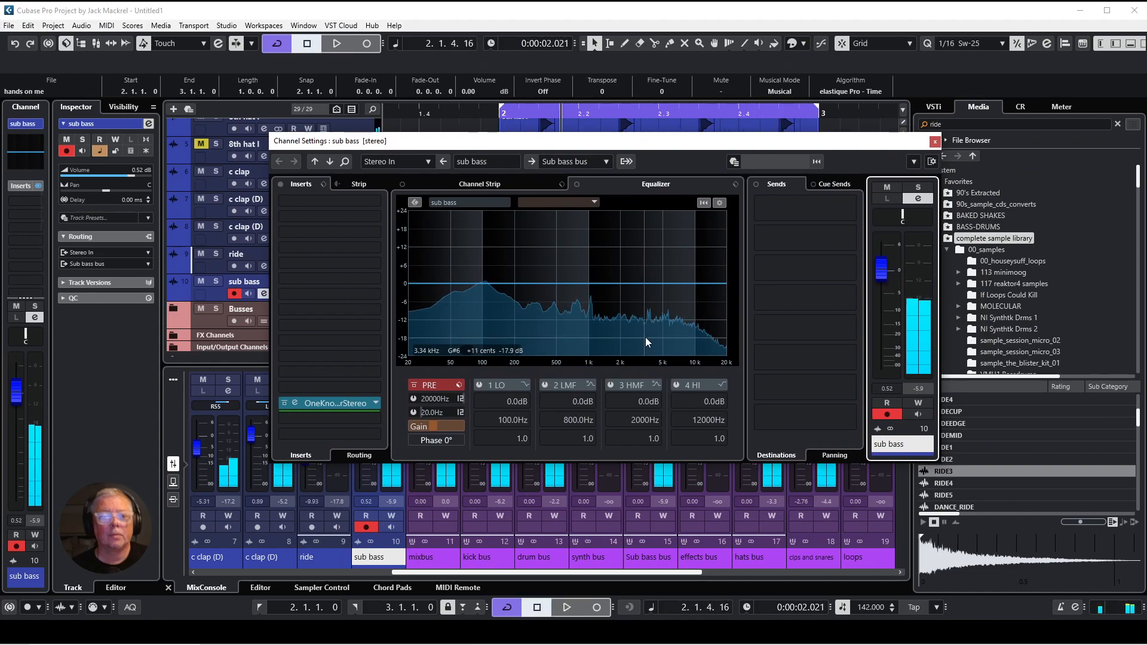
pyautogui.click(377, 203)
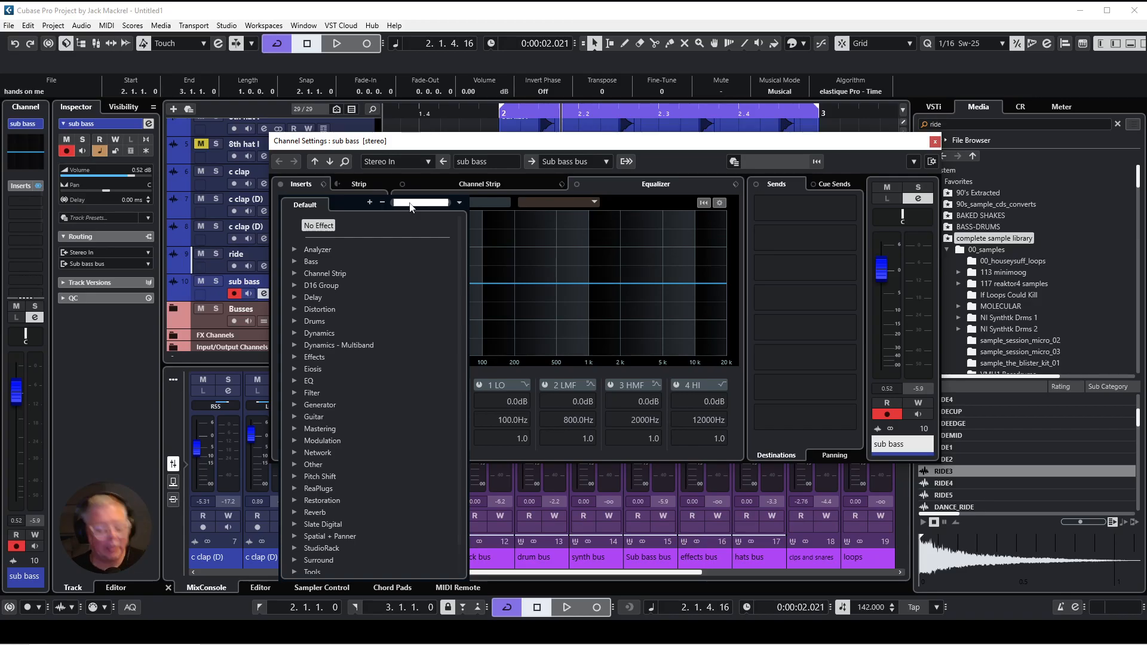
pyautogui.write('pitch')
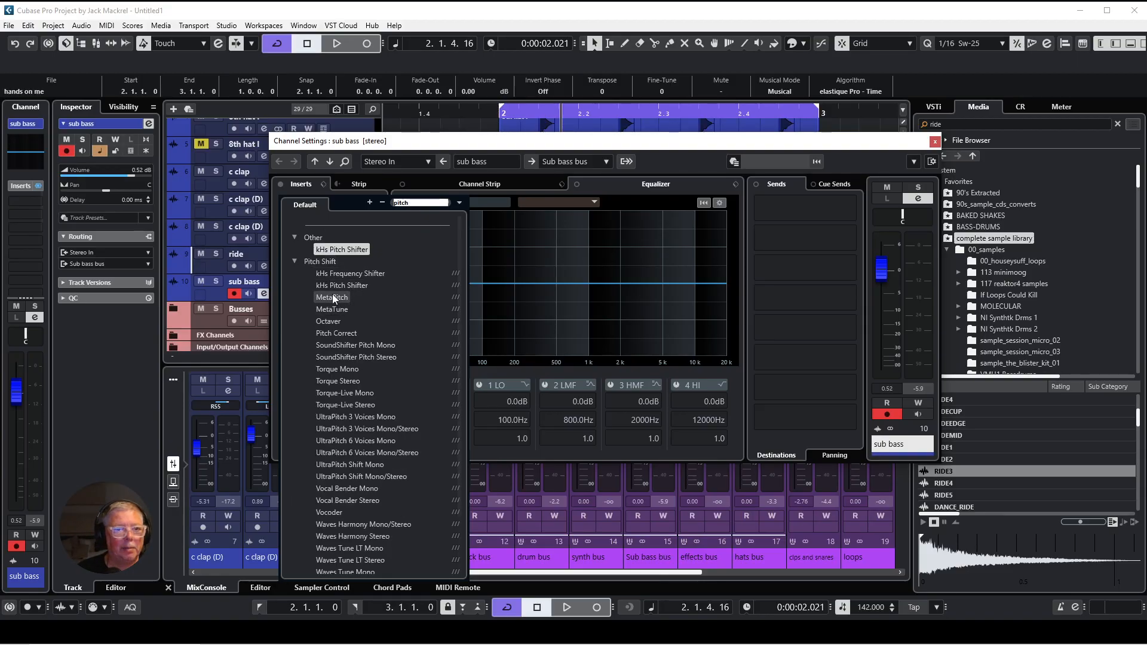
pyautogui.click(333, 297)
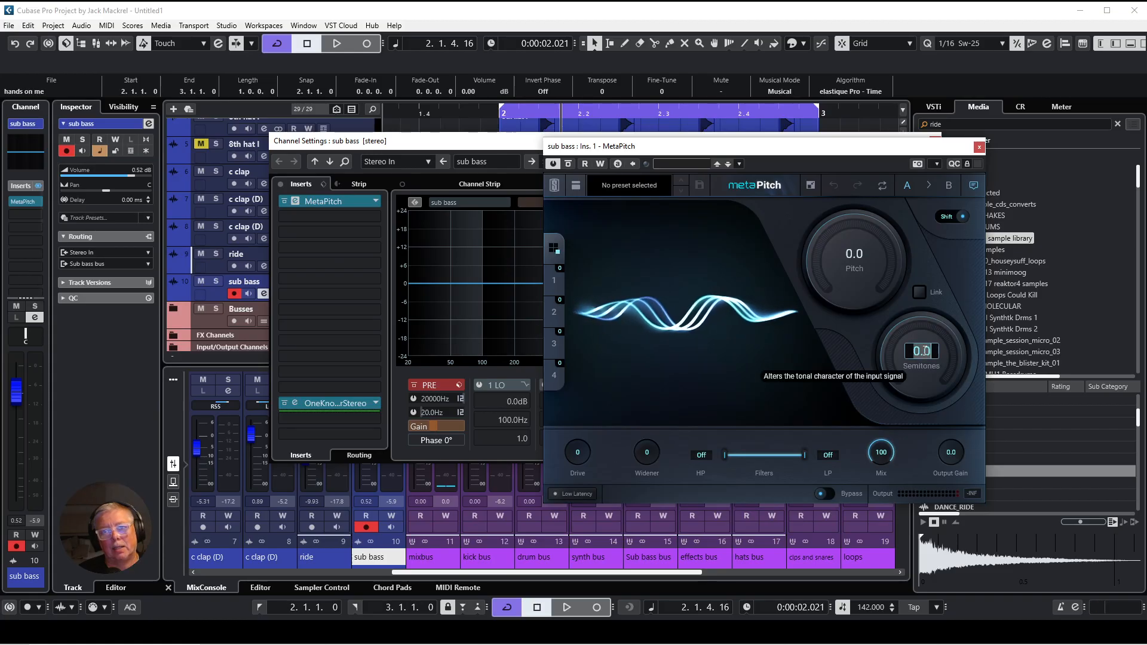
pyautogui.write('-6')
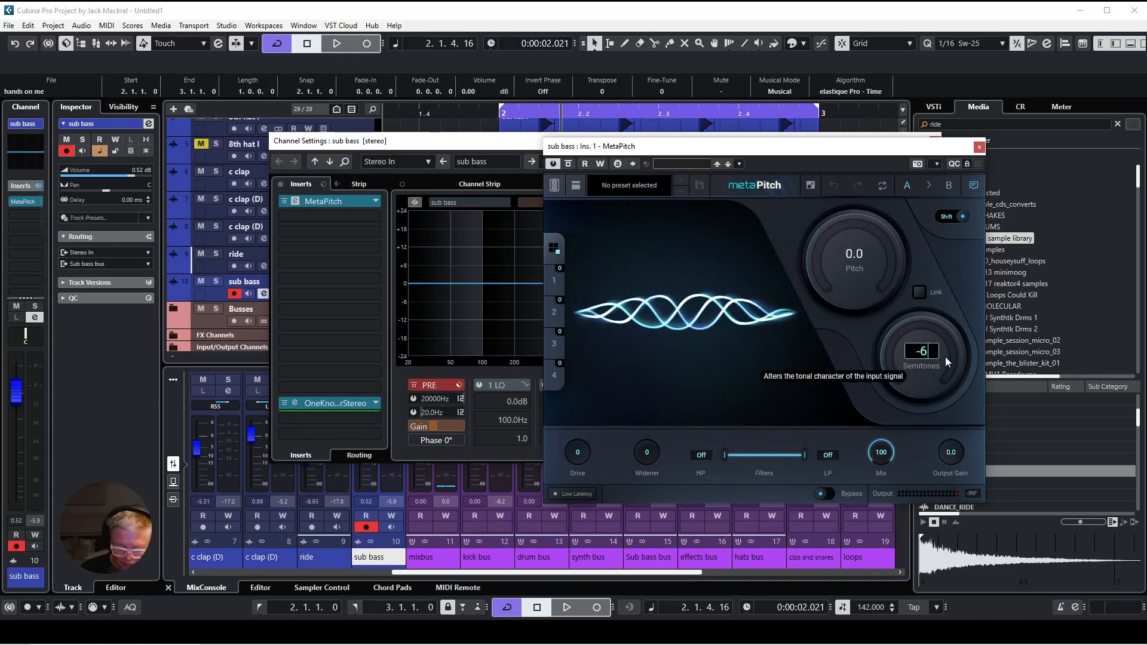
pyautogui.press('Return')
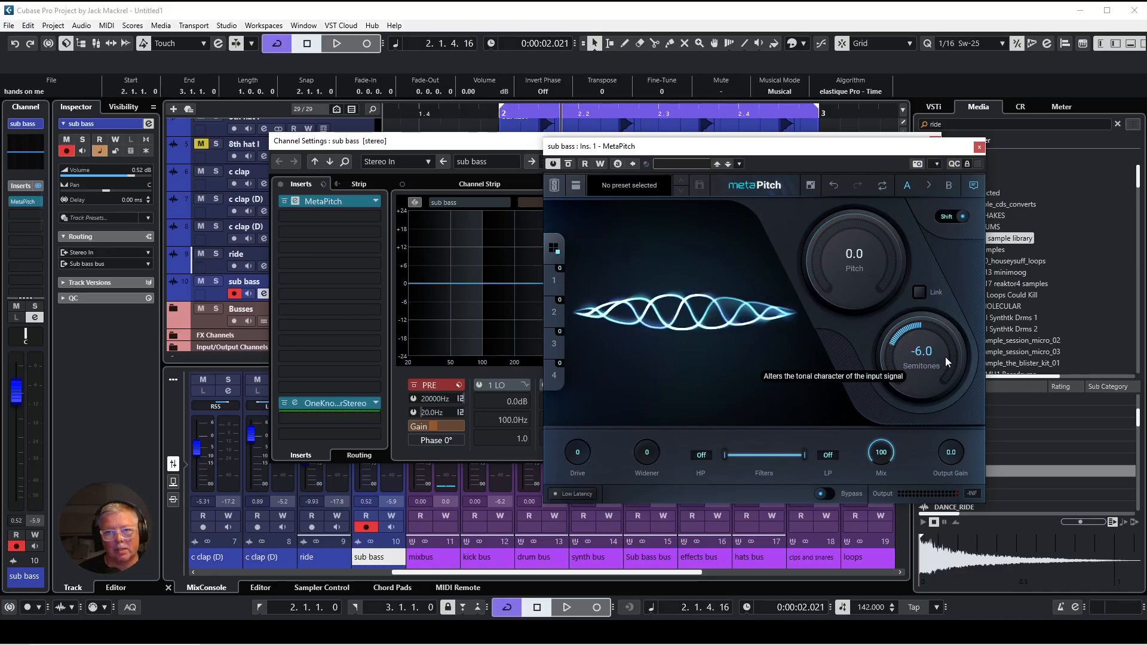
# Step: While the loop plays, set the sub bass EQ high band to -0.4 dB at 20000 Hz and its high-cut filter to 237.7 Hz
pyautogui.press('space')
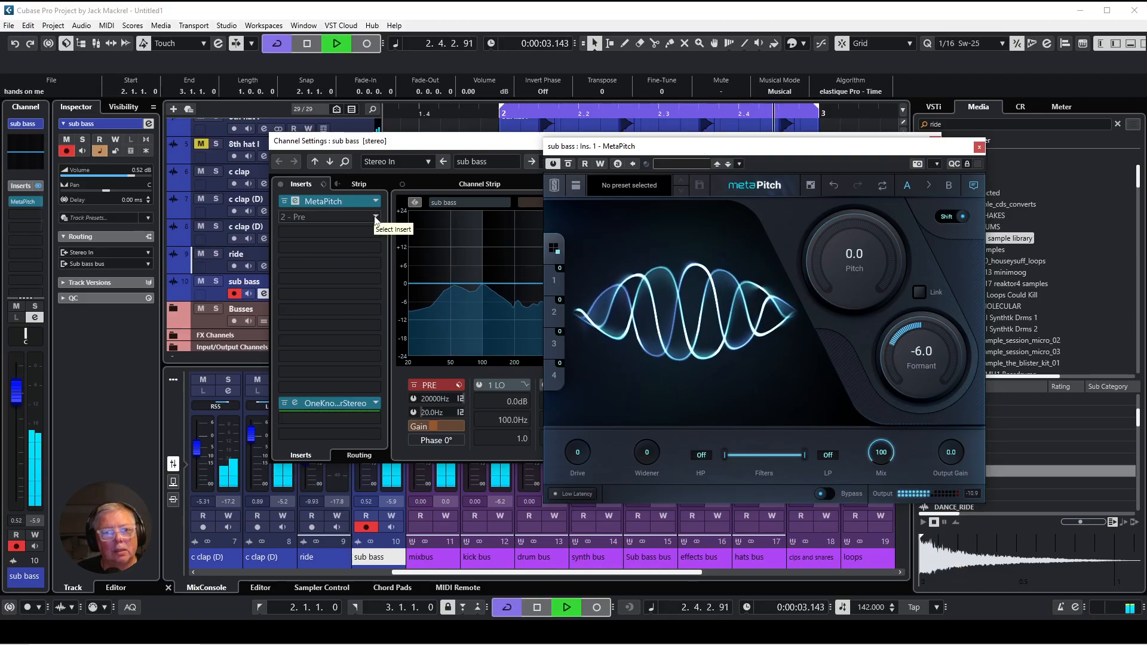
pyautogui.moveTo(664, 147); pyautogui.dragTo(1126, 133)
pyautogui.moveTo(728, 304); pyautogui.dragTo(750, 253)
pyautogui.click(413, 399)
pyautogui.click(724, 292)
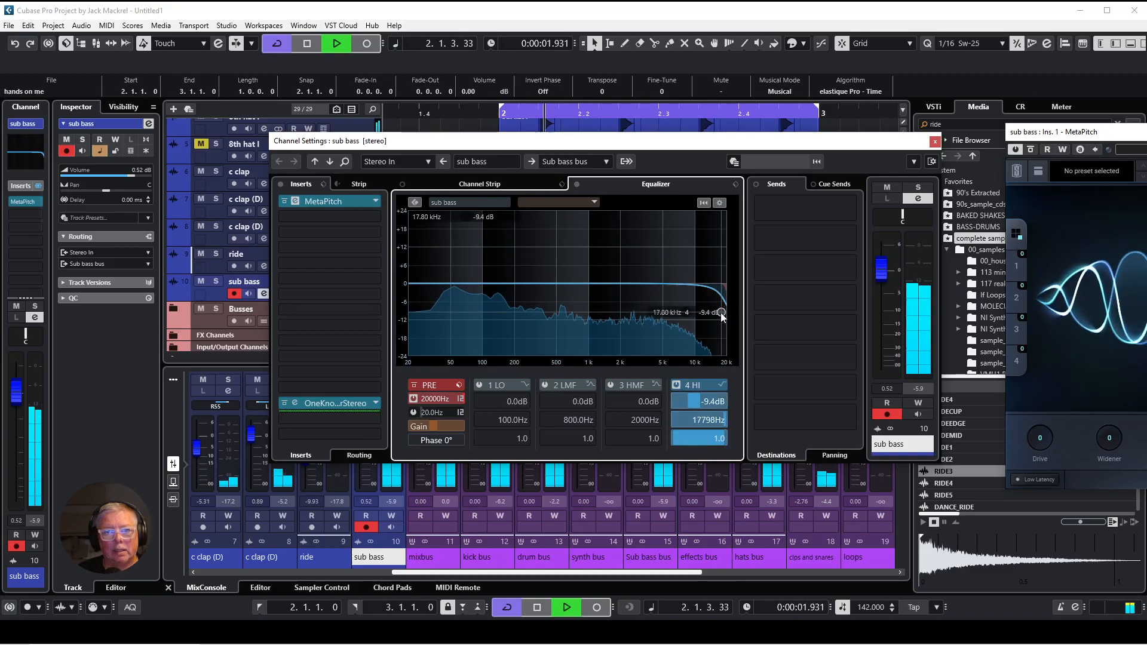
pyautogui.moveTo(728, 291); pyautogui.dragTo(731, 284)
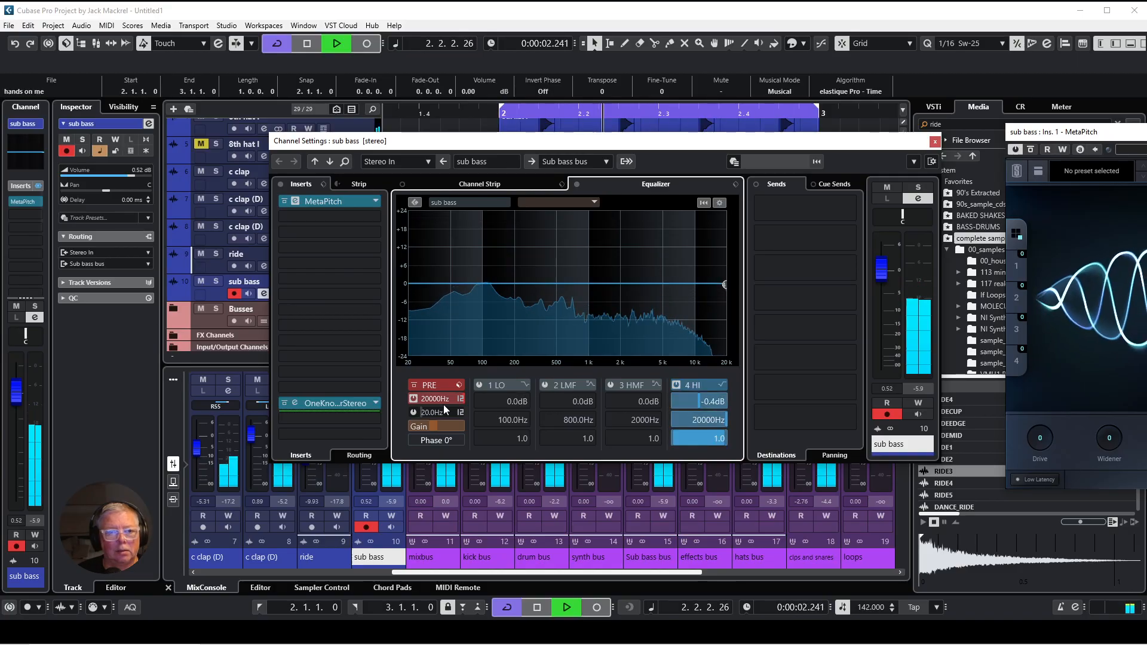
pyautogui.moveTo(441, 399)
pyautogui.mouseDown()
pyautogui.moveTo(392, 399)
pyautogui.moveTo(429, 366)
pyautogui.moveTo(436, 281)
pyautogui.moveTo(454, 241)
pyautogui.moveTo(434, 391)
pyautogui.mouseUp()
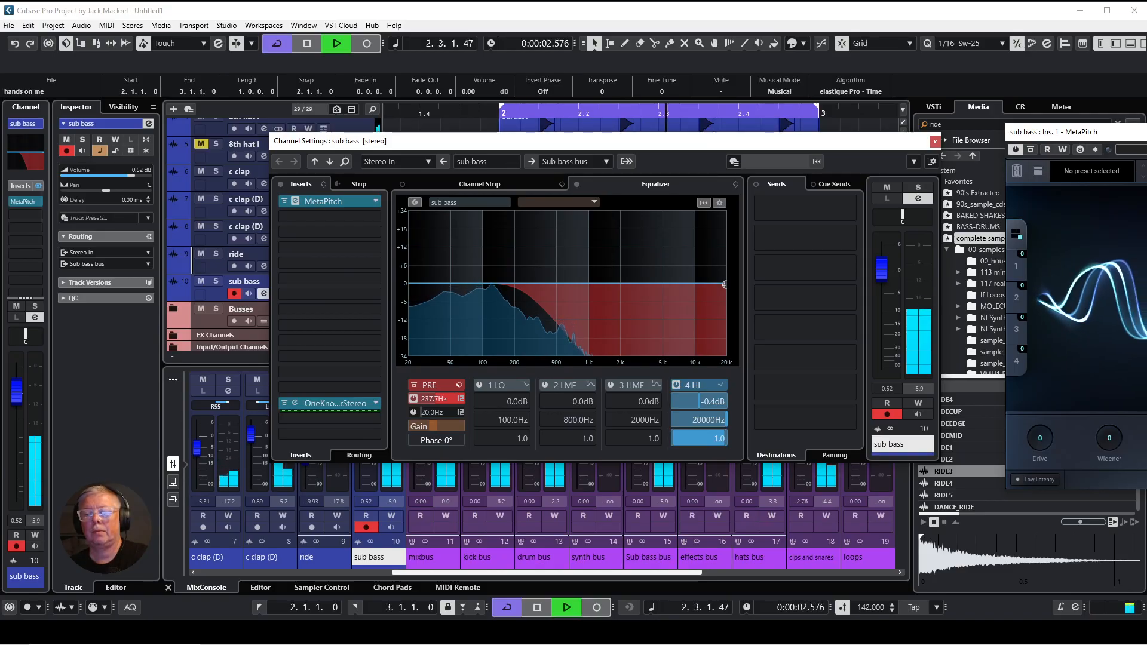
# Step: Set the MetaPitch pitch on the sub bass to -3 semitones and close the plug-in and channel settings
pyautogui.moveTo(1146, 135); pyautogui.dragTo(784, 166)
pyautogui.moveTo(806, 260); pyautogui.dragTo(806, 273)
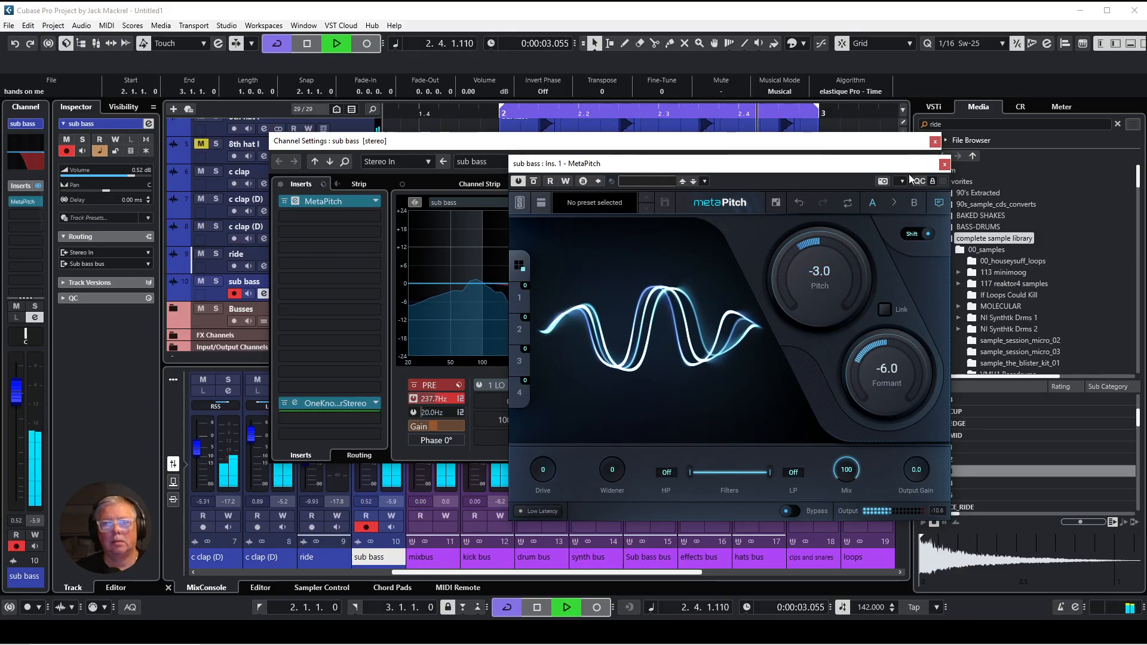
pyautogui.click(944, 163)
pyautogui.click(935, 141)
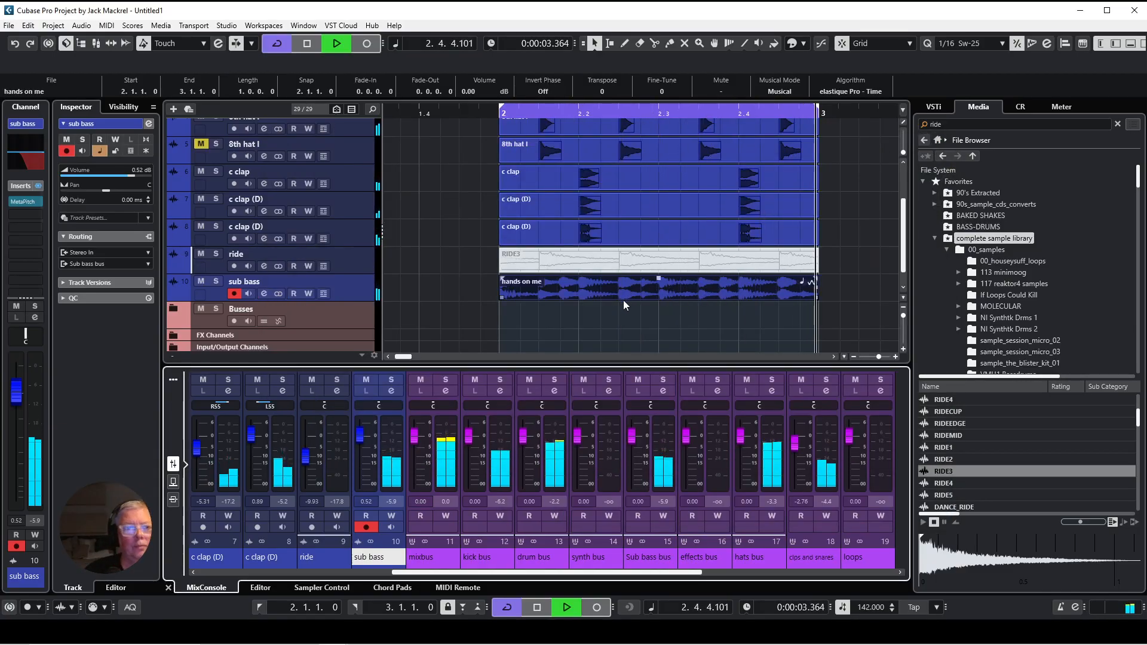
# Step: Unmute the RIDE3 clip on the ride track, stop playback and return to the selection tool
pyautogui.rightClick(624, 314)
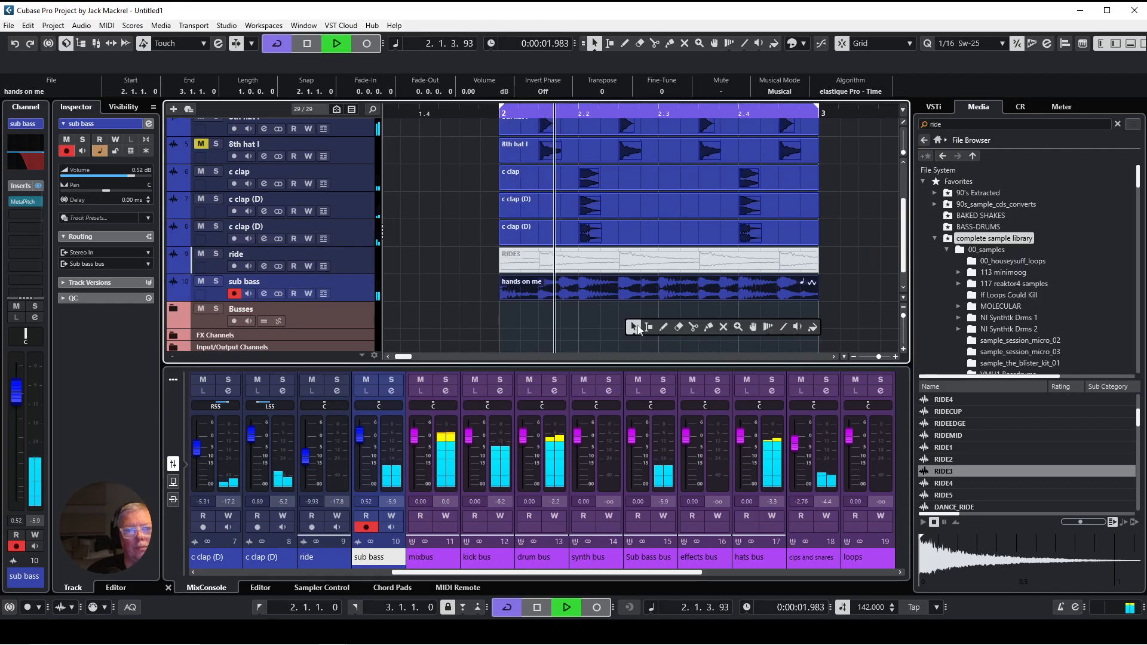
pyautogui.click(745, 327)
pyautogui.click(802, 264)
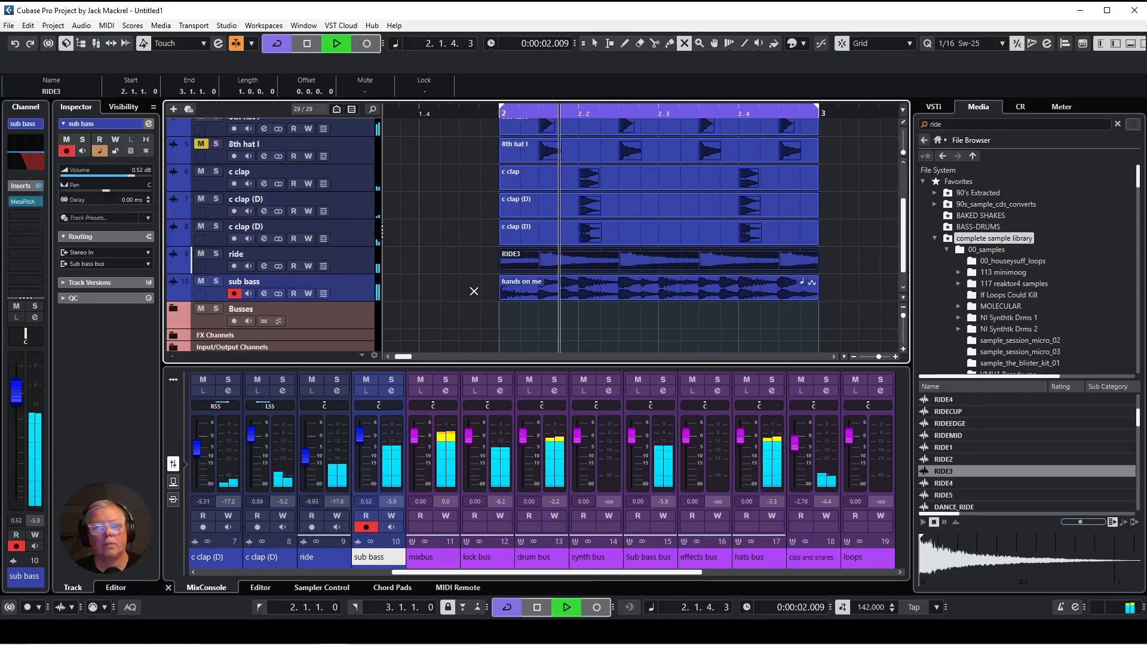
pyautogui.press('space')
pyautogui.rightClick(520, 244)
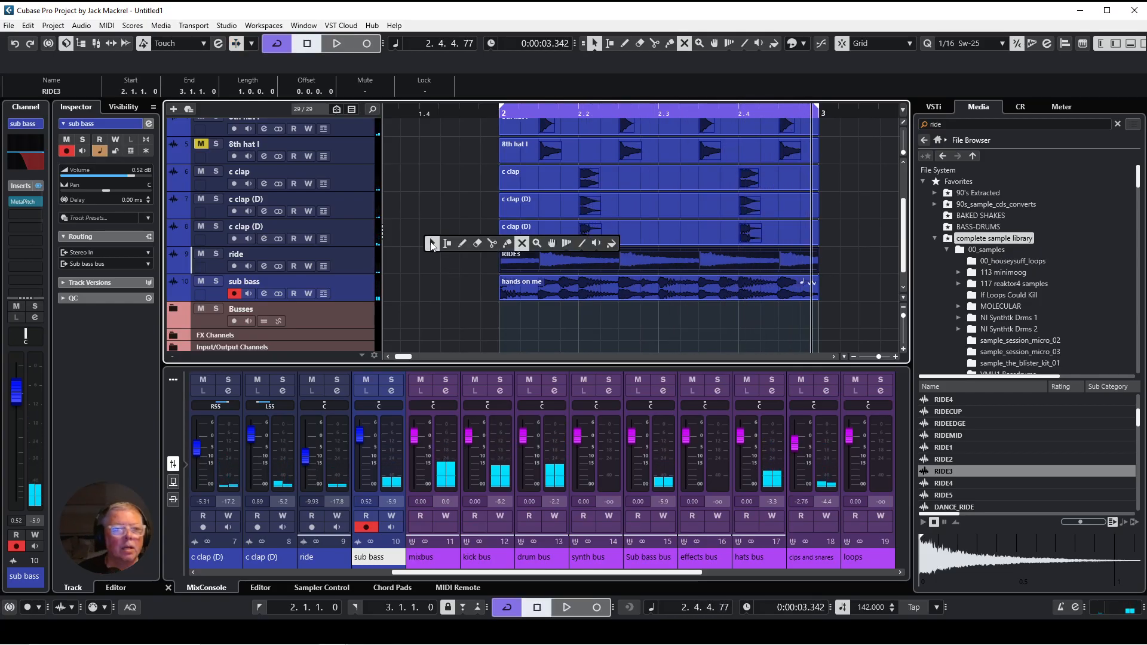
pyautogui.click(430, 244)
# Step: Move the hats, 8th hat r and 8th hat l tracks together into a new folder
pyautogui.scroll(3, 448, 281)
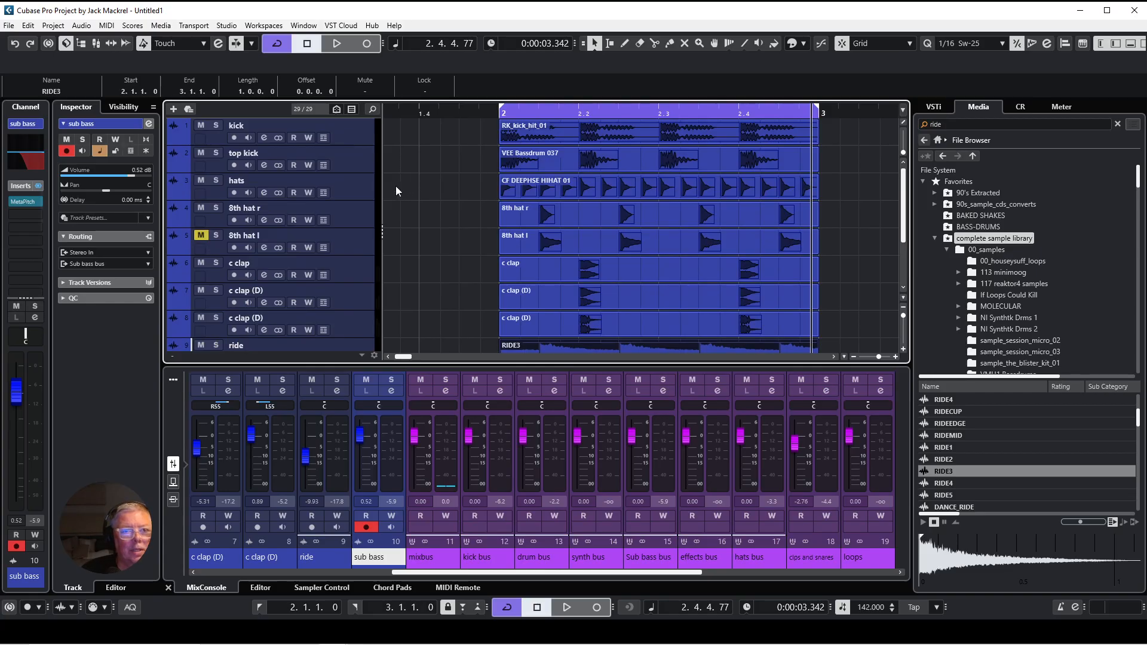
pyautogui.click(357, 185)
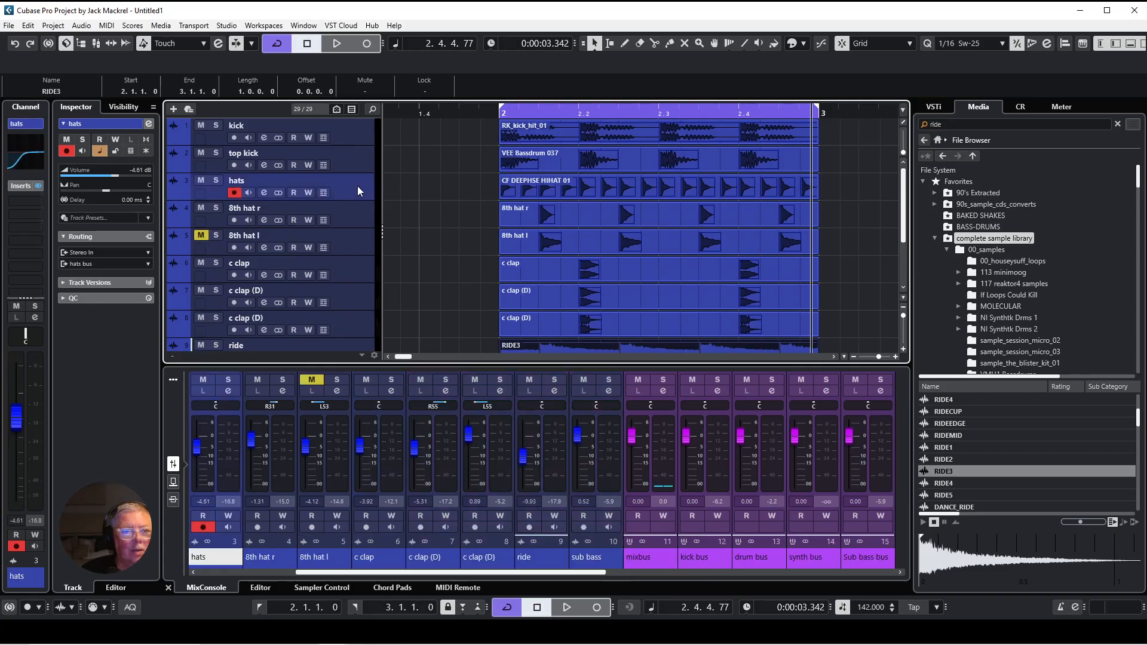
pyautogui.keyDown('shift'); pyautogui.click(350, 243); pyautogui.keyUp('shift')
pyautogui.rightClick(351, 246)
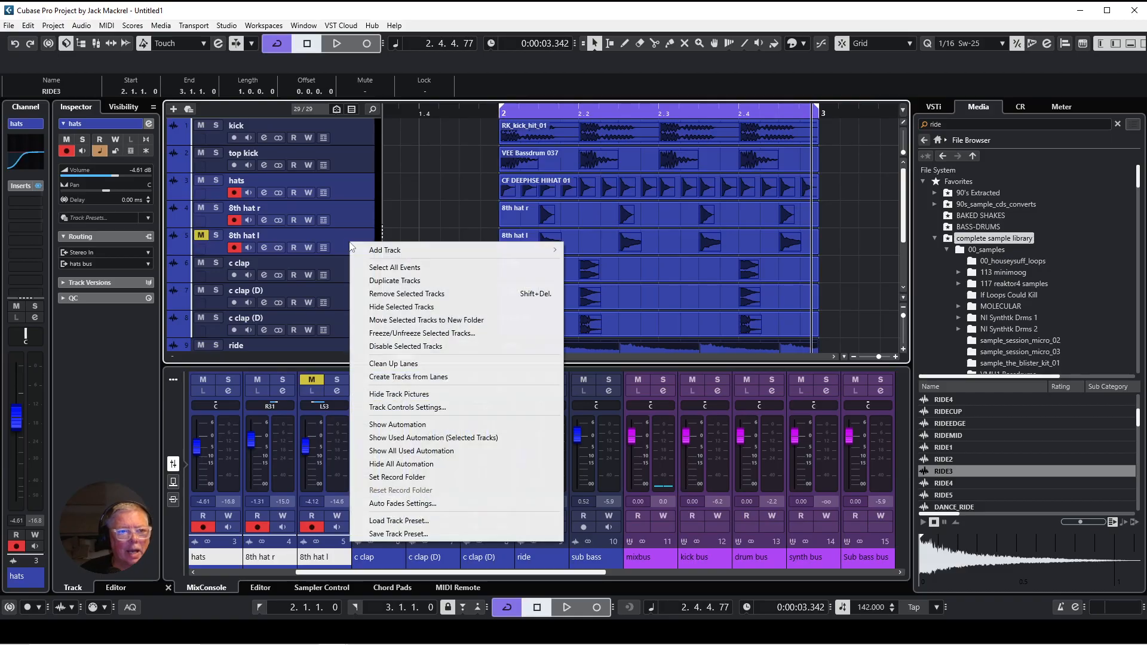
pyautogui.click(348, 187)
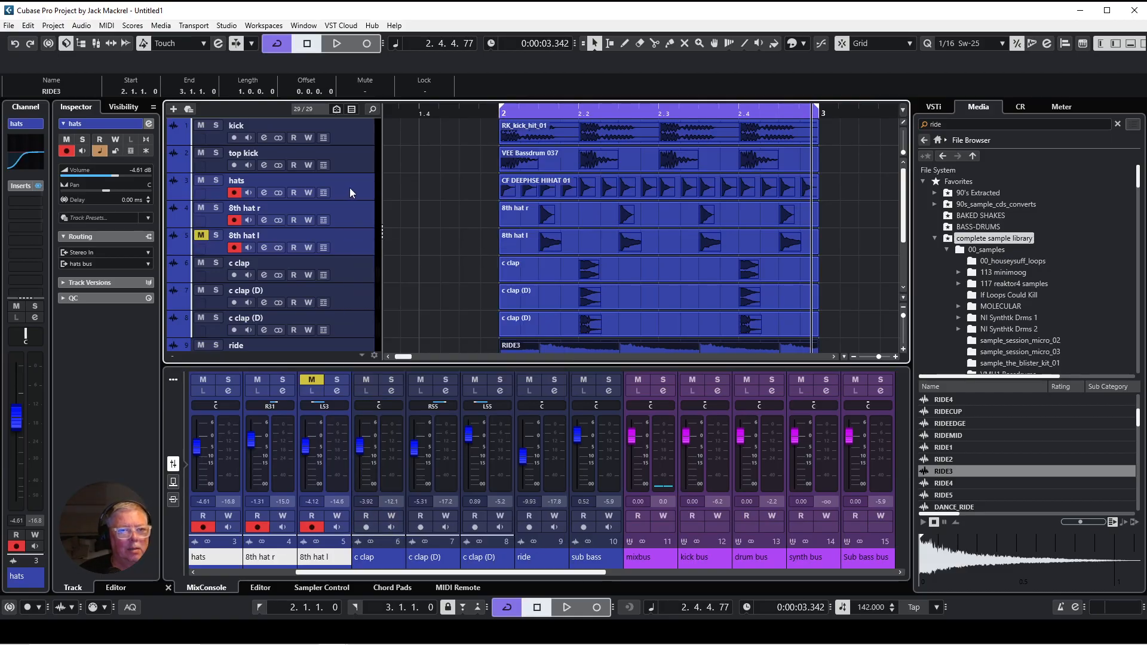
pyautogui.click(349, 188)
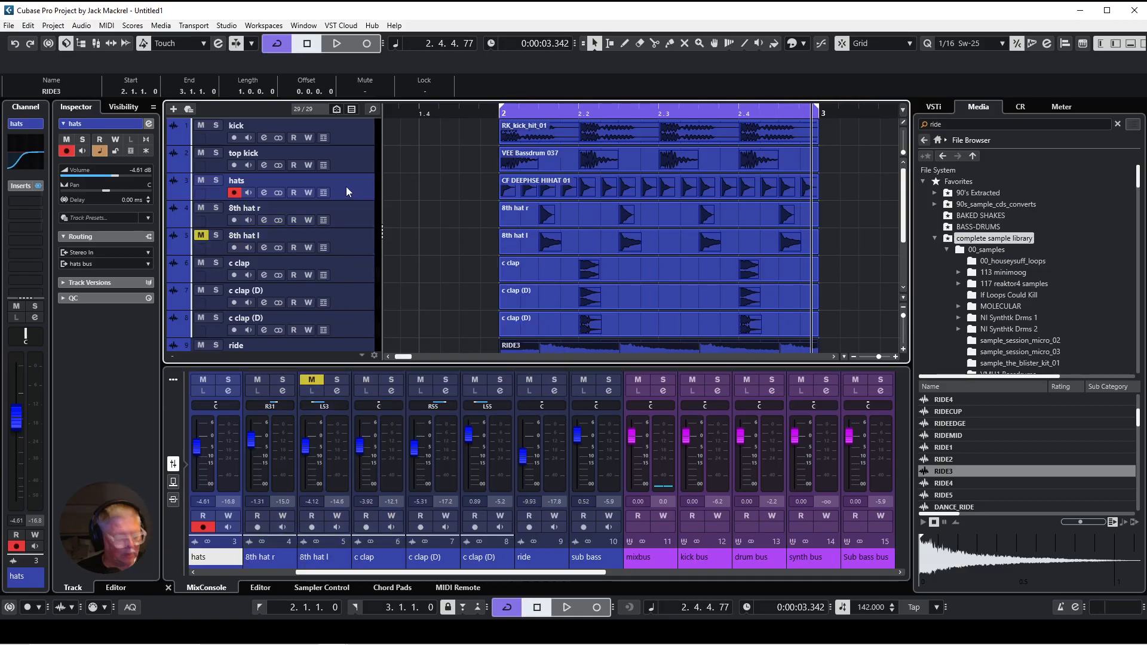
pyautogui.keyDown('shift'); pyautogui.click(355, 249); pyautogui.keyUp('shift')
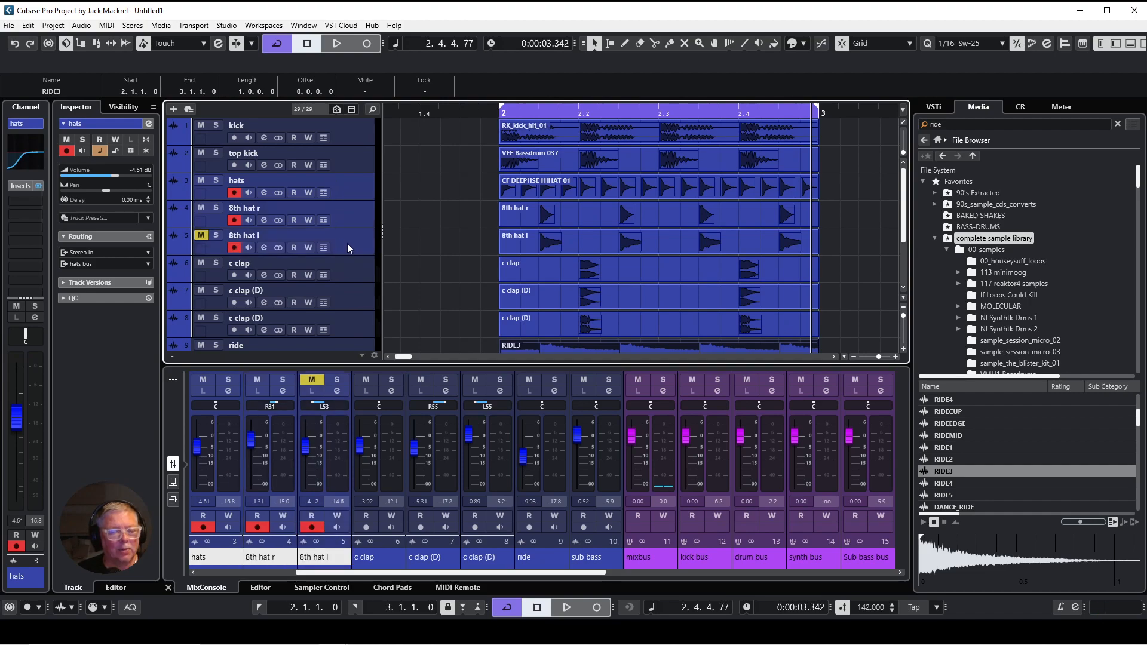
pyautogui.rightClick(344, 192)
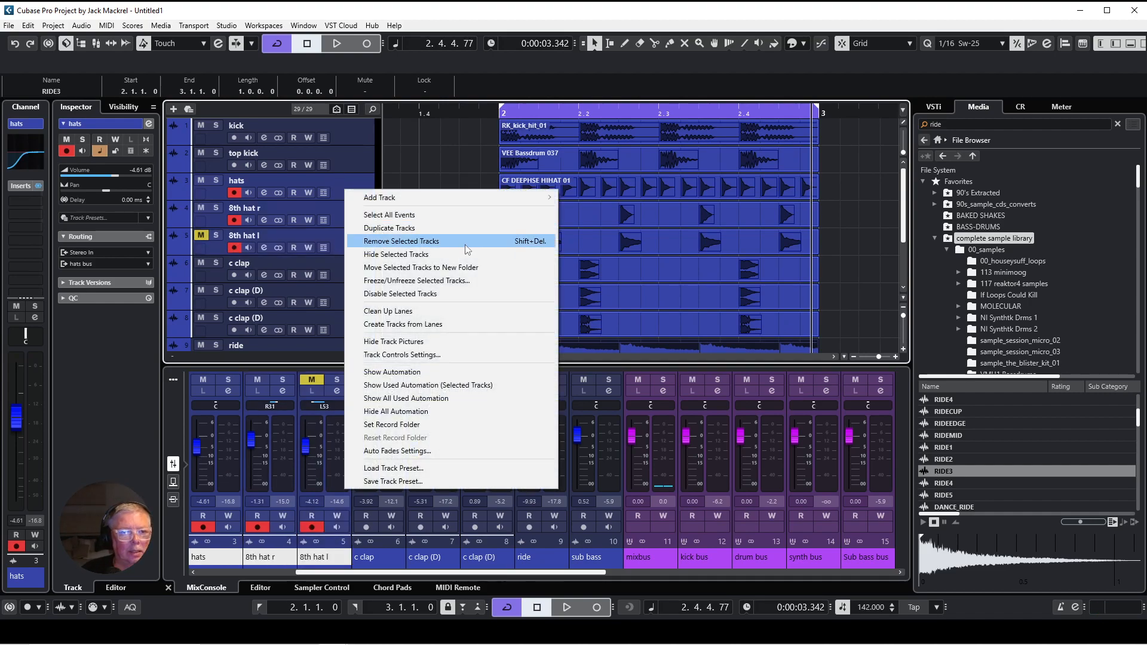
pyautogui.click(436, 268)
# Step: Rename the new folder above the hat tracks to hats and collapse it
pyautogui.doubleClick(249, 180)
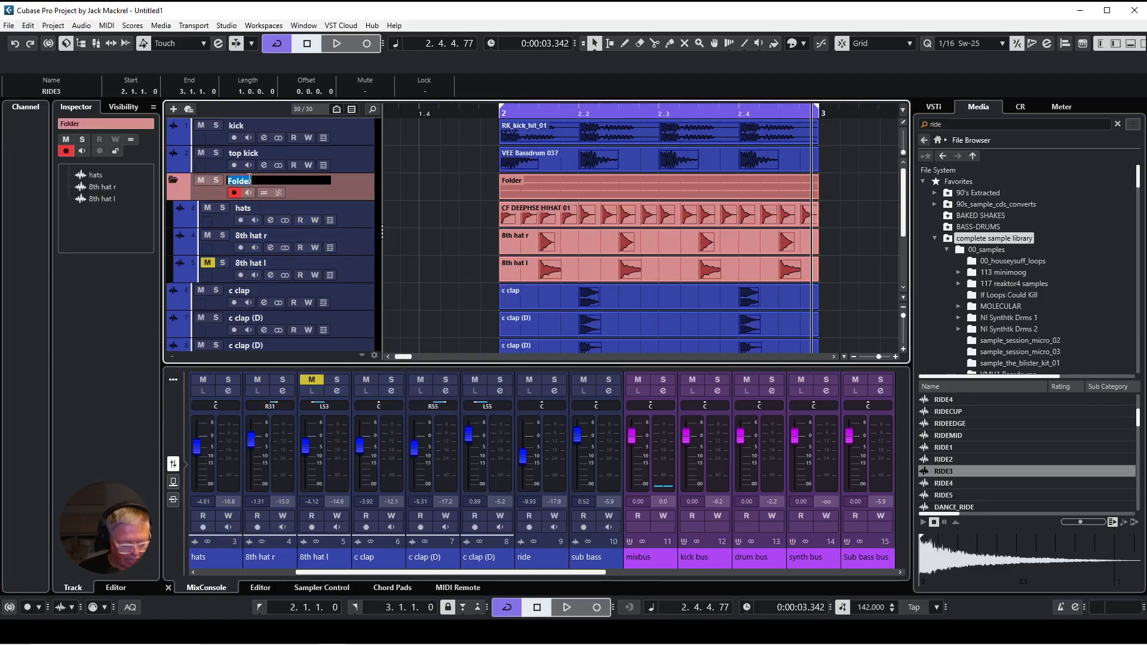
pyautogui.write('hats')
pyautogui.press('Return')
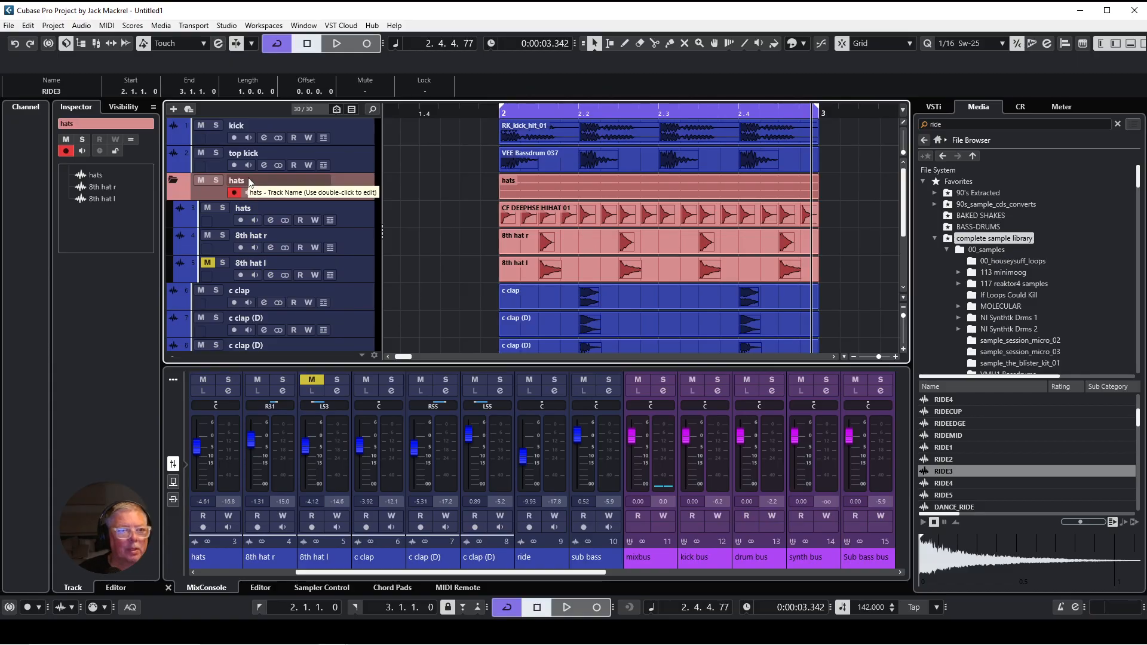
pyautogui.click(173, 180)
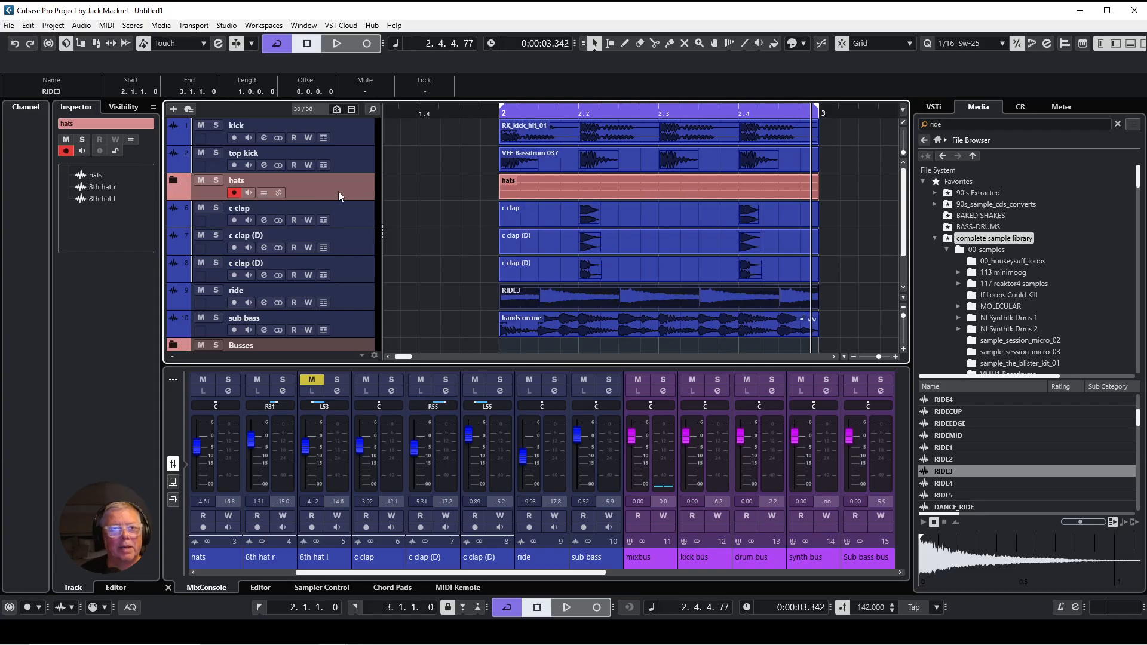
# Step: Move the c clap track and both c clap (D) tracks into a new folder
pyautogui.click(321, 225)
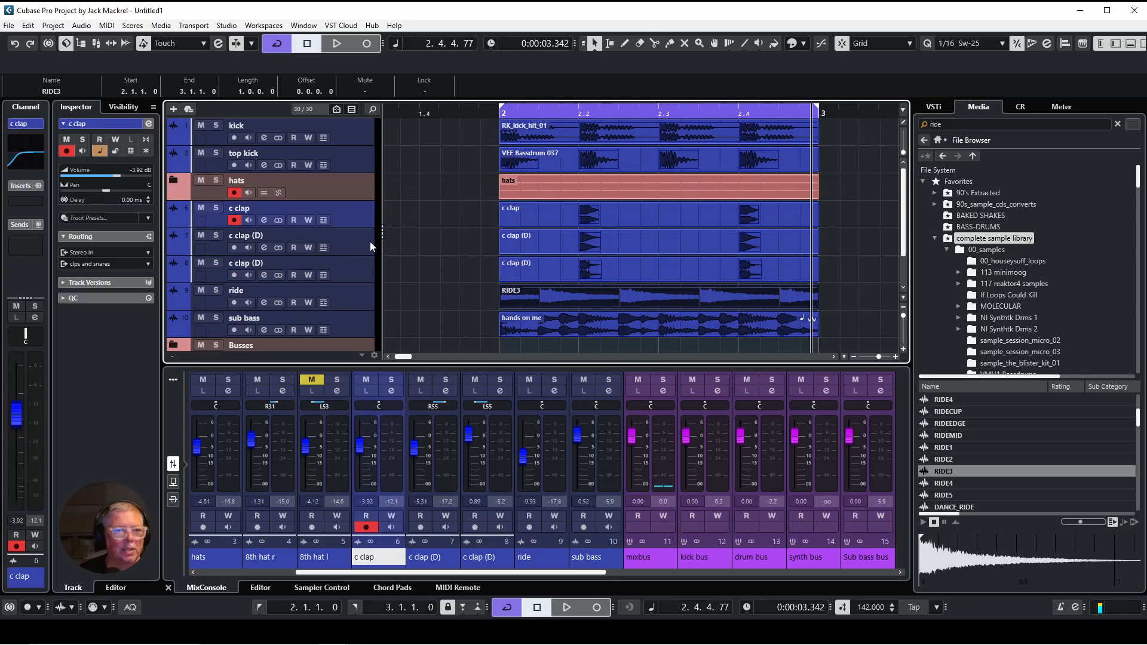
pyautogui.keyDown('shift'); pyautogui.click(356, 271); pyautogui.keyUp('shift')
pyautogui.rightClick(357, 270)
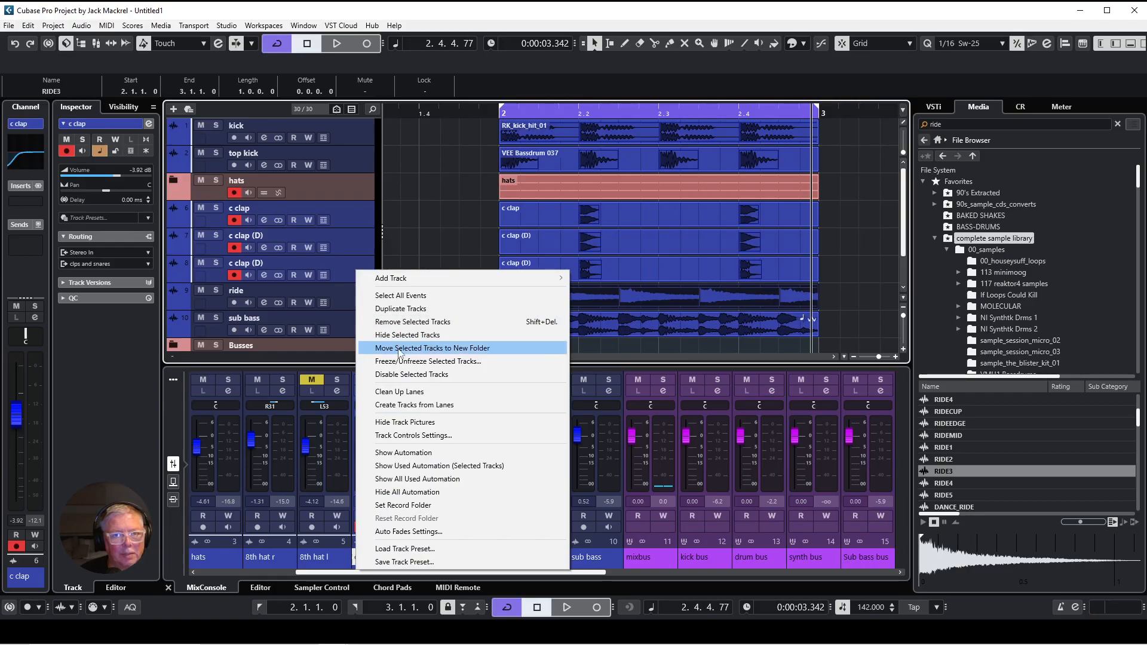
pyautogui.click(399, 349)
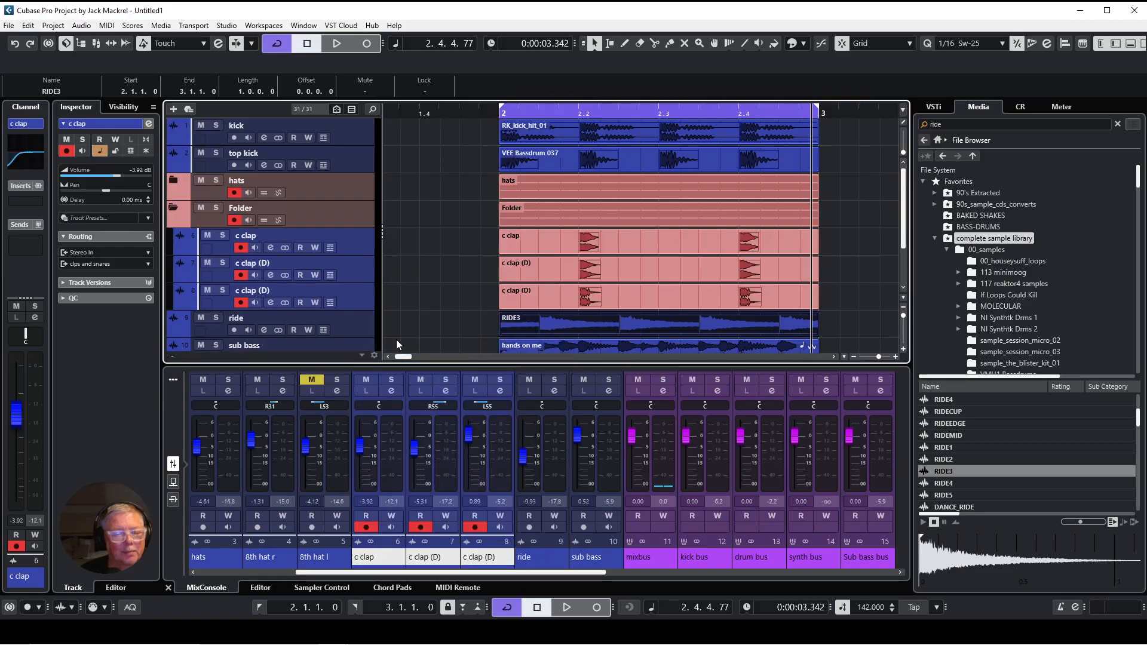
# Step: Rename the new folder above the clap tracks to claps and collapse it
pyautogui.click(250, 222)
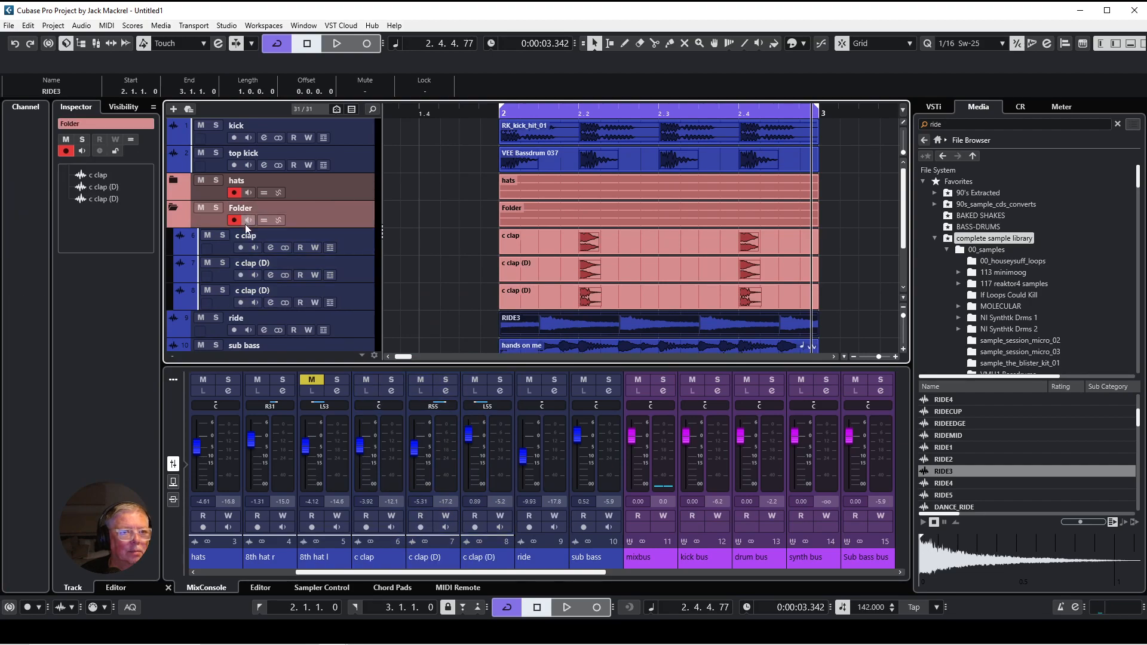
pyautogui.click(248, 220)
pyautogui.click(249, 221)
pyautogui.doubleClick(245, 207)
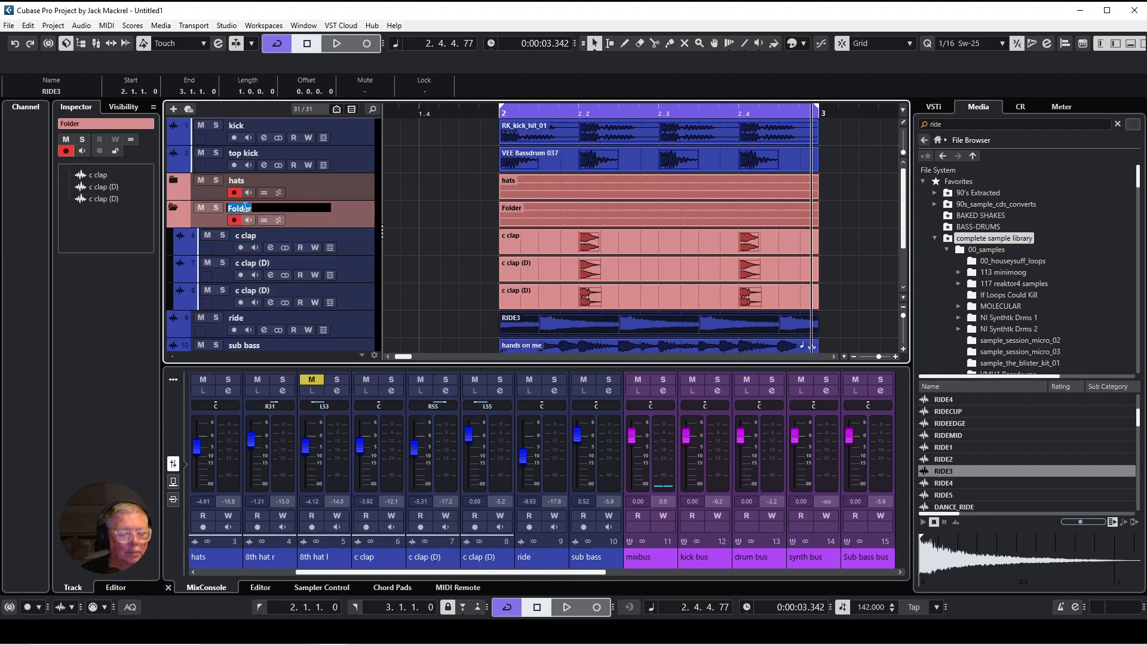
pyautogui.write('claps')
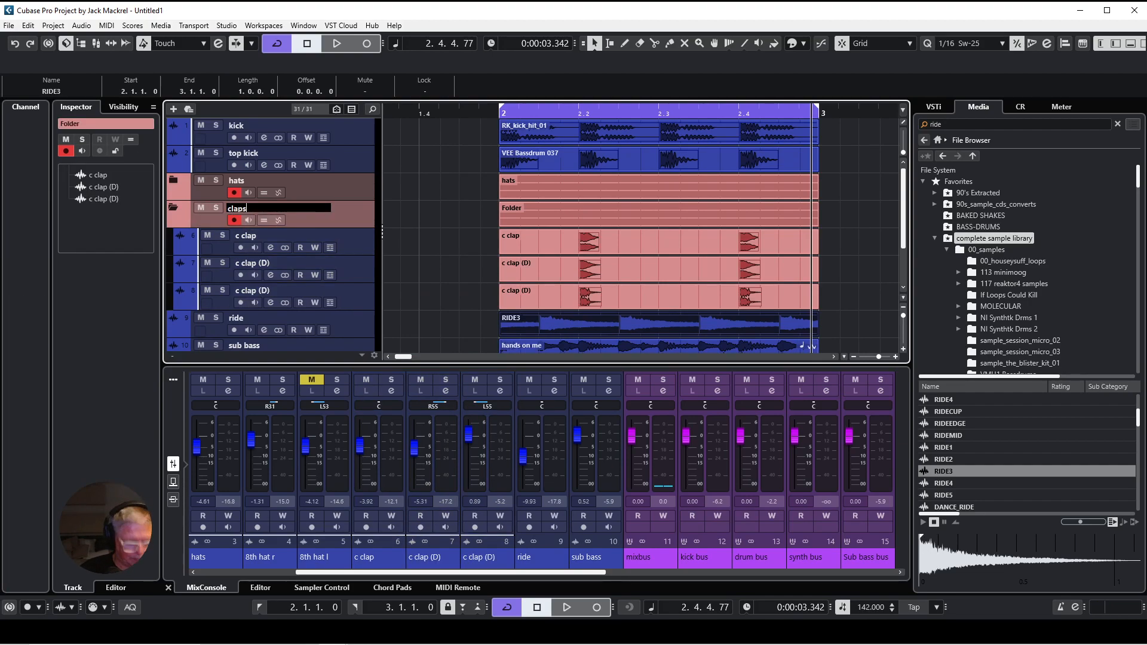
pyautogui.press('Return')
pyautogui.click(174, 208)
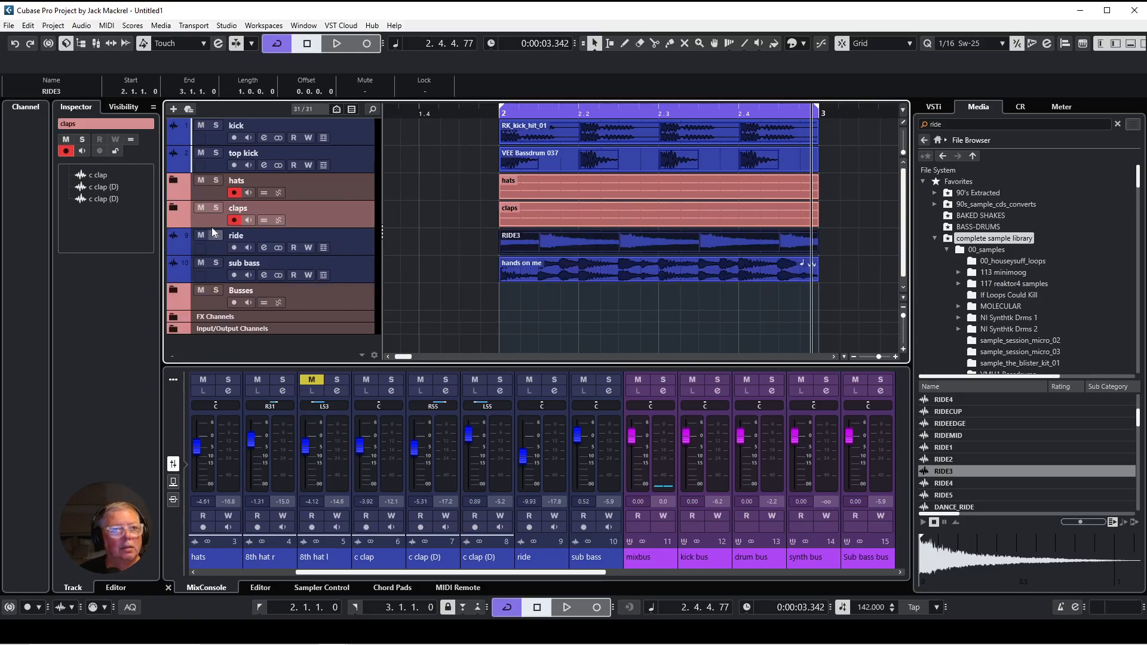
# Step: Expand the hats folder, unmute 8th hat l, and during playback set the hats track's fader to -1.79 dB
pyautogui.click(173, 180)
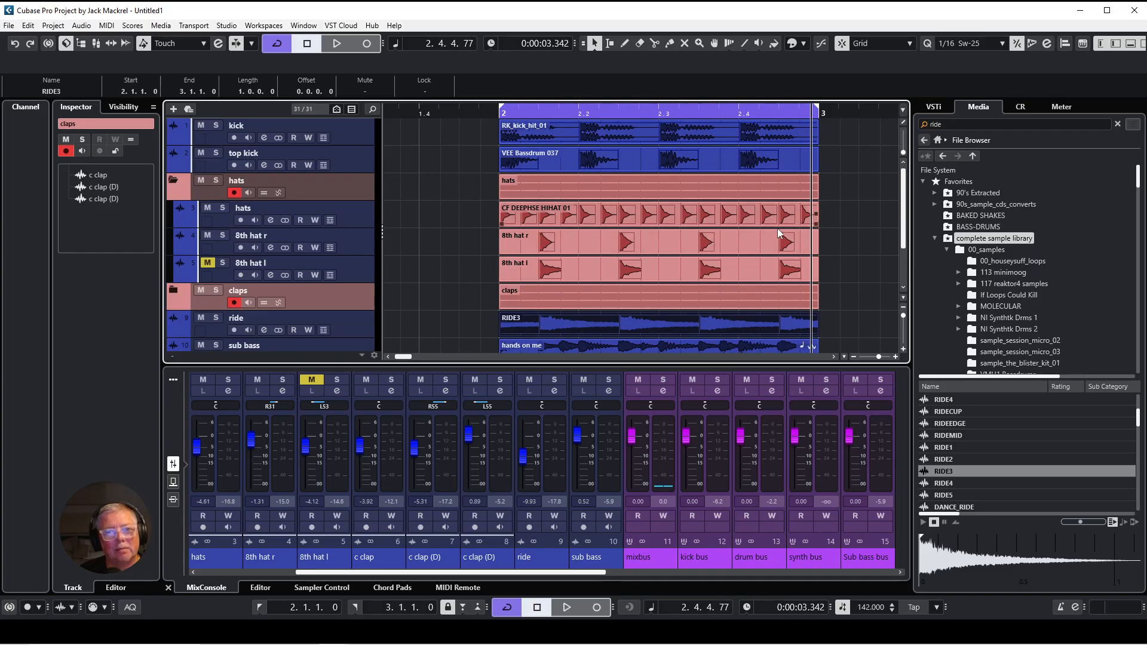
pyautogui.click(207, 263)
pyautogui.press('space')
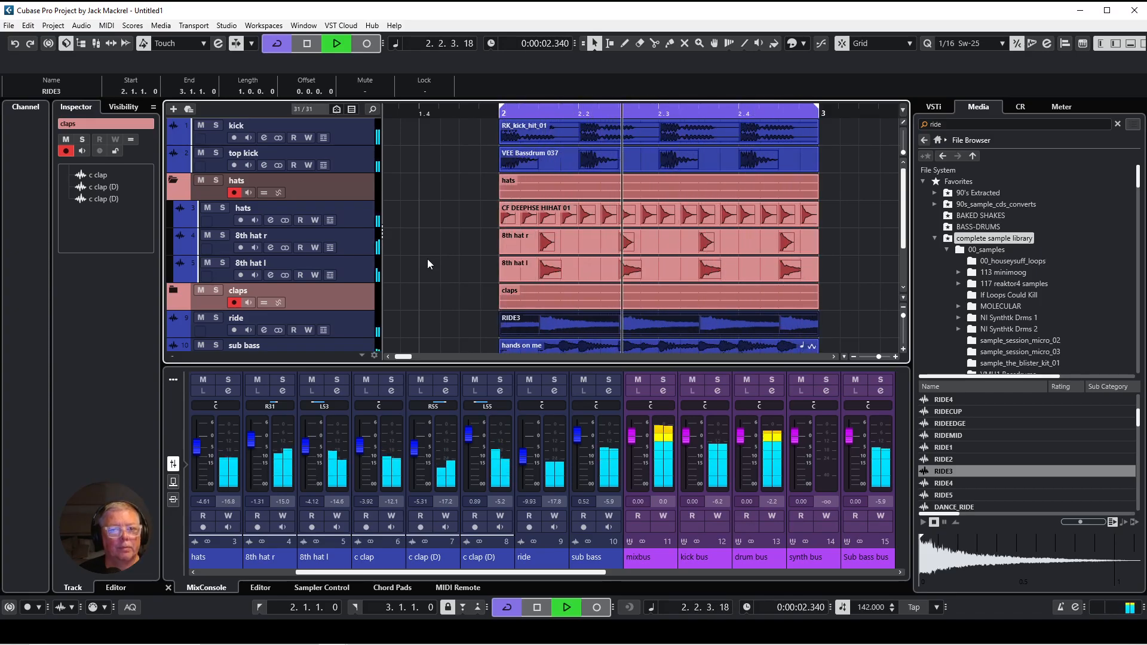
pyautogui.click(349, 221)
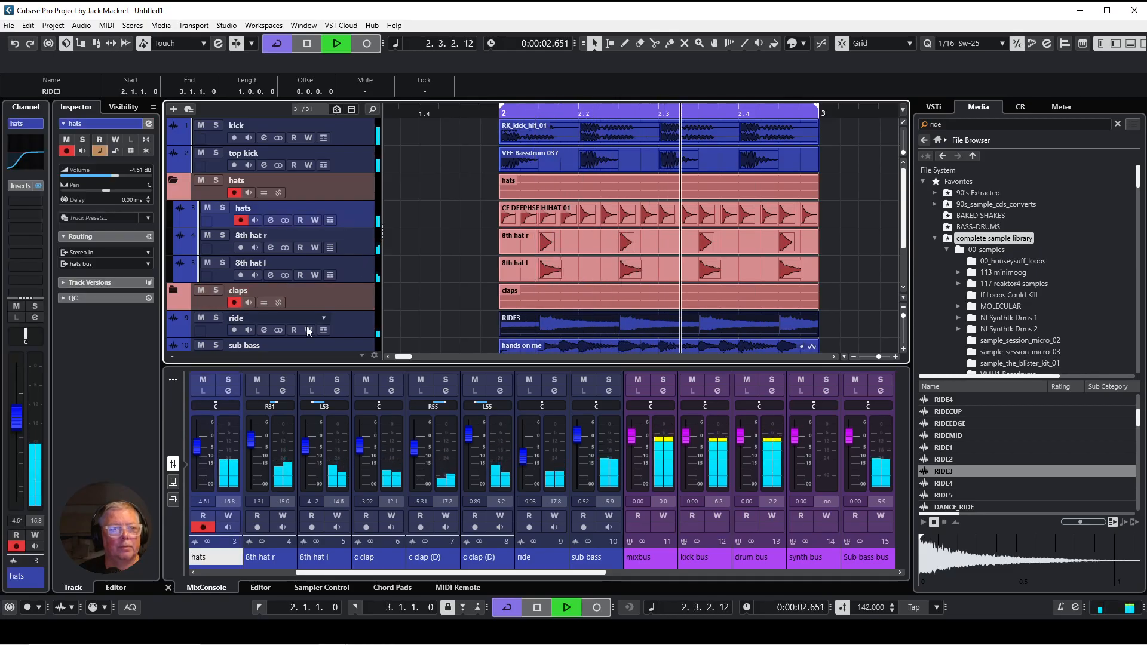
pyautogui.moveTo(17, 427); pyautogui.dragTo(16, 415)
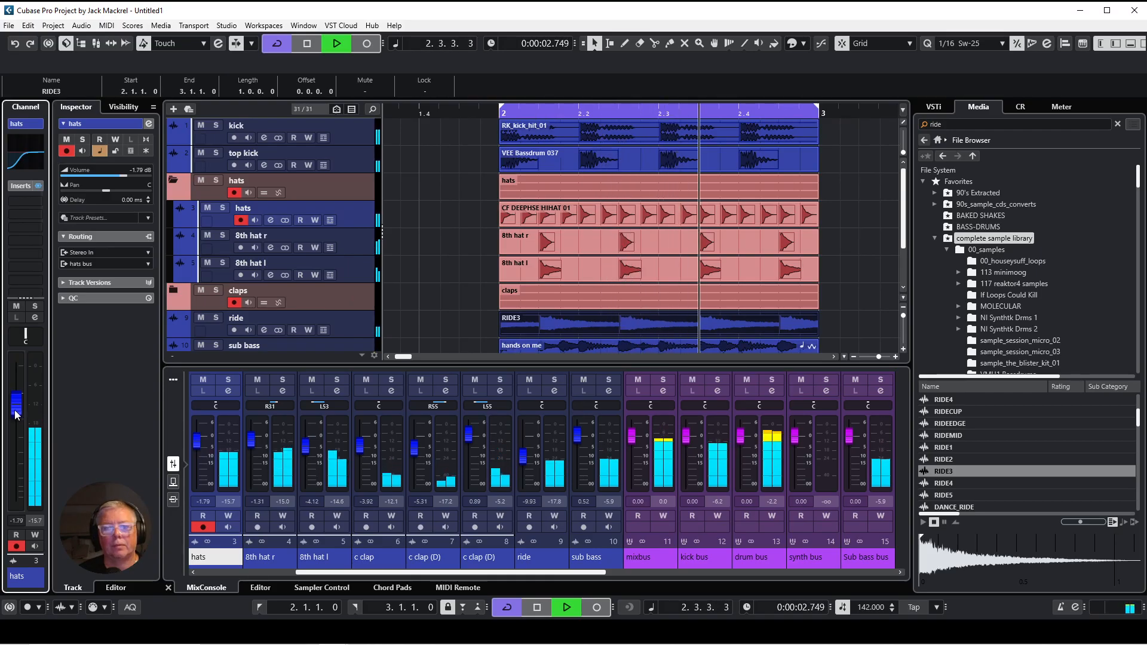
# Step: Mute the RIDE3 clip on the ride track with the Mute tool
pyautogui.rightClick(425, 308)
pyautogui.click(518, 305)
pyautogui.click(545, 328)
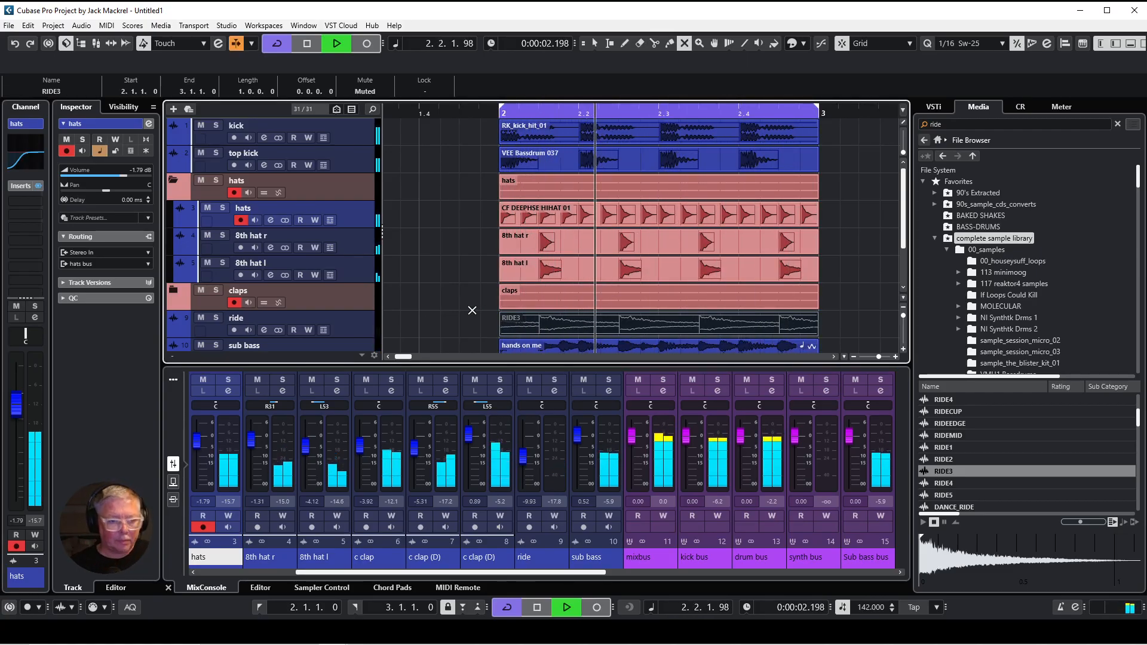
# Step: Inspect the SSLComp Stereo insert on the mixbus during playback, and close its window and the channel settings
pyautogui.click(662, 396)
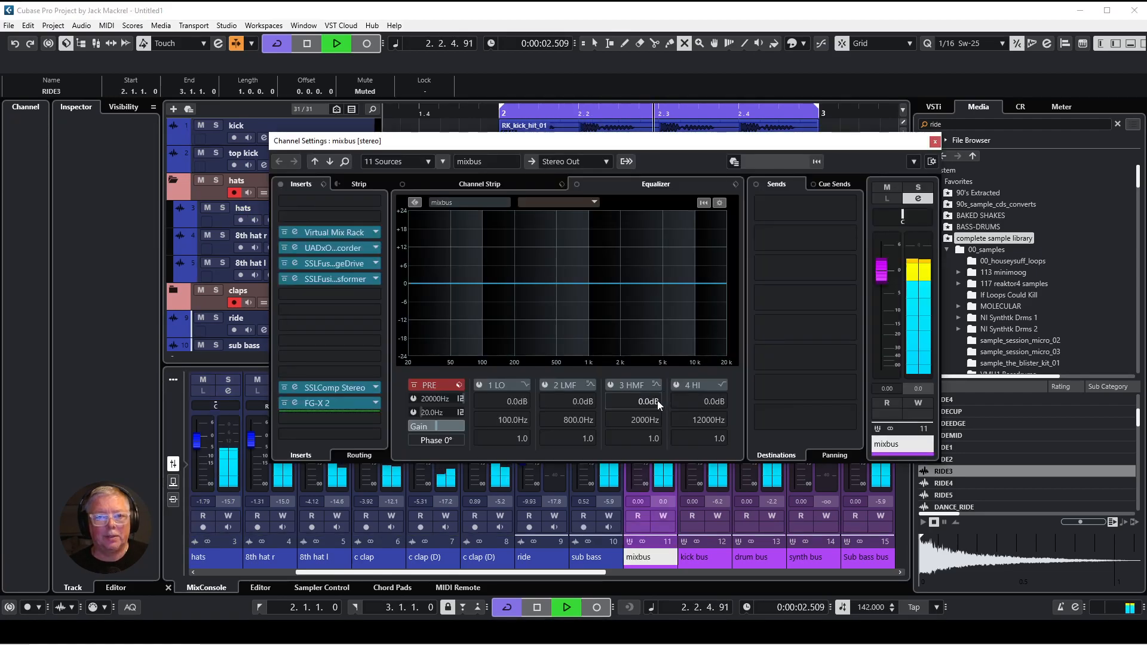
pyautogui.click(298, 387)
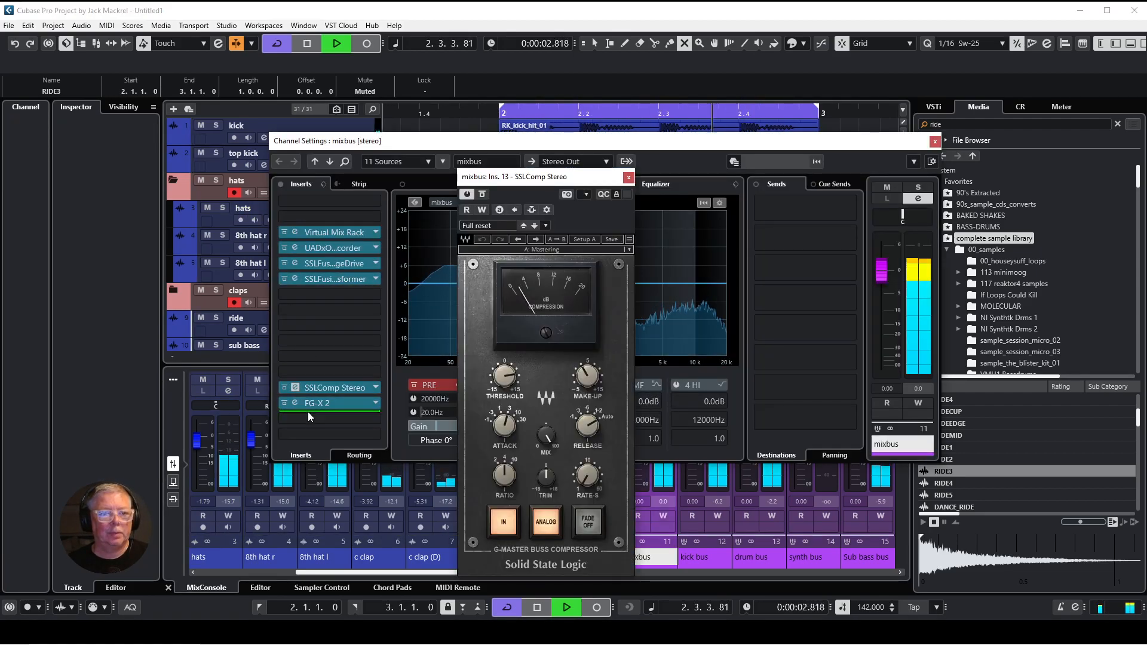
pyautogui.click(628, 177)
pyautogui.click(936, 142)
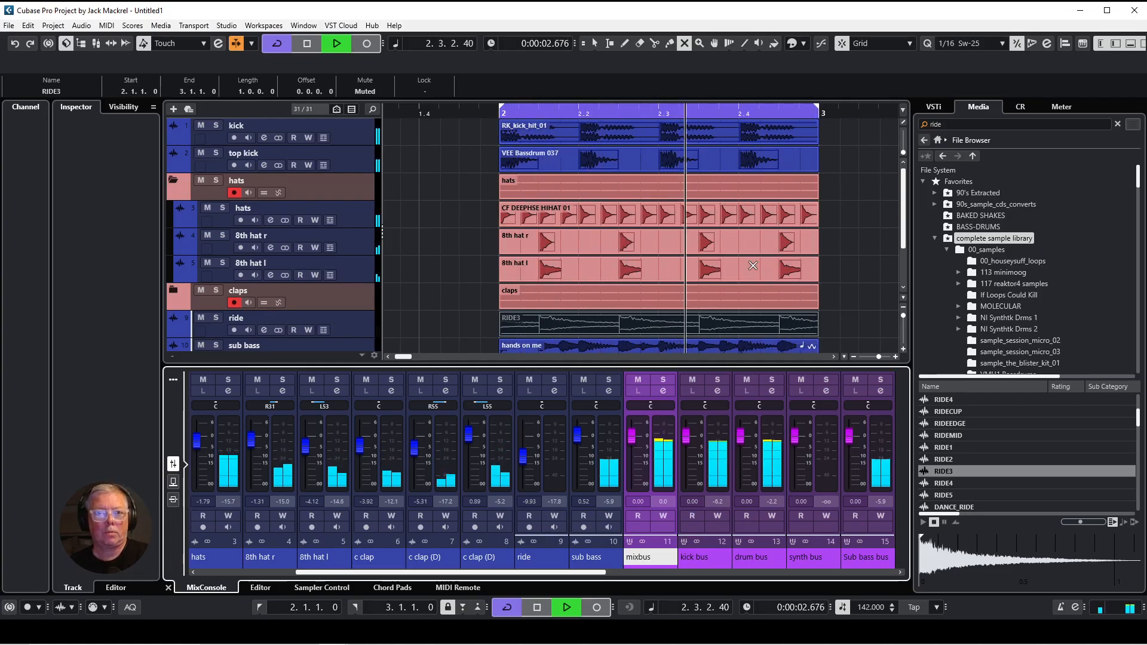
# Step: Audition 8th hat r in solo during playback, and expand the claps folder to solo-check c clap and the first c clap (D)
pyautogui.click(223, 236)
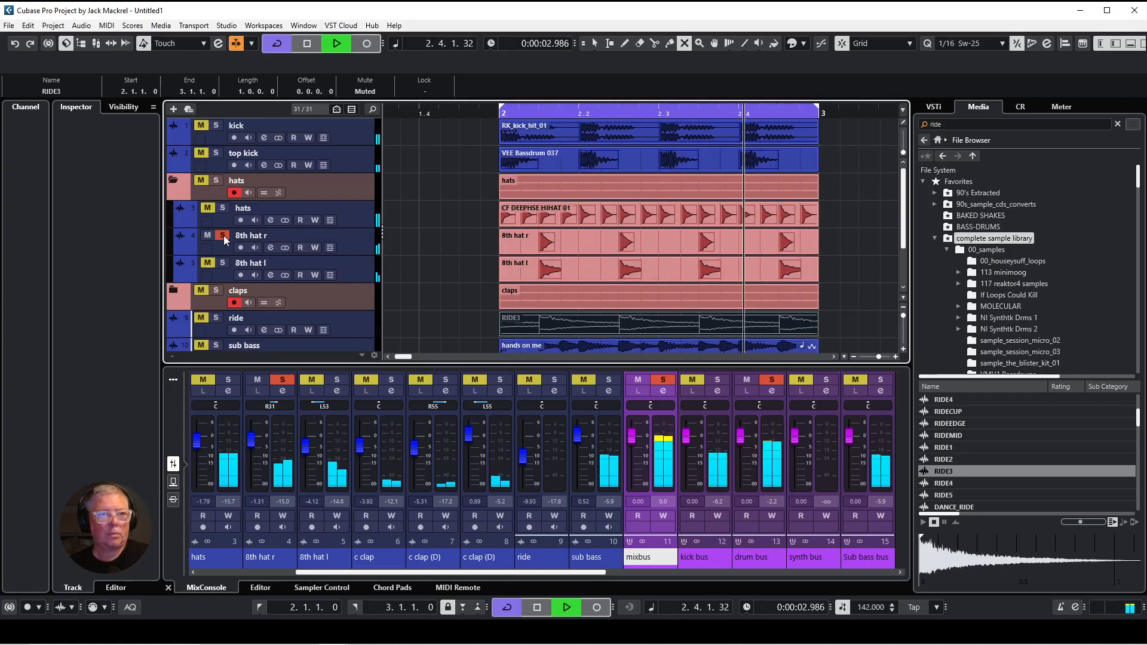
pyautogui.click(223, 235)
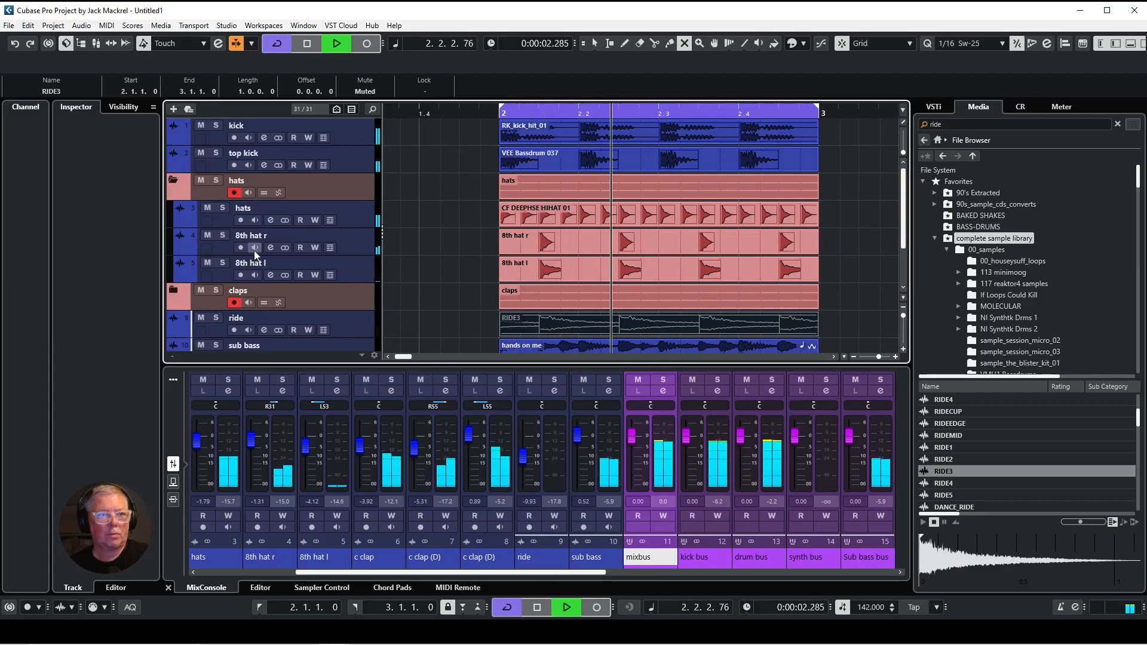
pyautogui.click(174, 290)
pyautogui.scroll(-3, 239, 269)
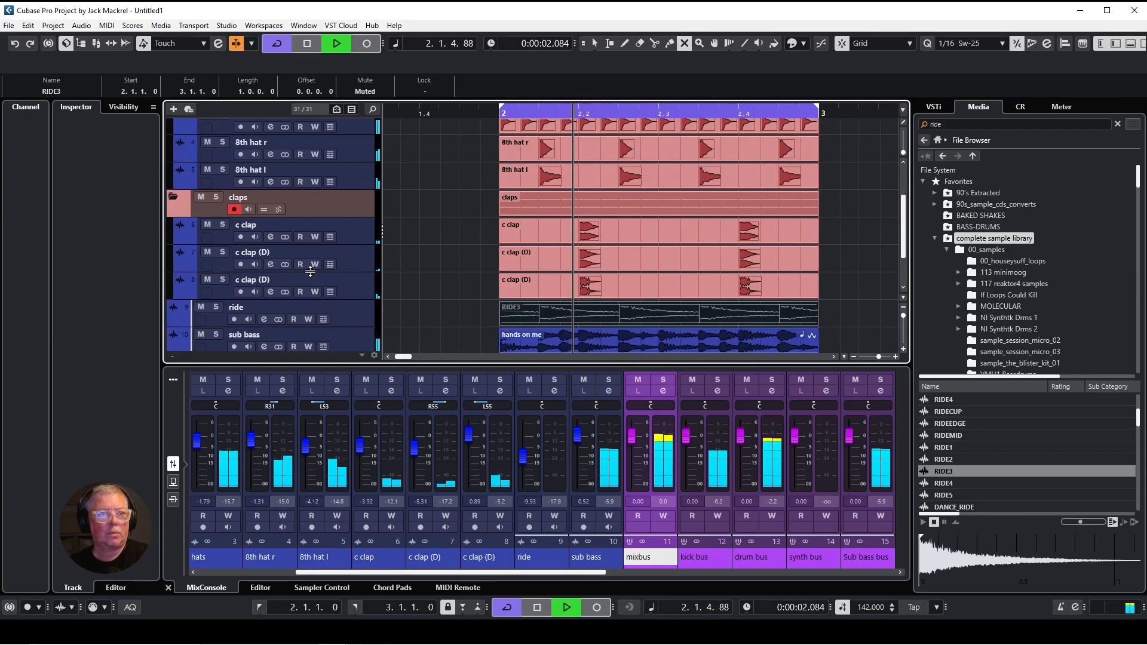
pyautogui.click(220, 227)
pyautogui.click(220, 227)
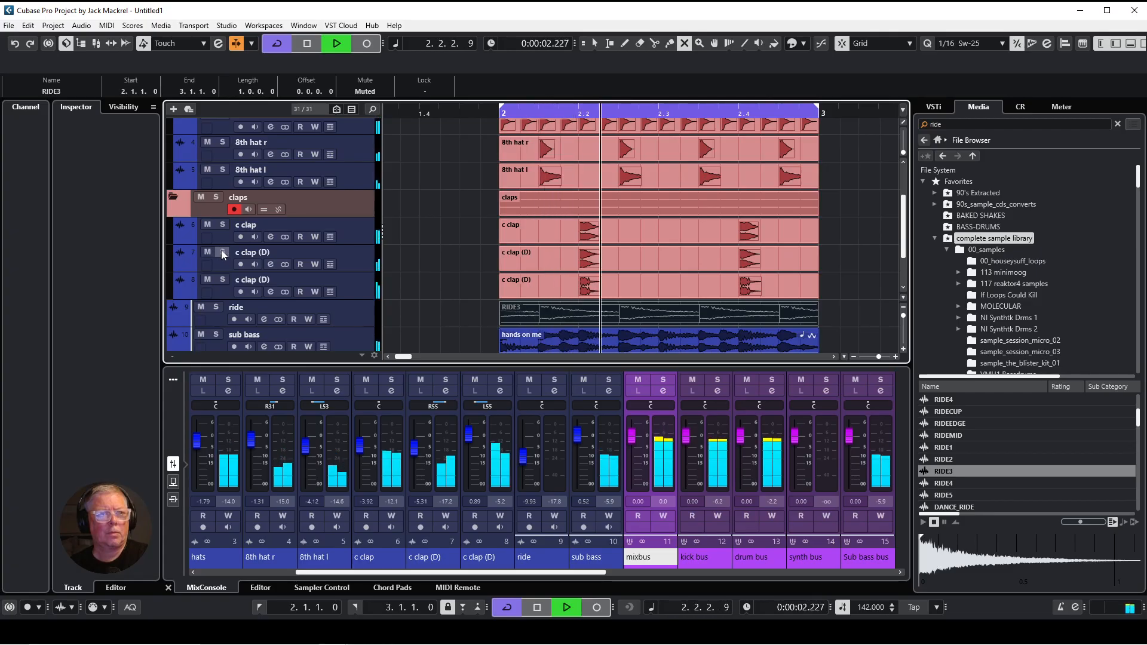
pyautogui.click(221, 250)
pyautogui.click(221, 250)
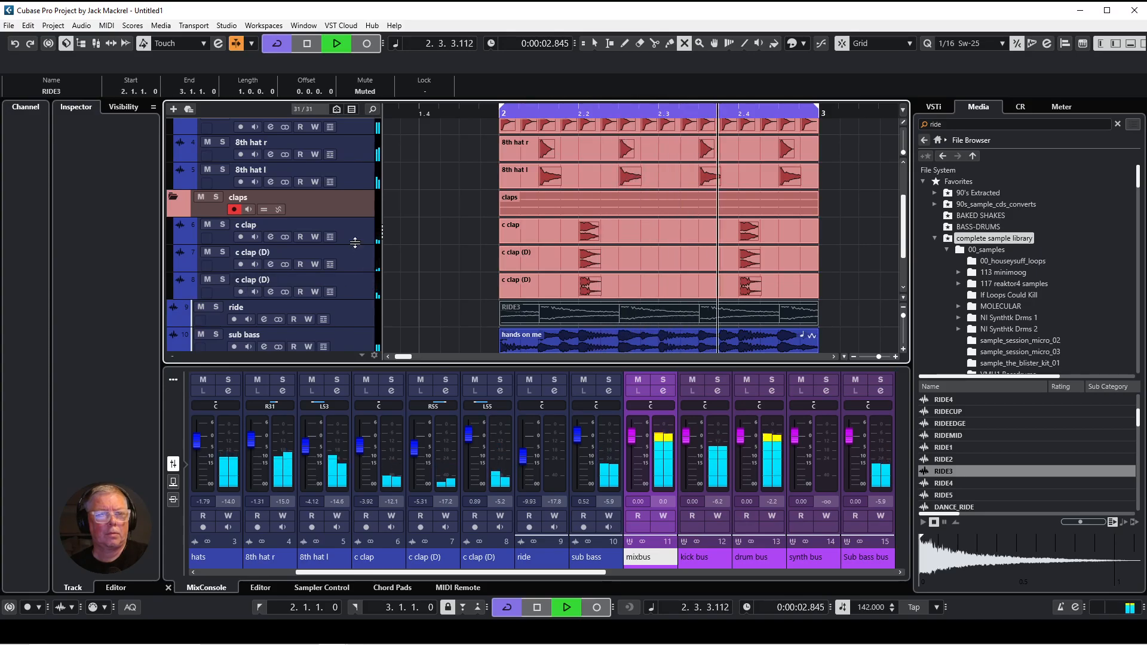
# Step: Add a send from the c clap channel to SSL Reverb at -10.3 dB and close its channel settings
pyautogui.click(353, 232)
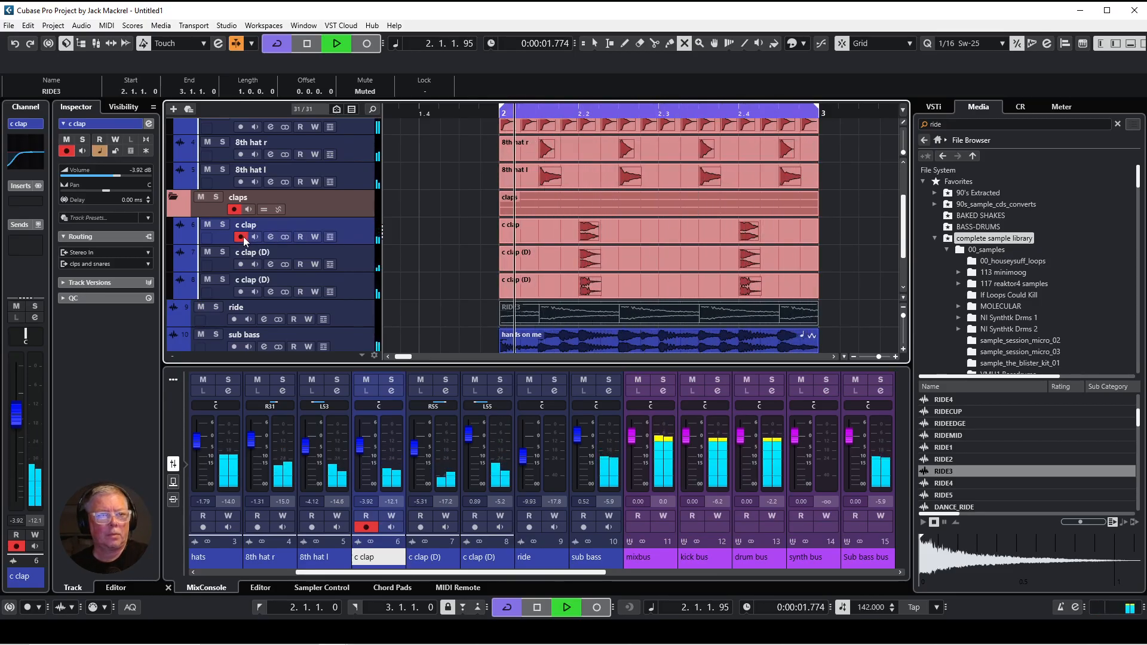
pyautogui.click(270, 237)
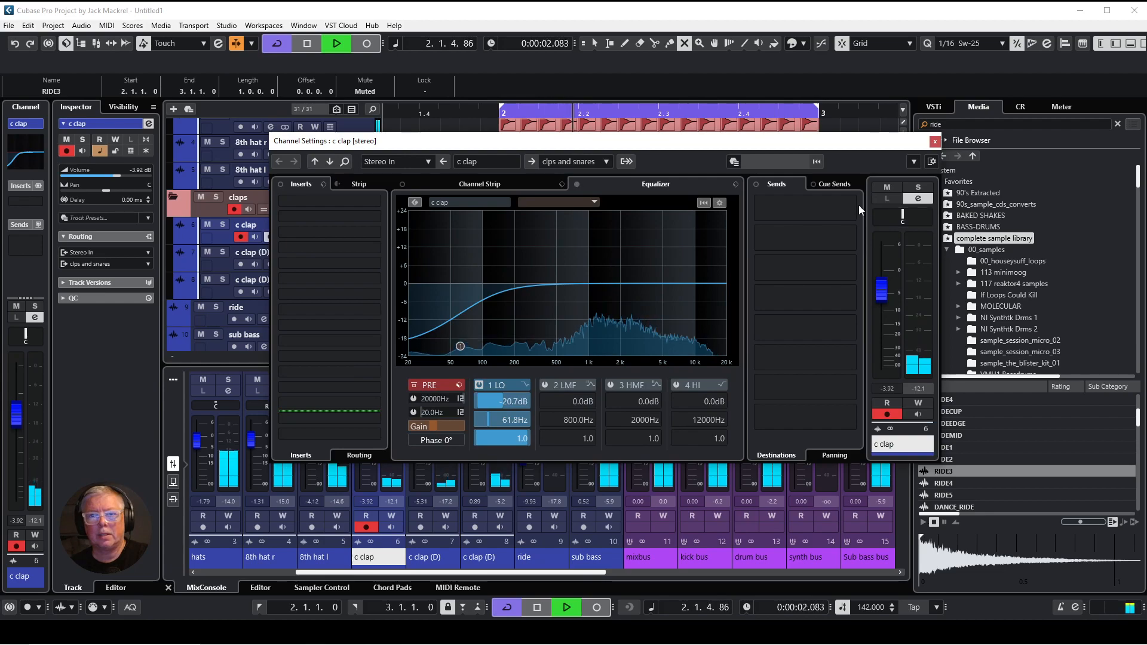
pyautogui.click(840, 202)
pyautogui.click(848, 290)
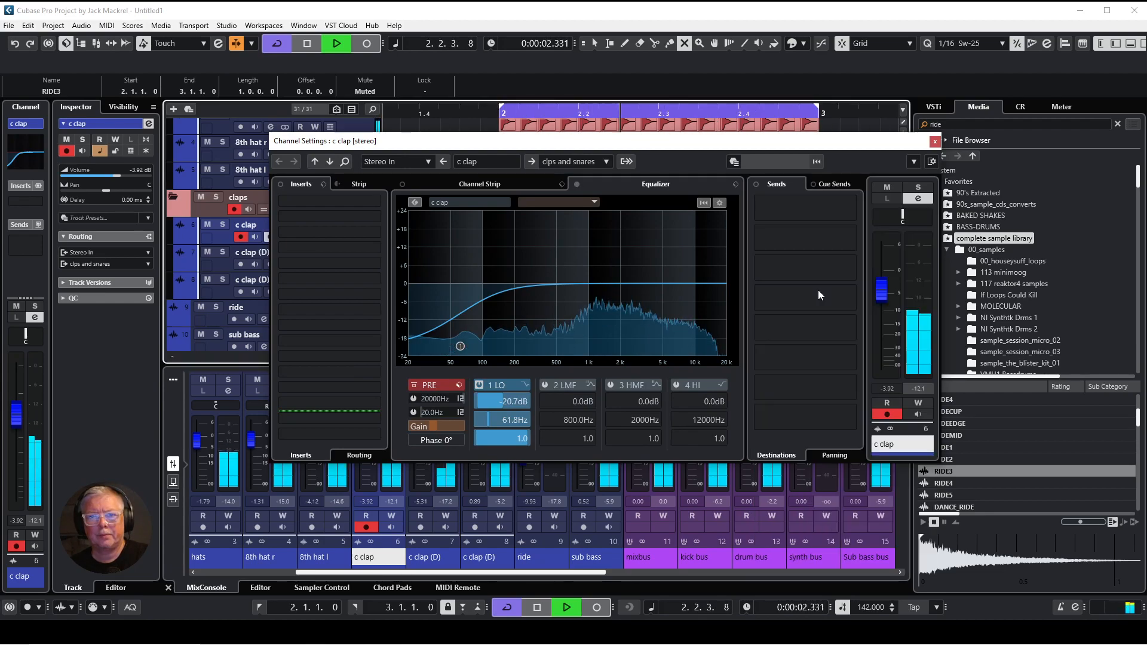
pyautogui.moveTo(824, 218); pyautogui.dragTo(764, 221)
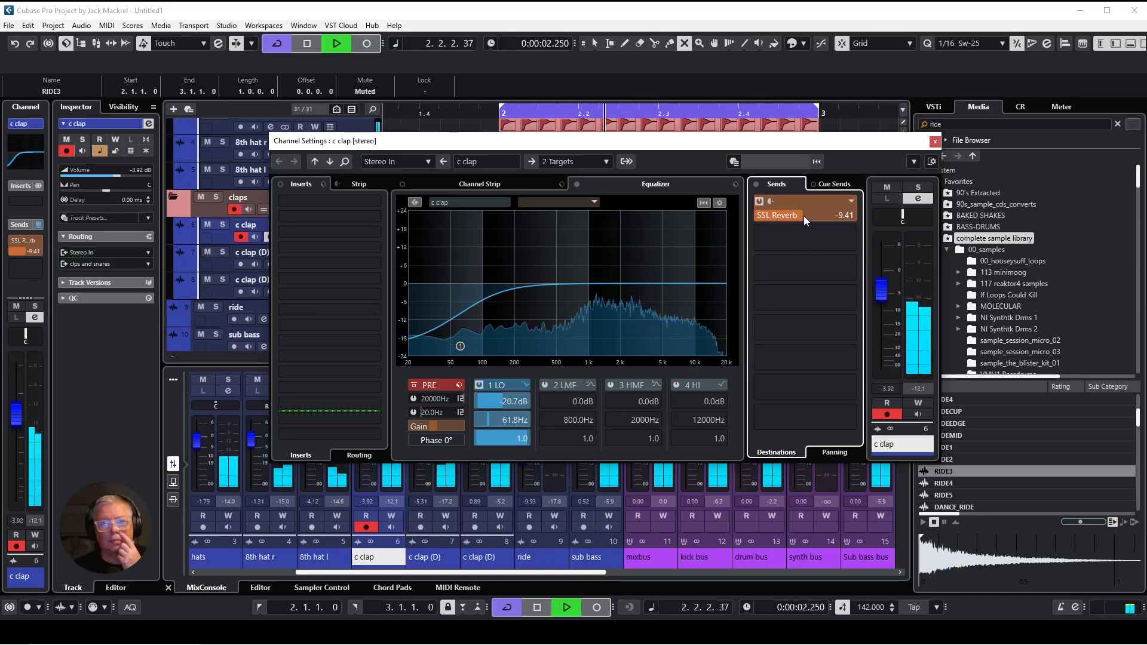
pyautogui.moveTo(794, 218); pyautogui.dragTo(791, 219)
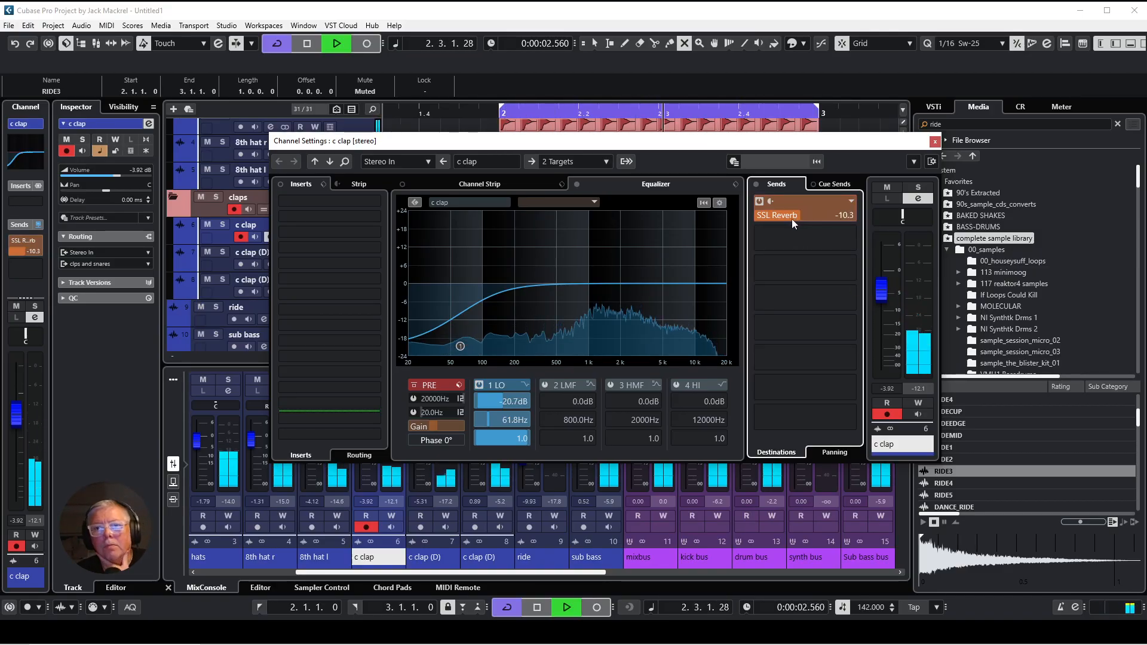
pyautogui.click(935, 143)
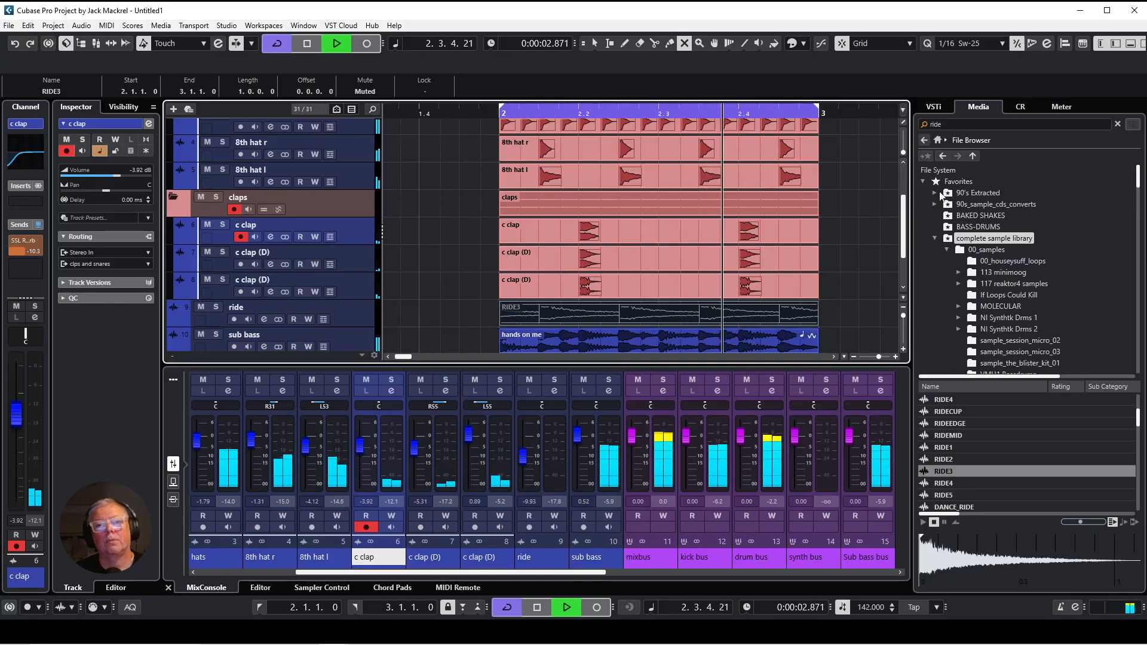
# Step: Collapse the claps folder while leaving the hats folder expanded
pyautogui.click(173, 197)
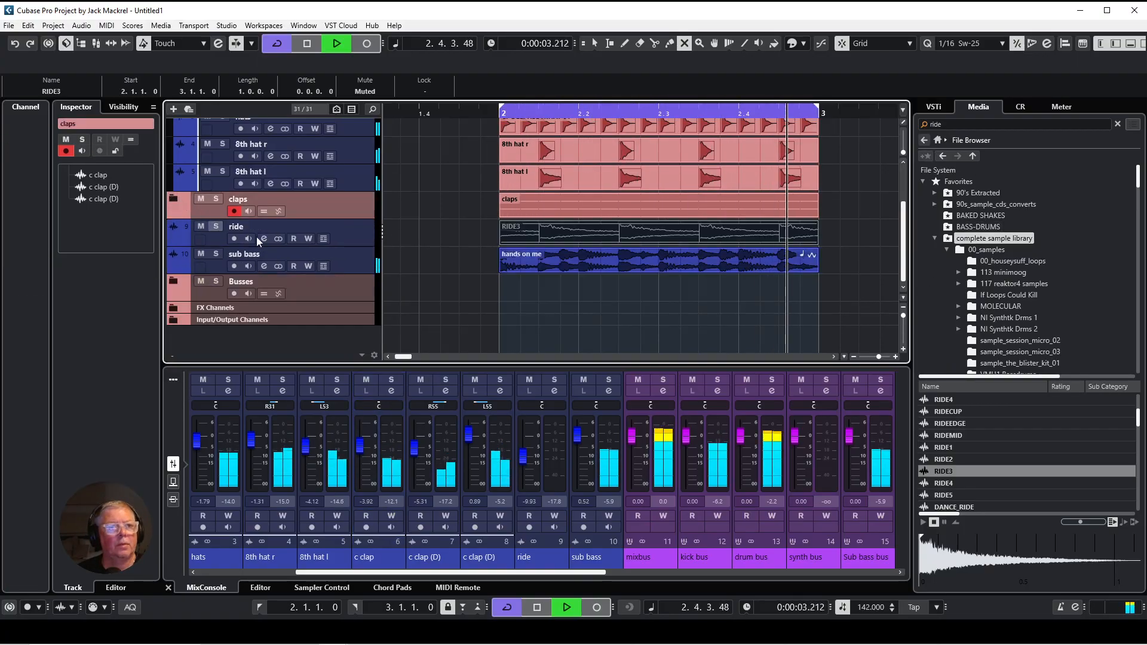
pyautogui.scroll(3, 281, 230)
pyautogui.click(173, 180)
pyautogui.click(173, 181)
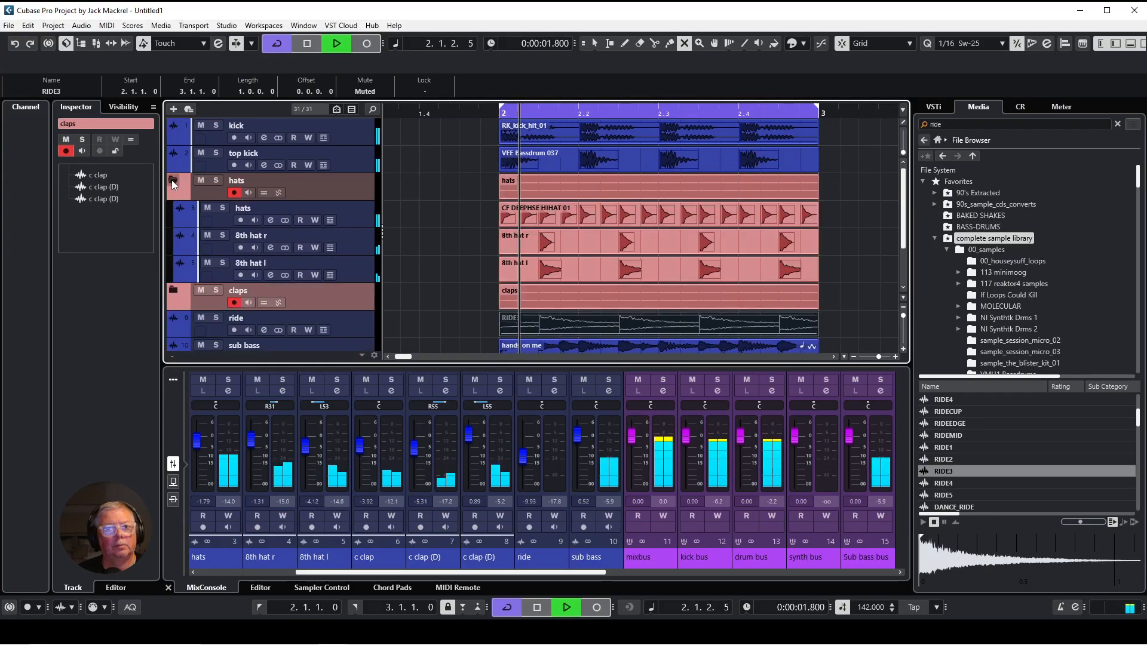
# Step: Mute the 8th hat l clip with the Mute tool
pyautogui.rightClick(515, 225)
pyautogui.click(532, 230)
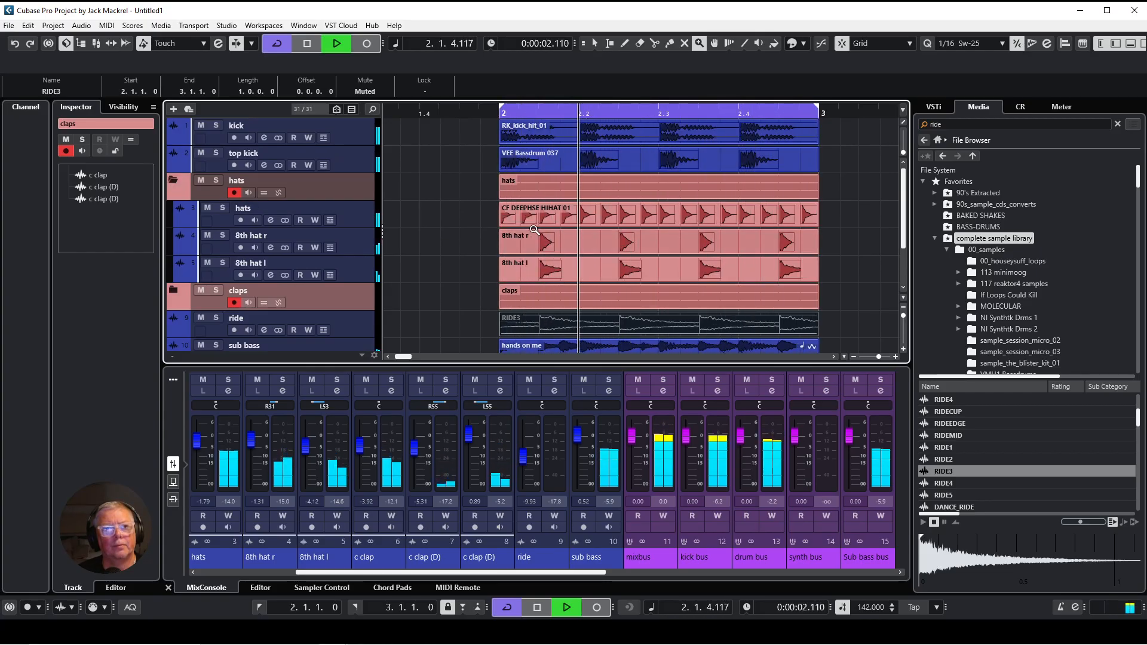
pyautogui.rightClick(531, 231)
pyautogui.click(625, 230)
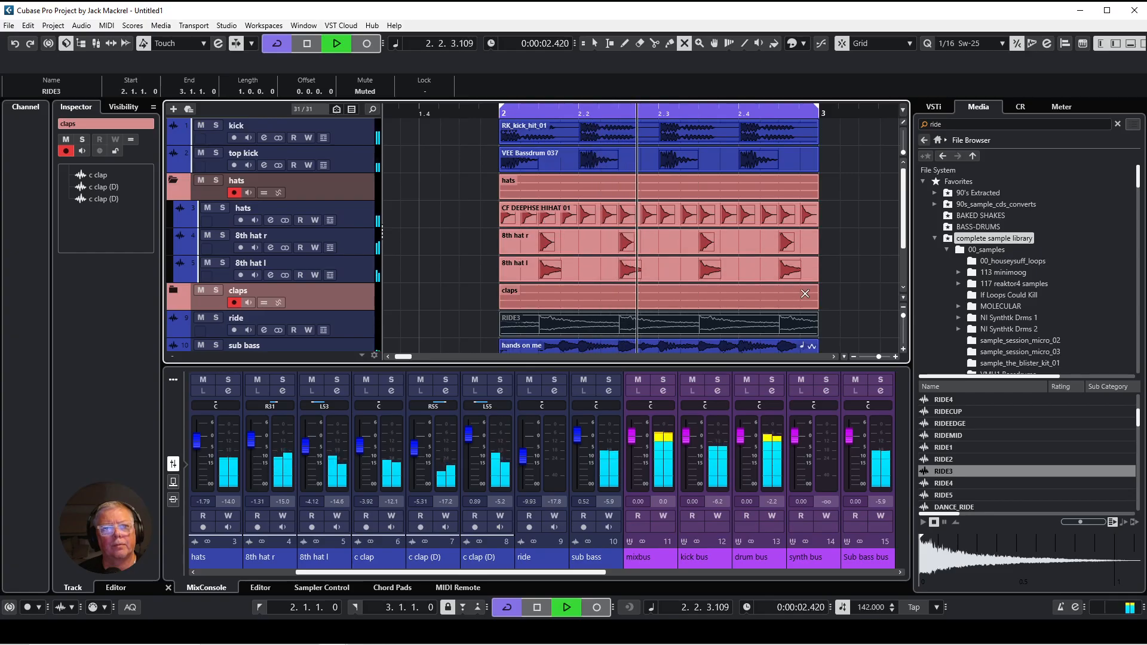
pyautogui.click(835, 274)
pyautogui.click(808, 269)
pyautogui.press('2')
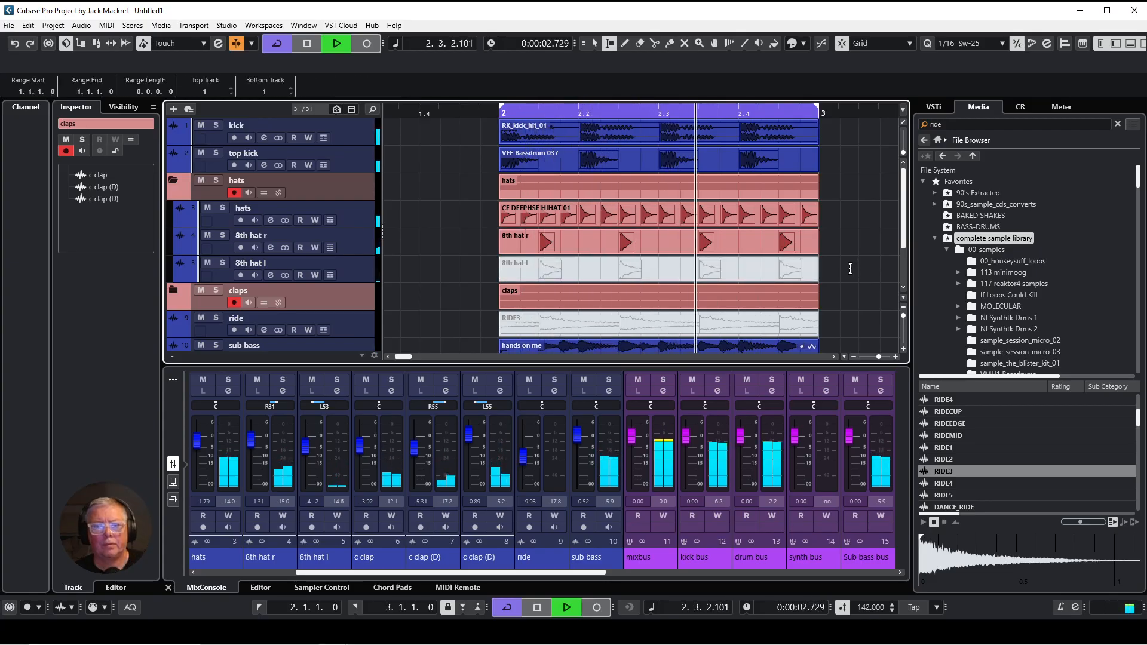
# Step: Stop playback and add a stereo audio track named stab below sub bass, routed to synth bus
pyautogui.scroll(-3, 851, 270)
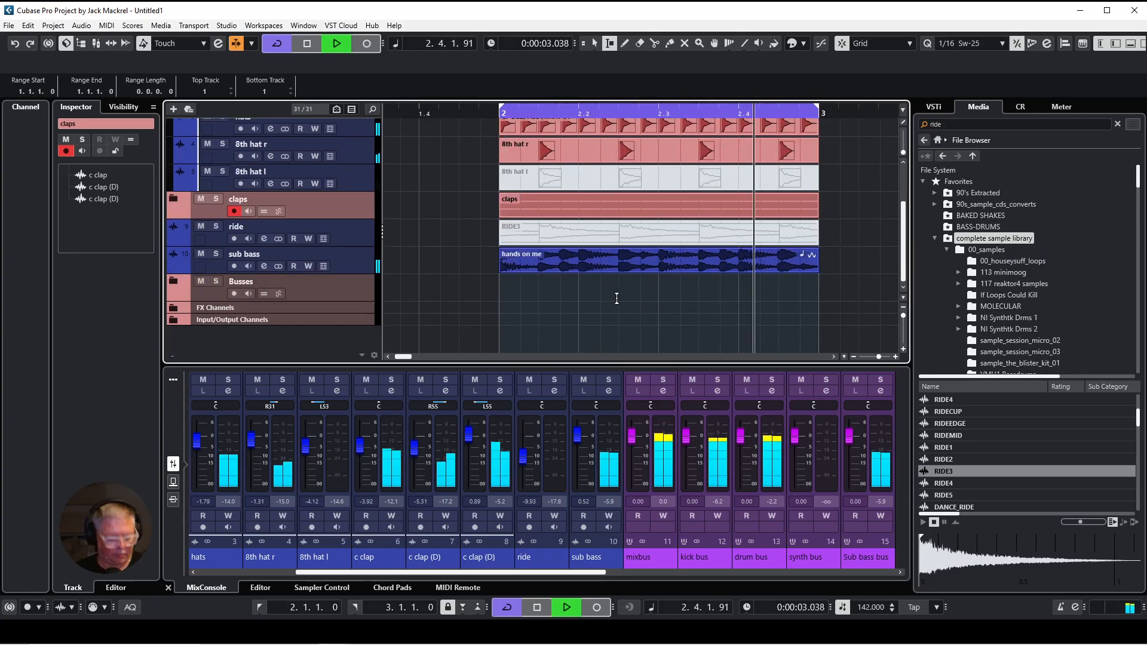
pyautogui.press('space')
pyautogui.press('1')
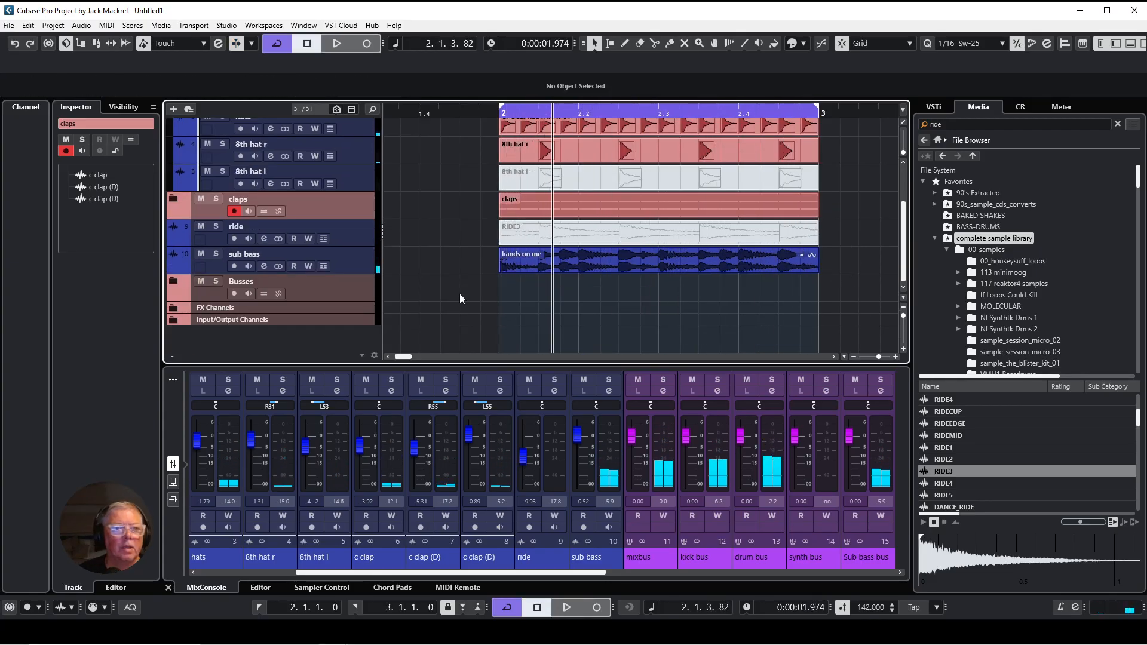
pyautogui.click(346, 261)
pyautogui.rightClick(348, 261)
pyautogui.moveTo(415, 270)
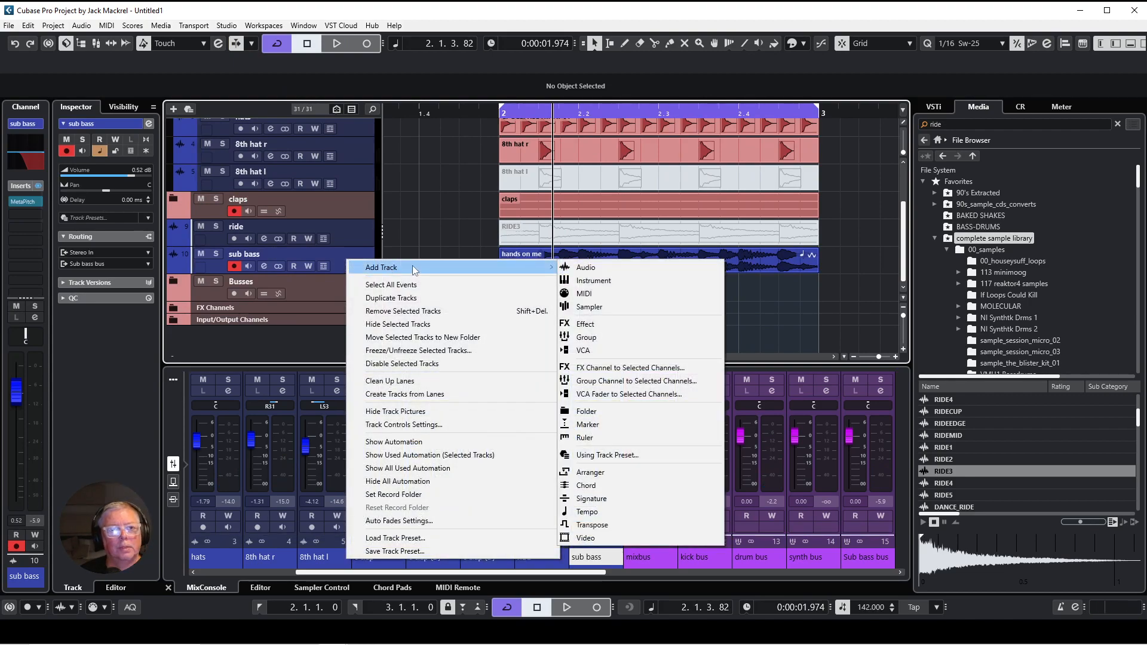
pyautogui.click(582, 268)
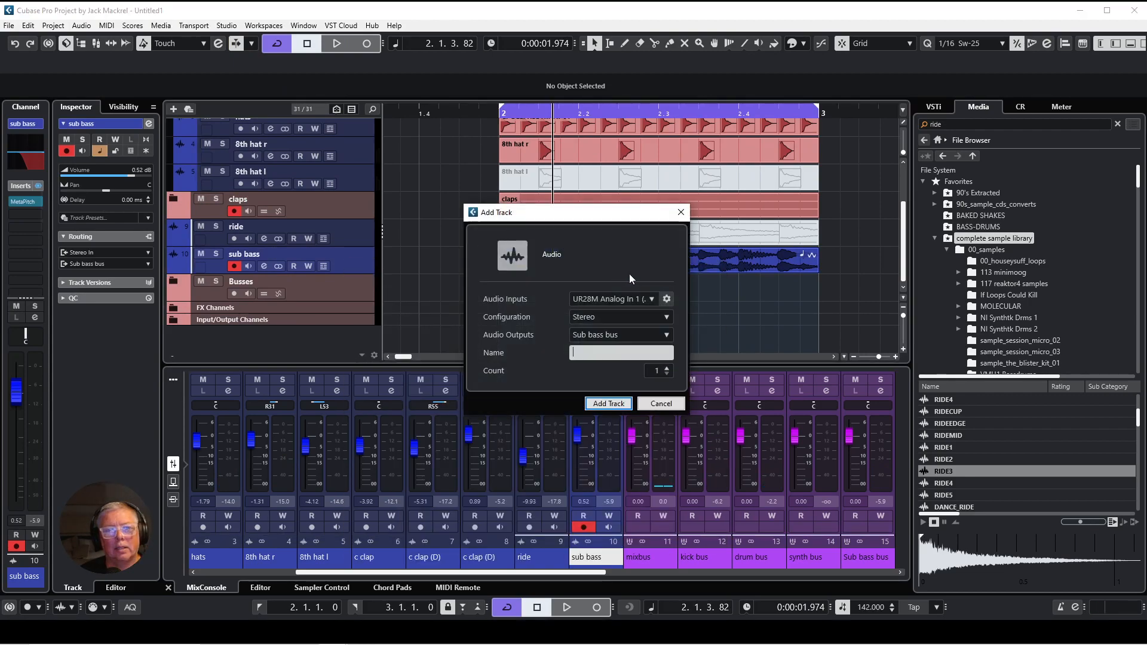
pyautogui.click(666, 336)
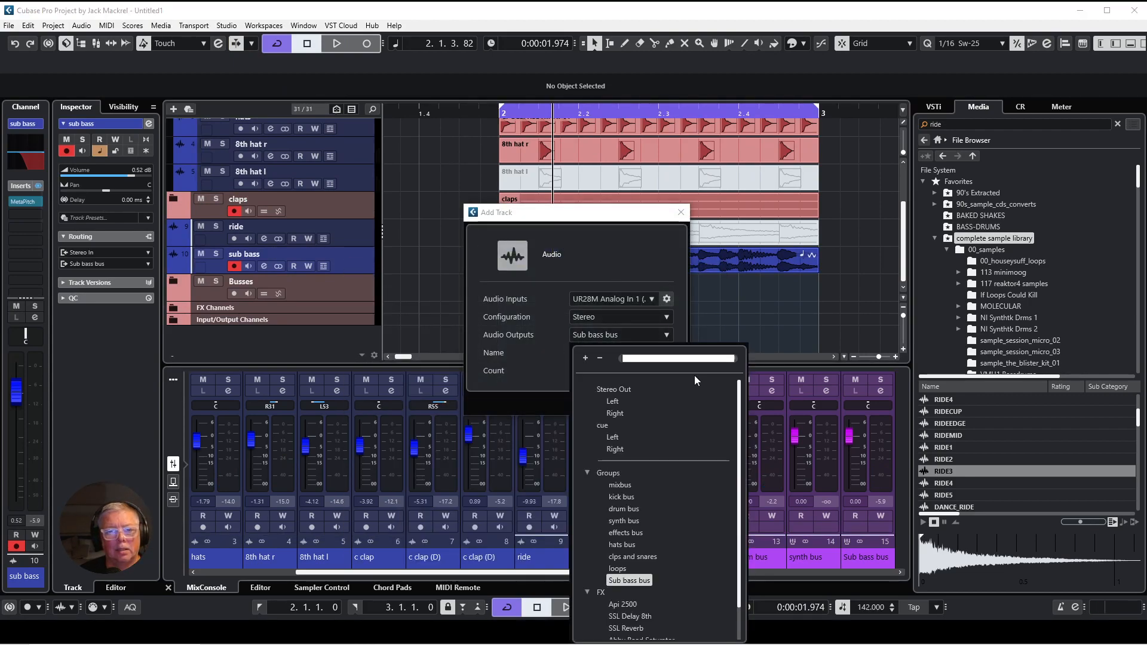
pyautogui.click(625, 521)
pyautogui.click(601, 354)
pyautogui.write('stab')
pyautogui.press('Return')
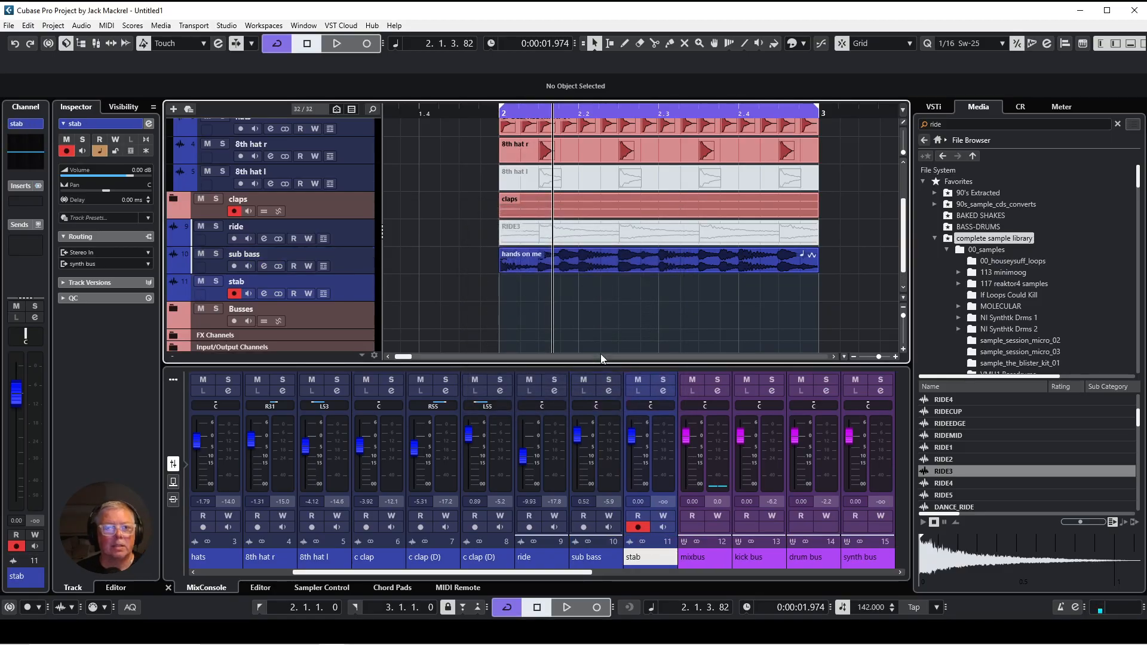
# Step: Set the stab channel's pre gain to -12 and cut its low EQ band by about 15.7 dB at 61 Hz
pyautogui.click(264, 293)
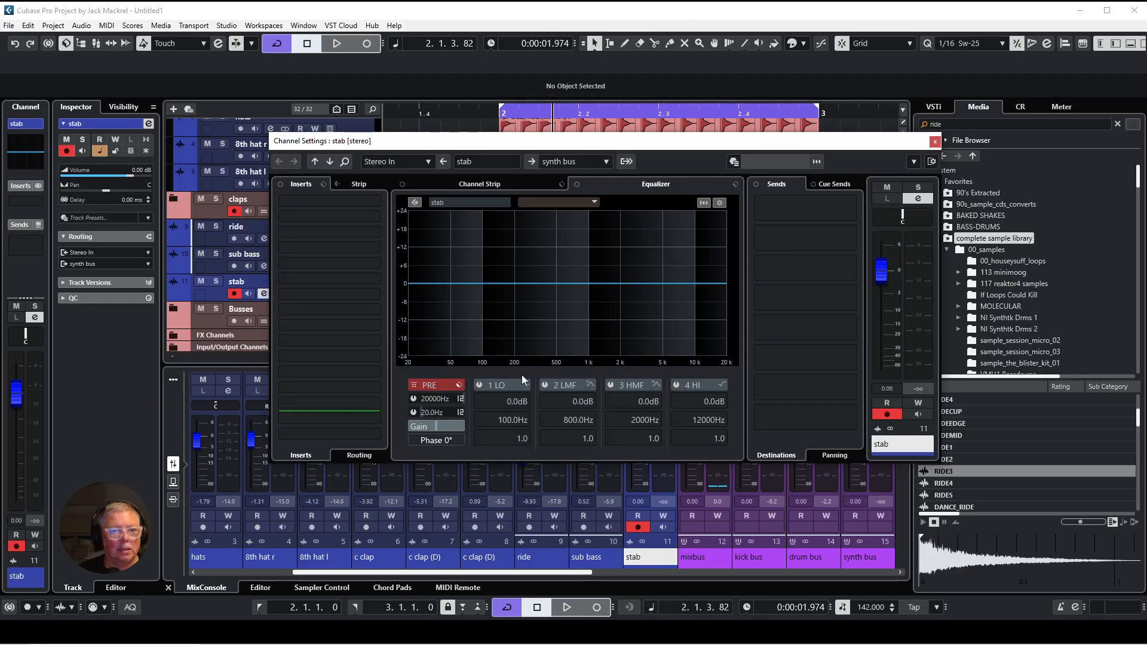
pyautogui.doubleClick(453, 427)
pyautogui.write('-12')
pyautogui.press('Return')
pyautogui.moveTo(451, 305); pyautogui.dragTo(460, 331)
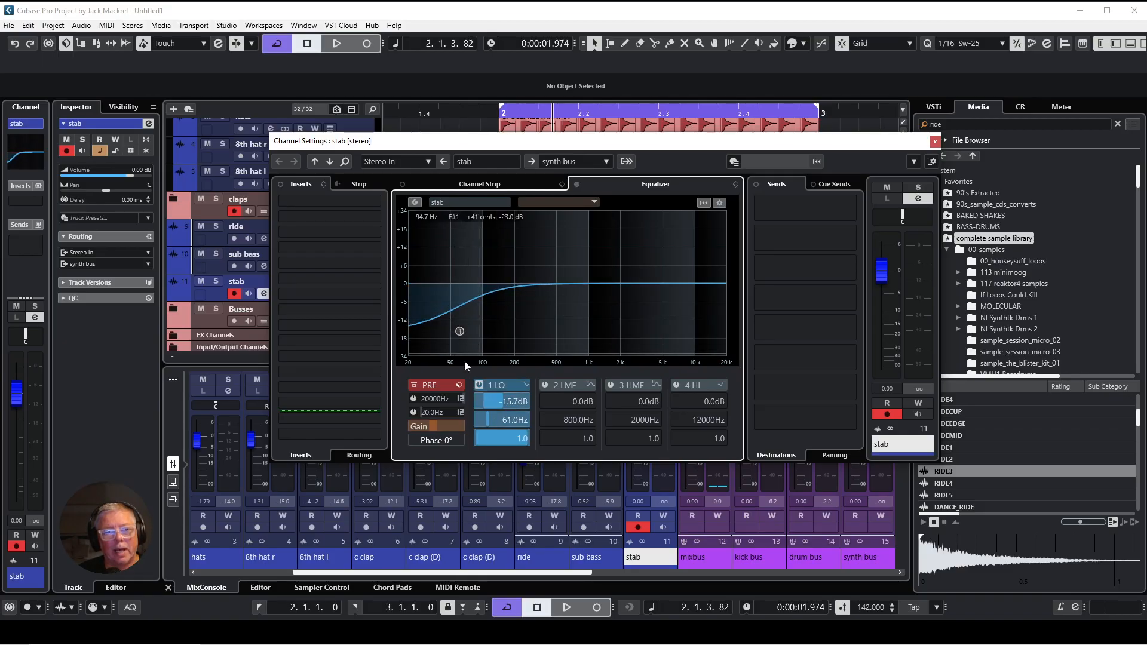
# Step: Insert OneKnob Pumper Stereo on the stab channel with its knob at 3.7, and close the plug-in window
pyautogui.click(381, 400)
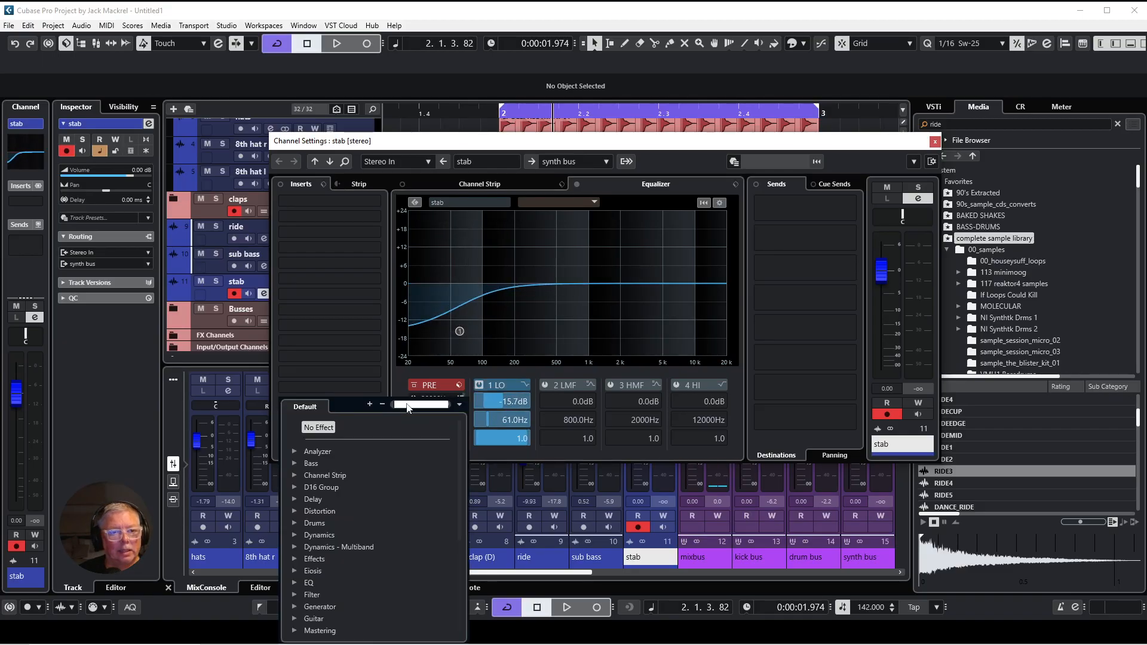
pyautogui.write('one')
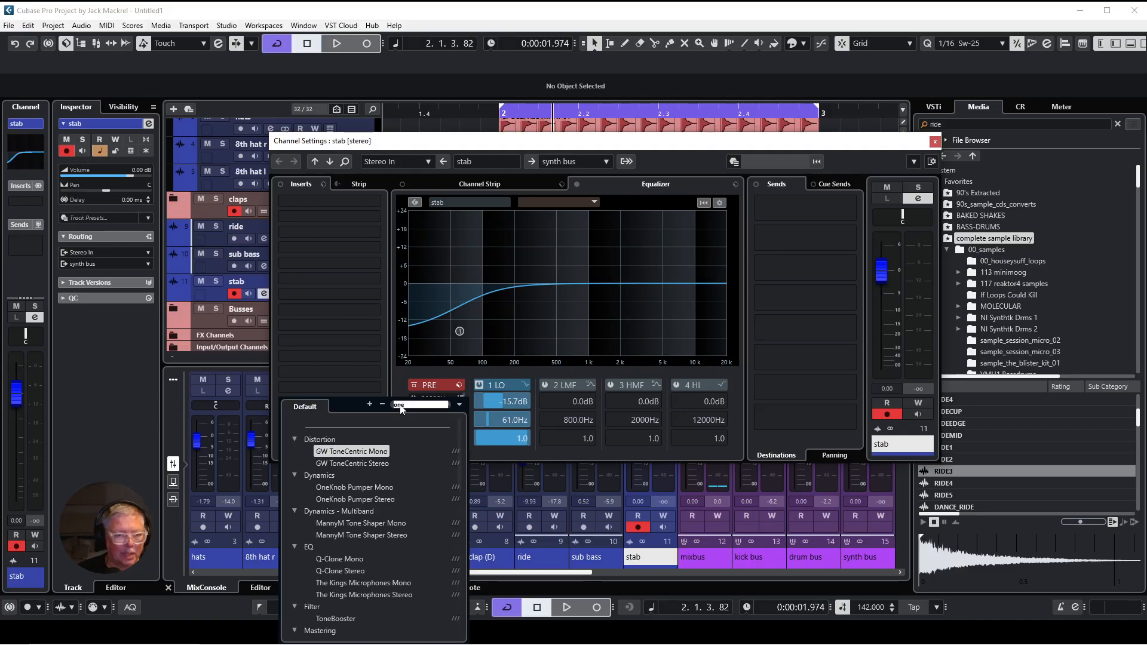
pyautogui.click(360, 499)
pyautogui.moveTo(741, 346); pyautogui.dragTo(741, 385)
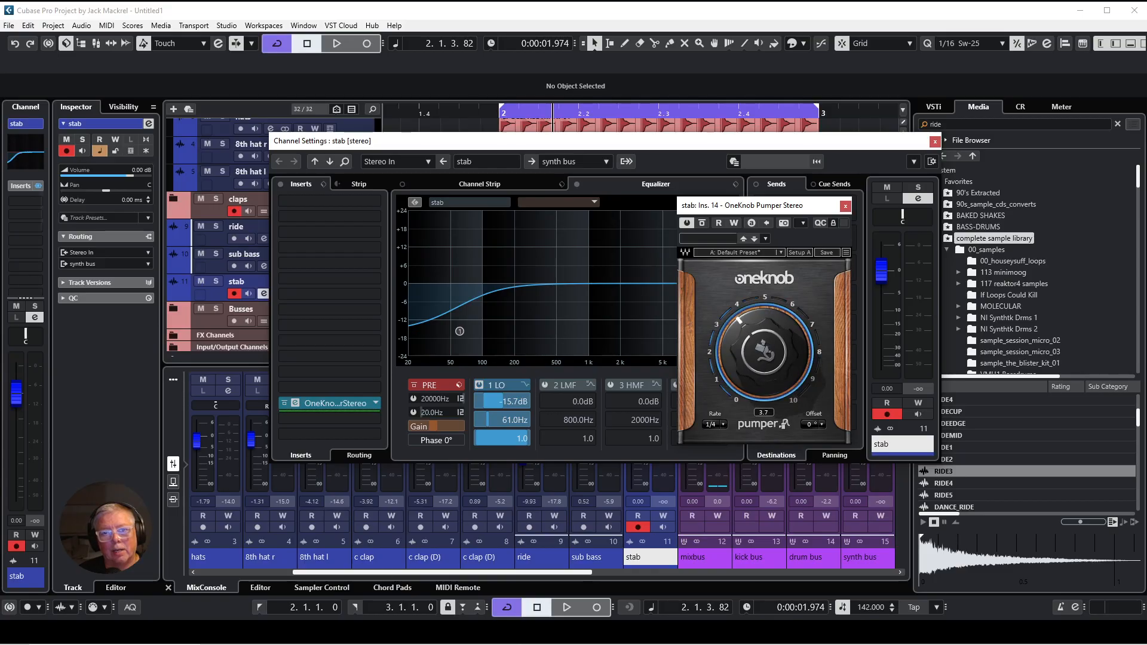
pyautogui.click(846, 206)
# Step: Add sends from stab to SSL Delay 8th at -19.7 dB and SSL Reverb at -20.5 dB
pyautogui.click(853, 203)
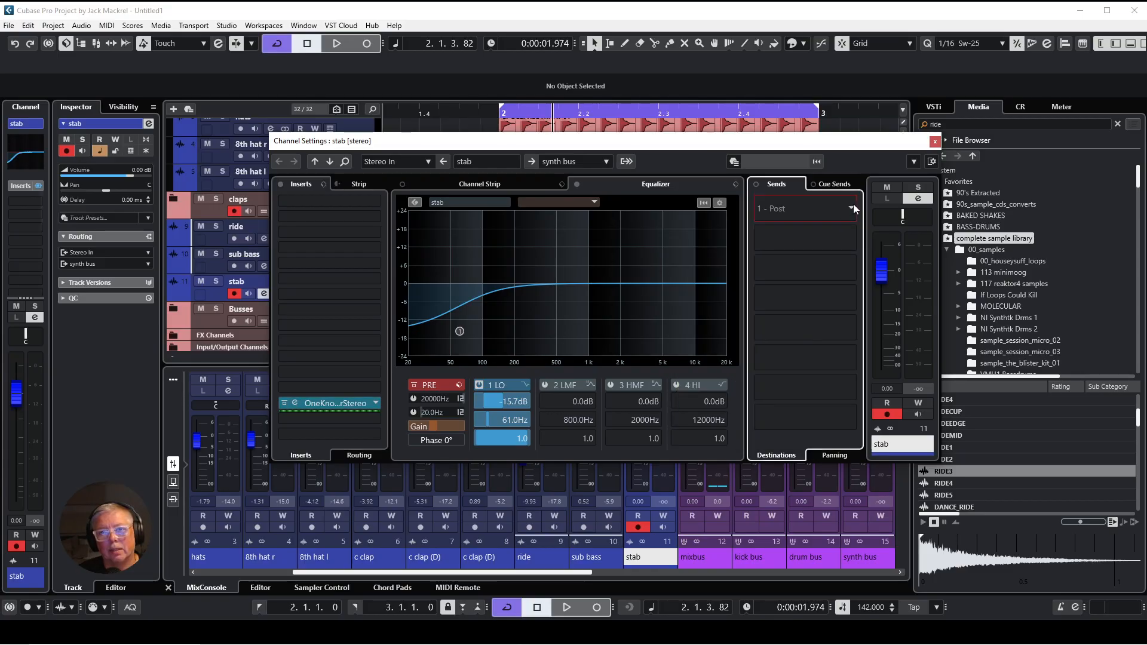
pyautogui.click(811, 278)
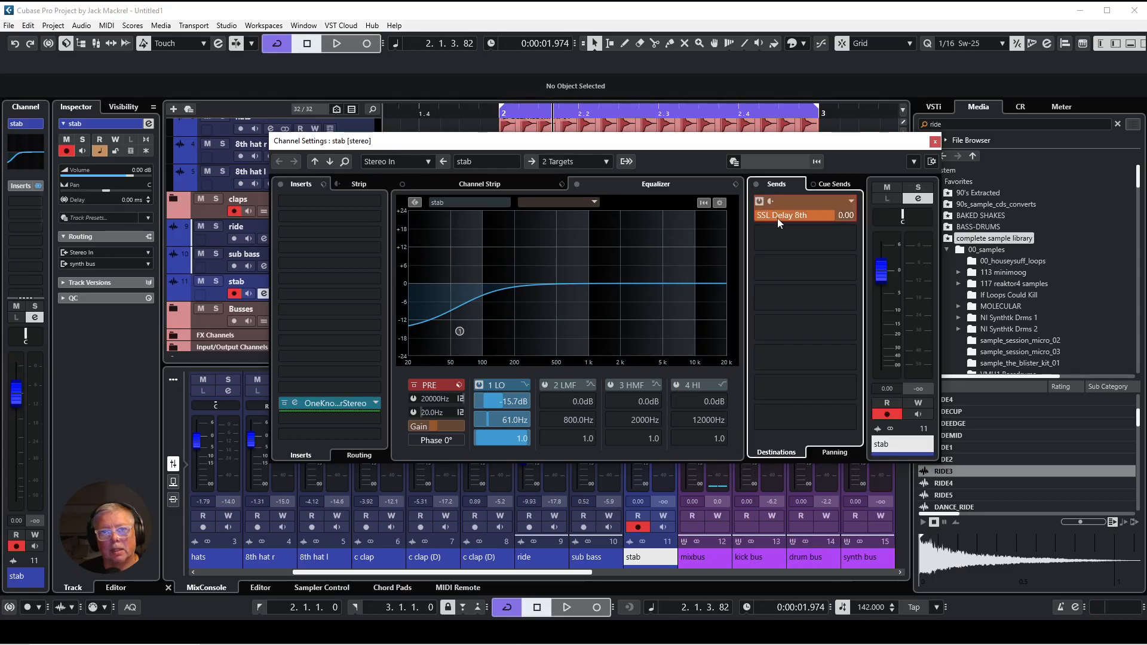
pyautogui.moveTo(737, 213); pyautogui.dragTo(721, 219)
pyautogui.click(849, 239)
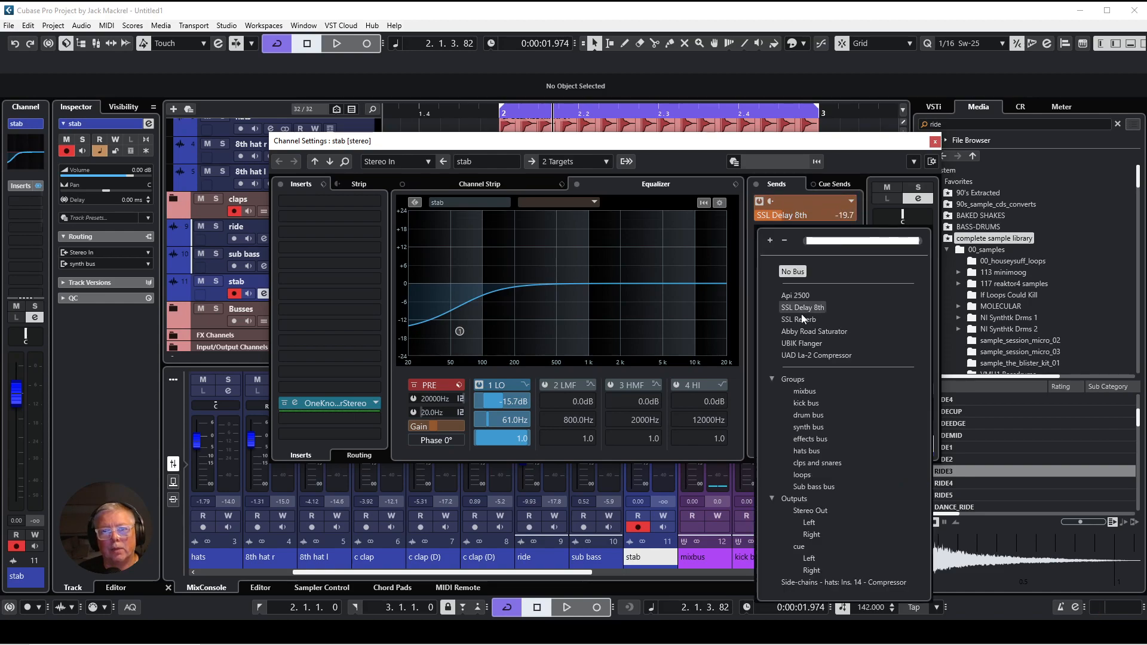
pyautogui.click(802, 314)
pyautogui.click(759, 232)
pyautogui.moveTo(817, 245); pyautogui.dragTo(729, 242)
# Step: Add a UBIK Flanger send at -15.5 dB on stab and lower the channel's fader to -28.3 dB
pyautogui.click(849, 272)
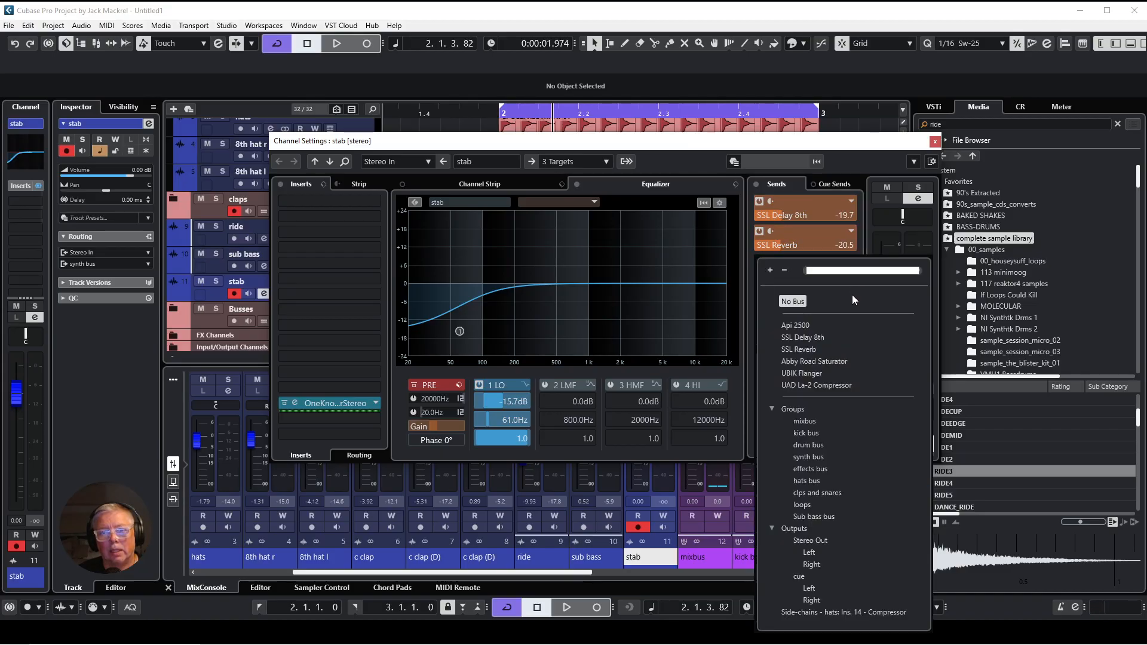
pyautogui.click(825, 373)
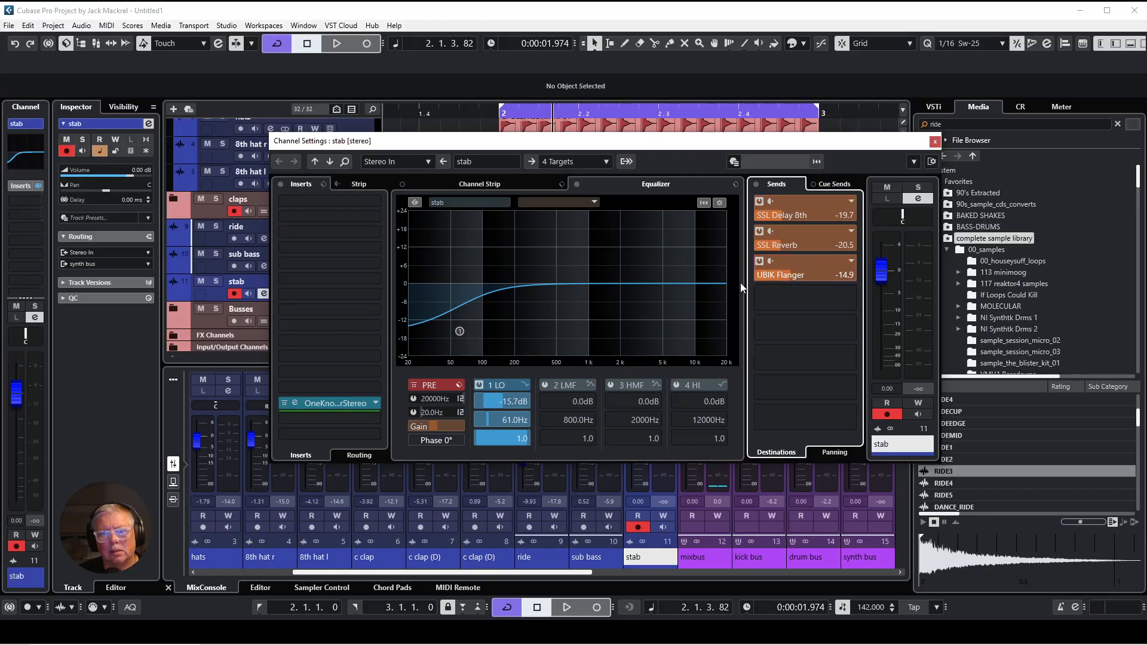
pyautogui.moveTo(876, 281); pyautogui.dragTo(874, 347)
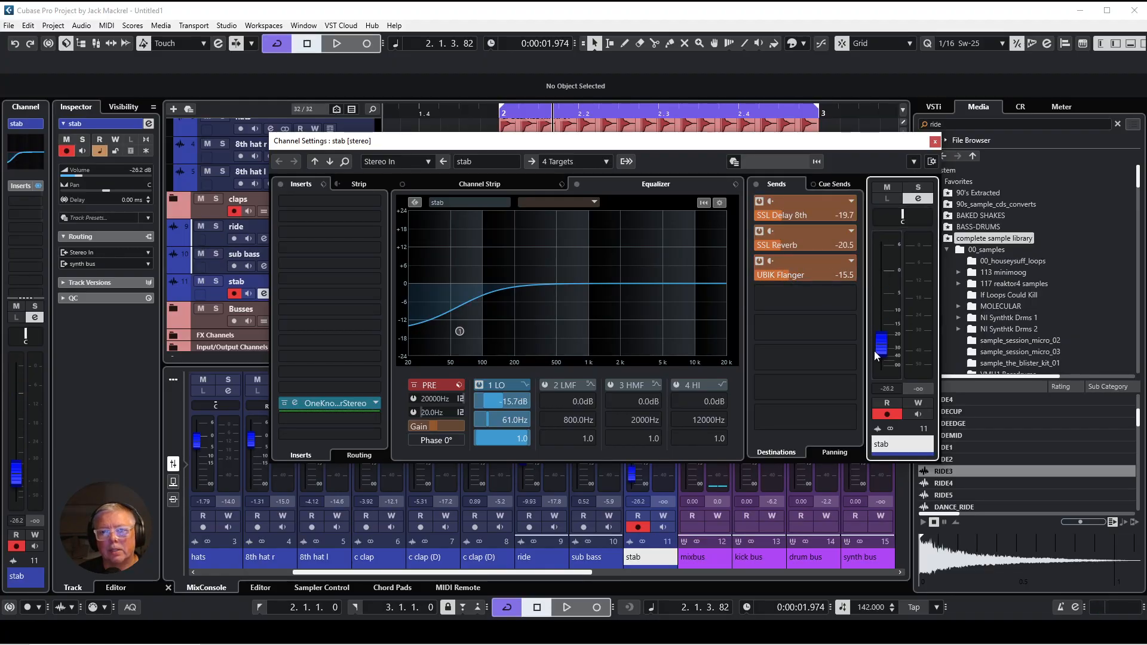
pyautogui.click(935, 141)
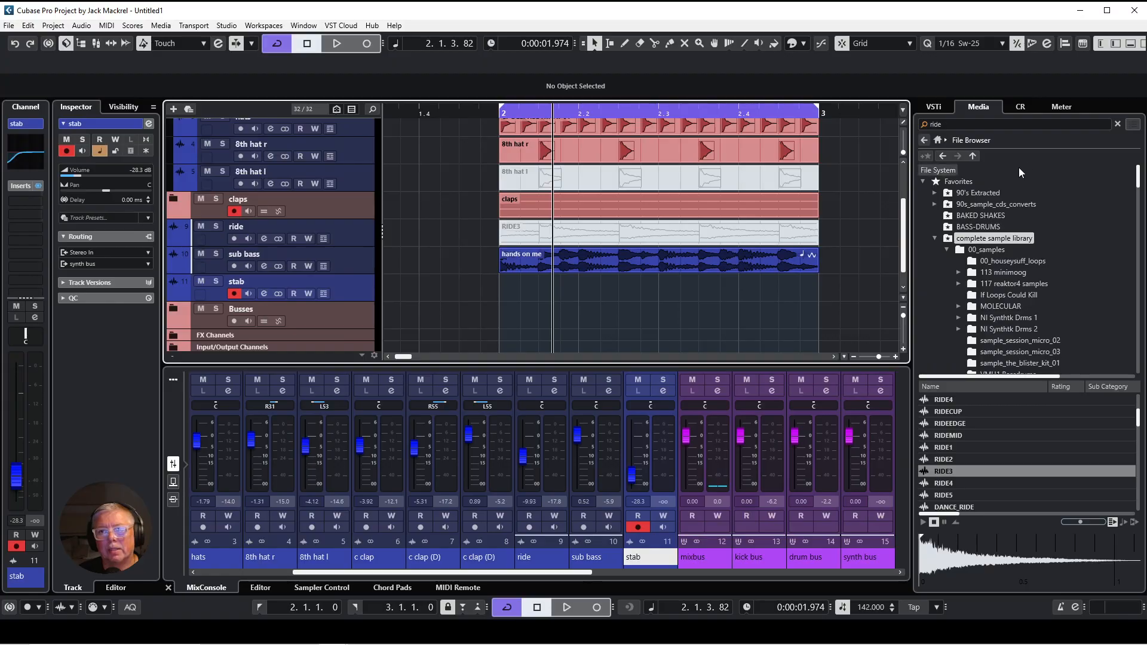
# Step: Open the VMH1 Synth Shots folder from the favourite media folders
pyautogui.click(940, 140)
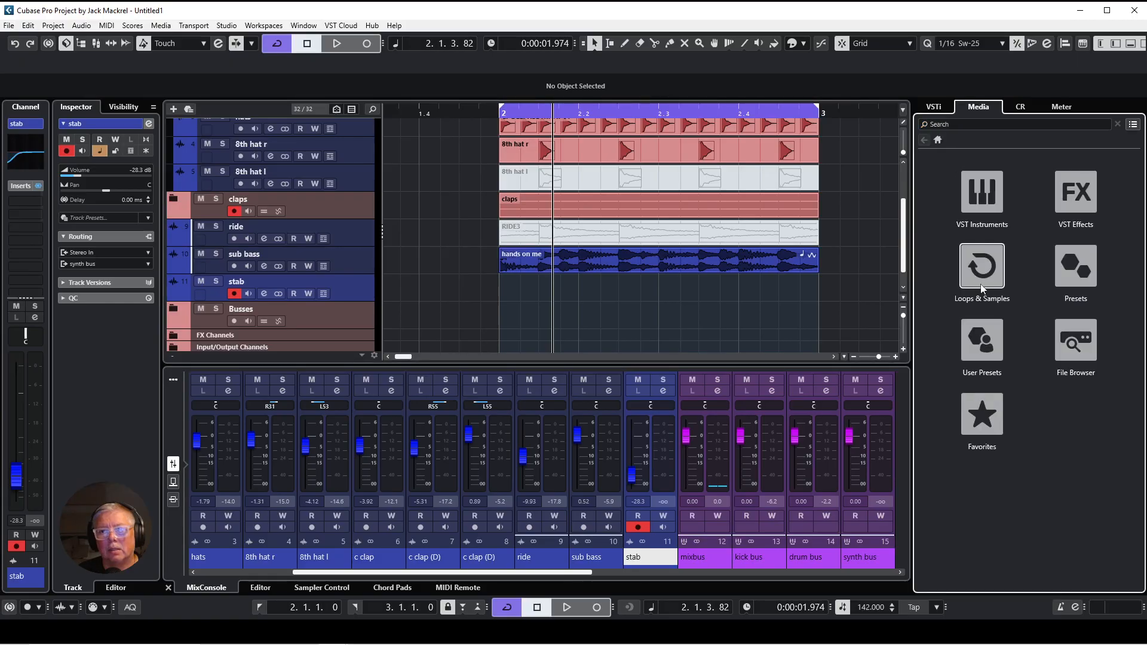
pyautogui.click(1016, 417)
pyautogui.scroll(-2, 1035, 487)
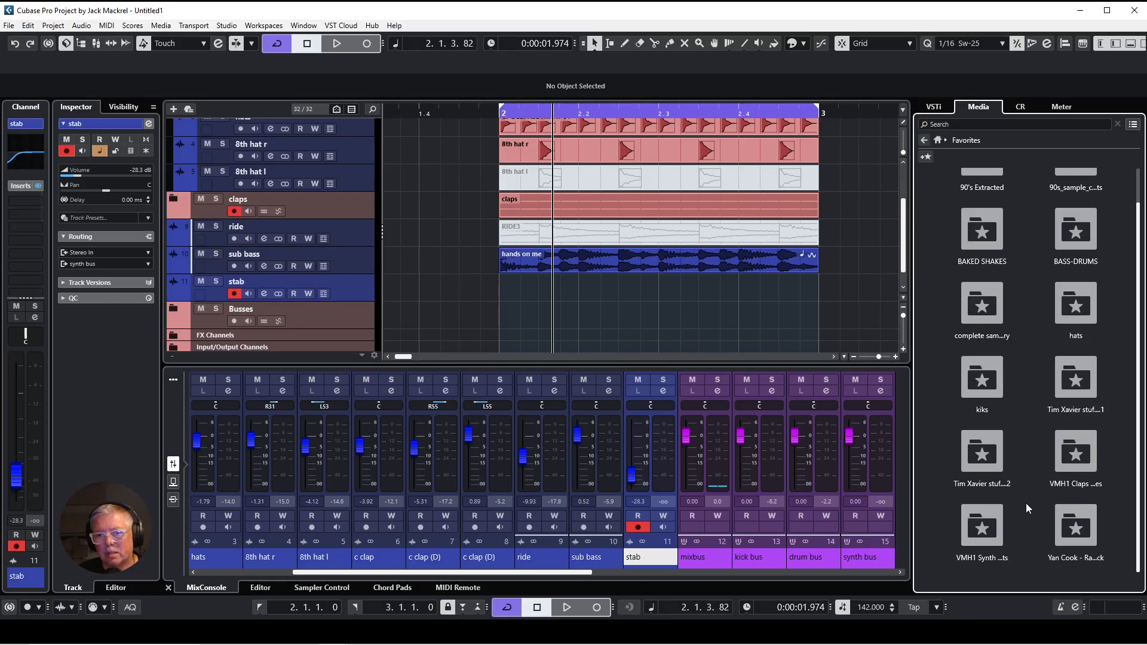
pyautogui.click(994, 522)
pyautogui.scroll(-5, 1023, 346)
pyautogui.scroll(-5, 1004, 367)
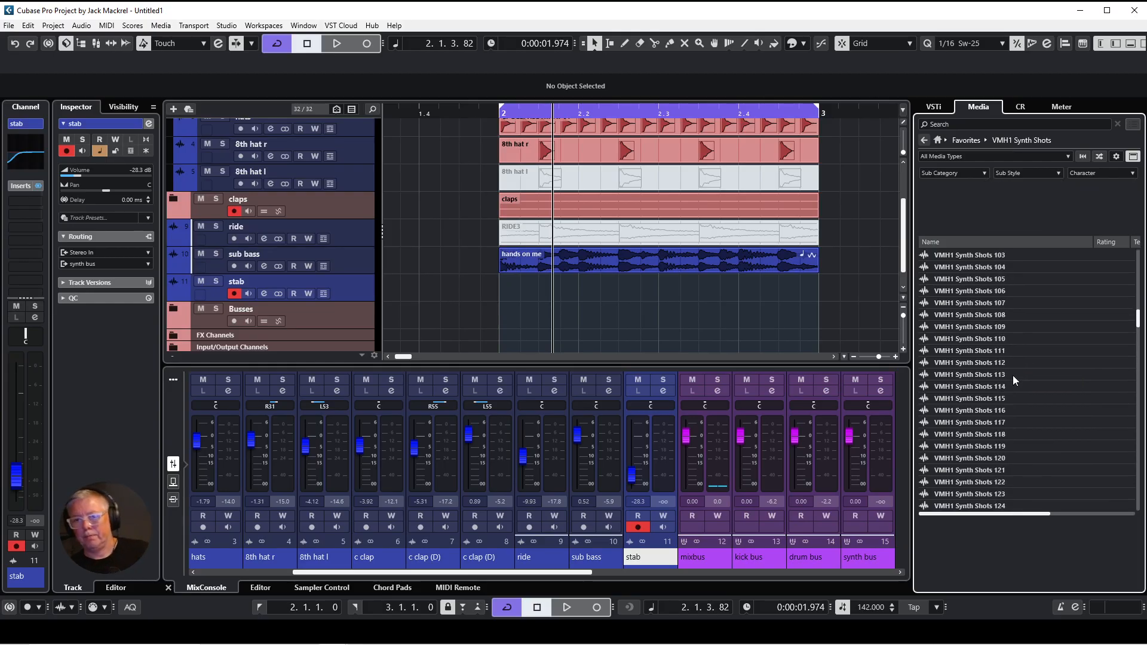
# Step: Audition the VMH1 Synth Shots samples one after another from 113 to 123
pyautogui.click(991, 374)
pyautogui.click(1002, 388)
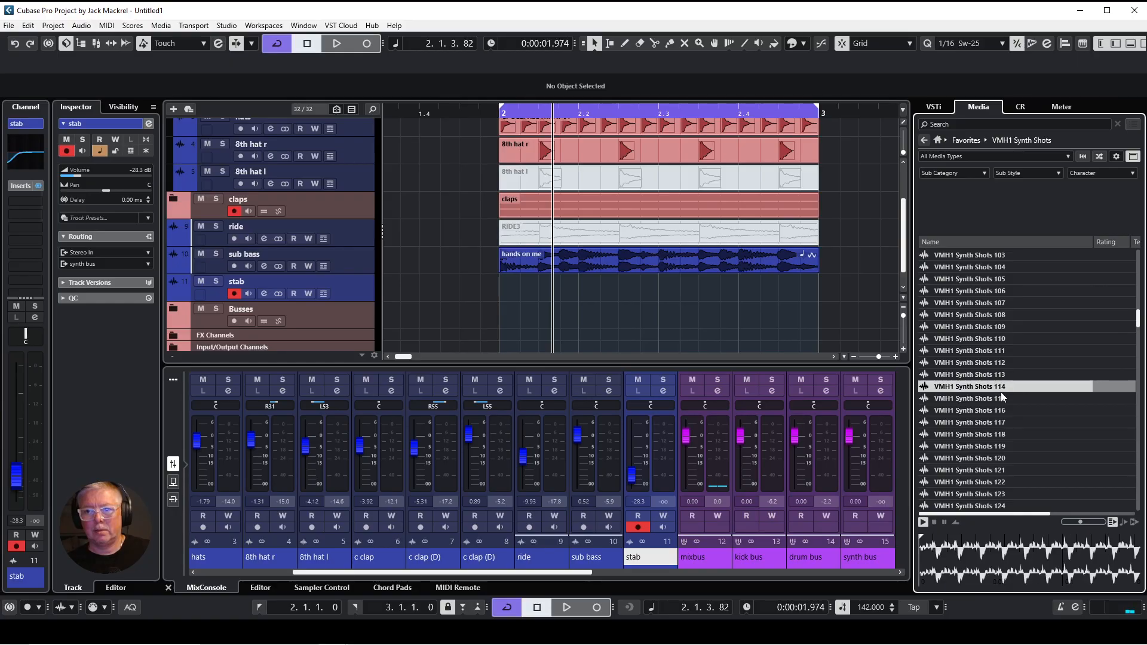
pyautogui.click(1040, 399)
pyautogui.press('Down')
pyautogui.press('Down')
pyautogui.press('Down')
pyautogui.press('Down')
pyautogui.press('Down')
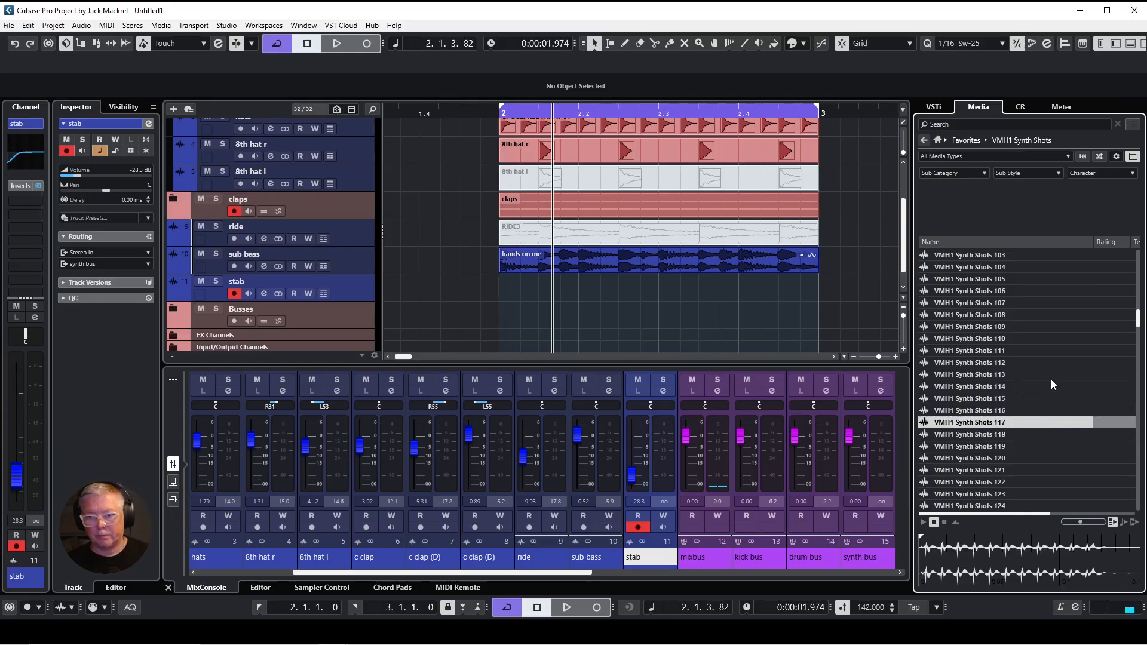
pyautogui.press('Down')
pyautogui.press('Down')
pyautogui.press('Down')
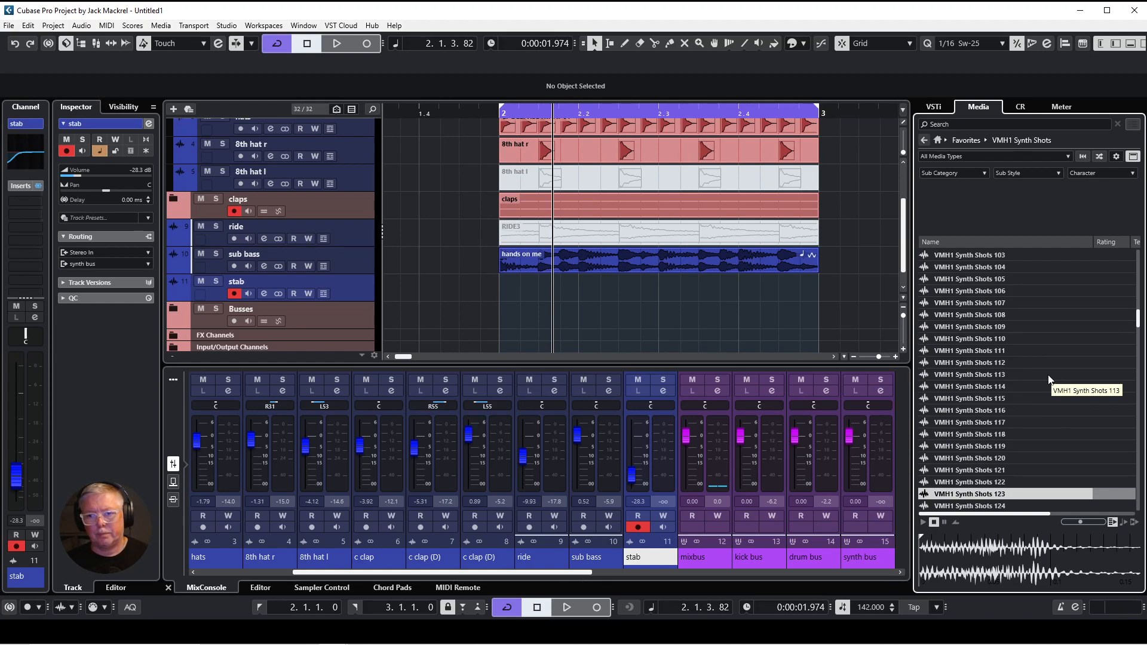
pyautogui.scroll(-5, 1050, 379)
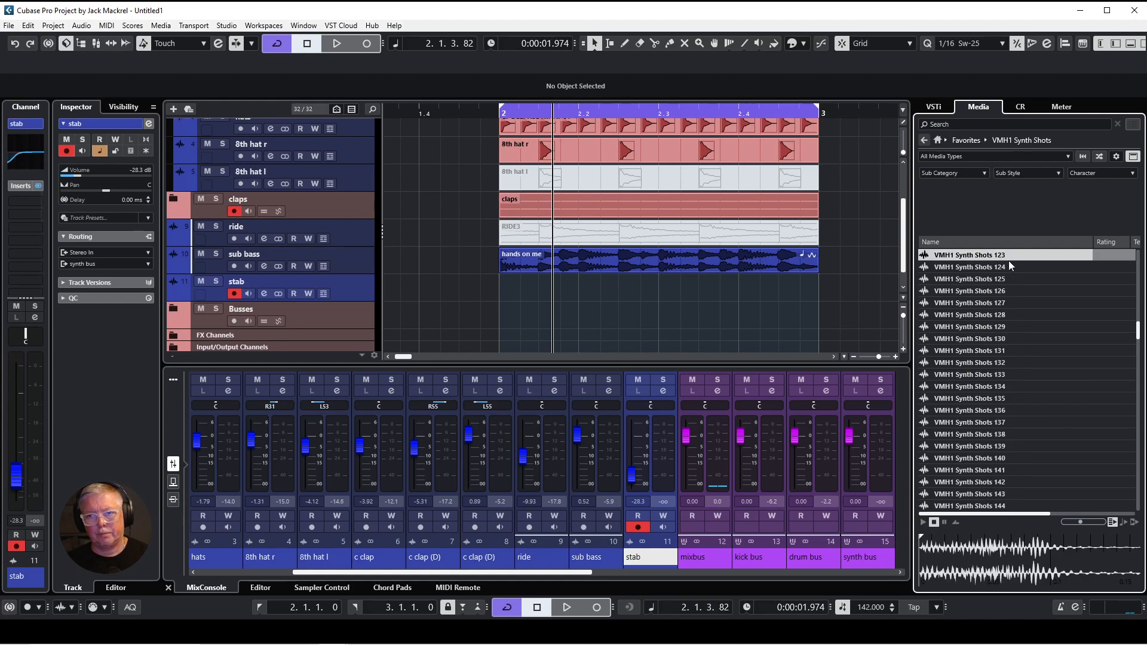
# Step: Place two VMH1 Synth Shots 123 clips on the stab track and raise its fader to -0.07 dB during playback
pyautogui.moveTo(1008, 257); pyautogui.dragTo(608, 296)
pyautogui.press('space')
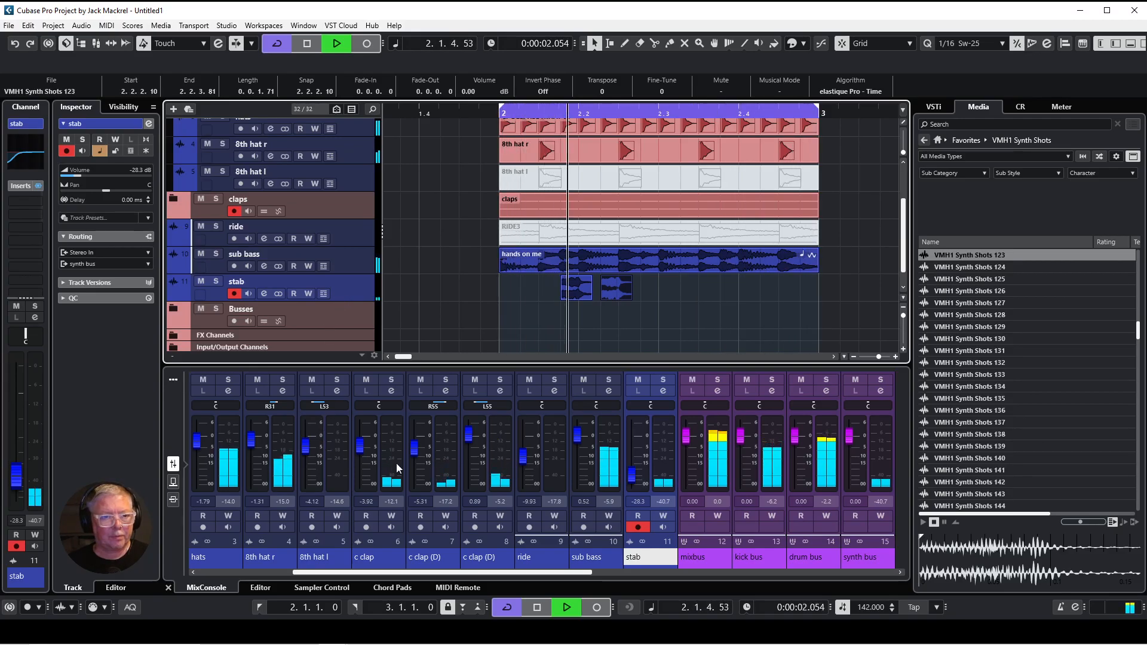
pyautogui.moveTo(17, 475); pyautogui.dragTo(16, 399)
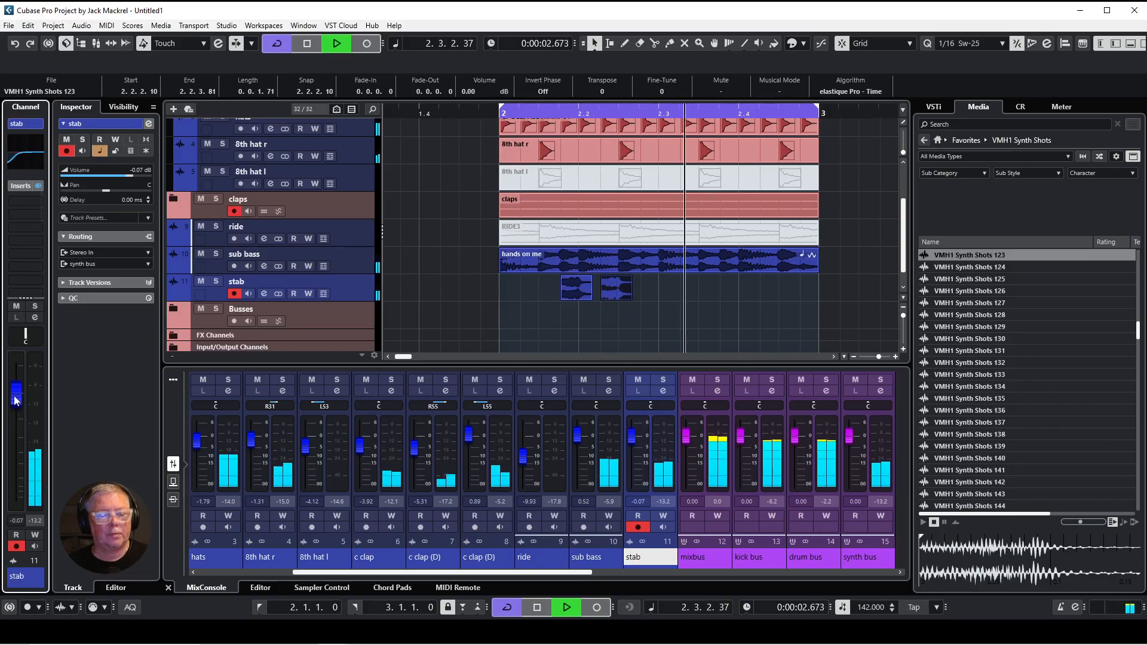
# Step: Delete both VMH1 Synth Shots 123 clips from the stab track and stop playback
pyautogui.click(613, 292)
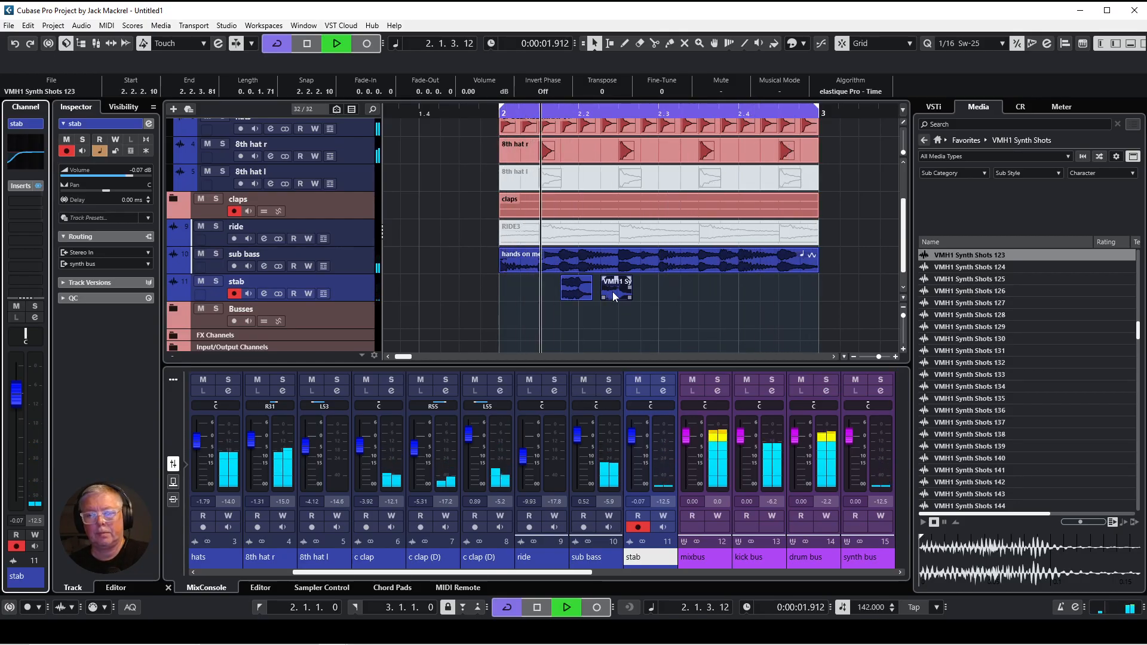
pyautogui.moveTo(655, 294); pyautogui.dragTo(508, 305)
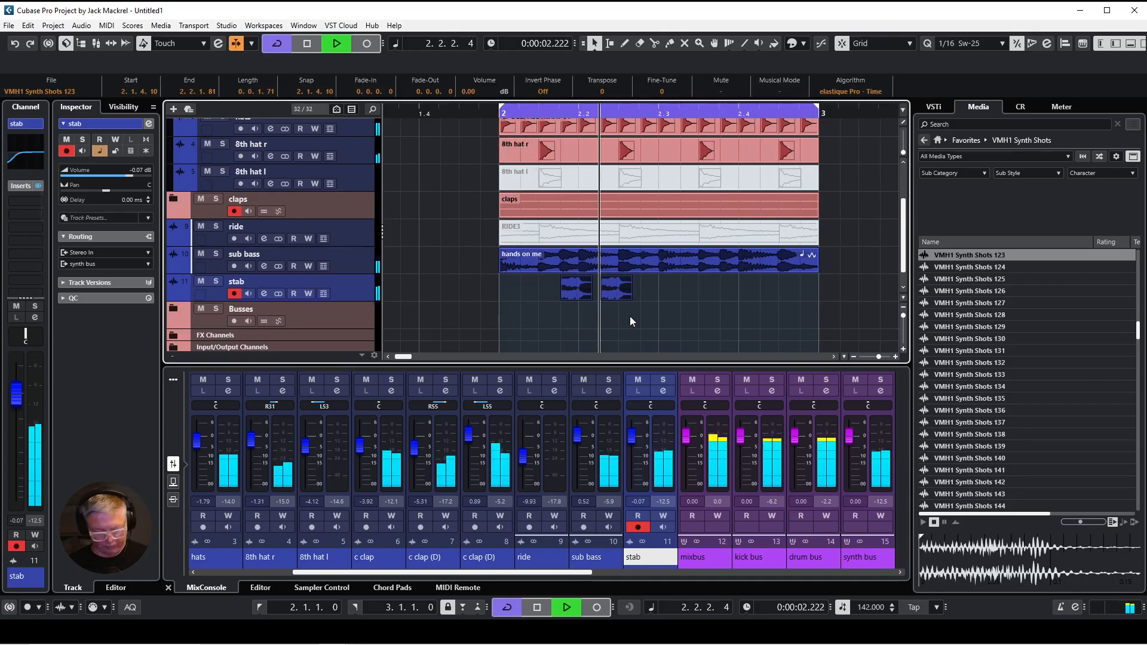
pyautogui.press('Delete')
pyautogui.press('space')
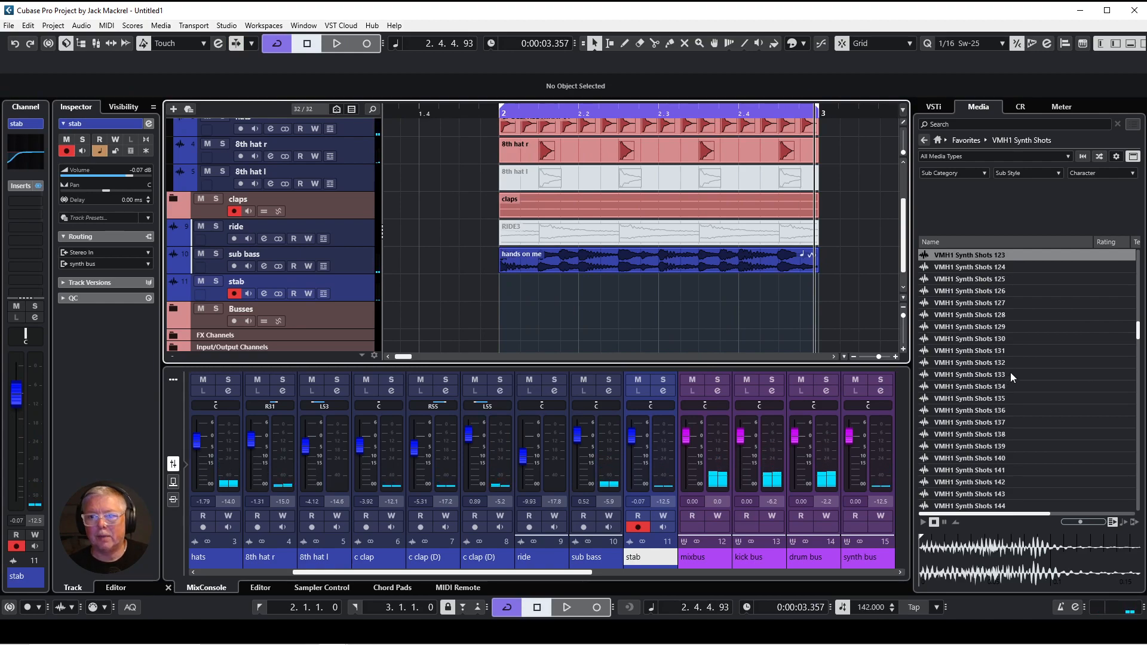
# Step: Audition further VMH1 Synth Shots samples one after another from 124 to 158
pyautogui.click(1004, 269)
pyautogui.click(1005, 281)
pyautogui.click(1004, 292)
pyautogui.click(1010, 303)
pyautogui.click(1009, 315)
pyautogui.click(1011, 327)
pyautogui.press('Down')
pyautogui.press('Down')
pyautogui.press('Down')
pyautogui.press('Down')
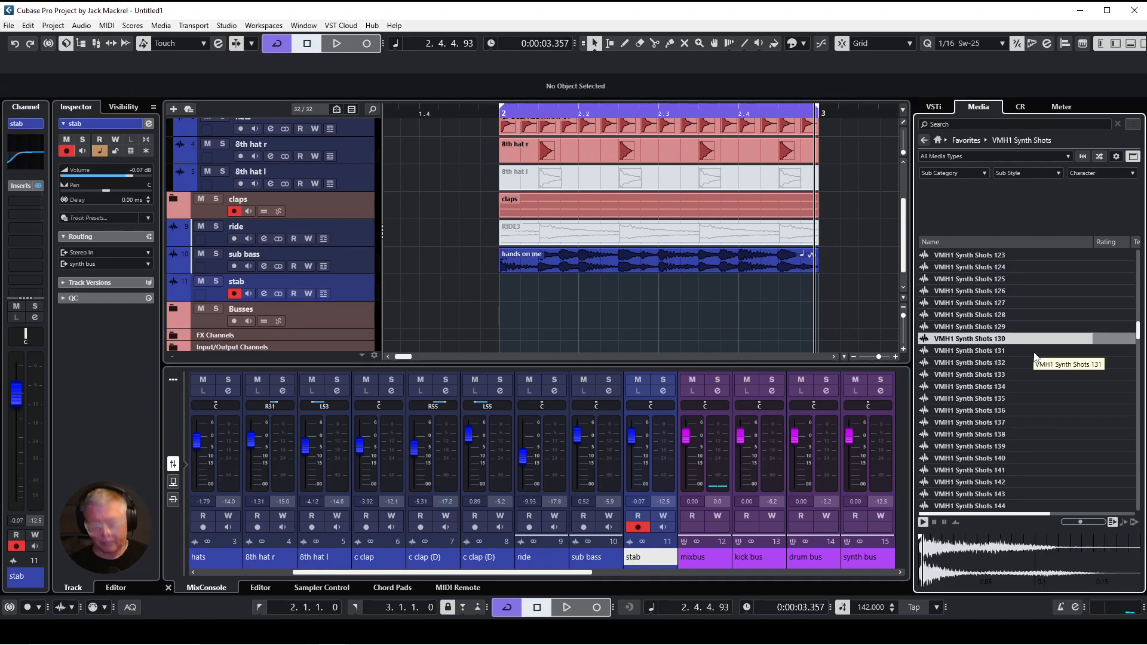
pyautogui.press('Down')
pyautogui.press('Down')
pyautogui.press('Down')
pyautogui.press('Down')
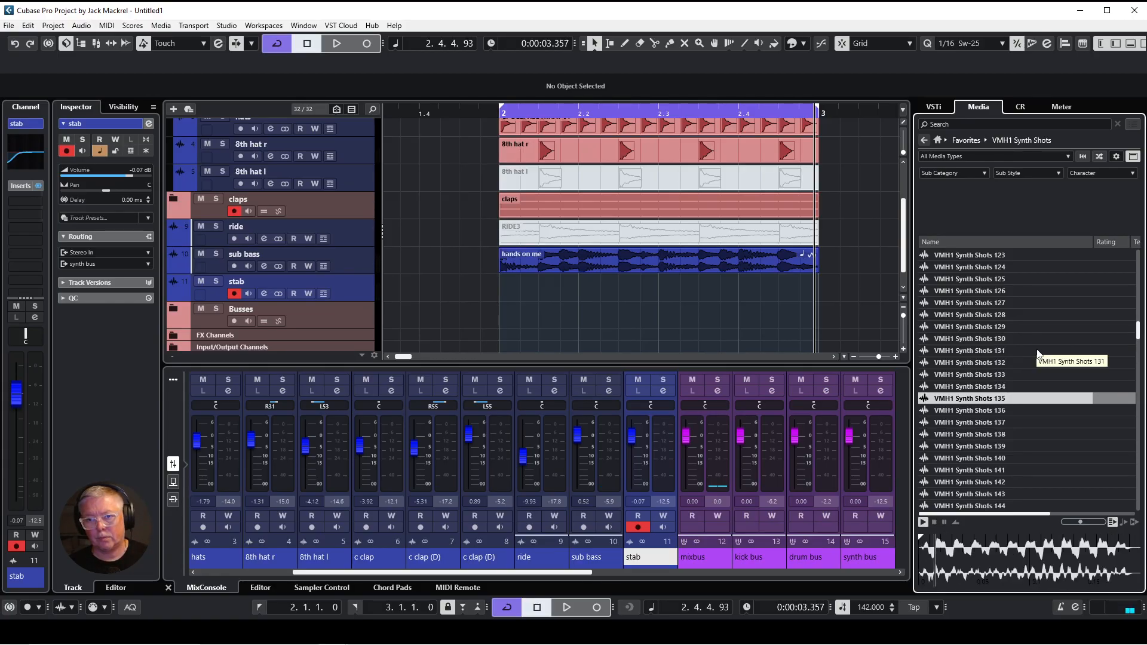
pyautogui.press('Up')
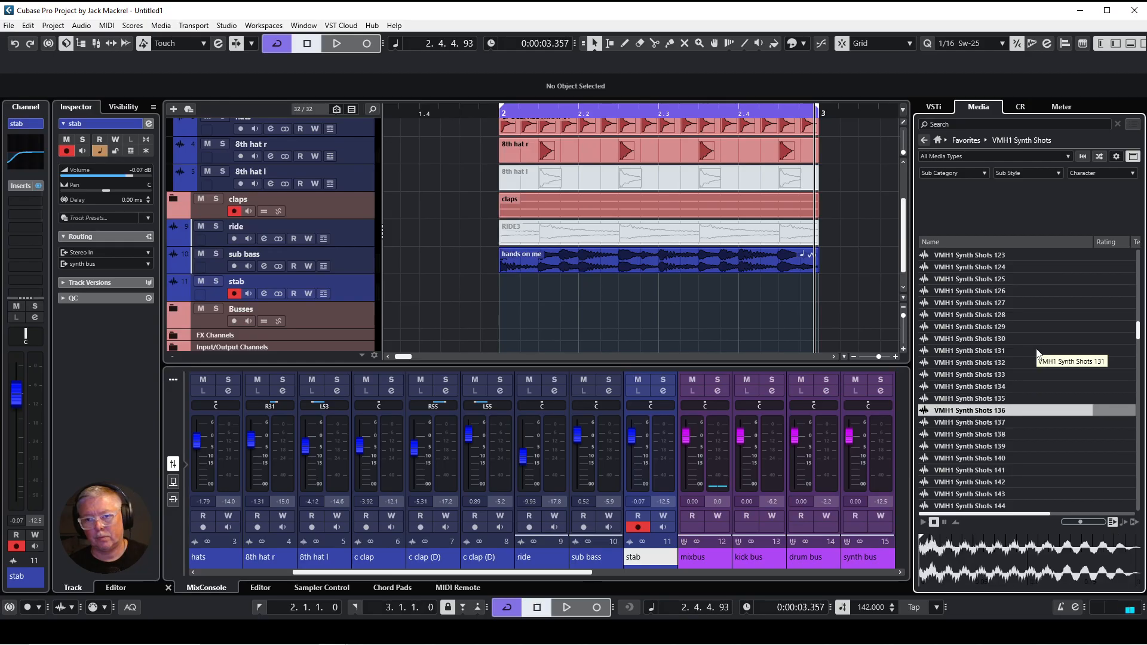
pyautogui.press('Down')
pyautogui.press('Down')
pyautogui.press('Down')
pyautogui.press('Down')
pyautogui.press('Down')
pyautogui.press('Down')
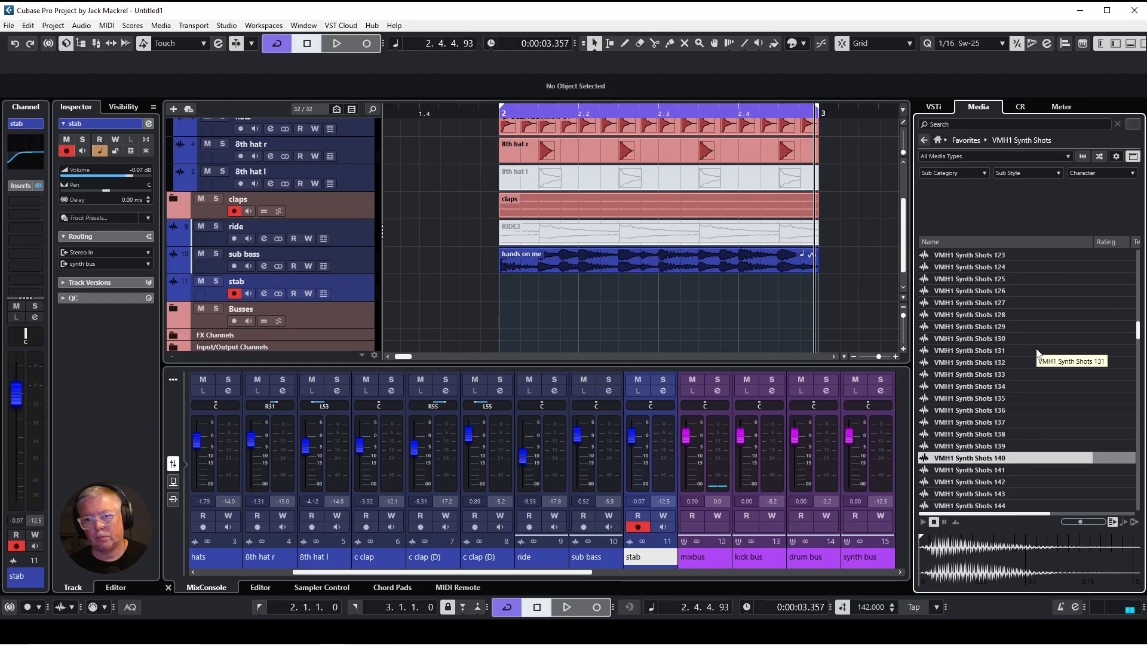
pyautogui.press('Down')
pyautogui.press('Down')
pyautogui.press('Down')
pyautogui.press('Down')
pyautogui.press('Down')
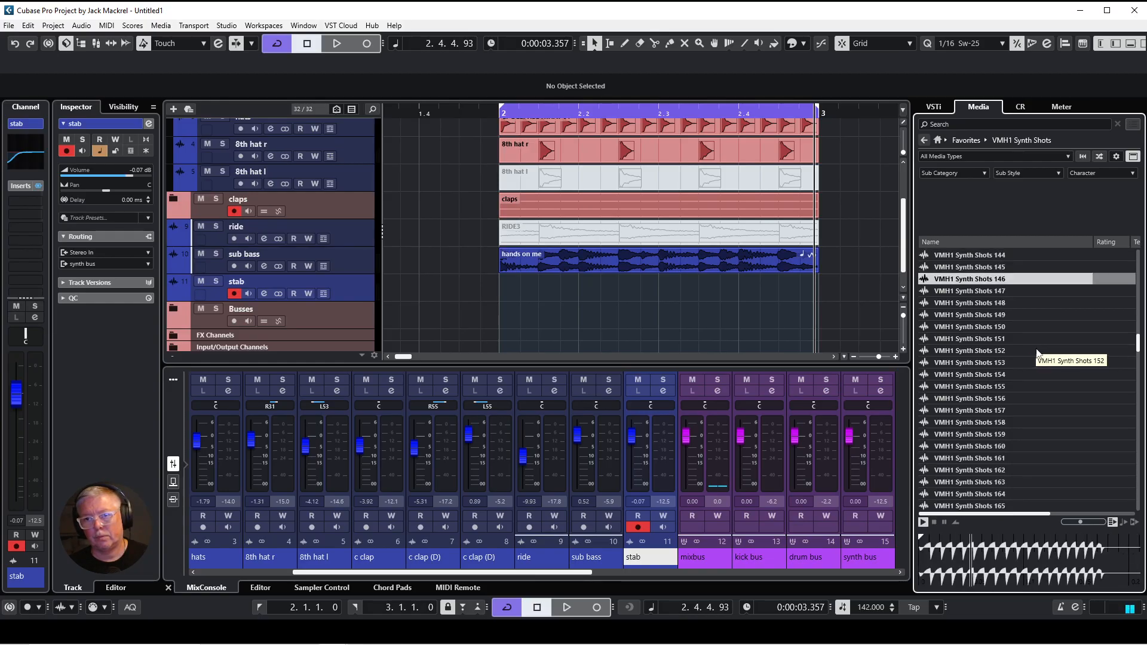
pyautogui.press('Down')
pyautogui.press('Down')
pyautogui.press('Down')
pyautogui.press('Down')
pyautogui.press('Down')
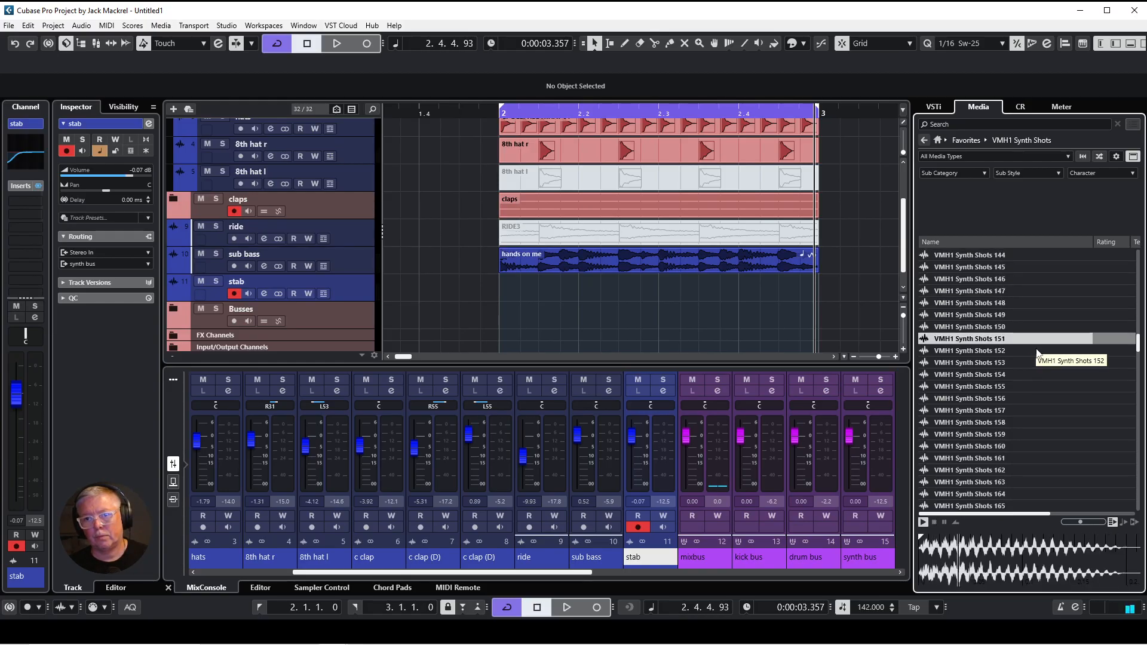
pyautogui.press('Up')
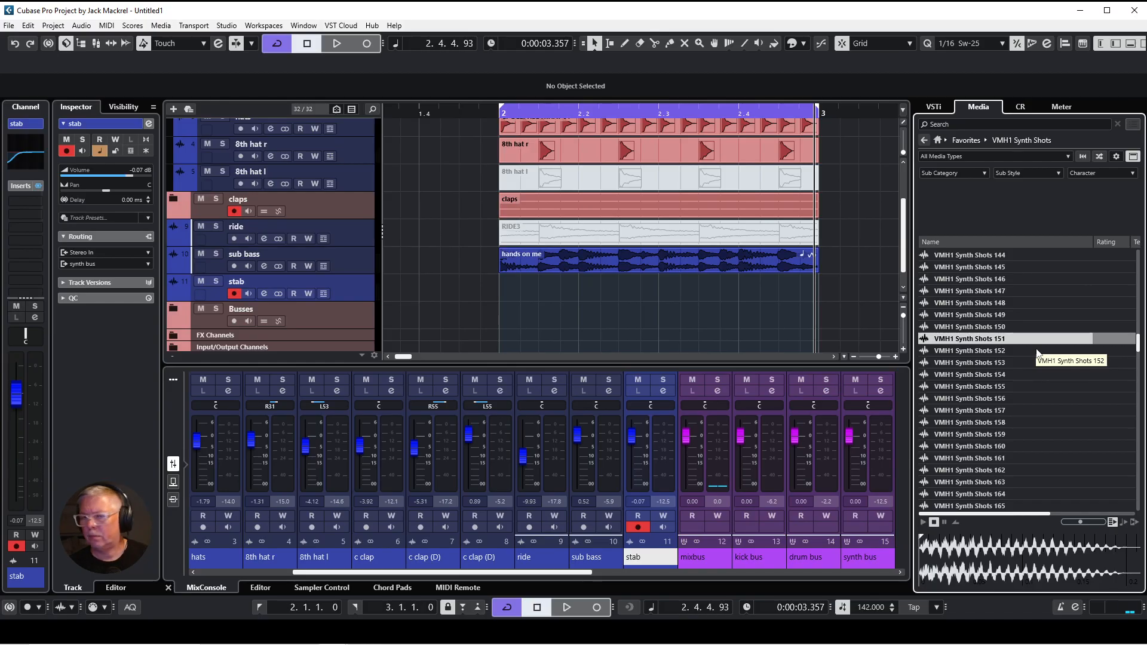
pyautogui.press('Down')
pyautogui.press('Down')
pyautogui.press('Down')
pyautogui.press('Down')
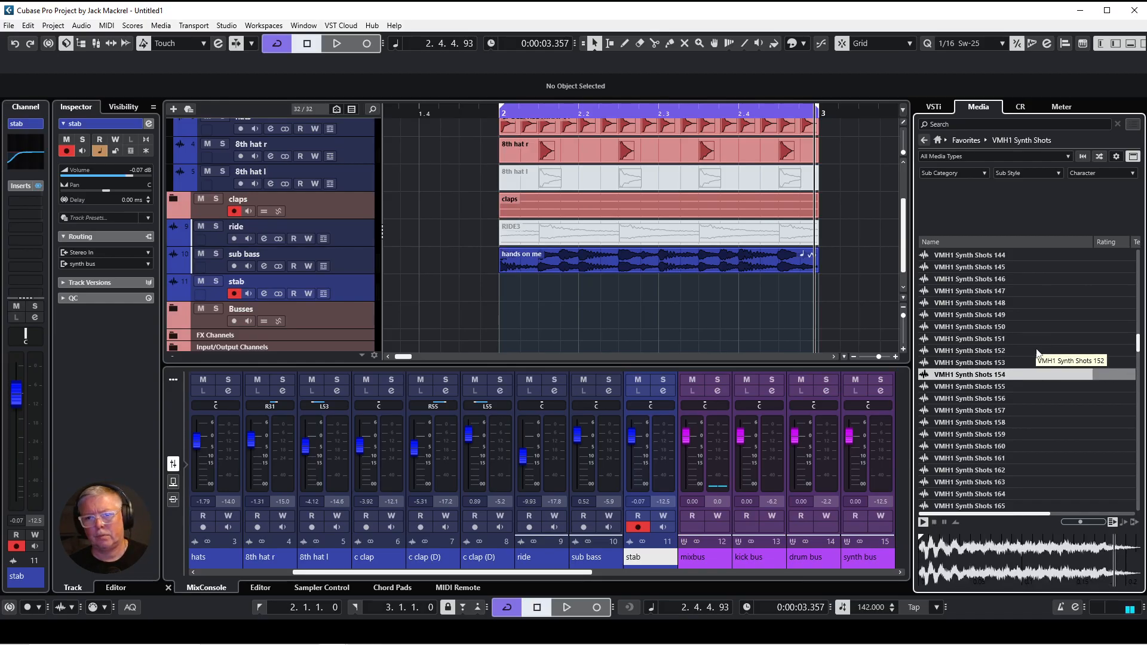
pyautogui.press('Down')
pyautogui.press('Down')
pyautogui.press('Down')
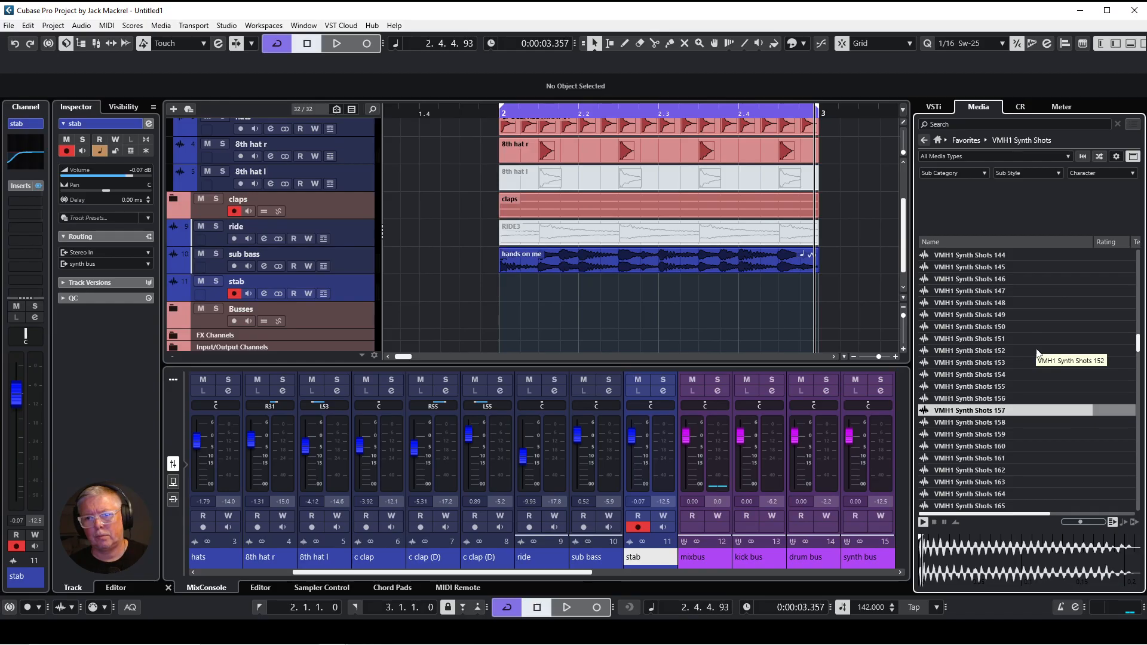
# Step: Place VMH1 Synth Shots 158 on the stab track at 2.1.2.10 and play the loop
pyautogui.moveTo(800, 339); pyautogui.dragTo(521, 293)
pyautogui.press('space')
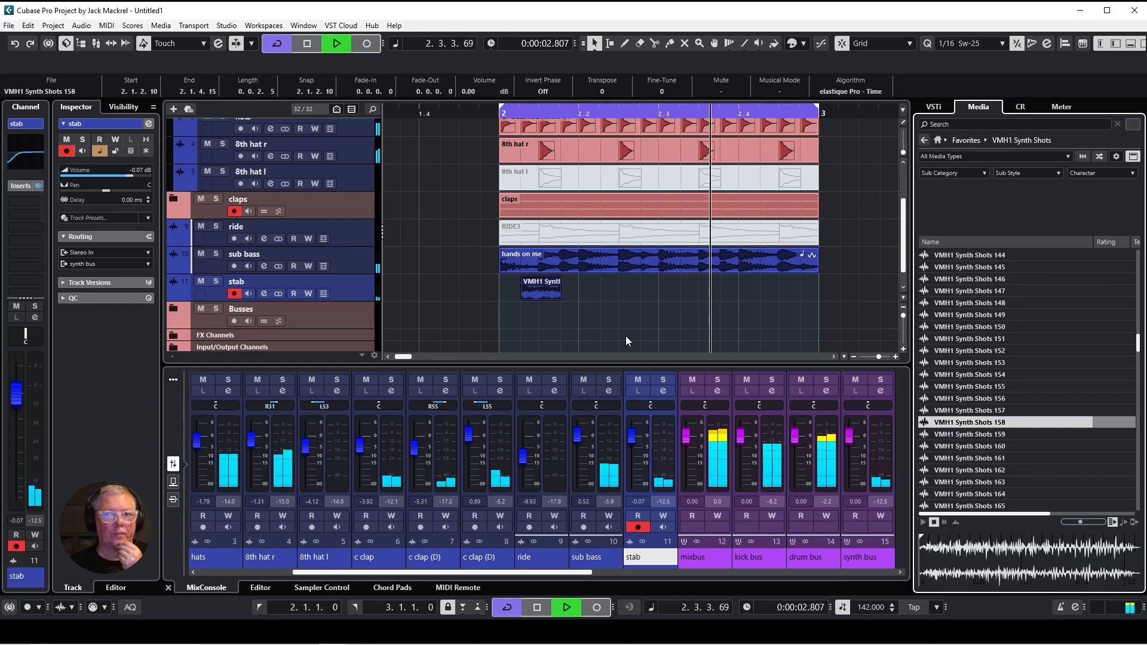
# Step: Unmute the 8th hat l part and set its track's pan to L27
pyautogui.rightClick(651, 275)
pyautogui.click(708, 281)
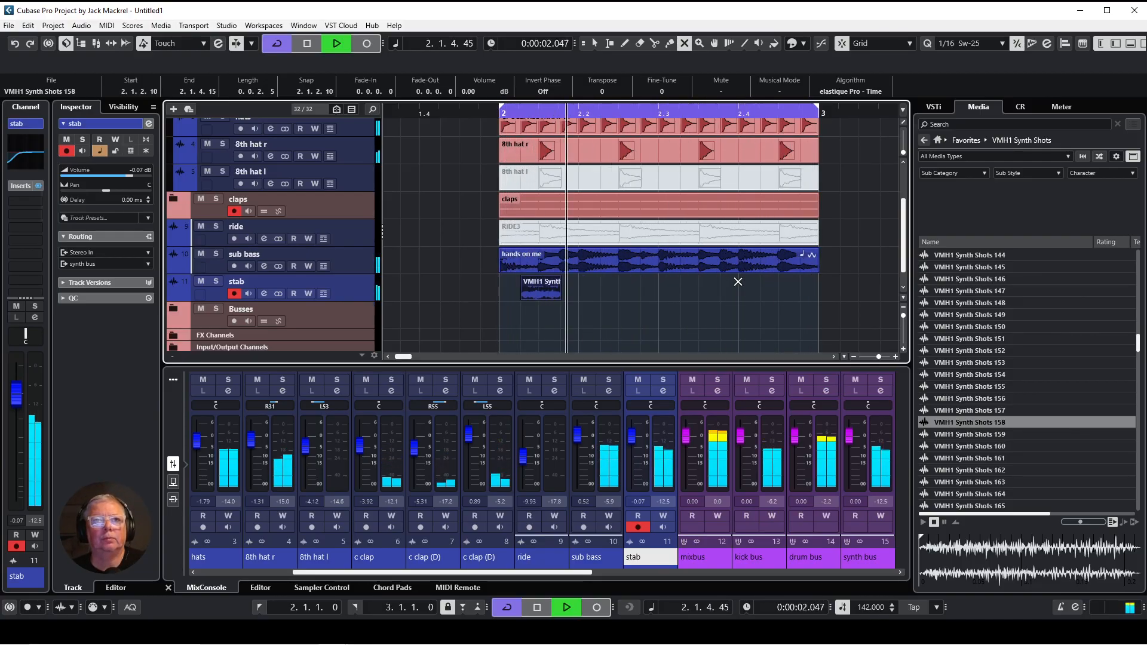
pyautogui.click(747, 183)
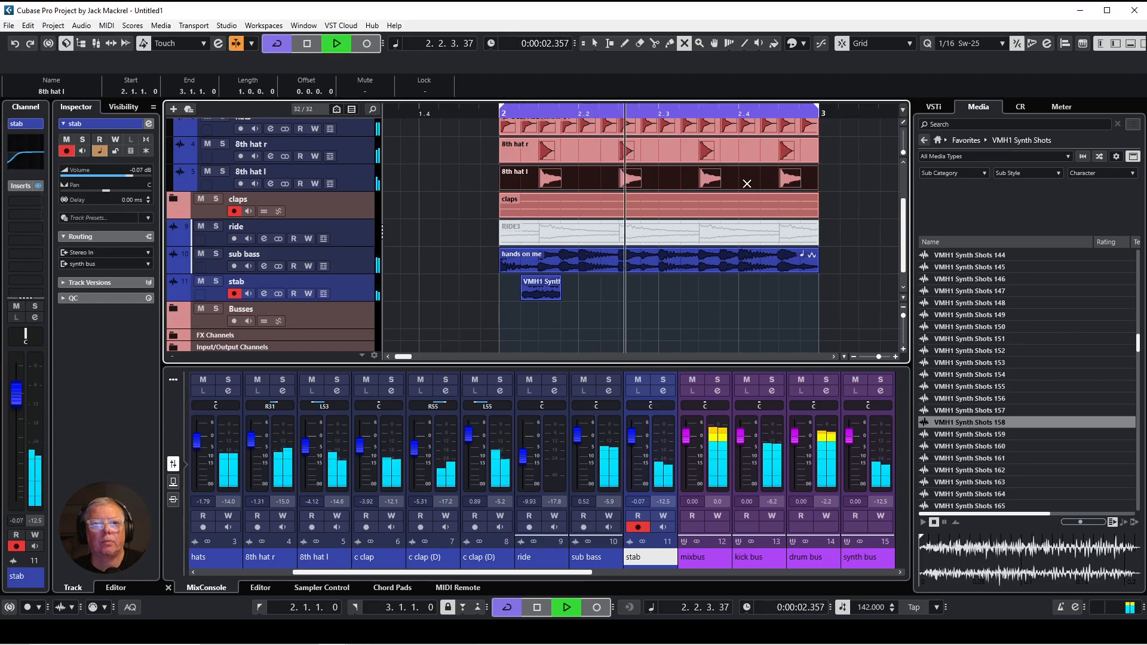
pyautogui.click(354, 175)
pyautogui.moveTo(88, 191); pyautogui.dragTo(99, 192)
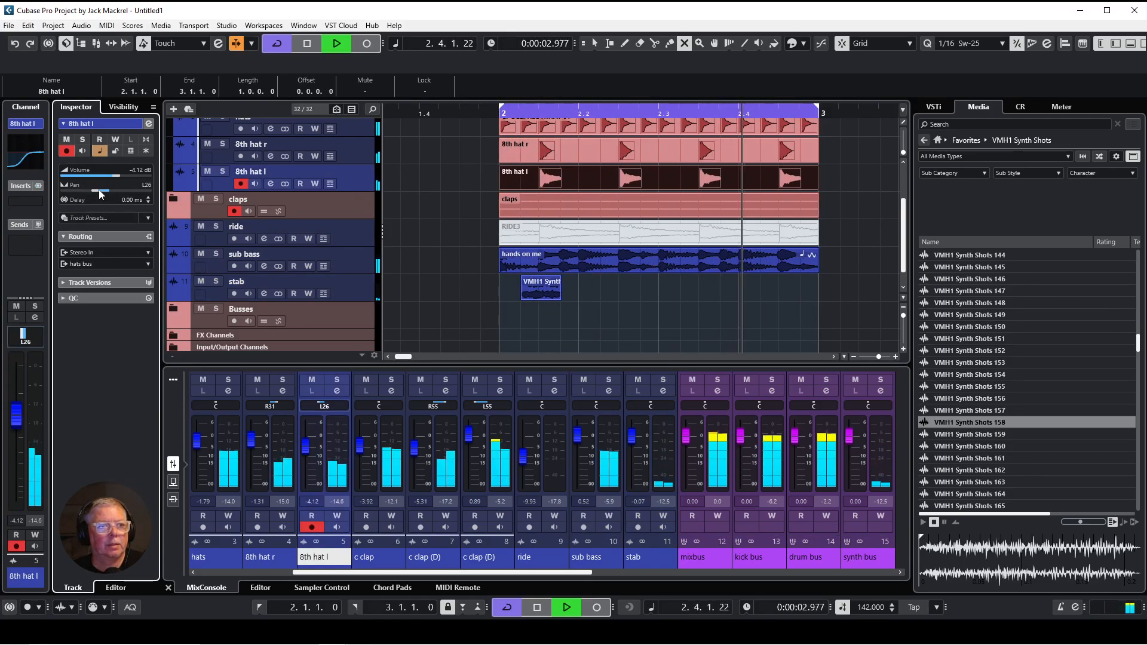
pyautogui.moveTo(100, 191); pyautogui.dragTo(98, 191)
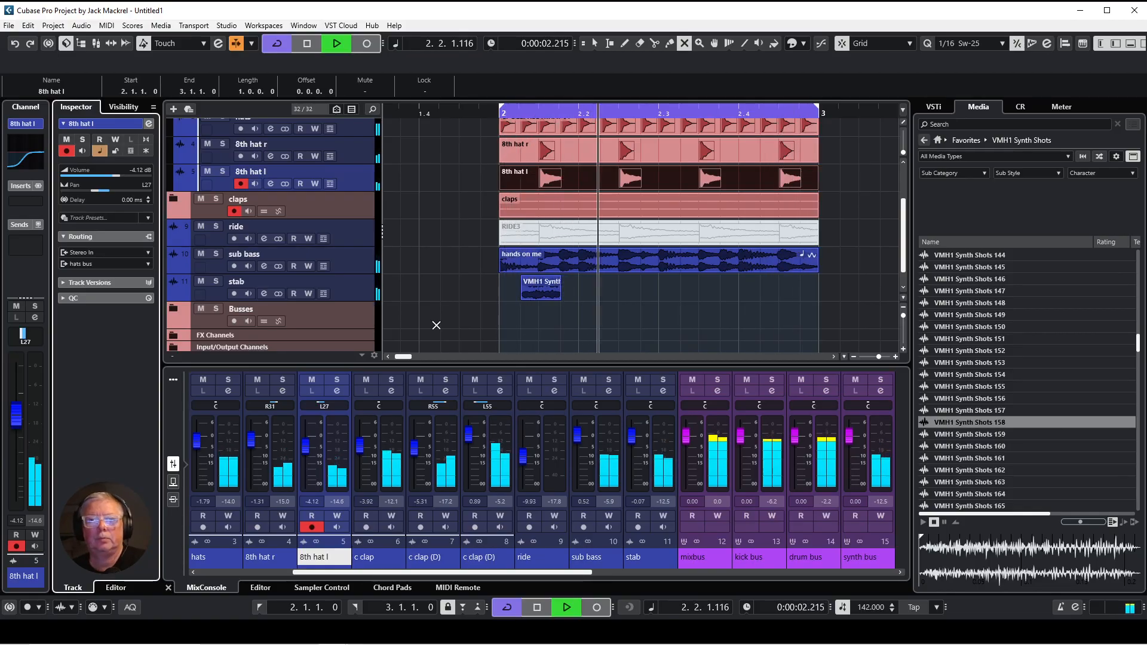
# Step: Unmute the RIDE3 clip on the ride track and return to the Object Selection tool
pyautogui.click(798, 235)
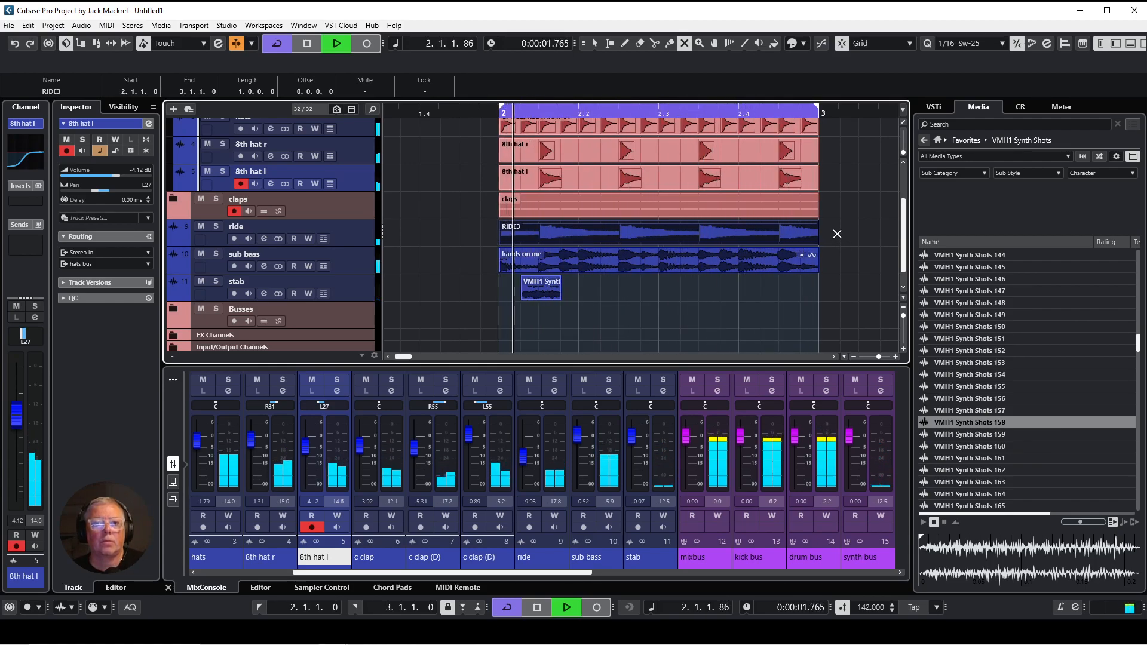
pyautogui.scroll(3, 845, 239)
pyautogui.scroll(-4, 842, 233)
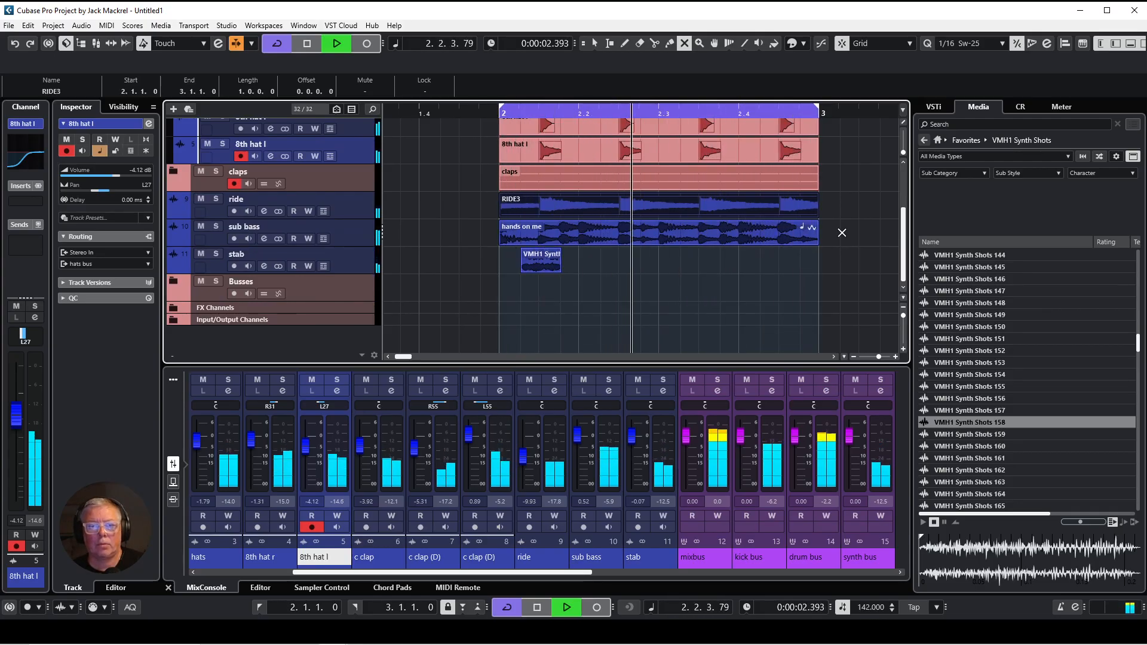
pyautogui.rightClick(622, 281)
pyautogui.click(621, 281)
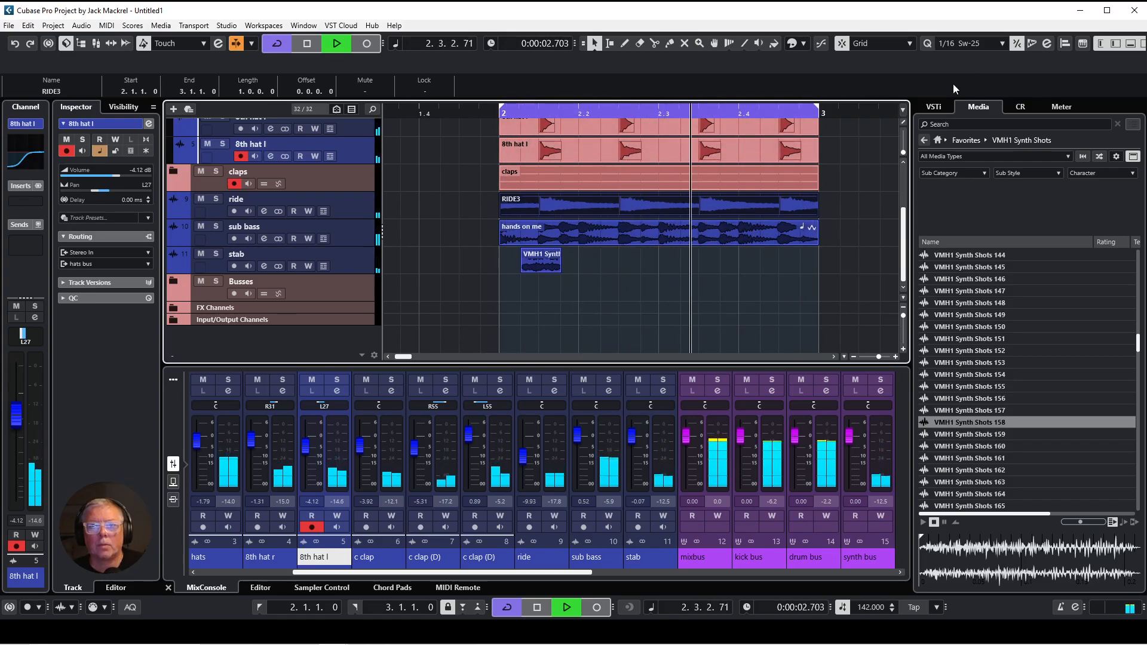
# Step: Stop playback and select the VMH1 Synth Shots 158 clip on the stab track
pyautogui.click(1003, 44)
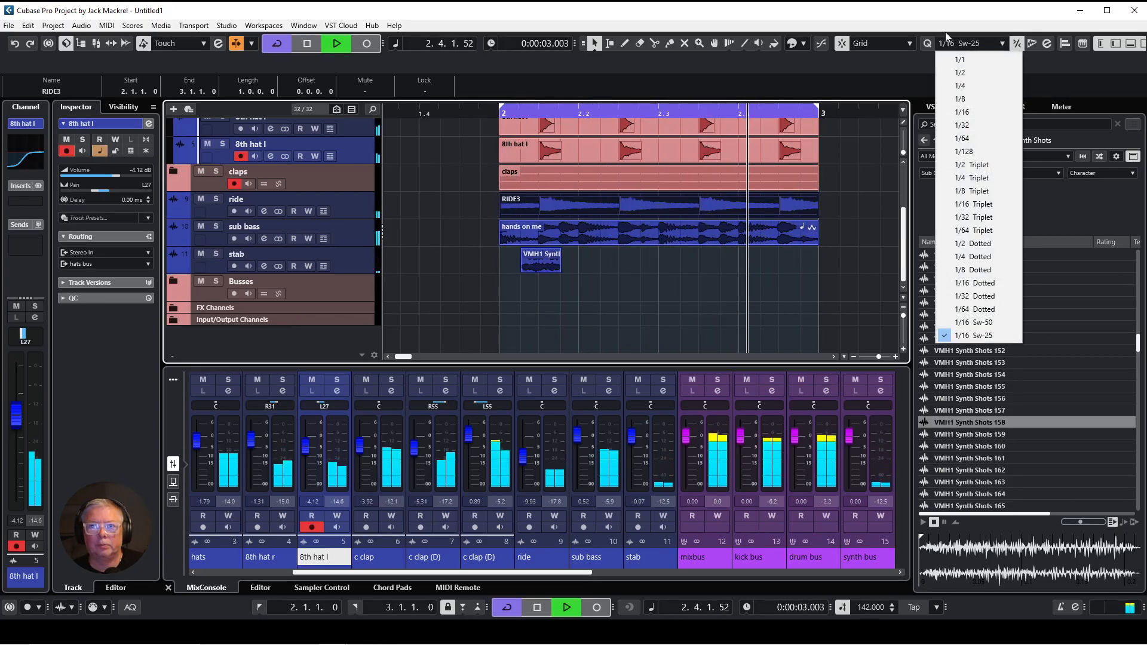
pyautogui.click(1004, 46)
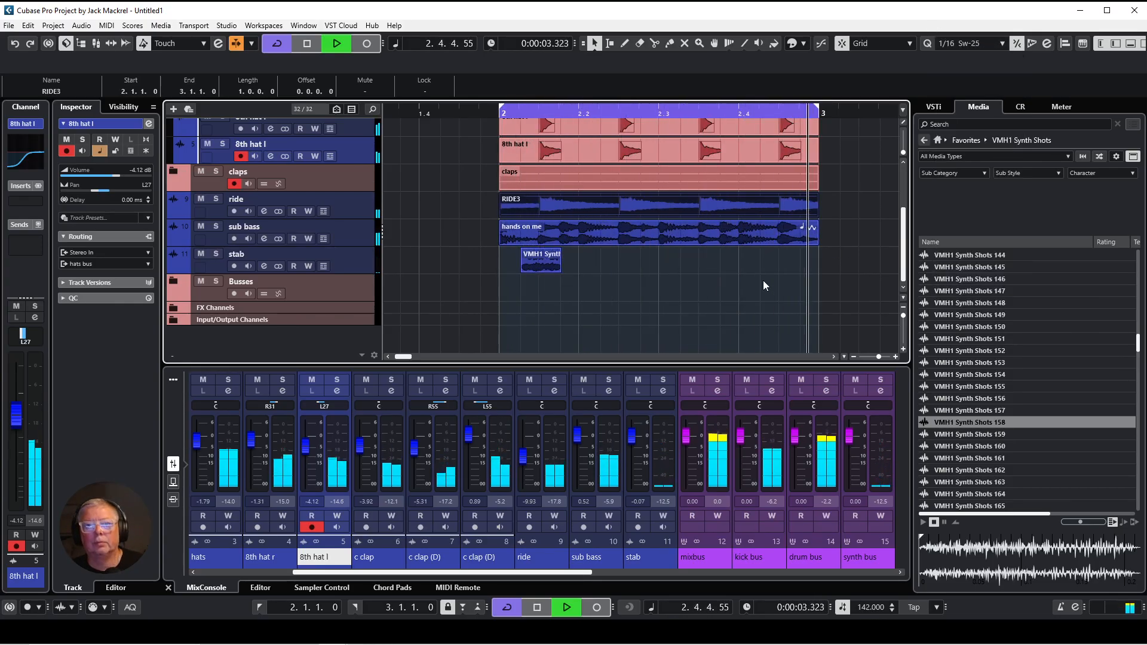
pyautogui.press('space')
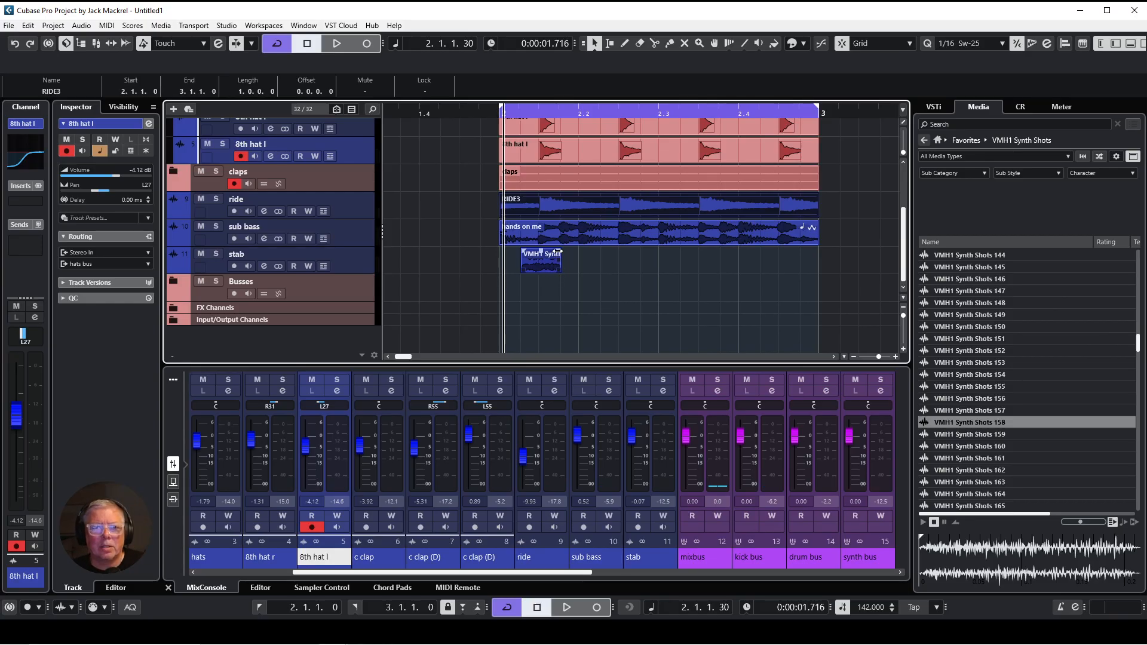
pyautogui.click(547, 252)
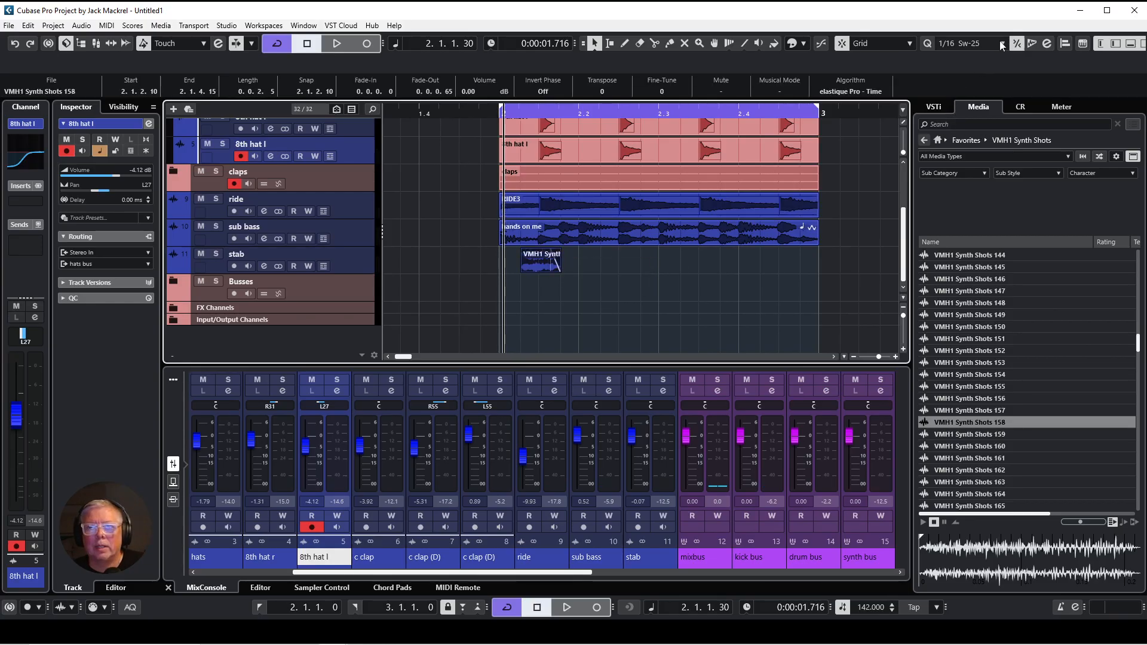
pyautogui.rightClick(595, 44)
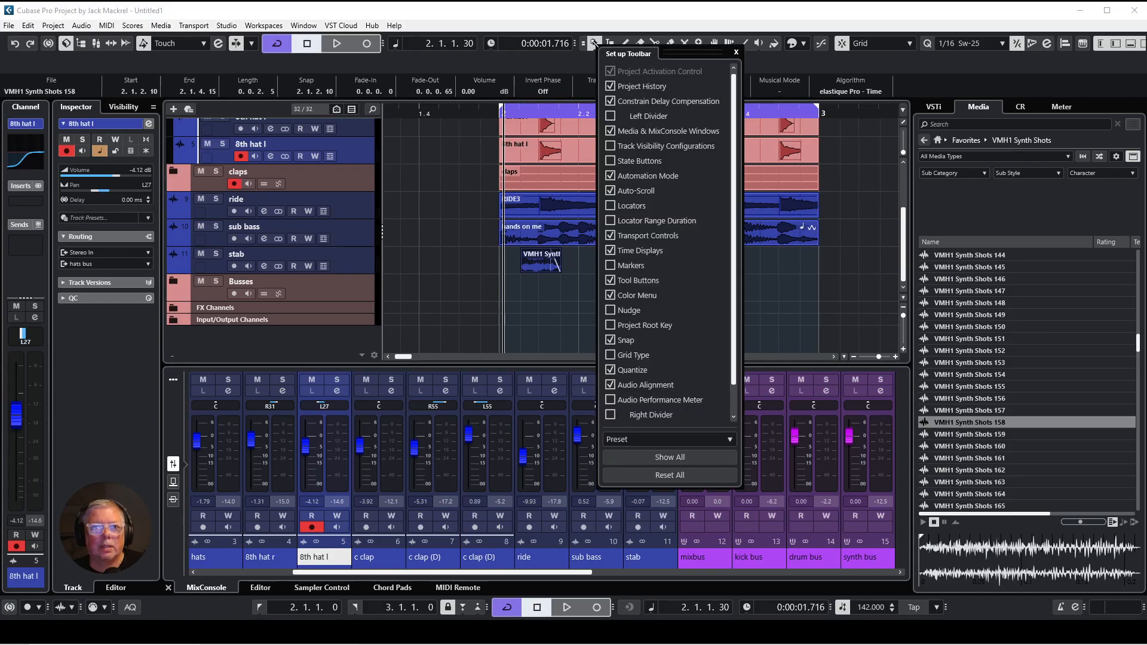
pyautogui.click(596, 45)
pyautogui.click(610, 62)
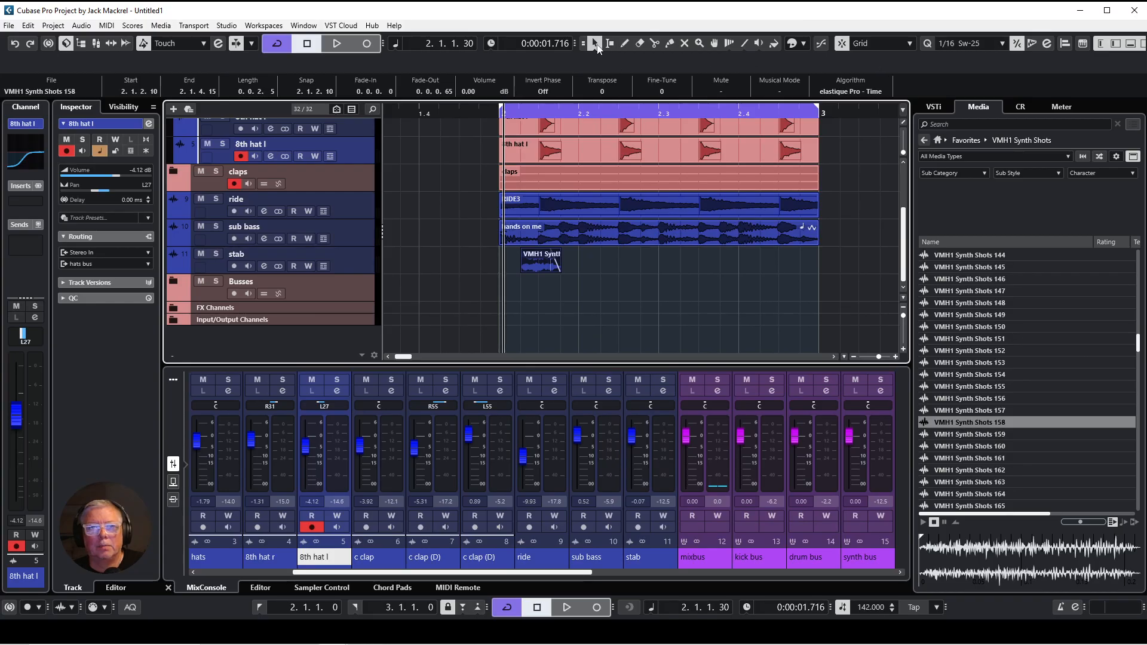
# Step: Set the Object Selection tool's sizing mode to Normal Sizing
pyautogui.rightClick(595, 44)
pyautogui.click(595, 46)
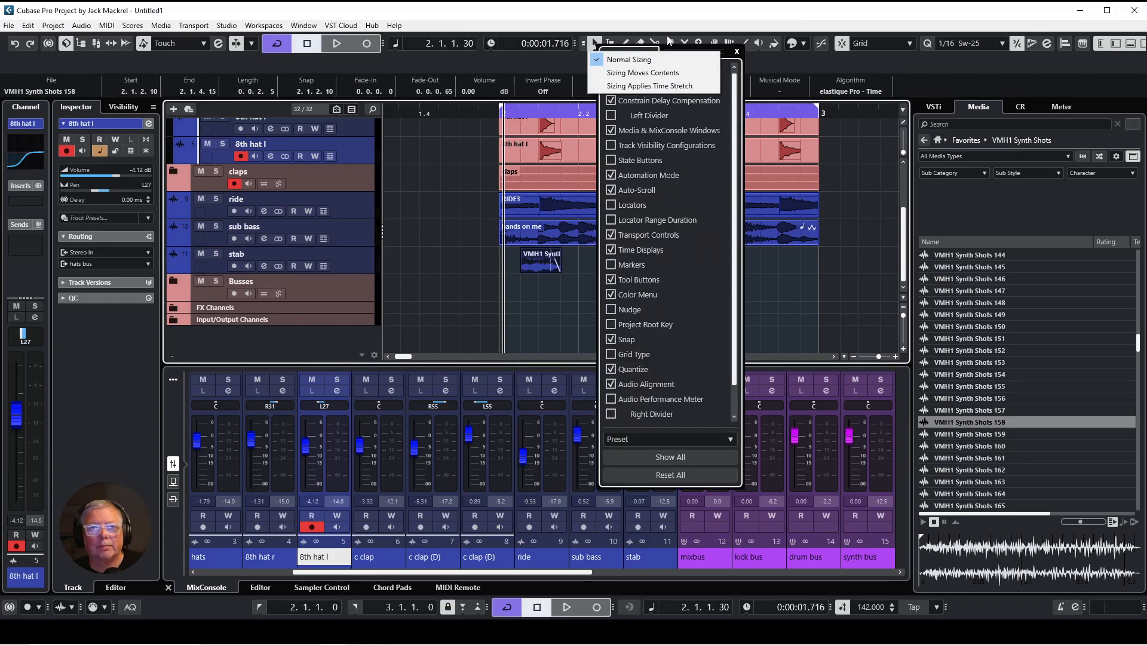
pyautogui.click(661, 42)
pyautogui.click(596, 45)
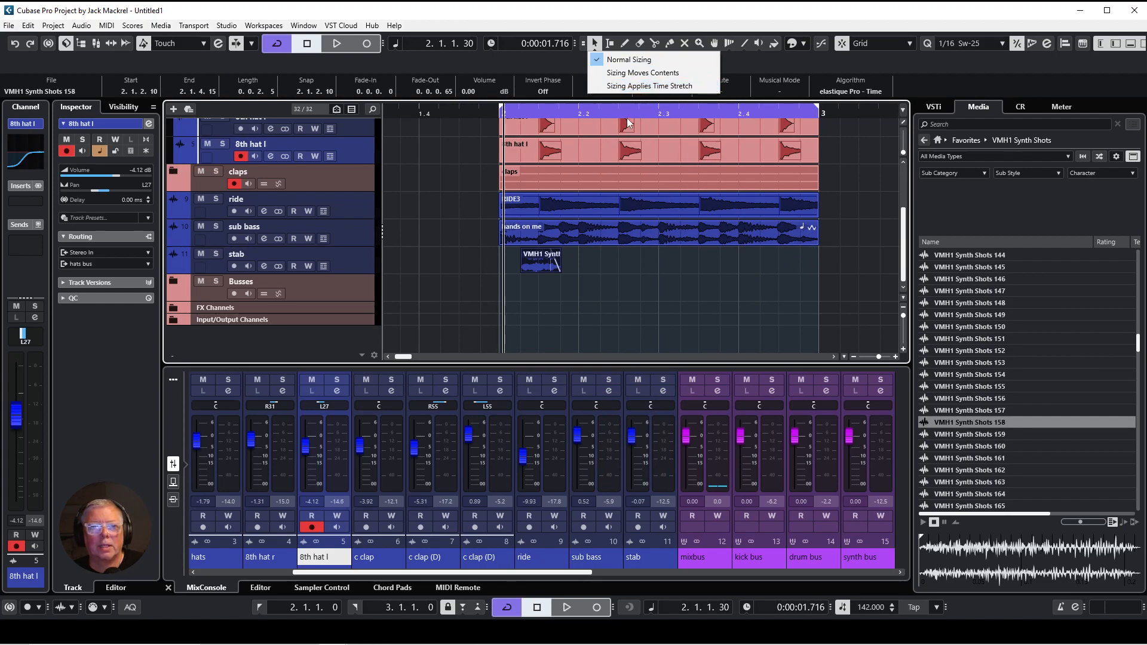
pyautogui.click(611, 59)
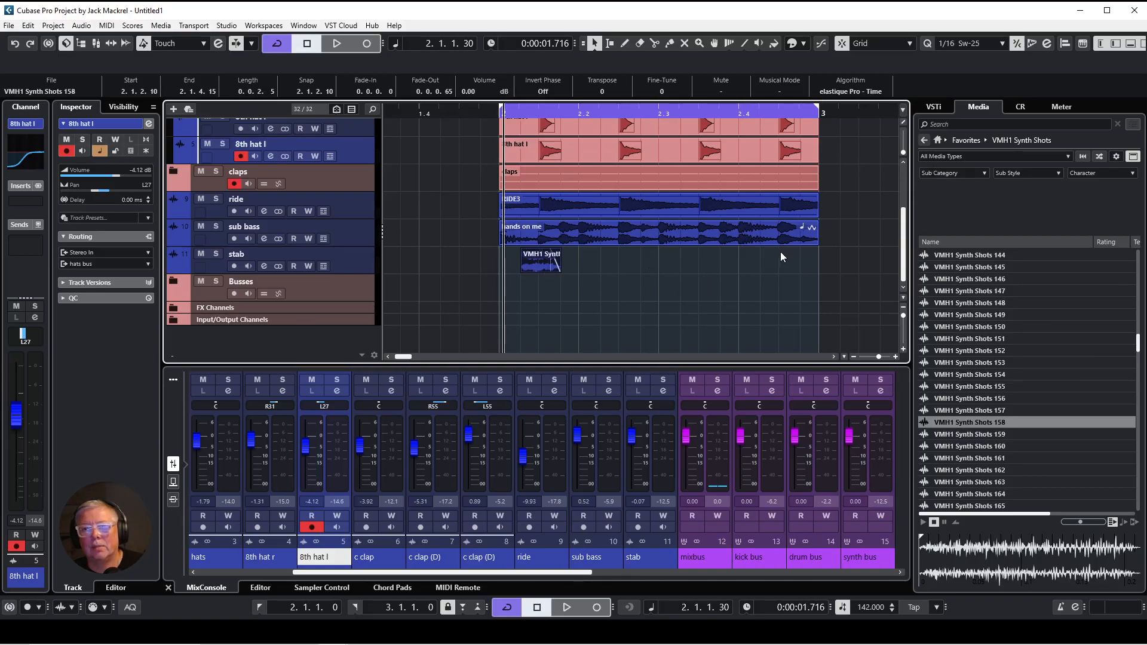
# Step: Set the quantize value to 1/128 and shorten the loop range to end at 2.3.1.0
pyautogui.click(1003, 43)
pyautogui.click(978, 151)
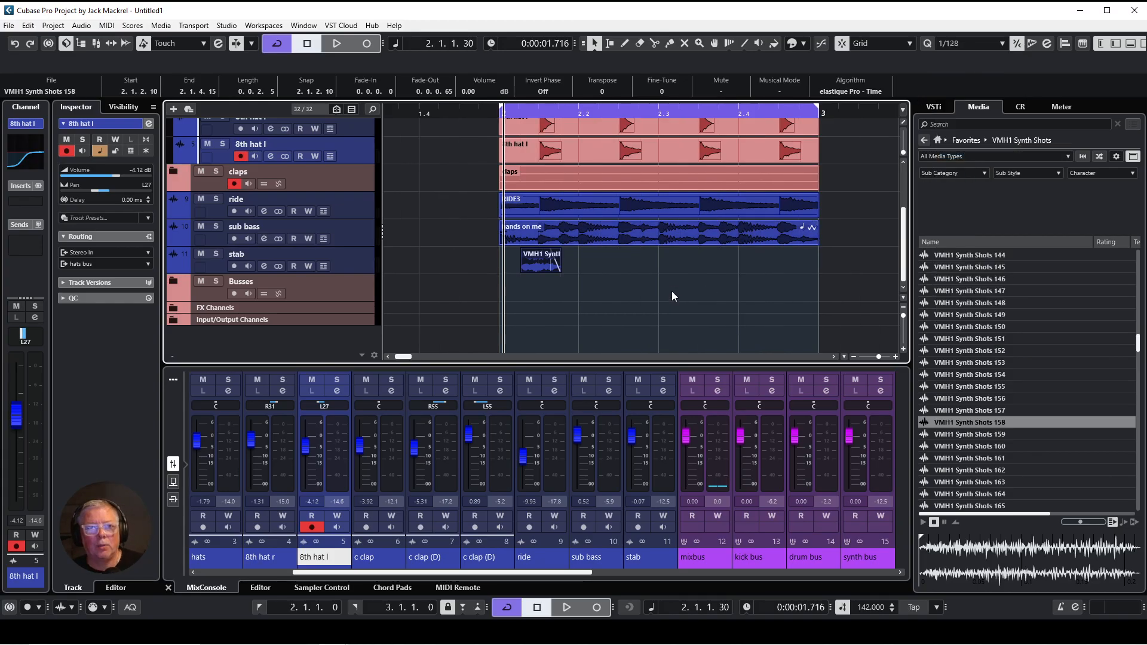
pyautogui.moveTo(818, 112); pyautogui.dragTo(661, 127)
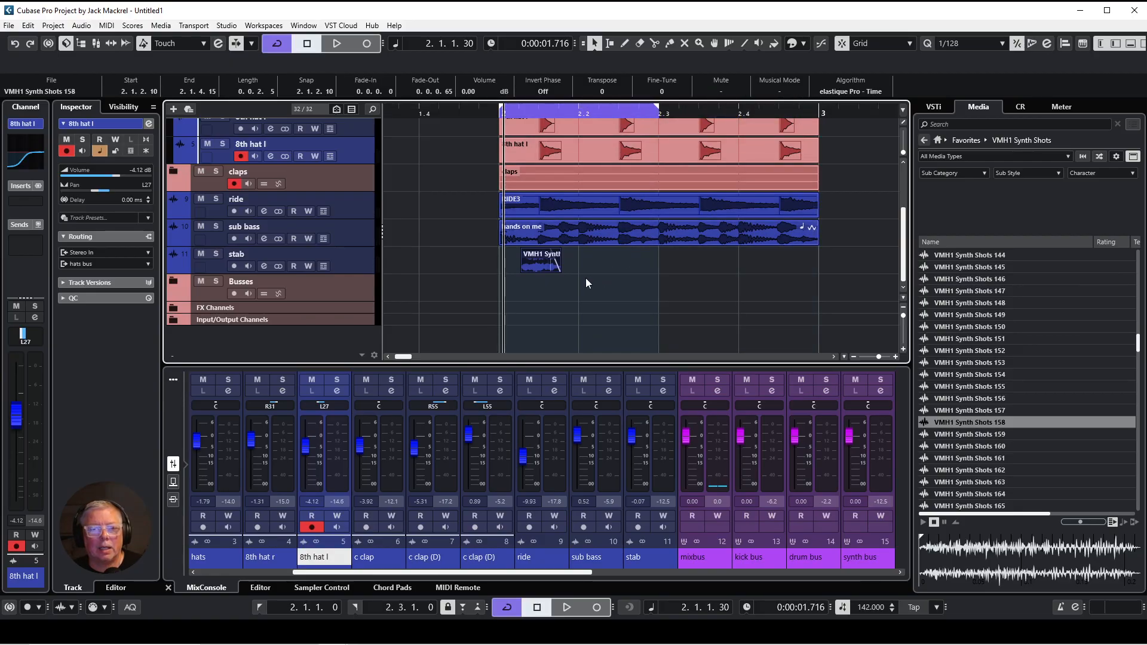
# Step: During playback, trim the VMH1 Synth Shots 158 clip to end at 2.1.3.45 and set the quantize value to 1/16 Sw-25
pyautogui.press('space')
pyautogui.moveTo(561, 266); pyautogui.dragTo(544, 274)
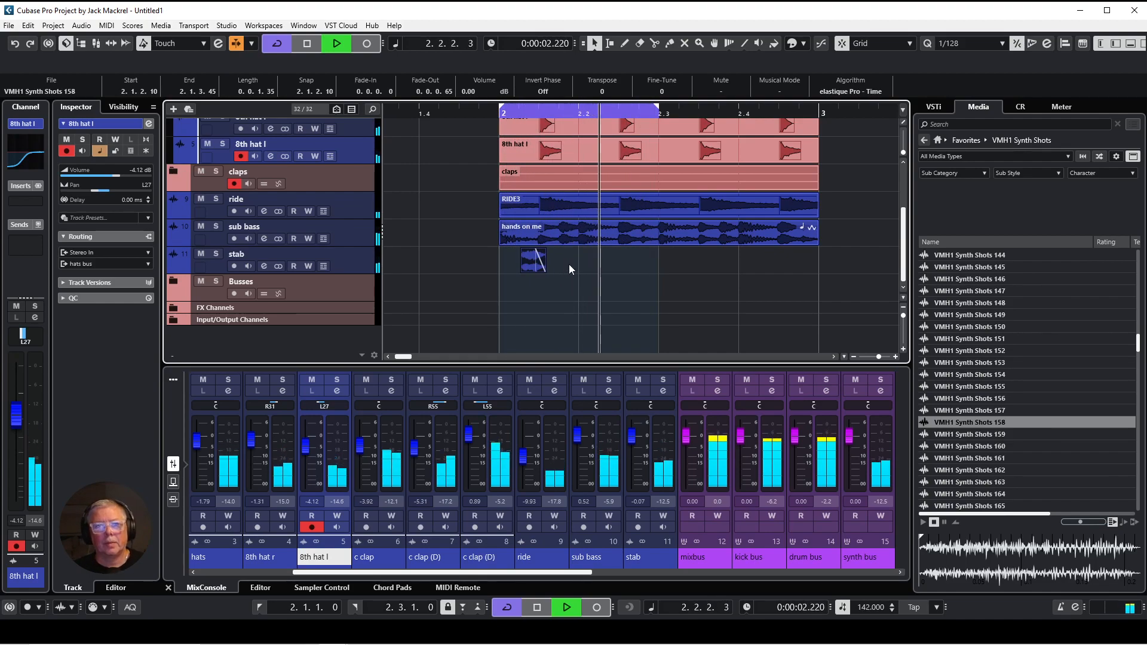
pyautogui.click(992, 48)
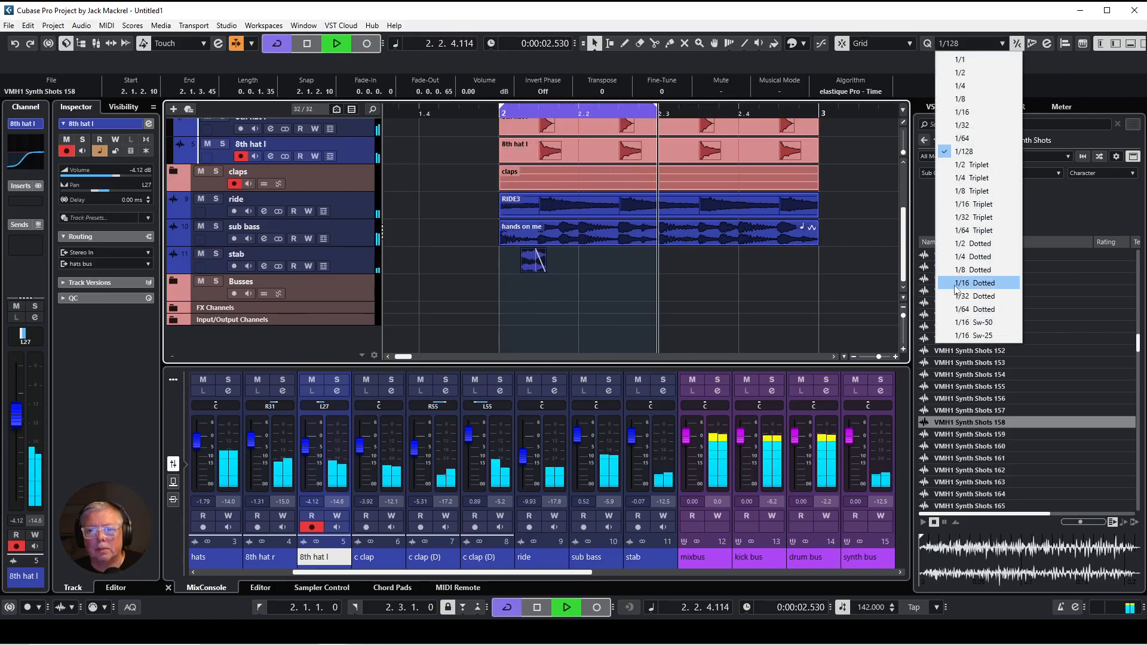
pyautogui.click(974, 336)
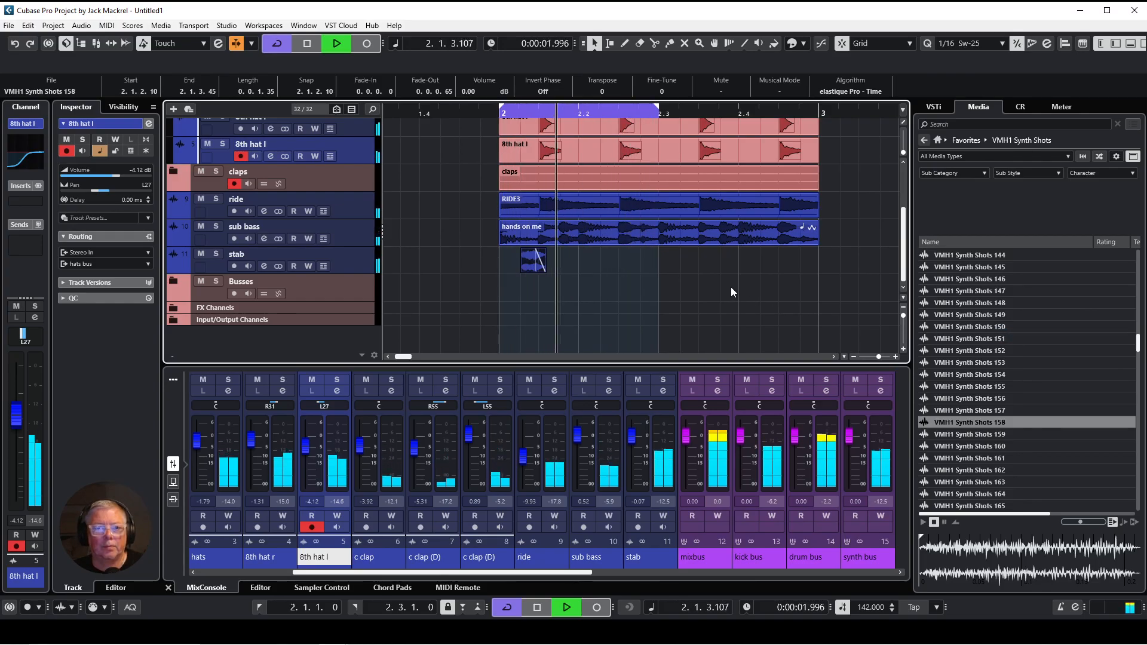
# Step: Draw empty parts on the stab track, one starting at 2.3.1.0 and one from 2.1.1.0 up to the synth shot
pyautogui.rightClick(639, 280)
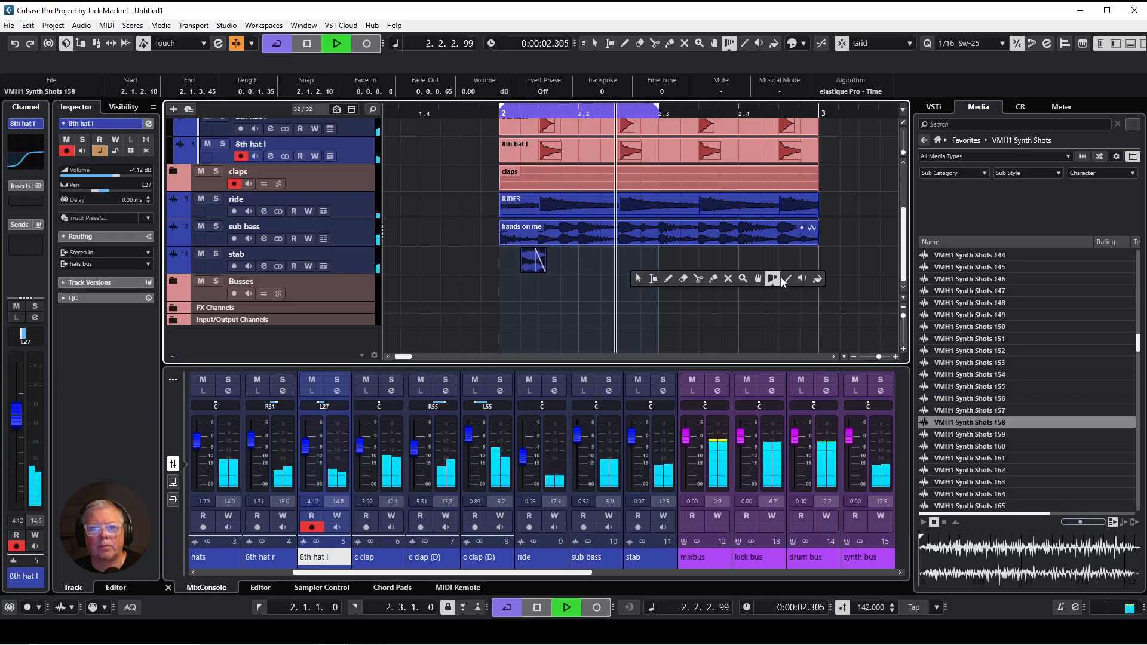
pyautogui.click(698, 280)
pyautogui.click(668, 279)
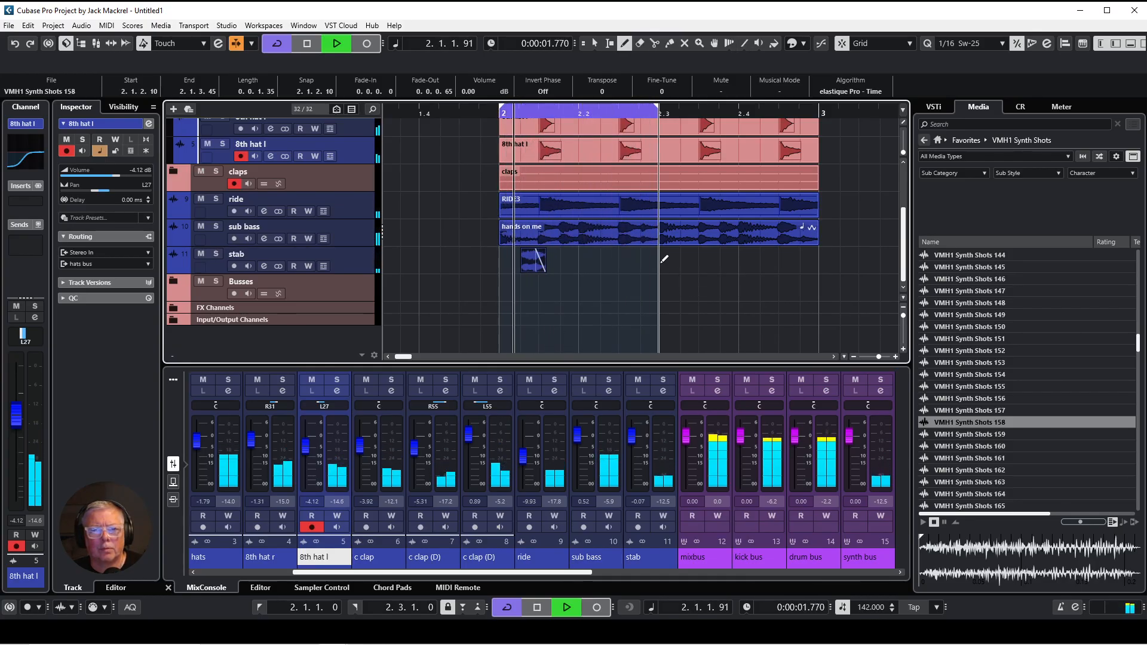
pyautogui.click(661, 259)
pyautogui.click(515, 265)
# Step: Glue the empty parts and the synth shot on the stab track into one continuous part
pyautogui.rightClick(515, 267)
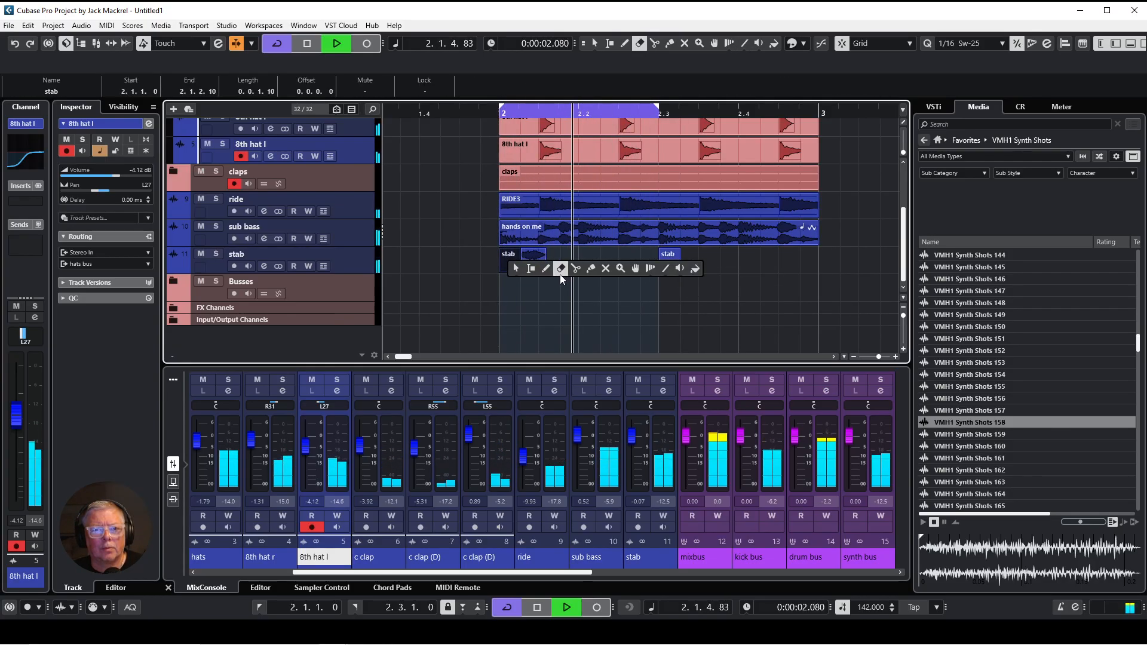
pyautogui.click(591, 271)
pyautogui.click(516, 259)
pyautogui.click(517, 259)
# Step: Split the glued stab part at 2.3.1.0 and erase the leftover piece after it
pyautogui.rightClick(517, 264)
pyautogui.click(578, 270)
pyautogui.click(654, 264)
pyautogui.rightClick(647, 266)
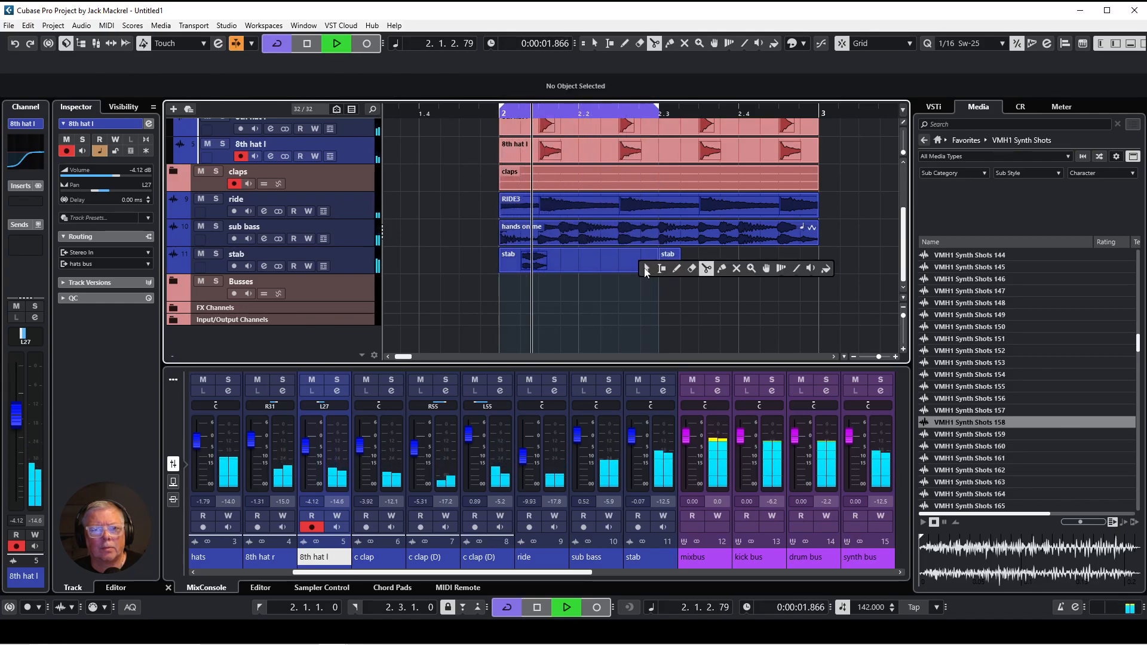
pyautogui.click(695, 269)
pyautogui.click(673, 261)
# Step: Duplicate the half-bar stab part to 2.3.1.0 and extend the loop range to 3.1.1.0
pyautogui.press('1')
pyautogui.click(600, 264)
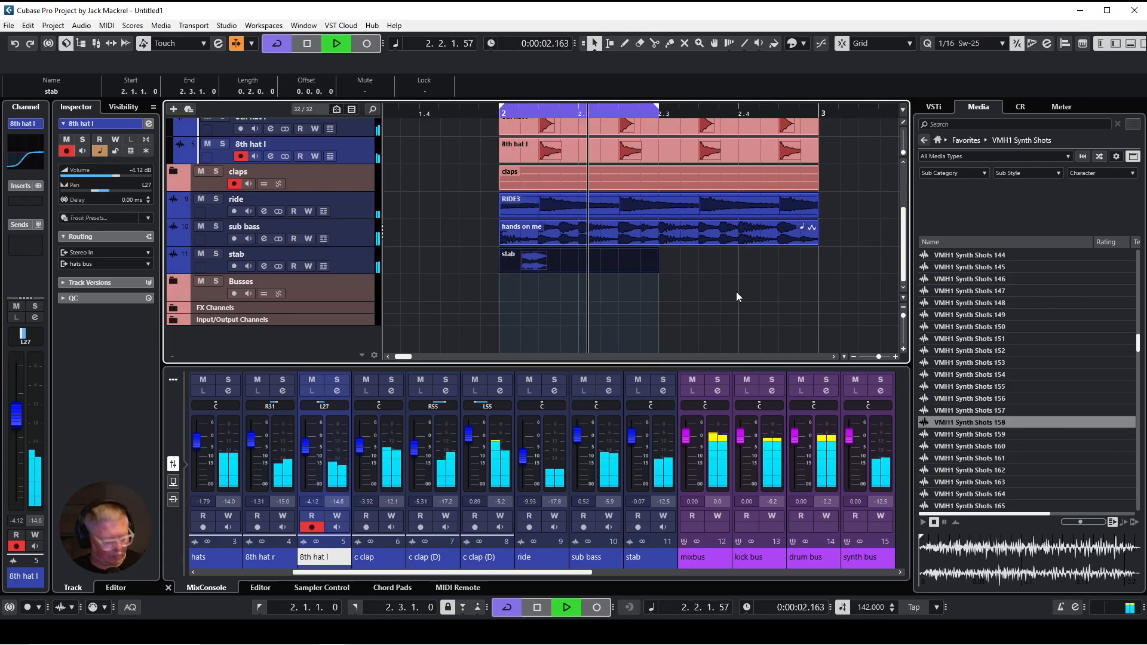
pyautogui.hotkey('ctrl', 'd')
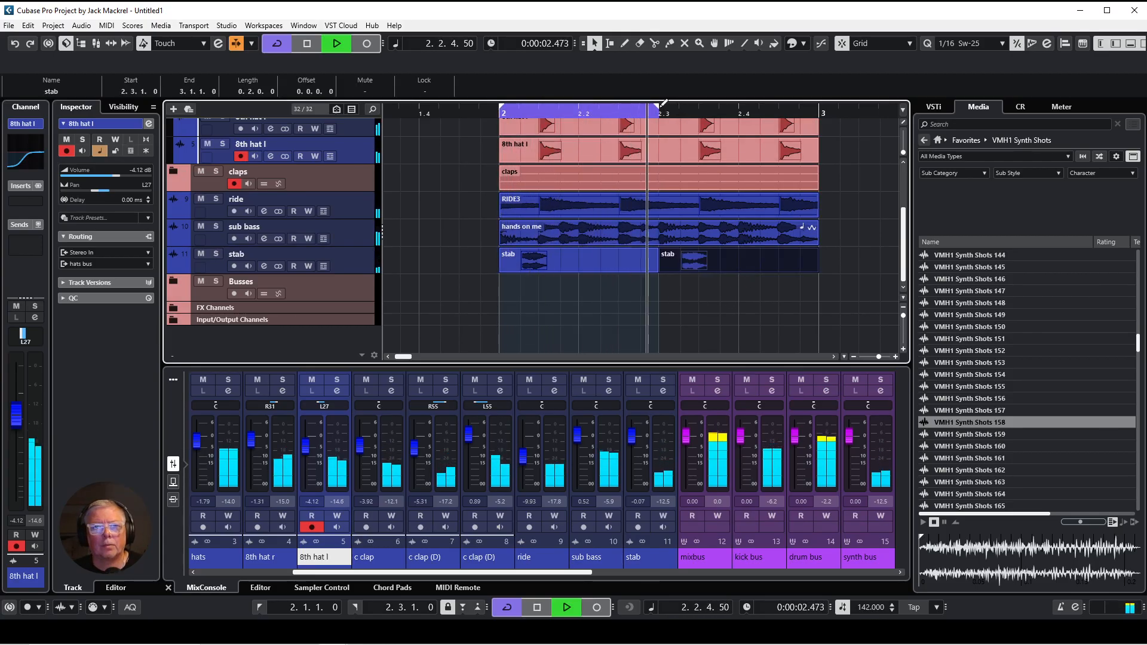
pyautogui.moveTo(659, 111); pyautogui.dragTo(817, 113)
# Step: Glue the two stab parts into a single one-bar part and return to the Object Selection tool
pyautogui.rightClick(672, 298)
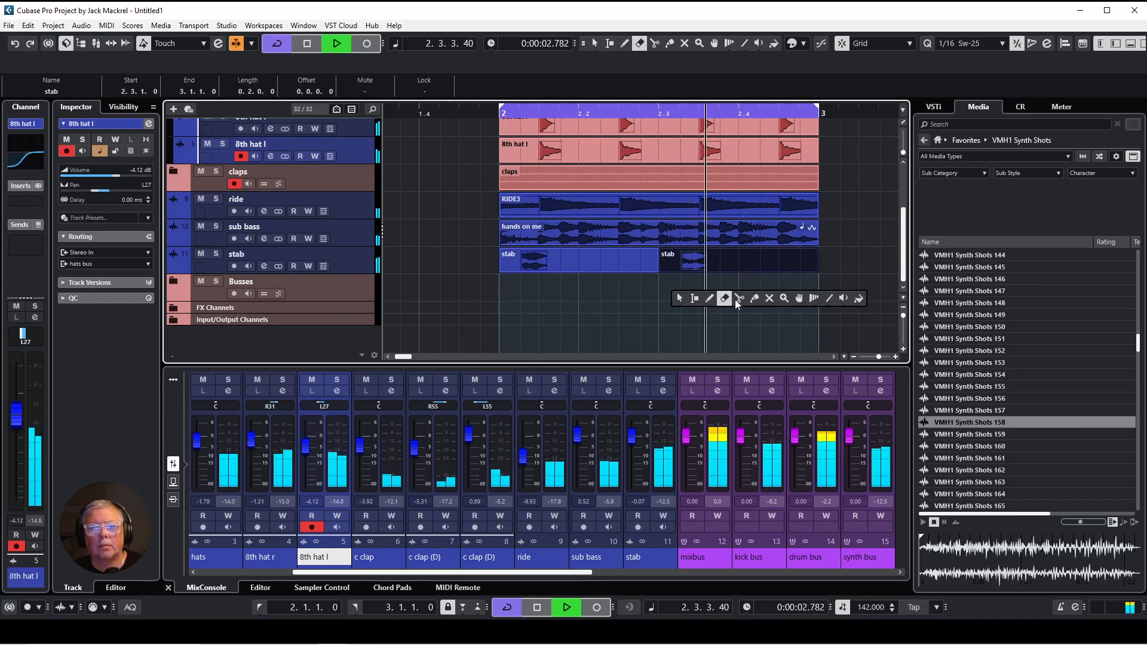
pyautogui.click(754, 298)
pyautogui.click(634, 263)
pyautogui.rightClick(658, 289)
pyautogui.click(661, 289)
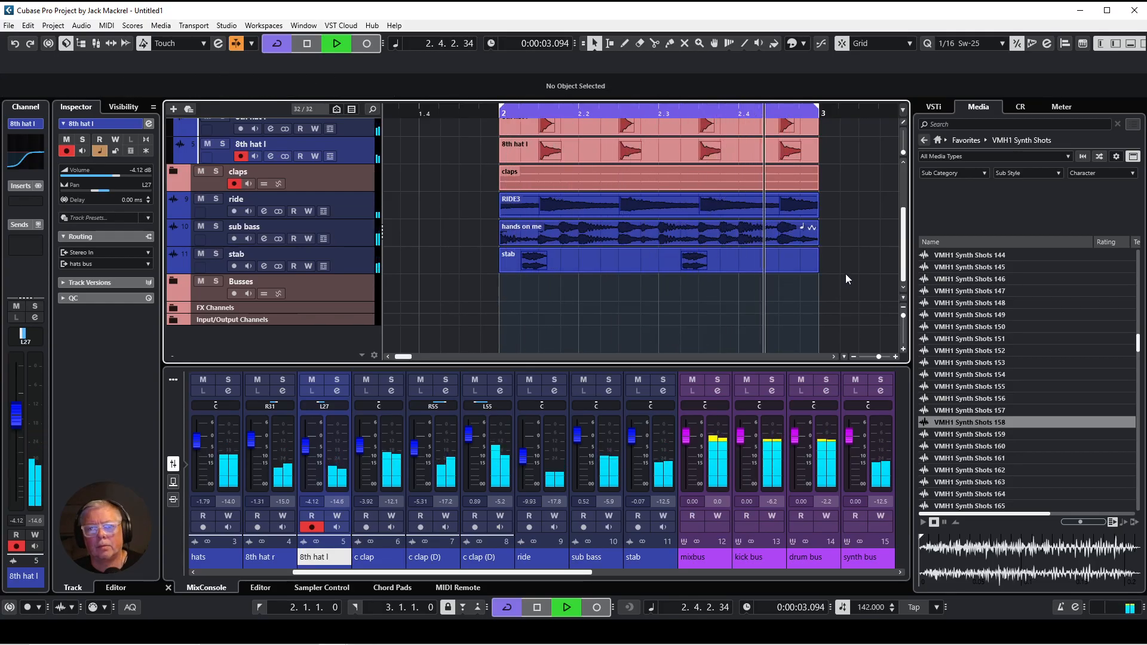
# Step: Mute the RIDE3 clip on the ride track with the Mute tool
pyautogui.scroll(3, 847, 270)
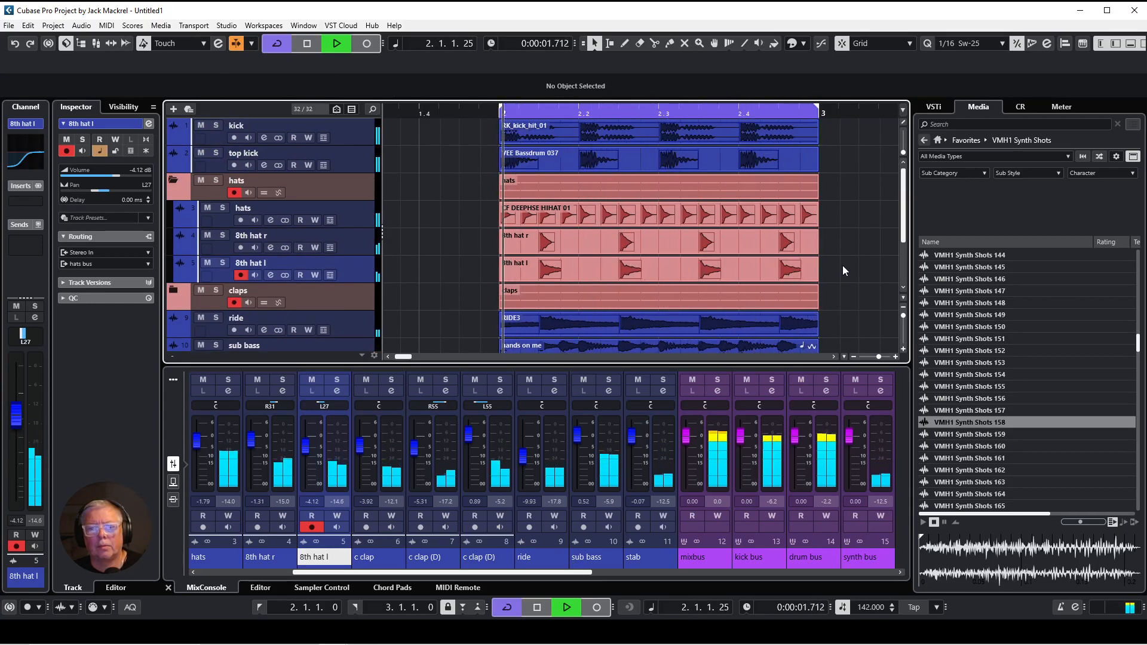
pyautogui.rightClick(843, 267)
pyautogui.click(934, 266)
pyautogui.click(813, 325)
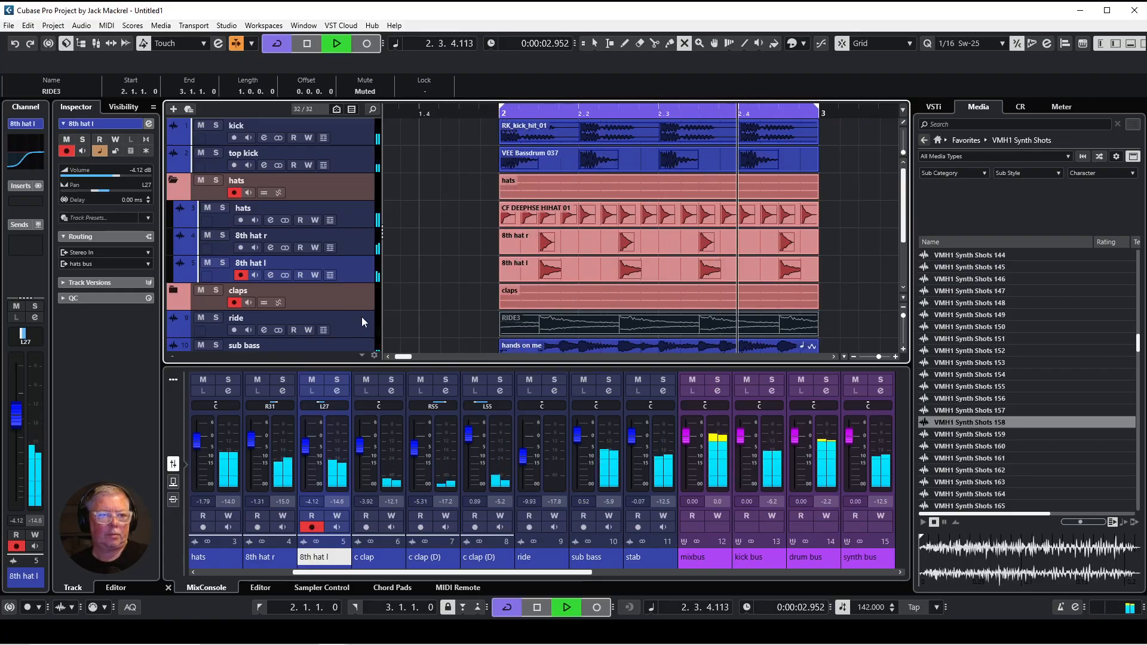
# Step: Open the stab track's channel settings and load the u-he Runciter filter in insert slot 7
pyautogui.scroll(-3, 365, 316)
pyautogui.click(375, 264)
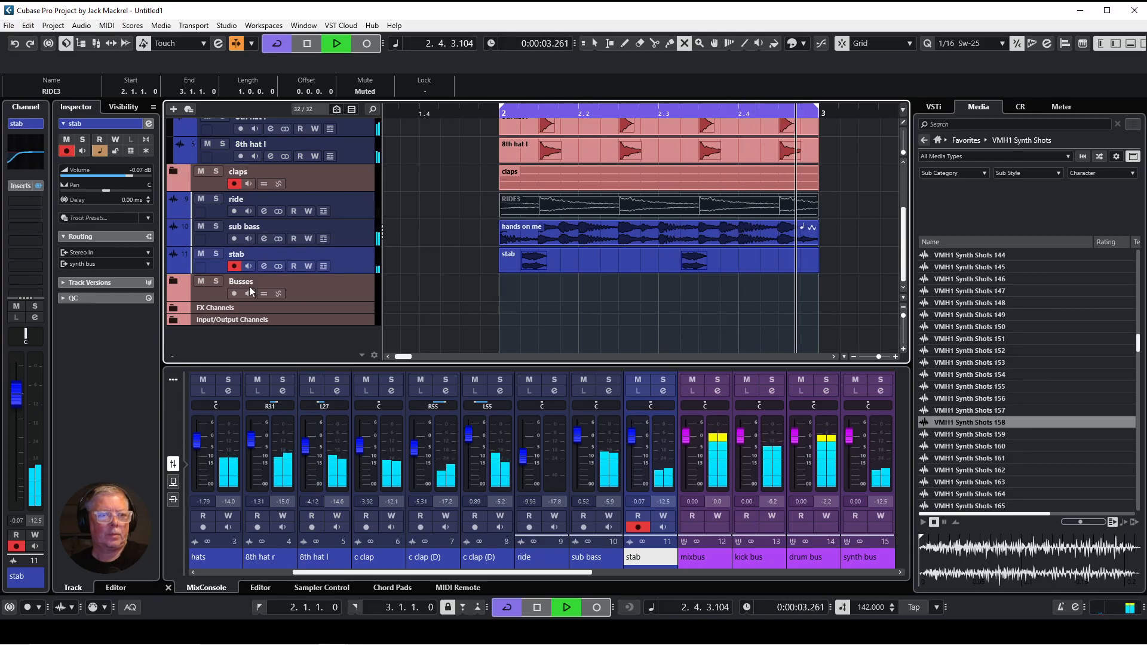
pyautogui.click(263, 266)
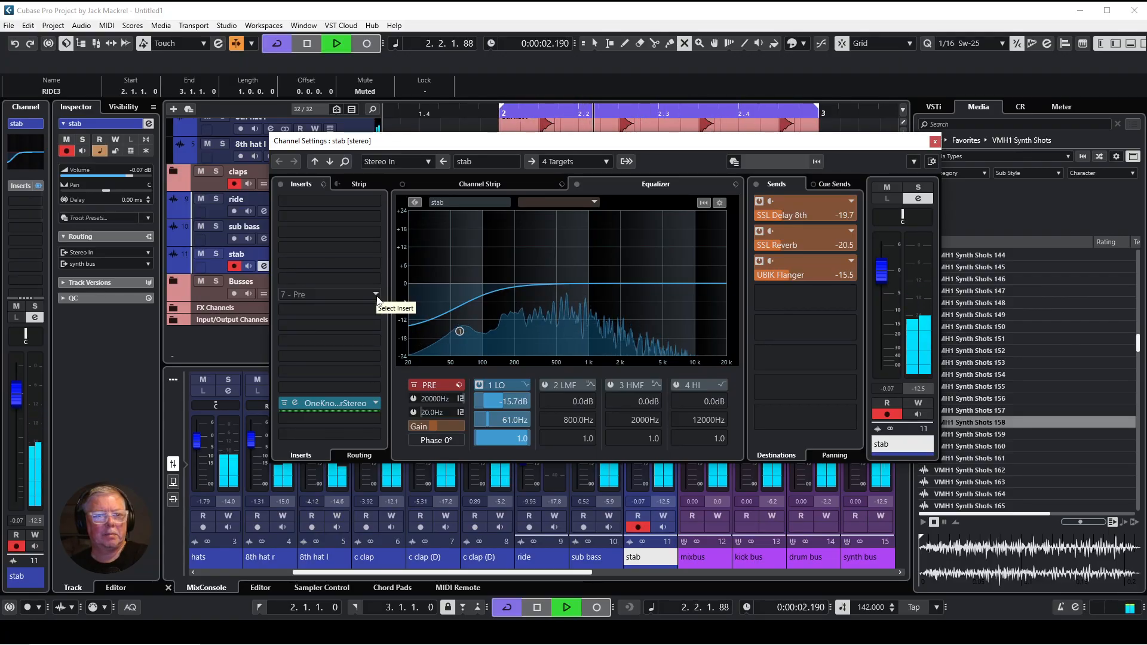
pyautogui.click(376, 296)
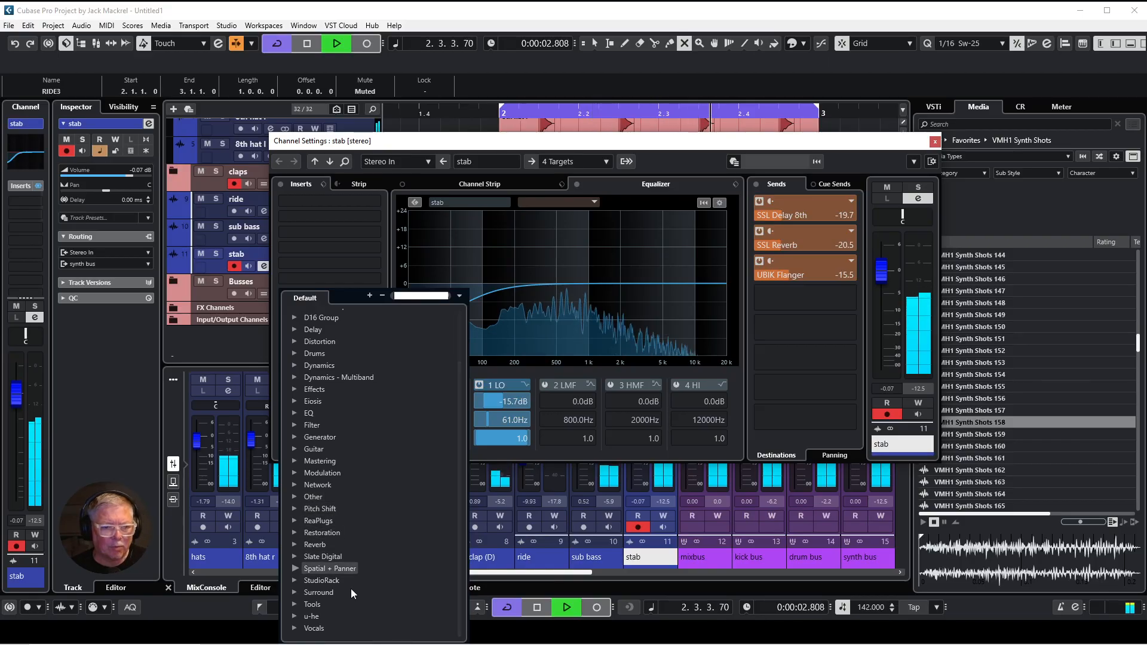
pyautogui.scroll(-2, 414, 564)
pyautogui.click(311, 616)
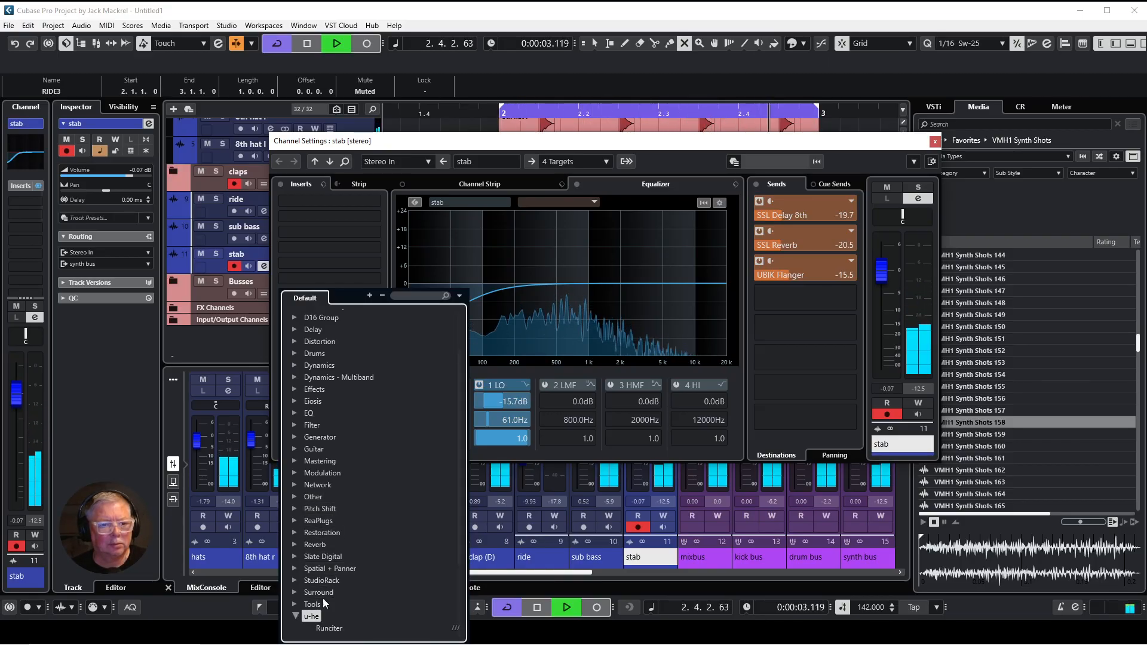
pyautogui.scroll(-4, 404, 522)
pyautogui.click(323, 521)
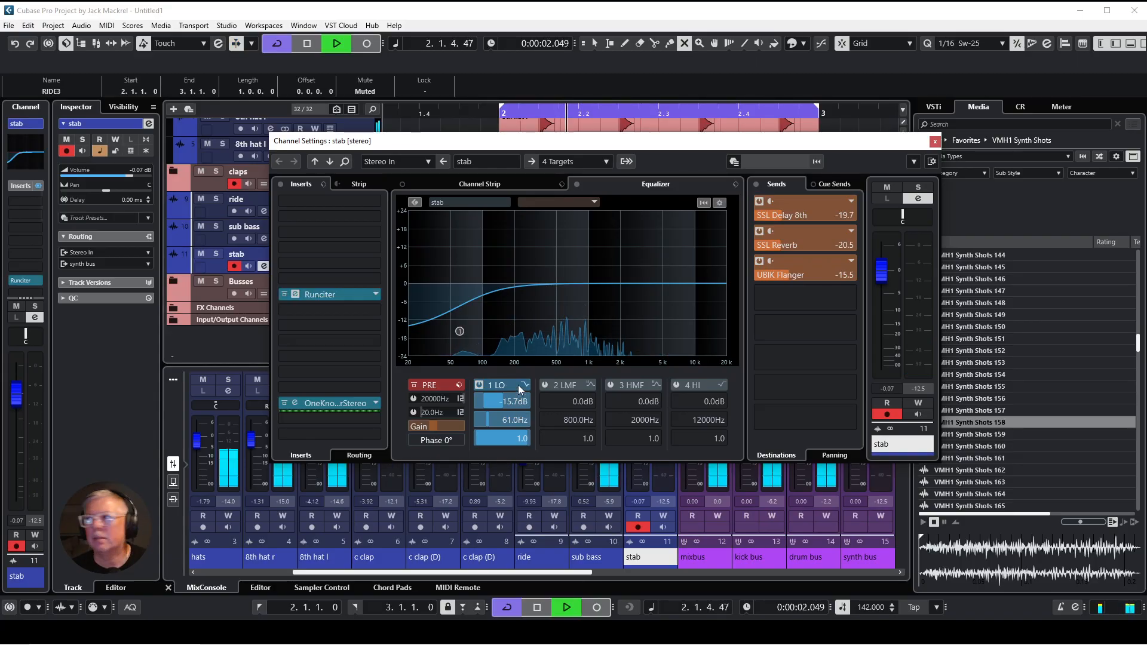
# Step: Reposition the Runciter window, set its drive to -42.00 and adjust the resonance
pyautogui.moveTo(636, 305); pyautogui.dragTo(728, 257)
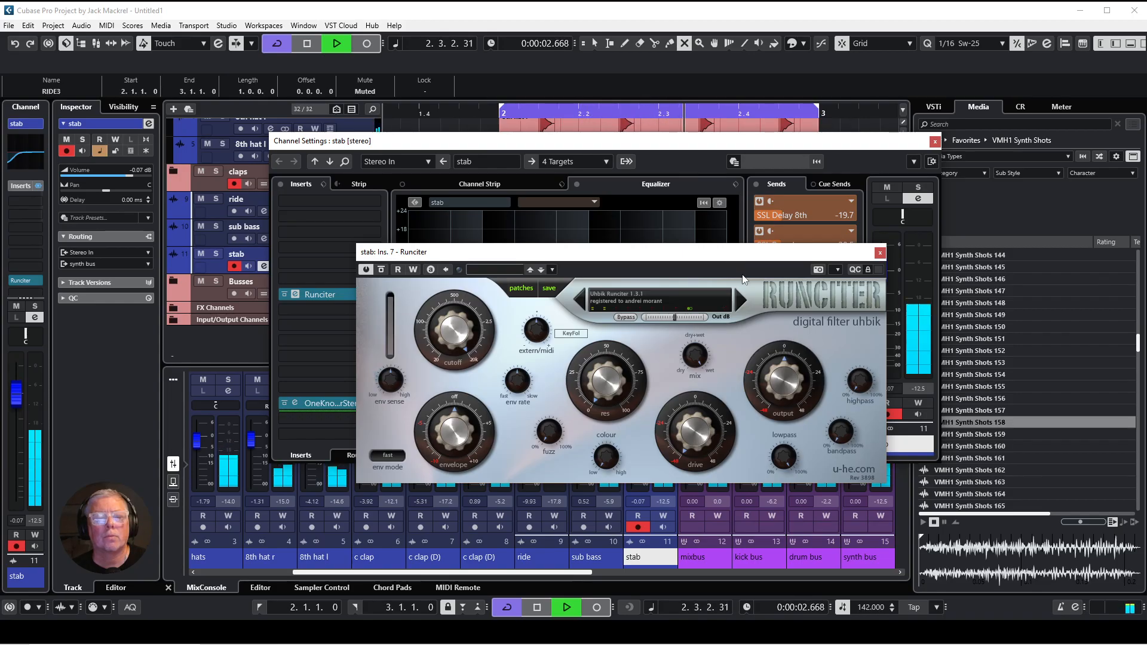
pyautogui.moveTo(691, 428); pyautogui.dragTo(690, 422)
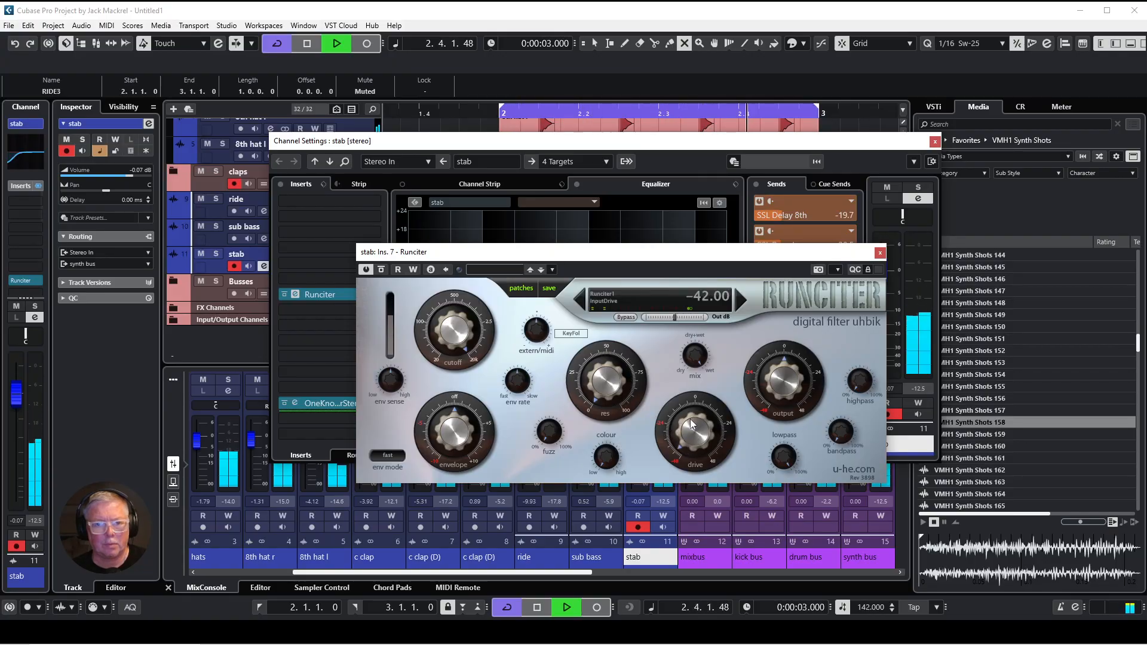
pyautogui.moveTo(606, 378); pyautogui.dragTo(605, 373)
# Step: Sweep Runciter's cutoff, leave it at 4.60, and close the plug-in and the stab channel settings
pyautogui.moveTo(443, 326); pyautogui.dragTo(450, 350)
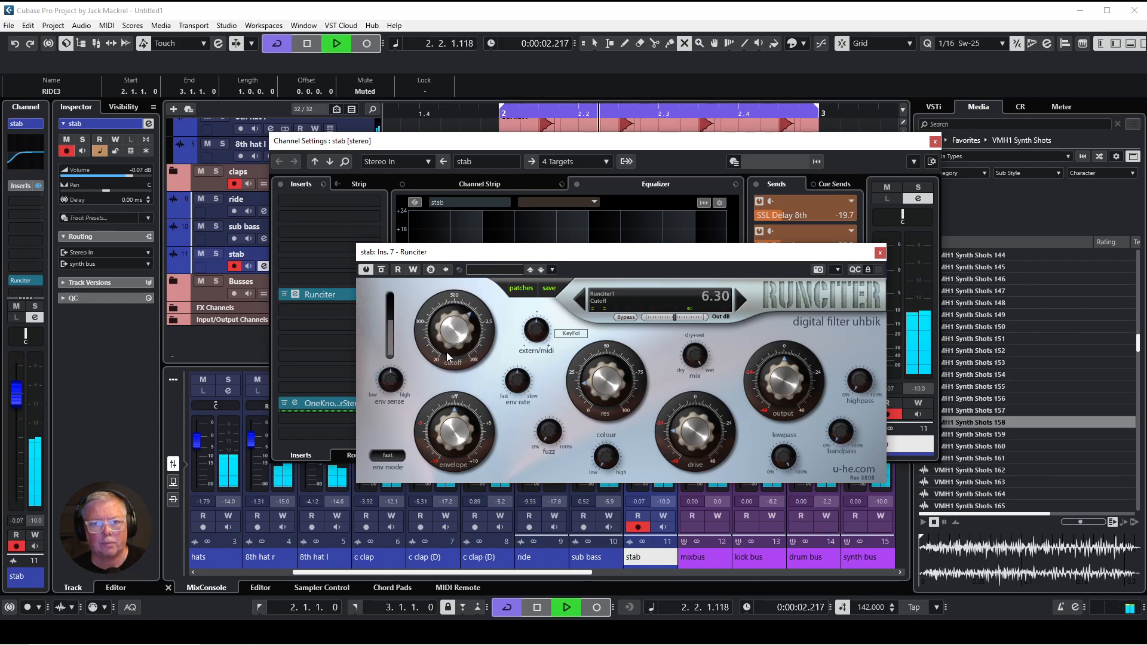
pyautogui.moveTo(447, 362); pyautogui.dragTo(445, 368)
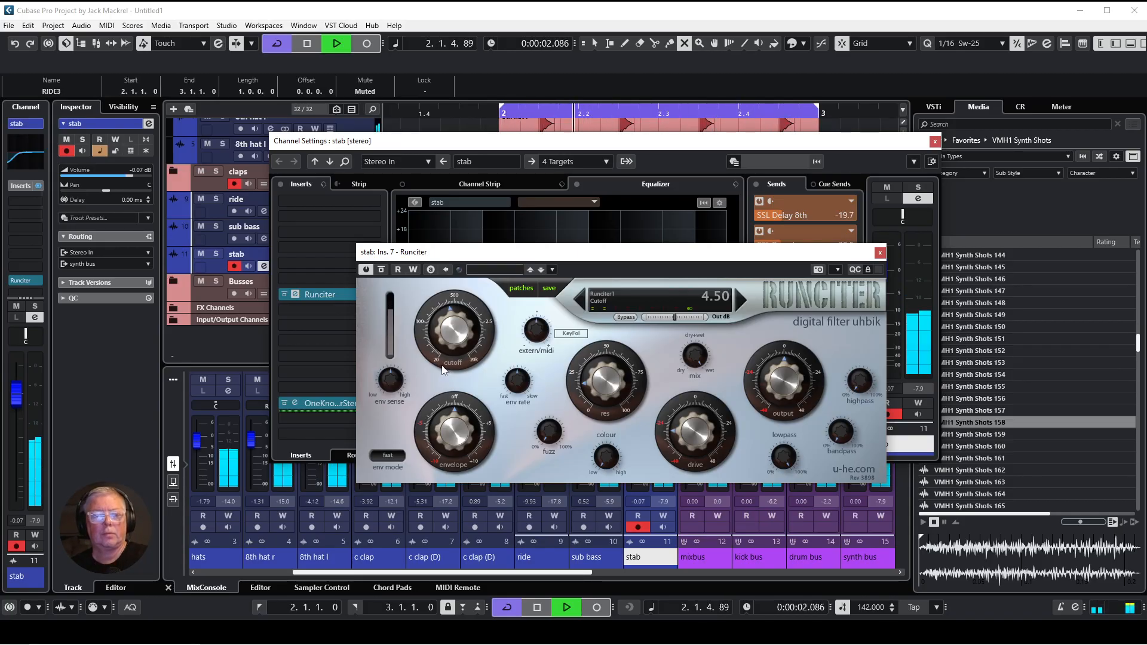
pyautogui.moveTo(449, 328); pyautogui.dragTo(449, 341)
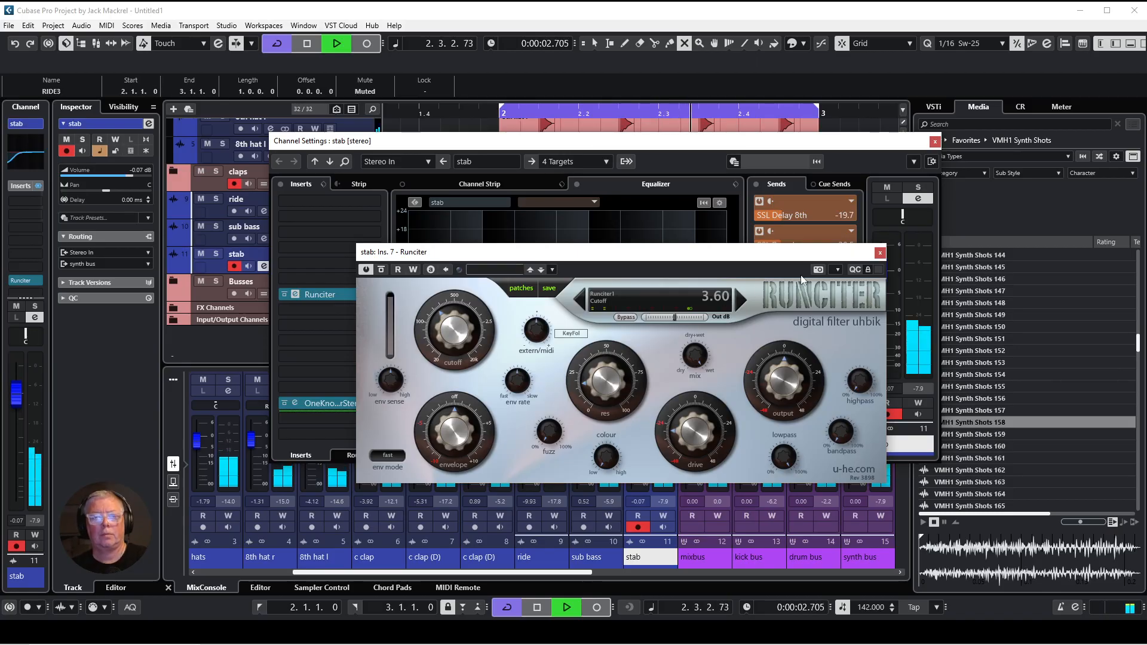
pyautogui.scroll(10, 442, 336)
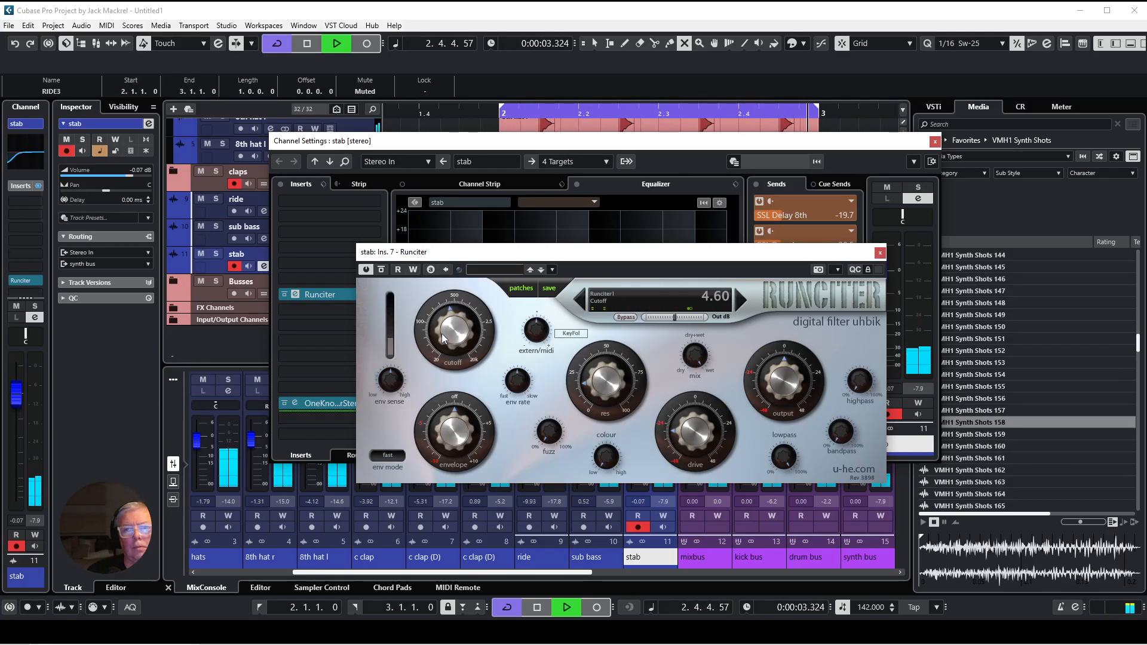
pyautogui.click(880, 252)
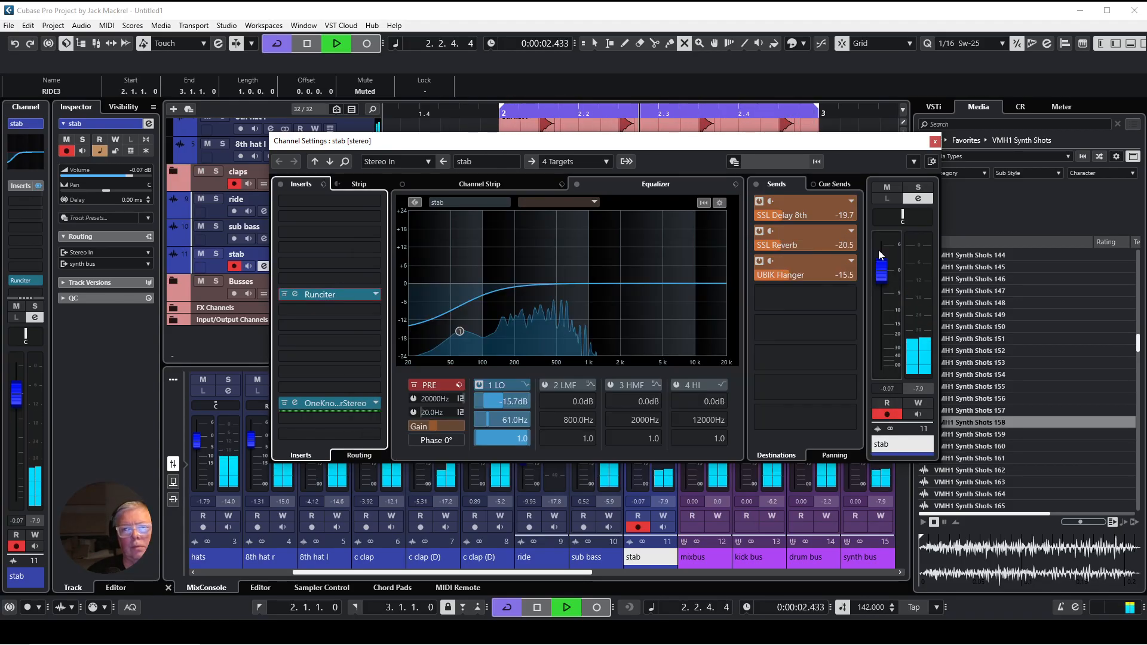
pyautogui.click(936, 143)
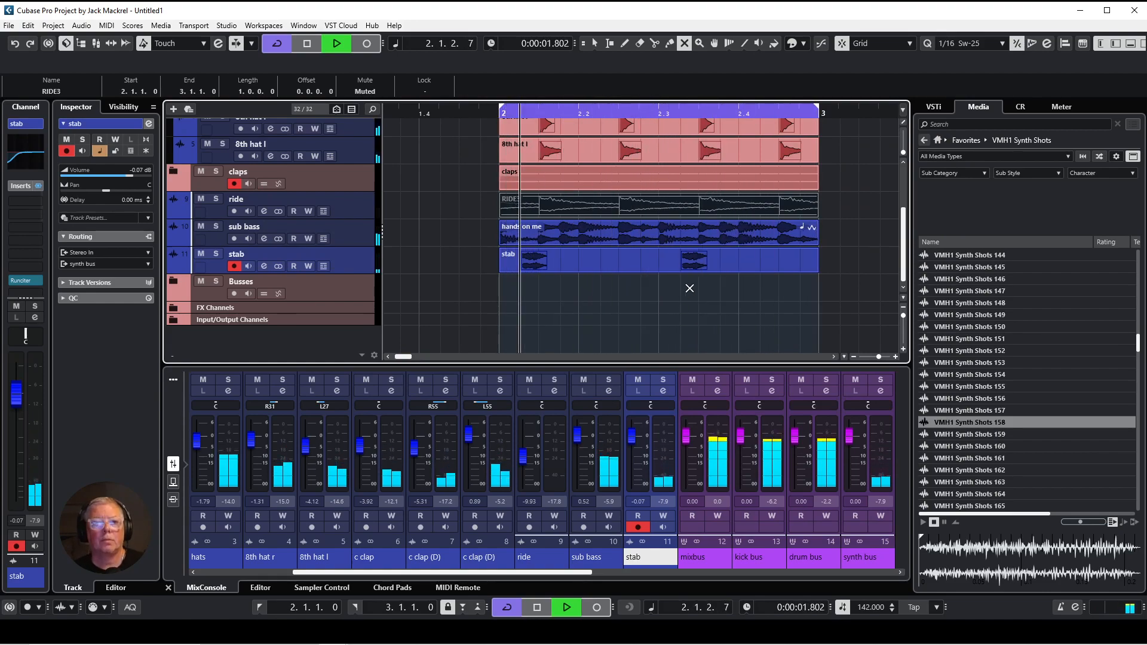
# Step: Unmute the RIDE3 clip on the ride track
pyautogui.click(723, 214)
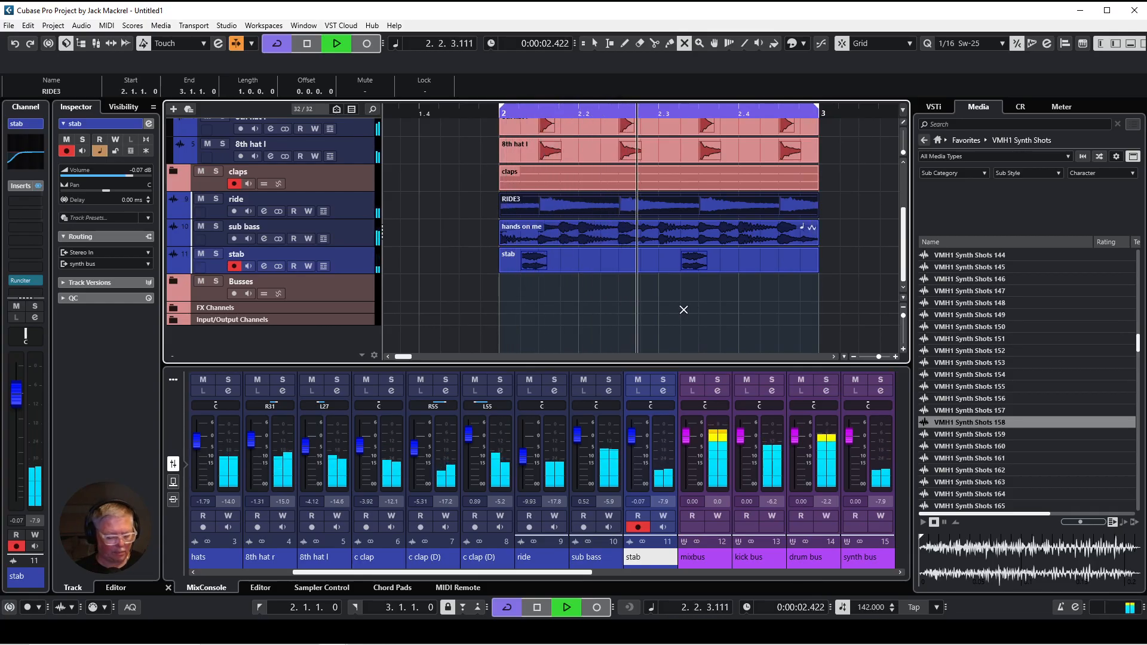
pyautogui.scroll(4, 687, 298)
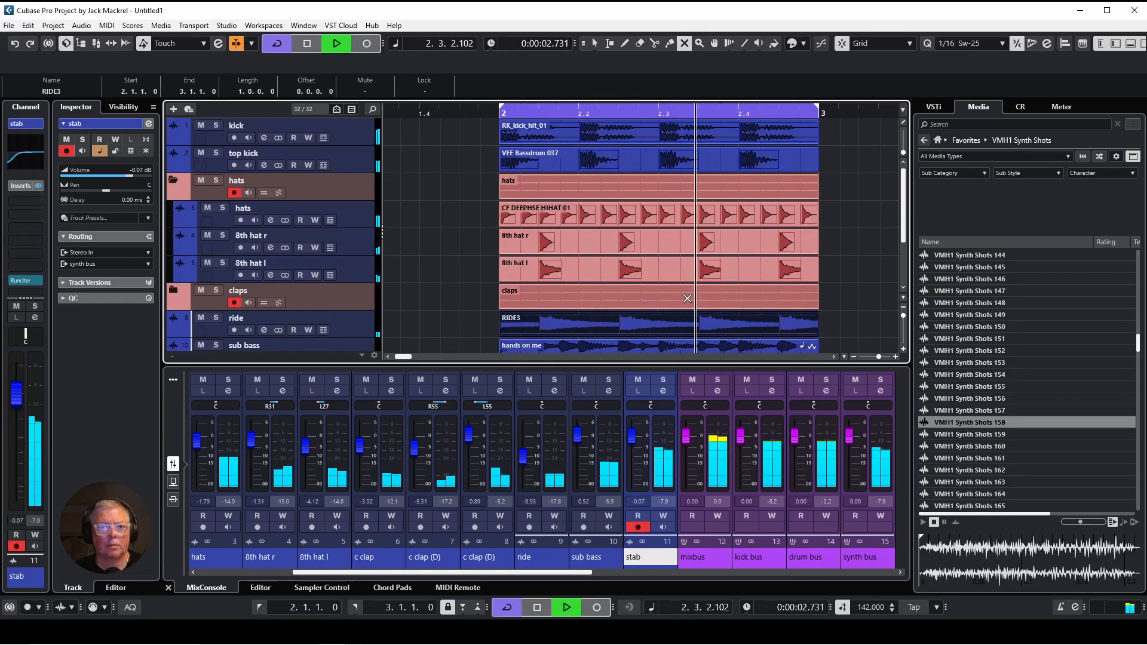
pyautogui.scroll(-4, 260, 270)
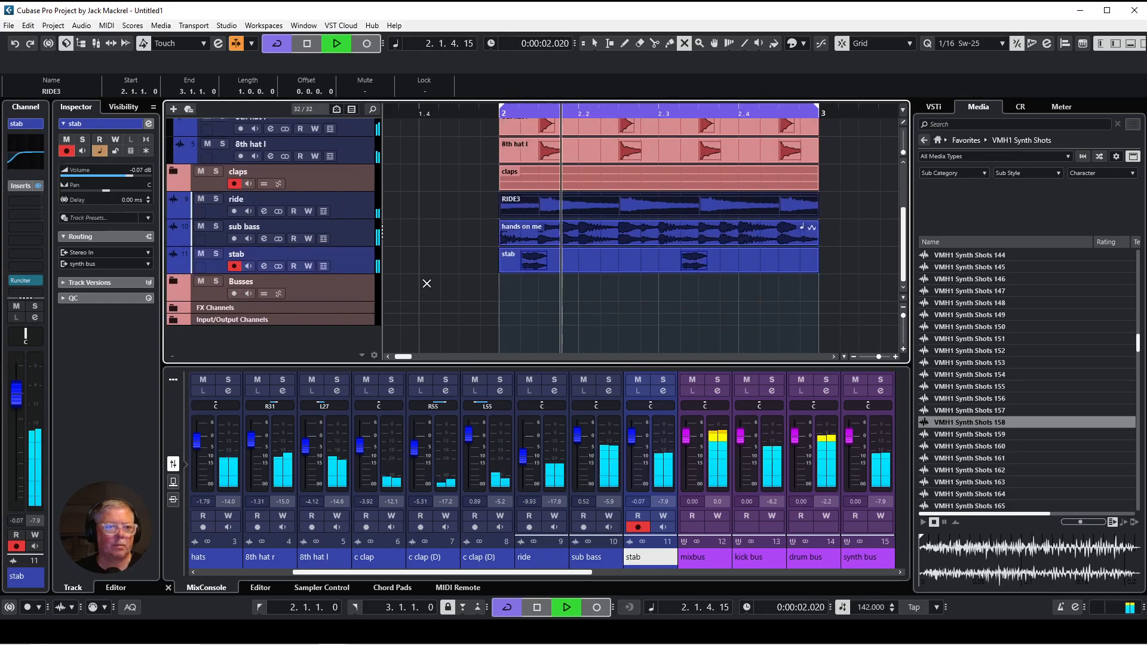
# Step: Reopen Runciter from the stab track's channel settings and set its cutoff to 10.00
pyautogui.click(264, 266)
pyautogui.click(299, 294)
pyautogui.moveTo(436, 324); pyautogui.dragTo(453, 303)
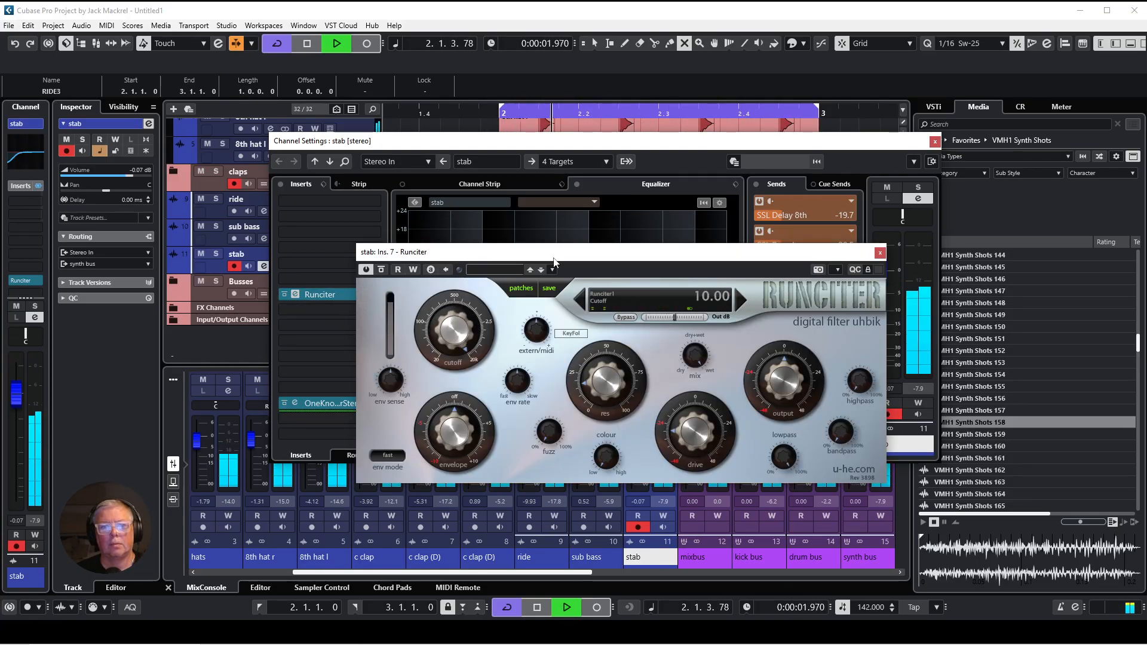
# Step: Close the Runciter plug-in and the stab channel settings, and stop the loop playback
pyautogui.click(879, 253)
pyautogui.click(936, 141)
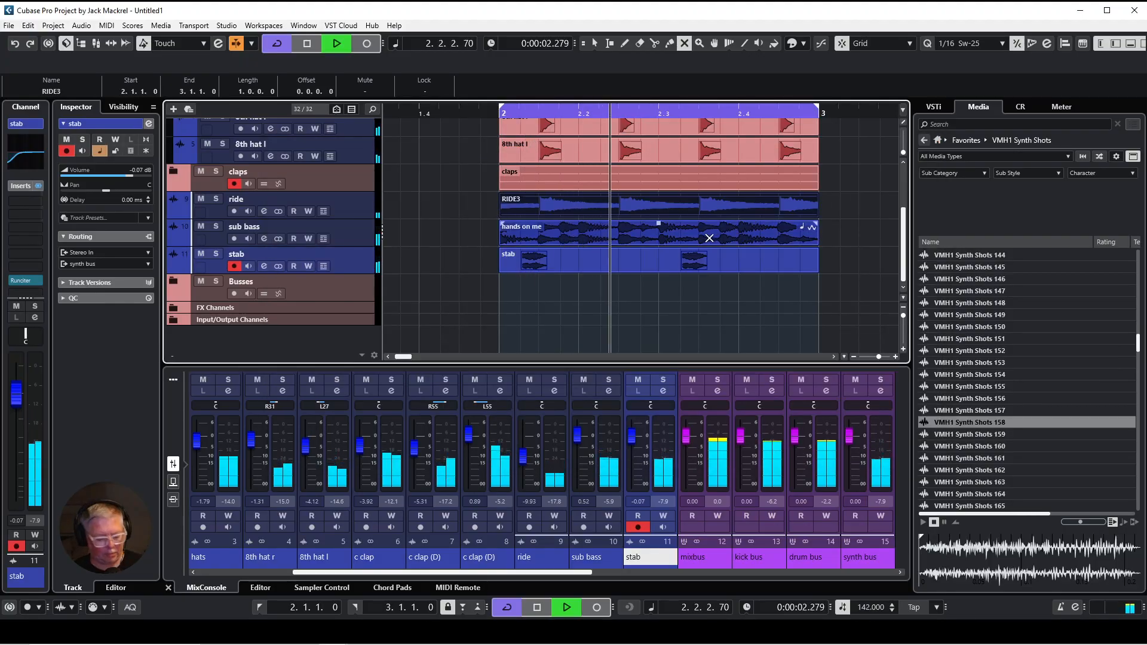
pyautogui.press('space')
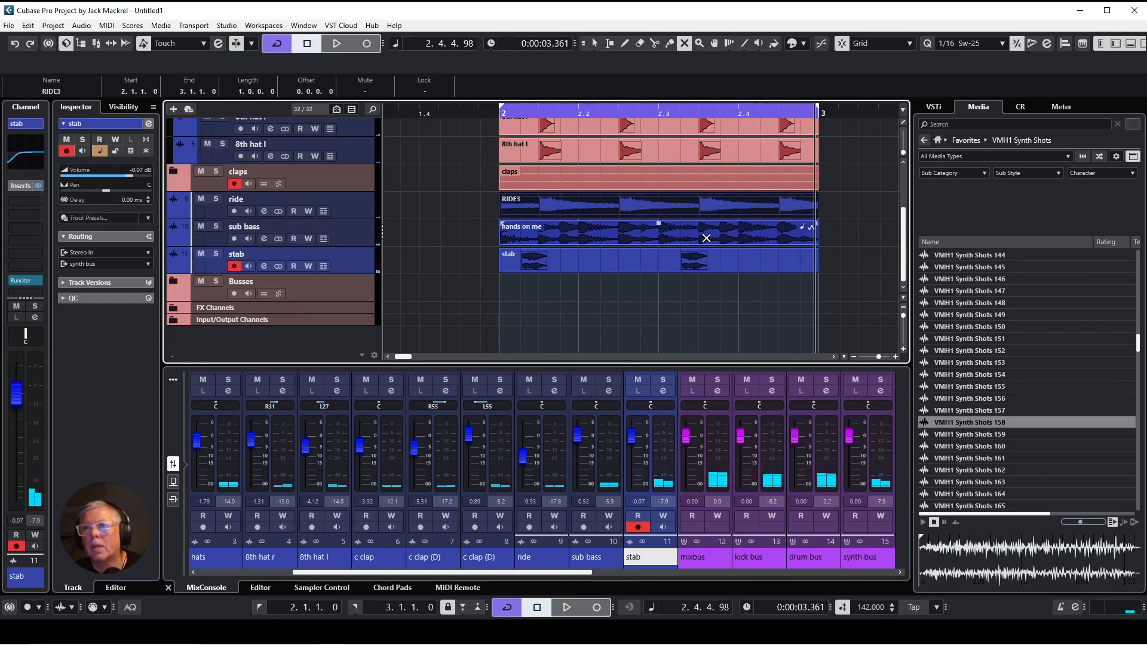
pyautogui.scroll(4, 707, 238)
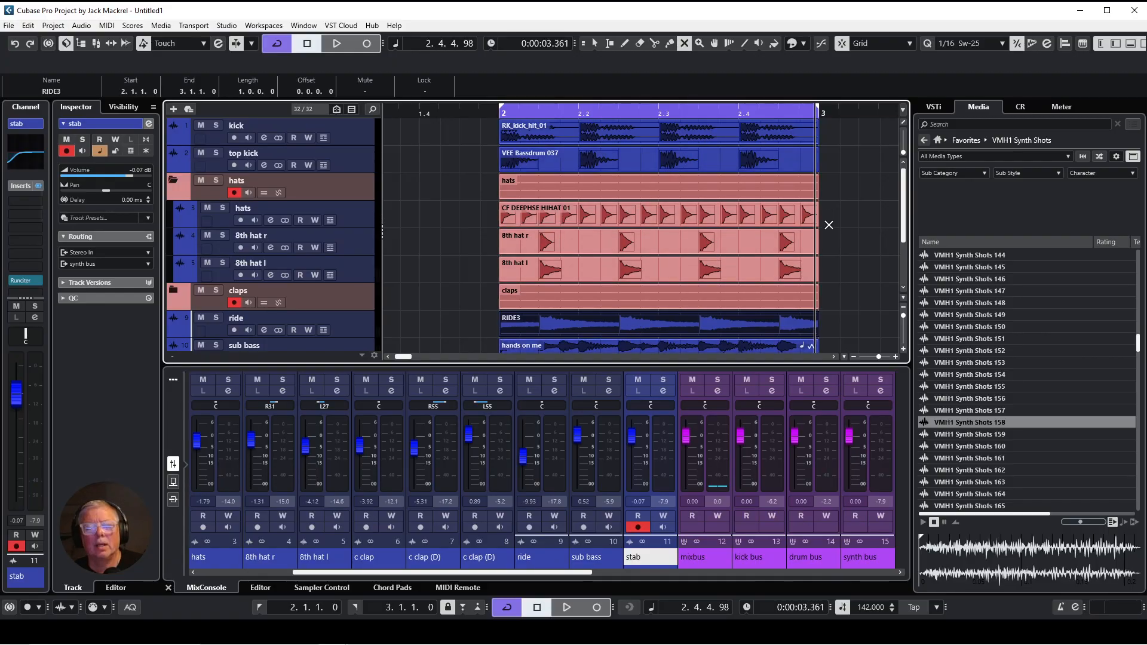
pyautogui.scroll(-4, 857, 246)
pyautogui.scroll(4, 857, 248)
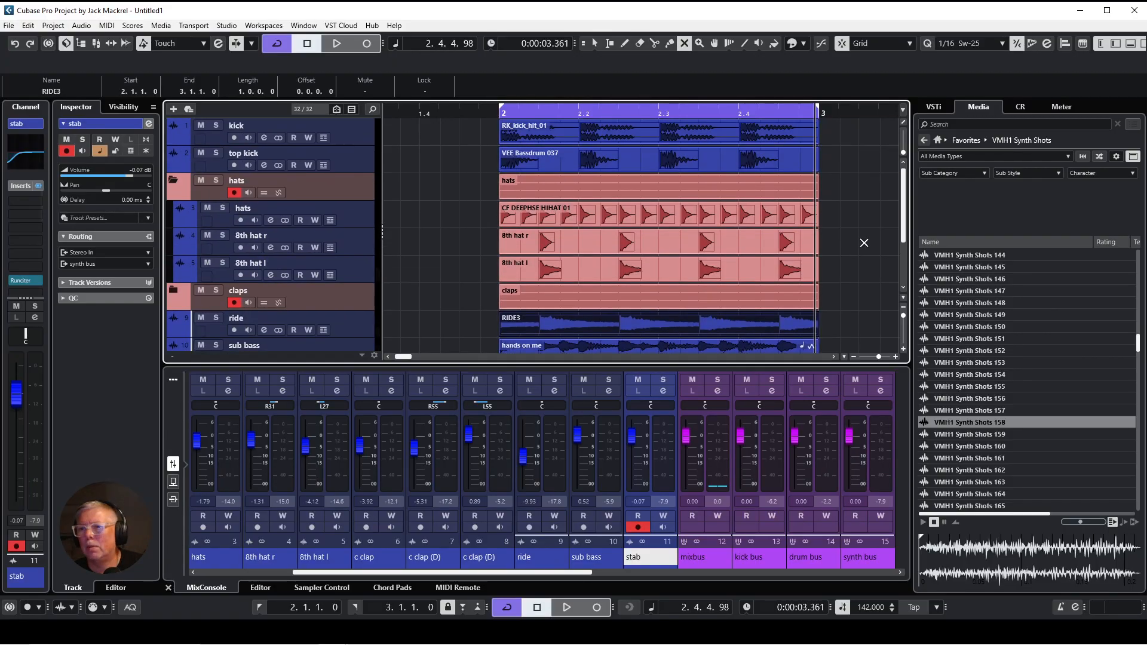
pyautogui.scroll(-4, 846, 263)
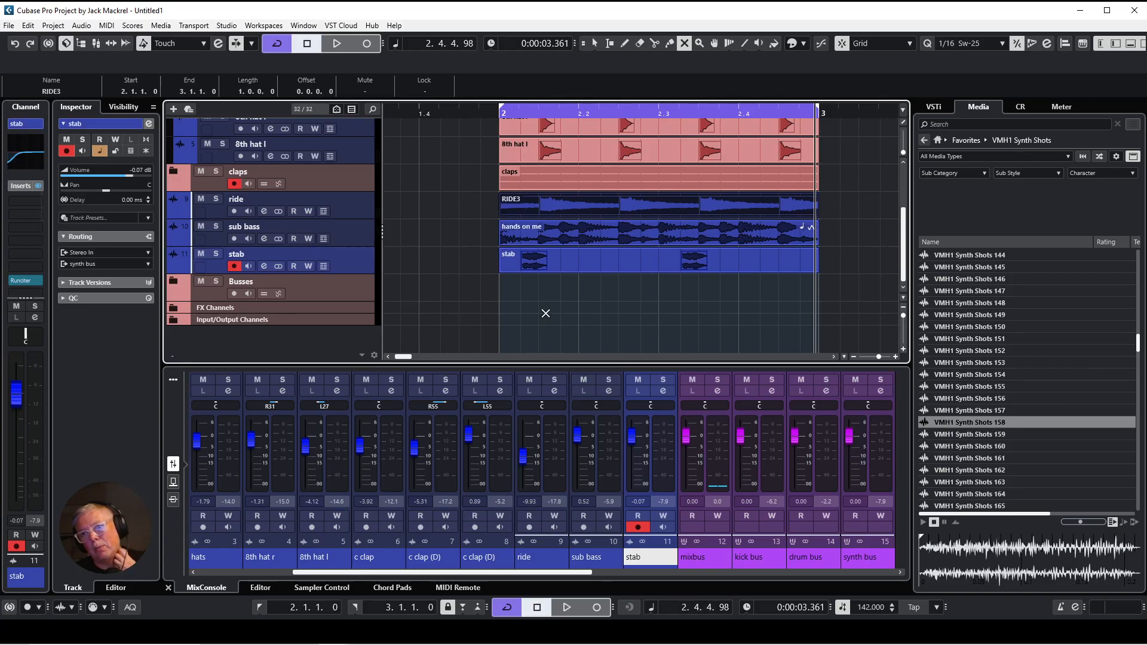
pyautogui.scroll(4, 546, 314)
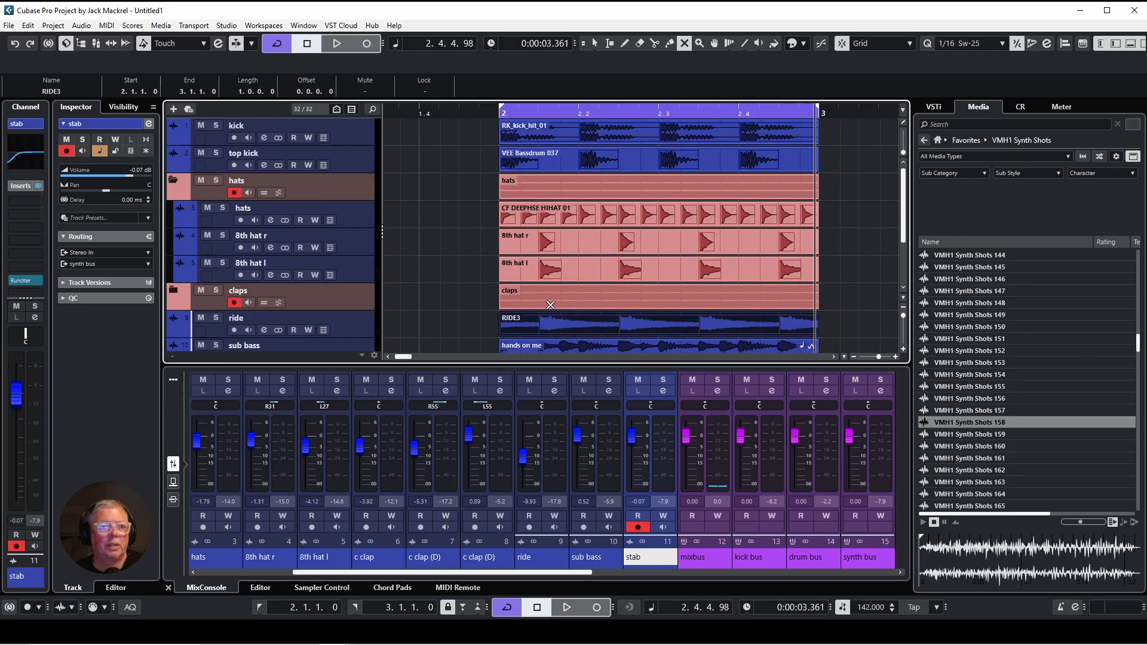
pyautogui.scroll(-4, 442, 266)
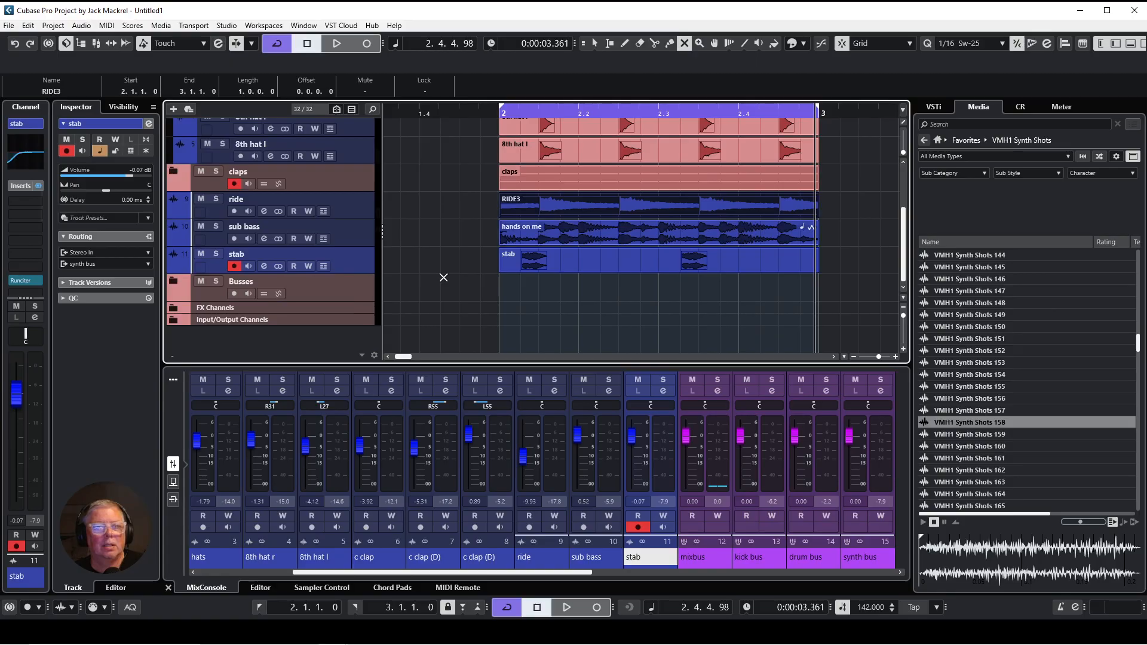
pyautogui.scroll(5, 468, 314)
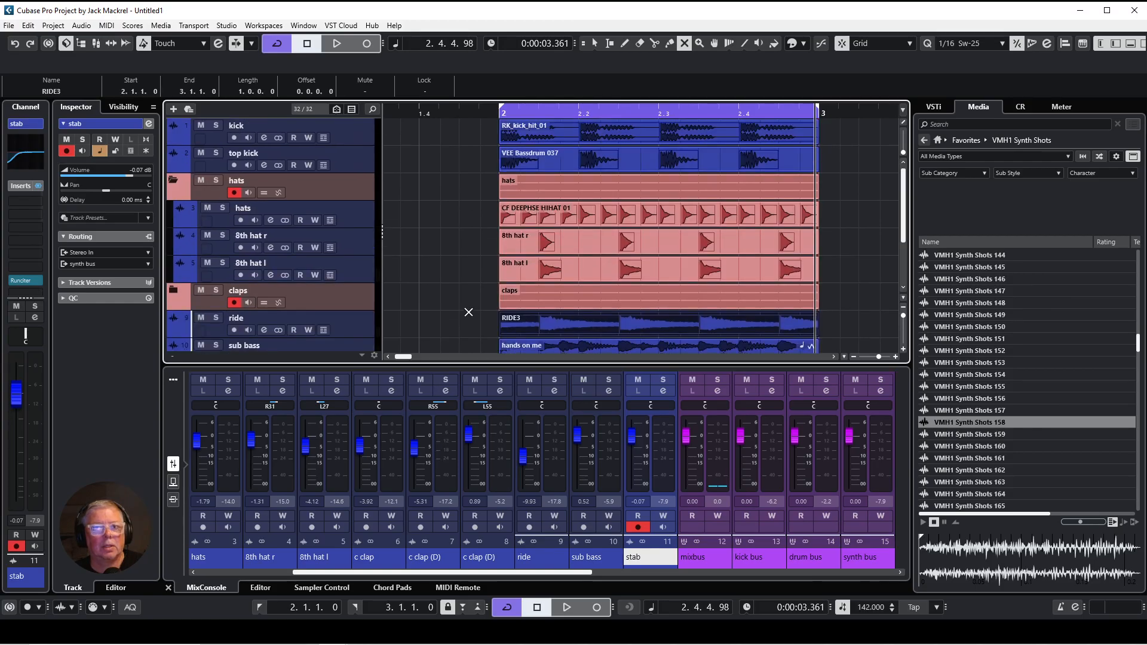